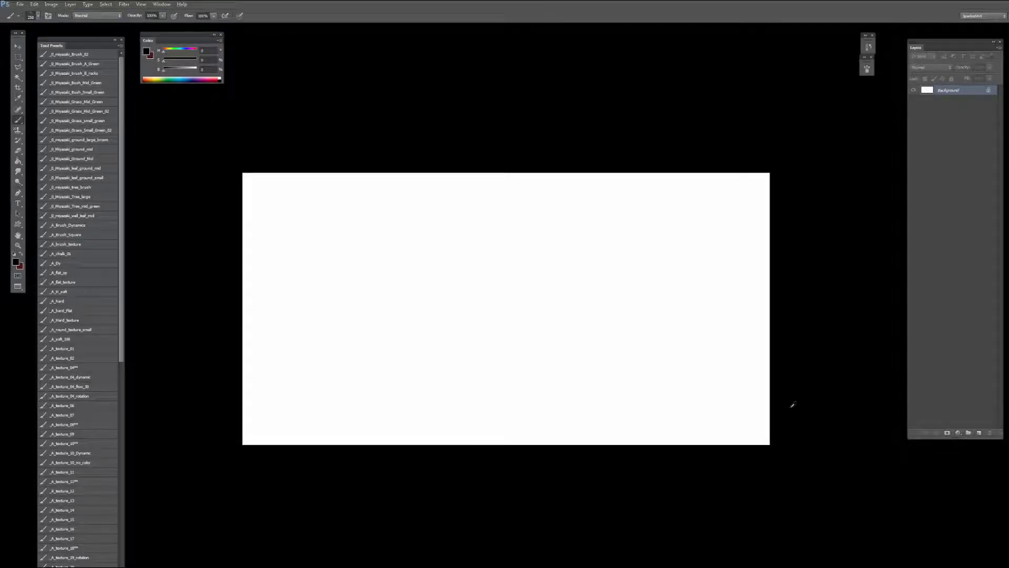
Step: Check the canvas dimensions in the image size settings without changing them
{"action": "key", "text": "ctrl+alt+i"}
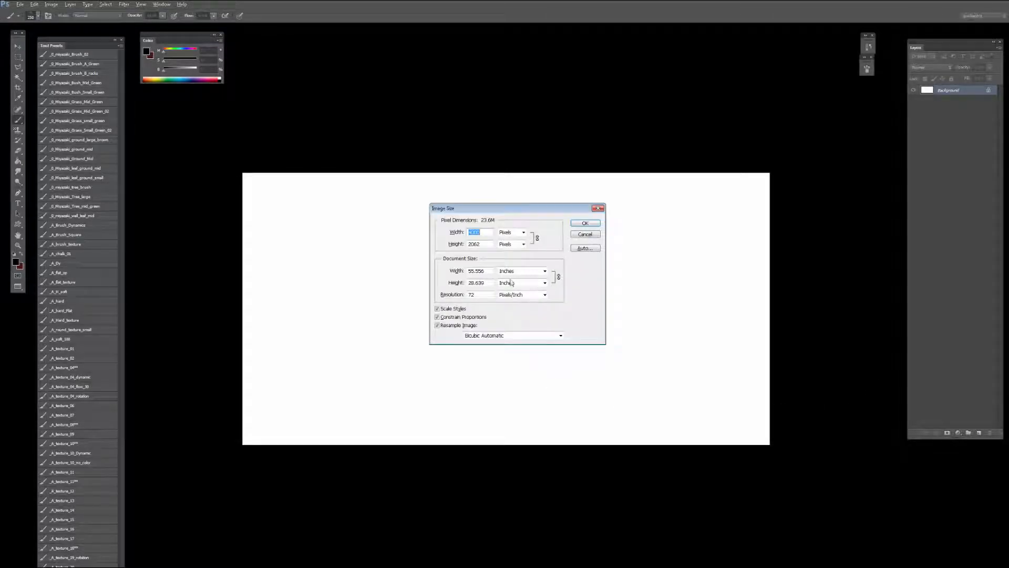
{"action": "left_click", "coordinate": [590, 238]}
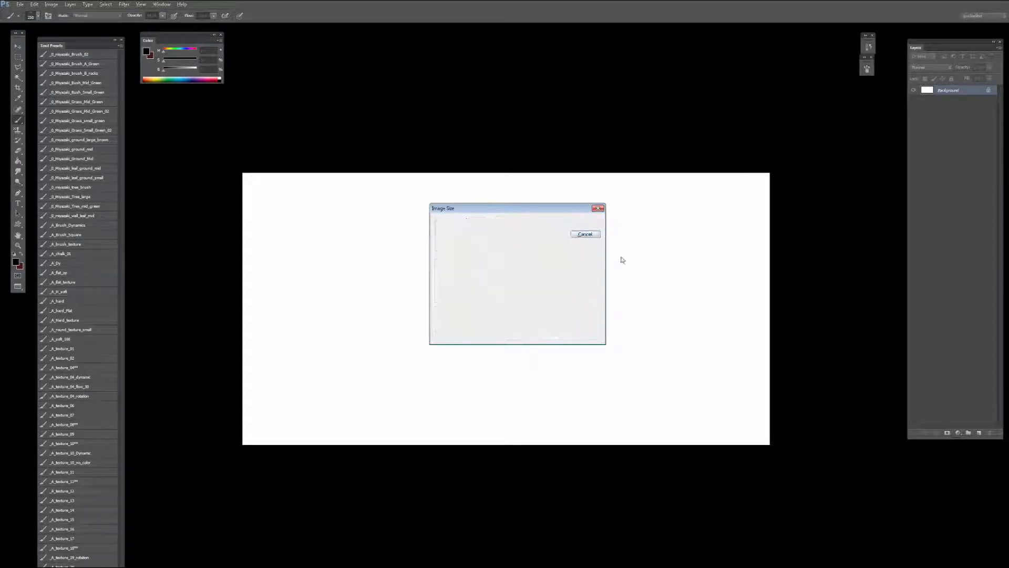
Step: Add a new layer and block in two dark masses along the canvas's left edge with a larger brush
{"action": "left_click", "coordinate": [980, 433]}
{"action": "key", "text": "bracketright"}
{"action": "key", "text": "bracketright"}
{"action": "key", "text": "bracketright"}
{"action": "mouse_move", "coordinate": [298, 336]}
{"action": "left_mouse_down"}
{"action": "mouse_move", "coordinate": [275, 314]}
{"action": "mouse_move", "coordinate": [268, 283]}
{"action": "mouse_move", "coordinate": [280, 281]}
{"action": "mouse_move", "coordinate": [278, 290]}
{"action": "mouse_move", "coordinate": [239, 287]}
{"action": "left_mouse_up"}
{"action": "mouse_move", "coordinate": [228, 337]}
{"action": "left_mouse_down"}
{"action": "mouse_move", "coordinate": [268, 452]}
{"action": "mouse_move", "coordinate": [251, 322]}
{"action": "left_mouse_up"}
{"action": "mouse_move", "coordinate": [250, 278]}
{"action": "left_mouse_down"}
{"action": "mouse_move", "coordinate": [298, 263]}
{"action": "mouse_move", "coordinate": [245, 284]}
{"action": "mouse_move", "coordinate": [285, 310]}
{"action": "mouse_move", "coordinate": [230, 268]}
{"action": "mouse_move", "coordinate": [277, 263]}
{"action": "mouse_move", "coordinate": [249, 261]}
{"action": "left_mouse_up"}
Step: Sketch thin horizon lines from the left edge and a rough circle left of the canvas centre with a smaller brush
{"action": "key", "text": "bracketleft"}
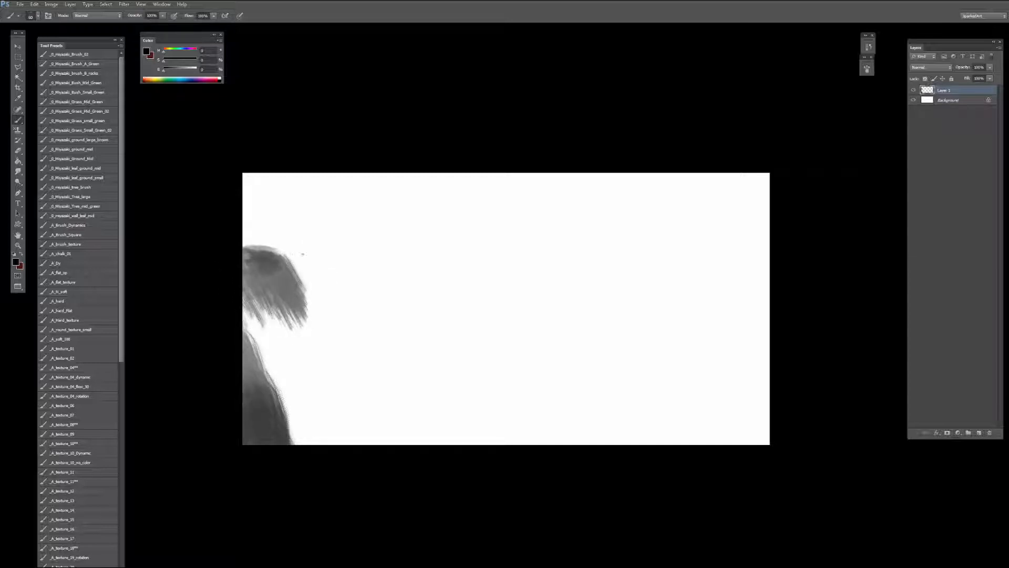
{"action": "mouse_move", "coordinate": [243, 229]}
{"action": "left_mouse_down"}
{"action": "mouse_move", "coordinate": [384, 242]}
{"action": "mouse_move", "coordinate": [400, 322]}
{"action": "mouse_move", "coordinate": [429, 333]}
{"action": "left_mouse_up"}
{"action": "left_click_drag", "start_coordinate": [387, 253], "coordinate": [420, 319]}
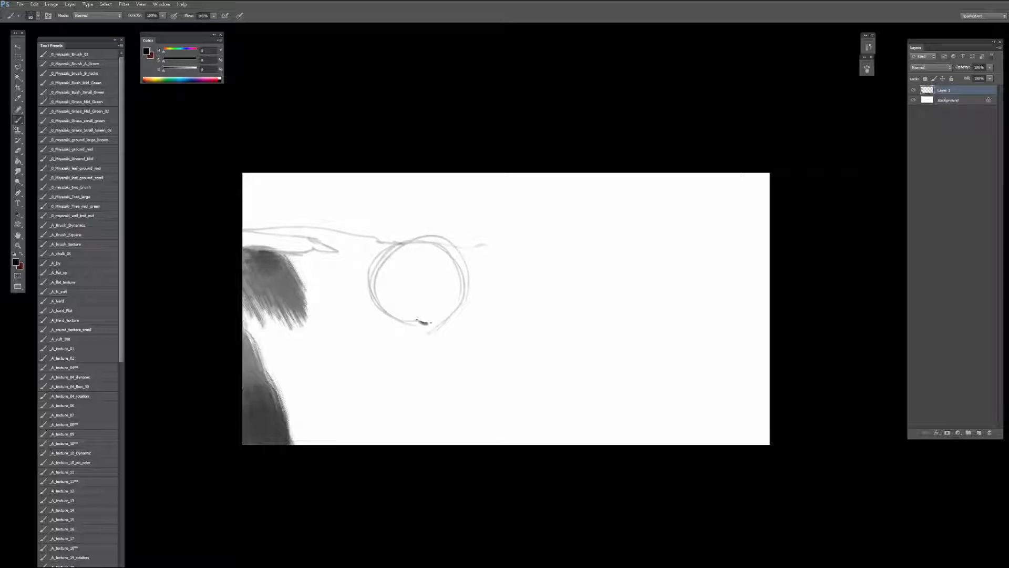
Step: Undo the rough circle and redraw it slightly larger, resting in a boxy base frame
{"action": "key", "text": "ctrl+alt+z"}
{"action": "key", "text": "ctrl+alt+z"}
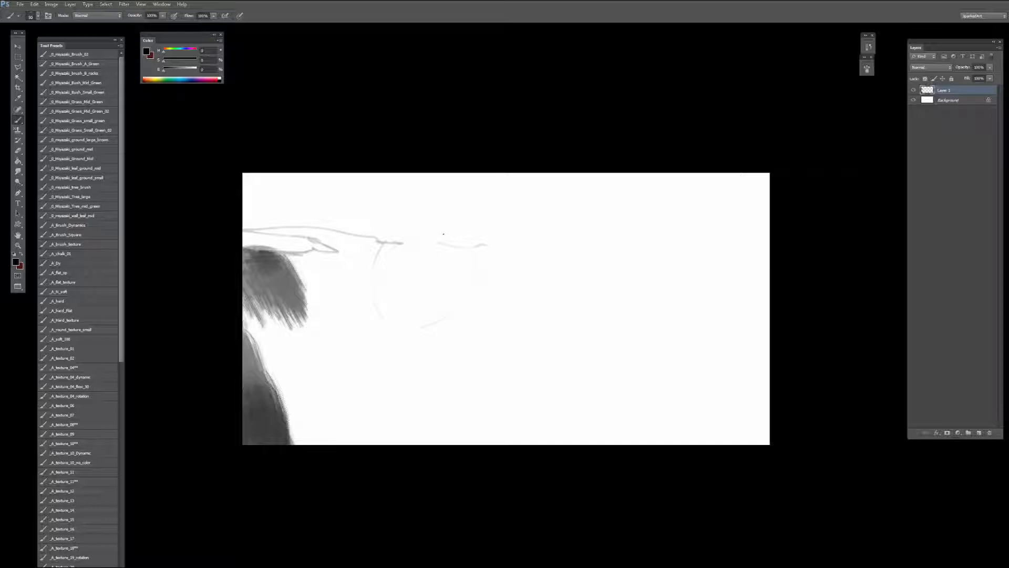
{"action": "mouse_move", "coordinate": [441, 234]}
{"action": "left_mouse_down"}
{"action": "mouse_move", "coordinate": [383, 306]}
{"action": "mouse_move", "coordinate": [421, 319]}
{"action": "left_mouse_up"}
{"action": "mouse_move", "coordinate": [390, 237]}
{"action": "left_mouse_down"}
{"action": "mouse_move", "coordinate": [484, 270]}
{"action": "mouse_move", "coordinate": [438, 330]}
{"action": "left_mouse_up"}
{"action": "mouse_move", "coordinate": [478, 300]}
{"action": "left_mouse_down"}
{"action": "mouse_move", "coordinate": [463, 322]}
{"action": "mouse_move", "coordinate": [457, 243]}
{"action": "left_mouse_up"}
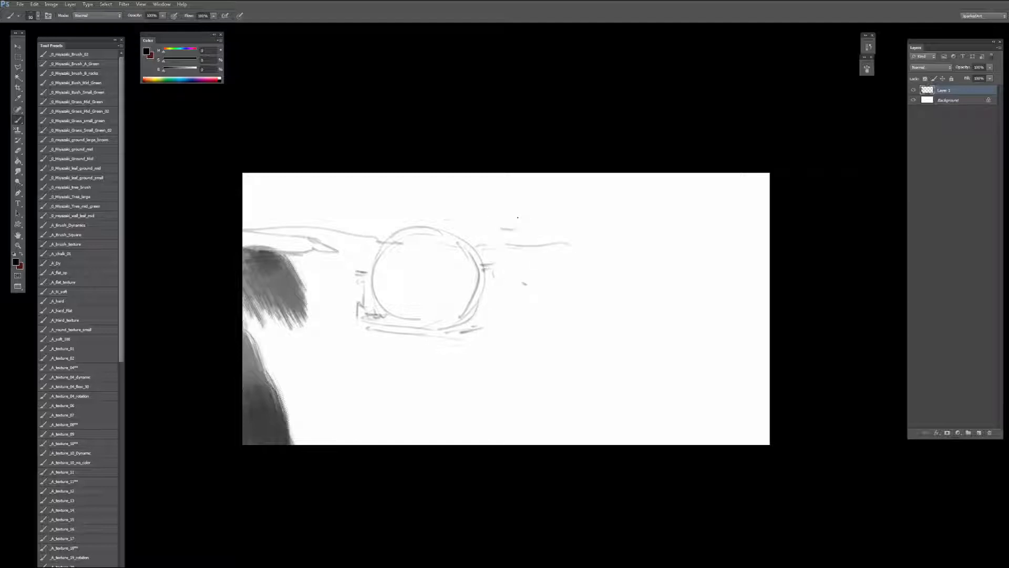
Step: Extend the horizon line to the right edge and sketch a smaller circle behind the large one
{"action": "left_click_drag", "start_coordinate": [605, 231], "coordinate": [717, 240]}
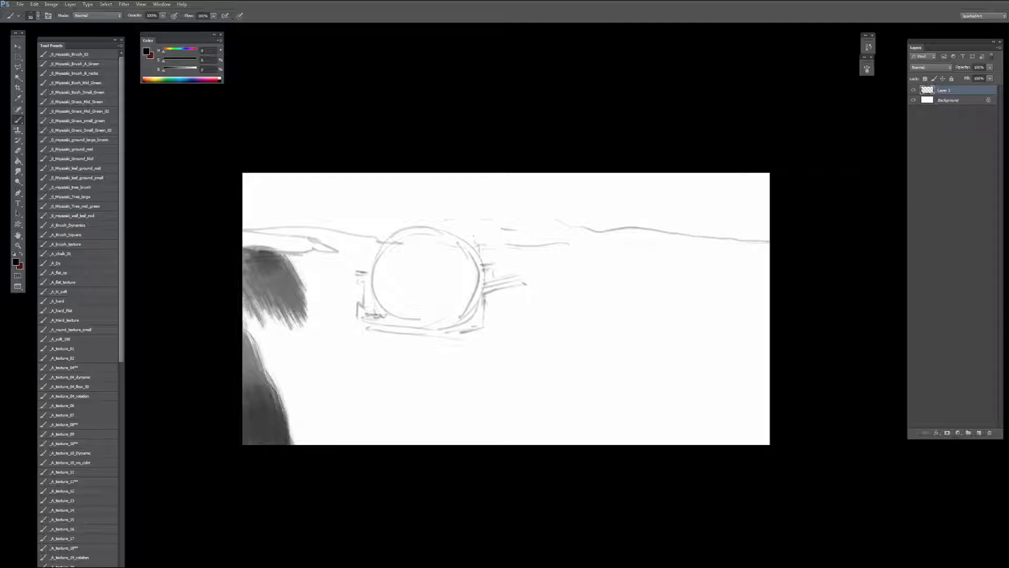
{"action": "mouse_move", "coordinate": [508, 263]}
{"action": "left_mouse_down"}
{"action": "mouse_move", "coordinate": [457, 219]}
{"action": "mouse_move", "coordinate": [453, 248]}
{"action": "left_mouse_up"}
Step: Erase the large circle's upper and overlapping lines with the _HARD eraser preset, and sketch a new rock outline in their place
{"action": "key", "text": "e"}
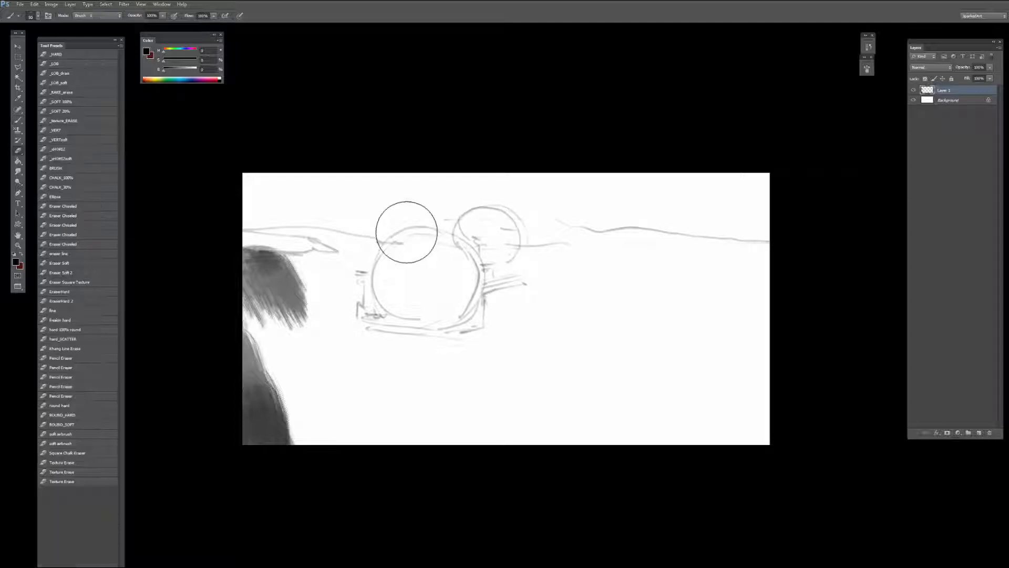
{"action": "left_click", "coordinate": [86, 56]}
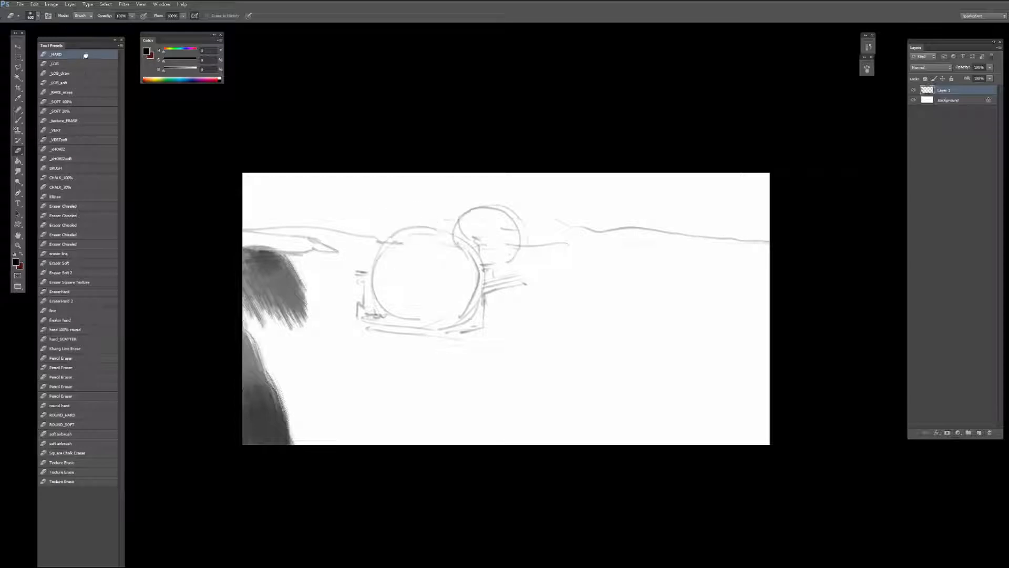
{"action": "key", "text": "bracketright"}
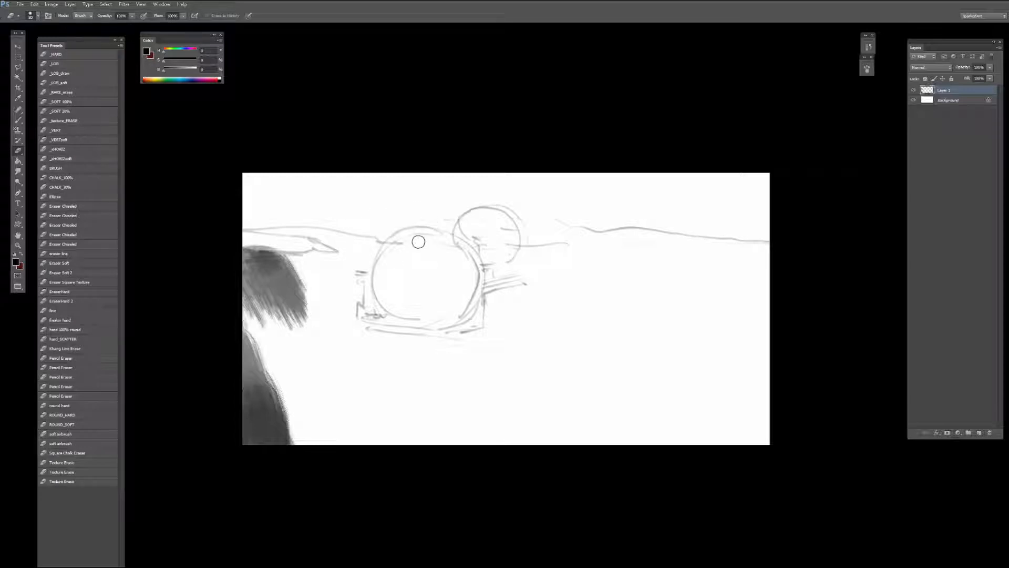
{"action": "mouse_move", "coordinate": [418, 241]}
{"action": "left_mouse_down"}
{"action": "mouse_move", "coordinate": [378, 259]}
{"action": "mouse_move", "coordinate": [438, 262]}
{"action": "mouse_move", "coordinate": [444, 238]}
{"action": "mouse_move", "coordinate": [430, 298]}
{"action": "left_mouse_up"}
{"action": "key", "text": "b"}
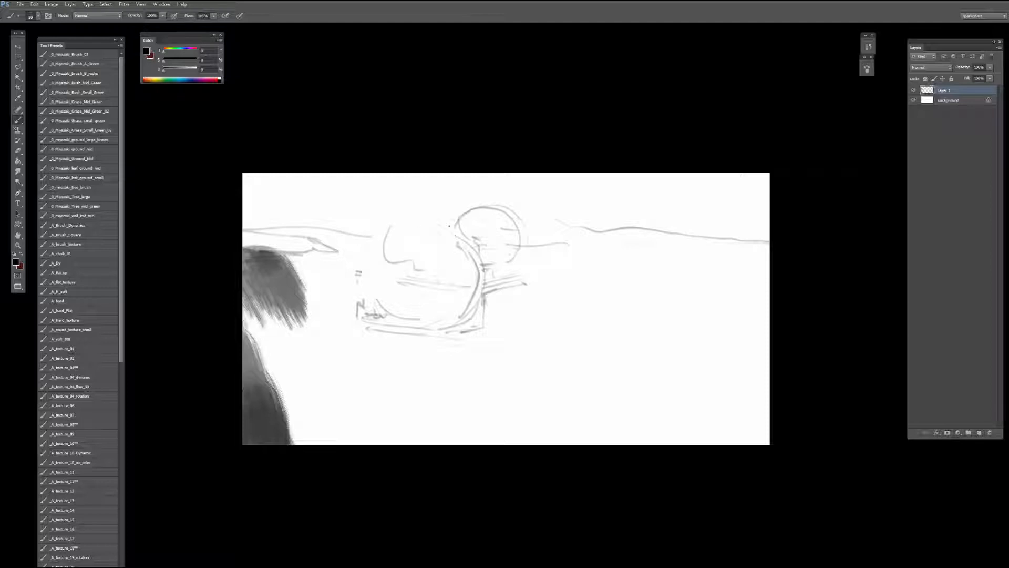
{"action": "key", "text": "e"}
{"action": "mouse_move", "coordinate": [484, 258]}
{"action": "left_mouse_down"}
{"action": "mouse_move", "coordinate": [483, 228]}
{"action": "mouse_move", "coordinate": [471, 228]}
{"action": "mouse_move", "coordinate": [469, 249]}
{"action": "mouse_move", "coordinate": [495, 256]}
{"action": "left_mouse_up"}
{"action": "key", "text": "b"}
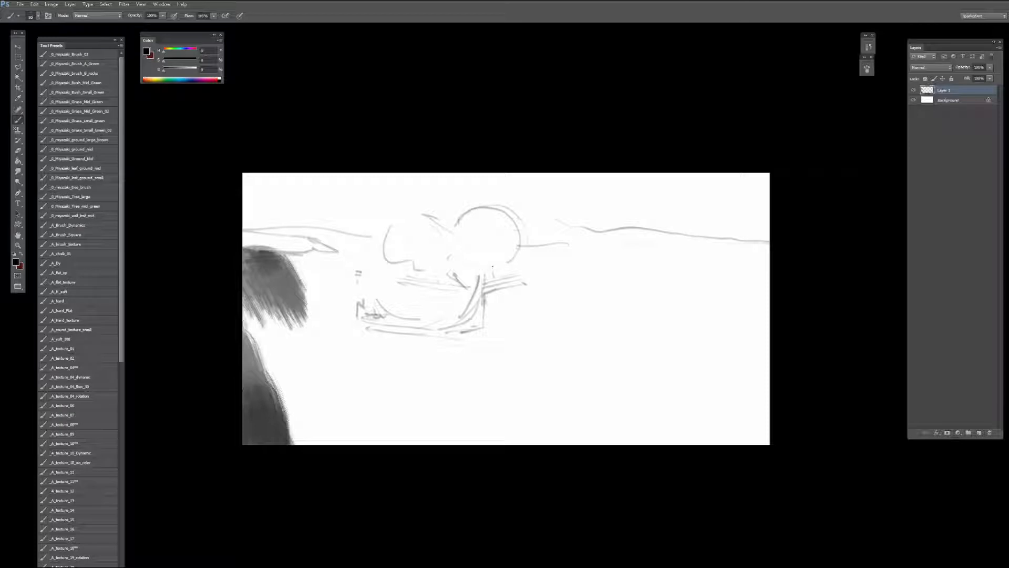
Step: Sketch a tall pillar beneath the small circle and the outline of an overhanging cliff to its right
{"action": "left_click_drag", "start_coordinate": [482, 347], "coordinate": [484, 292]}
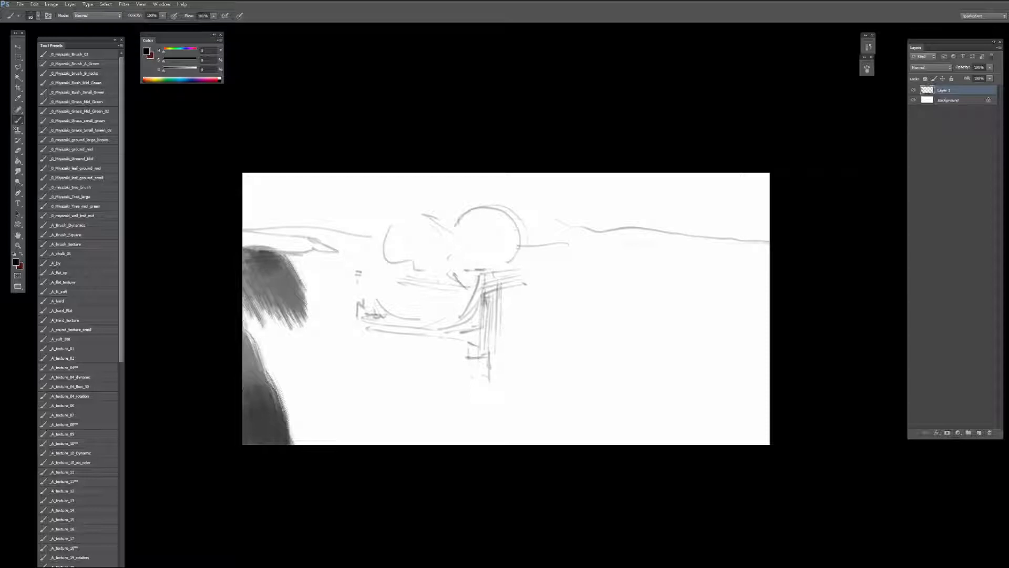
{"action": "left_click_drag", "start_coordinate": [499, 373], "coordinate": [505, 296]}
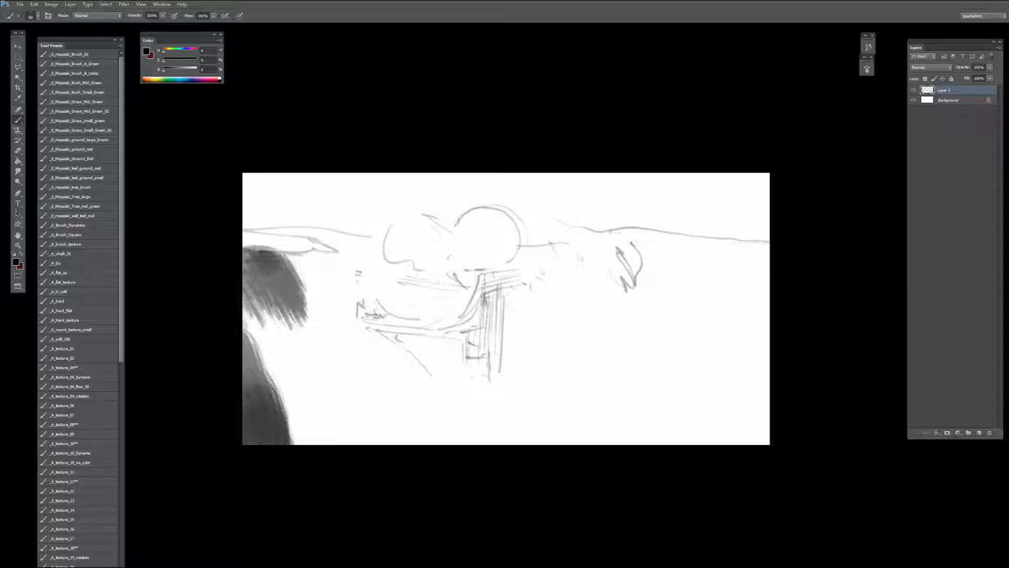
{"action": "mouse_move", "coordinate": [609, 284]}
{"action": "left_mouse_down"}
{"action": "mouse_move", "coordinate": [538, 243]}
{"action": "mouse_move", "coordinate": [591, 218]}
{"action": "left_mouse_up"}
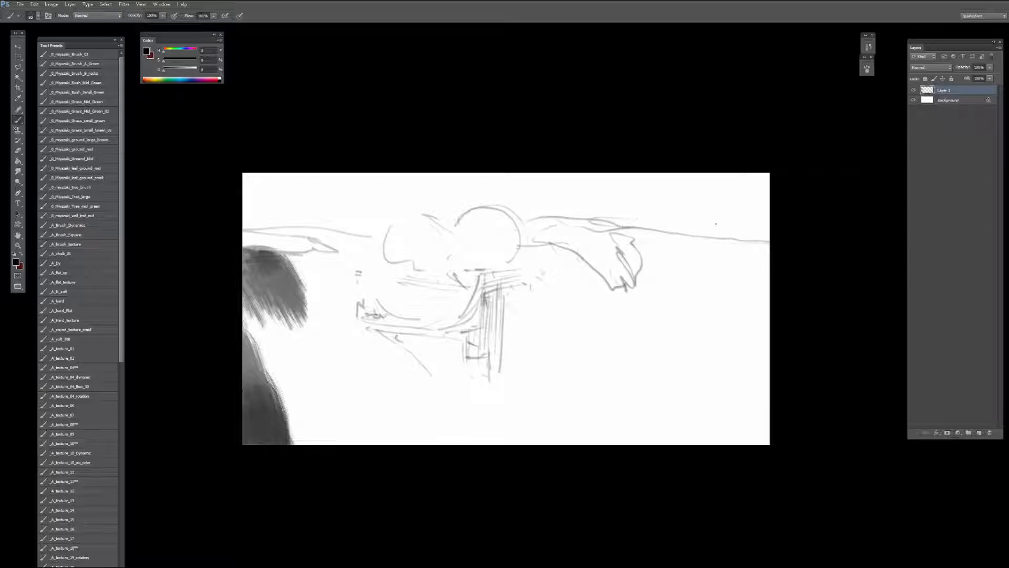
Step: Outline the plateau's upper edge and shade the band on both sides of the circle in mid-grey
{"action": "mouse_move", "coordinate": [716, 224]}
{"action": "left_mouse_down"}
{"action": "mouse_move", "coordinate": [765, 237]}
{"action": "mouse_move", "coordinate": [540, 210]}
{"action": "left_mouse_up"}
{"action": "mouse_move", "coordinate": [353, 203]}
{"action": "left_mouse_down"}
{"action": "mouse_move", "coordinate": [242, 205]}
{"action": "mouse_move", "coordinate": [347, 199]}
{"action": "left_mouse_up"}
{"action": "mouse_move", "coordinate": [249, 227]}
{"action": "left_mouse_down"}
{"action": "mouse_move", "coordinate": [303, 211]}
{"action": "mouse_move", "coordinate": [267, 207]}
{"action": "mouse_move", "coordinate": [279, 206]}
{"action": "mouse_move", "coordinate": [362, 209]}
{"action": "mouse_move", "coordinate": [288, 211]}
{"action": "mouse_move", "coordinate": [354, 229]}
{"action": "mouse_move", "coordinate": [390, 219]}
{"action": "mouse_move", "coordinate": [386, 202]}
{"action": "mouse_move", "coordinate": [435, 214]}
{"action": "mouse_move", "coordinate": [413, 232]}
{"action": "mouse_move", "coordinate": [441, 234]}
{"action": "mouse_move", "coordinate": [442, 213]}
{"action": "mouse_move", "coordinate": [463, 214]}
{"action": "left_mouse_up"}
{"action": "key", "text": "]"}
{"action": "mouse_move", "coordinate": [531, 222]}
{"action": "left_mouse_down"}
{"action": "mouse_move", "coordinate": [569, 220]}
{"action": "mouse_move", "coordinate": [578, 242]}
{"action": "mouse_move", "coordinate": [625, 247]}
{"action": "mouse_move", "coordinate": [628, 275]}
{"action": "mouse_move", "coordinate": [609, 227]}
{"action": "mouse_move", "coordinate": [630, 223]}
{"action": "mouse_move", "coordinate": [602, 217]}
{"action": "mouse_move", "coordinate": [768, 243]}
{"action": "left_mouse_up"}
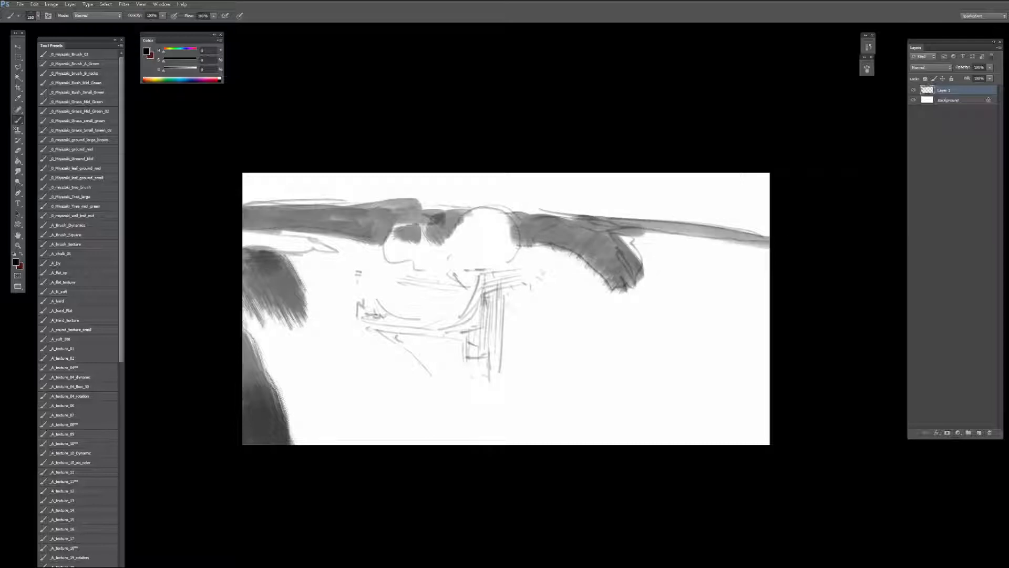
Step: Clean up the small circle with the eraser, shade it soft grey as a sphere inside an elliptical selection, and deselect
{"action": "key", "text": "e"}
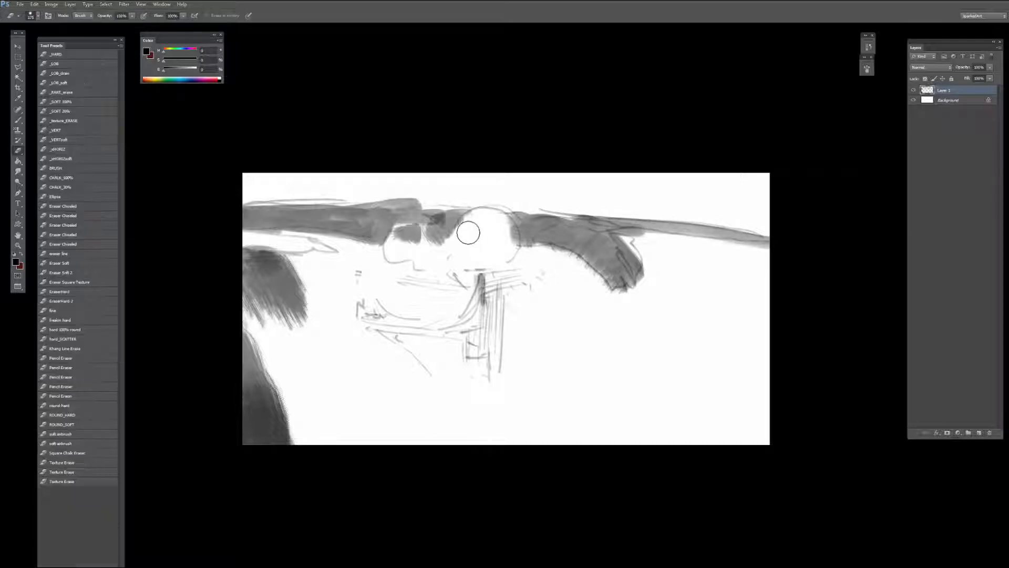
{"action": "left_click_drag", "start_coordinate": [499, 225], "coordinate": [496, 239]}
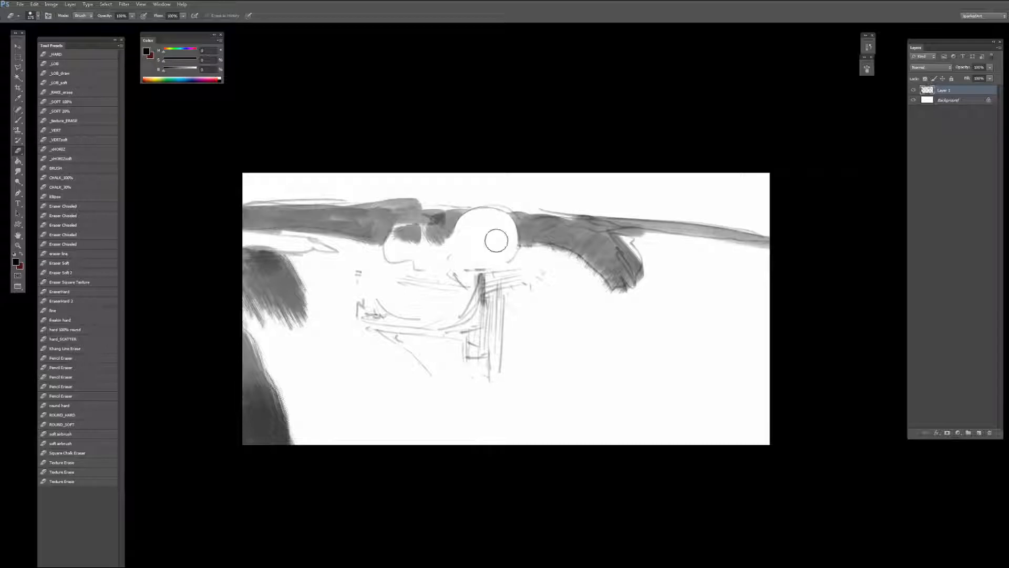
{"action": "key", "text": "b"}
{"action": "left_click", "coordinate": [552, 234], "text": "alt"}
{"action": "key", "text": "m"}
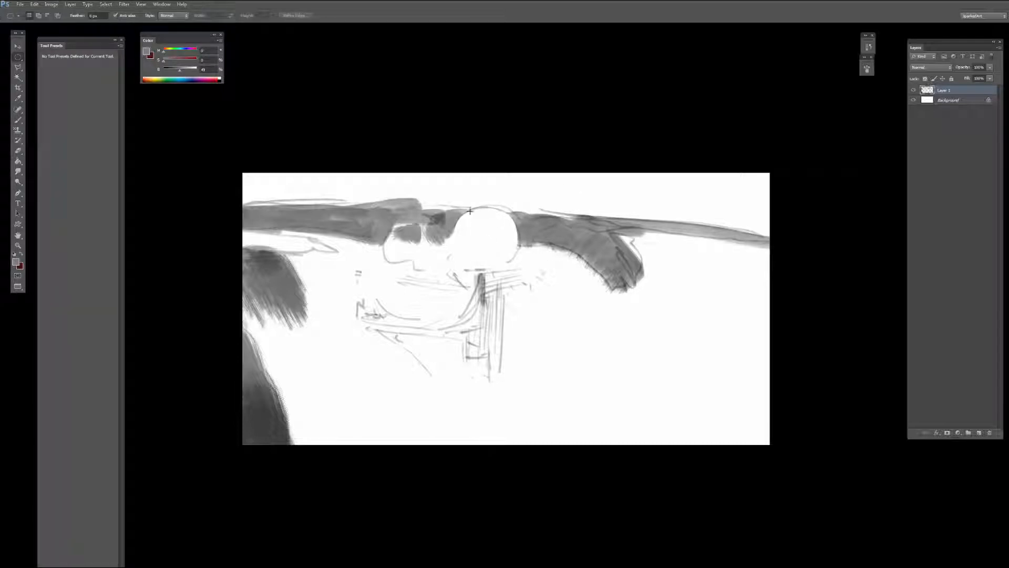
{"action": "left_click_drag", "start_coordinate": [455, 203], "coordinate": [519, 266]}
{"action": "key", "text": "b"}
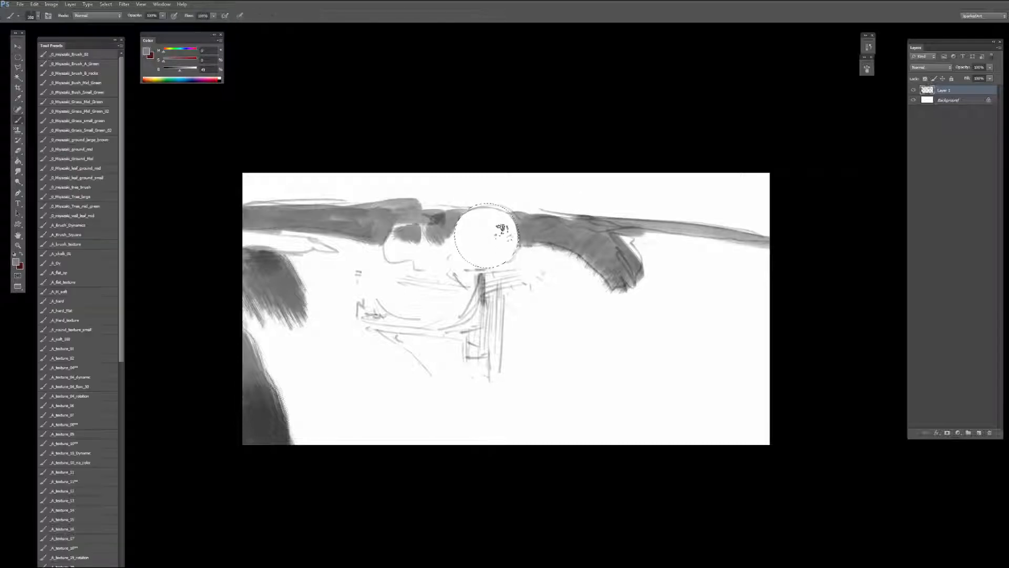
{"action": "mouse_move", "coordinate": [505, 216]}
{"action": "left_mouse_down"}
{"action": "mouse_move", "coordinate": [524, 250]}
{"action": "mouse_move", "coordinate": [519, 205]}
{"action": "mouse_move", "coordinate": [505, 256]}
{"action": "mouse_move", "coordinate": [501, 224]}
{"action": "mouse_move", "coordinate": [532, 237]}
{"action": "mouse_move", "coordinate": [544, 229]}
{"action": "mouse_move", "coordinate": [544, 197]}
{"action": "mouse_move", "coordinate": [518, 182]}
{"action": "mouse_move", "coordinate": [490, 264]}
{"action": "mouse_move", "coordinate": [501, 248]}
{"action": "mouse_move", "coordinate": [527, 253]}
{"action": "mouse_move", "coordinate": [482, 253]}
{"action": "mouse_move", "coordinate": [509, 225]}
{"action": "left_mouse_up"}
{"action": "key", "text": "ctrl+d"}
Step: Sample the sphere's light grey and paint a short neck beneath it with a smaller brush
{"action": "key", "text": "bracketleft"}
{"action": "key", "text": "bracketleft"}
{"action": "key", "text": "bracketleft"}
{"action": "key", "text": "bracketleft"}
{"action": "key", "text": "bracketleft"}
{"action": "key", "text": "bracketleft"}
{"action": "key", "text": "bracketleft"}
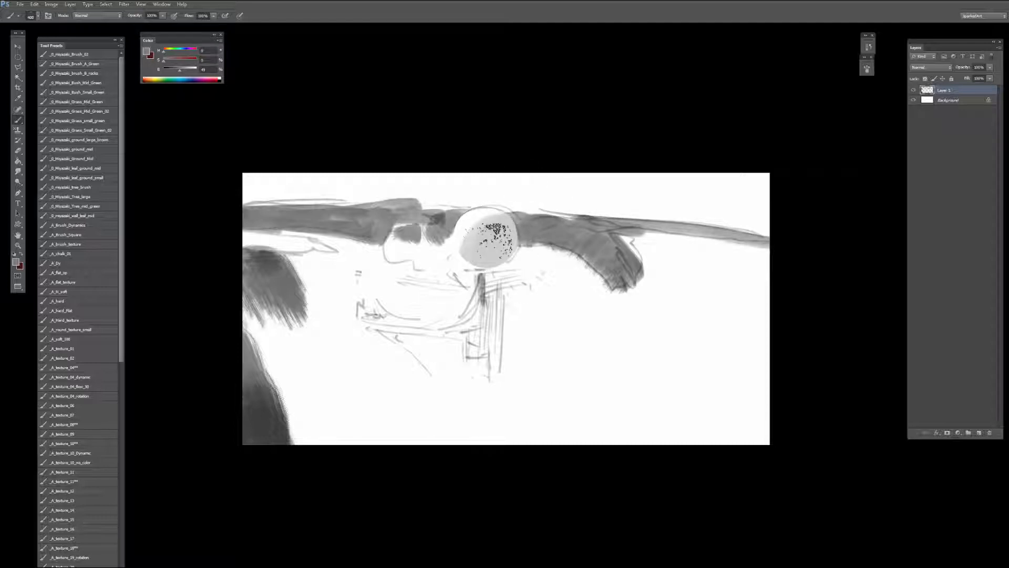
{"action": "left_click", "coordinate": [493, 261], "text": "alt"}
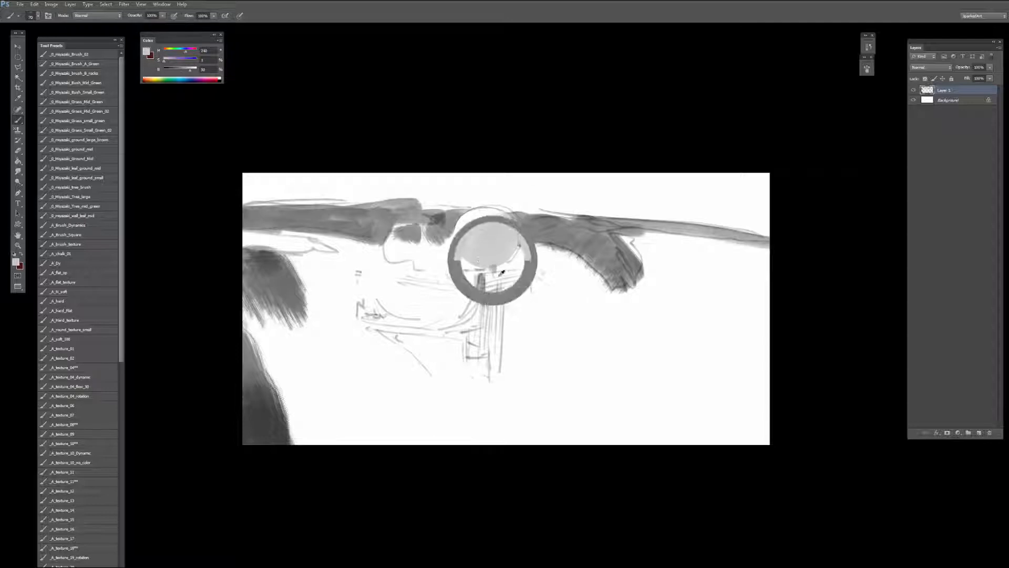
{"action": "left_click_drag", "start_coordinate": [494, 267], "coordinate": [498, 280]}
Step: Sample the cliff's mid-grey, fill the pillar with vertical strokes, and paint a ledge beneath the sphere
{"action": "left_click", "coordinate": [534, 235], "text": "alt"}
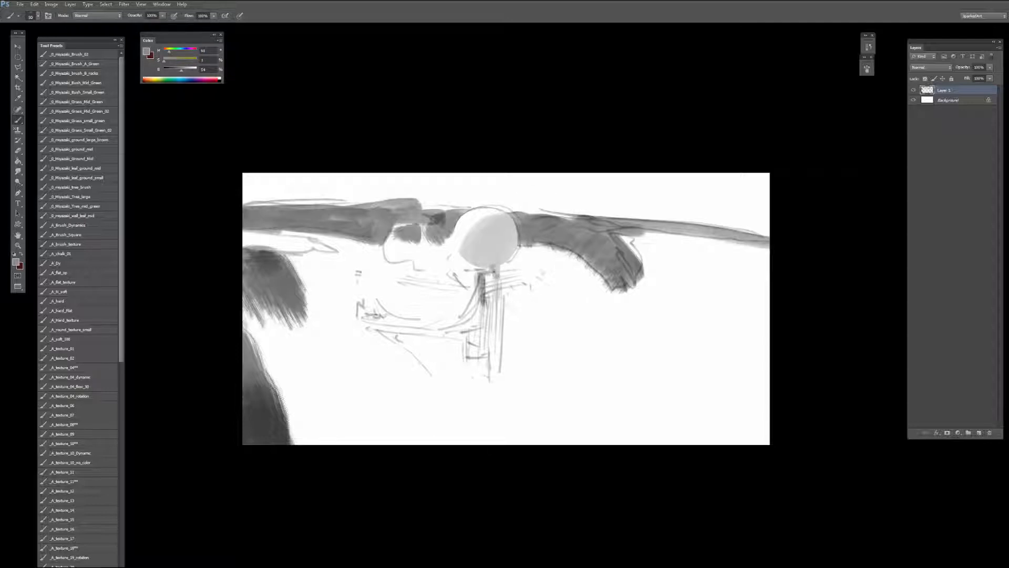
{"action": "key", "text": "bracketright"}
{"action": "key", "text": "bracketright"}
{"action": "key", "text": "bracketright"}
{"action": "key", "text": "bracketright"}
{"action": "key", "text": "bracketright"}
{"action": "key", "text": "bracketright"}
{"action": "left_click_drag", "start_coordinate": [486, 281], "coordinate": [486, 368]}
{"action": "mouse_move", "coordinate": [490, 280]}
{"action": "left_mouse_down"}
{"action": "mouse_move", "coordinate": [492, 378]}
{"action": "mouse_move", "coordinate": [499, 368]}
{"action": "left_mouse_up"}
{"action": "left_click_drag", "start_coordinate": [501, 285], "coordinate": [503, 381]}
{"action": "key", "text": "bracketleft"}
{"action": "key", "text": "bracketleft"}
{"action": "left_click_drag", "start_coordinate": [516, 268], "coordinate": [468, 275]}
{"action": "left_click_drag", "start_coordinate": [517, 275], "coordinate": [516, 295]}
Step: Darken the foreground mass in the canvas's lower-left corner with broad dark grey and black strokes
{"action": "left_click", "coordinate": [390, 240], "text": "alt"}
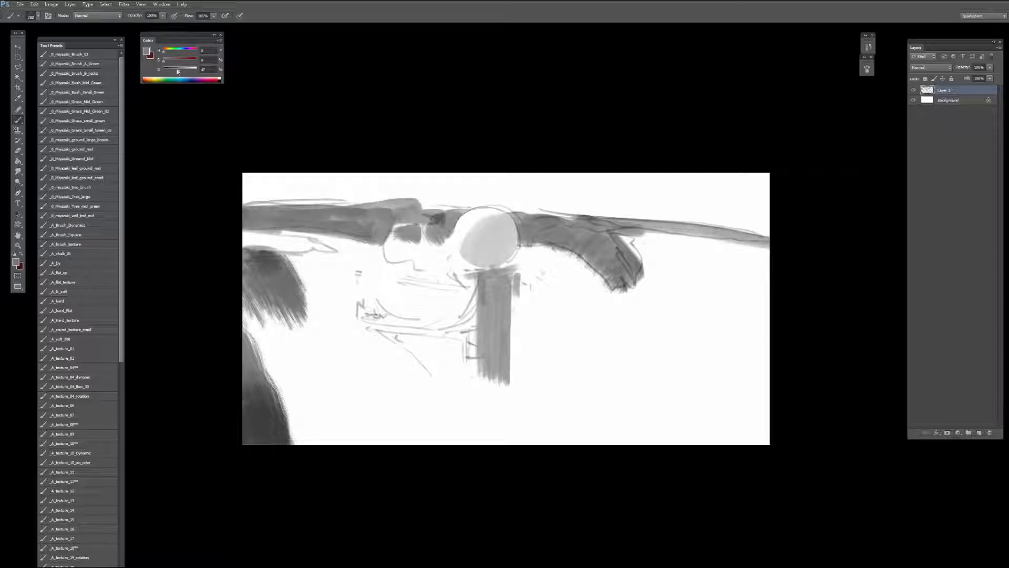
{"action": "mouse_move", "coordinate": [238, 389]}
{"action": "left_mouse_down"}
{"action": "mouse_move", "coordinate": [284, 410]}
{"action": "mouse_move", "coordinate": [307, 437]}
{"action": "left_mouse_up"}
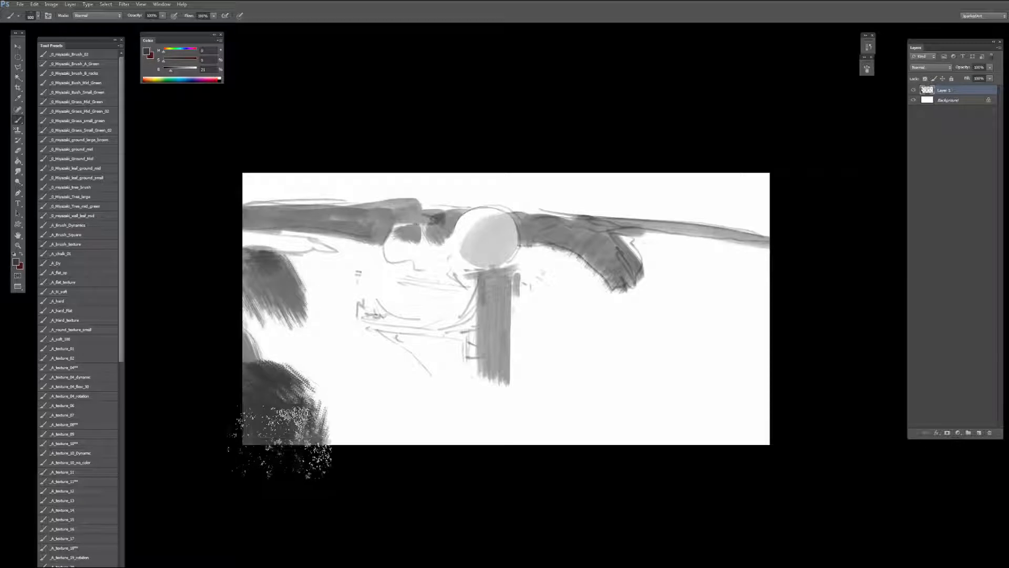
{"action": "left_click_drag", "start_coordinate": [280, 405], "coordinate": [310, 439]}
{"action": "key", "text": "bracketleft"}
{"action": "key", "text": "bracketleft"}
{"action": "key", "text": "bracketleft"}
{"action": "key", "text": "bracketleft"}
{"action": "key", "text": "bracketleft"}
{"action": "key", "text": "bracketleft"}
{"action": "key", "text": "bracketleft"}
{"action": "key", "text": "bracketleft"}
{"action": "key", "text": "bracketleft"}
{"action": "key", "text": "bracketleft"}
{"action": "key", "text": "bracketleft"}
{"action": "key", "text": "bracketleft"}
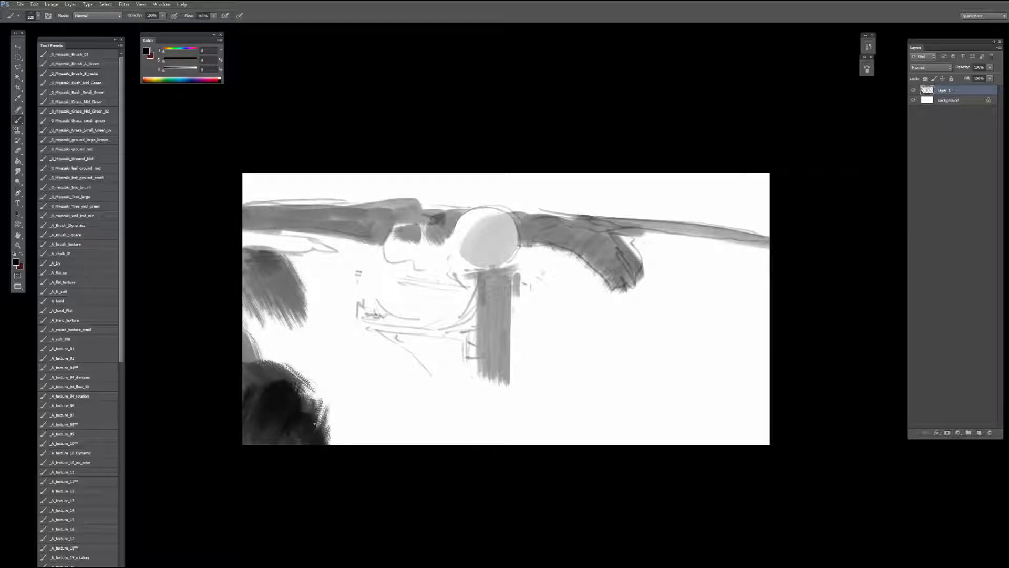
{"action": "mouse_move", "coordinate": [302, 387]}
{"action": "left_mouse_down"}
{"action": "mouse_move", "coordinate": [326, 441]}
{"action": "mouse_move", "coordinate": [266, 340]}
{"action": "mouse_move", "coordinate": [282, 343]}
{"action": "mouse_move", "coordinate": [310, 314]}
{"action": "mouse_move", "coordinate": [291, 276]}
{"action": "mouse_move", "coordinate": [293, 423]}
{"action": "left_mouse_up"}
Step: Paint slanted dark grey rock columns to the right of the upper-left mass, narrowing the brush for the thinner ones
{"action": "key", "text": "bracketright"}
{"action": "key", "text": "bracketright"}
{"action": "key", "text": "bracketright"}
{"action": "key", "text": "bracketleft"}
{"action": "mouse_move", "coordinate": [312, 271]}
{"action": "left_mouse_down"}
{"action": "mouse_move", "coordinate": [324, 330]}
{"action": "mouse_move", "coordinate": [328, 258]}
{"action": "mouse_move", "coordinate": [334, 332]}
{"action": "left_mouse_up"}
{"action": "key", "text": "bracketleft"}
{"action": "key", "text": "bracketleft"}
{"action": "key", "text": "bracketleft"}
{"action": "mouse_move", "coordinate": [344, 276]}
{"action": "left_mouse_down"}
{"action": "mouse_move", "coordinate": [362, 337]}
{"action": "mouse_move", "coordinate": [390, 357]}
{"action": "left_mouse_up"}
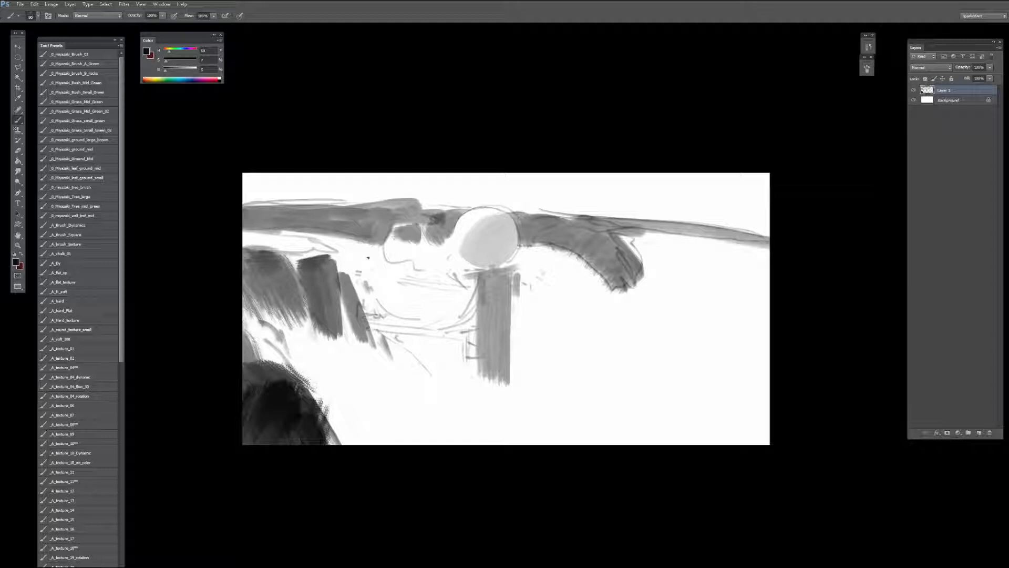
Step: Add another thin column with a dark accent beside the rock columns and trim the edges with the eraser
{"action": "mouse_move", "coordinate": [368, 258]}
{"action": "left_mouse_down"}
{"action": "mouse_move", "coordinate": [348, 254]}
{"action": "mouse_move", "coordinate": [359, 259]}
{"action": "mouse_move", "coordinate": [371, 309]}
{"action": "left_mouse_up"}
{"action": "key", "text": "e"}
{"action": "mouse_move", "coordinate": [343, 248]}
{"action": "left_mouse_down"}
{"action": "mouse_move", "coordinate": [378, 302]}
{"action": "mouse_move", "coordinate": [362, 257]}
{"action": "mouse_move", "coordinate": [384, 315]}
{"action": "left_mouse_up"}
{"action": "key", "text": "b"}
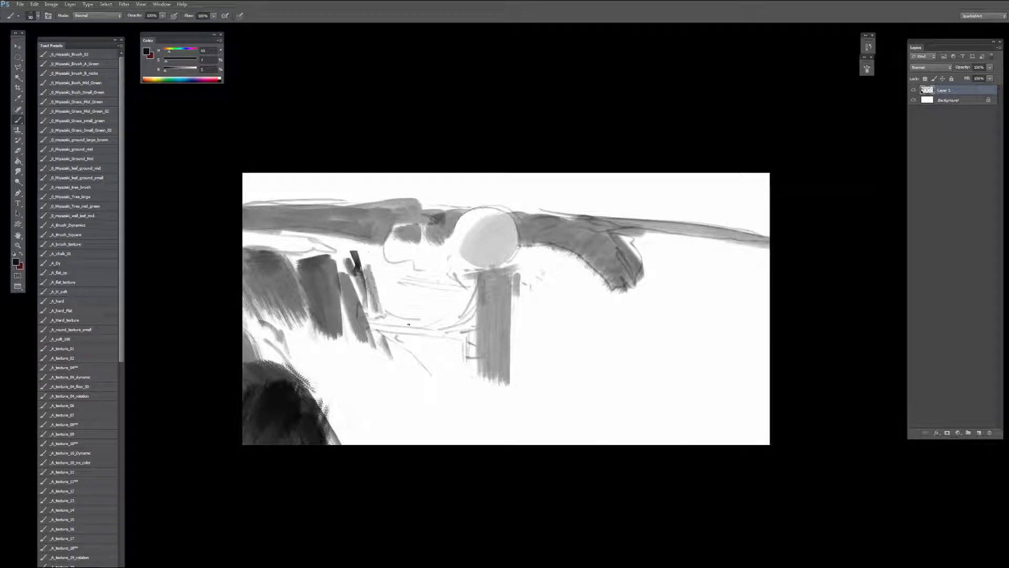
Step: Paint a grey ledge and shade the wall block to the left of the pillar with a larger brush
{"action": "mouse_move", "coordinate": [427, 283]}
{"action": "left_mouse_down"}
{"action": "mouse_move", "coordinate": [468, 281]}
{"action": "mouse_move", "coordinate": [421, 271]}
{"action": "mouse_move", "coordinate": [471, 269]}
{"action": "mouse_move", "coordinate": [447, 267]}
{"action": "left_mouse_up"}
{"action": "key", "text": "bracketright"}
{"action": "key", "text": "bracketright"}
{"action": "key", "text": "bracketright"}
{"action": "key", "text": "bracketright"}
{"action": "key", "text": "bracketright"}
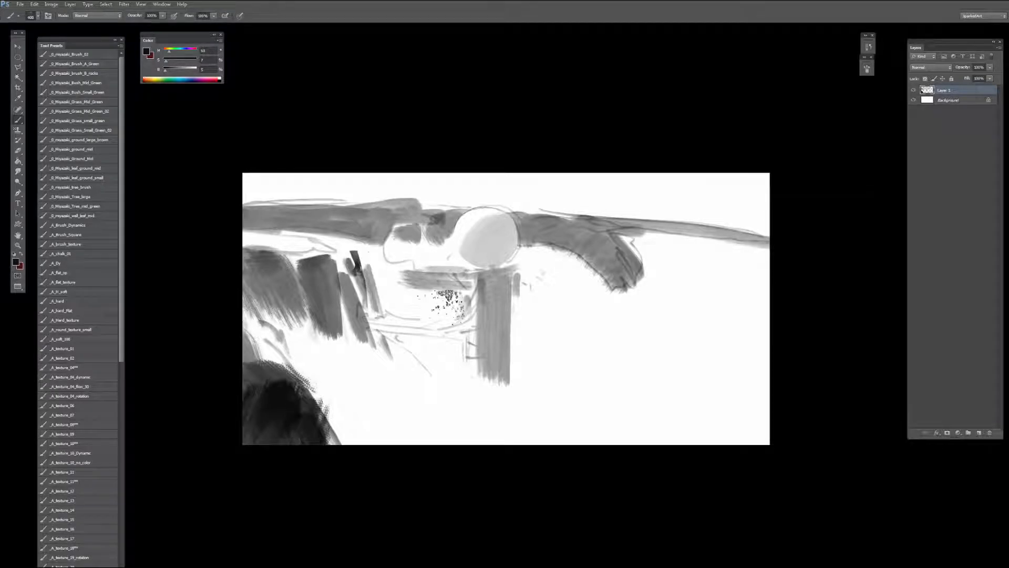
{"action": "mouse_move", "coordinate": [451, 302]}
{"action": "left_mouse_down"}
{"action": "mouse_move", "coordinate": [441, 310]}
{"action": "mouse_move", "coordinate": [455, 311]}
{"action": "mouse_move", "coordinate": [464, 353]}
{"action": "mouse_move", "coordinate": [437, 341]}
{"action": "left_mouse_up"}
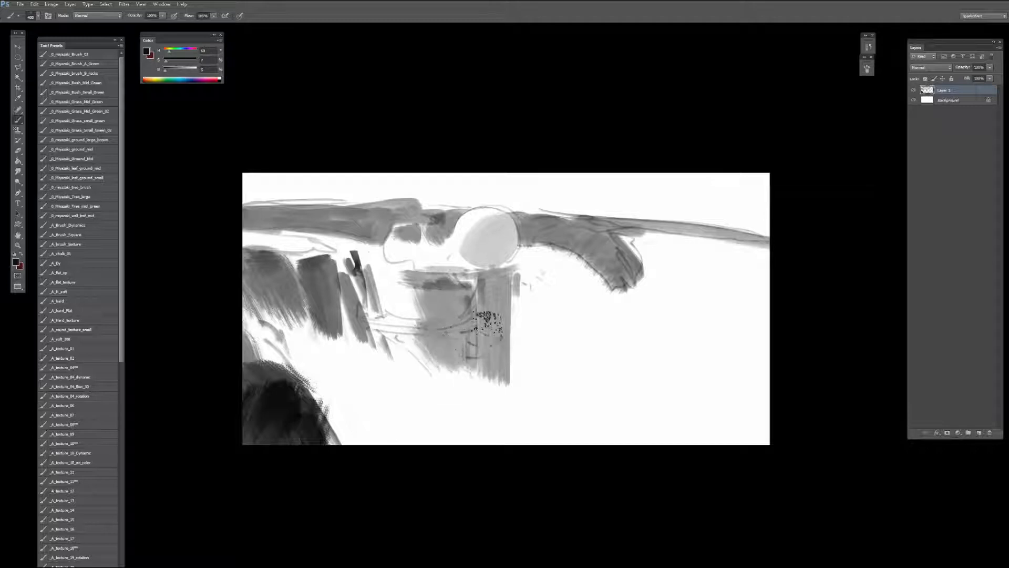
Step: Darken the pillar beneath the sphere with a smaller brush to separate it from the wall block
{"action": "key", "text": "bracketleft"}
{"action": "key", "text": "bracketleft"}
{"action": "key", "text": "bracketleft"}
{"action": "key", "text": "bracketleft"}
{"action": "mouse_move", "coordinate": [479, 280]}
{"action": "left_mouse_down"}
{"action": "mouse_move", "coordinate": [478, 338]}
{"action": "mouse_move", "coordinate": [507, 384]}
{"action": "mouse_move", "coordinate": [518, 273]}
{"action": "mouse_move", "coordinate": [457, 270]}
{"action": "left_mouse_up"}
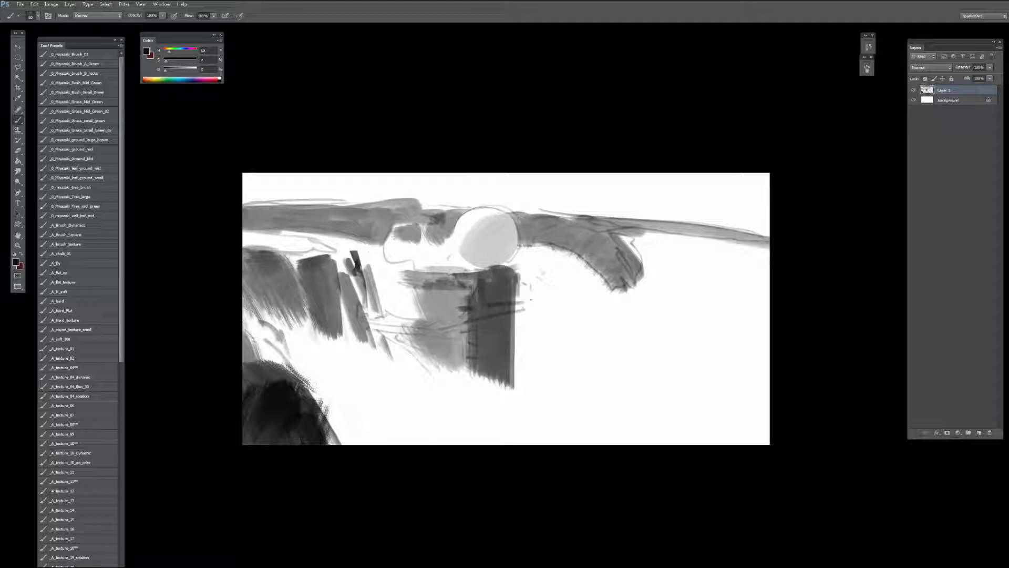
Step: Draw thin perspective lines across the wall and pillar, and add vertical edge lines along the pillar's right side
{"action": "left_click_drag", "start_coordinate": [515, 307], "coordinate": [498, 305]}
{"action": "left_click_drag", "start_coordinate": [452, 368], "coordinate": [514, 376]}
{"action": "left_click_drag", "start_coordinate": [403, 359], "coordinate": [516, 357]}
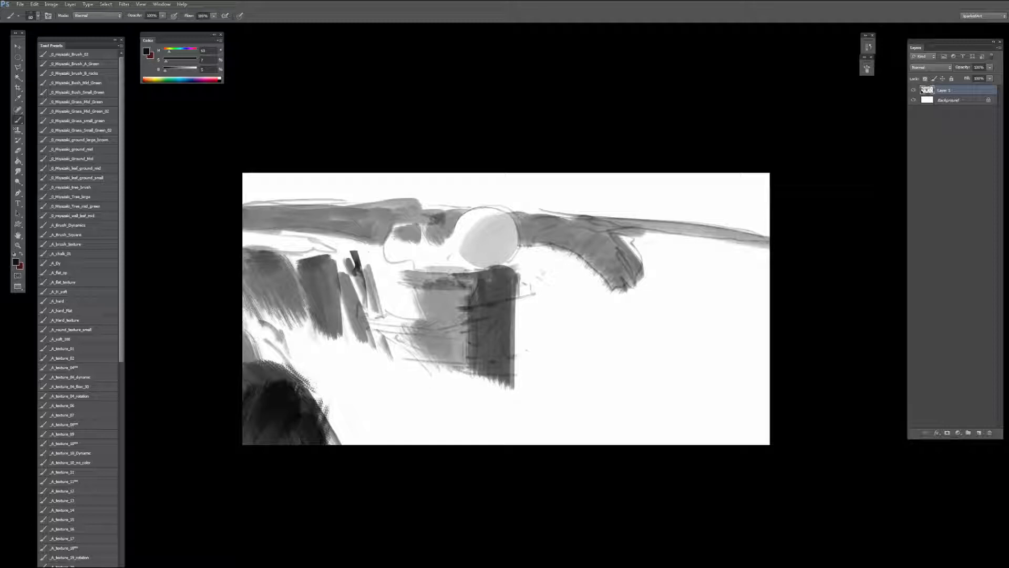
{"action": "left_click_drag", "start_coordinate": [527, 312], "coordinate": [524, 375]}
{"action": "left_click_drag", "start_coordinate": [523, 289], "coordinate": [517, 390]}
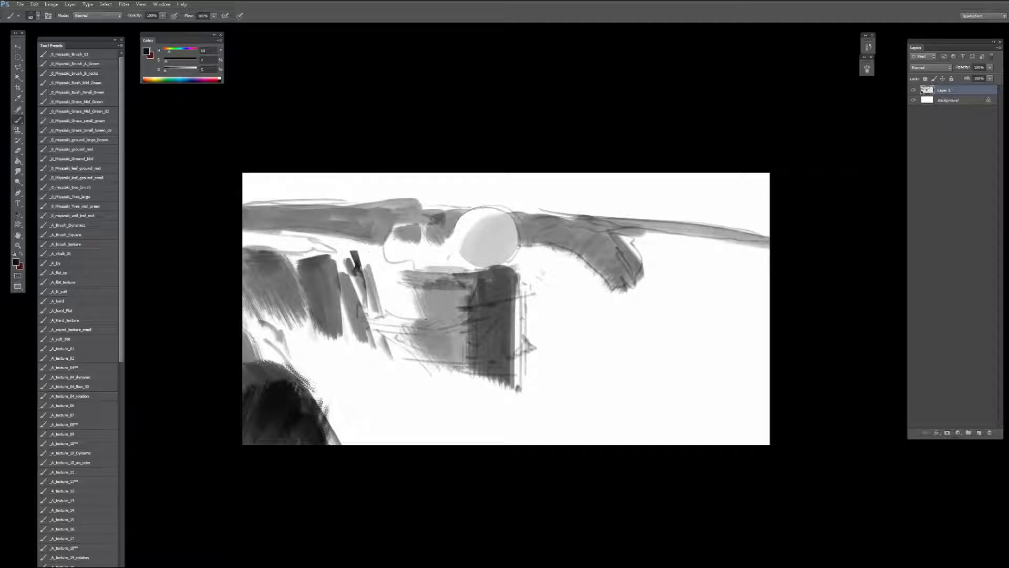
Step: Make a small elliptical selection on the grey wall block and paint a white round spot there with sampled white
{"action": "key", "text": "m"}
{"action": "left_click_drag", "start_coordinate": [465, 314], "coordinate": [446, 290]}
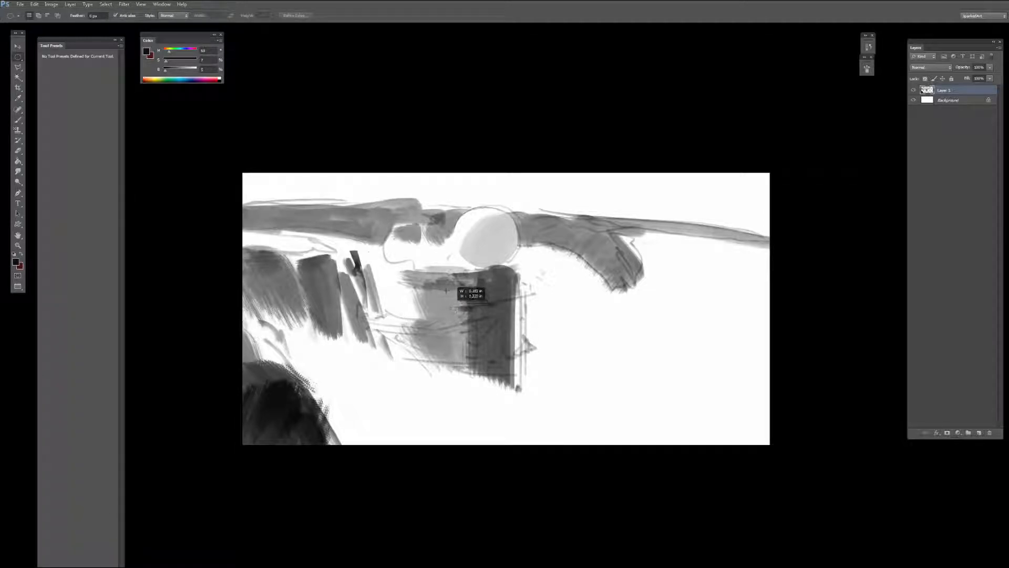
{"action": "key", "text": "b"}
{"action": "left_click", "coordinate": [443, 260], "text": "alt"}
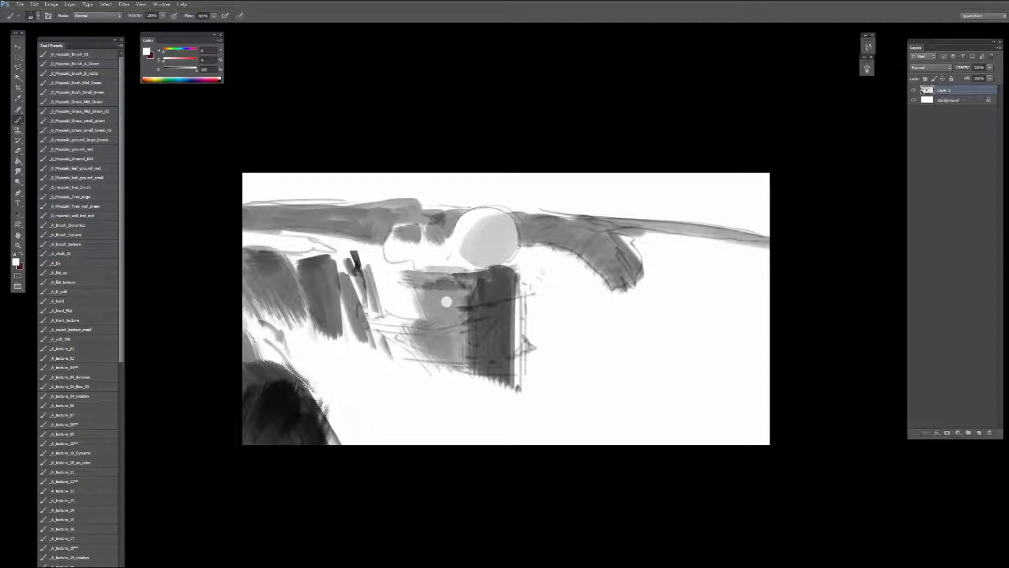
{"action": "key", "text": "m"}
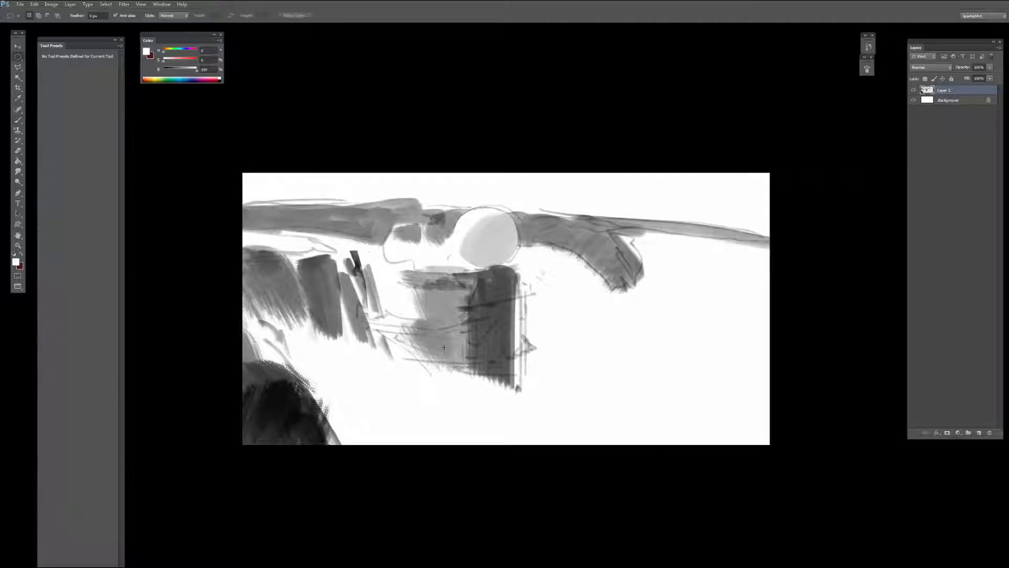
{"action": "left_click_drag", "start_coordinate": [453, 327], "coordinate": [457, 339]}
{"action": "key", "text": "b"}
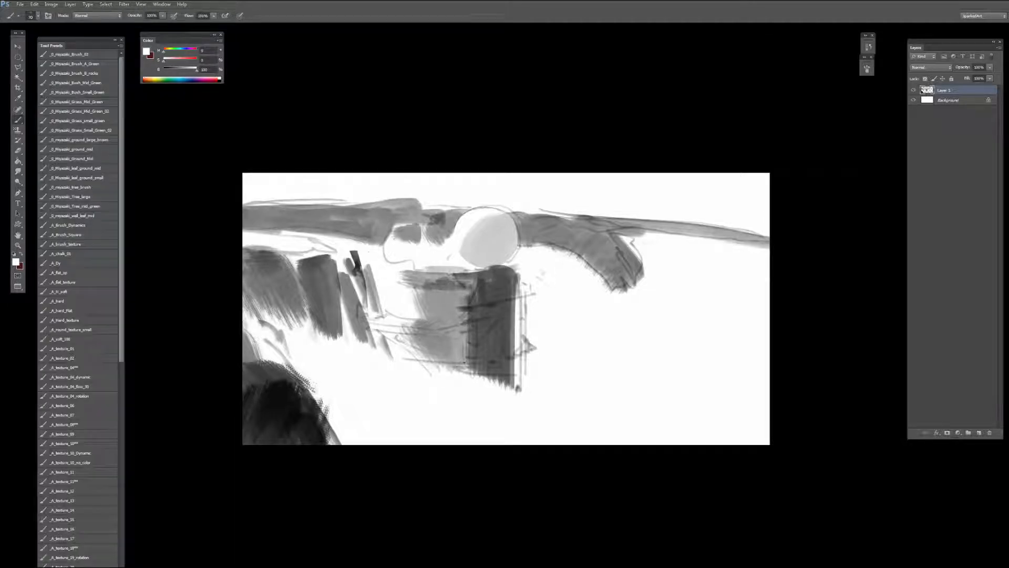
{"action": "left_click", "coordinate": [375, 471], "text": "alt"}
{"action": "left_click_drag", "start_coordinate": [310, 342], "coordinate": [372, 428]}
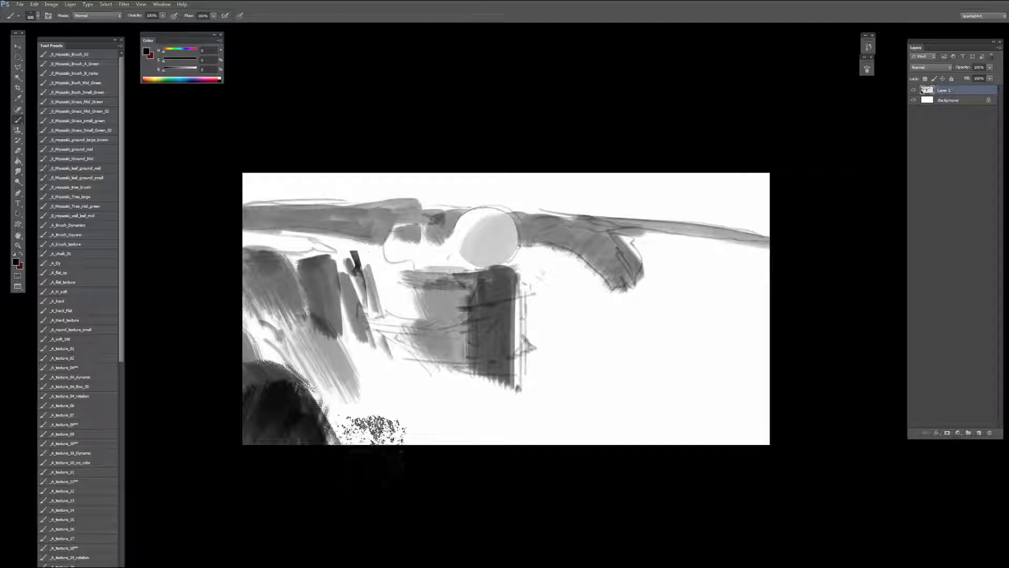
{"action": "mouse_move", "coordinate": [276, 302]}
{"action": "left_mouse_down"}
{"action": "mouse_move", "coordinate": [348, 420]}
{"action": "mouse_move", "coordinate": [385, 337]}
{"action": "mouse_move", "coordinate": [460, 455]}
{"action": "left_mouse_up"}
{"action": "key", "text": "ctrl+alt+z"}
{"action": "key", "text": "ctrl+alt+z"}
Step: Paint a broad light-grey wash beneath the left cliffs and the pillar with a larger brush and sampled wall grey
{"action": "left_click", "coordinate": [456, 327], "text": "alt"}
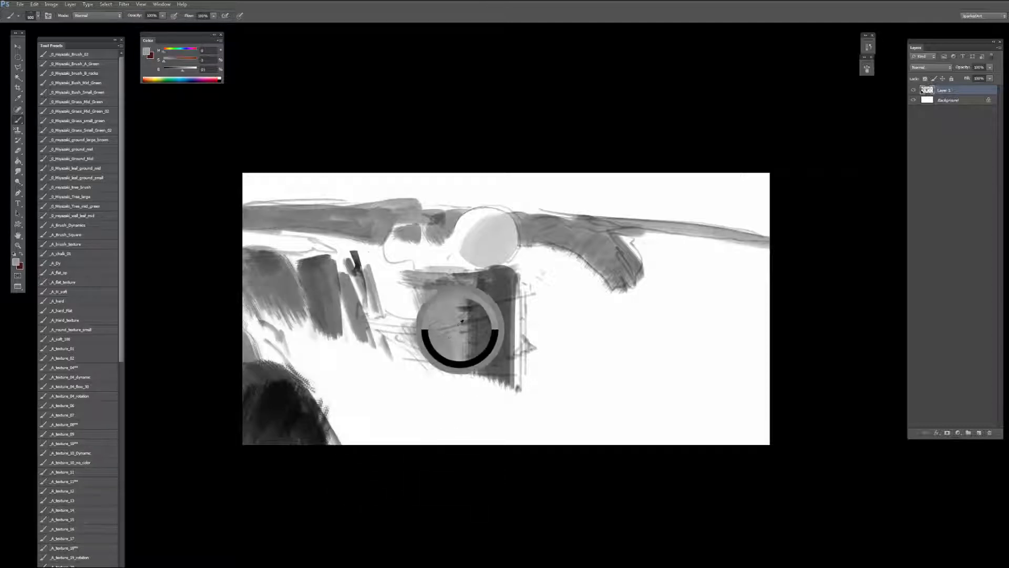
{"action": "key", "text": "bracketright"}
{"action": "mouse_move", "coordinate": [262, 320]}
{"action": "left_mouse_down"}
{"action": "mouse_move", "coordinate": [331, 346]}
{"action": "mouse_move", "coordinate": [385, 448]}
{"action": "mouse_move", "coordinate": [426, 412]}
{"action": "mouse_move", "coordinate": [500, 400]}
{"action": "left_mouse_up"}
Step: Extend the pillar's base downward with ragged strokes of its sampled grey
{"action": "left_click", "coordinate": [496, 368], "text": "alt"}
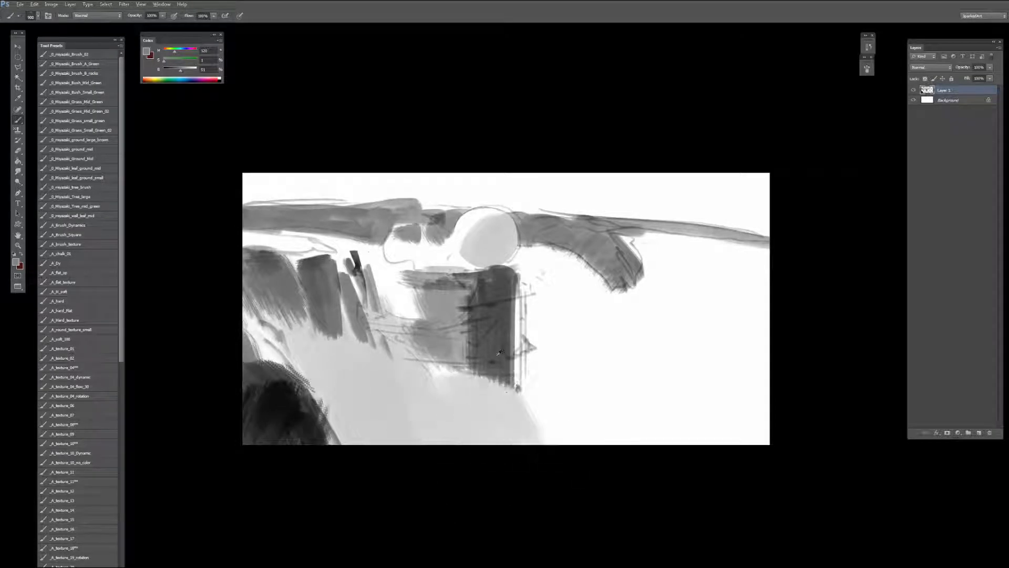
{"action": "key", "text": "bracketleft"}
{"action": "mouse_move", "coordinate": [502, 363]}
{"action": "left_mouse_down"}
{"action": "mouse_move", "coordinate": [507, 395]}
{"action": "mouse_move", "coordinate": [497, 384]}
{"action": "mouse_move", "coordinate": [489, 415]}
{"action": "mouse_move", "coordinate": [513, 347]}
{"action": "mouse_move", "coordinate": [515, 302]}
{"action": "left_mouse_up"}
Step: Add thin light vertical streaks and small dark marks at the pillar's top with a much smaller brush and sampled tones
{"action": "key", "text": "bracketleft"}
{"action": "key", "text": "bracketleft"}
{"action": "key", "text": "bracketleft"}
{"action": "key", "text": "bracketleft"}
{"action": "key", "text": "bracketleft"}
{"action": "key", "text": "bracketleft"}
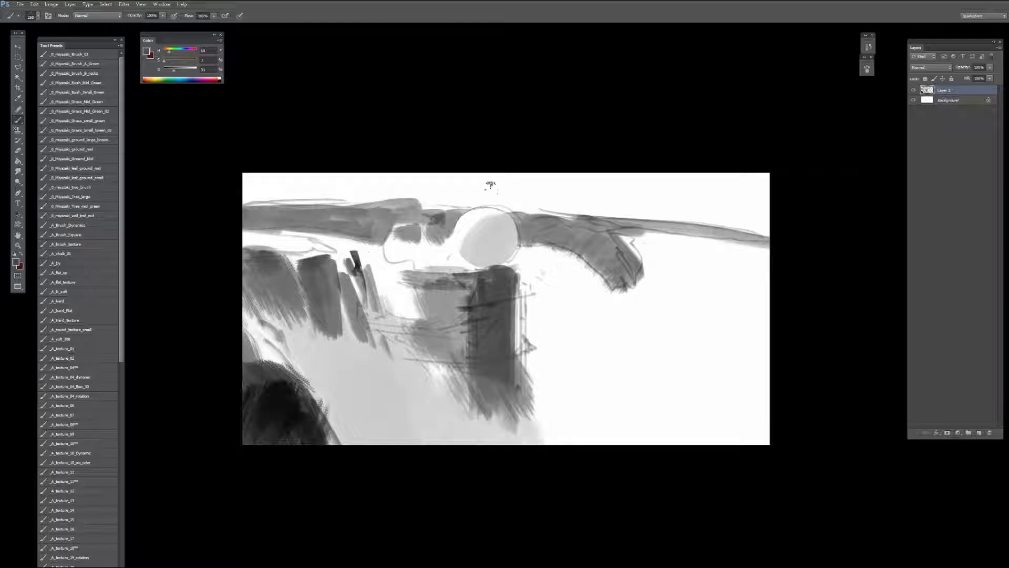
{"action": "left_click", "coordinate": [461, 263], "text": "alt"}
{"action": "key", "text": "bracketleft"}
{"action": "left_click", "coordinate": [482, 279], "text": "alt"}
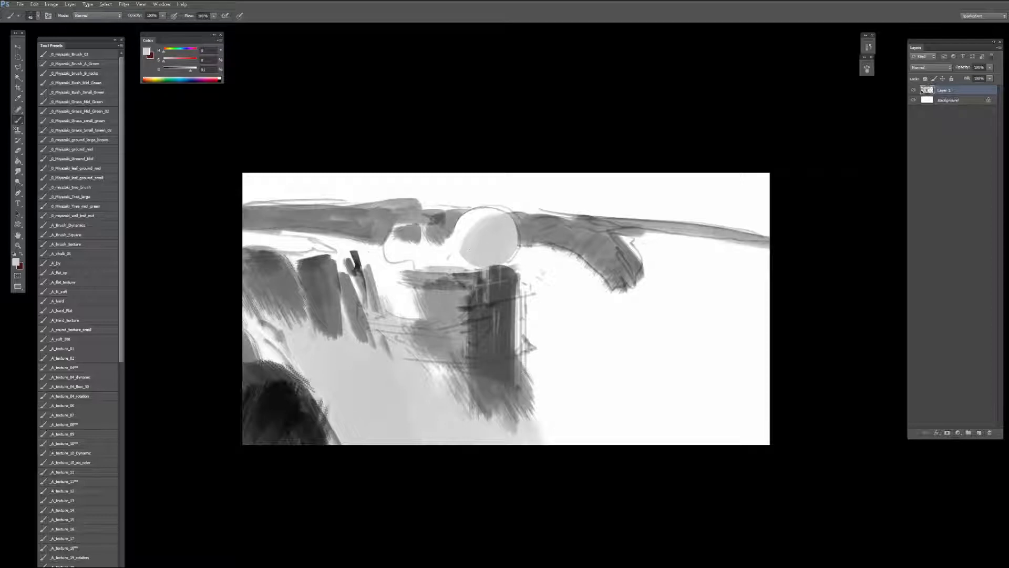
{"action": "left_click", "coordinate": [486, 289], "text": "alt"}
{"action": "mouse_move", "coordinate": [462, 285]}
{"action": "left_mouse_down", "text": "alt"}
{"action": "mouse_move", "coordinate": [470, 273]}
{"action": "mouse_move", "coordinate": [485, 282]}
{"action": "left_mouse_up", "text": "alt"}
Step: Paint sweeping light-grey falling strokes down the cliff to the right of the pillar with a much larger brush
{"action": "key", "text": "bracketright"}
{"action": "key", "text": "bracketright"}
{"action": "key", "text": "bracketright"}
{"action": "key", "text": "bracketright"}
{"action": "key", "text": "bracketright"}
{"action": "key", "text": "bracketright"}
{"action": "key", "text": "bracketright"}
{"action": "key", "text": "bracketright"}
{"action": "key", "text": "bracketright"}
{"action": "key", "text": "bracketright"}
{"action": "key", "text": "bracketright"}
{"action": "key", "text": "bracketright"}
{"action": "key", "text": "bracketright"}
{"action": "key", "text": "bracketright"}
{"action": "key", "text": "bracketright"}
{"action": "key", "text": "bracketright"}
{"action": "key", "text": "bracketright"}
{"action": "key", "text": "bracketright"}
{"action": "key", "text": "bracketright"}
{"action": "key", "text": "bracketright"}
{"action": "left_click_drag", "start_coordinate": [539, 288], "coordinate": [559, 335]}
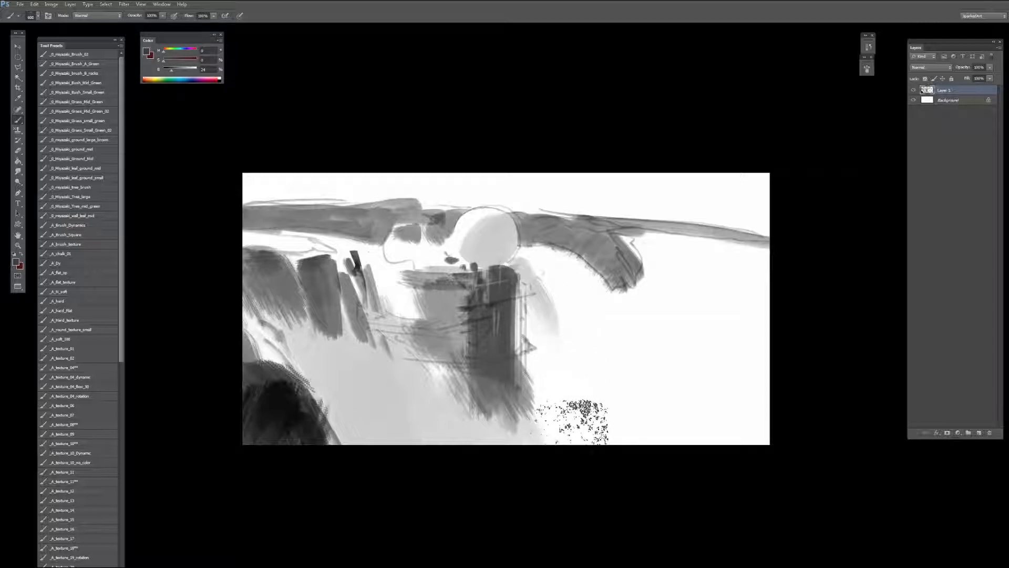
{"action": "left_click_drag", "start_coordinate": [560, 254], "coordinate": [617, 390]}
{"action": "key", "text": "bracketright"}
{"action": "left_click_drag", "start_coordinate": [570, 261], "coordinate": [649, 369]}
{"action": "mouse_move", "coordinate": [639, 256]}
{"action": "left_mouse_down"}
{"action": "mouse_move", "coordinate": [644, 308]}
{"action": "mouse_move", "coordinate": [676, 226]}
{"action": "mouse_move", "coordinate": [665, 232]}
{"action": "mouse_move", "coordinate": [756, 378]}
{"action": "left_mouse_up"}
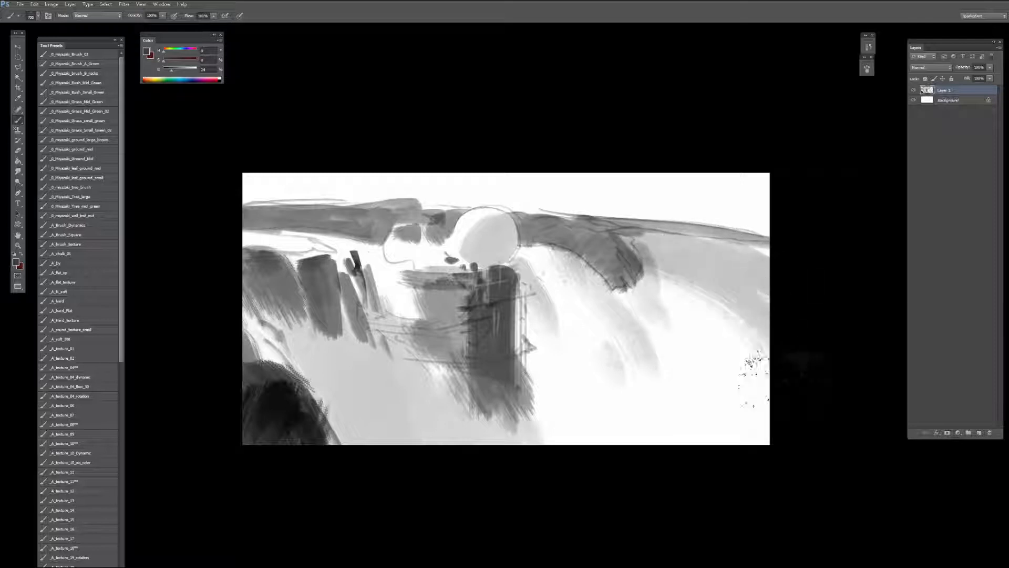
Step: Extend the left cliffs downward with diagonal mid-grey strokes using a smaller brush and sampled cliff grey
{"action": "left_click", "coordinate": [329, 305], "text": "alt"}
{"action": "key", "text": "bracketleft"}
{"action": "key", "text": "bracketleft"}
{"action": "key", "text": "bracketleft"}
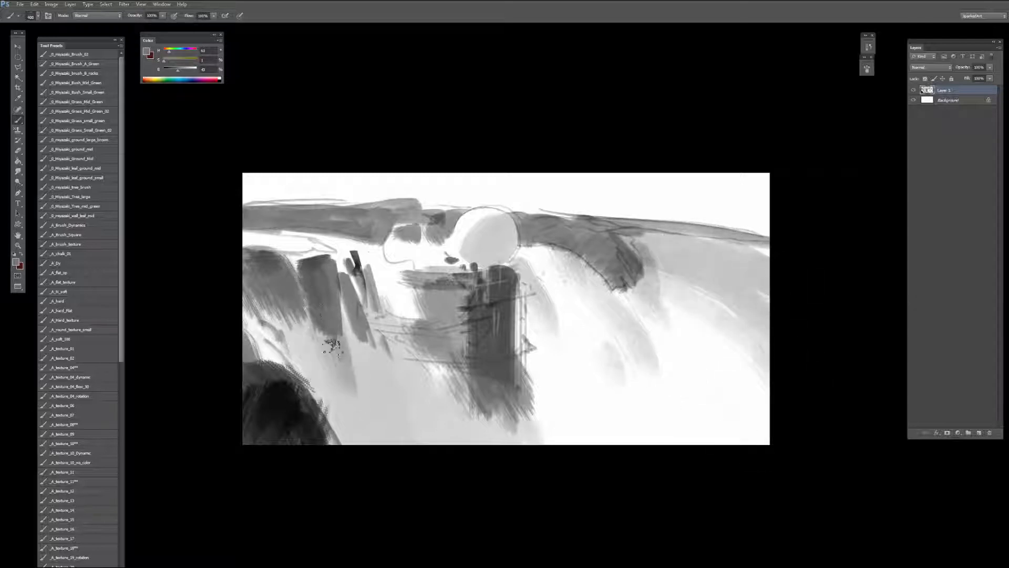
{"action": "key", "text": "bracketleft"}
{"action": "mouse_move", "coordinate": [311, 307]}
{"action": "left_mouse_down"}
{"action": "mouse_move", "coordinate": [341, 376]}
{"action": "mouse_move", "coordinate": [347, 363]}
{"action": "left_mouse_up"}
{"action": "left_click_drag", "start_coordinate": [265, 302], "coordinate": [310, 355]}
{"action": "left_click_drag", "start_coordinate": [277, 318], "coordinate": [325, 382]}
{"action": "mouse_move", "coordinate": [350, 315]}
{"action": "left_mouse_down"}
{"action": "mouse_move", "coordinate": [403, 387]}
{"action": "mouse_move", "coordinate": [405, 416]}
{"action": "left_mouse_up"}
Step: Extend the dark foreground mass up and to the right with sampled near-black
{"action": "left_click", "coordinate": [301, 371], "text": "alt"}
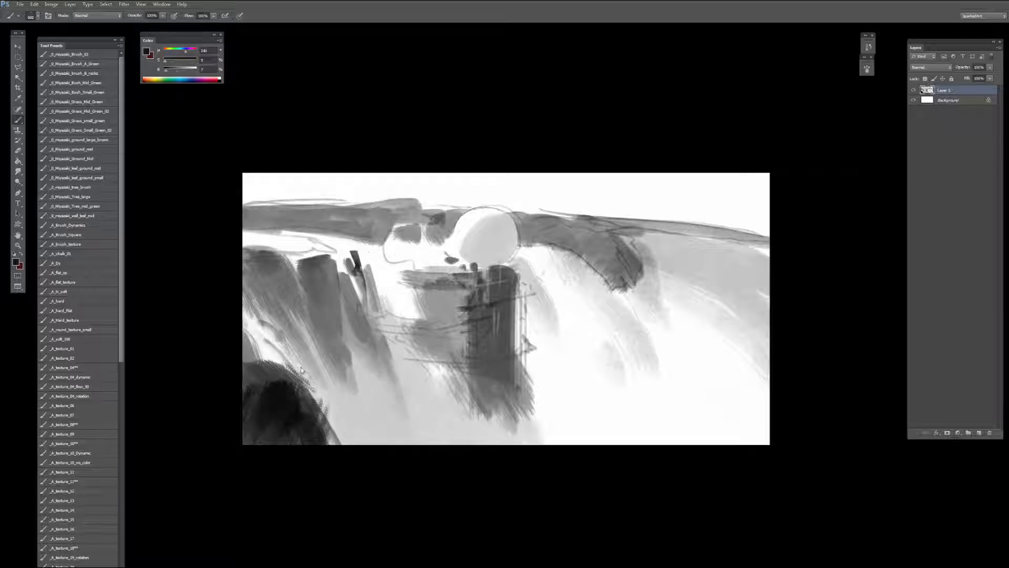
{"action": "left_click_drag", "start_coordinate": [310, 368], "coordinate": [287, 376]}
{"action": "left_click_drag", "start_coordinate": [265, 339], "coordinate": [319, 421]}
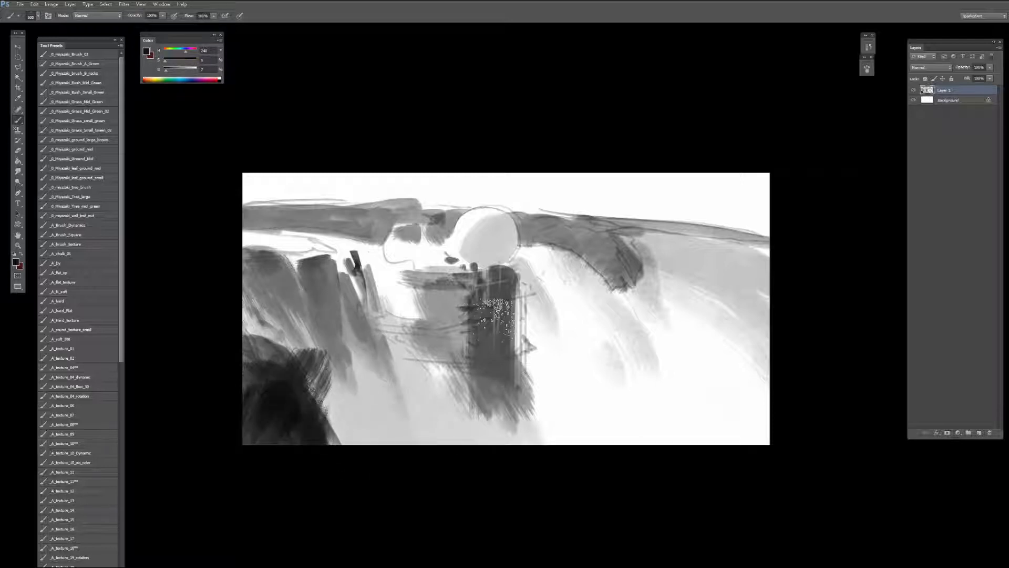
Step: Erase the stray sketch line above the left part of the horizon, then return to the brush
{"action": "key", "text": "e"}
{"action": "mouse_move", "coordinate": [294, 191]}
{"action": "left_mouse_down"}
{"action": "mouse_move", "coordinate": [328, 196]}
{"action": "mouse_move", "coordinate": [274, 197]}
{"action": "left_mouse_up"}
{"action": "key", "text": "b"}
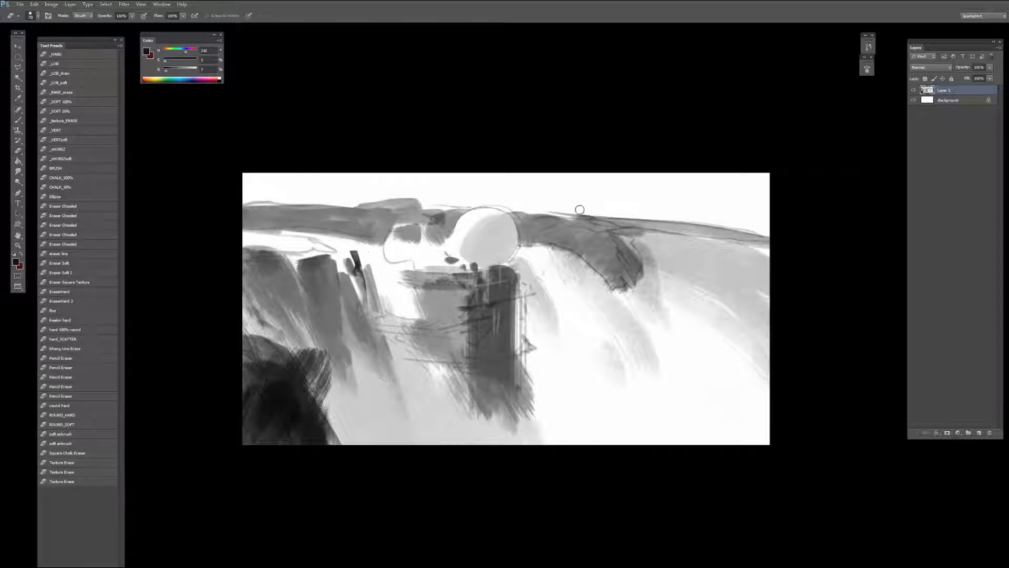
Step: Switch to another brush preset and paint a dark tree band between the left plateau and the sphere with sampled grey
{"action": "left_click", "coordinate": [318, 230], "text": "alt"}
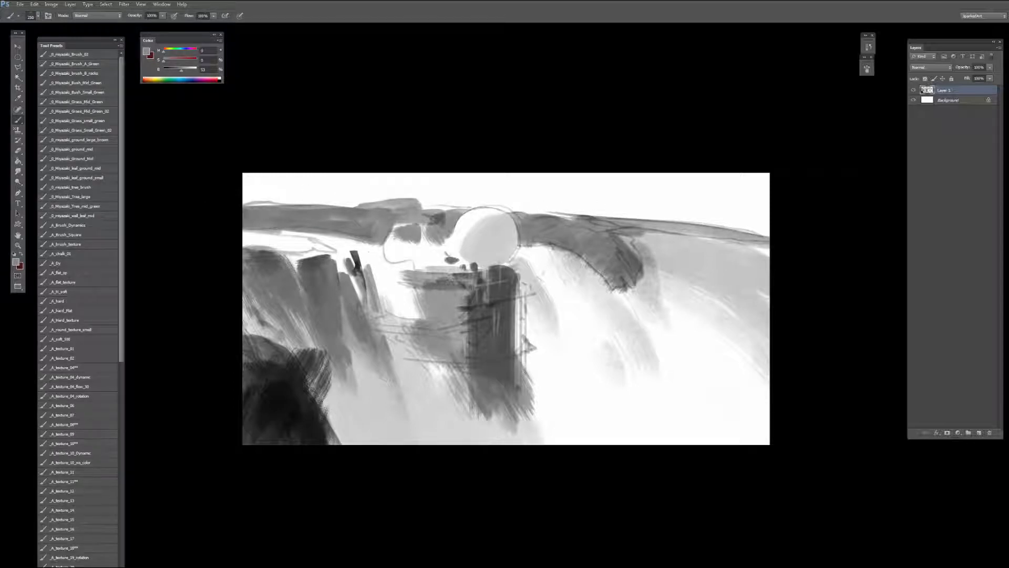
{"action": "left_click", "coordinate": [96, 564]}
{"action": "left_click", "coordinate": [578, 231], "text": "alt"}
{"action": "mouse_move", "coordinate": [386, 205]}
{"action": "left_mouse_down", "text": "alt"}
{"action": "mouse_move", "coordinate": [352, 258]}
{"action": "mouse_move", "coordinate": [405, 215]}
{"action": "mouse_move", "coordinate": [468, 207]}
{"action": "left_mouse_up", "text": "alt"}
Step: Paint a dark grey tree band along the horizon from the sphere to the canvas's right edge
{"action": "key", "text": "bracketleft"}
{"action": "key", "text": "bracketleft"}
{"action": "key", "text": "bracketleft"}
{"action": "key", "text": "bracketleft"}
{"action": "key", "text": "bracketleft"}
{"action": "key", "text": "bracketleft"}
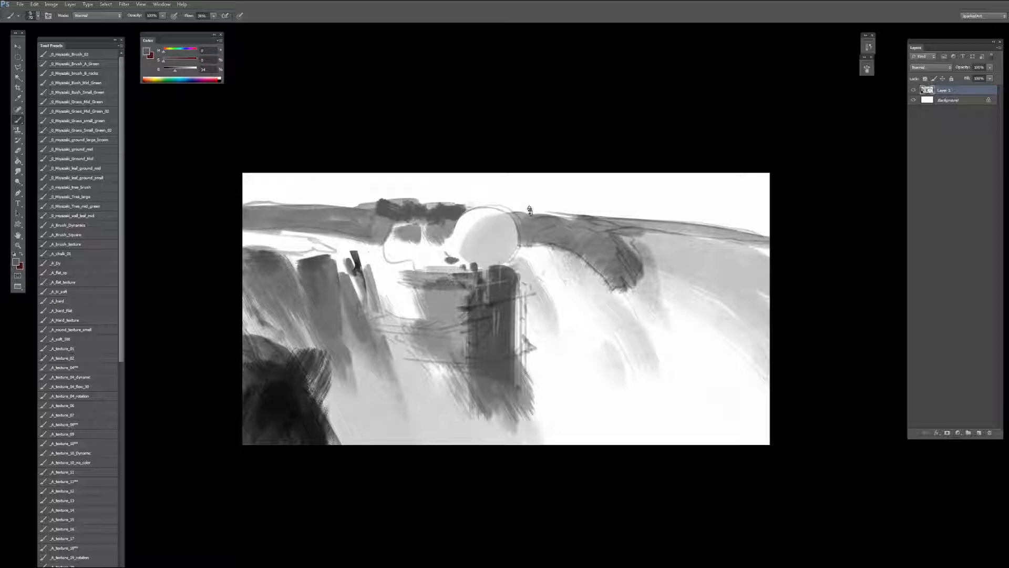
{"action": "mouse_move", "coordinate": [530, 210]}
{"action": "left_mouse_down"}
{"action": "mouse_move", "coordinate": [518, 210]}
{"action": "mouse_move", "coordinate": [547, 215]}
{"action": "mouse_move", "coordinate": [526, 220]}
{"action": "mouse_move", "coordinate": [615, 223]}
{"action": "mouse_move", "coordinate": [631, 210]}
{"action": "mouse_move", "coordinate": [607, 221]}
{"action": "mouse_move", "coordinate": [765, 230]}
{"action": "left_mouse_up"}
{"action": "left_click", "coordinate": [680, 227], "text": "alt"}
{"action": "left_click", "coordinate": [653, 227], "text": "alt"}
{"action": "key", "text": "]"}
{"action": "left_click_drag", "start_coordinate": [694, 224], "coordinate": [678, 223]}
{"action": "left_click_drag", "start_coordinate": [595, 213], "coordinate": [732, 217]}
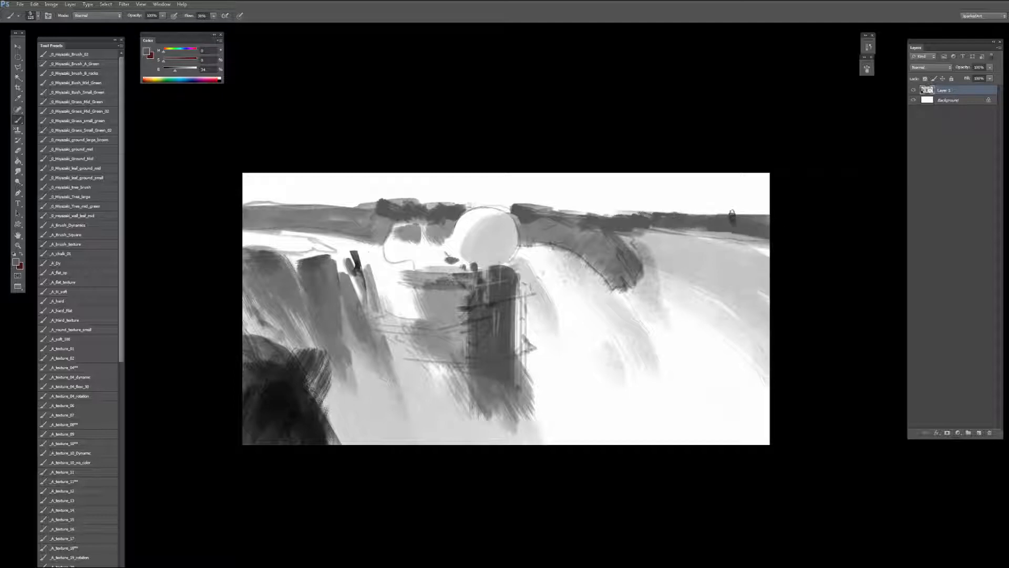
Step: Refine the right horizon with a thin stroke, and extend the dark trees farther left and down beside the sphere
{"action": "key", "text": "["}
{"action": "key", "text": "["}
{"action": "key", "text": "["}
{"action": "mouse_move", "coordinate": [536, 206]}
{"action": "left_mouse_down"}
{"action": "mouse_move", "coordinate": [770, 214]}
{"action": "mouse_move", "coordinate": [673, 213]}
{"action": "left_mouse_up"}
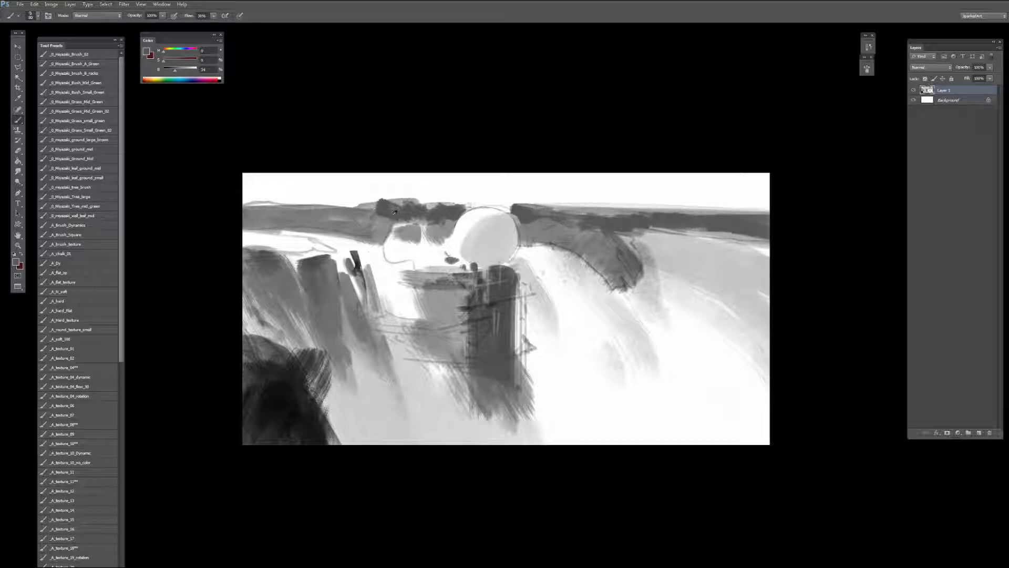
{"action": "left_click_drag", "start_coordinate": [379, 206], "coordinate": [347, 203]}
{"action": "mouse_move", "coordinate": [372, 226]}
{"action": "left_mouse_down"}
{"action": "mouse_move", "coordinate": [421, 235]}
{"action": "mouse_move", "coordinate": [415, 220]}
{"action": "mouse_move", "coordinate": [449, 232]}
{"action": "left_mouse_up"}
Step: Extend the sphere's light underside over the pillar top and darken its right edge with sampled tones
{"action": "left_click", "coordinate": [464, 222], "text": "alt"}
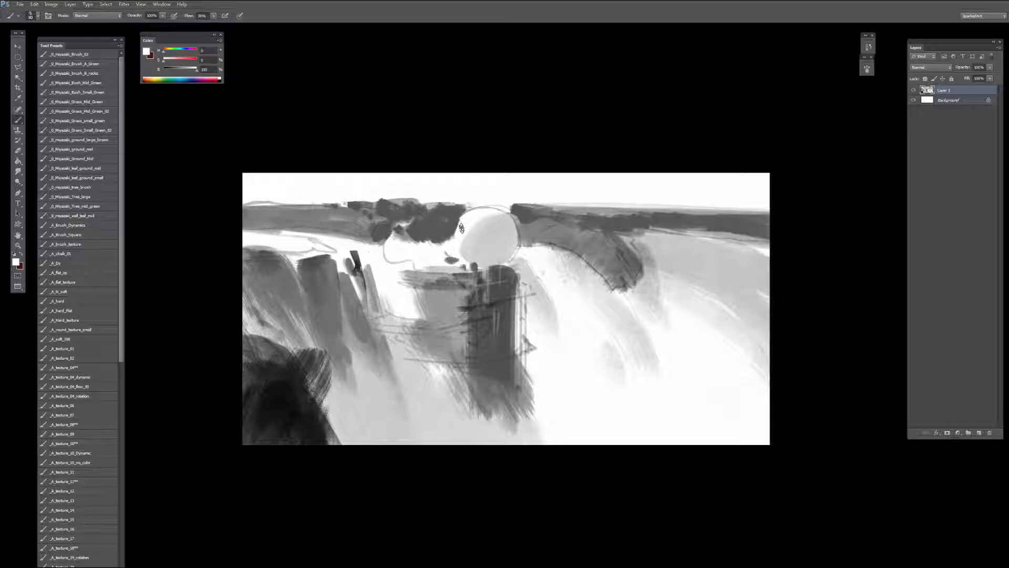
{"action": "left_click", "coordinate": [462, 229], "text": "alt"}
{"action": "left_click", "coordinate": [444, 225], "text": "alt"}
{"action": "mouse_move", "coordinate": [507, 255]}
{"action": "left_mouse_down"}
{"action": "mouse_move", "coordinate": [512, 229]}
{"action": "mouse_move", "coordinate": [513, 252]}
{"action": "mouse_move", "coordinate": [488, 269]}
{"action": "mouse_move", "coordinate": [500, 277]}
{"action": "mouse_move", "coordinate": [506, 253]}
{"action": "mouse_move", "coordinate": [512, 281]}
{"action": "mouse_move", "coordinate": [517, 246]}
{"action": "mouse_move", "coordinate": [513, 267]}
{"action": "left_mouse_up"}
{"action": "left_click", "coordinate": [489, 248], "text": "alt"}
{"action": "left_click", "coordinate": [498, 277], "text": "alt"}
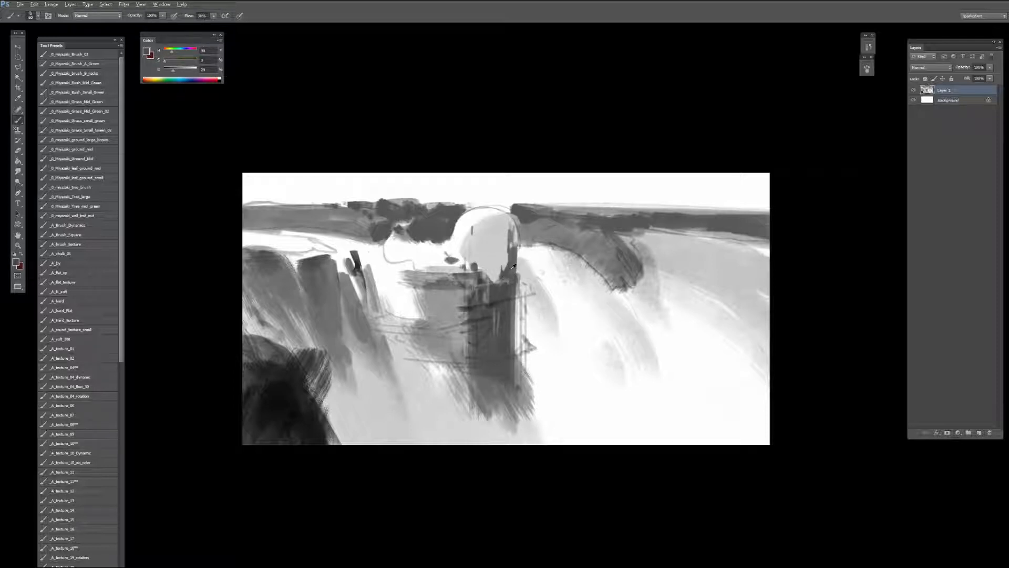
Step: Add light vertical streaks to the pillar and a thin white line down the adjoining wall block with sampled tones
{"action": "left_click", "coordinate": [498, 263], "text": "alt"}
{"action": "left_click_drag", "start_coordinate": [507, 307], "coordinate": [508, 323]}
{"action": "left_click", "coordinate": [465, 314], "text": "alt"}
{"action": "left_click", "coordinate": [428, 260], "text": "alt"}
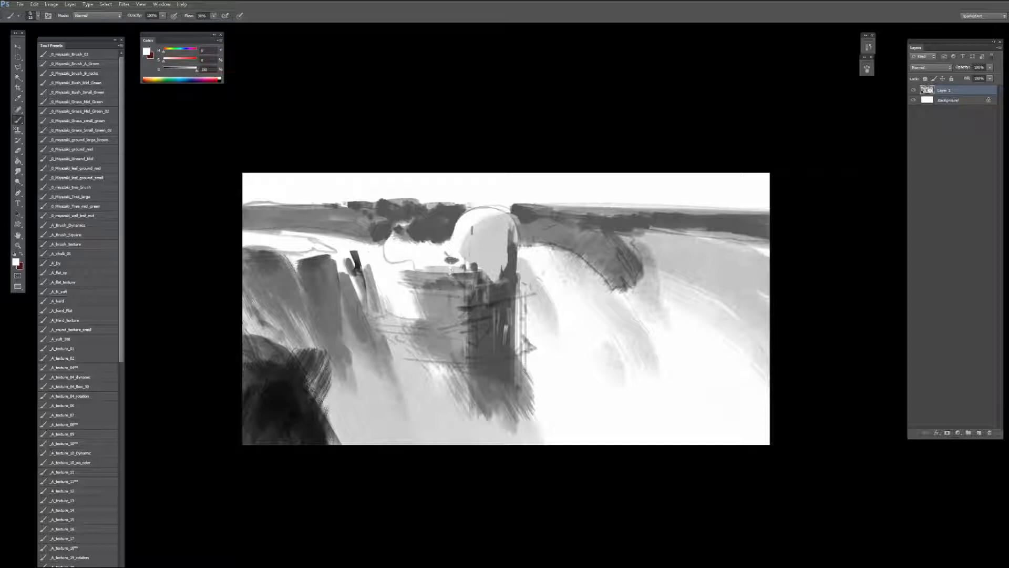
{"action": "left_click_drag", "start_coordinate": [450, 269], "coordinate": [450, 323]}
Step: Paint a dark grey cap along the top of the far-left cliff with a larger brush and sampled dark grey
{"action": "key", "text": "bracketright"}
{"action": "key", "text": "bracketright"}
{"action": "key", "text": "bracketright"}
{"action": "key", "text": "bracketright"}
{"action": "left_click", "coordinate": [304, 242], "text": "alt"}
{"action": "mouse_move", "coordinate": [308, 240]}
{"action": "left_mouse_down"}
{"action": "mouse_move", "coordinate": [342, 255]}
{"action": "mouse_move", "coordinate": [311, 232]}
{"action": "mouse_move", "coordinate": [266, 250]}
{"action": "mouse_move", "coordinate": [244, 246]}
{"action": "left_mouse_up"}
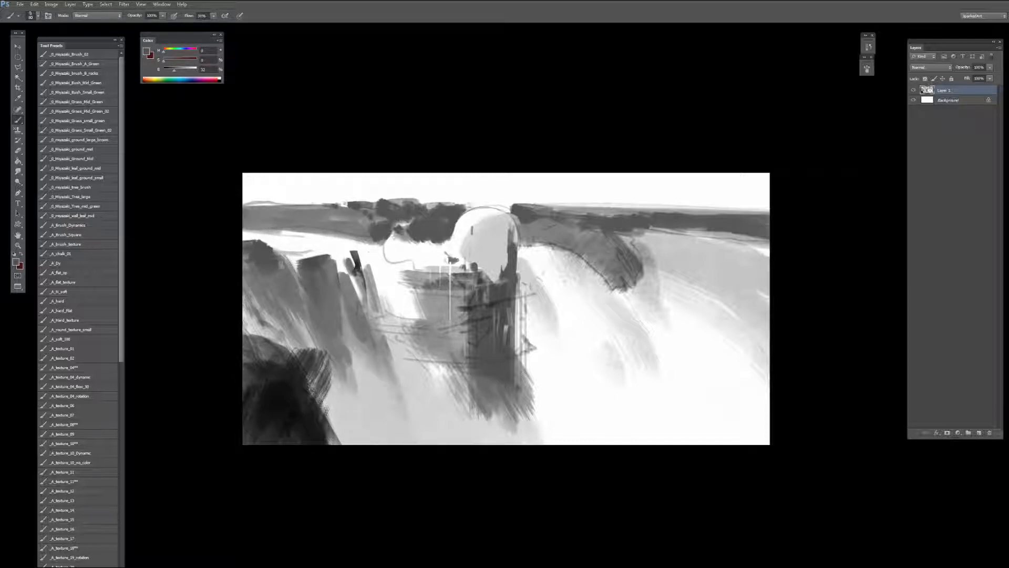
Step: Darken the far-left cliff with sampled near-black and paint long grey vertical strokes down the cliff base beside it
{"action": "left_click", "coordinate": [292, 353], "text": "alt"}
{"action": "mouse_move", "coordinate": [266, 288]}
{"action": "left_mouse_down"}
{"action": "mouse_move", "coordinate": [252, 256]}
{"action": "mouse_move", "coordinate": [296, 304]}
{"action": "mouse_move", "coordinate": [266, 292]}
{"action": "mouse_move", "coordinate": [283, 272]}
{"action": "mouse_move", "coordinate": [312, 324]}
{"action": "mouse_move", "coordinate": [323, 300]}
{"action": "mouse_move", "coordinate": [345, 343]}
{"action": "mouse_move", "coordinate": [337, 385]}
{"action": "mouse_move", "coordinate": [317, 347]}
{"action": "mouse_move", "coordinate": [363, 474]}
{"action": "left_mouse_up"}
{"action": "key", "text": "]"}
{"action": "key", "text": "]"}
{"action": "key", "text": "]"}
{"action": "key", "text": "]"}
{"action": "key", "text": "]"}
{"action": "key", "text": "]"}
{"action": "left_click_drag", "start_coordinate": [333, 341], "coordinate": [364, 449]}
{"action": "left_click_drag", "start_coordinate": [344, 384], "coordinate": [377, 450]}
{"action": "left_click_drag", "start_coordinate": [363, 368], "coordinate": [390, 421]}
{"action": "left_click_drag", "start_coordinate": [394, 363], "coordinate": [407, 431]}
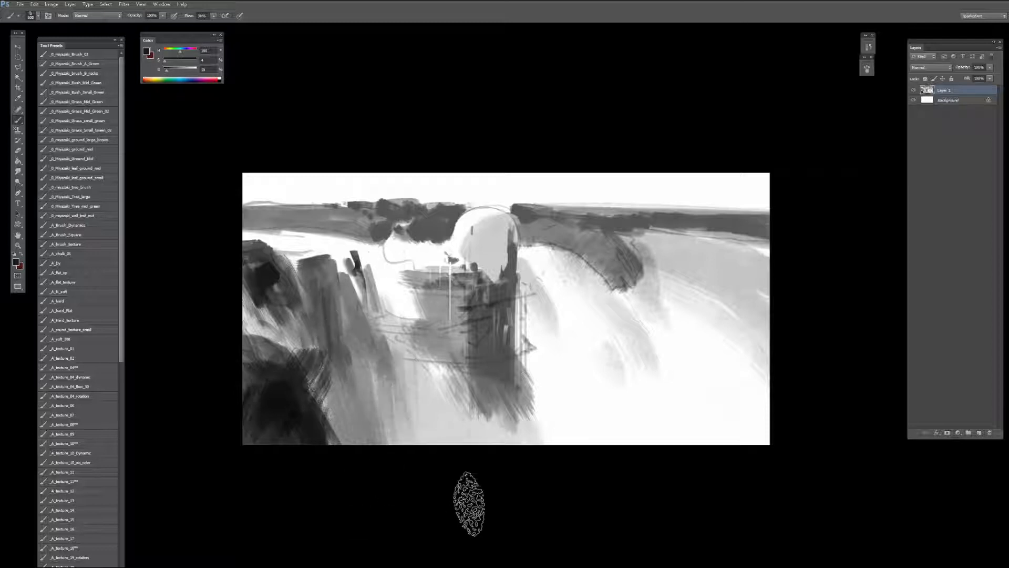
Step: Trim the ragged right side of the pillar's base with sampled white and a smaller brush
{"action": "key", "text": "bracketleft"}
{"action": "key", "text": "bracketleft"}
{"action": "key", "text": "bracketleft"}
{"action": "left_click", "coordinate": [525, 405], "text": "alt"}
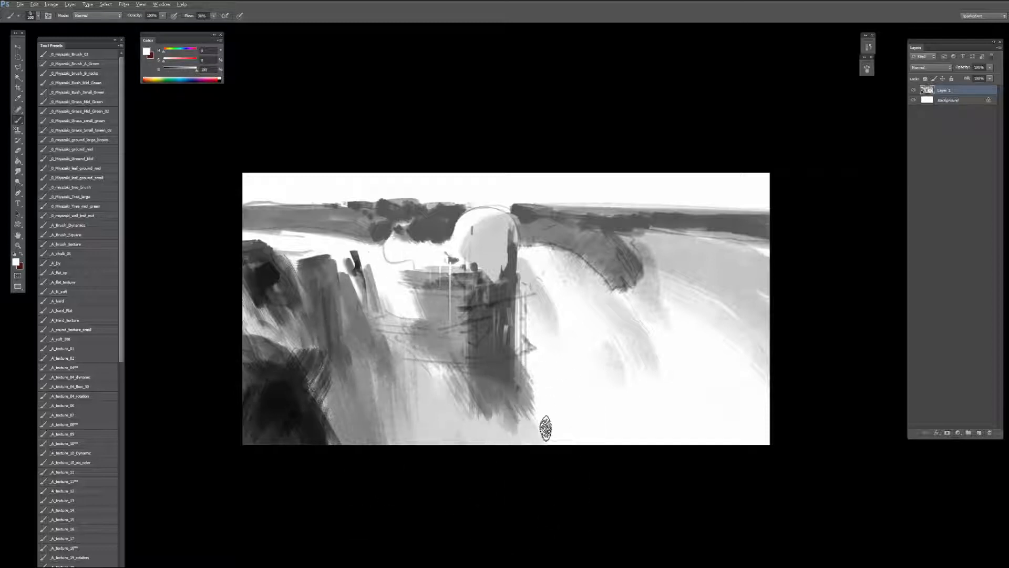
{"action": "key", "text": "bracketleft"}
{"action": "key", "text": "bracketleft"}
{"action": "key", "text": "bracketleft"}
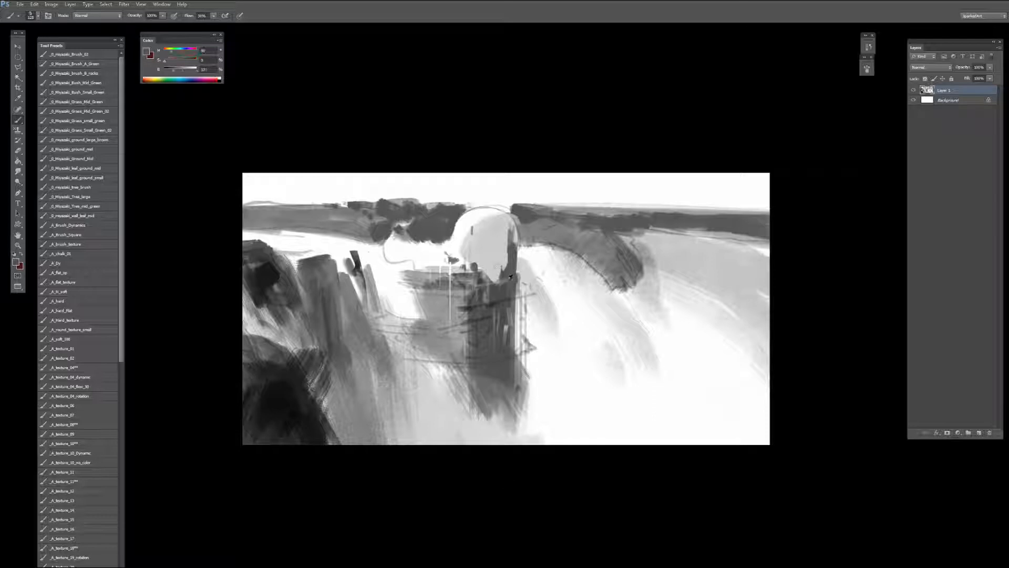
{"action": "left_click", "coordinate": [504, 262], "text": "alt"}
{"action": "left_click_drag", "start_coordinate": [478, 227], "coordinate": [486, 266]}
{"action": "key", "text": "ctrl+z"}
Step: Draw fine cracks and subtle grey facets across the sphere with repeatedly sampled light and mid greys
{"action": "left_click", "coordinate": [490, 241], "text": "alt"}
{"action": "left_click", "coordinate": [488, 237], "text": "alt"}
{"action": "left_click", "coordinate": [498, 243], "text": "alt"}
{"action": "left_click", "coordinate": [479, 240], "text": "alt"}
{"action": "left_click", "coordinate": [470, 234], "text": "alt"}
{"action": "left_click", "coordinate": [476, 247], "text": "alt"}
{"action": "left_click", "coordinate": [470, 232], "text": "alt"}
{"action": "left_click", "coordinate": [471, 228], "text": "alt"}
{"action": "left_click", "coordinate": [462, 226], "text": "alt"}
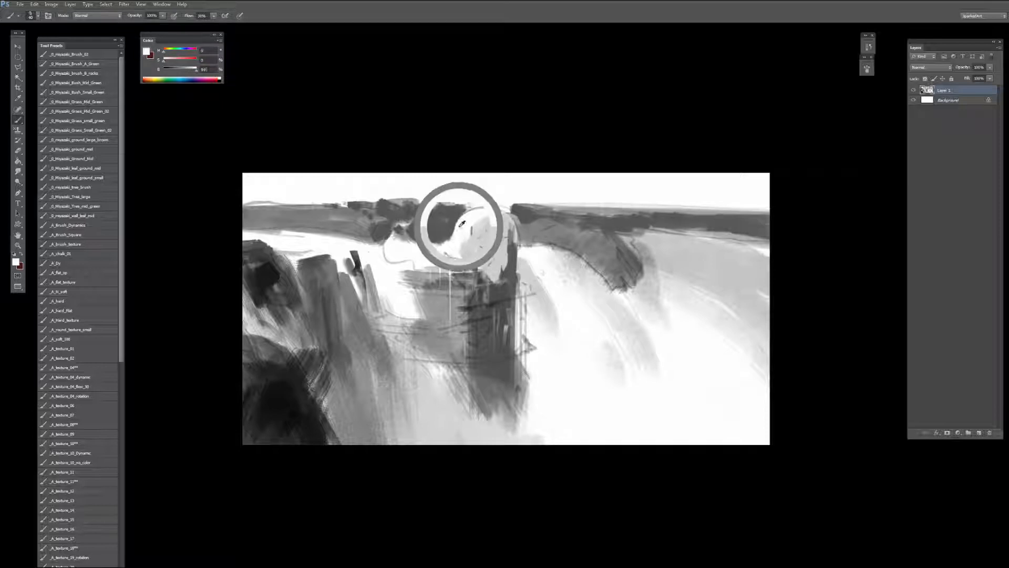
Step: Paint lighter facets around the small dark mark on the sphere's upper left with sampled near-whites
{"action": "left_click", "coordinate": [476, 225], "text": "alt"}
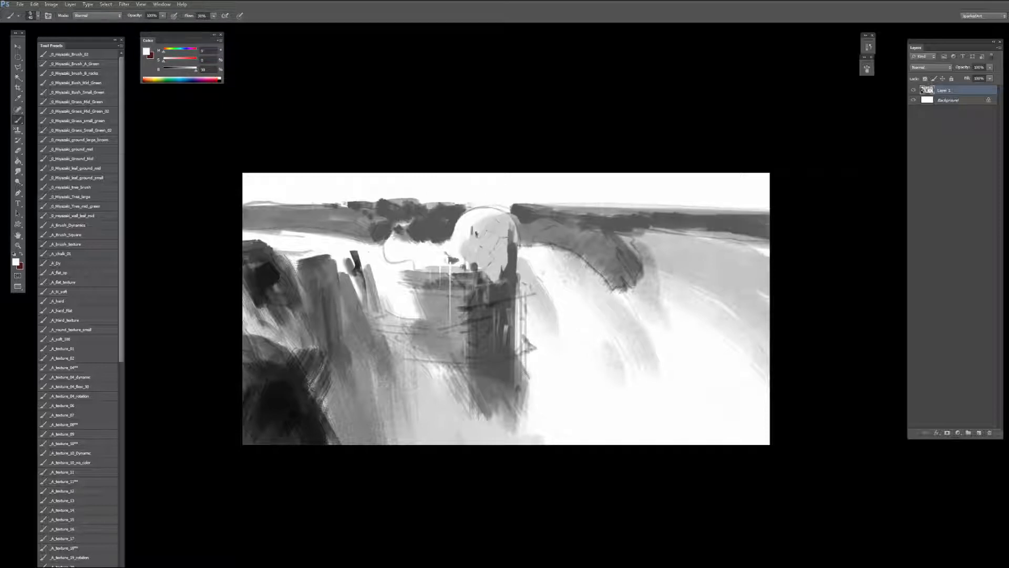
{"action": "left_click", "coordinate": [476, 229], "text": "alt"}
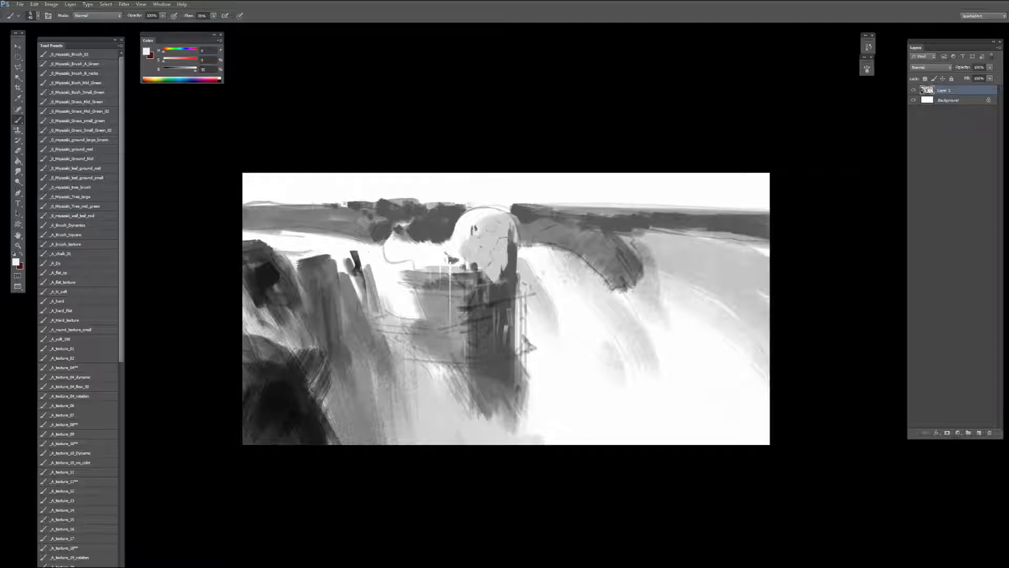
{"action": "left_click", "coordinate": [488, 226], "text": "alt"}
{"action": "left_click", "coordinate": [486, 219], "text": "alt"}
{"action": "left_click", "coordinate": [477, 217], "text": "alt"}
{"action": "left_click", "coordinate": [477, 226], "text": "alt"}
{"action": "left_click_drag", "start_coordinate": [470, 241], "coordinate": [478, 252]}
Step: Darken the sphere's lower right edge down into the pillar with sampled dark grey
{"action": "left_click", "coordinate": [500, 259], "text": "alt"}
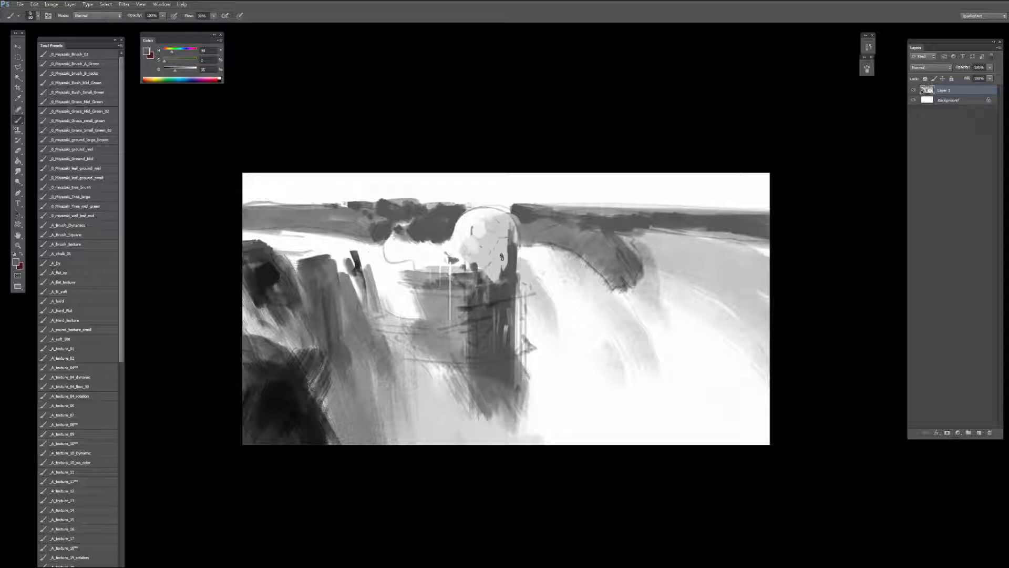
{"action": "left_click_drag", "start_coordinate": [503, 268], "coordinate": [507, 250]}
{"action": "left_click", "coordinate": [503, 256], "text": "alt"}
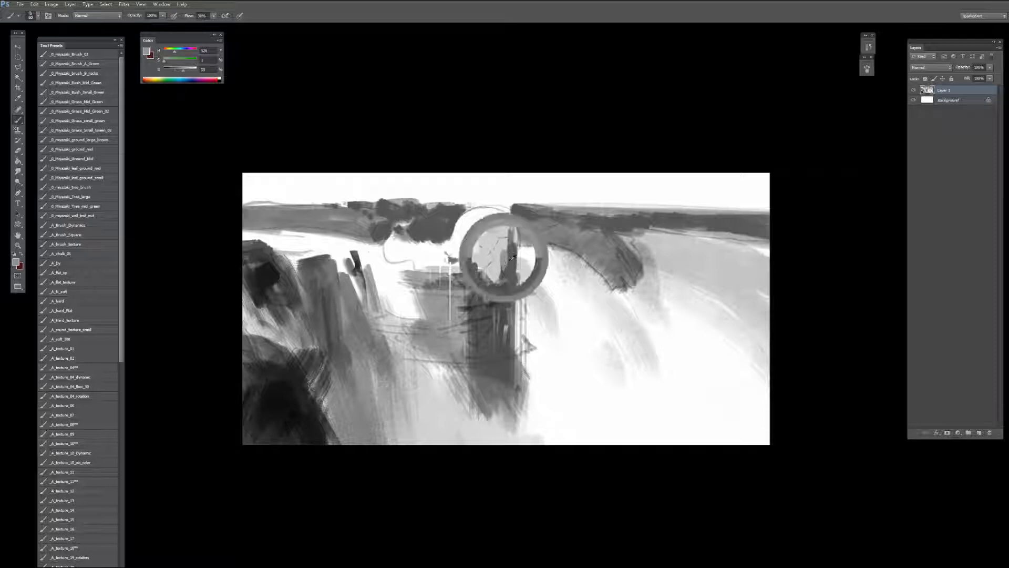
{"action": "left_click", "coordinate": [510, 258], "text": "alt"}
{"action": "left_click_drag", "start_coordinate": [515, 246], "coordinate": [516, 283]}
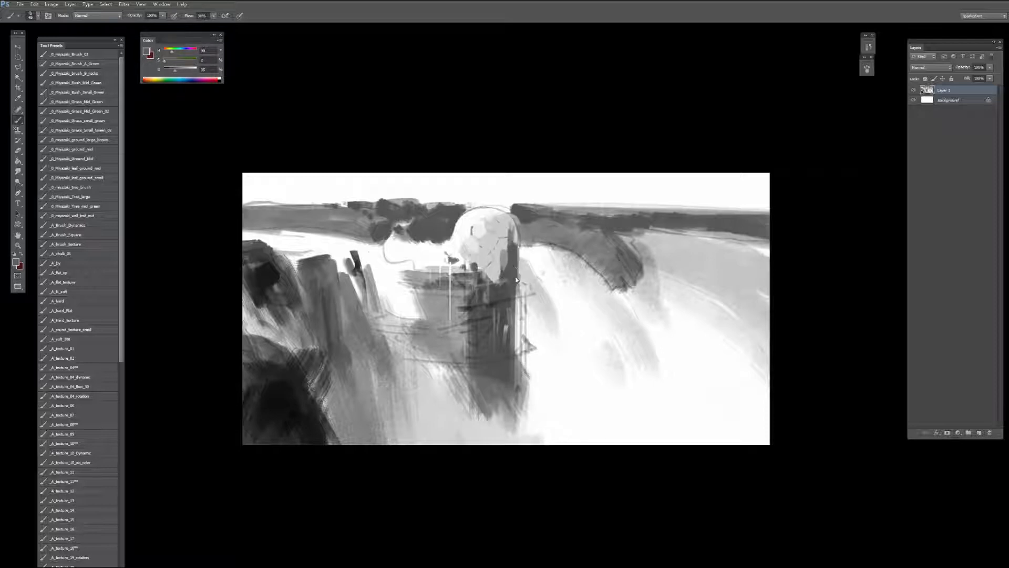
Step: Shade grey facets on the sphere's lower right half with a smaller brush and sampled mid greys
{"action": "left_click", "coordinate": [506, 257], "text": "alt"}
{"action": "left_click", "coordinate": [505, 254], "text": "alt"}
{"action": "key", "text": "bracketleft"}
{"action": "key", "text": "bracketleft"}
{"action": "left_click", "coordinate": [526, 251], "text": "alt"}
{"action": "left_click", "coordinate": [500, 249], "text": "alt"}
{"action": "left_click", "coordinate": [507, 268], "text": "alt"}
{"action": "left_click", "coordinate": [475, 264], "text": "alt"}
{"action": "left_click", "coordinate": [504, 263], "text": "alt"}
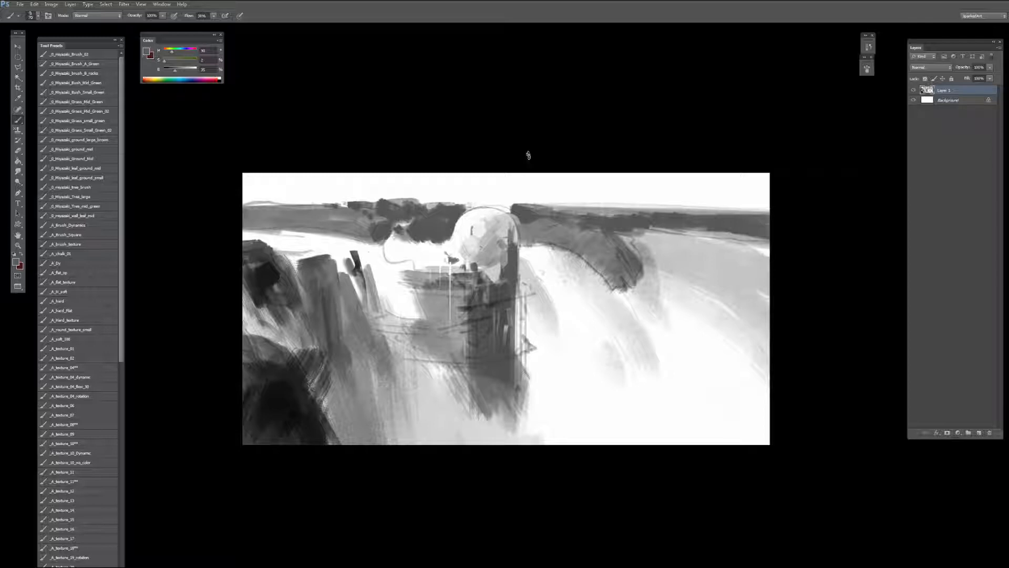
Step: Try to shade the sphere's right half with a larger brush in Darken mode and sampled light greys
{"action": "left_click", "coordinate": [482, 226], "text": "alt"}
{"action": "right_click", "coordinate": [486, 242]}
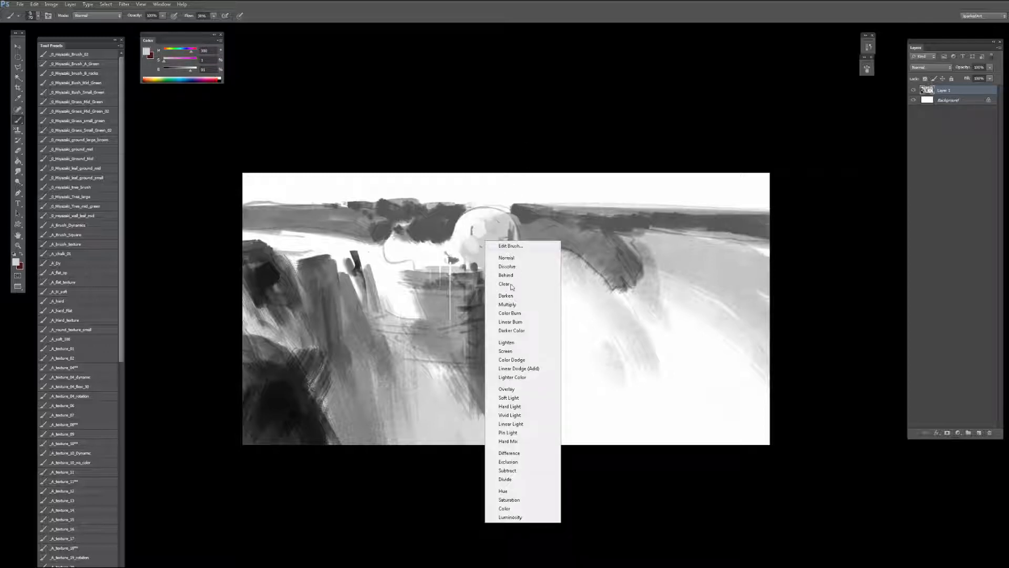
{"action": "left_click", "coordinate": [506, 295]}
{"action": "left_click", "coordinate": [481, 248], "text": "alt"}
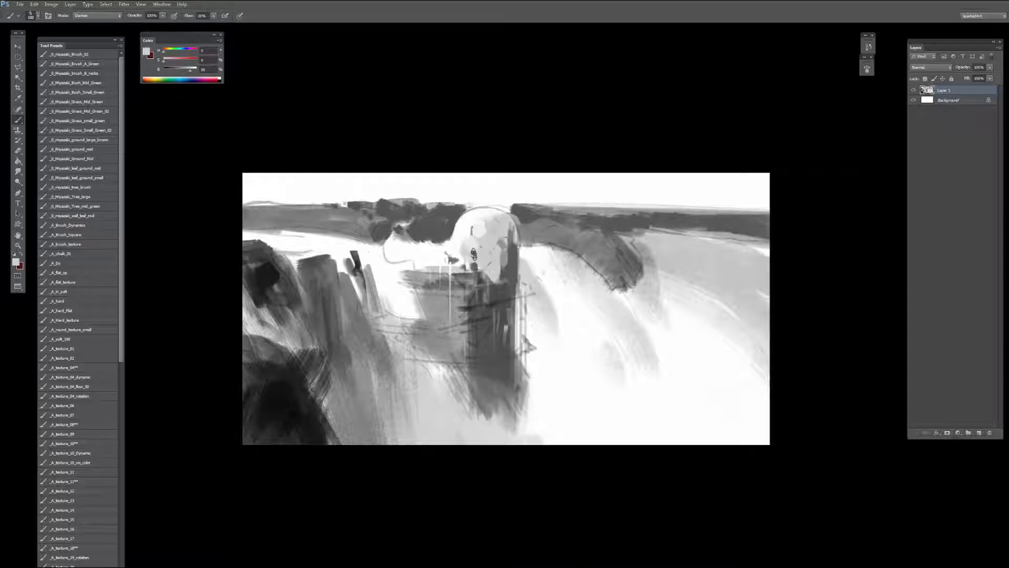
{"action": "left_click", "coordinate": [502, 247], "text": "alt"}
{"action": "key", "text": "bracketright"}
{"action": "key", "text": "bracketright"}
{"action": "key", "text": "bracketright"}
{"action": "mouse_move", "coordinate": [505, 231]}
{"action": "left_mouse_down"}
{"action": "mouse_move", "coordinate": [476, 250]}
{"action": "mouse_move", "coordinate": [510, 233]}
{"action": "mouse_move", "coordinate": [478, 249]}
{"action": "mouse_move", "coordinate": [516, 233]}
{"action": "mouse_move", "coordinate": [510, 256]}
{"action": "left_mouse_up"}
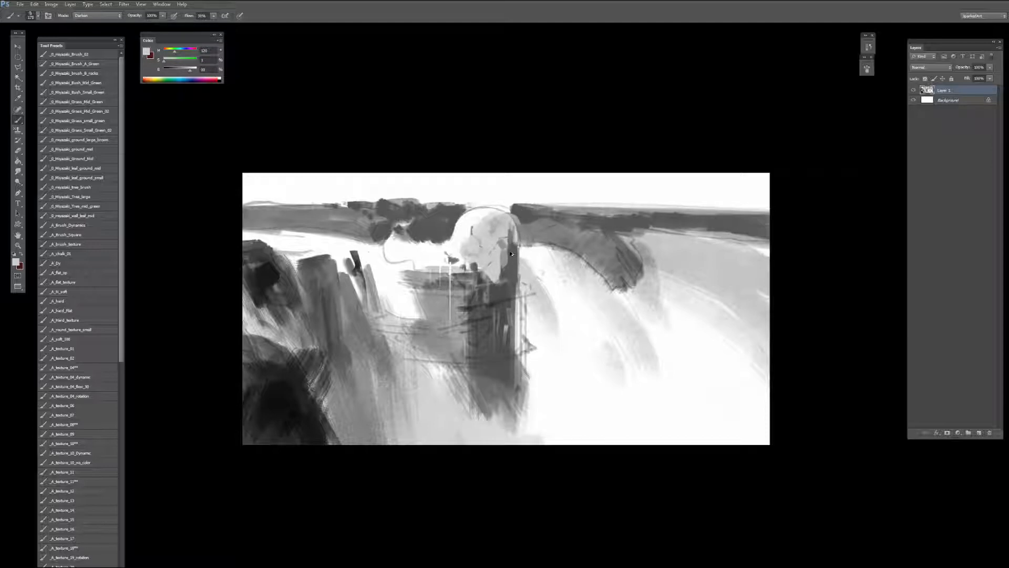
{"action": "key", "text": "ctrl+alt+z"}
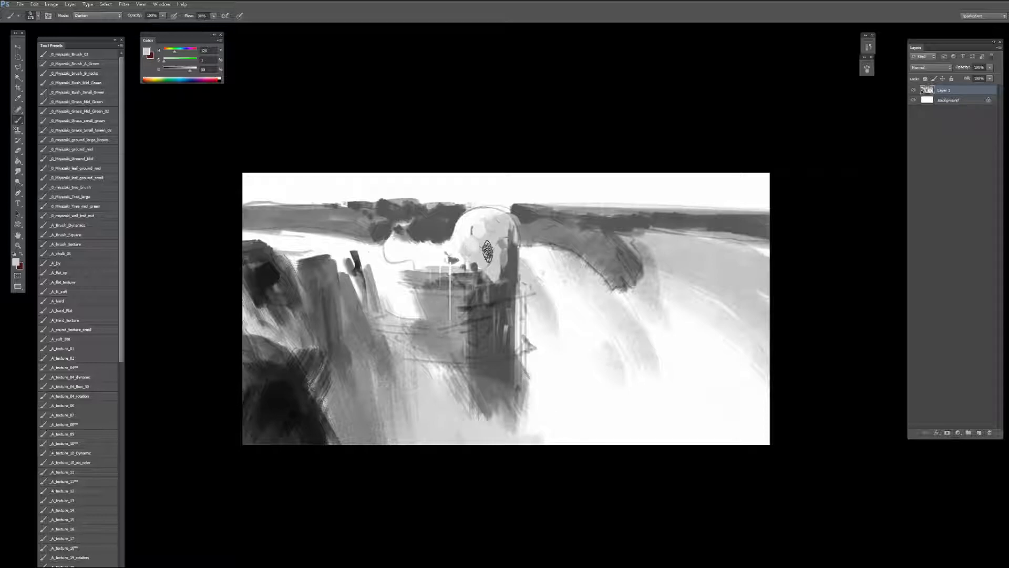
Step: Set the brush back to Normal mode and smooth the sphere's facets with a sampled light grey
{"action": "right_click", "coordinate": [489, 252], "text": "shift"}
{"action": "left_click", "coordinate": [505, 257]}
{"action": "left_click", "coordinate": [489, 240], "text": "alt"}
Step: Extend the dark tree line up to the sphere and clean the sphere's upper outline with a smaller brush and sampled white
{"action": "left_click", "coordinate": [454, 209], "text": "alt"}
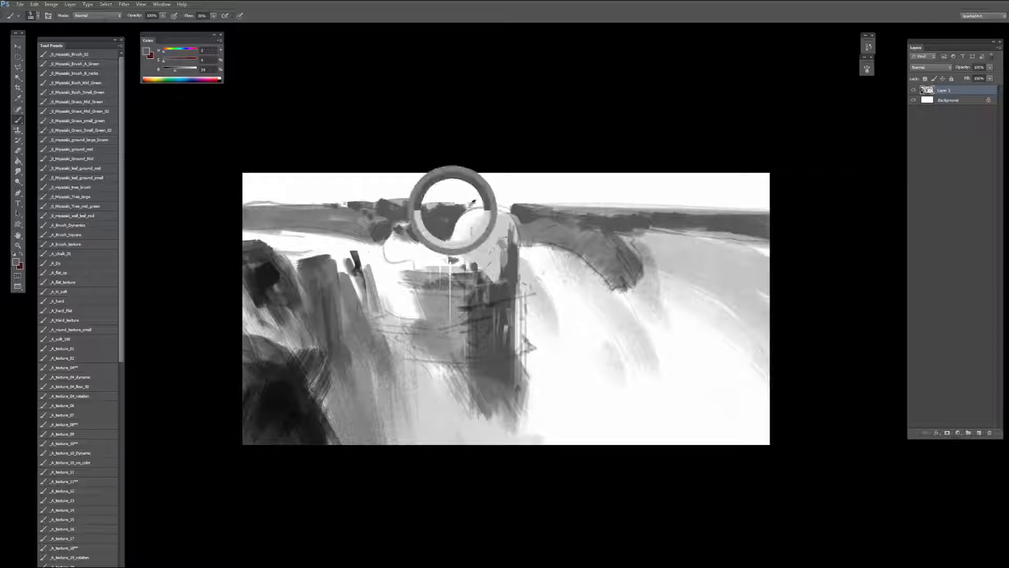
{"action": "key", "text": "bracketleft"}
{"action": "key", "text": "bracketleft"}
{"action": "key", "text": "bracketleft"}
{"action": "key", "text": "bracketleft"}
{"action": "key", "text": "bracketleft"}
{"action": "left_click_drag", "start_coordinate": [466, 205], "coordinate": [471, 207]}
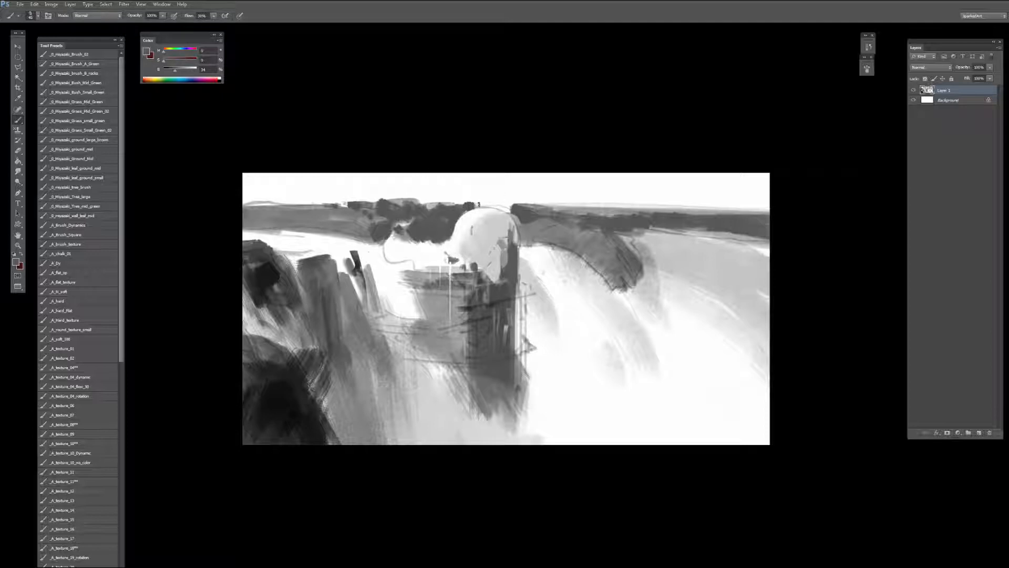
{"action": "left_click", "coordinate": [516, 214], "text": "alt"}
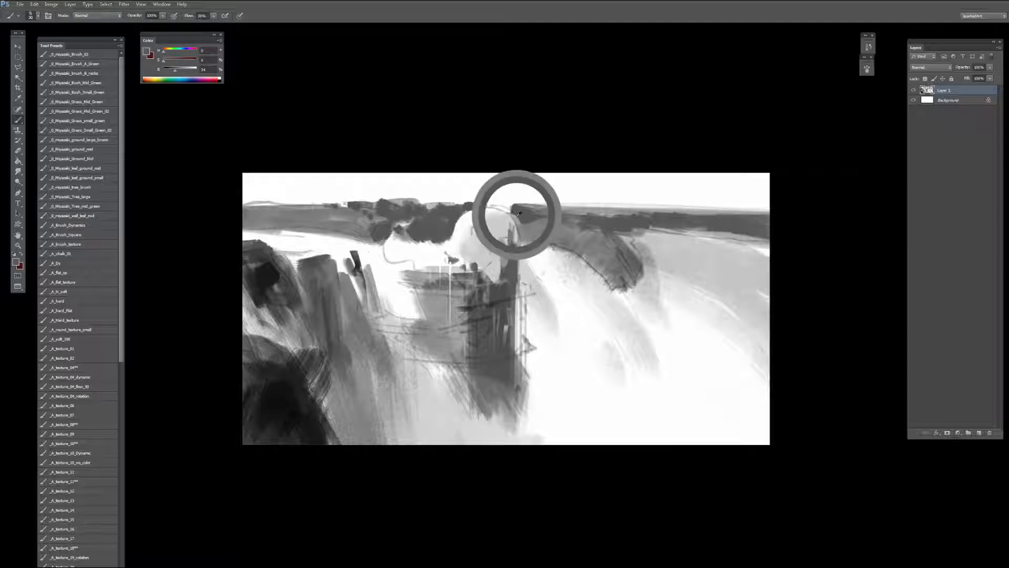
{"action": "mouse_move", "coordinate": [502, 207]}
{"action": "left_mouse_down"}
{"action": "mouse_move", "coordinate": [511, 208]}
{"action": "mouse_move", "coordinate": [455, 206]}
{"action": "mouse_move", "coordinate": [468, 201]}
{"action": "left_mouse_up"}
{"action": "left_click", "coordinate": [492, 204], "text": "alt"}
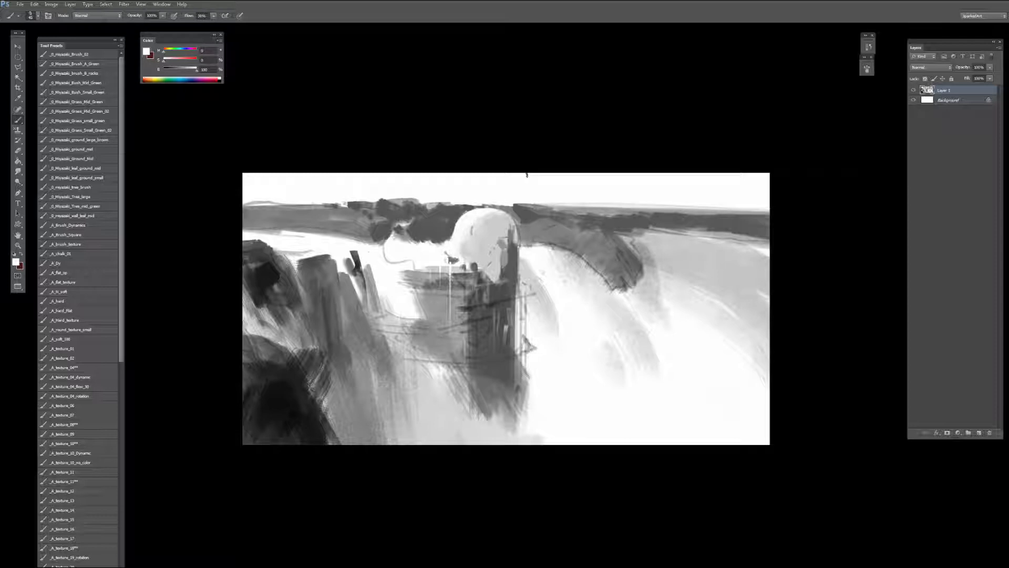
Step: Paint dark tree clumps along the horizon on the far left with a sampled dark grey
{"action": "left_click", "coordinate": [385, 204], "text": "alt"}
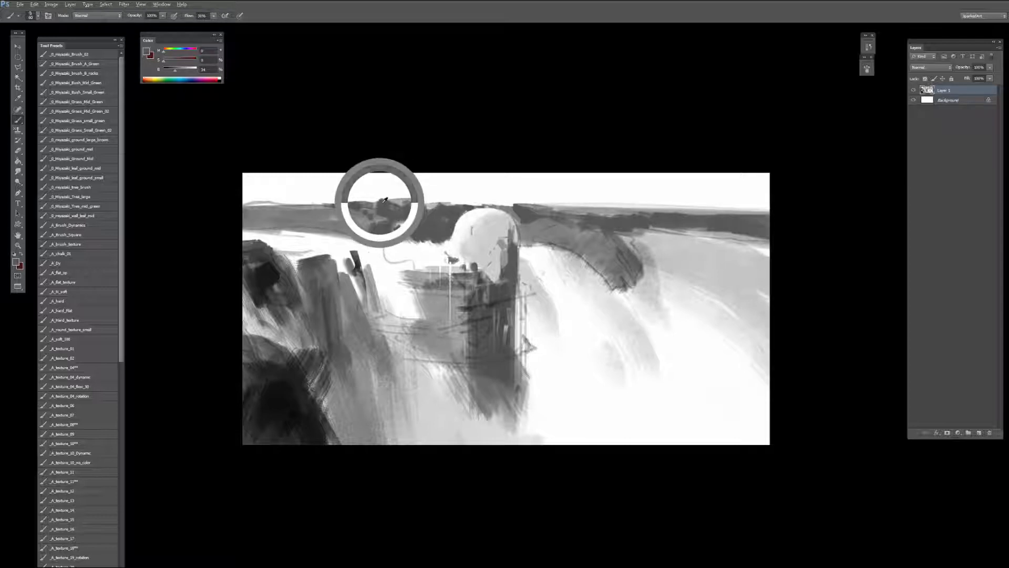
{"action": "mouse_move", "coordinate": [393, 202]}
{"action": "left_mouse_down"}
{"action": "mouse_move", "coordinate": [404, 201]}
{"action": "mouse_move", "coordinate": [277, 210]}
{"action": "left_mouse_up"}
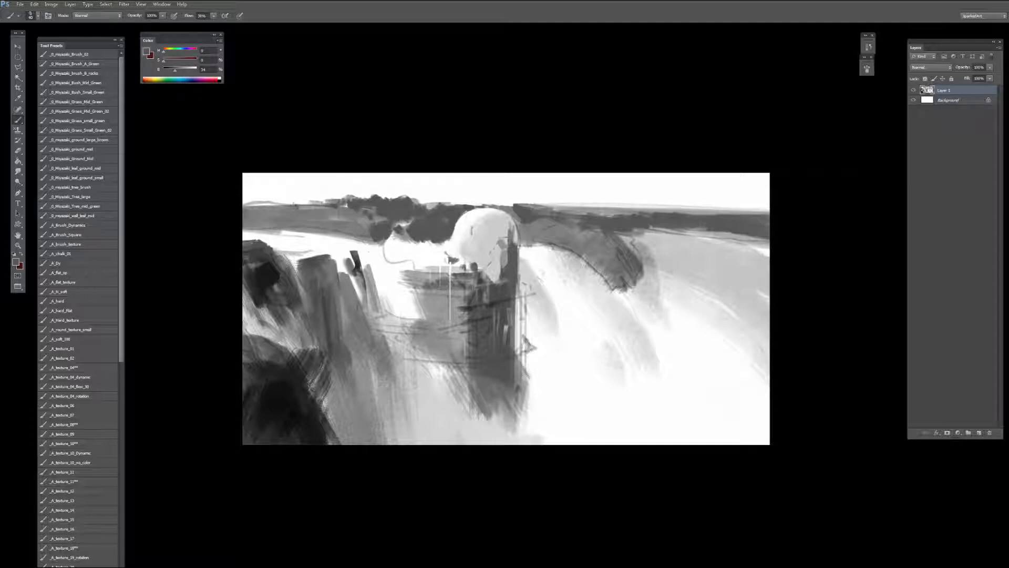
Step: Build up the upper-left foreground rock with sampled near-black, raising its silhouette above the cliff edge
{"action": "left_click", "coordinate": [265, 271], "text": "alt"}
{"action": "mouse_move", "coordinate": [269, 265]}
{"action": "left_mouse_down"}
{"action": "mouse_move", "coordinate": [273, 245]}
{"action": "mouse_move", "coordinate": [256, 236]}
{"action": "mouse_move", "coordinate": [274, 255]}
{"action": "left_mouse_up"}
{"action": "key", "text": "bracketright"}
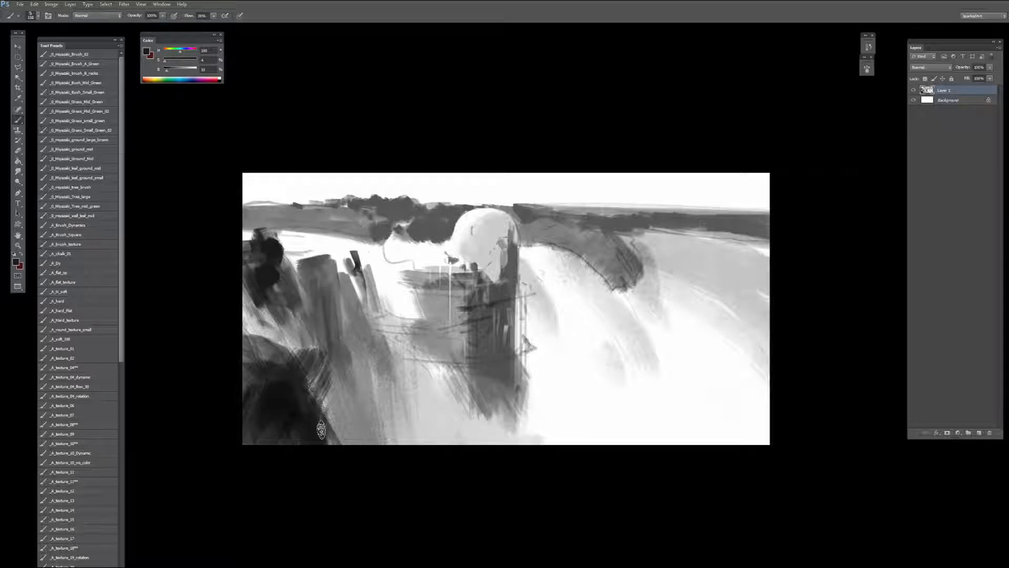
Step: Soften the dark tree line and plateau just right of the sphere with sampled mid greys
{"action": "key", "text": "bracketleft"}
{"action": "key", "text": "bracketleft"}
{"action": "key", "text": "bracketleft"}
{"action": "key", "text": "bracketleft"}
{"action": "key", "text": "bracketleft"}
{"action": "key", "text": "bracketleft"}
{"action": "left_click", "coordinate": [523, 214], "text": "alt"}
{"action": "left_click", "coordinate": [523, 217], "text": "alt"}
{"action": "mouse_move", "coordinate": [552, 216]}
{"action": "left_mouse_down"}
{"action": "mouse_move", "coordinate": [544, 230]}
{"action": "mouse_move", "coordinate": [568, 244]}
{"action": "left_mouse_up"}
{"action": "key", "text": "]"}
{"action": "key", "text": "]"}
{"action": "key", "text": "]"}
{"action": "key", "text": "]"}
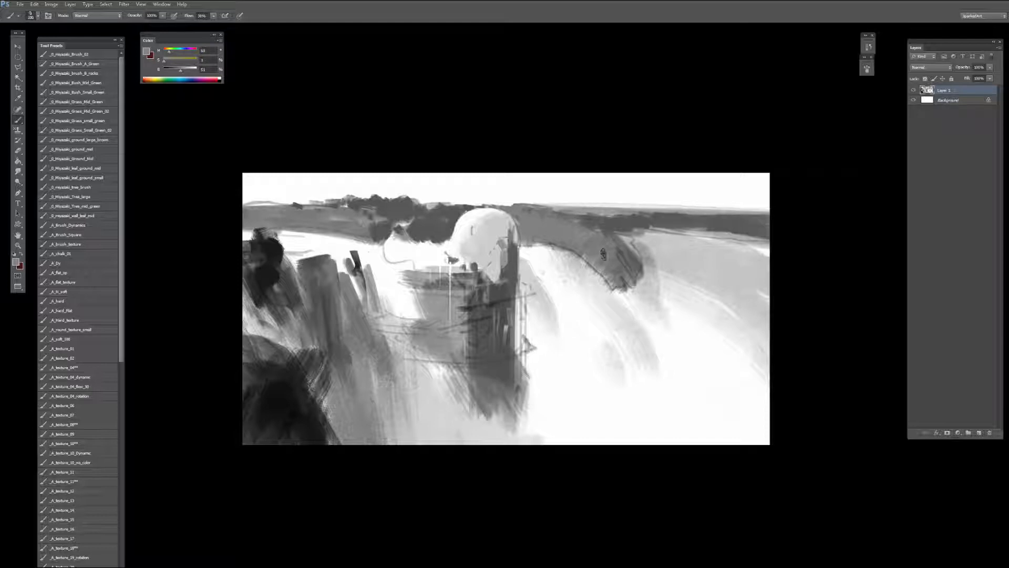
Step: Paint two grey rocks in the right waterfall, a small one above a larger one, with sampled cliff grey
{"action": "left_click", "coordinate": [604, 263], "text": "alt"}
{"action": "key", "text": "["}
{"action": "key", "text": "["}
{"action": "key", "text": "["}
{"action": "key", "text": "["}
{"action": "key", "text": "["}
{"action": "key", "text": "["}
{"action": "key", "text": "["}
{"action": "mouse_move", "coordinate": [658, 313]}
{"action": "left_mouse_down"}
{"action": "mouse_move", "coordinate": [658, 333]}
{"action": "mouse_move", "coordinate": [639, 331]}
{"action": "mouse_move", "coordinate": [647, 358]}
{"action": "mouse_move", "coordinate": [657, 347]}
{"action": "mouse_move", "coordinate": [670, 366]}
{"action": "mouse_move", "coordinate": [687, 349]}
{"action": "mouse_move", "coordinate": [687, 380]}
{"action": "mouse_move", "coordinate": [713, 386]}
{"action": "mouse_move", "coordinate": [697, 390]}
{"action": "mouse_move", "coordinate": [685, 366]}
{"action": "mouse_move", "coordinate": [677, 389]}
{"action": "mouse_move", "coordinate": [693, 408]}
{"action": "mouse_move", "coordinate": [674, 397]}
{"action": "mouse_move", "coordinate": [702, 434]}
{"action": "left_mouse_up"}
{"action": "key", "text": "]"}
{"action": "key", "text": "]"}
{"action": "left_click", "coordinate": [655, 347]}
{"action": "key", "text": "]"}
{"action": "key", "text": "]"}
Step: Blend the base of the larger rock into the falling water with sampled greys and white
{"action": "left_click", "coordinate": [687, 363], "text": "alt"}
{"action": "left_click", "coordinate": [697, 394], "text": "alt"}
{"action": "left_click", "coordinate": [682, 369], "text": "alt"}
{"action": "left_click", "coordinate": [672, 402], "text": "alt"}
{"action": "key", "text": "]"}
{"action": "left_click_drag", "start_coordinate": [682, 374], "coordinate": [714, 442]}
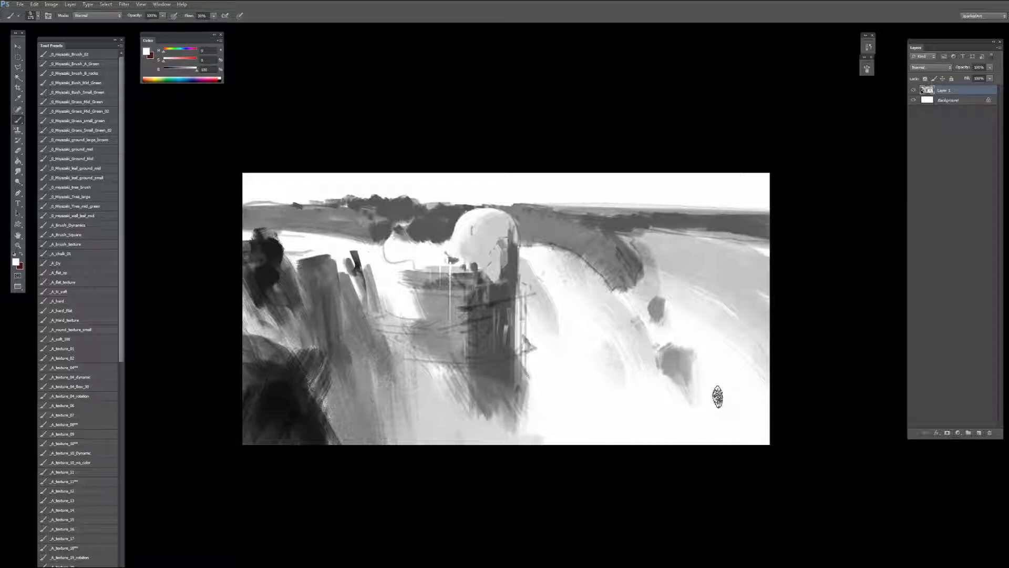
Step: Draw a thin dark curved band from the left cliff across to the pillar, with shorter dark strokes beneath its left end
{"action": "left_click", "coordinate": [477, 309], "text": "alt"}
{"action": "key", "text": "["}
{"action": "key", "text": "["}
{"action": "key", "text": "["}
{"action": "key", "text": "["}
{"action": "key", "text": "["}
{"action": "key", "text": "["}
{"action": "key", "text": "["}
{"action": "key", "text": "["}
{"action": "key", "text": "["}
{"action": "key", "text": "["}
{"action": "left_click", "coordinate": [428, 331]}
{"action": "left_click_drag", "start_coordinate": [383, 332], "coordinate": [469, 322]}
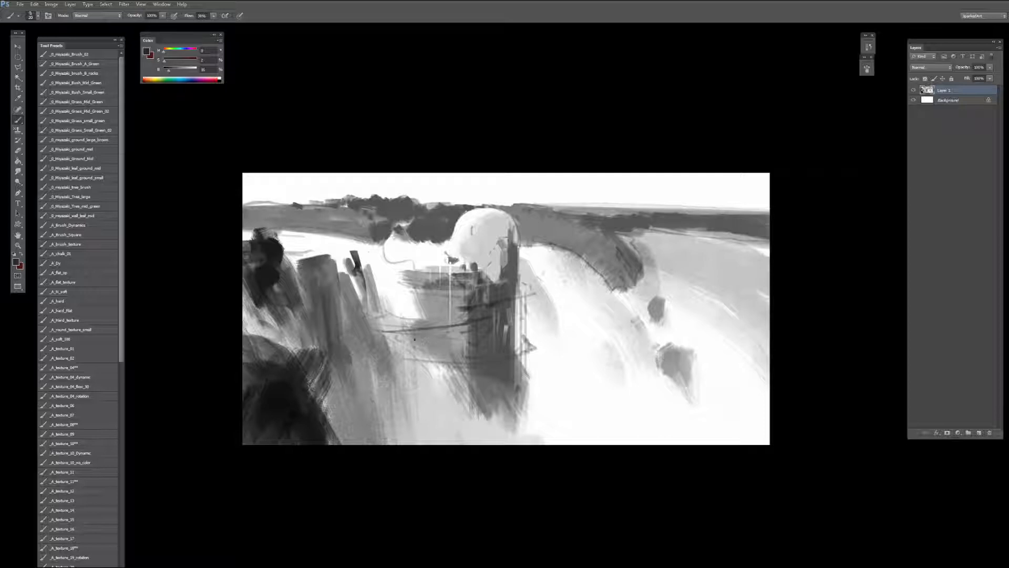
{"action": "left_click", "coordinate": [462, 326], "text": "alt"}
{"action": "mouse_move", "coordinate": [380, 333]}
{"action": "left_mouse_down"}
{"action": "mouse_move", "coordinate": [503, 318]}
{"action": "mouse_move", "coordinate": [428, 342]}
{"action": "mouse_move", "coordinate": [405, 364]}
{"action": "mouse_move", "coordinate": [401, 333]}
{"action": "mouse_move", "coordinate": [397, 342]}
{"action": "left_mouse_up"}
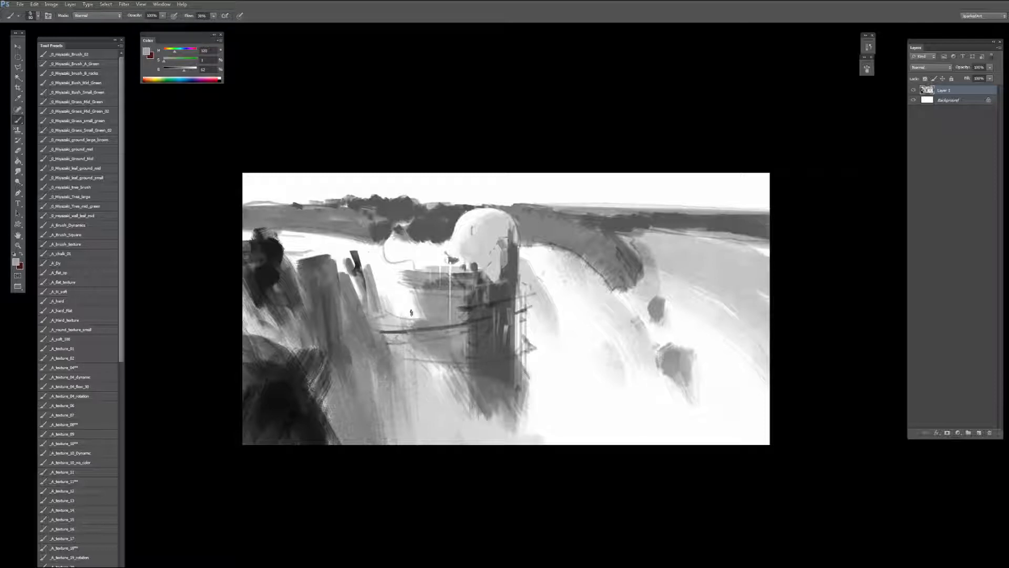
Step: Smooth the grey surfaces around the curved band and refine the pillar's vertical panels with sampled greys
{"action": "left_click", "coordinate": [418, 350], "text": "alt"}
{"action": "left_click_drag", "start_coordinate": [508, 316], "coordinate": [463, 322]}
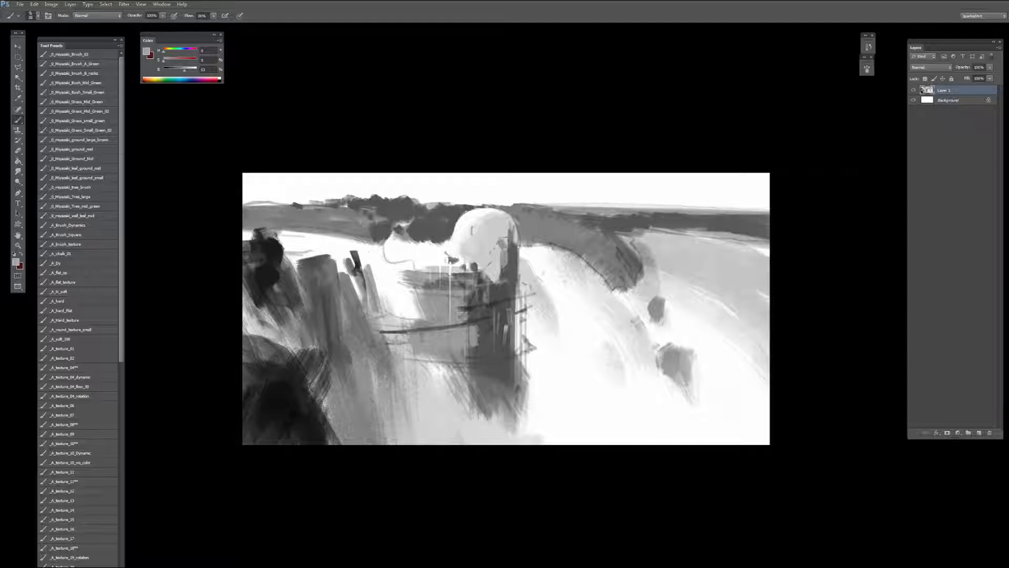
{"action": "left_click", "coordinate": [480, 340], "text": "alt"}
{"action": "left_click", "coordinate": [476, 334], "text": "alt"}
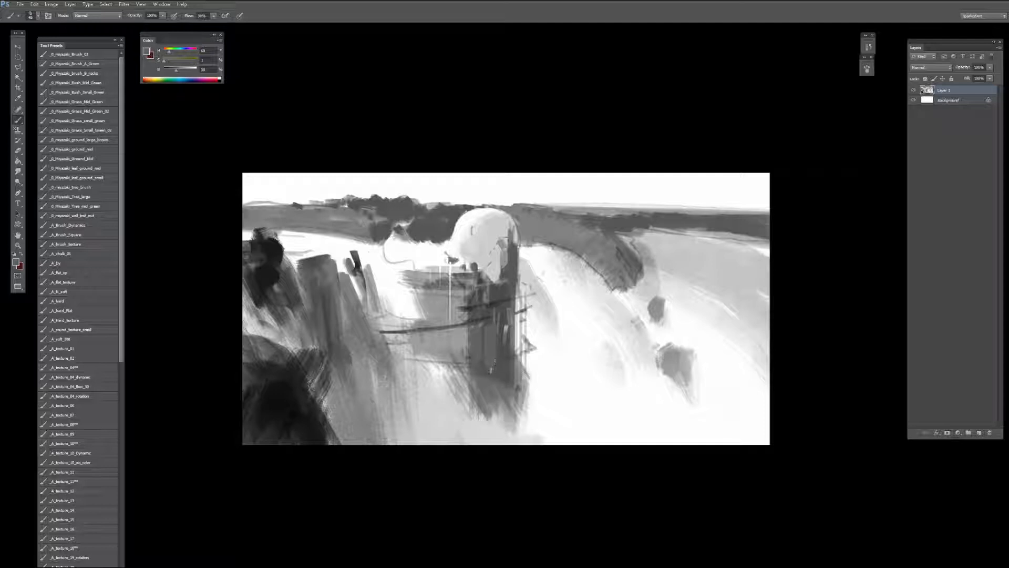
{"action": "left_click_drag", "start_coordinate": [489, 329], "coordinate": [489, 364]}
Step: Paint small dark blocks and vertical details along the pillar's right side with sampled greys
{"action": "left_click", "coordinate": [510, 335], "text": "alt"}
{"action": "mouse_move", "coordinate": [516, 344]}
{"action": "left_mouse_down"}
{"action": "mouse_move", "coordinate": [514, 313]}
{"action": "mouse_move", "coordinate": [520, 346]}
{"action": "mouse_move", "coordinate": [519, 323]}
{"action": "left_mouse_up"}
{"action": "left_click", "coordinate": [510, 322], "text": "alt"}
{"action": "left_click", "coordinate": [514, 338], "text": "alt"}
{"action": "left_click", "coordinate": [508, 352], "text": "alt"}
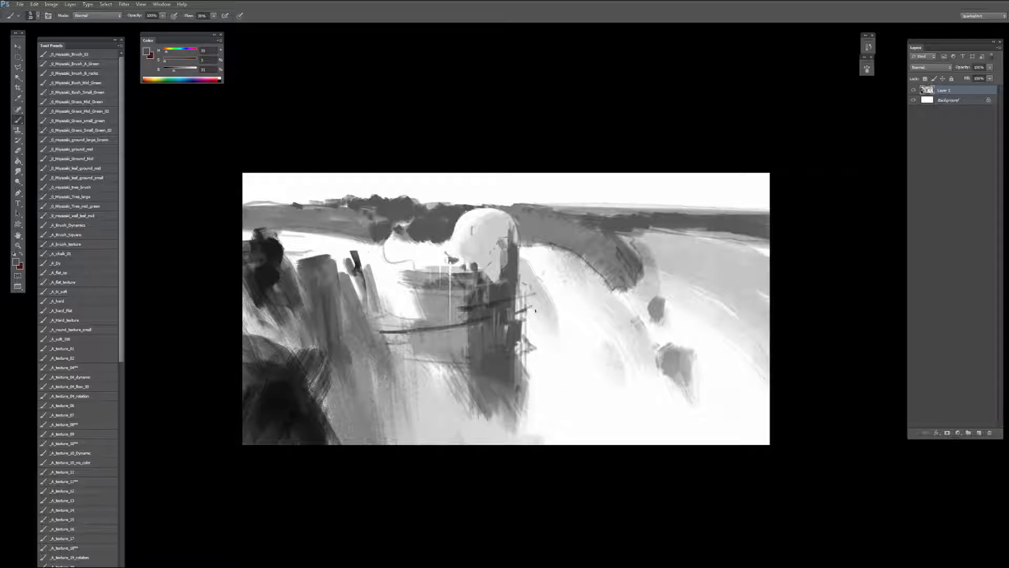
Step: Paint a small dark rectangle just right of the pillar inside a rectangular selection, then deselect
{"action": "key", "text": "l"}
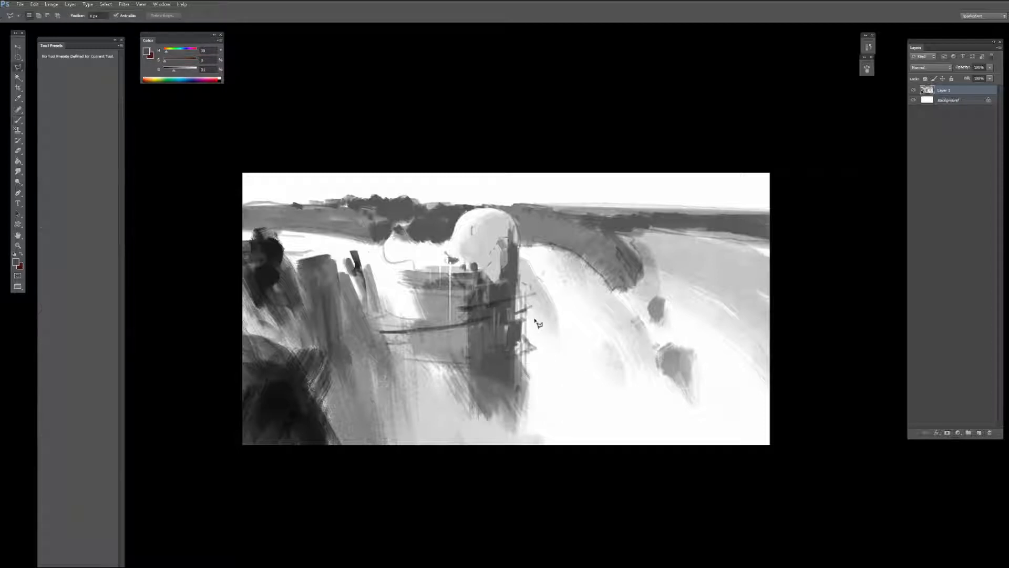
{"action": "key", "text": "m"}
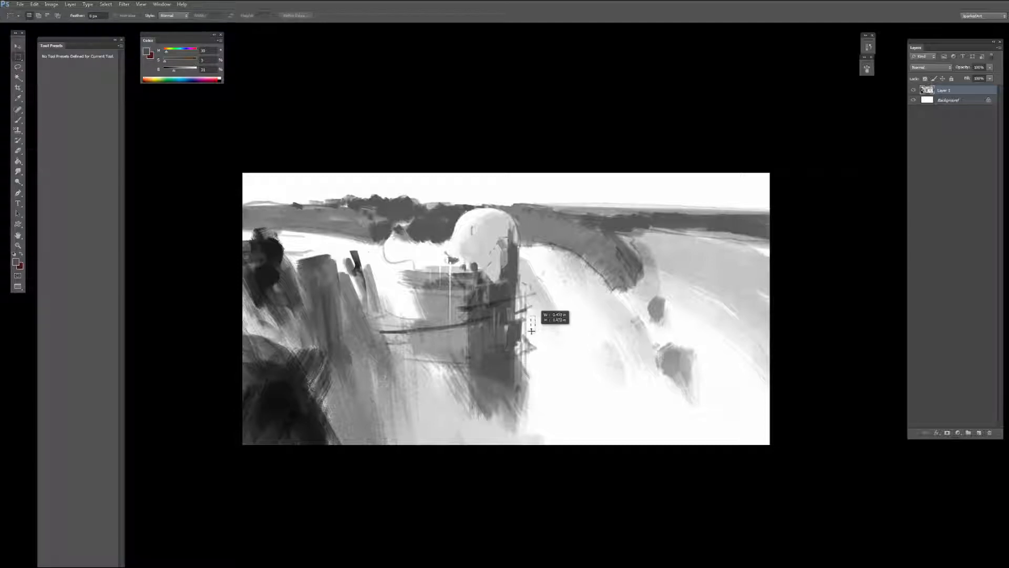
{"action": "key", "text": "b"}
{"action": "left_click", "coordinate": [532, 327], "text": "alt"}
{"action": "left_click_drag", "start_coordinate": [533, 331], "coordinate": [533, 319]}
{"action": "key", "text": "ctrl+d"}
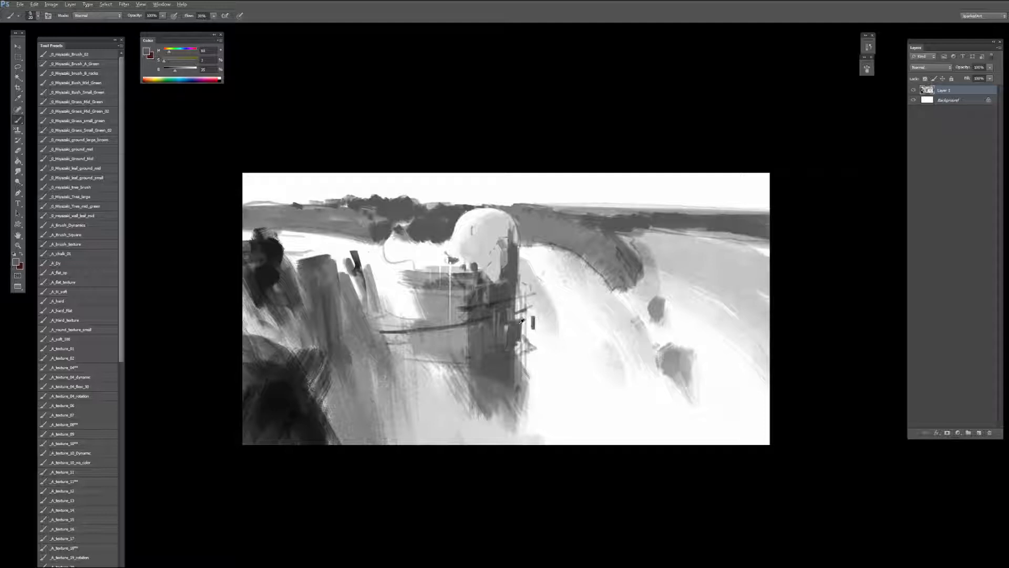
Step: Make a small circular selection on the pillar just below the curved band
{"action": "left_click", "coordinate": [523, 324], "text": "alt"}
{"action": "key", "text": "m"}
{"action": "mouse_move", "coordinate": [496, 325]}
{"action": "left_mouse_down"}
{"action": "mouse_move", "coordinate": [512, 345]}
{"action": "mouse_move", "coordinate": [491, 354]}
{"action": "mouse_move", "coordinate": [488, 337]}
{"action": "mouse_move", "coordinate": [501, 337]}
{"action": "left_mouse_up"}
{"action": "key", "text": "ctrl+d"}
{"action": "right_click", "coordinate": [501, 348]}
{"action": "left_click", "coordinate": [528, 441]}
{"action": "key", "text": "Return"}
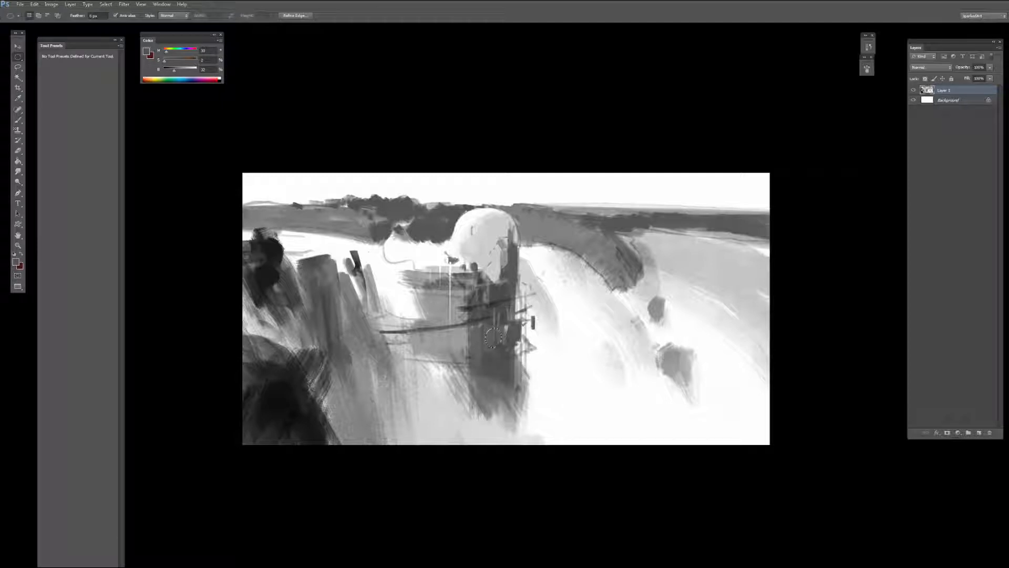
Step: Fill the circular selection on the pillar with a lighter grey using a larger brush, then deselect
{"action": "key", "text": "b"}
{"action": "key", "text": "]"}
{"action": "key", "text": "]"}
{"action": "key", "text": "]"}
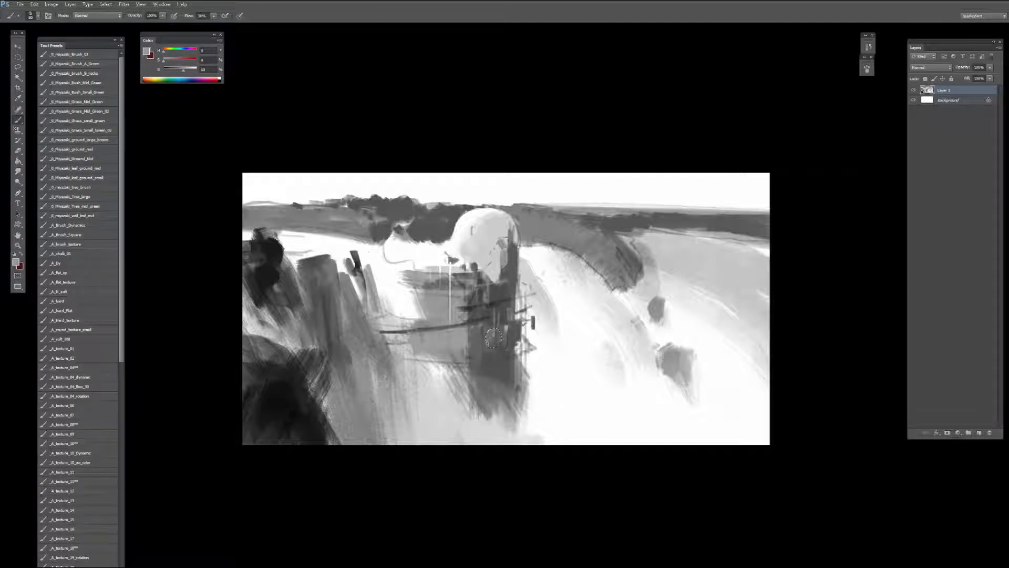
{"action": "left_click_drag", "start_coordinate": [492, 335], "coordinate": [500, 339]}
{"action": "key", "text": "ctrl+d"}
Step: Paint a second light grey circle lower on the pillar, directly below the first one
{"action": "left_click", "coordinate": [493, 336], "text": "alt"}
{"action": "key", "text": "["}
{"action": "left_click_drag", "start_coordinate": [493, 378], "coordinate": [494, 378]}
{"action": "left_click", "coordinate": [495, 376], "text": "alt"}
{"action": "left_click", "coordinate": [508, 371], "text": "alt"}
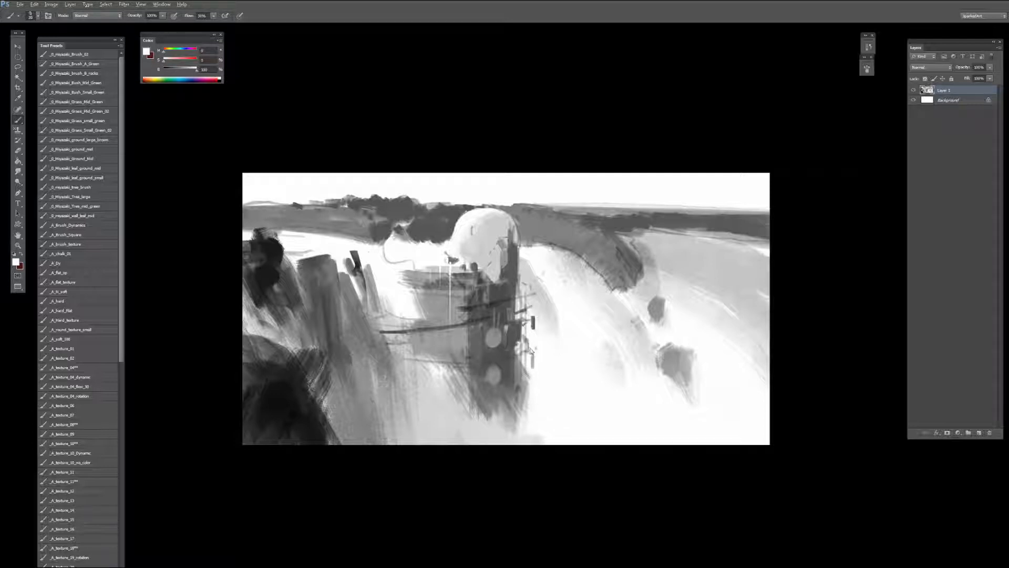
Step: Refine the small protruding beams and fixtures on the pillar's right edge with sampled whites and greys
{"action": "left_click", "coordinate": [535, 321], "text": "alt"}
{"action": "left_click", "coordinate": [527, 375], "text": "alt"}
{"action": "left_click", "coordinate": [539, 373], "text": "alt"}
{"action": "left_click", "coordinate": [516, 301], "text": "alt"}
Step: Break up the dark slanted streak at the left waterfall's crest with a larger brush and a sampled light tone
{"action": "left_click", "coordinate": [399, 277], "text": "alt"}
{"action": "key", "text": "]"}
{"action": "key", "text": "]"}
{"action": "key", "text": "]"}
{"action": "left_click_drag", "start_coordinate": [353, 251], "coordinate": [365, 270]}
Step: Paint a small white water highlight just beneath the curved band, left of the pillar
{"action": "left_click", "coordinate": [396, 295], "text": "alt"}
{"action": "key", "text": "]"}
{"action": "key", "text": "]"}
{"action": "key", "text": "]"}
{"action": "key", "text": "]"}
{"action": "key", "text": "]"}
{"action": "key", "text": "]"}
{"action": "key", "text": "]"}
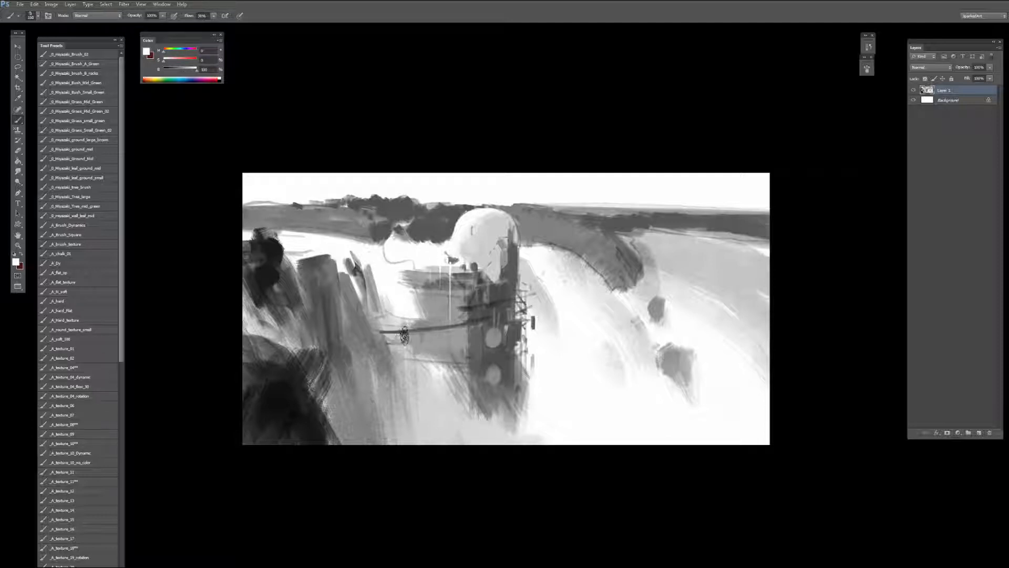
{"action": "key", "text": "bracketleft"}
{"action": "key", "text": "bracketleft"}
{"action": "key", "text": "bracketleft"}
{"action": "key", "text": "bracketleft"}
{"action": "left_click", "coordinate": [421, 336]}
Step: Paint light falling-water streaks with a larger brush from the canvas's lower edge up to the curved band
{"action": "key", "text": "bracketright"}
{"action": "key", "text": "bracketright"}
{"action": "key", "text": "bracketright"}
{"action": "key", "text": "bracketright"}
{"action": "key", "text": "bracketright"}
{"action": "key", "text": "bracketright"}
{"action": "key", "text": "bracketright"}
{"action": "mouse_move", "coordinate": [448, 437]}
{"action": "left_mouse_down"}
{"action": "mouse_move", "coordinate": [443, 396]}
{"action": "mouse_move", "coordinate": [431, 397]}
{"action": "mouse_move", "coordinate": [423, 357]}
{"action": "left_mouse_up"}
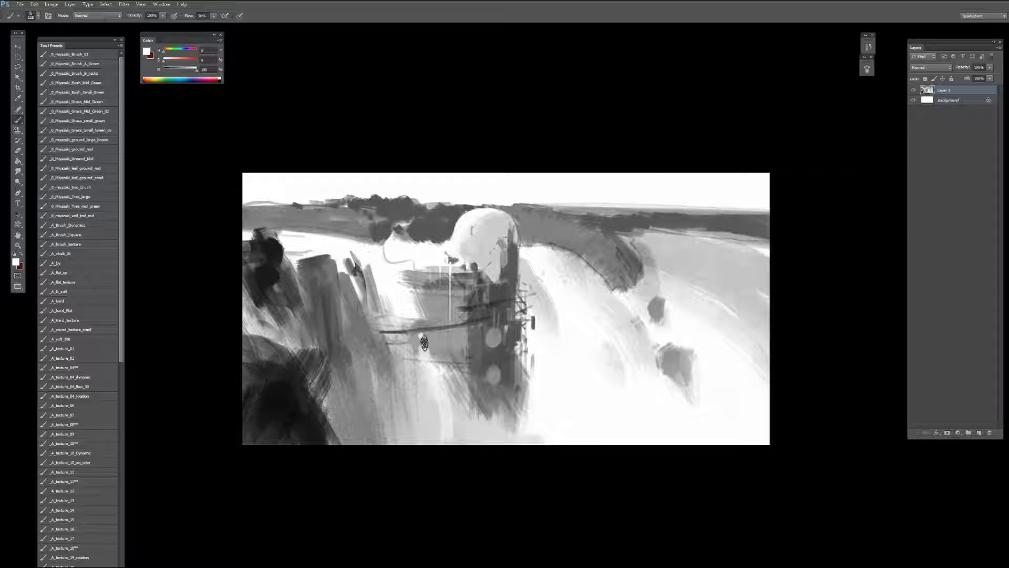
{"action": "key", "text": "bracketright"}
{"action": "key", "text": "bracketright"}
Step: Add small dark rocks at the left end of the ledge below the sphere and clean around them with sampled white
{"action": "left_click", "coordinate": [427, 303], "text": "alt"}
{"action": "key", "text": "bracketleft"}
{"action": "key", "text": "bracketleft"}
{"action": "key", "text": "bracketleft"}
{"action": "key", "text": "bracketleft"}
{"action": "key", "text": "bracketleft"}
{"action": "key", "text": "bracketleft"}
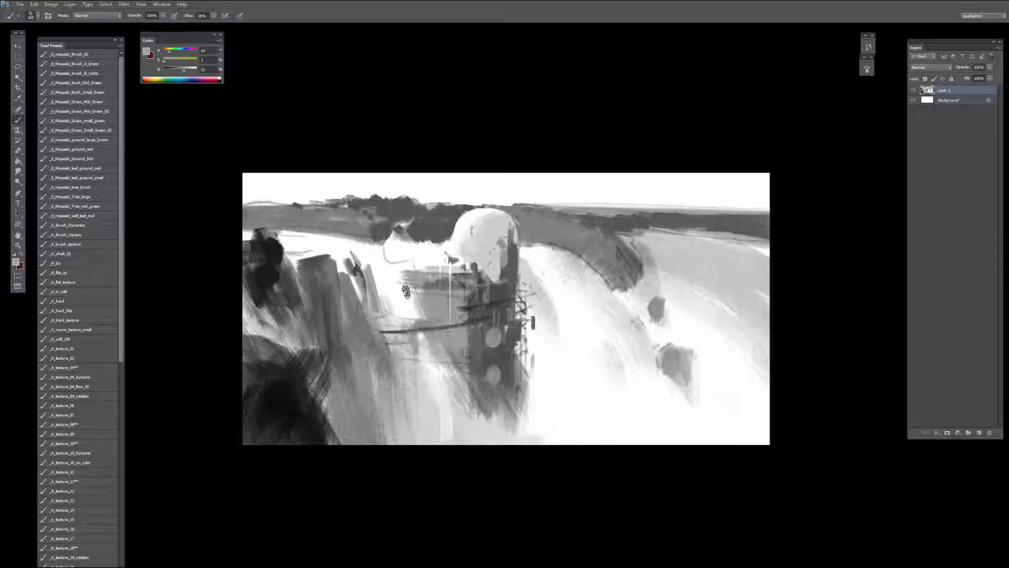
{"action": "left_click", "coordinate": [371, 282], "text": "alt"}
{"action": "left_click", "coordinate": [424, 284], "text": "alt"}
{"action": "left_click", "coordinate": [423, 286], "text": "alt"}
{"action": "left_click", "coordinate": [366, 262], "text": "alt"}
{"action": "left_click", "coordinate": [367, 262], "text": "alt"}
{"action": "key", "text": "bracketright"}
{"action": "key", "text": "bracketright"}
Step: Select a wide, flat ellipse around the pillar above the curved band and stroke it in white on a new layer
{"action": "key", "text": "m"}
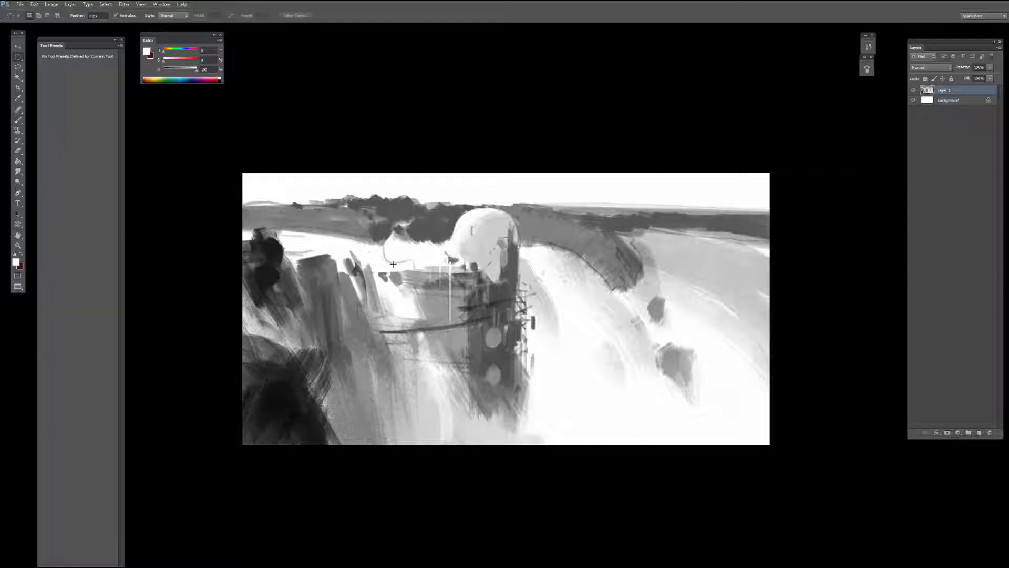
{"action": "left_click_drag", "start_coordinate": [460, 295], "coordinate": [522, 285]}
{"action": "left_click_drag", "start_coordinate": [385, 301], "coordinate": [564, 285]}
{"action": "left_click_drag", "start_coordinate": [528, 285], "coordinate": [524, 283]}
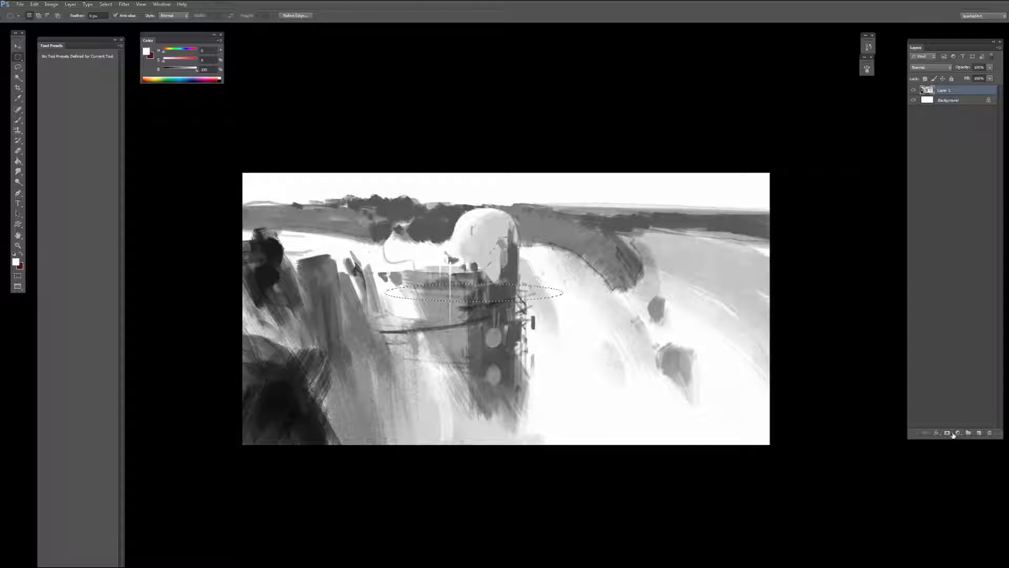
{"action": "left_click", "coordinate": [979, 432]}
{"action": "right_click", "coordinate": [435, 311]}
{"action": "left_click", "coordinate": [455, 432]}
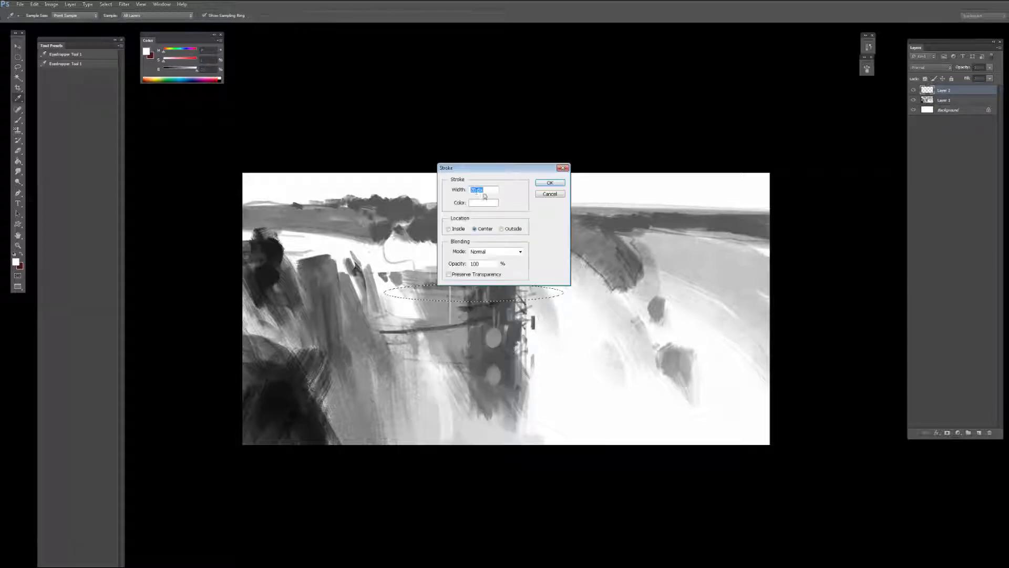
{"action": "left_click", "coordinate": [550, 182]}
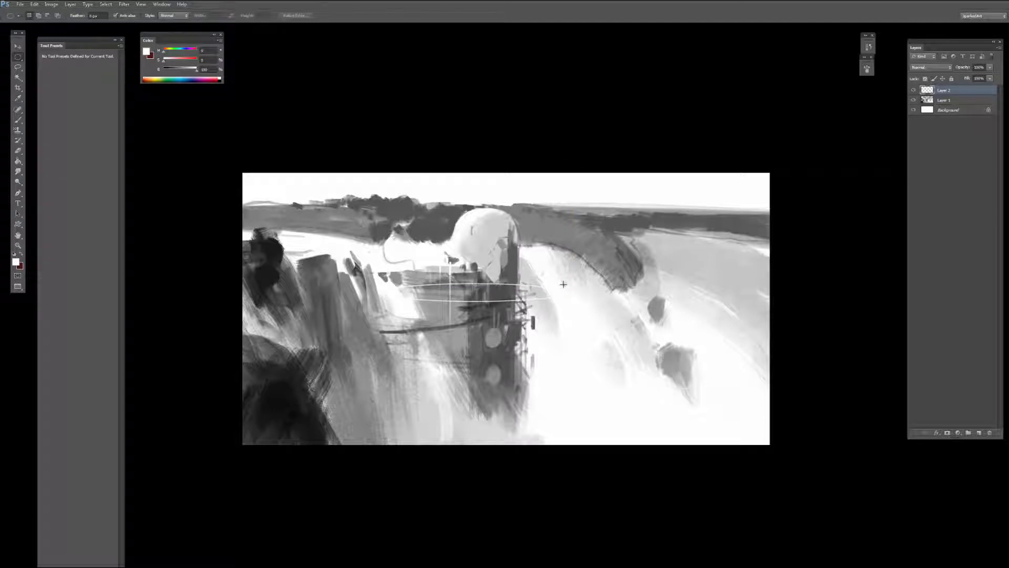
Step: Reselect the same flat ellipse around the pillar and apply a centred white stroke at 100% opacity for a heavier ring
{"action": "left_click_drag", "start_coordinate": [563, 284], "coordinate": [384, 301]}
{"action": "right_click", "coordinate": [496, 293]}
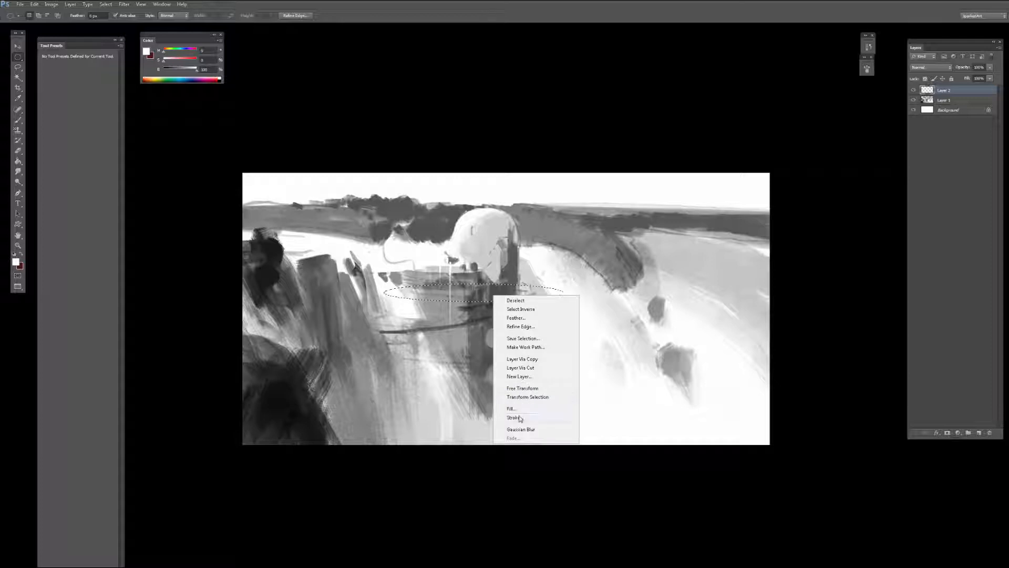
{"action": "left_click", "coordinate": [520, 420]}
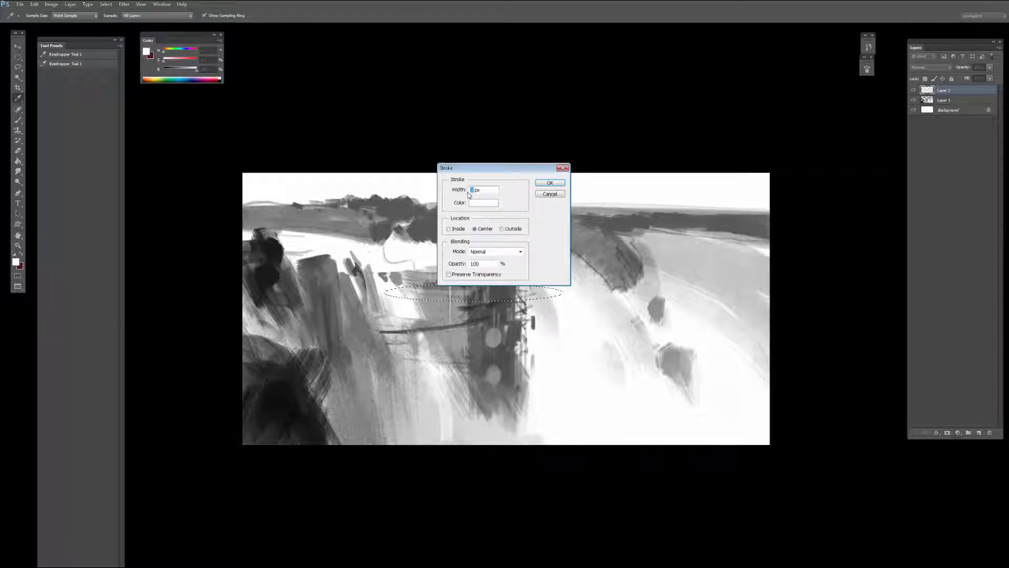
{"action": "left_click", "coordinate": [550, 182]}
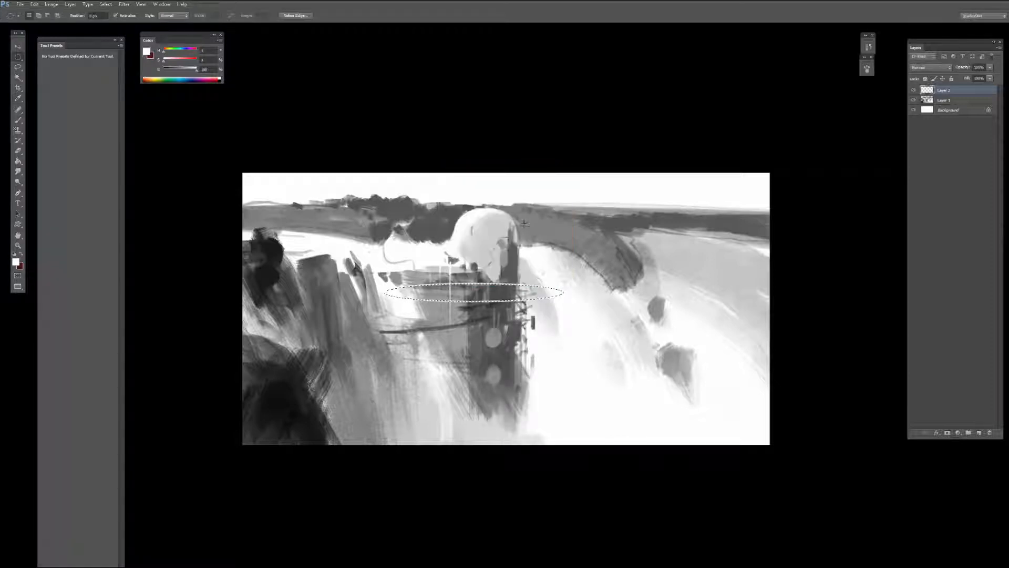
Step: Thicken the white ring by duplicating its layer, nudging the copy down and merging the two, with layer auto-selection turned off
{"action": "key", "text": "v"}
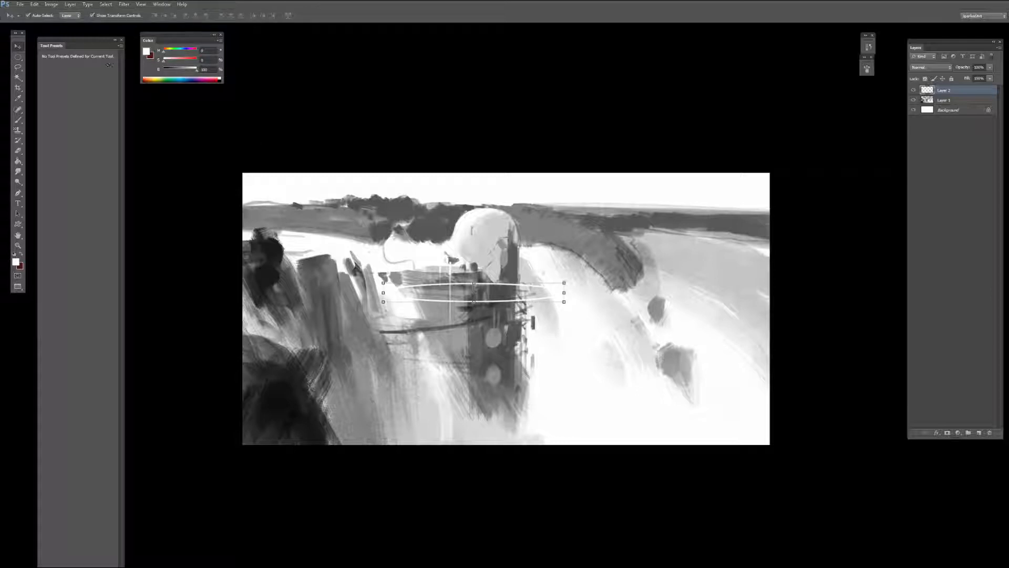
{"action": "left_click", "coordinate": [28, 15]}
{"action": "left_click_drag", "start_coordinate": [471, 340], "coordinate": [472, 342]}
{"action": "key", "text": "Up"}
{"action": "key", "text": "Up"}
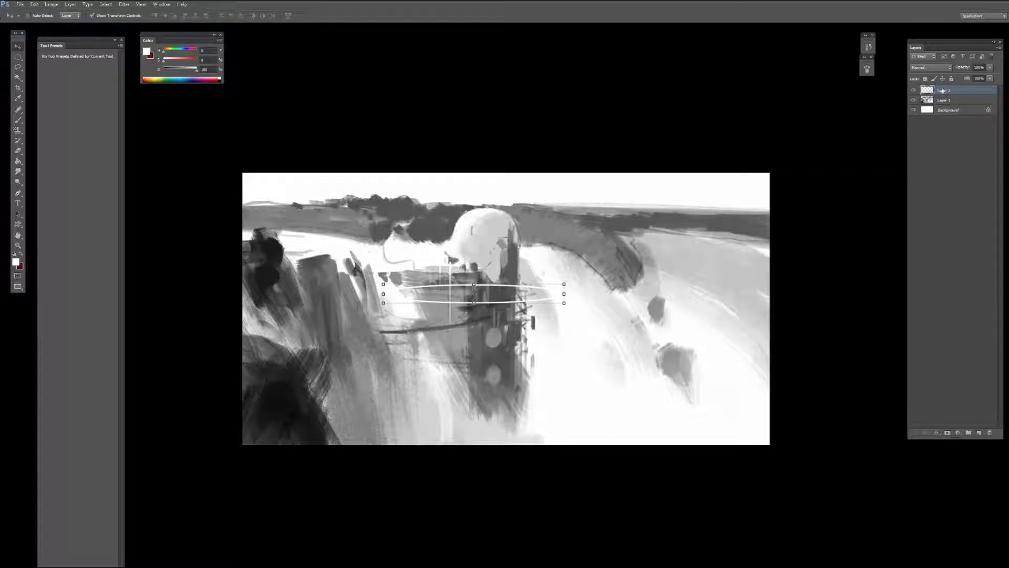
{"action": "left_click_drag", "start_coordinate": [942, 90], "coordinate": [979, 433]}
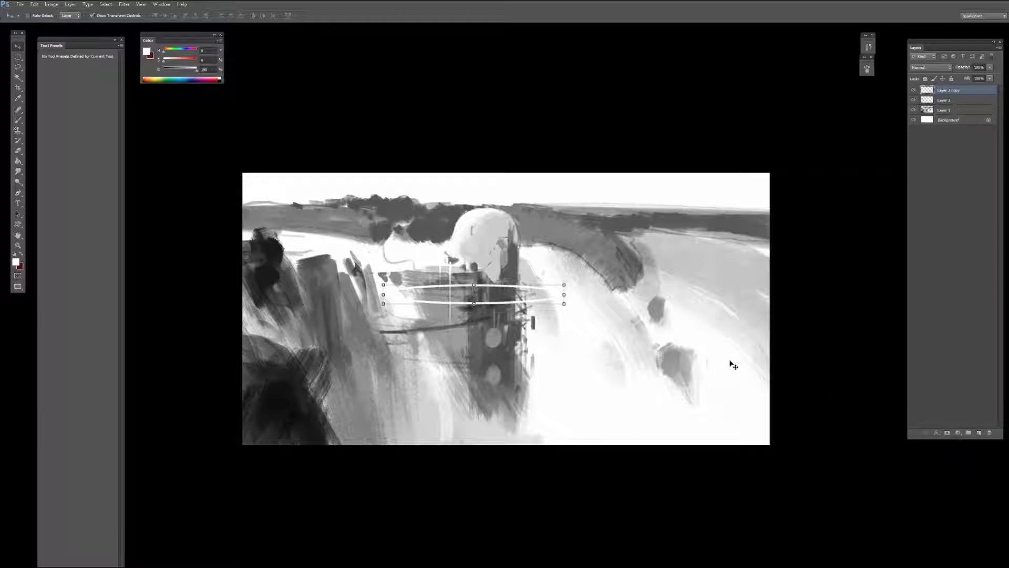
{"action": "key", "text": "Down"}
{"action": "key", "text": "ctrl+e"}
Step: Erase the ring's rear arc across the pillar, lock the layer's transparency and paint the ring's right end dark grey
{"action": "key", "text": "e"}
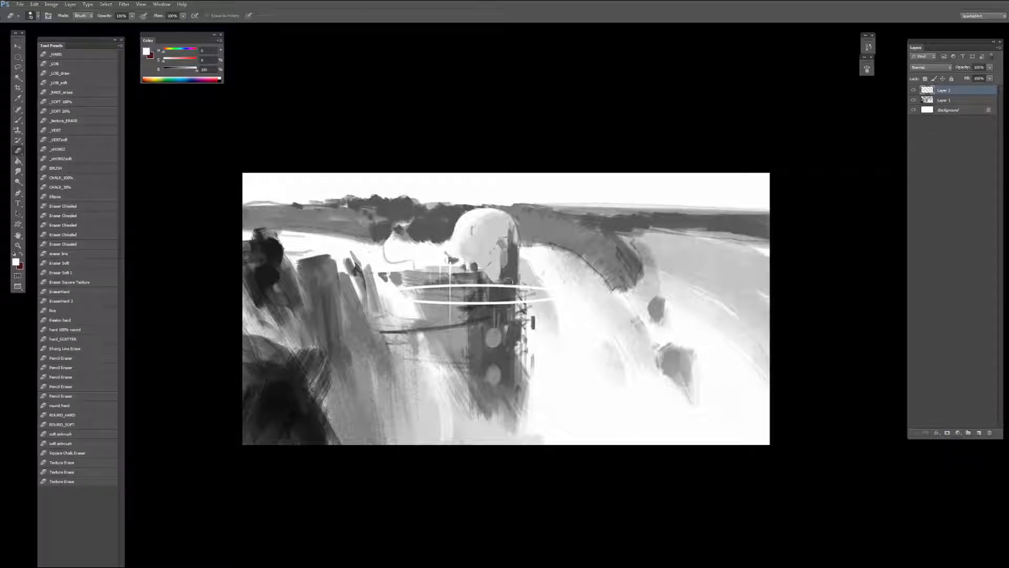
{"action": "left_click_drag", "start_coordinate": [509, 284], "coordinate": [408, 288]}
{"action": "key", "text": "b"}
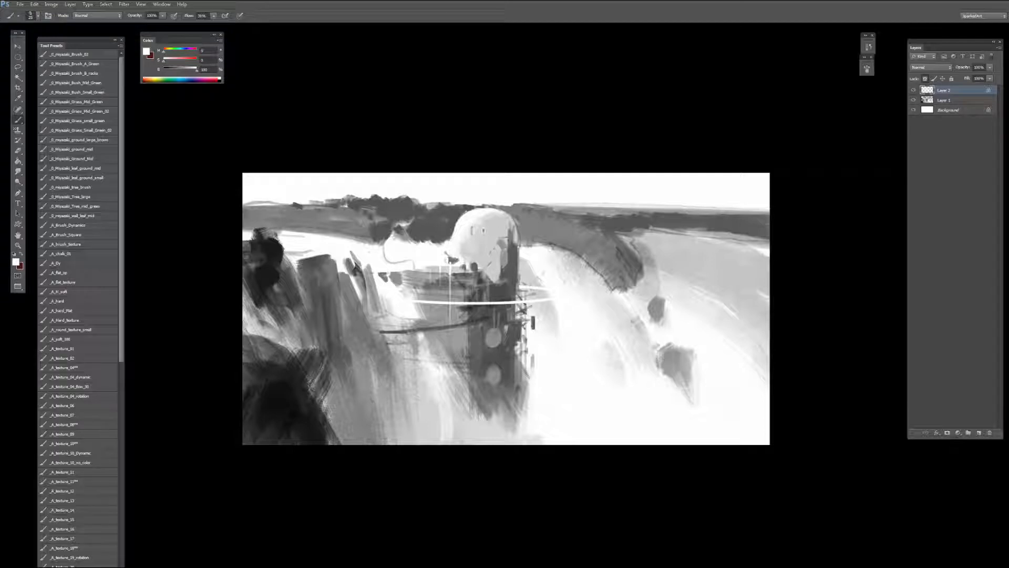
{"action": "left_click", "coordinate": [481, 288], "text": "alt"}
{"action": "key", "text": "bracketright"}
{"action": "key", "text": "bracketright"}
{"action": "key", "text": "bracketright"}
{"action": "key", "text": "bracketright"}
{"action": "key", "text": "bracketright"}
{"action": "key", "text": "bracketright"}
{"action": "mouse_move", "coordinate": [548, 287]}
{"action": "left_mouse_down"}
{"action": "mouse_move", "coordinate": [557, 281]}
{"action": "mouse_move", "coordinate": [536, 324]}
{"action": "mouse_move", "coordinate": [516, 284]}
{"action": "mouse_move", "coordinate": [525, 286]}
{"action": "left_mouse_up"}
{"action": "left_click", "coordinate": [507, 280], "text": "alt"}
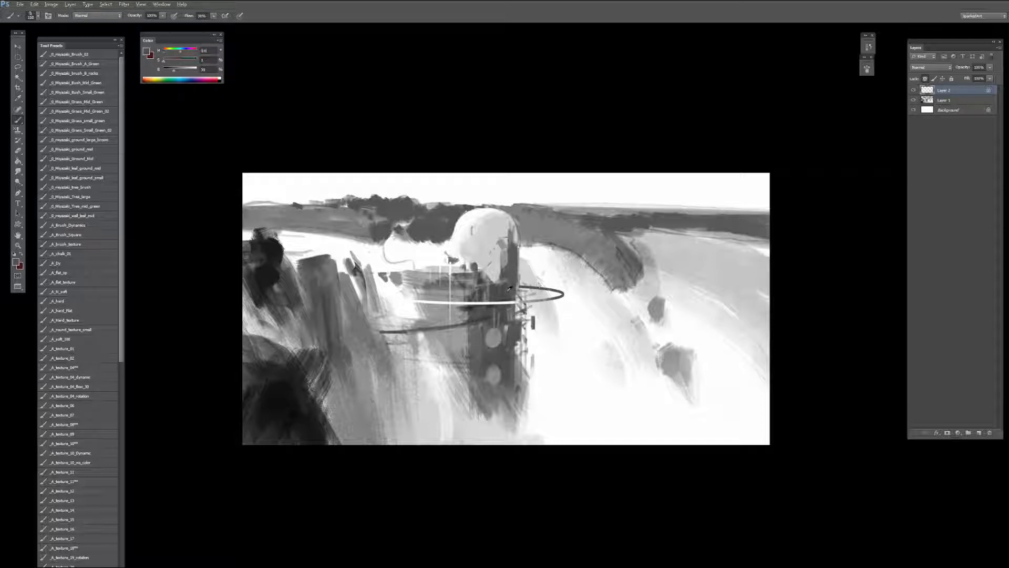
Step: Retouch the ring's left end with grey and light tones sampled from the pillar and the waterfall
{"action": "left_click", "coordinate": [505, 285], "text": "alt"}
{"action": "left_click", "coordinate": [426, 290], "text": "alt"}
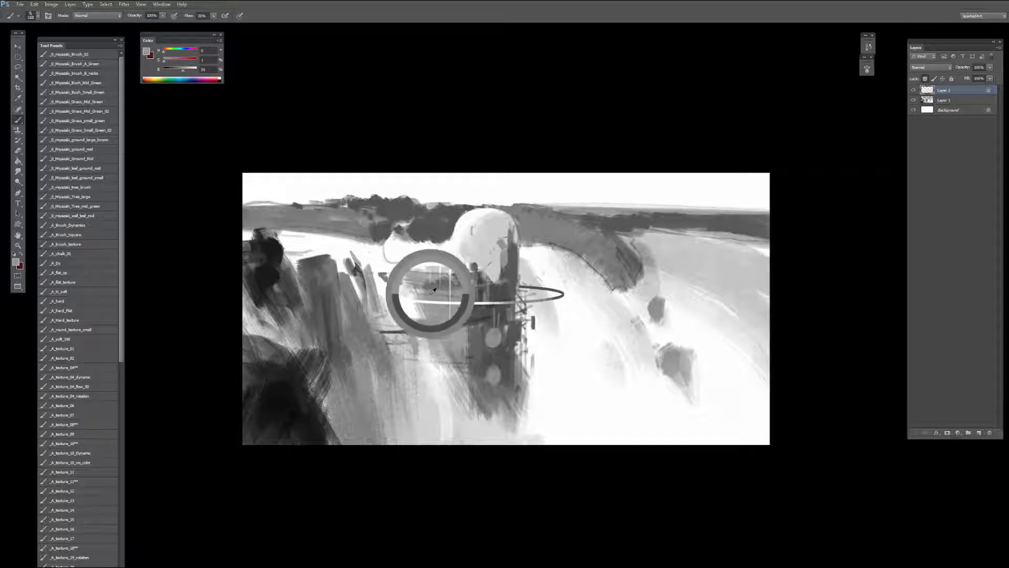
{"action": "left_click", "coordinate": [413, 291], "text": "alt"}
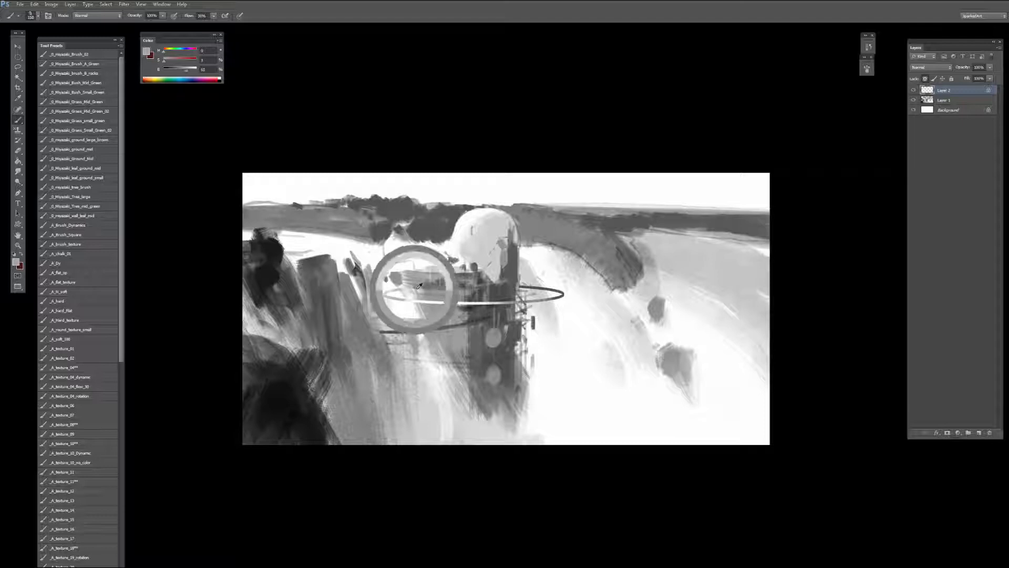
{"action": "left_click", "coordinate": [391, 292], "text": "alt"}
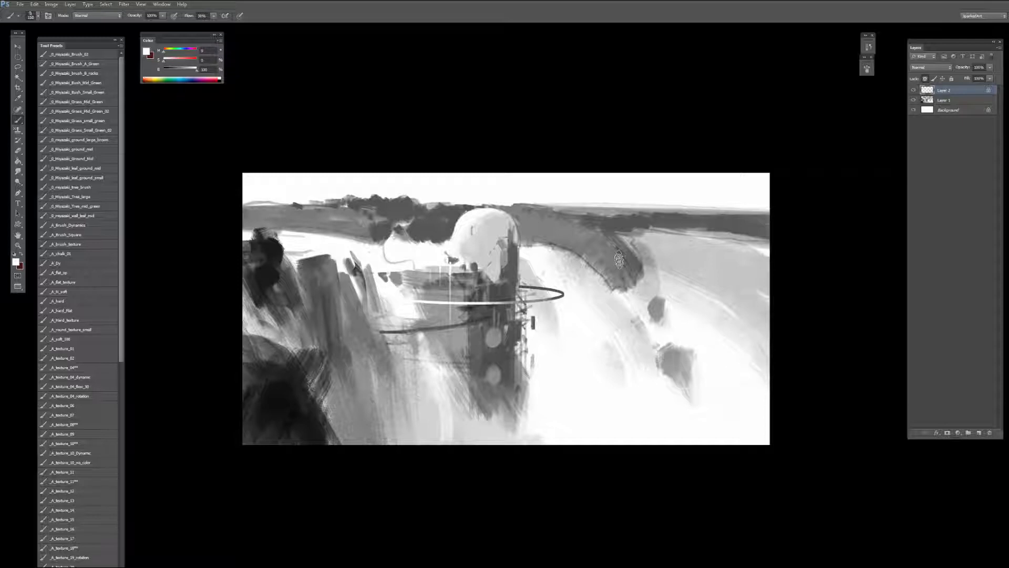
Step: Duplicate the ring and place the copy lower on the pillar, below its lower circle
{"action": "key", "text": "v"}
{"action": "left_click_drag", "start_coordinate": [561, 346], "coordinate": [561, 438]}
{"action": "key", "text": "ctrl+minus"}
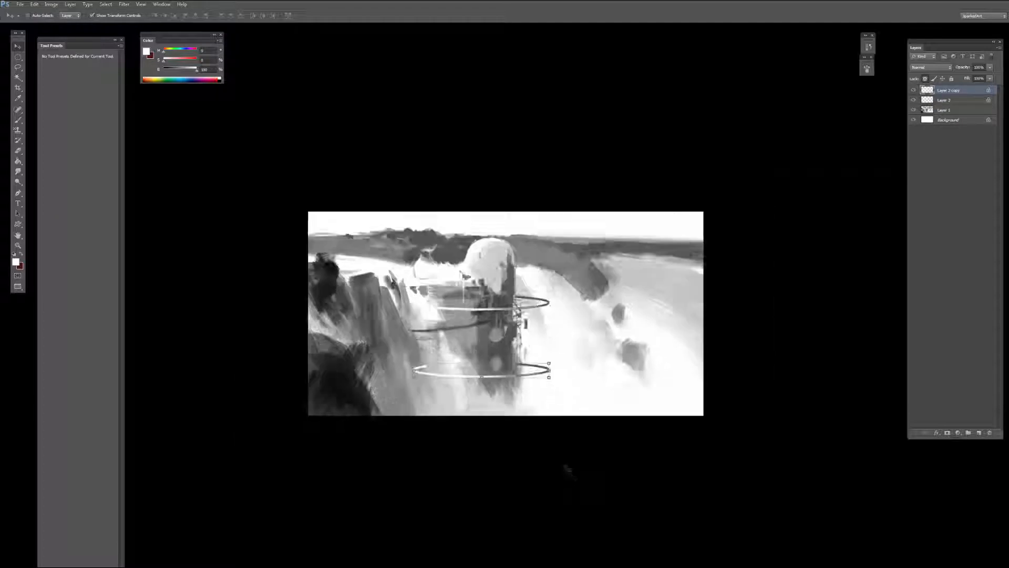
{"action": "key", "text": "ctrl+minus"}
{"action": "key", "text": "ctrl+plus"}
{"action": "key", "text": "ctrl+plus"}
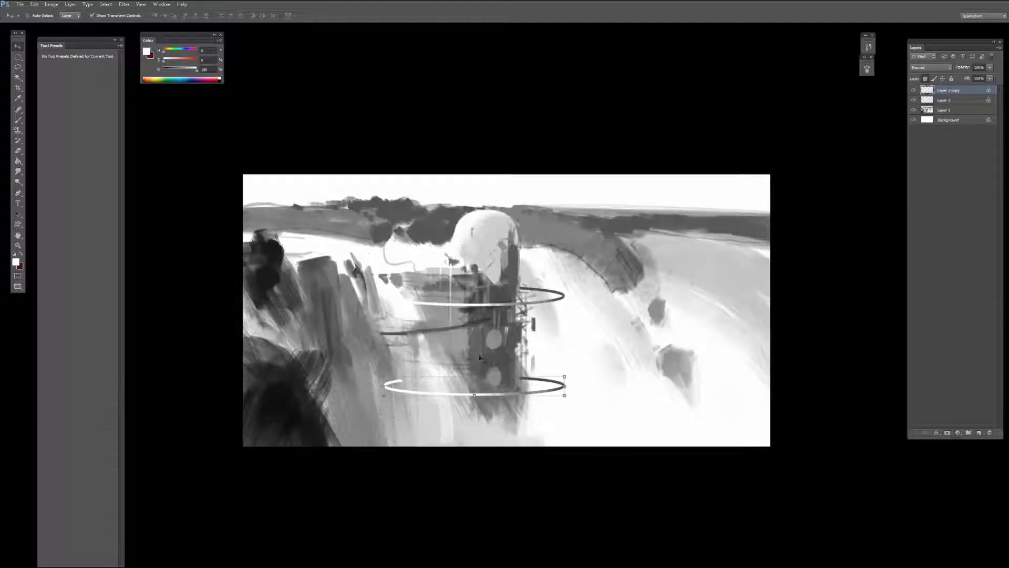
Step: Tone down the lower ring's white left end and front arc with sampled greys and a larger brush
{"action": "key", "text": "b"}
{"action": "left_click", "coordinate": [382, 370], "text": "alt"}
{"action": "mouse_move", "coordinate": [394, 388]}
{"action": "left_mouse_down"}
{"action": "mouse_move", "coordinate": [387, 372]}
{"action": "mouse_move", "coordinate": [407, 392]}
{"action": "left_mouse_up"}
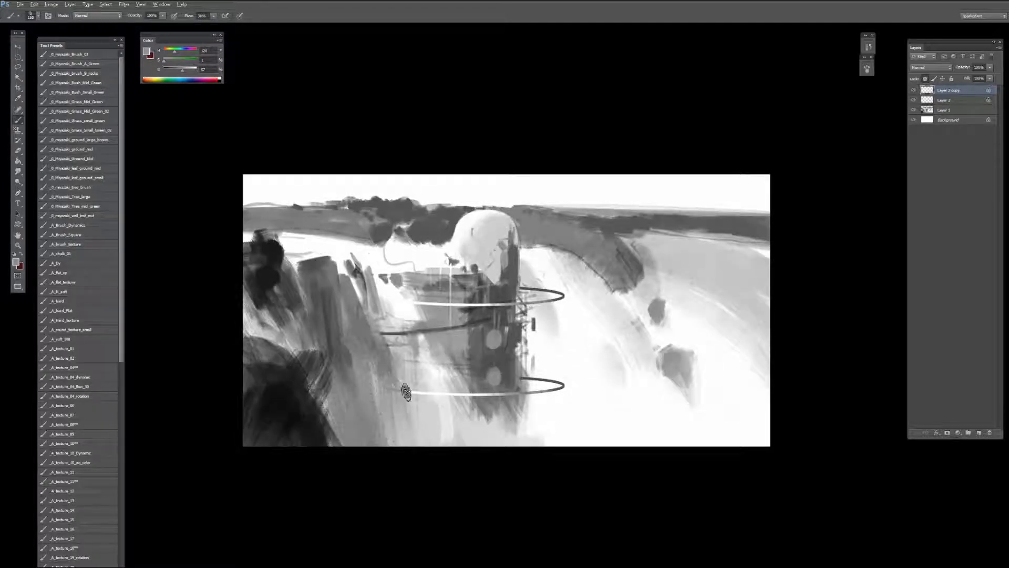
{"action": "left_click", "coordinate": [384, 356], "text": "alt"}
{"action": "key", "text": "bracketright"}
{"action": "left_click", "coordinate": [403, 387]}
{"action": "left_click", "coordinate": [415, 410], "text": "alt"}
{"action": "key", "text": "bracketright"}
{"action": "key", "text": "bracketright"}
{"action": "left_click", "coordinate": [518, 381], "text": "alt"}
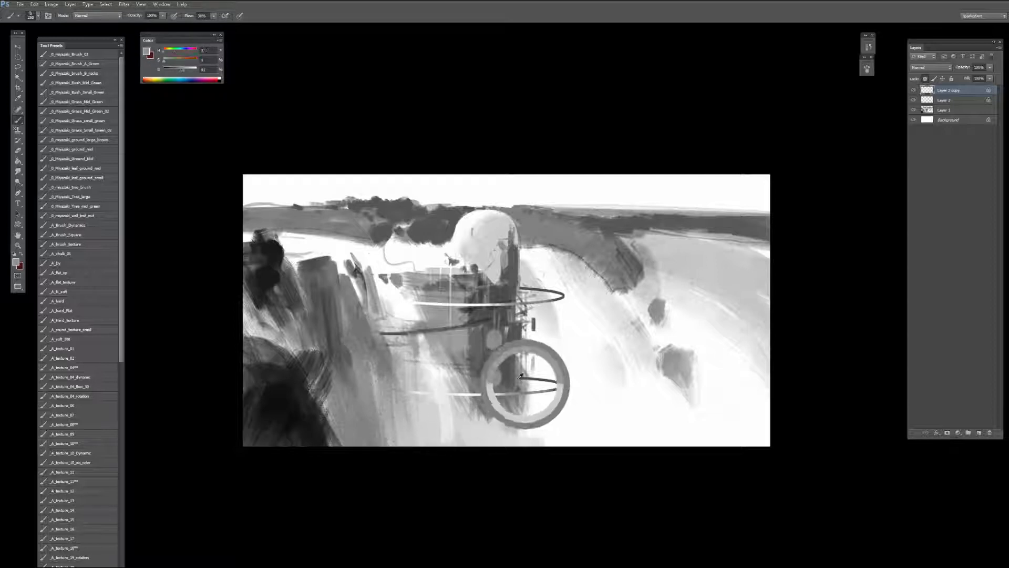
{"action": "mouse_move", "coordinate": [436, 397]}
{"action": "left_mouse_down"}
{"action": "mouse_move", "coordinate": [407, 391]}
{"action": "mouse_move", "coordinate": [488, 395]}
{"action": "left_mouse_up"}
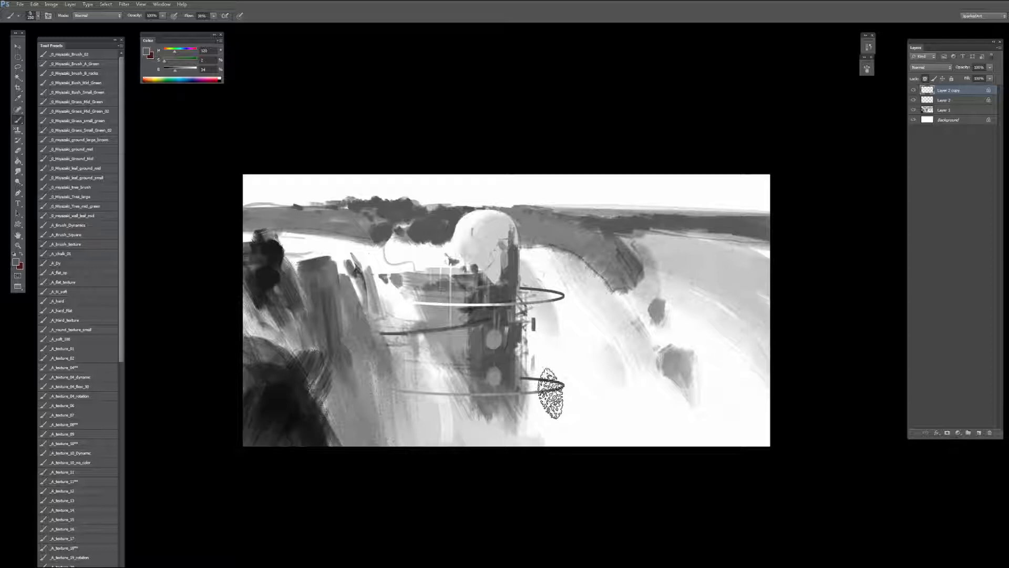
Step: Soften the lower ring's dark right end with lighter grey tones sampled around the pillar's edge
{"action": "left_click", "coordinate": [536, 367], "text": "alt"}
{"action": "key", "text": "bracketright"}
{"action": "left_click", "coordinate": [512, 373], "text": "alt"}
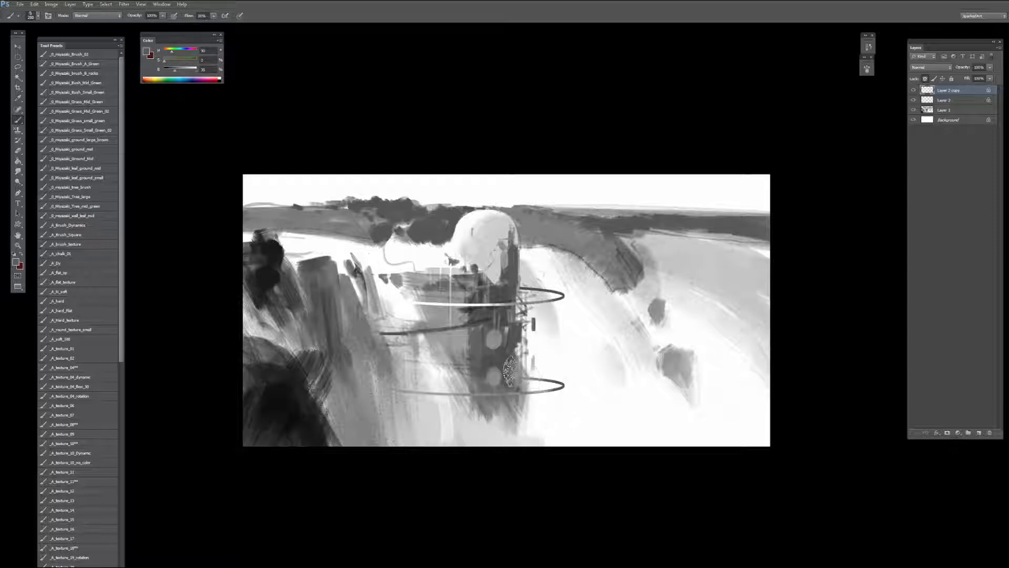
{"action": "key", "text": "bracketleft"}
{"action": "key", "text": "bracketleft"}
{"action": "left_click", "coordinate": [535, 363], "text": "alt"}
{"action": "mouse_move", "coordinate": [532, 370]}
{"action": "left_mouse_down"}
{"action": "mouse_move", "coordinate": [522, 374]}
{"action": "mouse_move", "coordinate": [543, 376]}
{"action": "left_mouse_up"}
{"action": "key", "text": "bracketleft"}
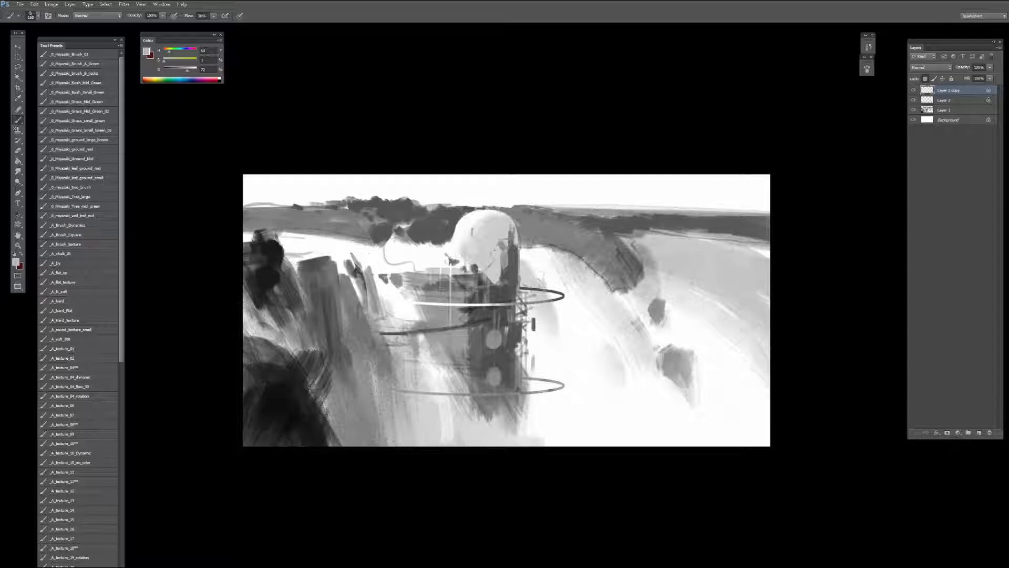
Step: Stretch the lower ring vertically into a slightly deeper ellipse while keeping its full width
{"action": "key", "text": "v"}
{"action": "left_click_drag", "start_coordinate": [564, 395], "coordinate": [546, 392]}
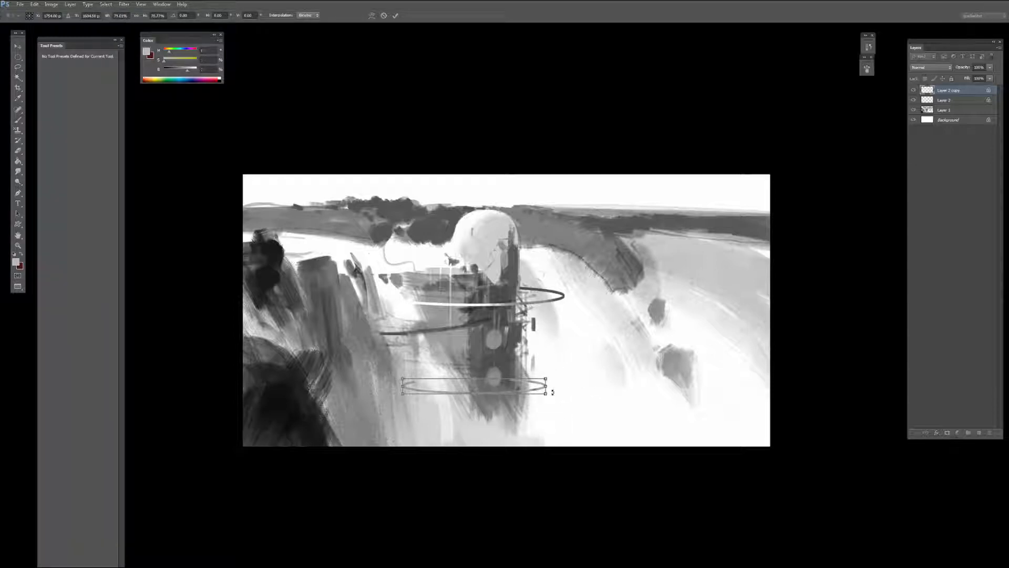
{"action": "key", "text": "Escape"}
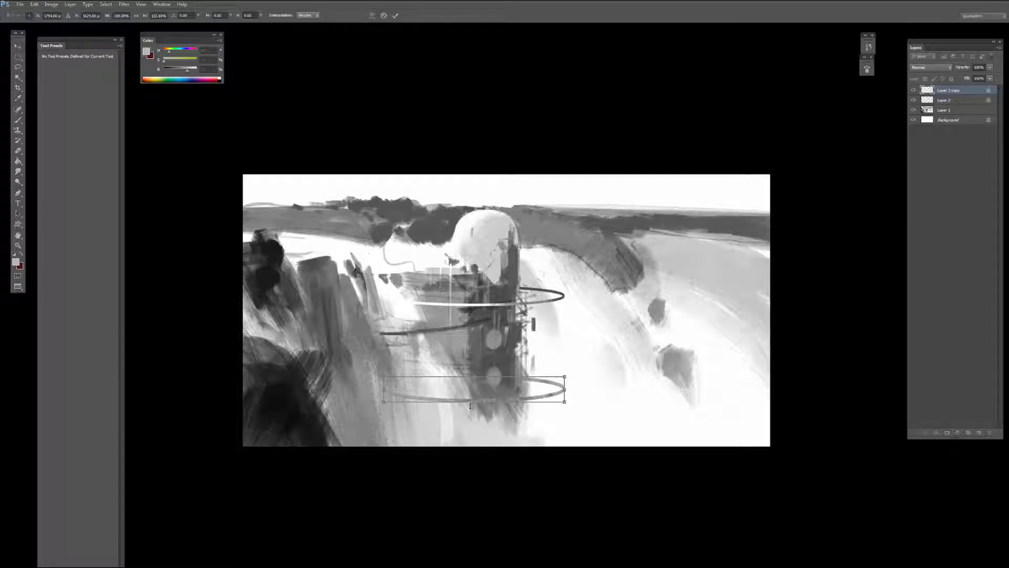
{"action": "key", "text": "ctrl+minus"}
{"action": "key", "text": "ctrl+minus"}
{"action": "key", "text": "ctrl+minus"}
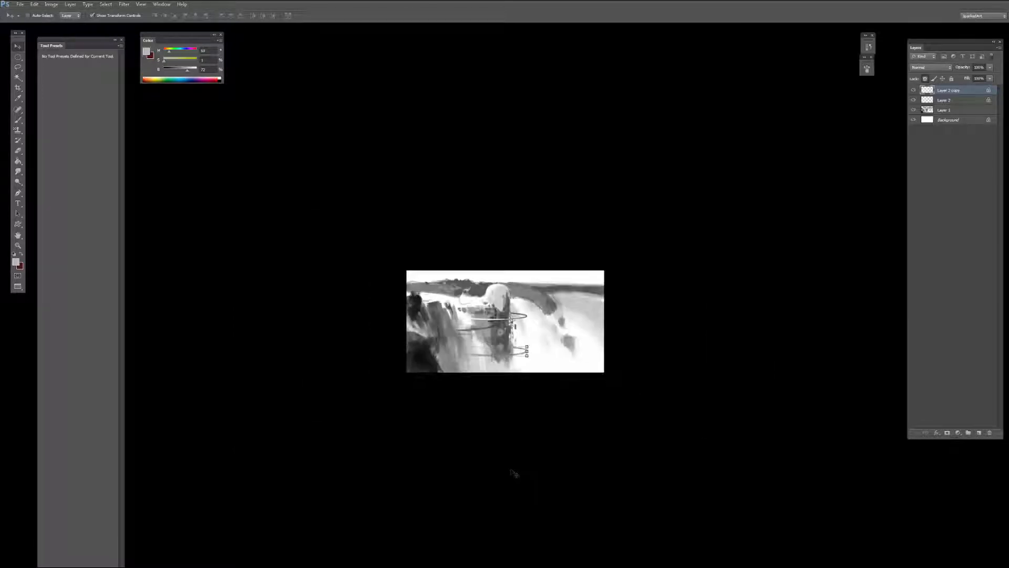
{"action": "key", "text": "ctrl+plus"}
{"action": "key", "text": "ctrl+plus"}
{"action": "key", "text": "ctrl+plus"}
Step: Merge the two ring layers into one
{"action": "key", "text": "b"}
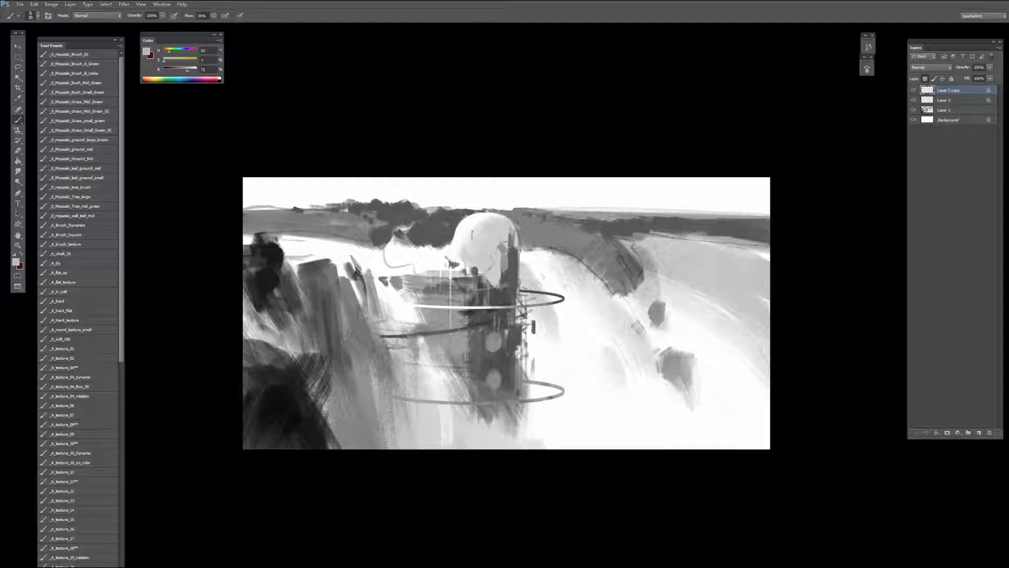
{"action": "left_click", "coordinate": [954, 101], "text": "shift"}
{"action": "key", "text": "ctrl+e"}
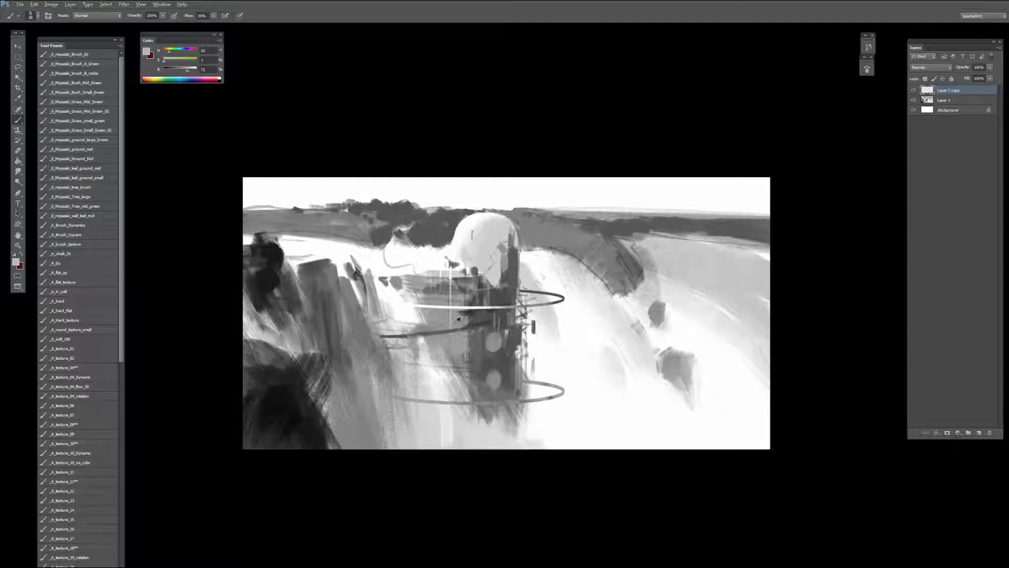
Step: Paint over the dark curved band left of the pillar with sampled waterfall greys and light tones
{"action": "left_click", "coordinate": [447, 321], "text": "alt"}
{"action": "left_click", "coordinate": [454, 330], "text": "alt"}
{"action": "left_click", "coordinate": [437, 323], "text": "alt"}
{"action": "left_click", "coordinate": [435, 328], "text": "alt"}
{"action": "left_click", "coordinate": [400, 324], "text": "alt"}
{"action": "left_click", "coordinate": [394, 331], "text": "alt"}
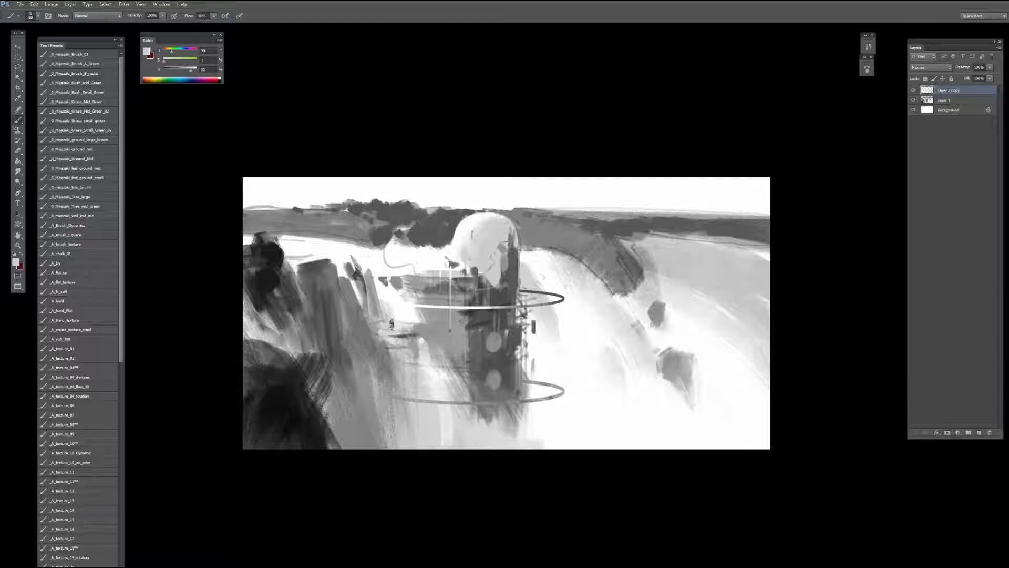
{"action": "left_click", "coordinate": [395, 348], "text": "alt"}
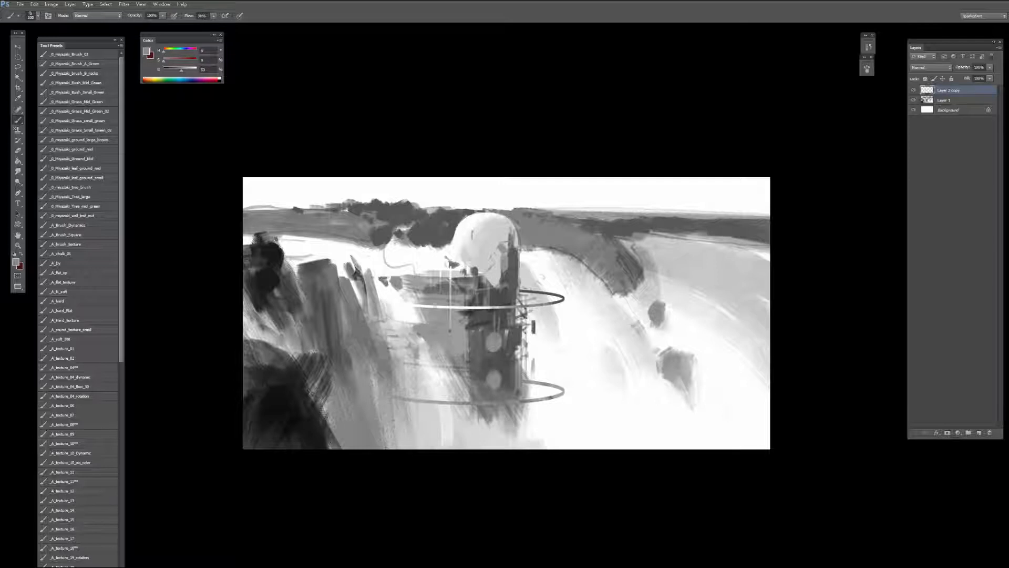
{"action": "left_click", "coordinate": [387, 370], "text": "alt"}
Step: Try a light stroke with an enlarged brush near the foot of the left waterfall, then undo it
{"action": "left_click", "coordinate": [272, 314], "text": "alt"}
{"action": "left_click_drag", "start_coordinate": [272, 314], "coordinate": [251, 331], "text": "alt"}
{"action": "key", "text": "]"}
{"action": "key", "text": "]"}
{"action": "key", "text": "]"}
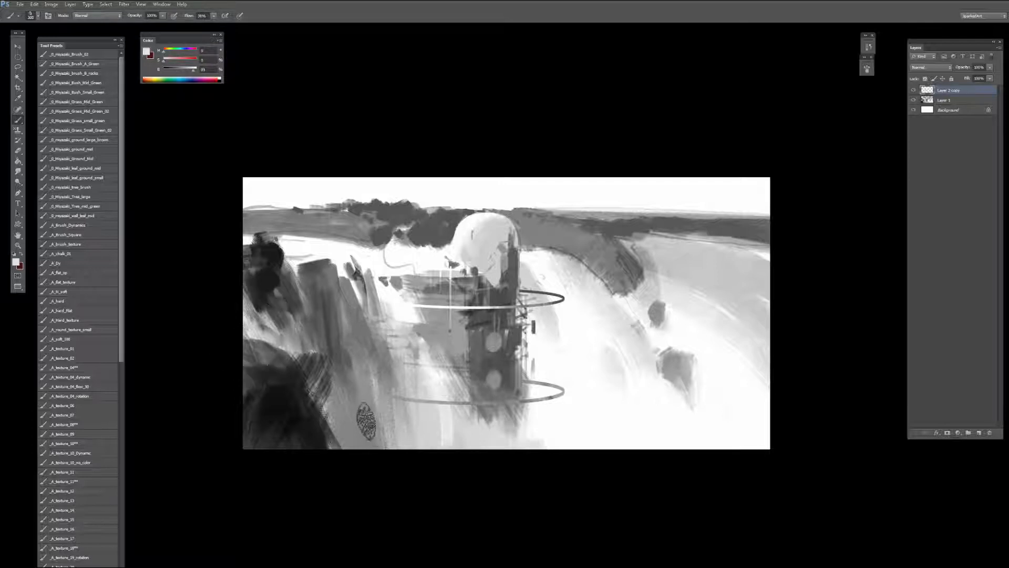
{"action": "mouse_move", "coordinate": [355, 423]}
{"action": "left_mouse_down"}
{"action": "mouse_move", "coordinate": [338, 402]}
{"action": "mouse_move", "coordinate": [344, 366]}
{"action": "mouse_move", "coordinate": [375, 436]}
{"action": "left_mouse_up"}
{"action": "key", "text": "ctrl+z"}
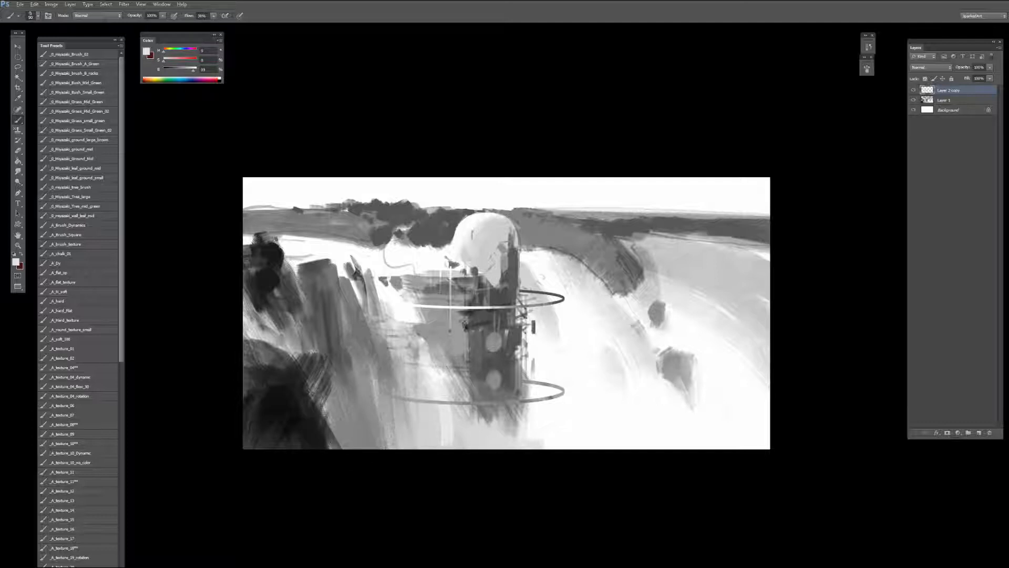
Step: Paint a thin dark vertical line beside the pillar's right edge between the two rings, using sampled grey and a smaller texture brush
{"action": "left_click_drag", "start_coordinate": [466, 325], "coordinate": [461, 307], "text": "alt"}
{"action": "left_click", "coordinate": [509, 315], "text": "alt"}
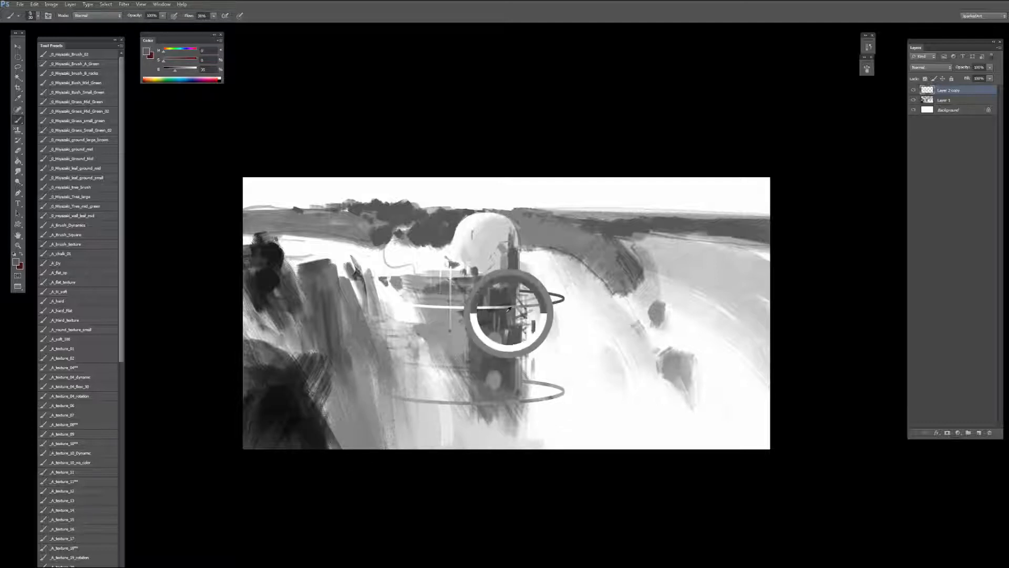
{"action": "left_click", "coordinate": [80, 397]}
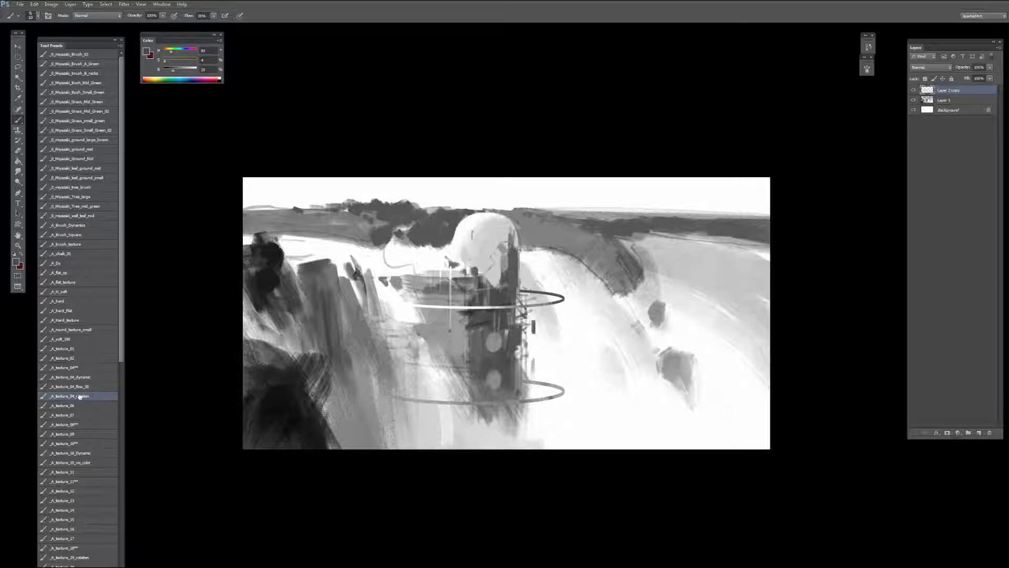
{"action": "left_click", "coordinate": [489, 326], "text": "alt"}
{"action": "left_click", "coordinate": [518, 340], "text": "alt"}
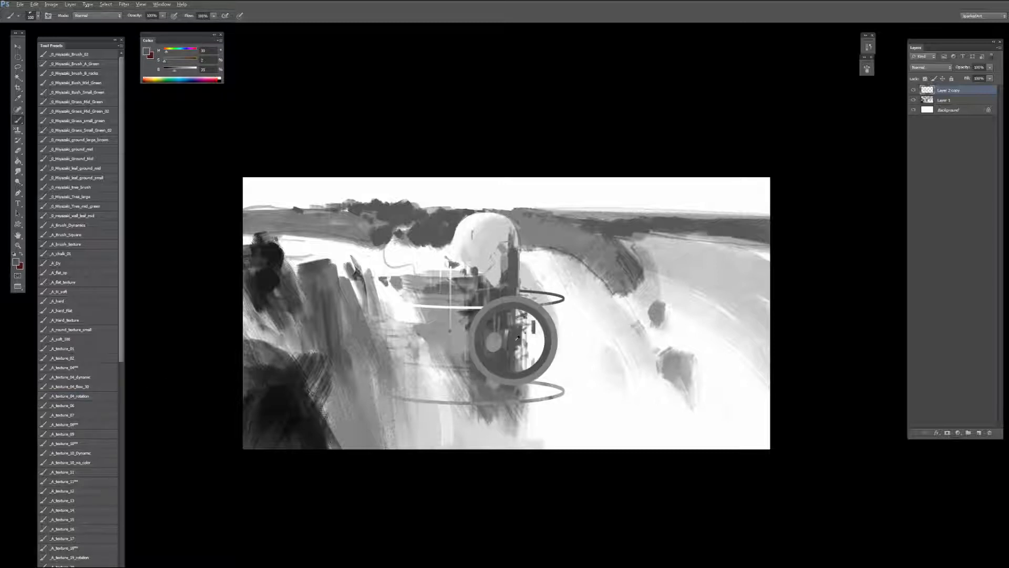
{"action": "key", "text": "bracketleft"}
{"action": "key", "text": "bracketleft"}
{"action": "key", "text": "bracketleft"}
{"action": "key", "text": "bracketleft"}
{"action": "key", "text": "bracketleft"}
{"action": "key", "text": "bracketleft"}
{"action": "key", "text": "bracketleft"}
{"action": "left_click_drag", "start_coordinate": [530, 307], "coordinate": [530, 390]}
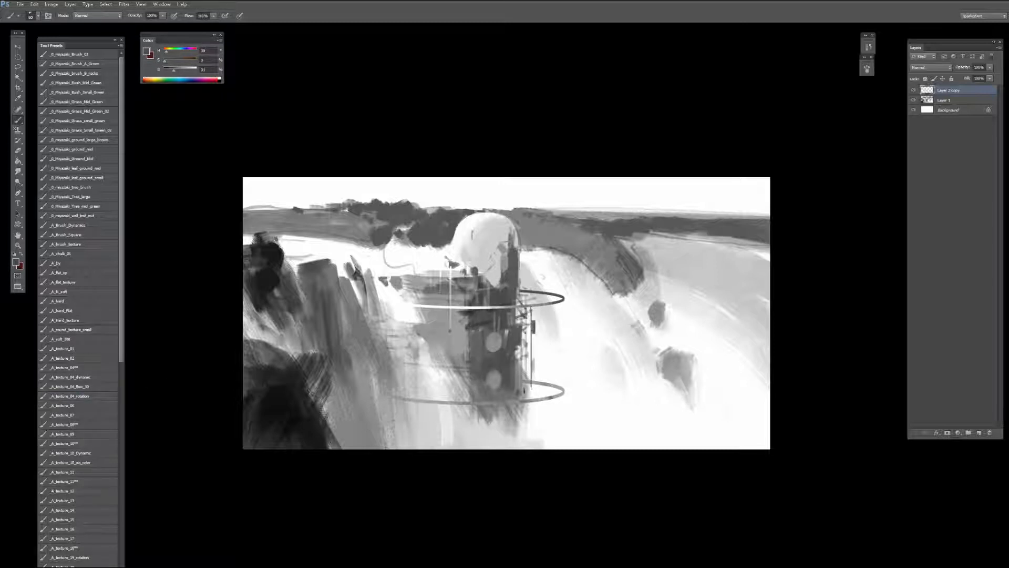
Step: Rework the thin strokes along the pillar's right edge with greys sampled from the pillar and the waterfall
{"action": "key", "text": "ctrl+z"}
{"action": "left_click", "coordinate": [516, 327], "text": "alt"}
{"action": "mouse_move", "coordinate": [528, 308]}
{"action": "left_mouse_down"}
{"action": "mouse_move", "coordinate": [528, 378]}
{"action": "mouse_move", "coordinate": [527, 310]}
{"action": "left_mouse_up"}
{"action": "key", "text": "ctrl+z"}
{"action": "key", "text": "ctrl+z"}
{"action": "left_click", "coordinate": [536, 381], "text": "alt"}
{"action": "mouse_move", "coordinate": [529, 377]}
{"action": "left_mouse_down"}
{"action": "mouse_move", "coordinate": [528, 310]}
{"action": "mouse_move", "coordinate": [503, 329]}
{"action": "mouse_move", "coordinate": [505, 409]}
{"action": "left_mouse_up"}
{"action": "left_click", "coordinate": [509, 322], "text": "alt"}
{"action": "key", "text": "ctrl+z"}
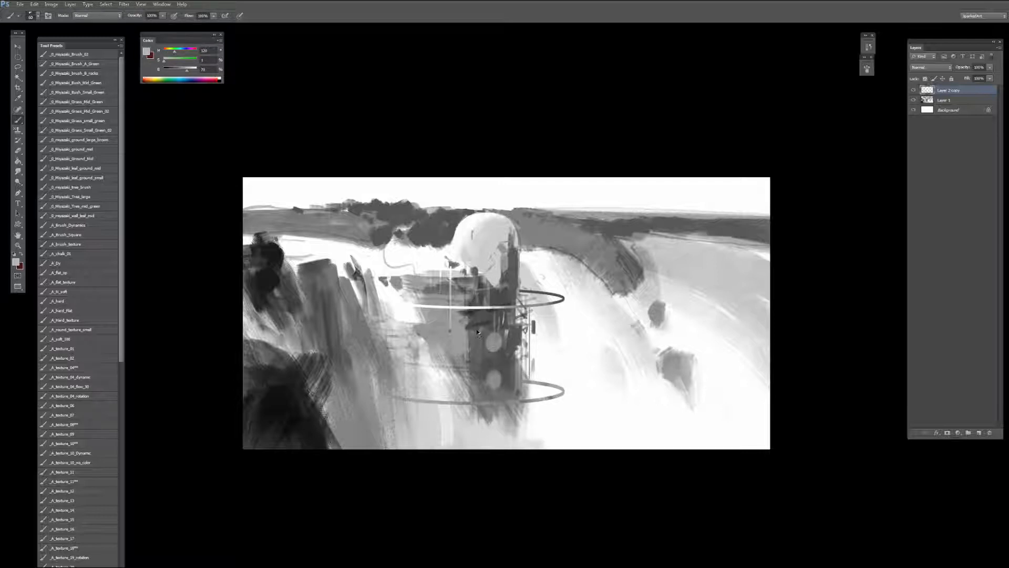
Step: Try two vertical grey strokes on the wall just left of the pillar, then undo them
{"action": "left_click", "coordinate": [482, 331], "text": "alt"}
{"action": "left_click_drag", "start_coordinate": [458, 333], "coordinate": [455, 373]}
{"action": "left_click_drag", "start_coordinate": [448, 336], "coordinate": [449, 377]}
{"action": "key", "text": "ctrl+alt+z"}
{"action": "key", "text": "ctrl+alt+z"}
Step: Even out the grey wall left of the pillar below the upper ring with sampled waterfall tones
{"action": "left_click", "coordinate": [466, 346], "text": "alt"}
{"action": "left_click", "coordinate": [431, 337], "text": "alt"}
{"action": "key", "text": "]"}
{"action": "key", "text": "["}
{"action": "left_click", "coordinate": [417, 322], "text": "alt"}
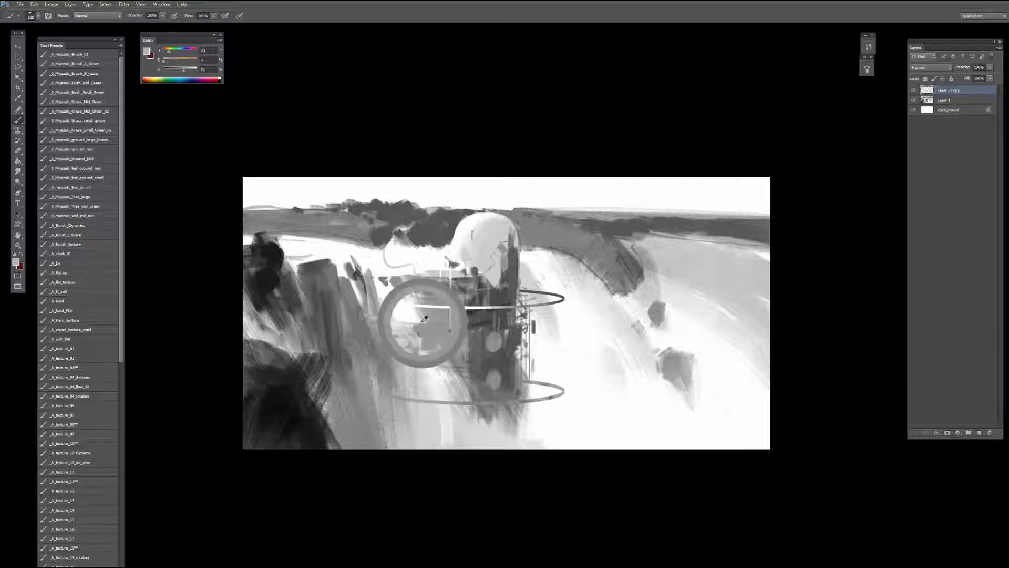
{"action": "key", "text": "["}
{"action": "key", "text": "["}
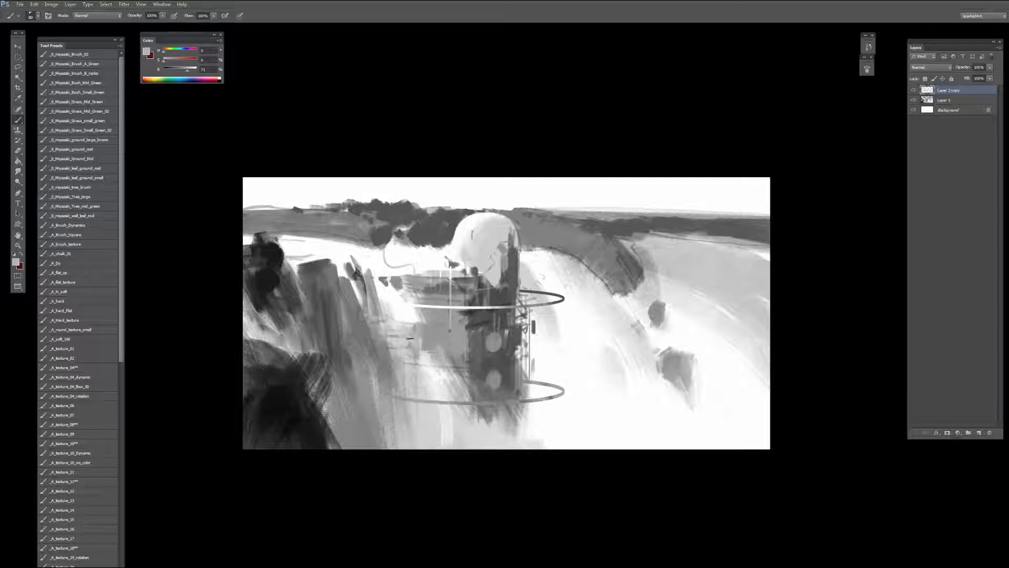
Step: Try light vertical strokes across the grey wall left of the pillar, then undo them
{"action": "mouse_move", "coordinate": [410, 338]}
{"action": "left_mouse_down"}
{"action": "mouse_move", "coordinate": [430, 322]}
{"action": "mouse_move", "coordinate": [430, 346]}
{"action": "left_mouse_up"}
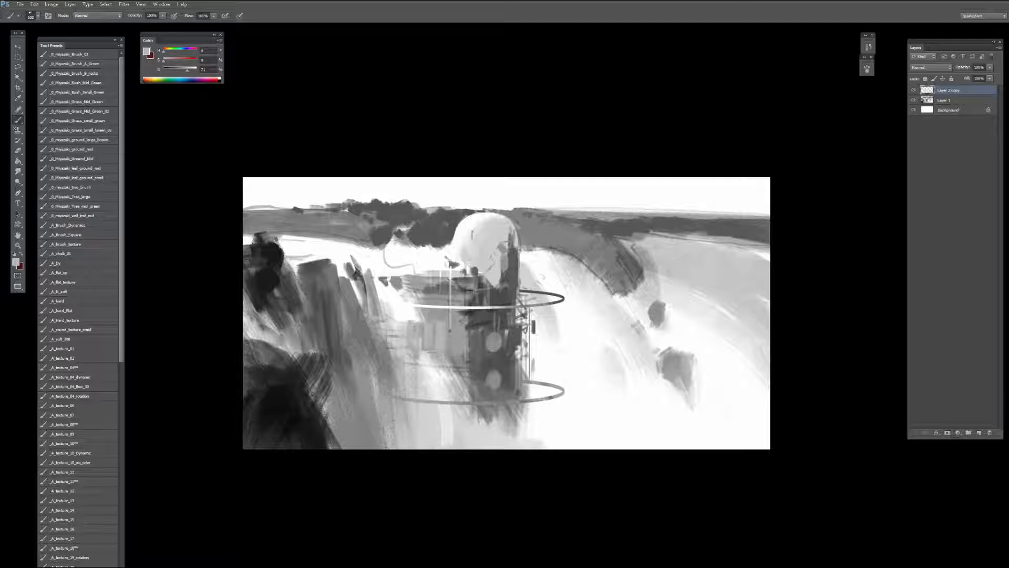
{"action": "key", "text": "ctrl+alt+z"}
{"action": "key", "text": "ctrl+alt+z"}
{"action": "key", "text": "ctrl+alt+z"}
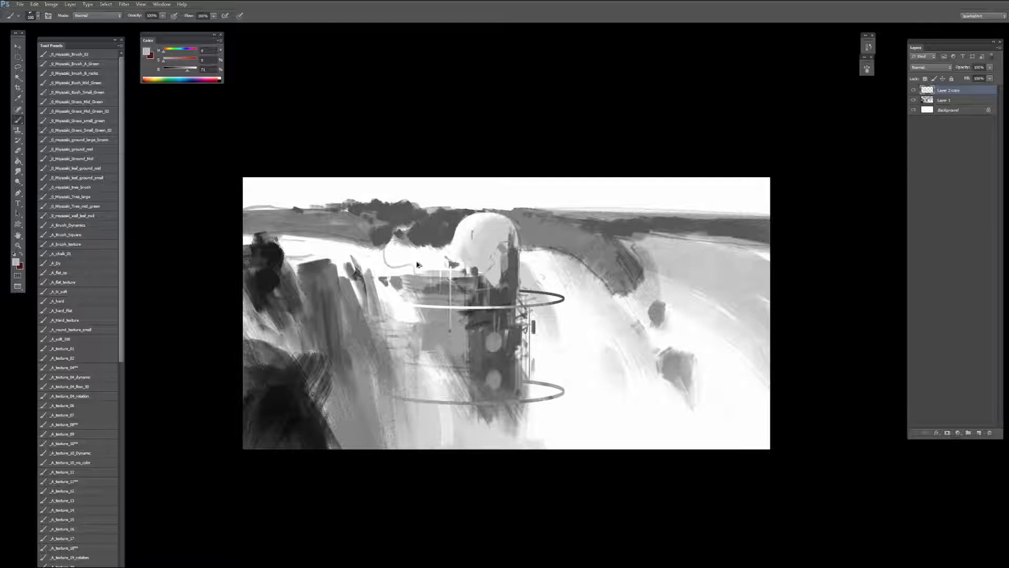
Step: Dab rows of small soft circles onto the grey wall left of the pillar using sampled light and mid greys
{"action": "left_click_drag", "start_coordinate": [425, 324], "coordinate": [427, 351]}
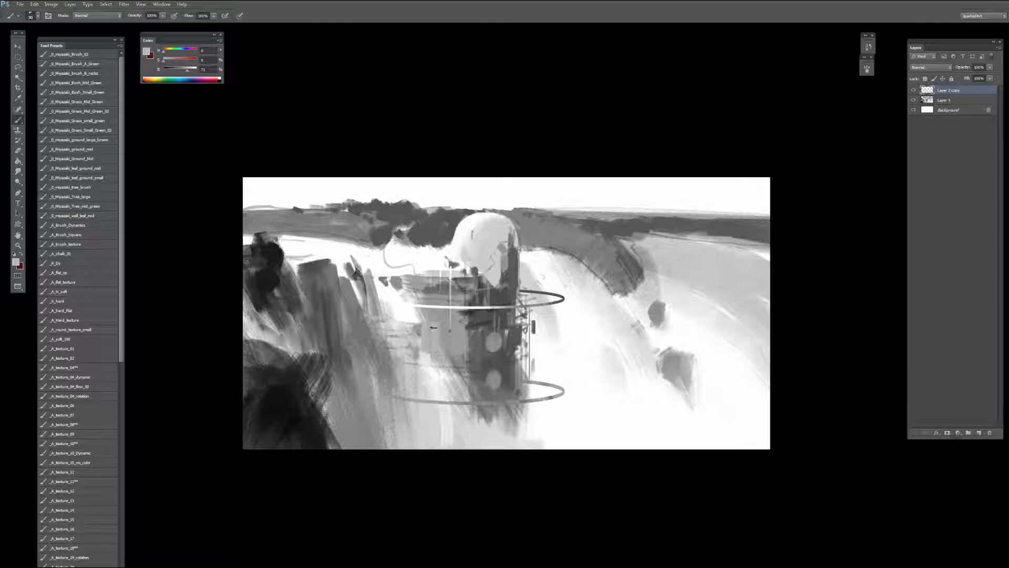
{"action": "left_click", "coordinate": [419, 321], "text": "alt"}
{"action": "left_click", "coordinate": [416, 320], "text": "alt"}
{"action": "left_click", "coordinate": [427, 327], "text": "alt"}
{"action": "left_click", "coordinate": [445, 329], "text": "alt"}
{"action": "left_click", "coordinate": [433, 329], "text": "alt"}
{"action": "left_click", "coordinate": [443, 336], "text": "alt"}
{"action": "left_click", "coordinate": [450, 320], "text": "alt"}
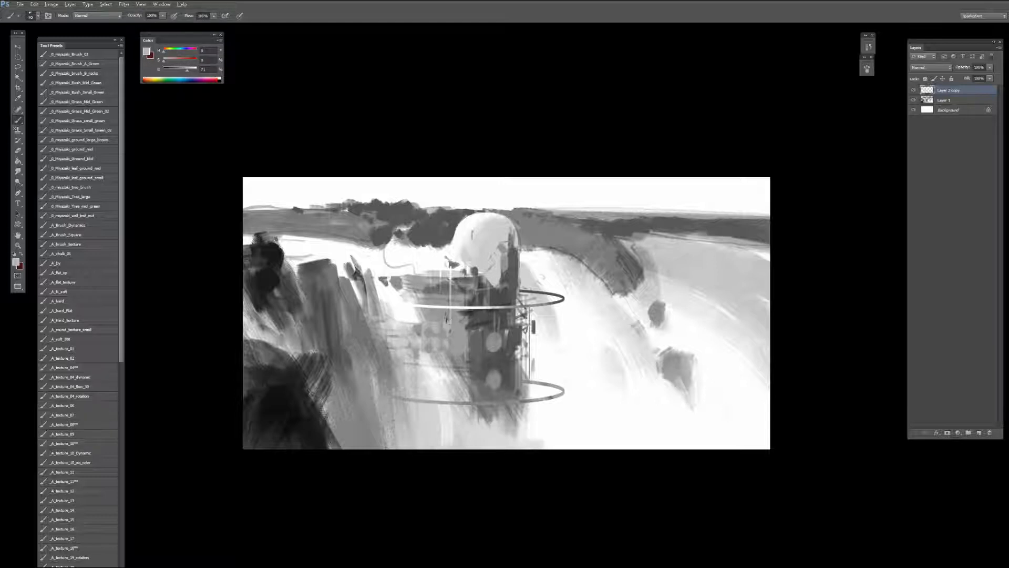
Step: Define the grey wall's left edge below the upper ring with a short white vertical stroke and sampled light tones
{"action": "left_click", "coordinate": [412, 307], "text": "alt"}
{"action": "left_click", "coordinate": [428, 315], "text": "alt"}
{"action": "left_click", "coordinate": [427, 317], "text": "alt"}
{"action": "left_click", "coordinate": [430, 315], "text": "alt"}
{"action": "left_click", "coordinate": [421, 316], "text": "alt"}
{"action": "left_click", "coordinate": [416, 317], "text": "alt"}
{"action": "left_click", "coordinate": [415, 313], "text": "alt"}
{"action": "key", "text": "bracketleft"}
{"action": "left_click", "coordinate": [400, 291], "text": "alt"}
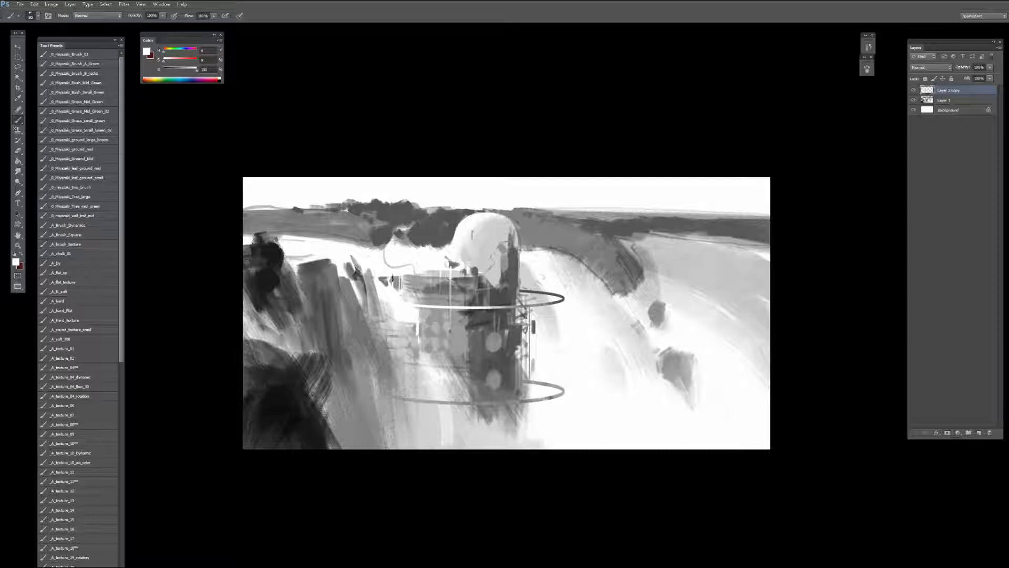
Step: Touch up the area around the platform's left end with sampled tones and a larger brush, undoing the last stroke
{"action": "left_click", "coordinate": [389, 277], "text": "alt"}
{"action": "key", "text": "bracketright"}
{"action": "key", "text": "bracketright"}
{"action": "key", "text": "bracketright"}
{"action": "left_click", "coordinate": [399, 268], "text": "alt"}
{"action": "key", "text": "bracketright"}
{"action": "key", "text": "bracketright"}
{"action": "left_click", "coordinate": [385, 283], "text": "alt"}
{"action": "key", "text": "ctrl+z"}
Step: Check which layer holds the rings and erase the lower ring around the pillar with a large eraser
{"action": "left_click", "coordinate": [913, 100]}
{"action": "left_click", "coordinate": [913, 100]}
{"action": "key", "text": "e"}
{"action": "key", "text": "bracketright"}
{"action": "key", "text": "bracketright"}
{"action": "key", "text": "bracketright"}
{"action": "key", "text": "bracketright"}
{"action": "key", "text": "bracketright"}
{"action": "key", "text": "bracketright"}
{"action": "key", "text": "bracketright"}
{"action": "key", "text": "bracketright"}
{"action": "key", "text": "bracketright"}
{"action": "key", "text": "bracketright"}
{"action": "key", "text": "bracketright"}
{"action": "key", "text": "bracketright"}
{"action": "left_click_drag", "start_coordinate": [395, 400], "coordinate": [559, 409]}
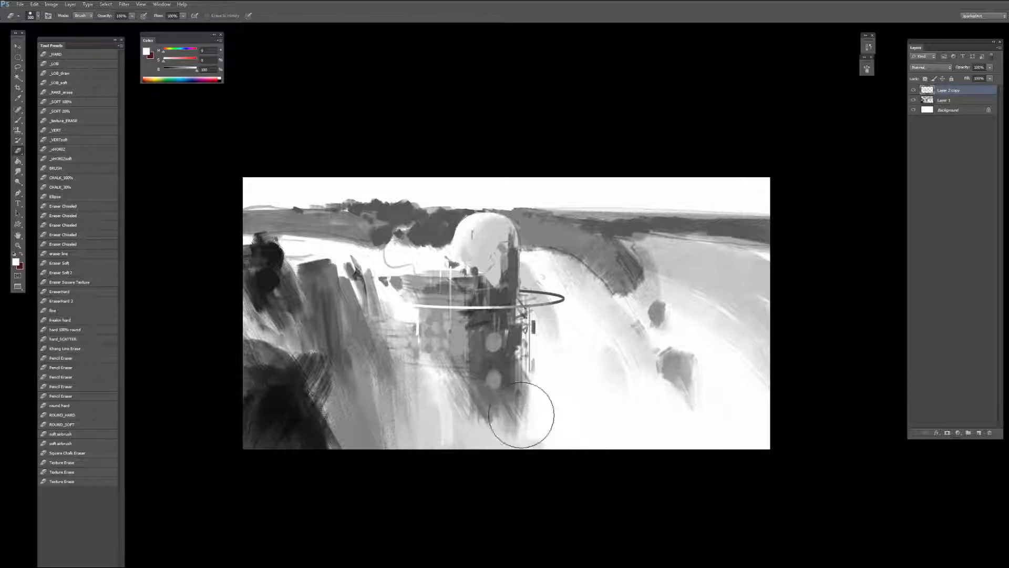
{"action": "key", "text": "bracketleft"}
{"action": "key", "text": "bracketleft"}
{"action": "key", "text": "bracketleft"}
{"action": "key", "text": "bracketleft"}
{"action": "key", "text": "bracketleft"}
{"action": "key", "text": "bracketleft"}
{"action": "key", "text": "bracketleft"}
Step: Examine the overall composition at a reduced size
{"action": "key", "text": "ctrl+minus"}
{"action": "key", "text": "ctrl+minus"}
{"action": "key", "text": "ctrl+minus"}
{"action": "key", "text": "ctrl+minus"}
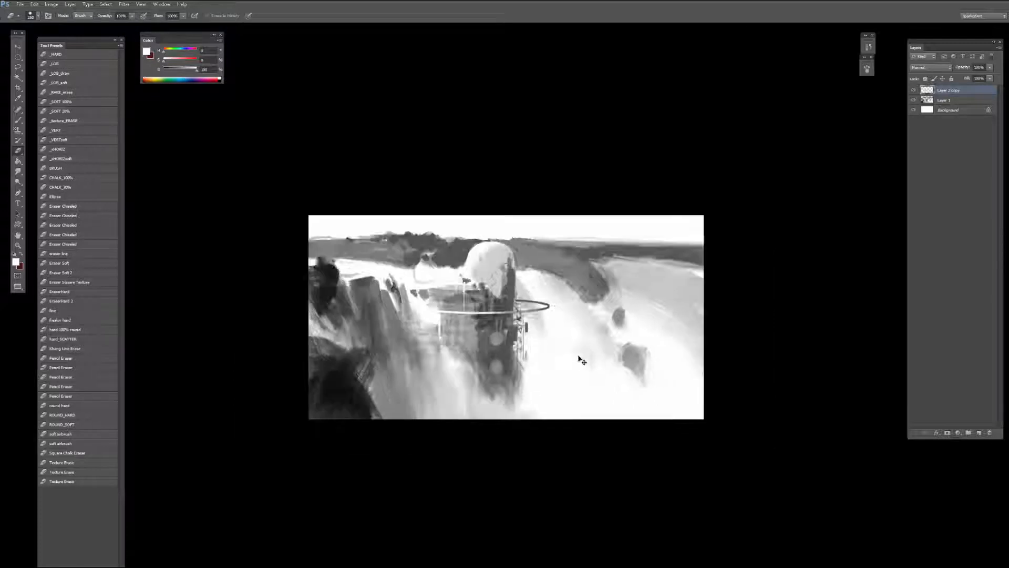
{"action": "key", "text": "ctrl+plus"}
{"action": "key", "text": "ctrl+plus"}
{"action": "key", "text": "ctrl+plus"}
{"action": "key", "text": "ctrl+plus"}
Step: Set the Smudge tool to a larger brush and merge the ring layer with Layer 1
{"action": "key", "text": "b"}
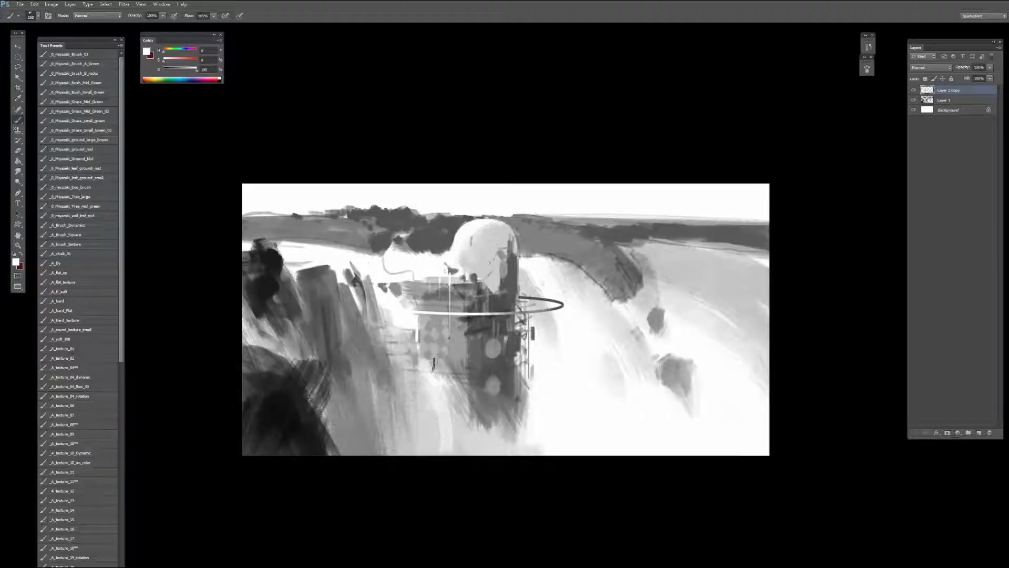
{"action": "left_click", "coordinate": [423, 366], "text": "alt"}
{"action": "key", "text": "bracketleft"}
{"action": "key", "text": "r"}
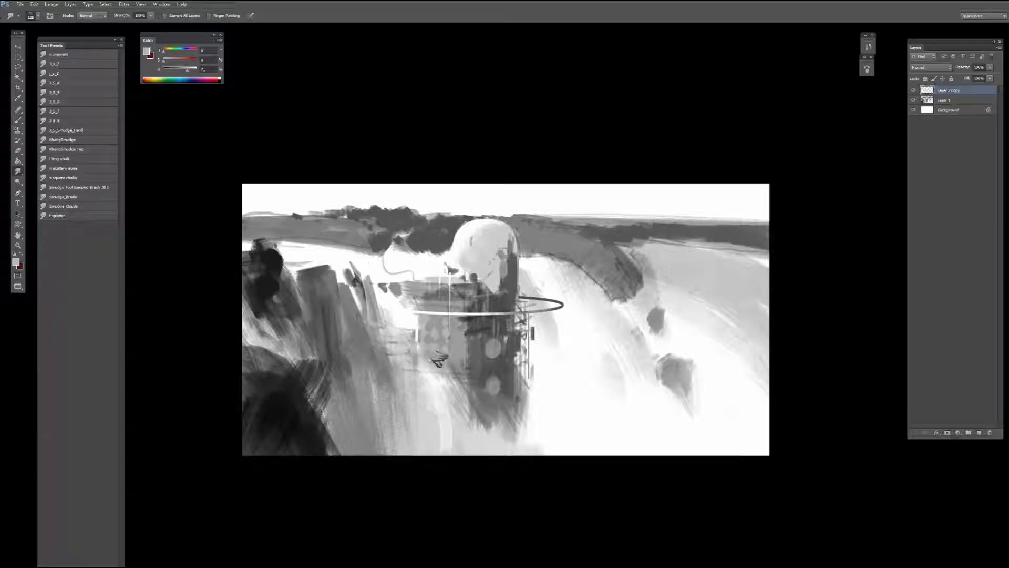
{"action": "key", "text": "bracketright"}
{"action": "key", "text": "bracketright"}
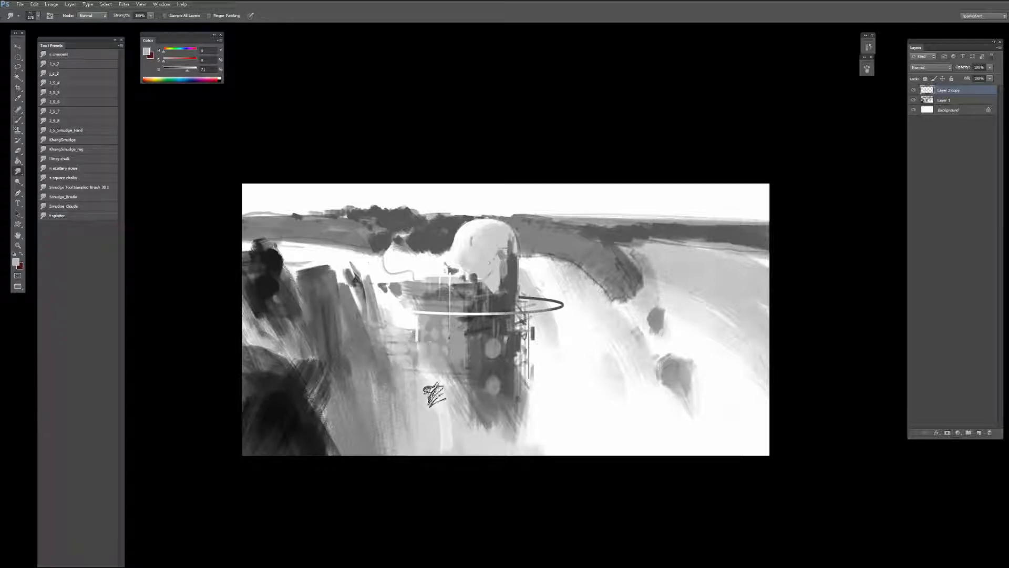
{"action": "left_click", "coordinate": [946, 101], "text": "shift"}
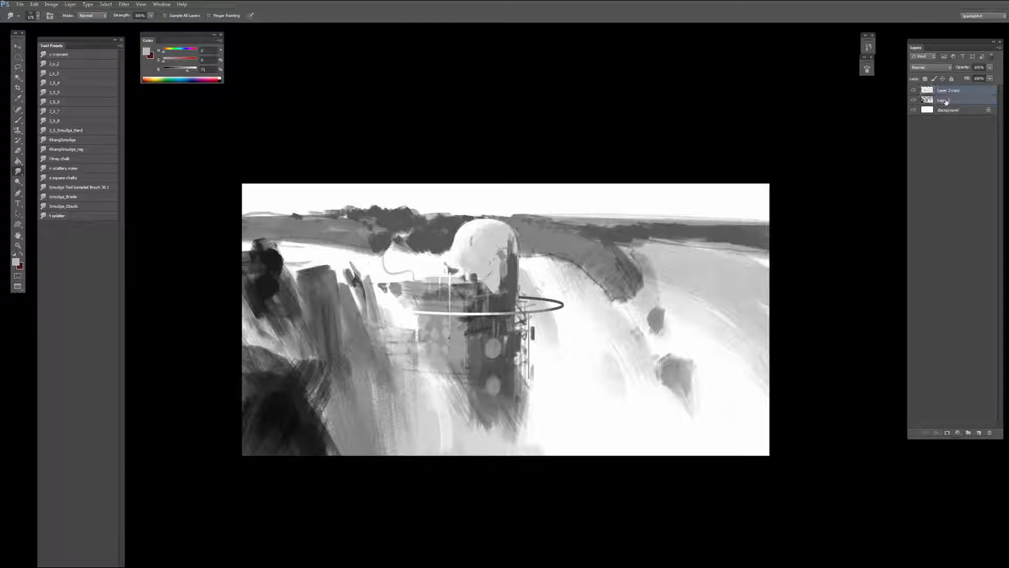
{"action": "key", "text": "ctrl+e"}
{"action": "left_click_drag", "start_coordinate": [509, 161], "coordinate": [512, 155]}
{"action": "key", "text": "b"}
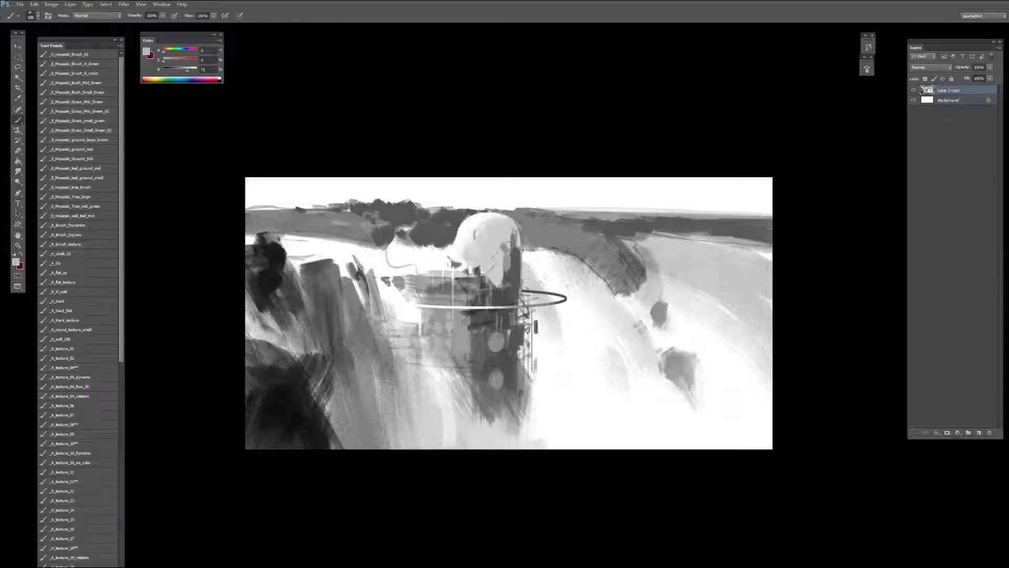
{"action": "left_click_drag", "start_coordinate": [541, 328], "coordinate": [538, 325]}
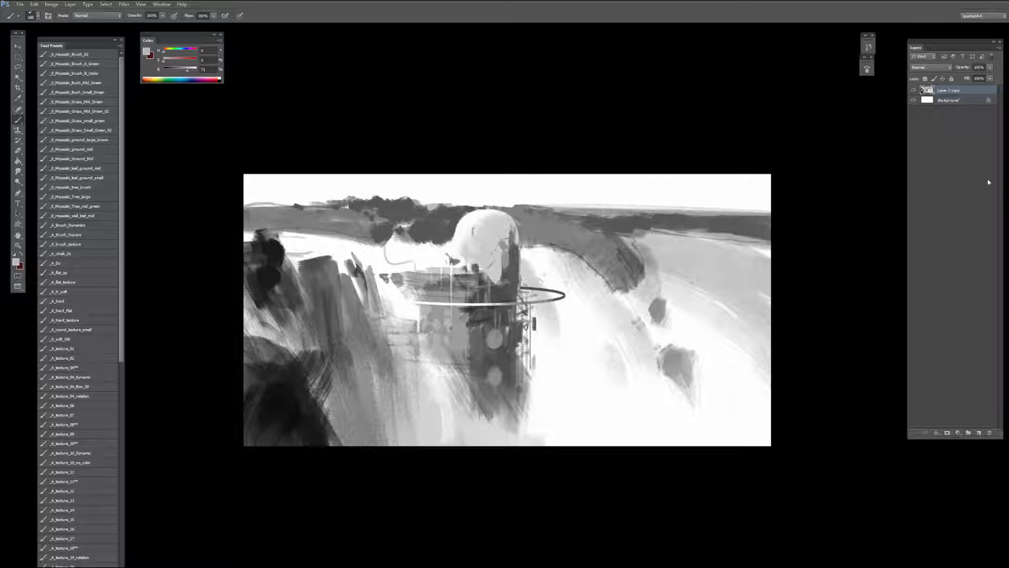
Step: Add a new layer in Overlay mode and choose a scattered texture brush with a dark green colour
{"action": "key", "text": "v"}
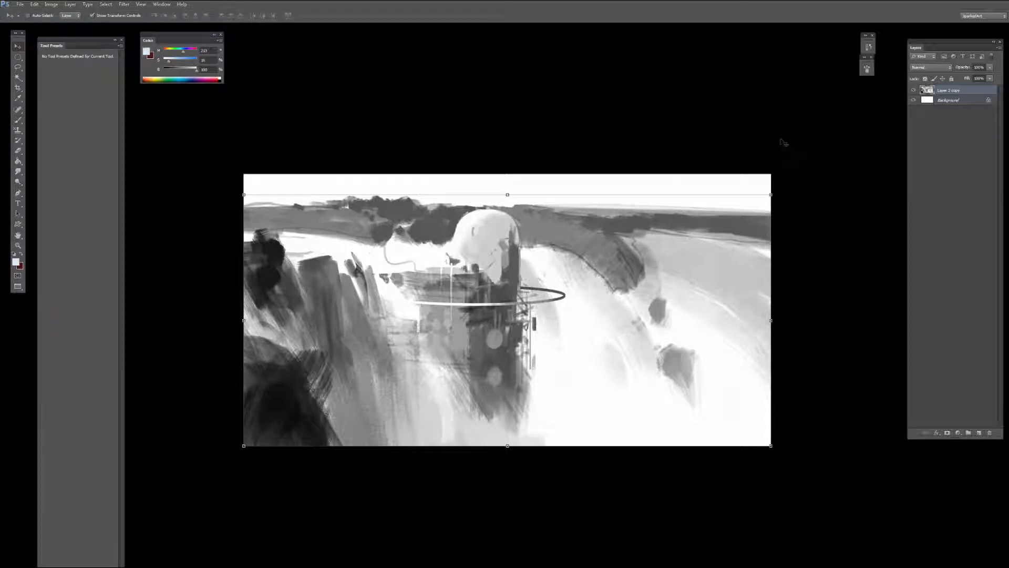
{"action": "key", "text": "b"}
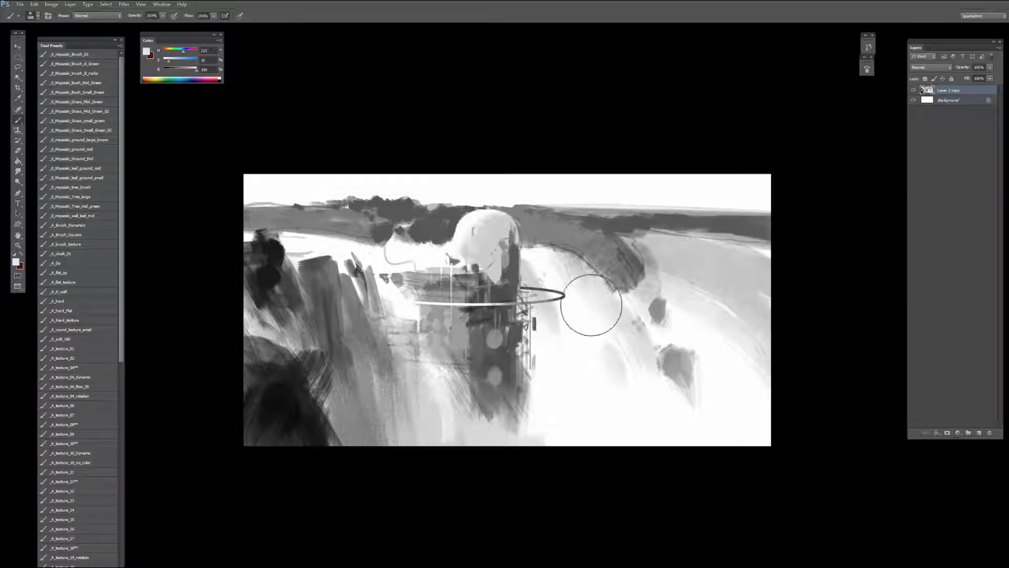
{"action": "left_click", "coordinate": [979, 433]}
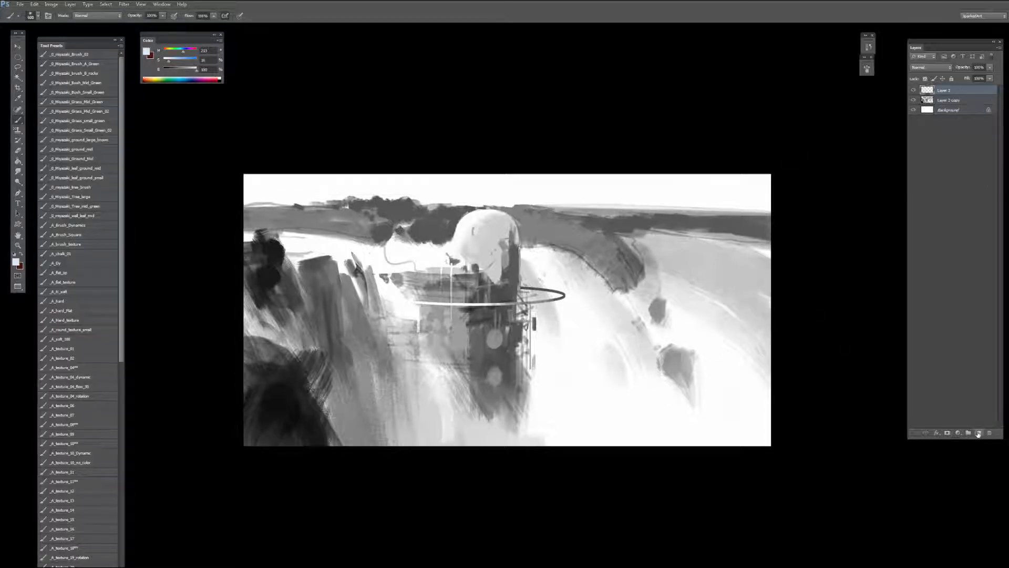
{"action": "left_click", "coordinate": [69, 558]}
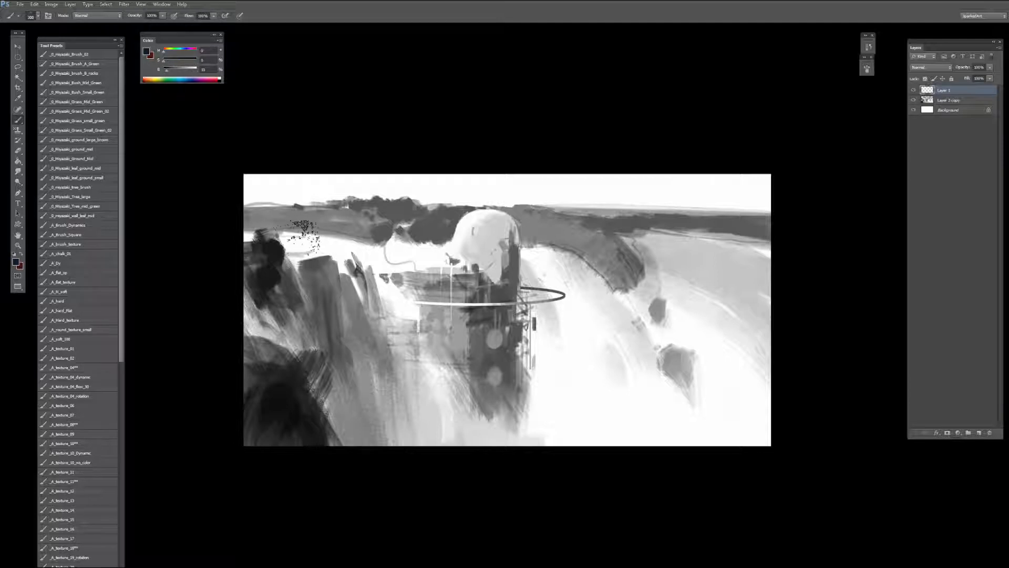
{"action": "left_click", "coordinate": [77, 92]}
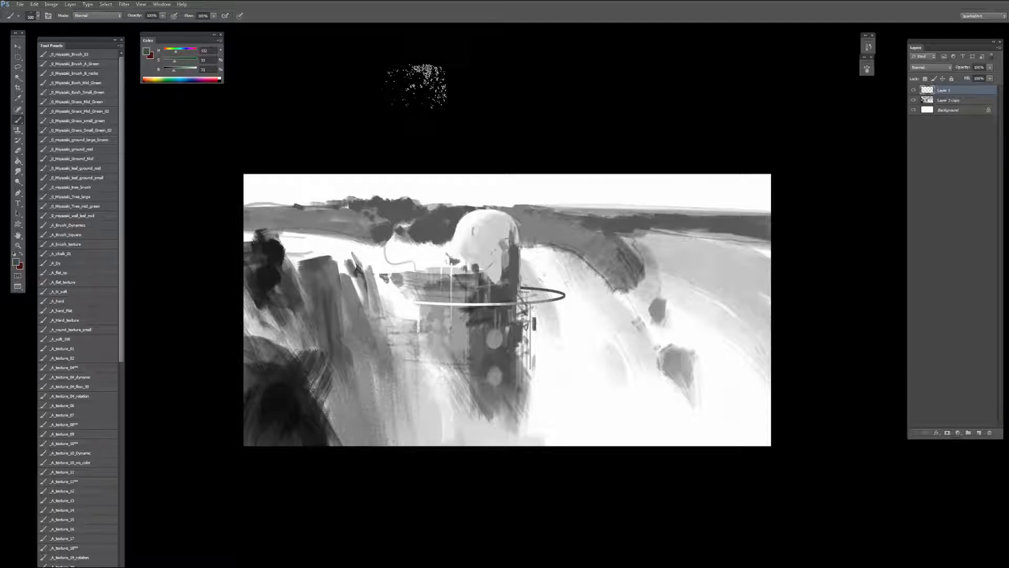
{"action": "left_click", "coordinate": [930, 68]}
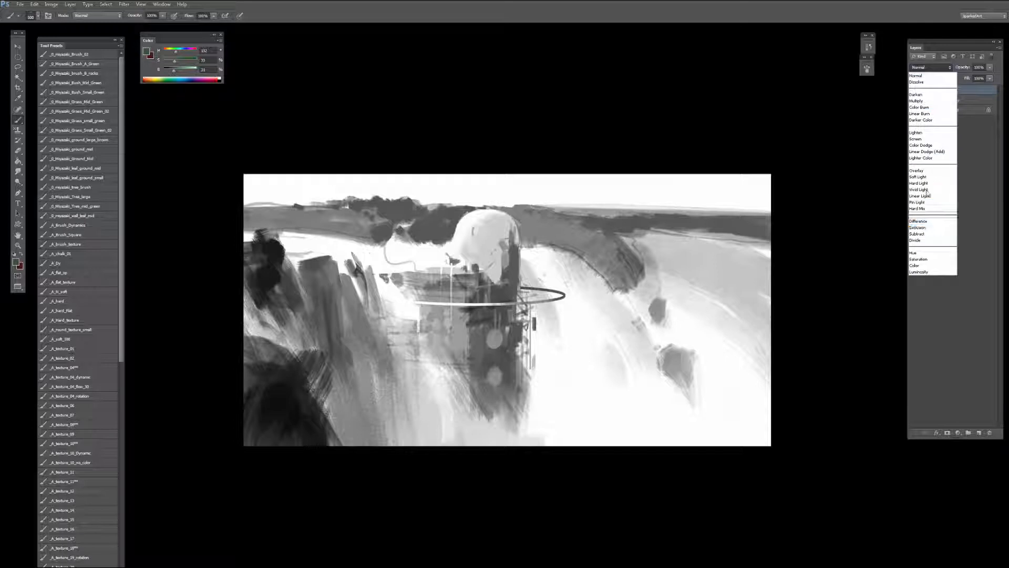
{"action": "left_click", "coordinate": [928, 170]}
Step: Tint the distant land and cliff edge right of the pillar dark green
{"action": "key", "text": "bracketleft"}
{"action": "mouse_move", "coordinate": [538, 220]}
{"action": "left_mouse_down"}
{"action": "mouse_move", "coordinate": [586, 232]}
{"action": "mouse_move", "coordinate": [584, 222]}
{"action": "mouse_move", "coordinate": [543, 212]}
{"action": "mouse_move", "coordinate": [531, 237]}
{"action": "mouse_move", "coordinate": [598, 251]}
{"action": "mouse_move", "coordinate": [610, 232]}
{"action": "mouse_move", "coordinate": [612, 260]}
{"action": "mouse_move", "coordinate": [628, 268]}
{"action": "mouse_move", "coordinate": [608, 264]}
{"action": "mouse_move", "coordinate": [612, 275]}
{"action": "mouse_move", "coordinate": [626, 279]}
{"action": "mouse_move", "coordinate": [627, 259]}
{"action": "mouse_move", "coordinate": [593, 224]}
{"action": "mouse_move", "coordinate": [627, 221]}
{"action": "mouse_move", "coordinate": [592, 218]}
{"action": "mouse_move", "coordinate": [749, 221]}
{"action": "left_mouse_up"}
{"action": "key", "text": "bracketleft"}
{"action": "key", "text": "bracketleft"}
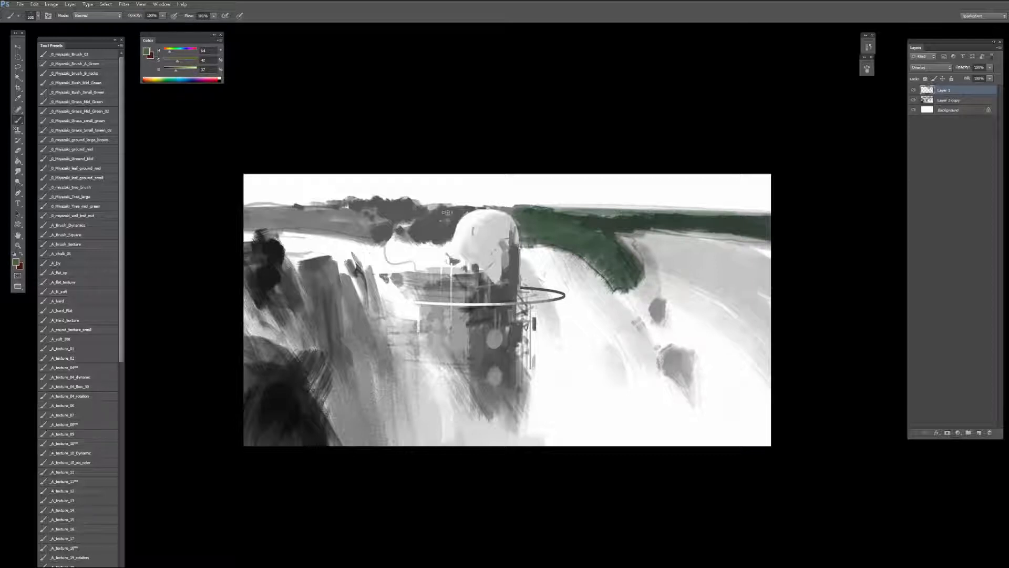
Step: Tint the tree-lined land left of the pillar with olive and brownish green
{"action": "left_click_drag", "start_coordinate": [385, 207], "coordinate": [245, 215]}
{"action": "key", "text": "["}
{"action": "key", "text": "["}
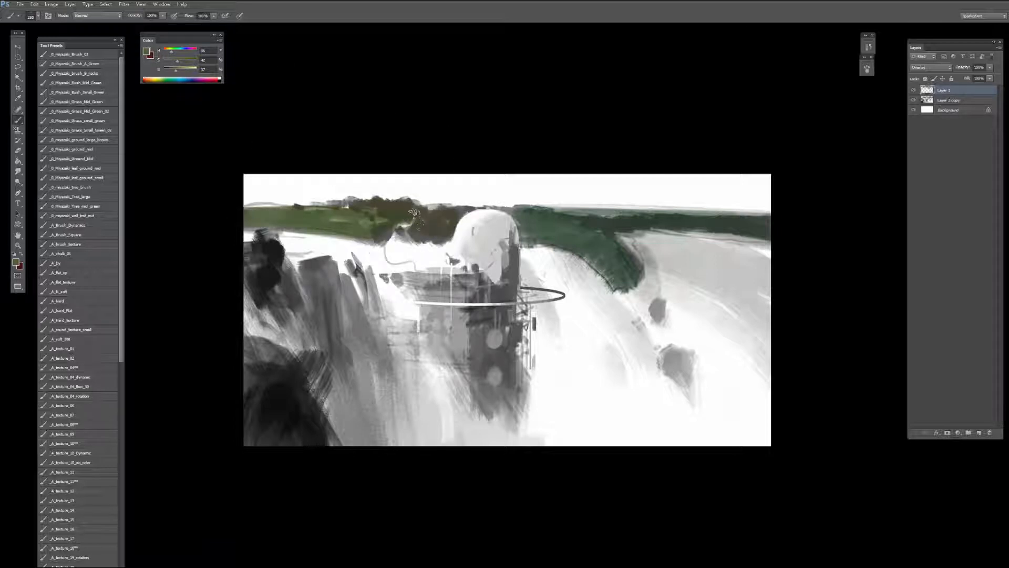
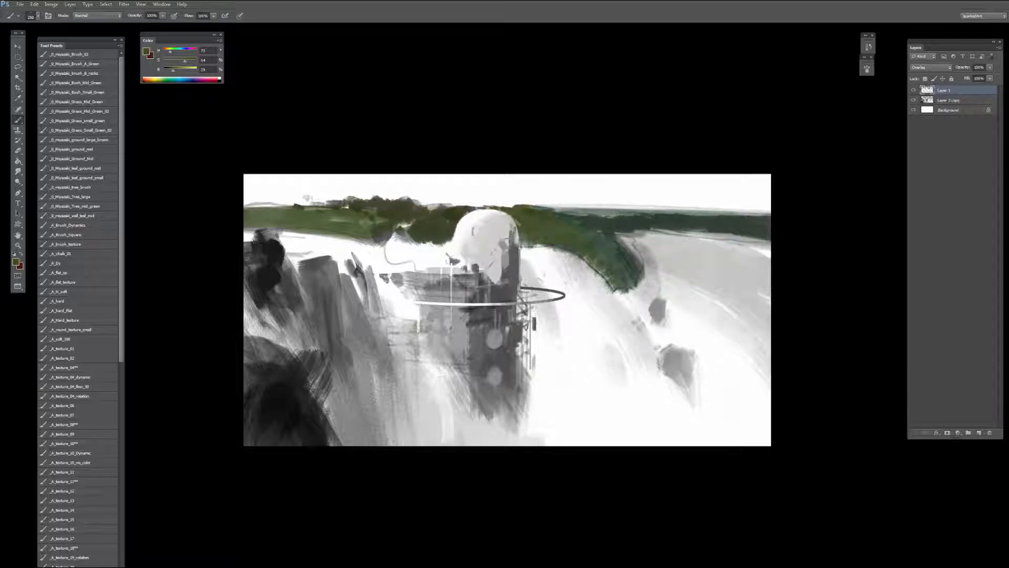
Step: Tint the left cliff rocks and the dark foreground mass with olive green
{"action": "mouse_move", "coordinate": [284, 258]}
{"action": "left_mouse_down"}
{"action": "mouse_move", "coordinate": [271, 280]}
{"action": "mouse_move", "coordinate": [248, 247]}
{"action": "mouse_move", "coordinate": [294, 315]}
{"action": "left_mouse_up"}
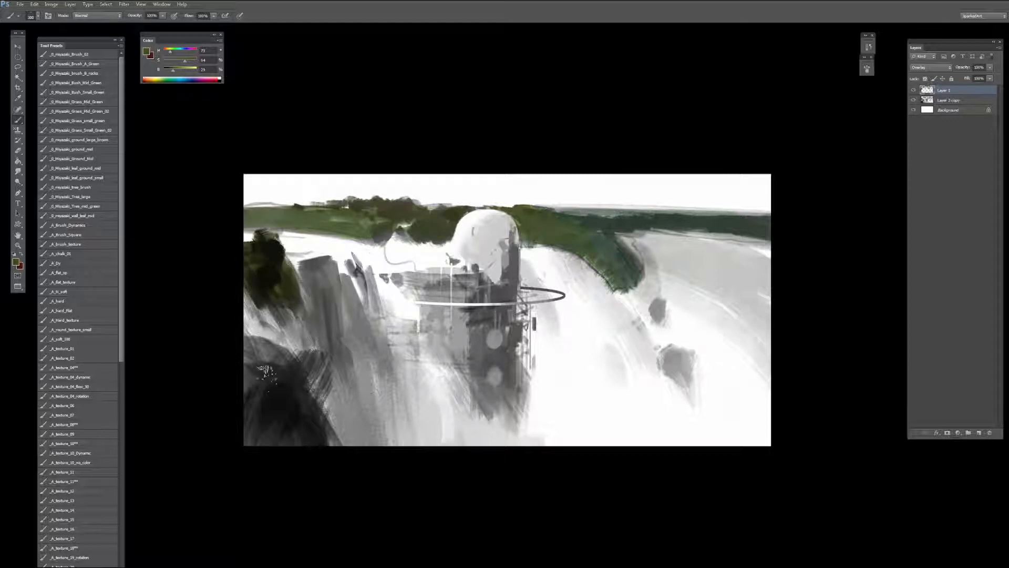
{"action": "mouse_move", "coordinate": [245, 369]}
{"action": "left_mouse_down"}
{"action": "mouse_move", "coordinate": [285, 453]}
{"action": "mouse_move", "coordinate": [308, 371]}
{"action": "mouse_move", "coordinate": [314, 436]}
{"action": "left_mouse_up"}
{"action": "key", "text": "bracketleft"}
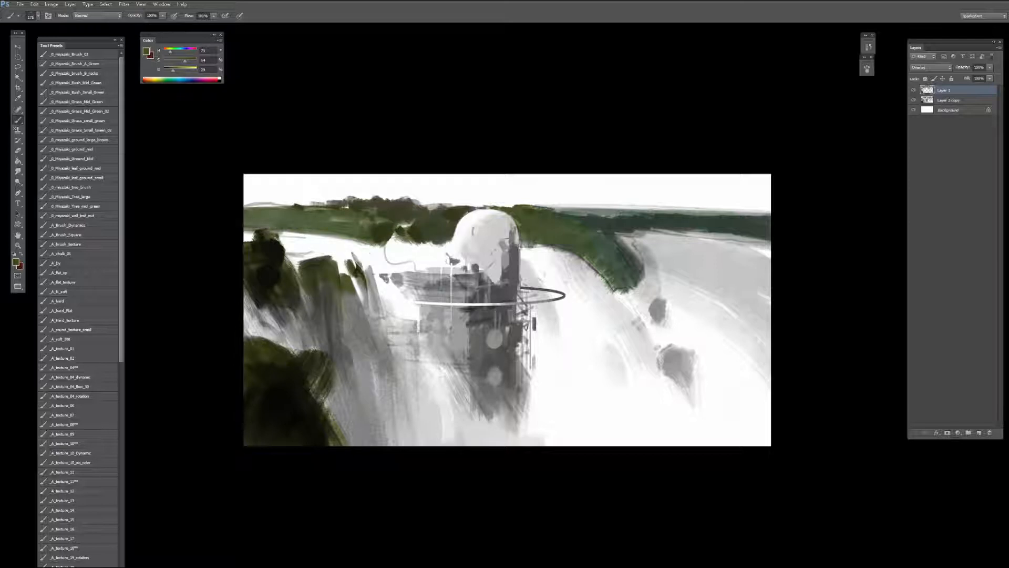
Step: Tint the two rocks in the right waterfall with green sampled from the distant land, undoing a first olive stroke
{"action": "key", "text": "bracketleft"}
{"action": "key", "text": "bracketleft"}
{"action": "left_click_drag", "start_coordinate": [616, 237], "coordinate": [661, 319]}
{"action": "key", "text": "ctrl+z"}
{"action": "left_click", "coordinate": [689, 214], "text": "alt"}
{"action": "left_click_drag", "start_coordinate": [669, 316], "coordinate": [662, 302]}
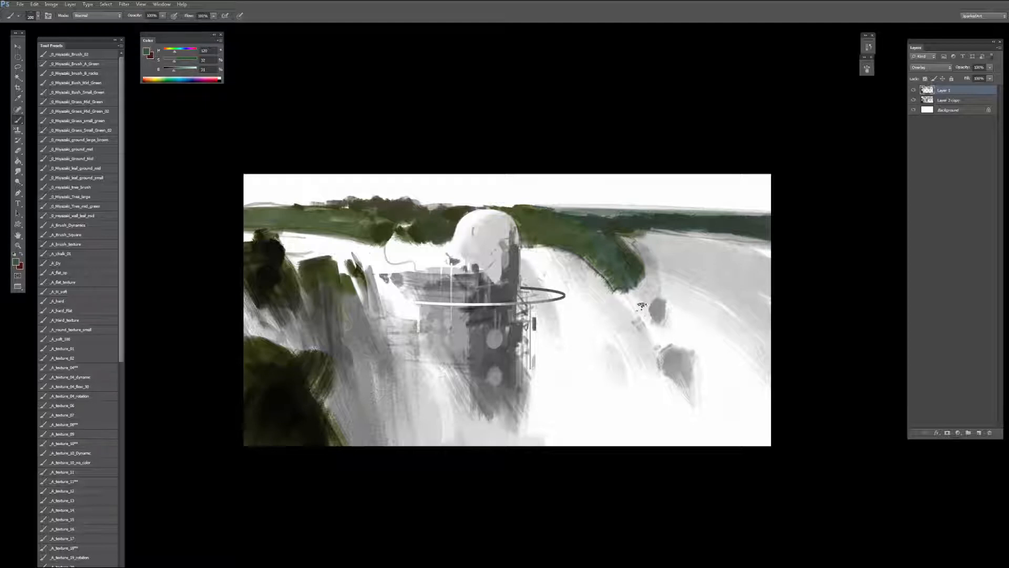
{"action": "left_click_drag", "start_coordinate": [668, 370], "coordinate": [681, 358]}
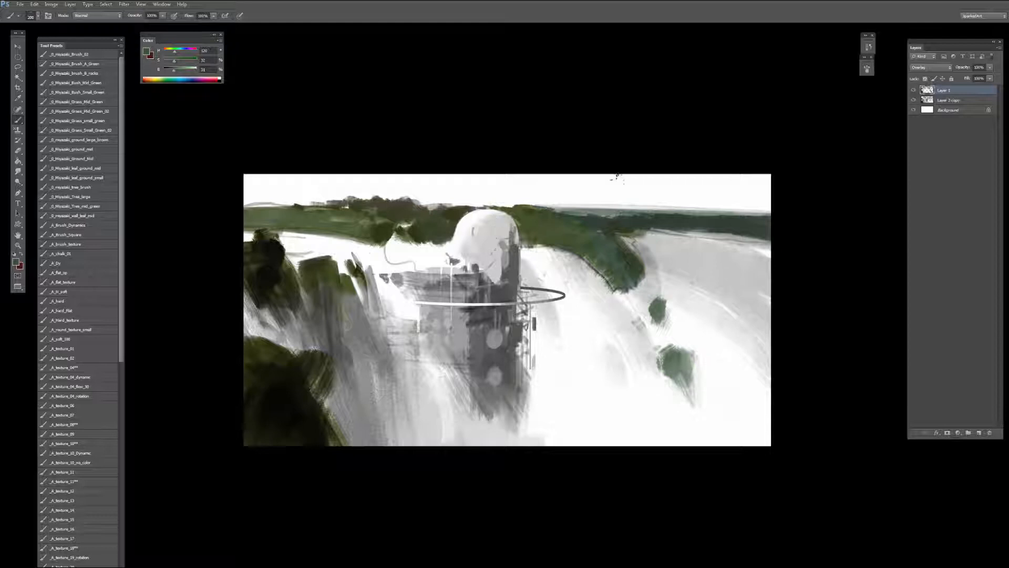
Step: Add a new layer directly above Layer 2 copy and set its blending mode to Multiply
{"action": "left_click", "coordinate": [948, 100]}
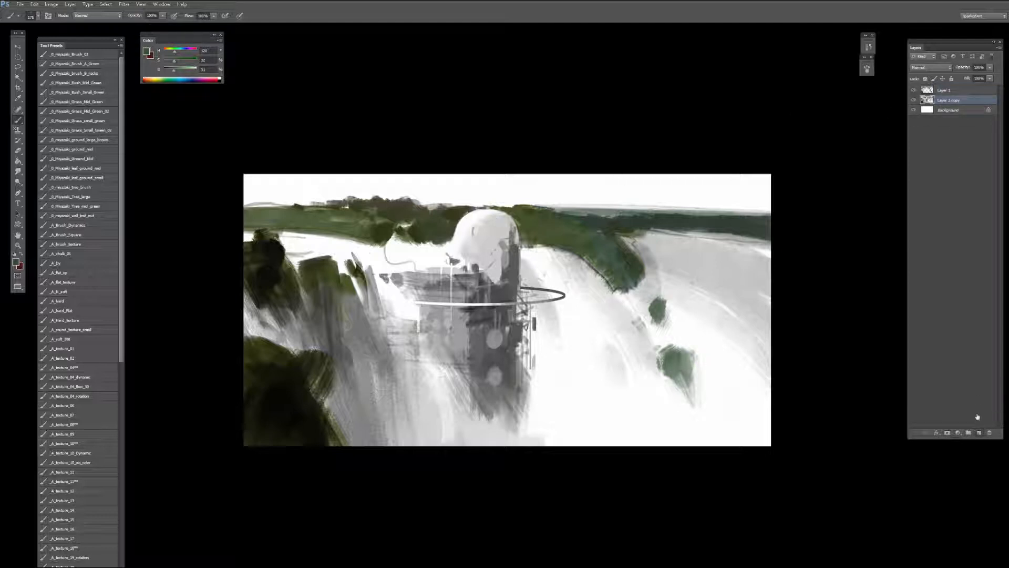
{"action": "left_click", "coordinate": [979, 433]}
{"action": "left_click", "coordinate": [930, 68]}
{"action": "left_click", "coordinate": [924, 103]}
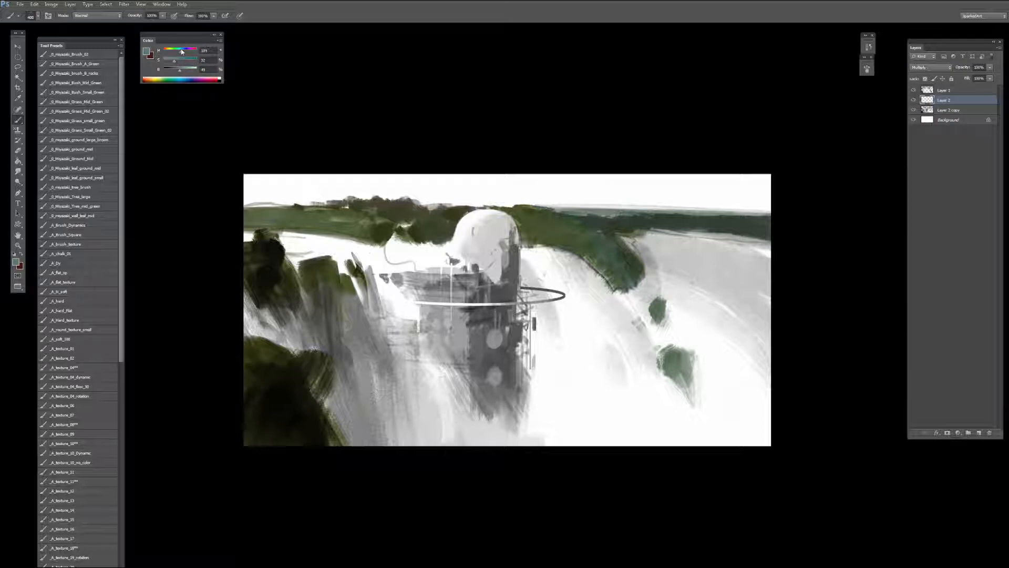
Step: Tint the lower-left waterfall with a teal blue-grey using an enlarged texture brush on the Multiply layer
{"action": "left_click_drag", "start_coordinate": [181, 51], "coordinate": [180, 51]}
{"action": "key", "text": "bracketright"}
{"action": "key", "text": "bracketright"}
{"action": "key", "text": "bracketright"}
{"action": "key", "text": "bracketright"}
{"action": "key", "text": "bracketright"}
{"action": "mouse_move", "coordinate": [341, 336]}
{"action": "left_mouse_down"}
{"action": "mouse_move", "coordinate": [372, 475]}
{"action": "mouse_move", "coordinate": [318, 332]}
{"action": "mouse_move", "coordinate": [416, 468]}
{"action": "mouse_move", "coordinate": [405, 475]}
{"action": "mouse_move", "coordinate": [453, 463]}
{"action": "left_mouse_up"}
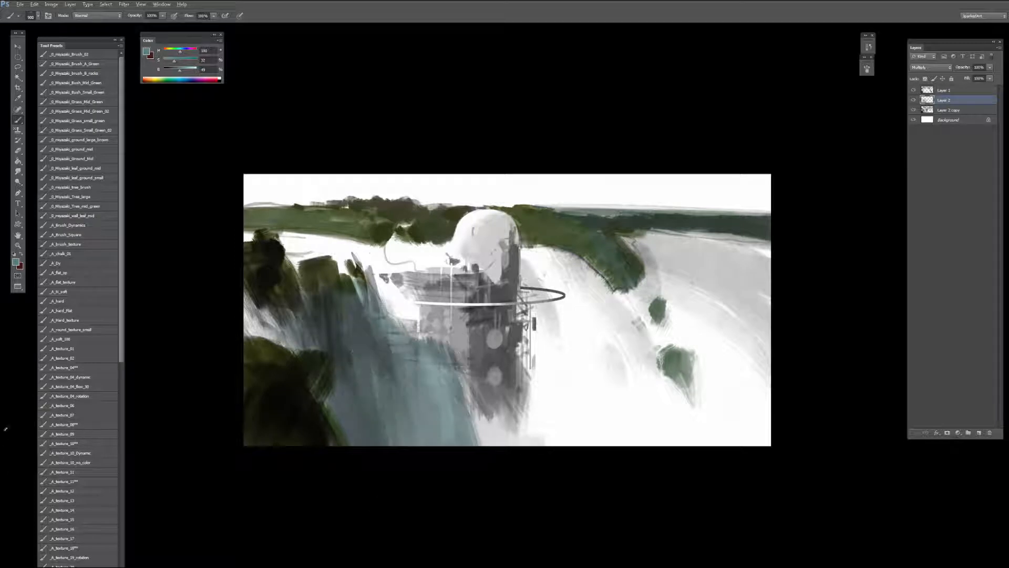
Step: Recolour the lower-left waterfall tint to a paler violet-blue with transparent pixels locked, and unlock them when done
{"action": "key", "text": "slash"}
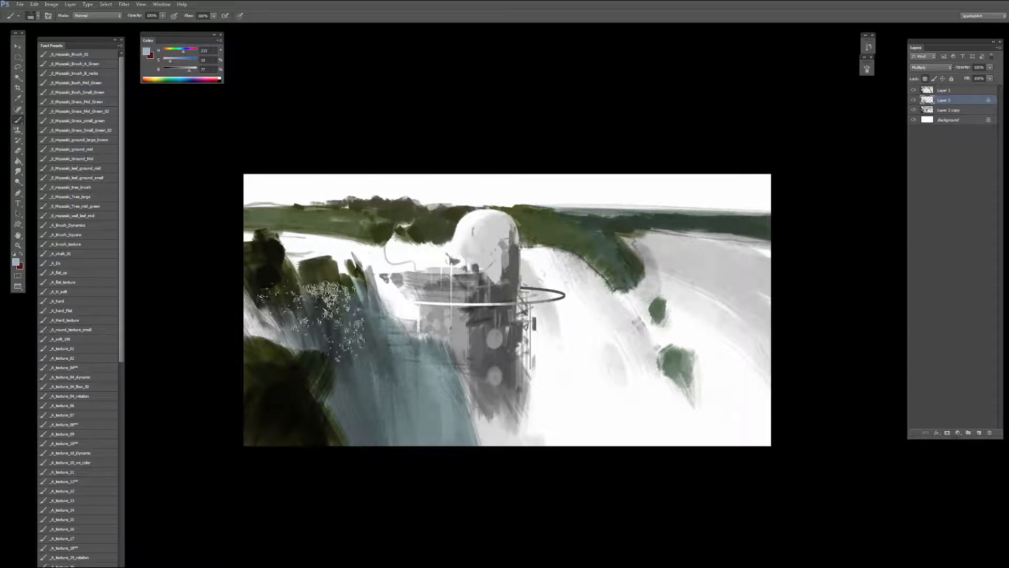
{"action": "left_click_drag", "start_coordinate": [363, 305], "coordinate": [414, 510]}
{"action": "left_click_drag", "start_coordinate": [339, 263], "coordinate": [460, 470]}
{"action": "left_click_drag", "start_coordinate": [386, 326], "coordinate": [462, 462]}
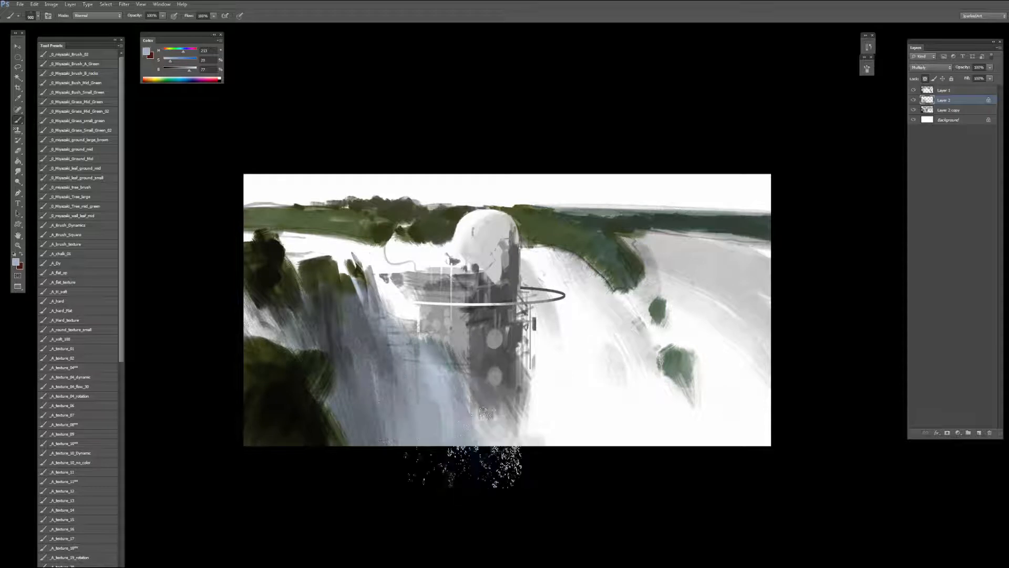
{"action": "left_click_drag", "start_coordinate": [421, 352], "coordinate": [473, 465]}
{"action": "key", "text": "slash"}
Step: Extend the pale blue tint with a smaller brush over the water streams between the left cliff rocks
{"action": "key", "text": "bracketleft"}
{"action": "key", "text": "bracketleft"}
{"action": "key", "text": "bracketleft"}
{"action": "key", "text": "bracketleft"}
{"action": "key", "text": "bracketleft"}
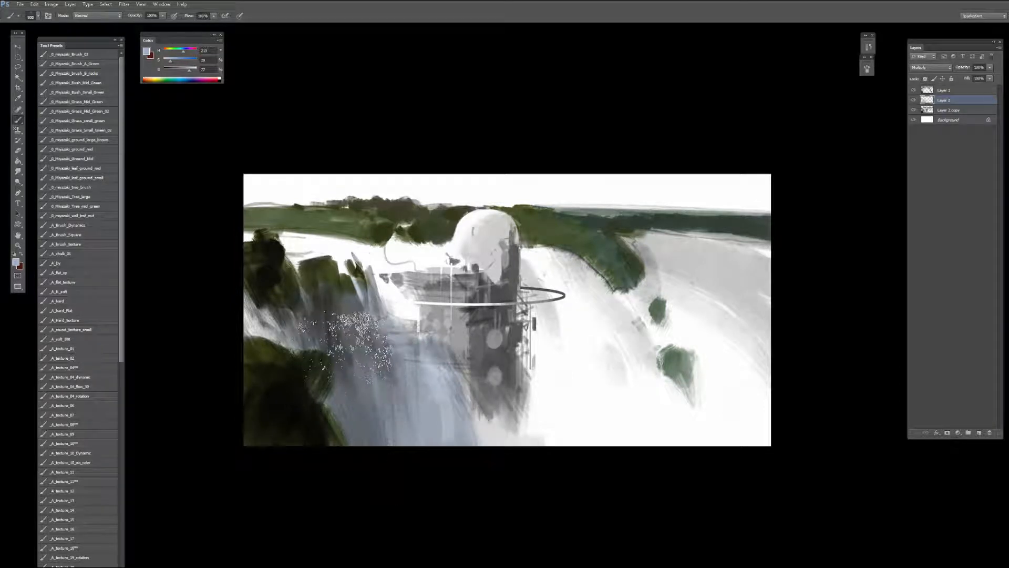
{"action": "mouse_move", "coordinate": [353, 333]}
{"action": "left_mouse_down"}
{"action": "mouse_move", "coordinate": [257, 312]}
{"action": "mouse_move", "coordinate": [272, 331]}
{"action": "mouse_move", "coordinate": [257, 318]}
{"action": "left_mouse_up"}
{"action": "right_click", "coordinate": [228, 293]}
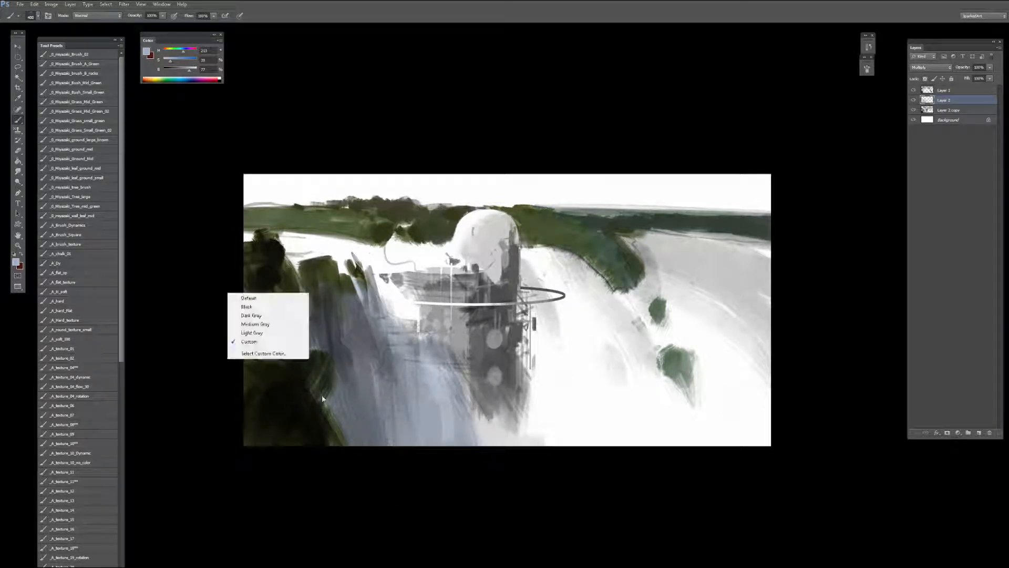
{"action": "left_click", "coordinate": [322, 398]}
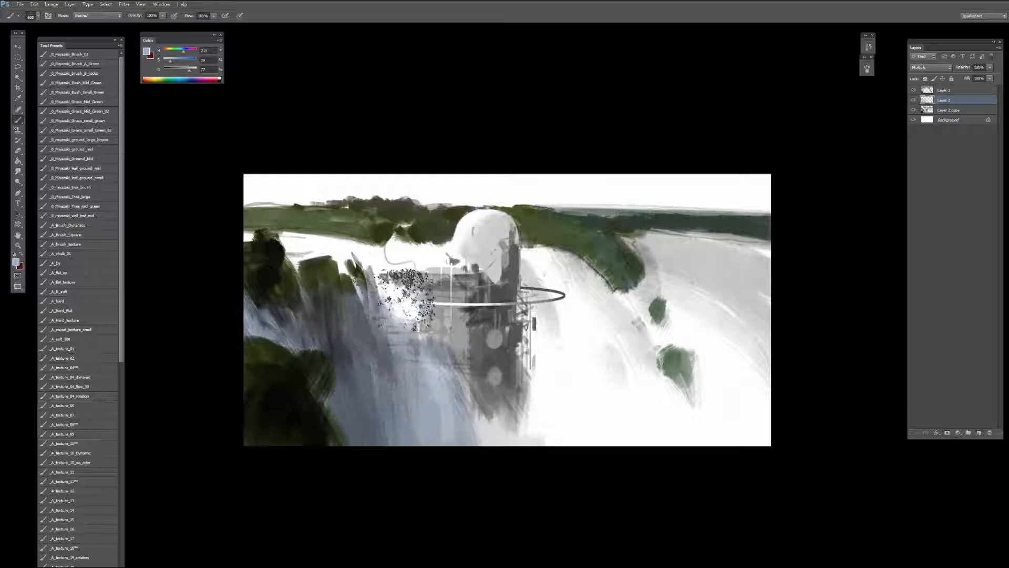
Step: Tint the waterfall around and to the right of the pillar with the same pale blue using a larger brush
{"action": "key", "text": "bracketright"}
{"action": "key", "text": "bracketright"}
{"action": "key", "text": "bracketright"}
{"action": "mouse_move", "coordinate": [423, 315]}
{"action": "left_mouse_down"}
{"action": "mouse_move", "coordinate": [498, 431]}
{"action": "mouse_move", "coordinate": [519, 422]}
{"action": "mouse_move", "coordinate": [543, 433]}
{"action": "mouse_move", "coordinate": [538, 396]}
{"action": "mouse_move", "coordinate": [554, 371]}
{"action": "mouse_move", "coordinate": [585, 437]}
{"action": "mouse_move", "coordinate": [599, 432]}
{"action": "mouse_move", "coordinate": [580, 327]}
{"action": "mouse_move", "coordinate": [616, 427]}
{"action": "mouse_move", "coordinate": [597, 318]}
{"action": "mouse_move", "coordinate": [567, 272]}
{"action": "mouse_move", "coordinate": [582, 272]}
{"action": "mouse_move", "coordinate": [636, 425]}
{"action": "mouse_move", "coordinate": [573, 272]}
{"action": "mouse_move", "coordinate": [673, 424]}
{"action": "mouse_move", "coordinate": [688, 390]}
{"action": "mouse_move", "coordinate": [702, 433]}
{"action": "mouse_move", "coordinate": [694, 344]}
{"action": "mouse_move", "coordinate": [668, 252]}
{"action": "mouse_move", "coordinate": [722, 393]}
{"action": "mouse_move", "coordinate": [751, 405]}
{"action": "mouse_move", "coordinate": [749, 272]}
{"action": "mouse_move", "coordinate": [682, 249]}
{"action": "mouse_move", "coordinate": [751, 254]}
{"action": "mouse_move", "coordinate": [751, 433]}
{"action": "mouse_move", "coordinate": [593, 424]}
{"action": "mouse_move", "coordinate": [664, 296]}
{"action": "left_mouse_up"}
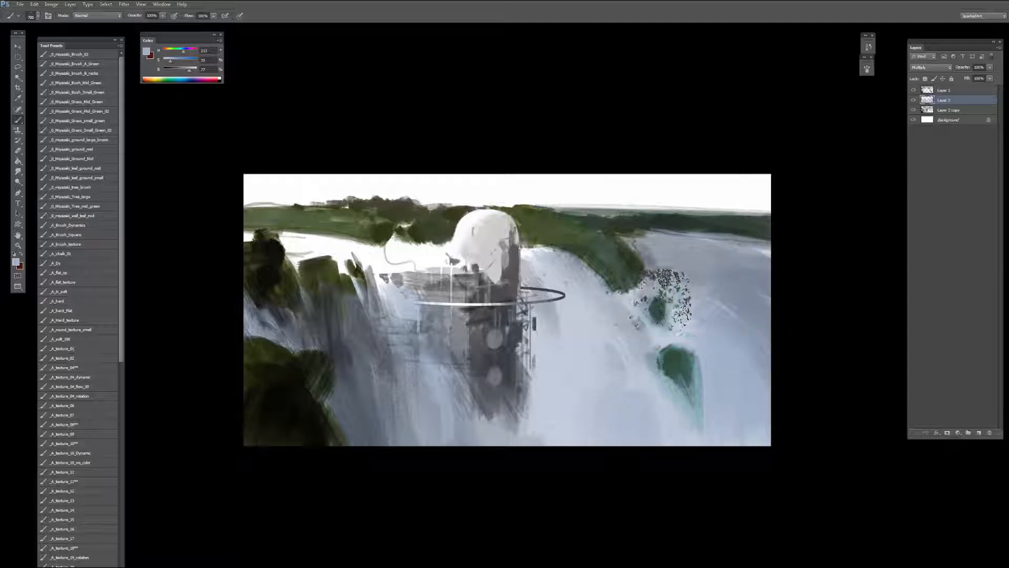
Step: Add a layer mask to the Multiply tint layer and paint black over the upper right waterfall, redoing the first stroke
{"action": "left_click", "coordinate": [946, 433]}
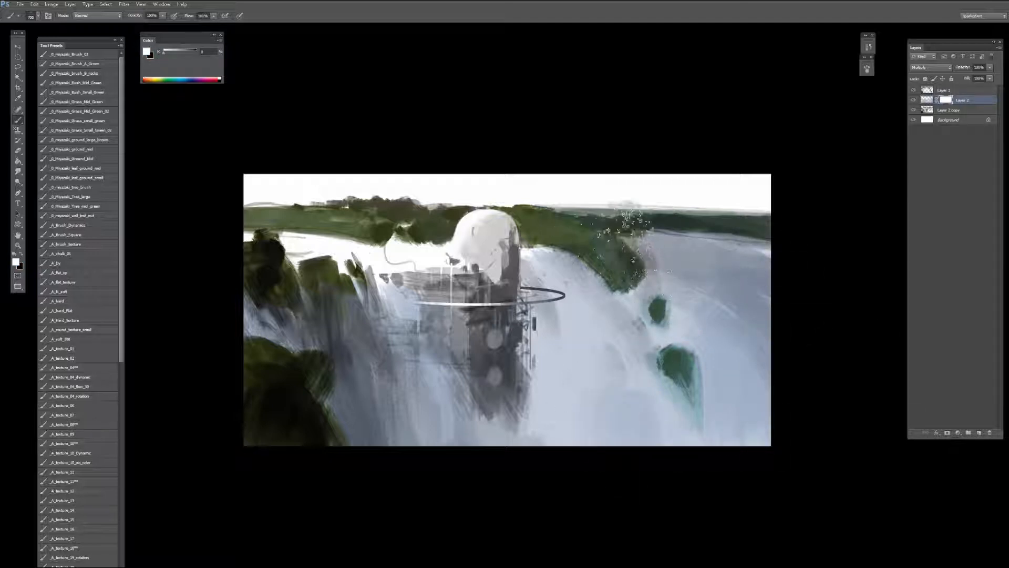
{"action": "right_click", "coordinate": [615, 269], "text": "shift"}
{"action": "left_click", "coordinate": [671, 157]}
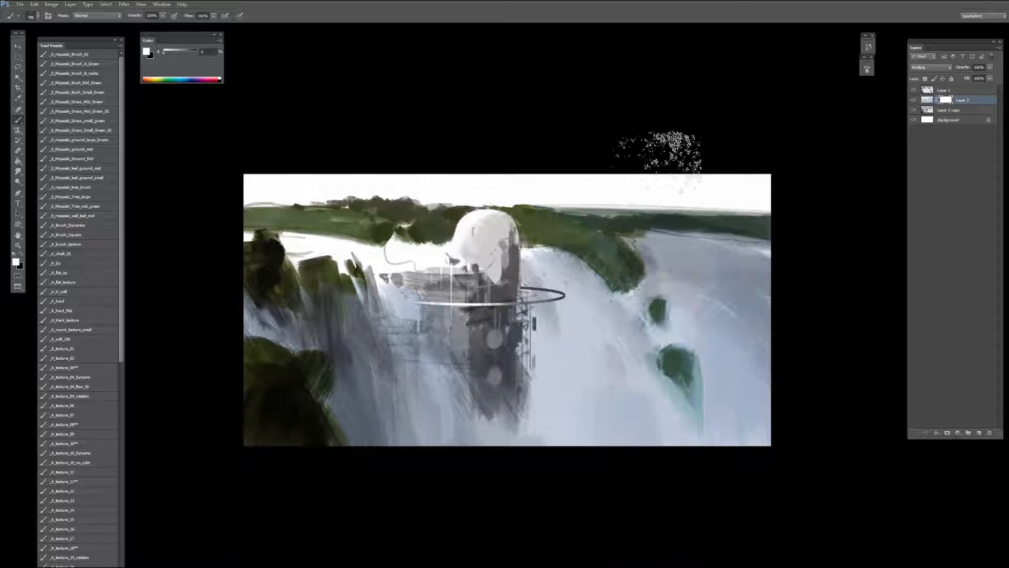
{"action": "key", "text": "x"}
{"action": "left_click_drag", "start_coordinate": [672, 292], "coordinate": [701, 260]}
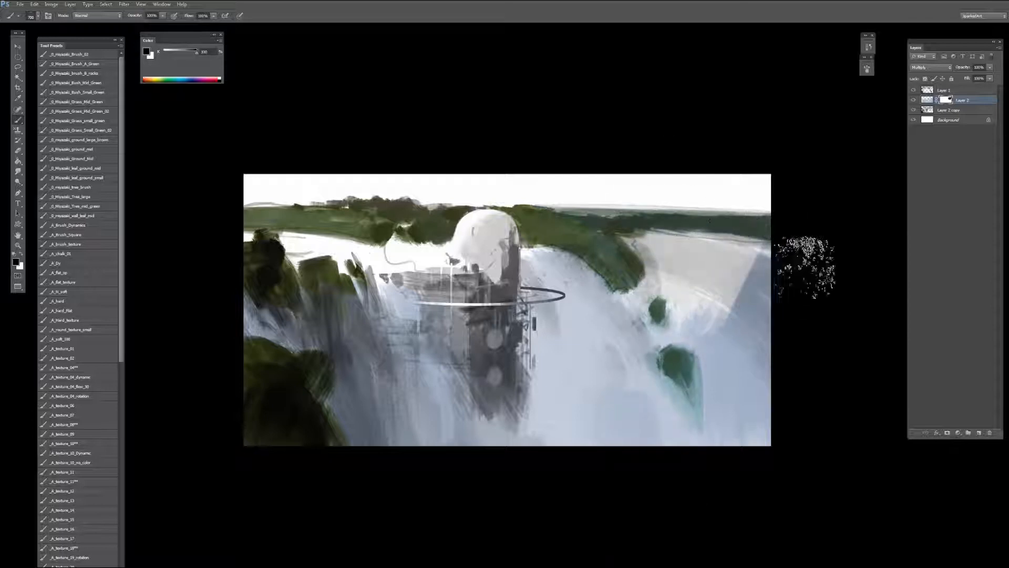
{"action": "key", "text": "ctrl+z"}
{"action": "mouse_move", "coordinate": [755, 243]}
{"action": "left_mouse_down"}
{"action": "mouse_move", "coordinate": [742, 247]}
{"action": "mouse_move", "coordinate": [732, 292]}
{"action": "mouse_move", "coordinate": [731, 258]}
{"action": "mouse_move", "coordinate": [709, 318]}
{"action": "left_mouse_up"}
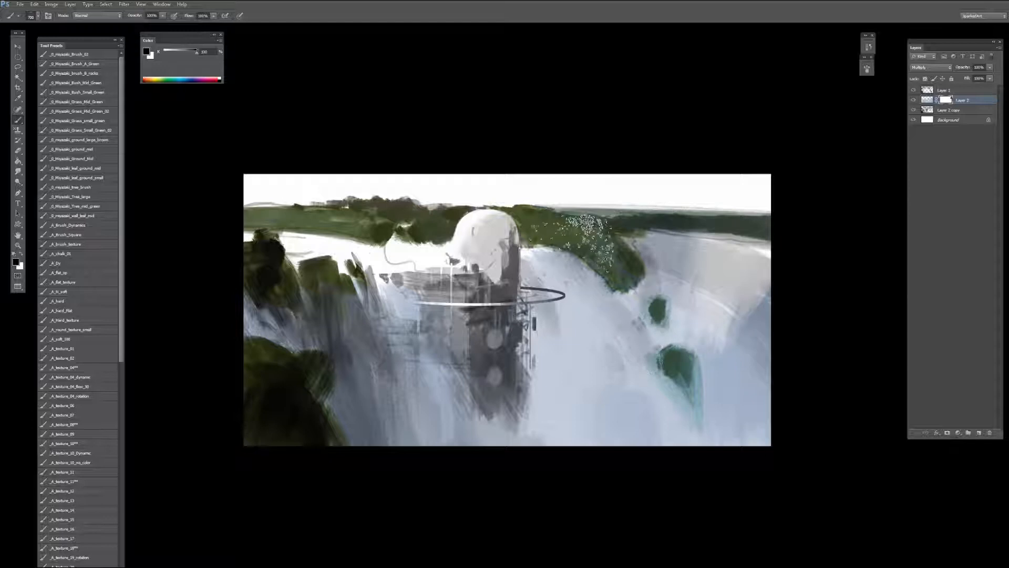
Step: Refine the mask along the waterfall crest beside the pillar and on the far right falls, alternating black and white
{"action": "left_click_drag", "start_coordinate": [576, 269], "coordinate": [538, 254]}
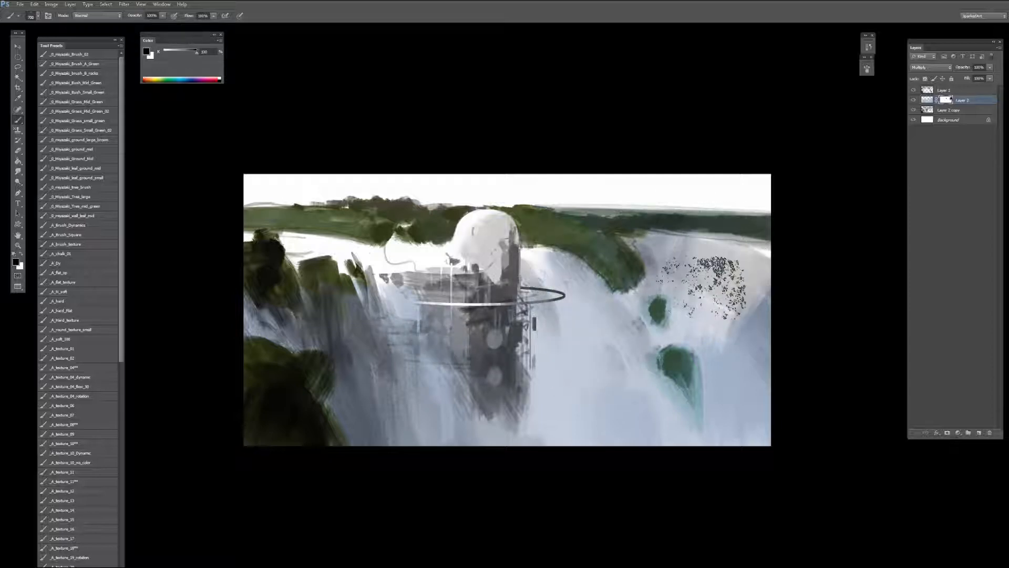
{"action": "left_click_drag", "start_coordinate": [716, 286], "coordinate": [743, 349]}
{"action": "left_click_drag", "start_coordinate": [756, 260], "coordinate": [744, 354]}
{"action": "key", "text": "x"}
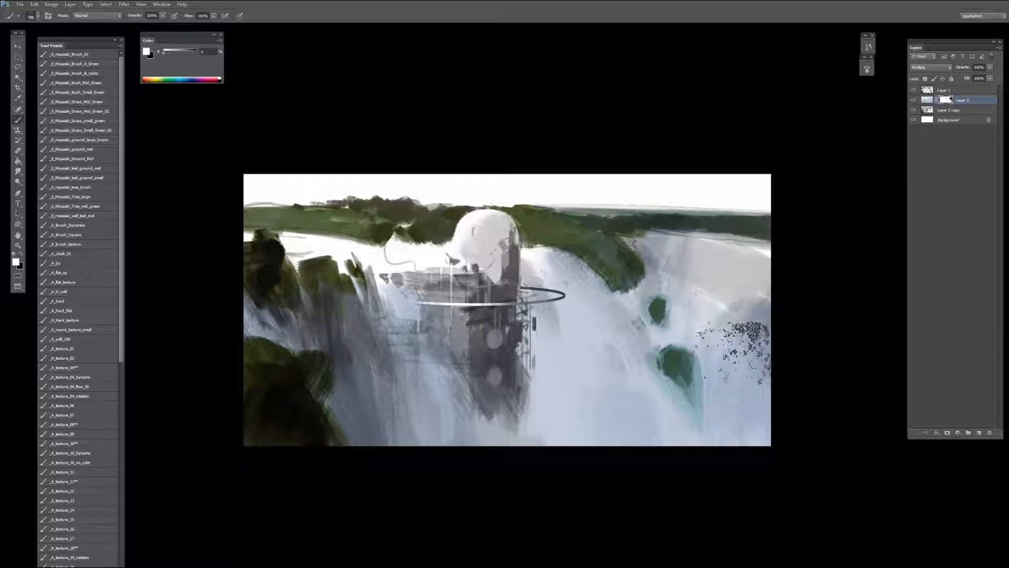
{"action": "key", "text": "x"}
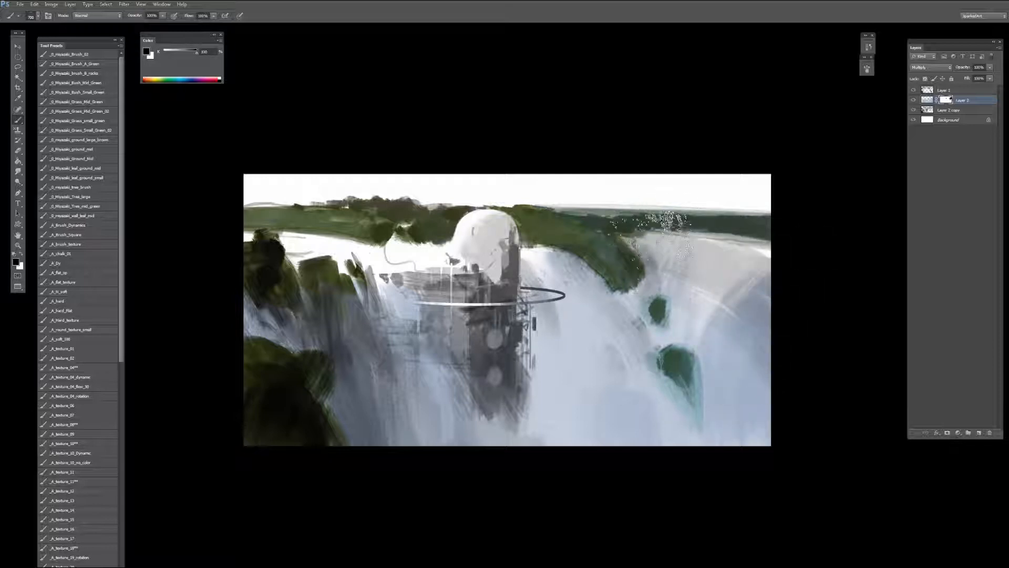
{"action": "key", "text": "x"}
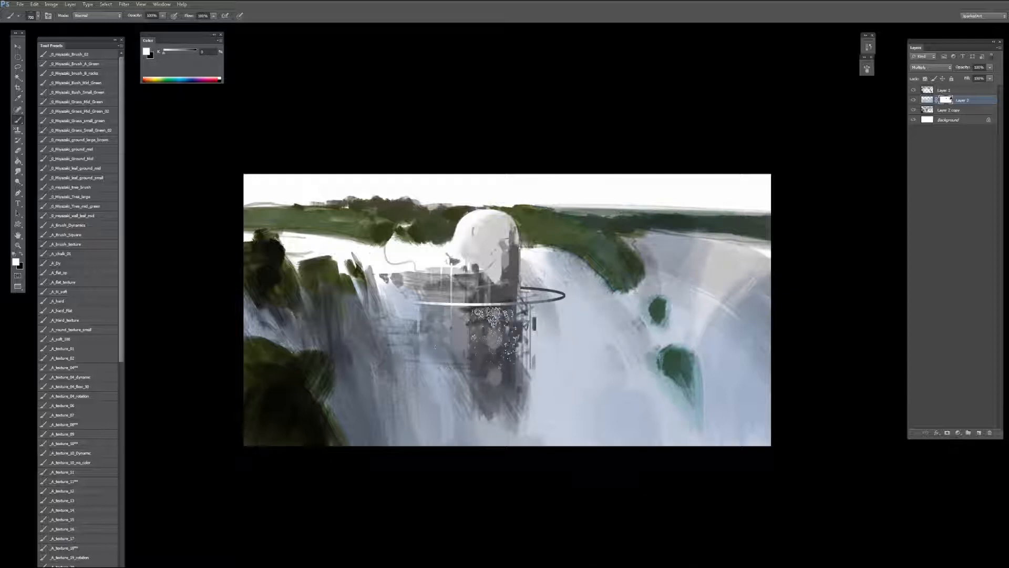
Step: Return to painting on the tint layer itself and colour the upper-left river pale blue with a smaller brush
{"action": "key", "text": "bracketleft"}
{"action": "key", "text": "bracketleft"}
{"action": "key", "text": "bracketleft"}
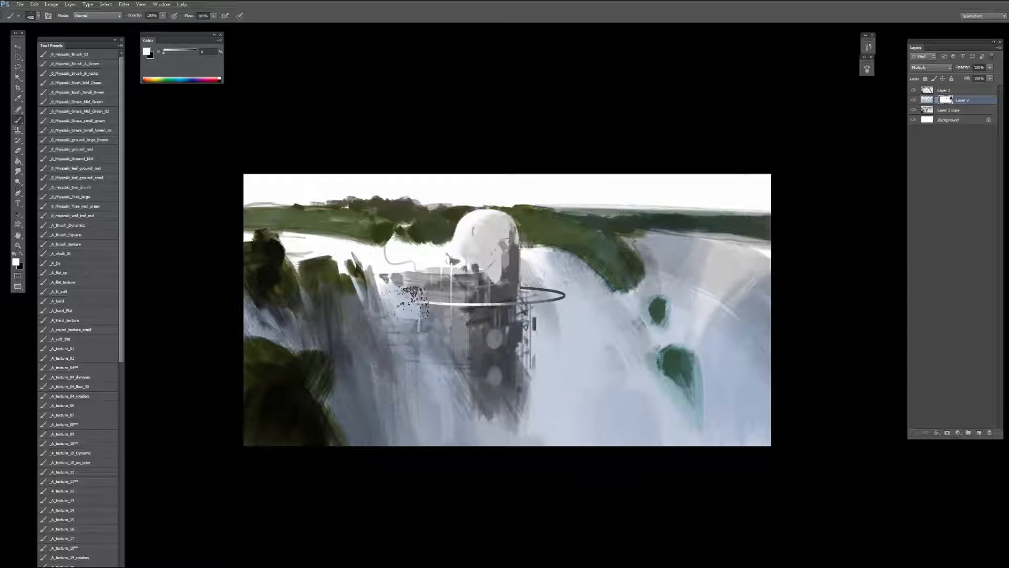
{"action": "left_click", "coordinate": [647, 219], "text": "alt"}
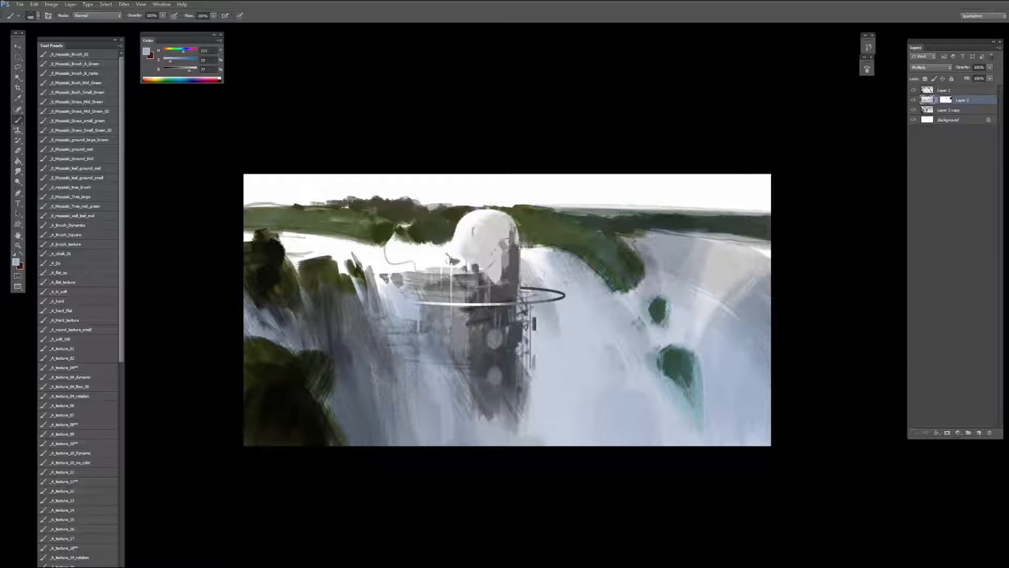
{"action": "mouse_move", "coordinate": [383, 261]}
{"action": "left_mouse_down"}
{"action": "mouse_move", "coordinate": [418, 251]}
{"action": "mouse_move", "coordinate": [373, 251]}
{"action": "mouse_move", "coordinate": [439, 254]}
{"action": "mouse_move", "coordinate": [292, 251]}
{"action": "left_mouse_up"}
Step: Try tinting the lower-left waterfall with a darker desaturated blue using a much larger brush
{"action": "key", "text": "]"}
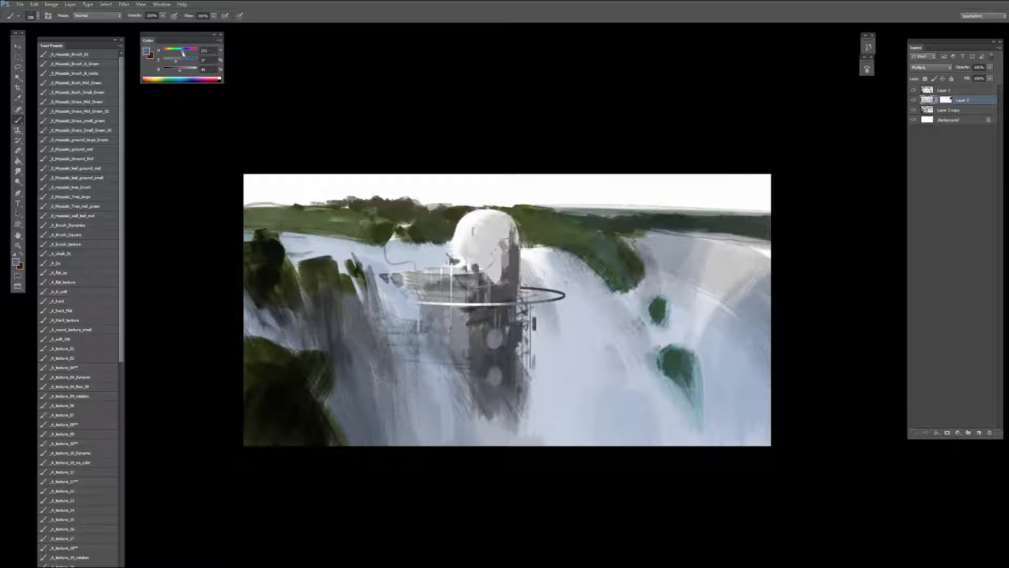
{"action": "key", "text": "bracketright"}
{"action": "key", "text": "bracketright"}
{"action": "key", "text": "bracketright"}
{"action": "key", "text": "bracketright"}
{"action": "key", "text": "bracketright"}
{"action": "key", "text": "bracketright"}
{"action": "key", "text": "bracketright"}
{"action": "key", "text": "bracketright"}
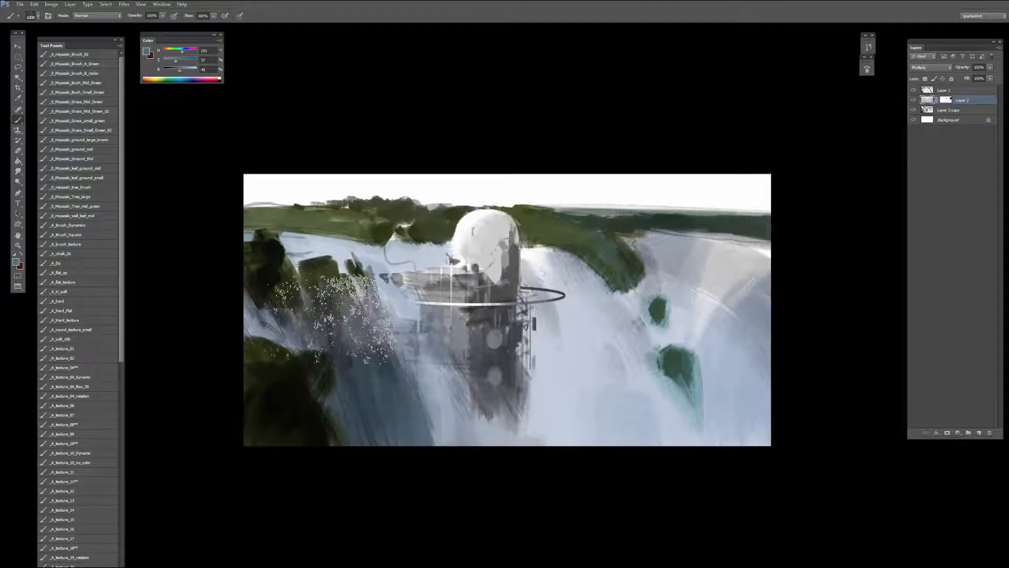
{"action": "mouse_move", "coordinate": [355, 334]}
{"action": "left_mouse_down"}
{"action": "mouse_move", "coordinate": [419, 557]}
{"action": "mouse_move", "coordinate": [297, 405]}
{"action": "left_mouse_up"}
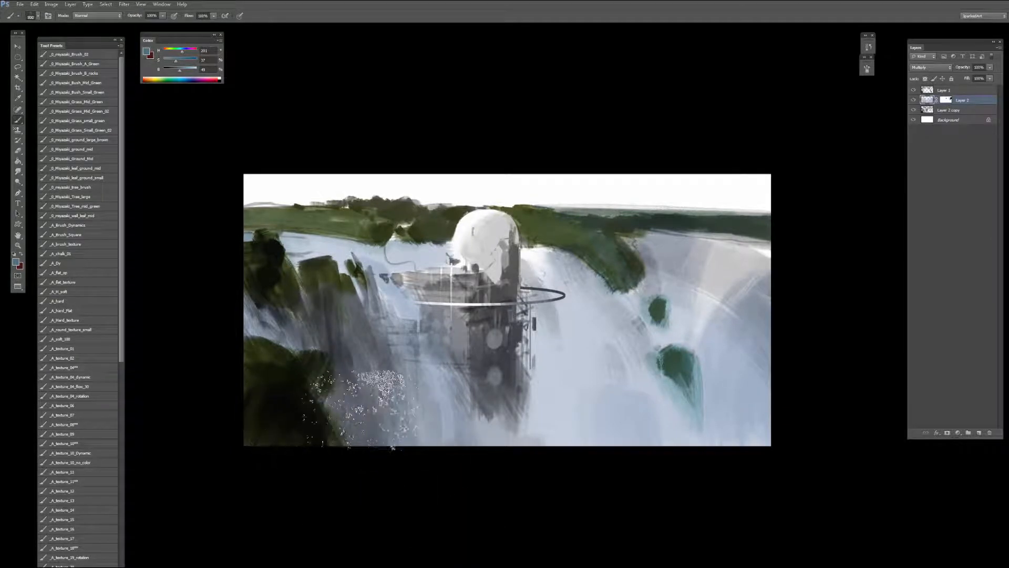
Step: Tint the pillar, its ringed platform and the water at its foot with the darker desaturated blue
{"action": "key", "text": "bracketleft"}
{"action": "key", "text": "bracketleft"}
{"action": "key", "text": "bracketleft"}
{"action": "key", "text": "bracketleft"}
{"action": "key", "text": "bracketleft"}
{"action": "key", "text": "bracketleft"}
{"action": "mouse_move", "coordinate": [385, 310]}
{"action": "left_mouse_down"}
{"action": "mouse_move", "coordinate": [415, 436]}
{"action": "mouse_move", "coordinate": [424, 376]}
{"action": "mouse_move", "coordinate": [438, 443]}
{"action": "left_mouse_up"}
{"action": "mouse_move", "coordinate": [420, 363]}
{"action": "left_mouse_down"}
{"action": "mouse_move", "coordinate": [421, 328]}
{"action": "mouse_move", "coordinate": [439, 433]}
{"action": "mouse_move", "coordinate": [447, 389]}
{"action": "mouse_move", "coordinate": [466, 383]}
{"action": "mouse_move", "coordinate": [502, 462]}
{"action": "mouse_move", "coordinate": [515, 457]}
{"action": "mouse_move", "coordinate": [512, 346]}
{"action": "mouse_move", "coordinate": [506, 383]}
{"action": "mouse_move", "coordinate": [497, 340]}
{"action": "mouse_move", "coordinate": [491, 417]}
{"action": "mouse_move", "coordinate": [486, 344]}
{"action": "mouse_move", "coordinate": [489, 299]}
{"action": "mouse_move", "coordinate": [507, 313]}
{"action": "mouse_move", "coordinate": [510, 271]}
{"action": "mouse_move", "coordinate": [470, 368]}
{"action": "mouse_move", "coordinate": [465, 297]}
{"action": "mouse_move", "coordinate": [449, 284]}
{"action": "mouse_move", "coordinate": [442, 313]}
{"action": "mouse_move", "coordinate": [428, 285]}
{"action": "mouse_move", "coordinate": [515, 280]}
{"action": "left_mouse_up"}
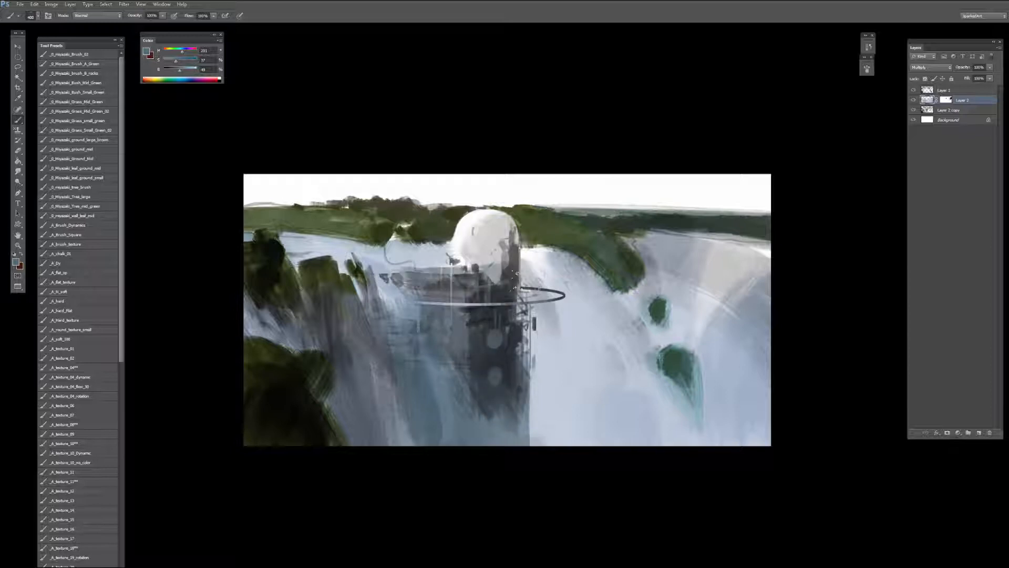
Step: Try shading the sphere on top of the pillar with blue-grey and undo the stroke
{"action": "mouse_move", "coordinate": [480, 247]}
{"action": "left_mouse_down"}
{"action": "mouse_move", "coordinate": [497, 261]}
{"action": "mouse_move", "coordinate": [503, 243]}
{"action": "mouse_move", "coordinate": [489, 215]}
{"action": "mouse_move", "coordinate": [473, 260]}
{"action": "mouse_move", "coordinate": [517, 234]}
{"action": "left_mouse_up"}
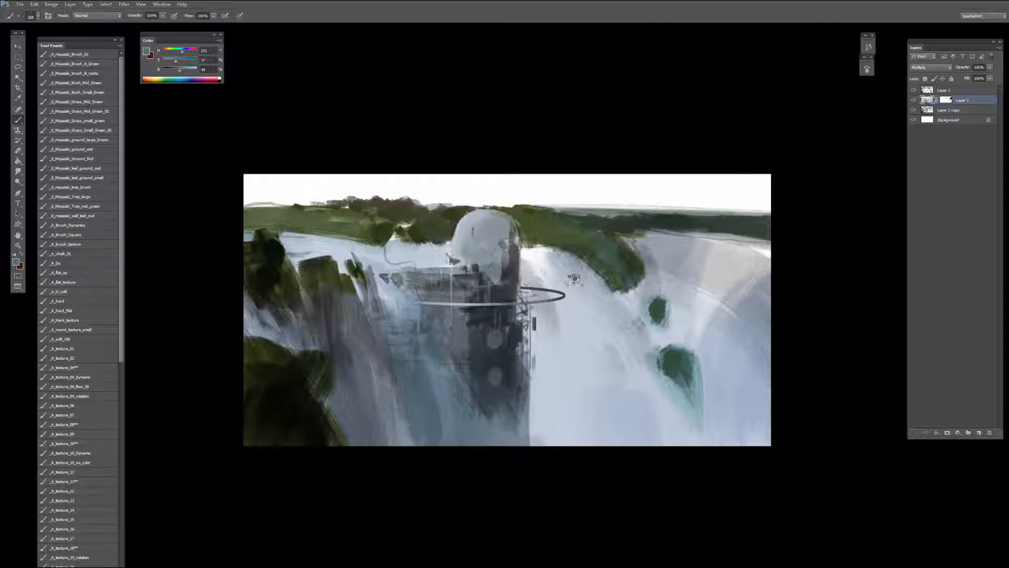
{"action": "key", "text": "ctrl+z"}
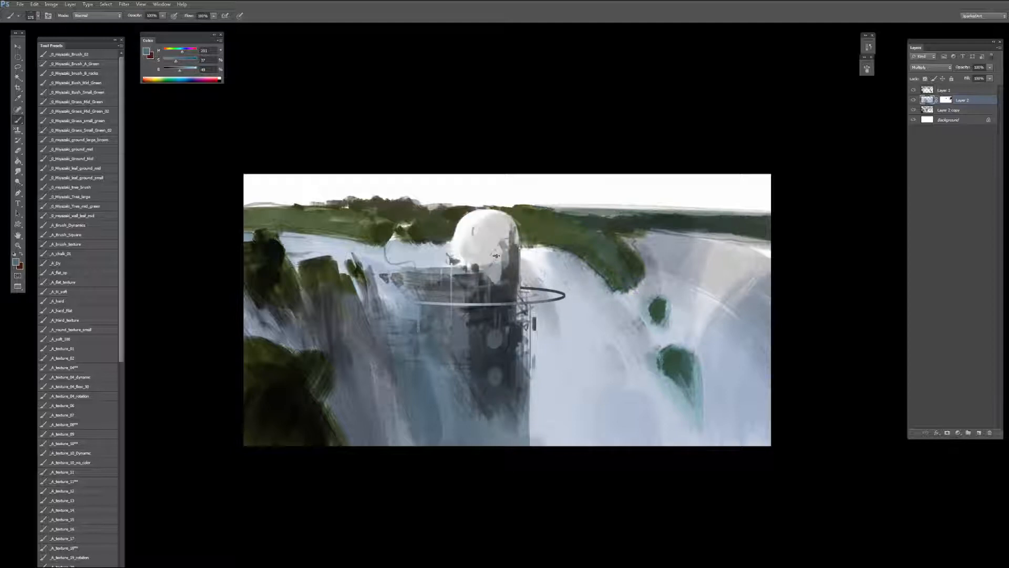
{"action": "key", "text": "]"}
{"action": "key", "text": "]"}
{"action": "key", "text": "]"}
{"action": "key", "text": "]"}
{"action": "key", "text": "]"}
{"action": "key", "text": "]"}
{"action": "key", "text": "]"}
{"action": "key", "text": "]"}
{"action": "key", "text": "]"}
{"action": "key", "text": "]"}
{"action": "key", "text": "]"}
{"action": "key", "text": "["}
{"action": "key", "text": "["}
{"action": "key", "text": "["}
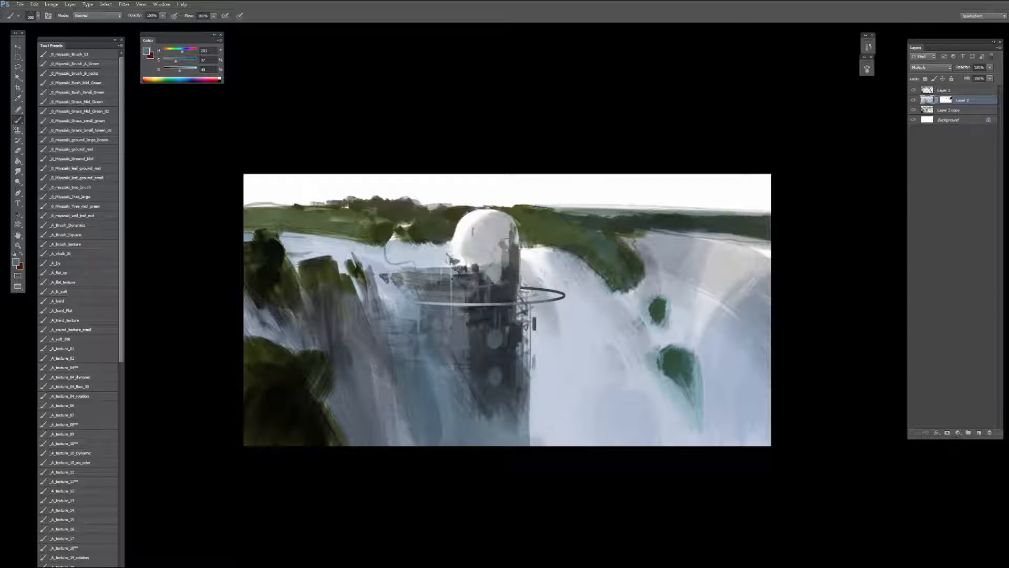
Step: Try painting a darker blue patch on the waterfall right of the pillar's foot and smudging its edges
{"action": "key", "text": "]"}
{"action": "key", "text": "]"}
{"action": "key", "text": "]"}
{"action": "key", "text": "]"}
{"action": "key", "text": "]"}
{"action": "mouse_move", "coordinate": [544, 451]}
{"action": "left_mouse_down"}
{"action": "mouse_move", "coordinate": [509, 377]}
{"action": "mouse_move", "coordinate": [543, 393]}
{"action": "left_mouse_up"}
{"action": "key", "text": "r"}
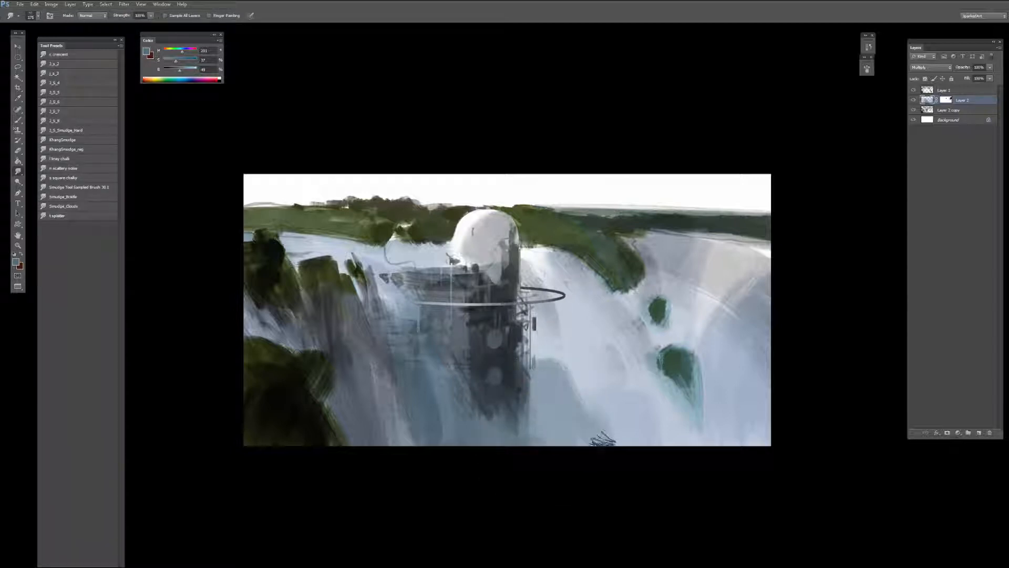
{"action": "key", "text": "b"}
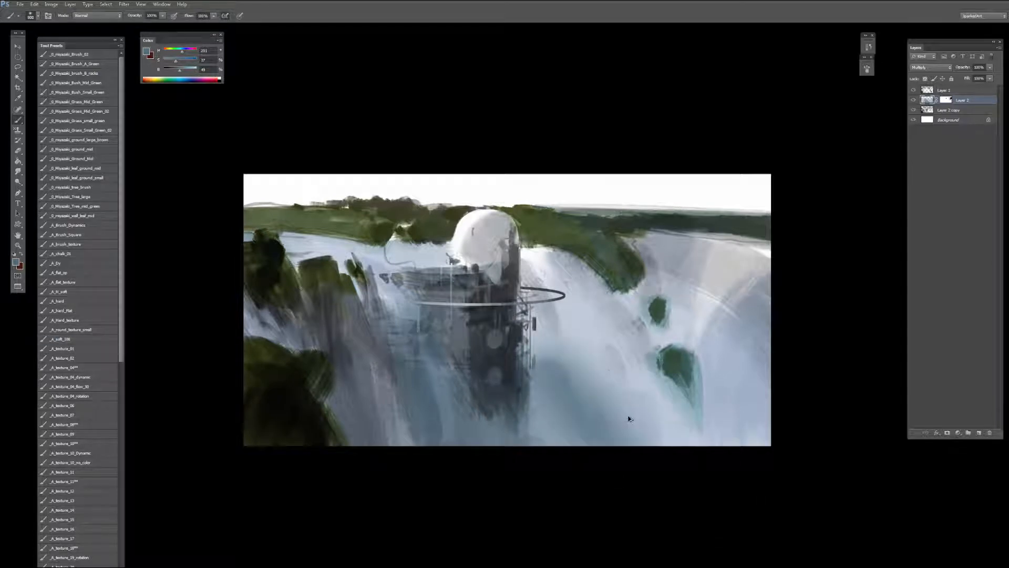
Step: Darken the lower waterfall across both sides of the pillar with a sampled violet-blue and a large soft brush, undoing the trial strokes
{"action": "left_click", "coordinate": [602, 376], "text": "alt"}
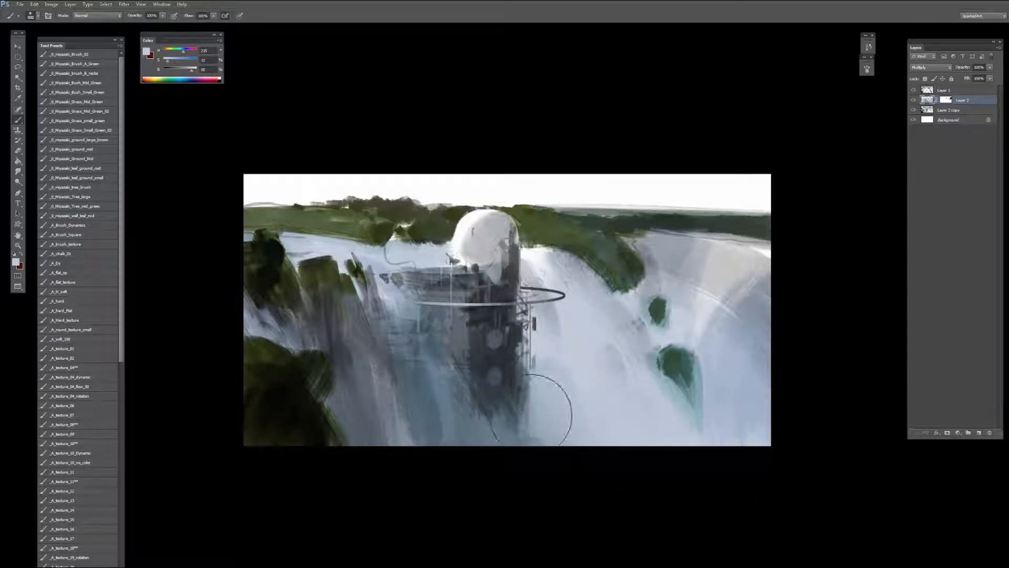
{"action": "left_click", "coordinate": [513, 432], "text": "alt"}
{"action": "mouse_move", "coordinate": [628, 404]}
{"action": "left_mouse_down"}
{"action": "mouse_move", "coordinate": [531, 405]}
{"action": "mouse_move", "coordinate": [482, 391]}
{"action": "mouse_move", "coordinate": [415, 328]}
{"action": "mouse_move", "coordinate": [517, 418]}
{"action": "mouse_move", "coordinate": [478, 385]}
{"action": "mouse_move", "coordinate": [698, 486]}
{"action": "left_mouse_up"}
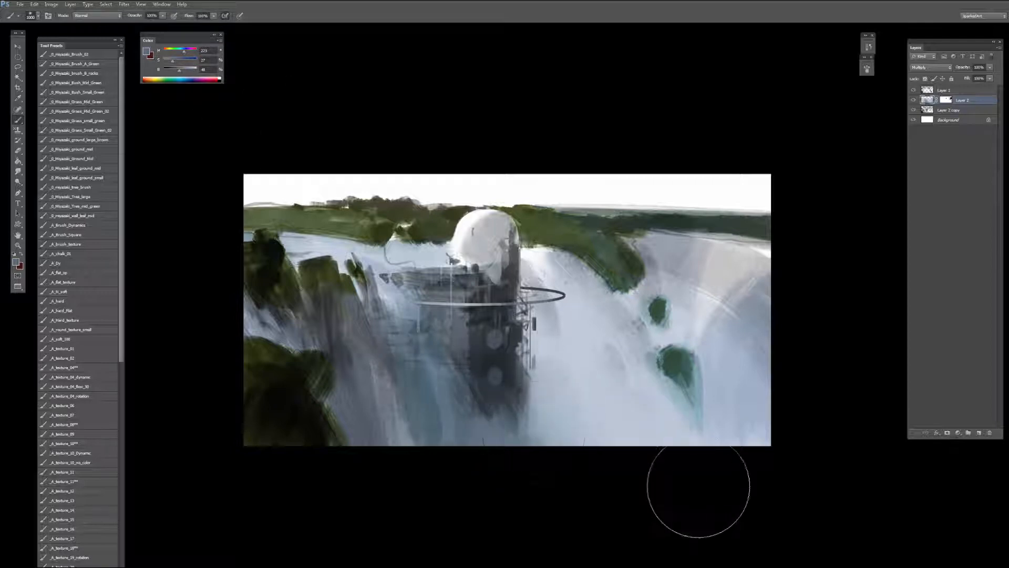
{"action": "key", "text": "bracketright"}
{"action": "key", "text": "bracketright"}
{"action": "left_click_drag", "start_coordinate": [575, 359], "coordinate": [805, 483]}
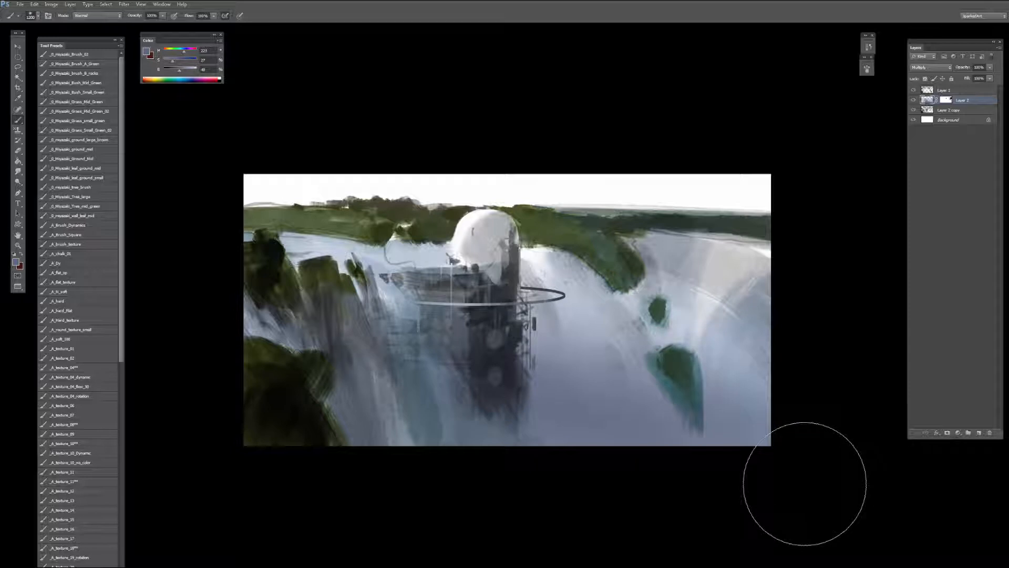
{"action": "key", "text": "ctrl+z"}
{"action": "left_click_drag", "start_coordinate": [576, 351], "coordinate": [846, 492]}
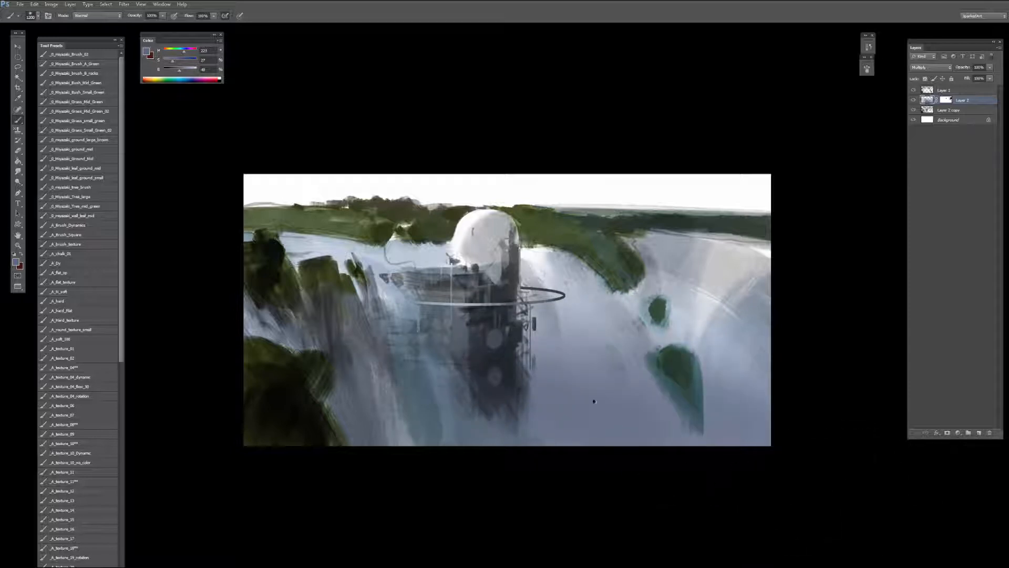
{"action": "key", "text": "ctrl+z"}
{"action": "left_click_drag", "start_coordinate": [586, 371], "coordinate": [736, 447]}
{"action": "key", "text": "ctrl+z"}
{"action": "mouse_move", "coordinate": [590, 420]}
{"action": "left_mouse_down"}
{"action": "mouse_move", "coordinate": [817, 463]}
{"action": "mouse_move", "coordinate": [520, 426]}
{"action": "mouse_move", "coordinate": [493, 445]}
{"action": "mouse_move", "coordinate": [375, 436]}
{"action": "left_mouse_up"}
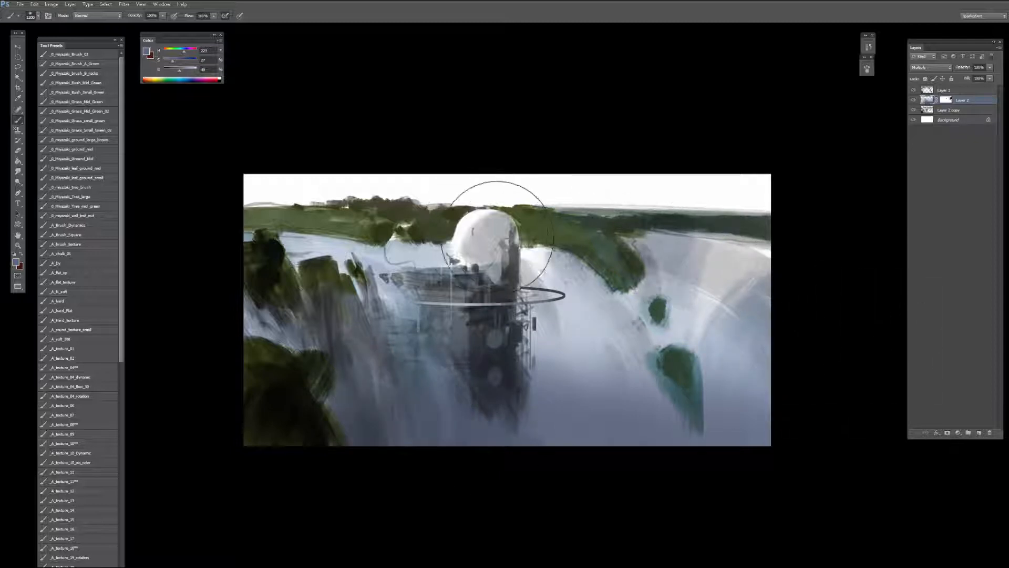
Step: Add a new Normal layer and move it to the top of the layer stack
{"action": "key", "text": "bracketleft"}
{"action": "key", "text": "bracketleft"}
{"action": "key", "text": "bracketleft"}
{"action": "key", "text": "bracketleft"}
{"action": "key", "text": "bracketleft"}
{"action": "key", "text": "bracketleft"}
{"action": "key", "text": "bracketleft"}
{"action": "key", "text": "bracketleft"}
{"action": "left_click_drag", "start_coordinate": [577, 475], "coordinate": [580, 456]}
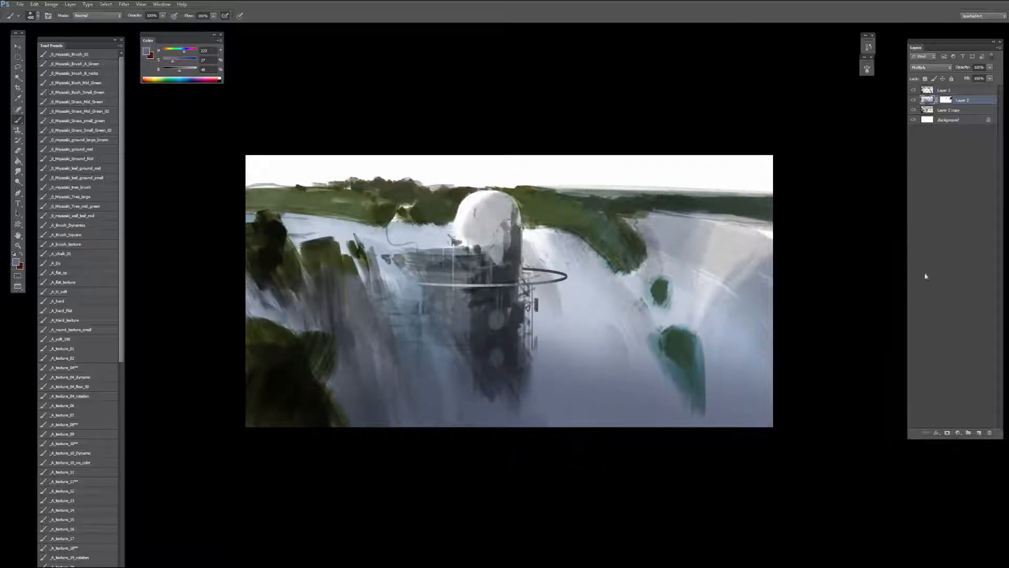
{"action": "left_click", "coordinate": [979, 432]}
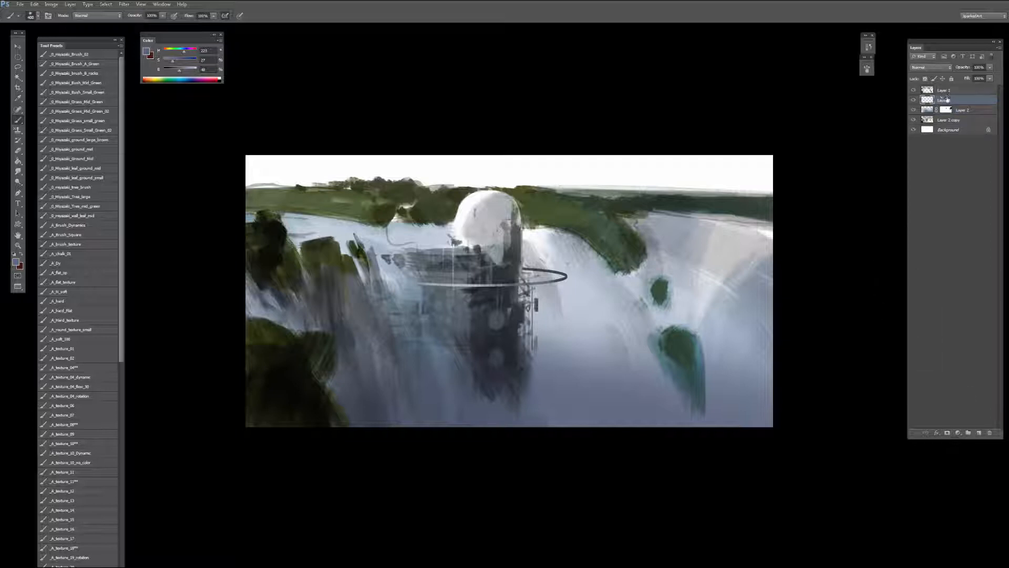
{"action": "left_click_drag", "start_coordinate": [948, 100], "coordinate": [939, 94]}
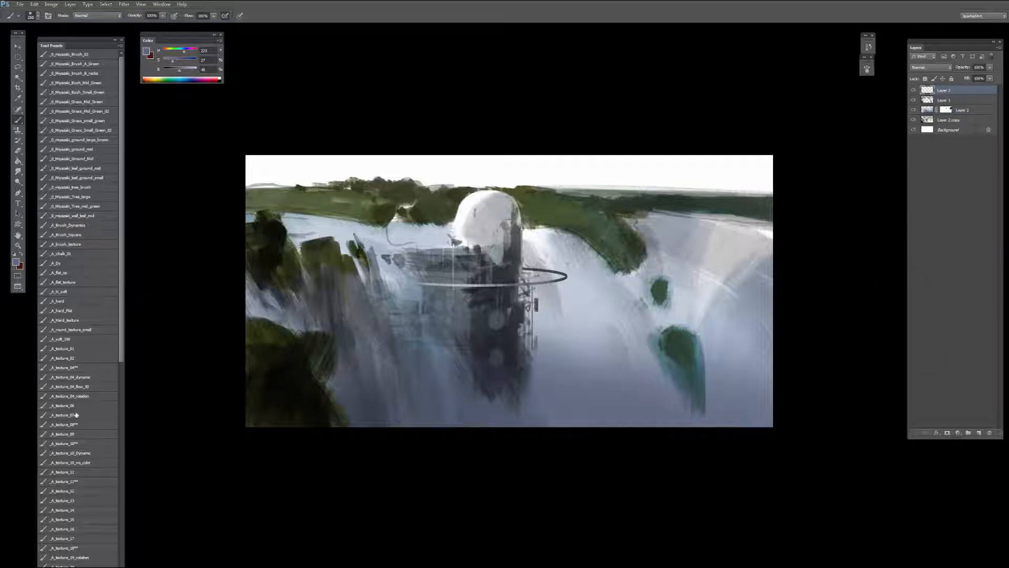
Step: Touch up the waterfall's lip beside the pillar with small strokes in a cream white sampled from the falls
{"action": "left_click", "coordinate": [309, 229], "text": "alt"}
{"action": "left_click", "coordinate": [542, 233], "text": "alt"}
{"action": "key", "text": "bracketleft"}
{"action": "key", "text": "bracketleft"}
{"action": "key", "text": "bracketleft"}
{"action": "key", "text": "bracketright"}
{"action": "key", "text": "bracketright"}
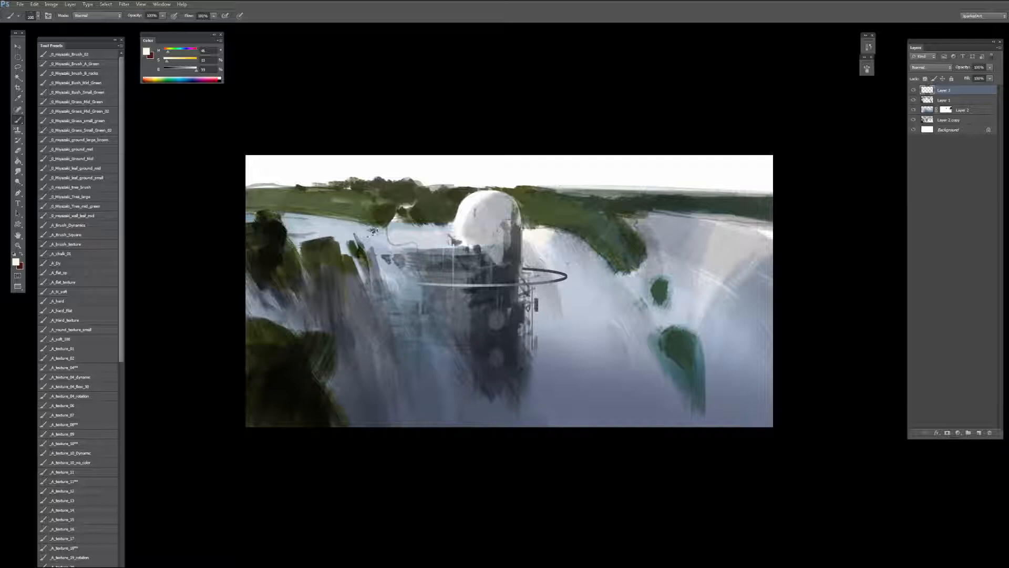
{"action": "key", "text": "bracketleft"}
{"action": "key", "text": "bracketleft"}
{"action": "key", "text": "bracketleft"}
{"action": "key", "text": "bracketleft"}
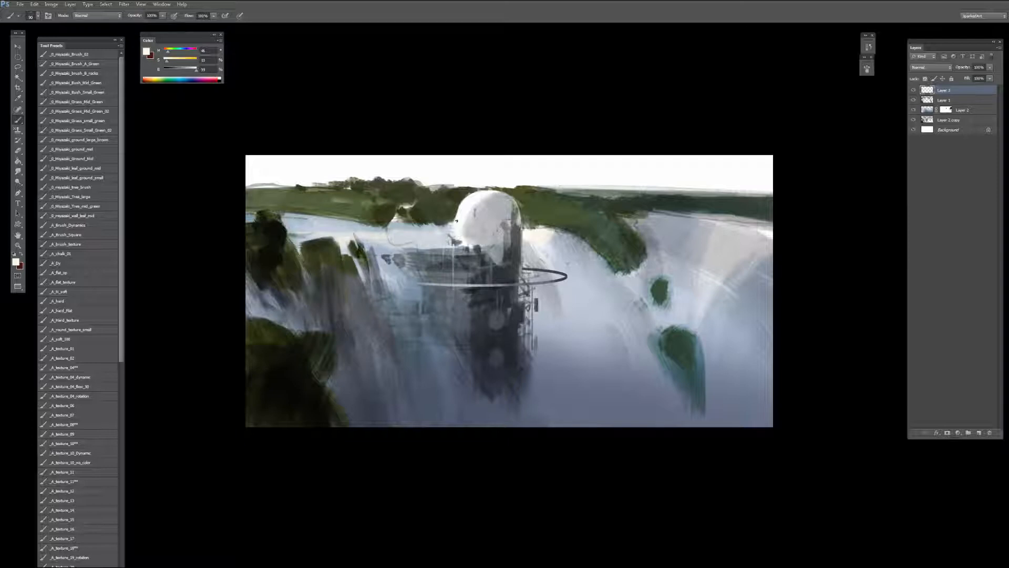
Step: Select the sphere on top of the pillar with an elliptical marquee and shade inside it with sampled light greys
{"action": "key", "text": "m"}
{"action": "left_click_drag", "start_coordinate": [455, 191], "coordinate": [522, 257]}
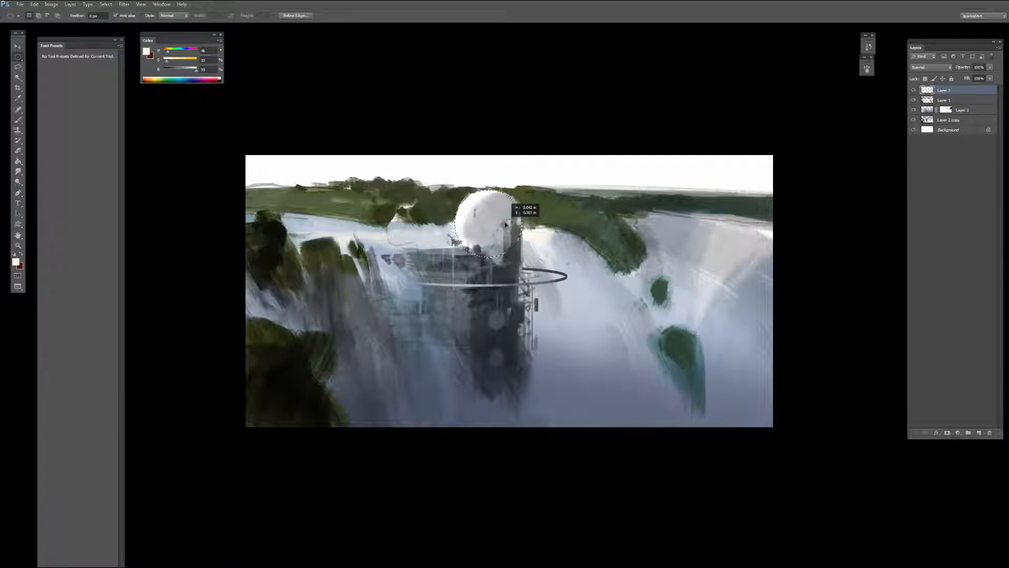
{"action": "key", "text": "b"}
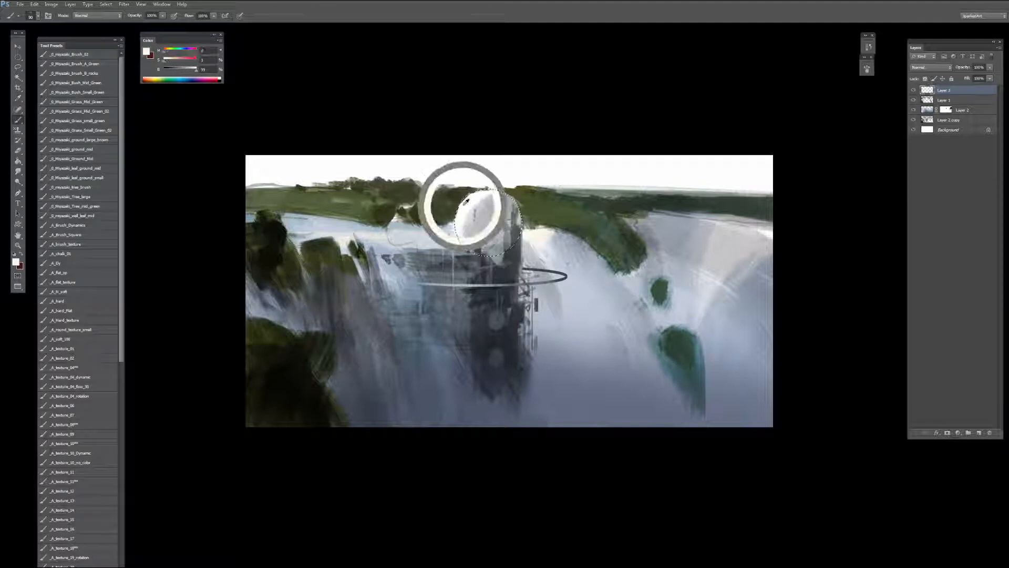
{"action": "left_click", "coordinate": [445, 228], "text": "alt"}
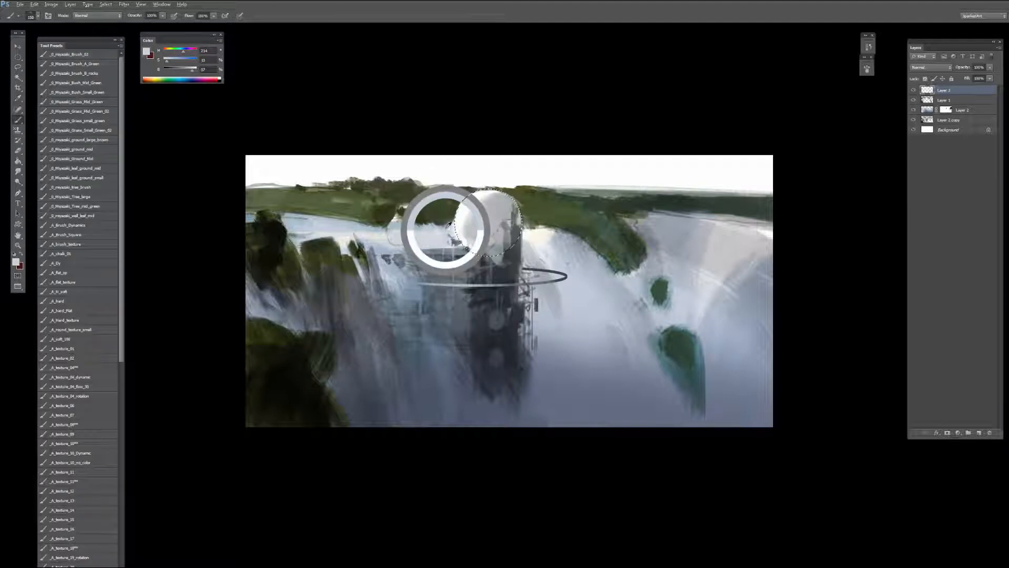
{"action": "left_click_drag", "start_coordinate": [461, 210], "coordinate": [496, 250]}
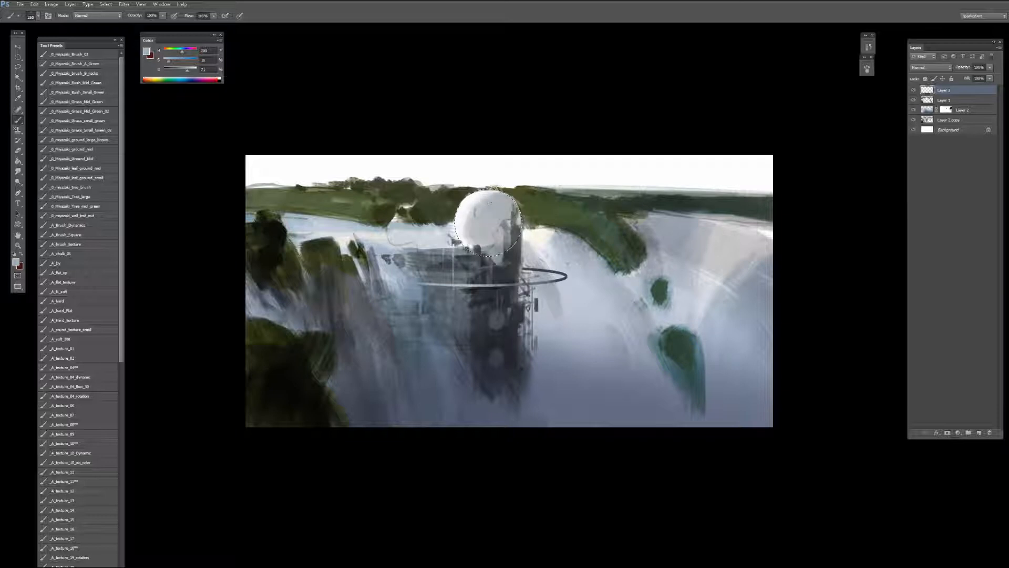
{"action": "key", "text": "["}
{"action": "left_click", "coordinate": [460, 206], "text": "alt"}
{"action": "left_click", "coordinate": [473, 171], "text": "alt"}
Step: Paint small grey details around the sphere's base and the platform edge with the _A_texture_18** brush and sampled greys
{"action": "left_click", "coordinate": [74, 565]}
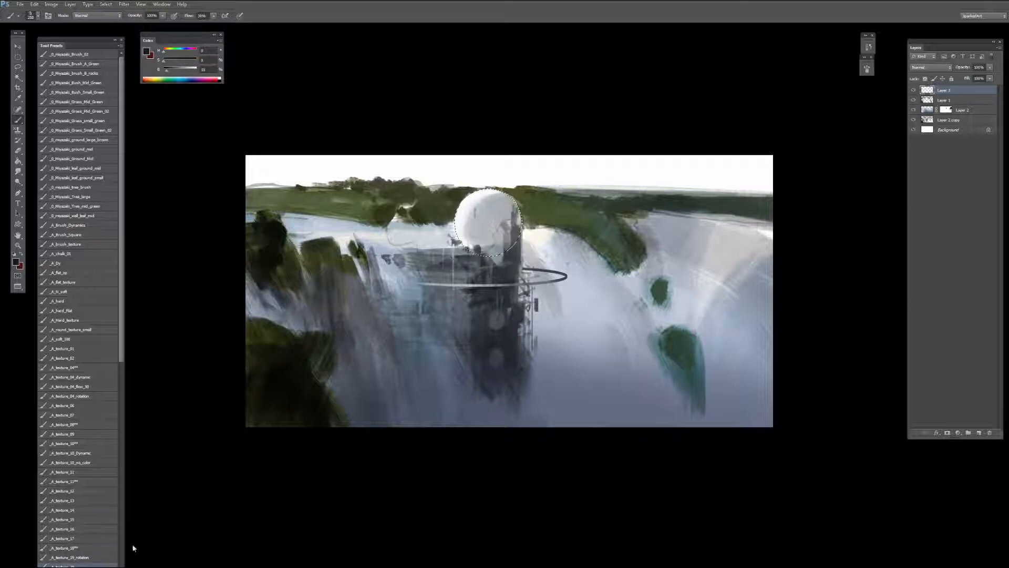
{"action": "left_click", "coordinate": [77, 548]}
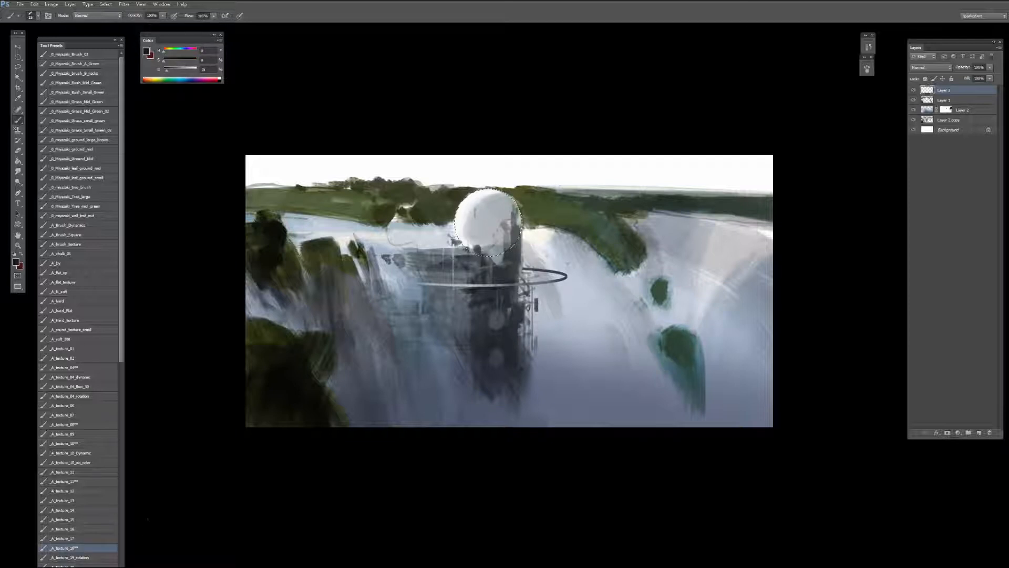
{"action": "left_click", "coordinate": [466, 229], "text": "alt"}
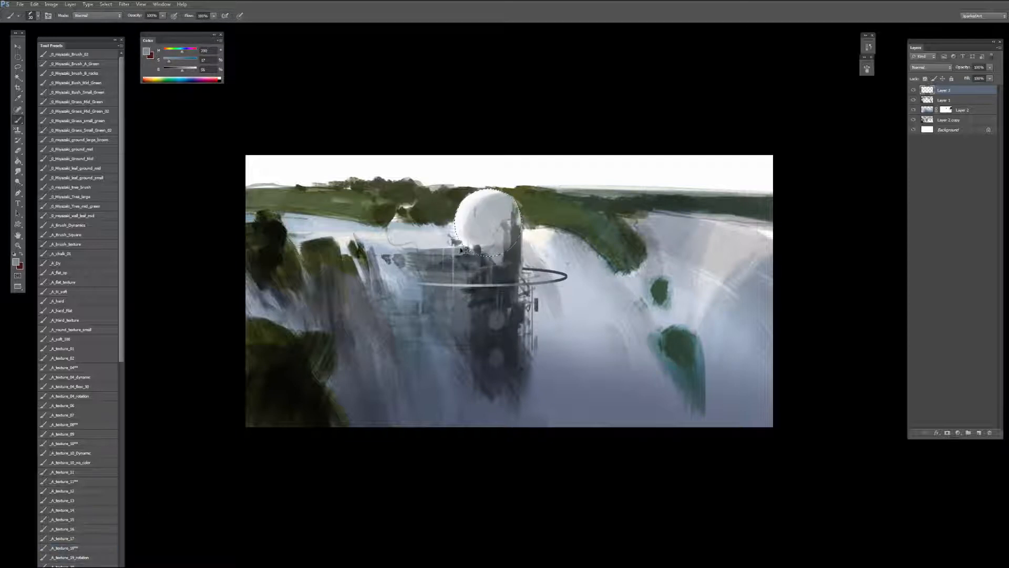
{"action": "left_click", "coordinate": [462, 247], "text": "alt"}
{"action": "left_click", "coordinate": [460, 241], "text": "alt"}
{"action": "left_click", "coordinate": [460, 241], "text": "alt"}
{"action": "left_click_drag", "start_coordinate": [459, 240], "coordinate": [457, 245]}
{"action": "left_click", "coordinate": [450, 254], "text": "alt"}
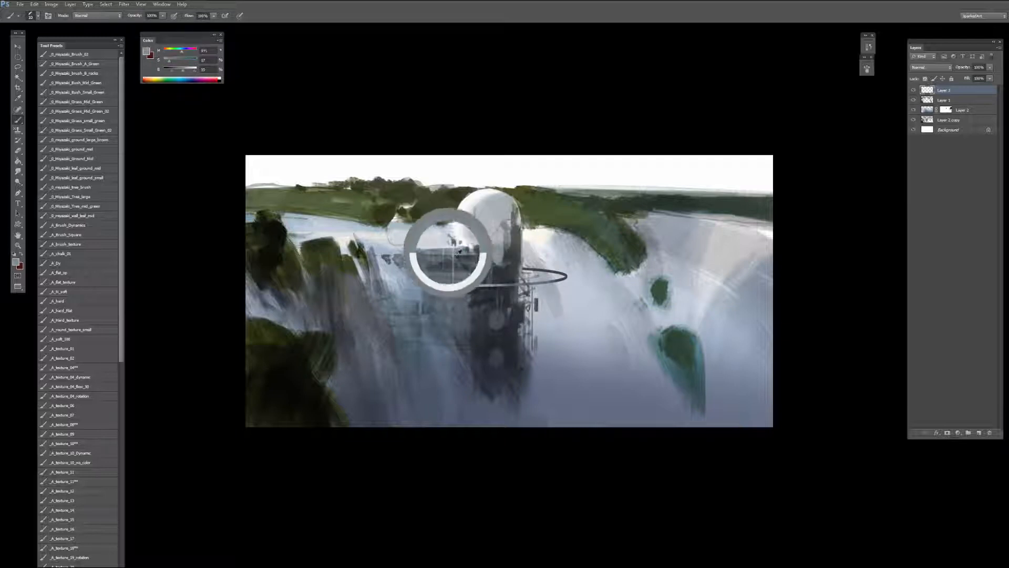
{"action": "left_click", "coordinate": [461, 304], "text": "alt"}
{"action": "key", "text": "]"}
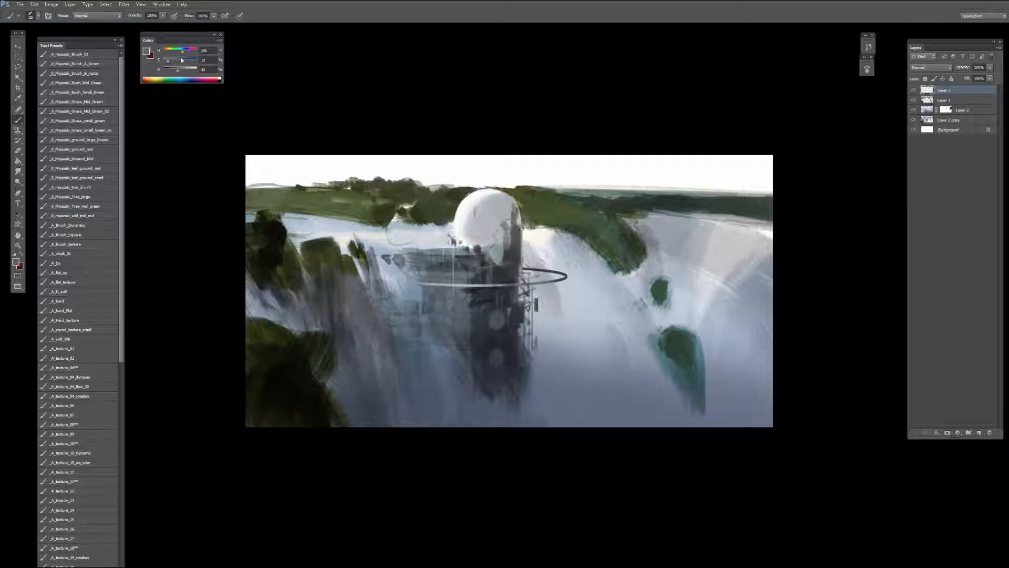
Step: Add a new layer on top of the stack and set its blend mode to Soft Light
{"action": "key", "text": "s"}
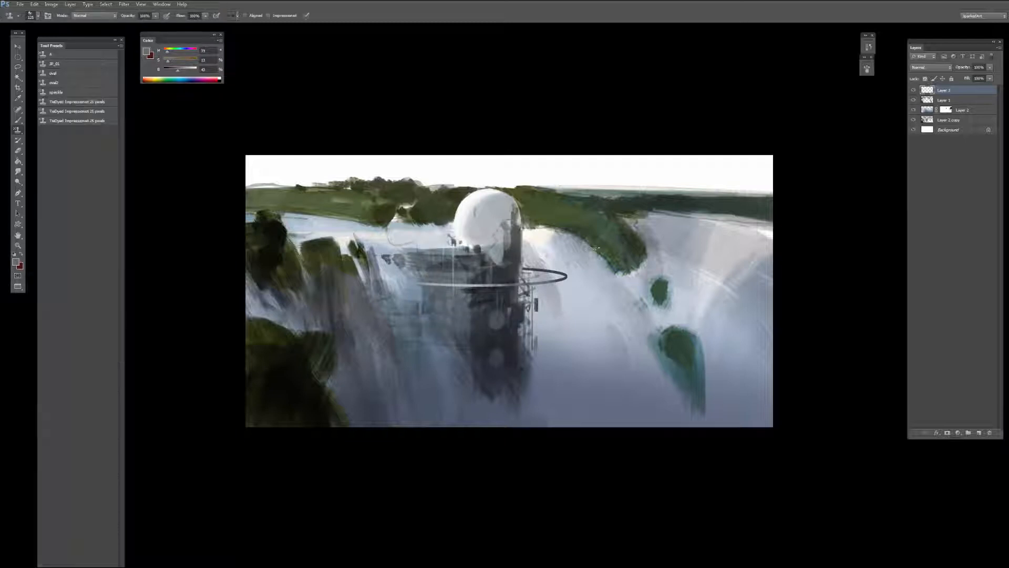
{"action": "left_click", "coordinate": [930, 67]}
{"action": "left_click", "coordinate": [920, 177]}
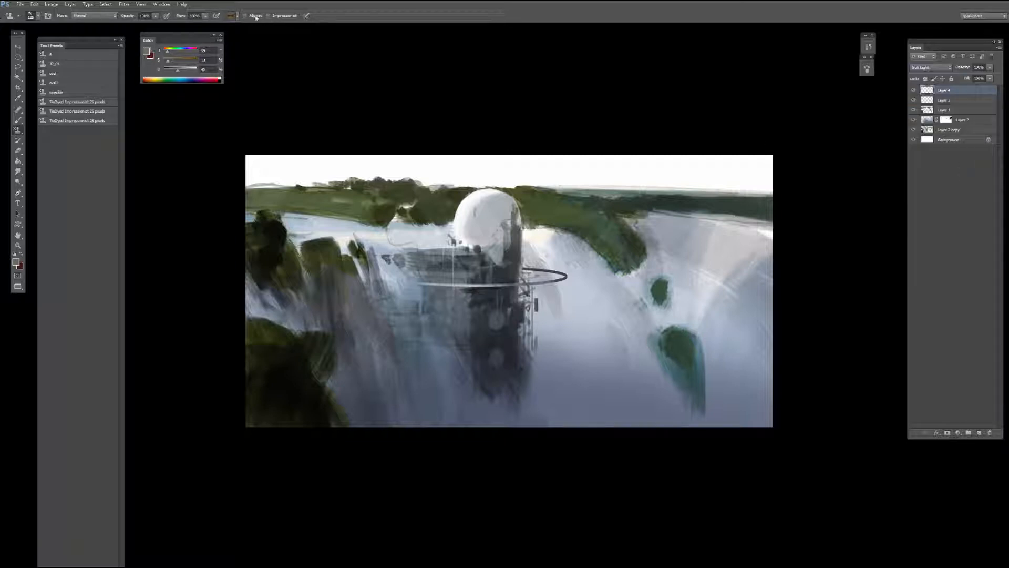
Step: Stamp a mottled olive image pattern over the pillar and its platform with the Pattern Stamp tool, undoing the brown trial strokes
{"action": "left_click", "coordinate": [237, 16]}
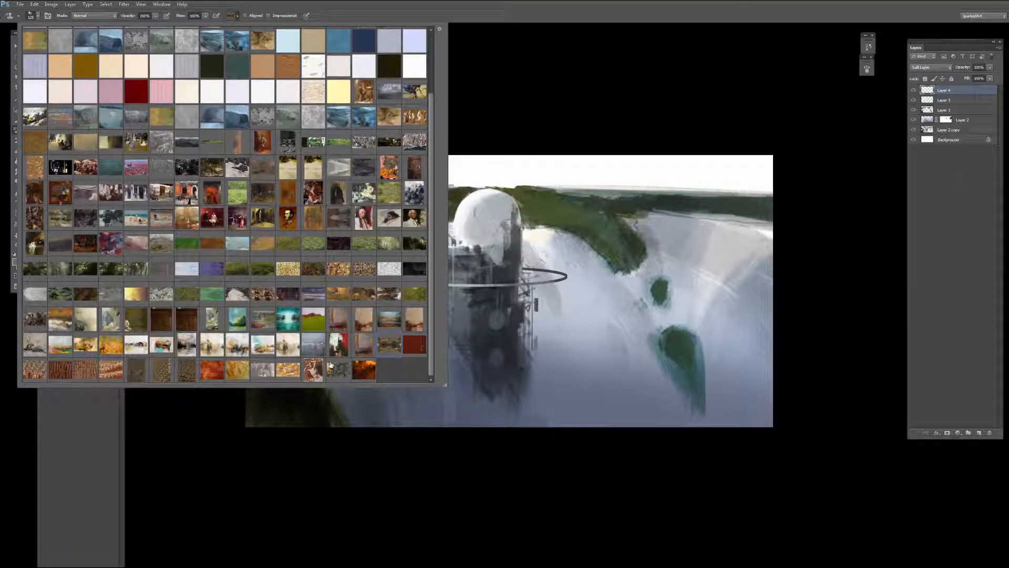
{"action": "left_click", "coordinate": [363, 348]}
{"action": "left_click", "coordinate": [244, 469]}
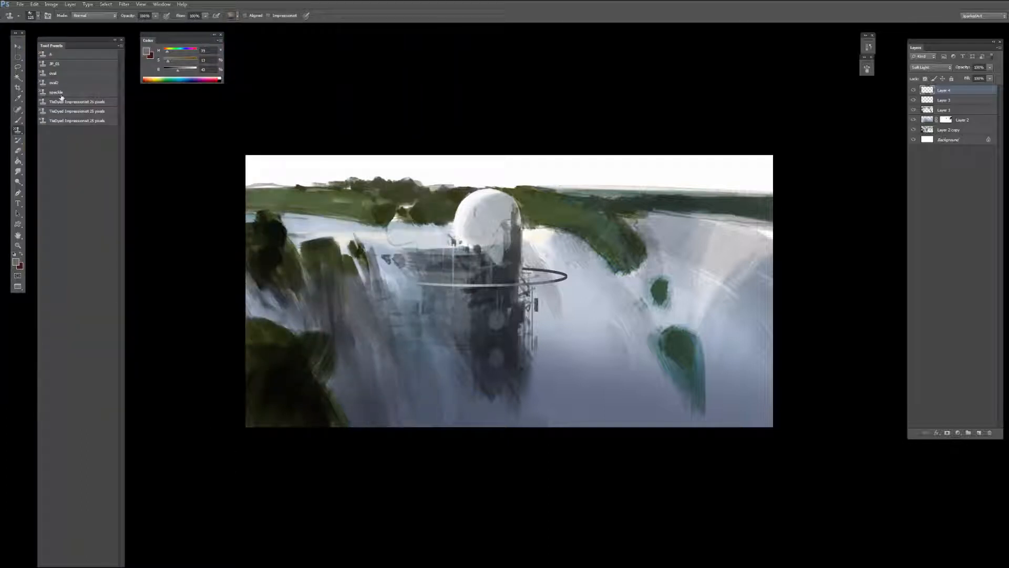
{"action": "left_click", "coordinate": [62, 73]}
{"action": "left_click_drag", "start_coordinate": [467, 280], "coordinate": [462, 267]}
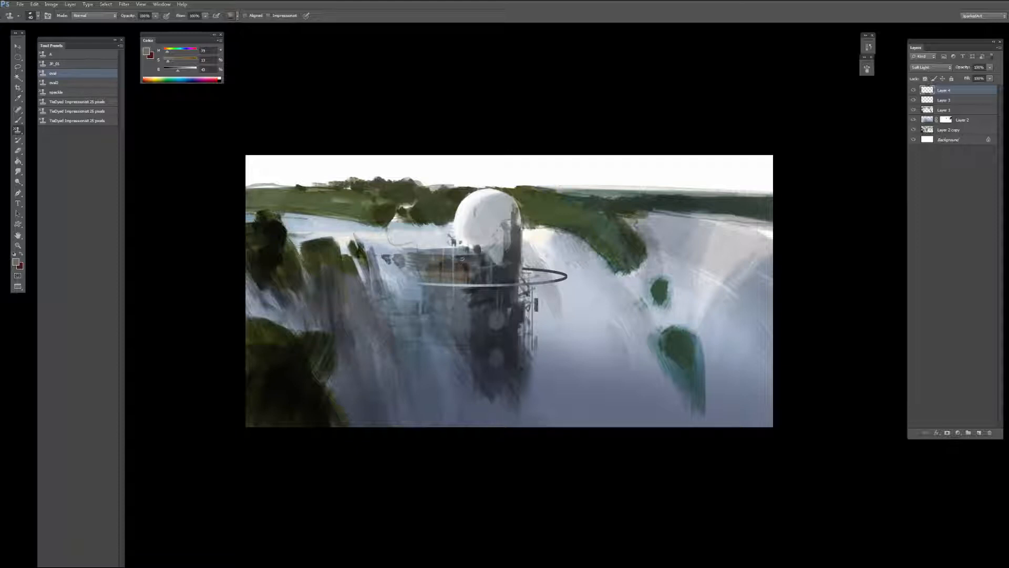
{"action": "mouse_move", "coordinate": [467, 317]}
{"action": "left_mouse_down"}
{"action": "mouse_move", "coordinate": [465, 331]}
{"action": "mouse_move", "coordinate": [447, 301]}
{"action": "left_mouse_up"}
{"action": "left_click", "coordinate": [236, 16]}
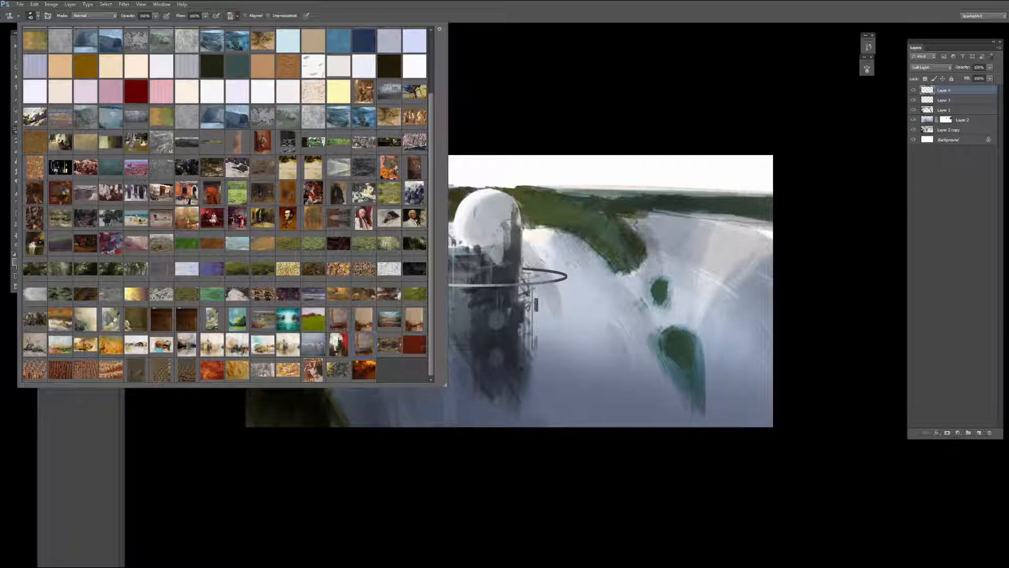
{"action": "left_click", "coordinate": [532, 105]}
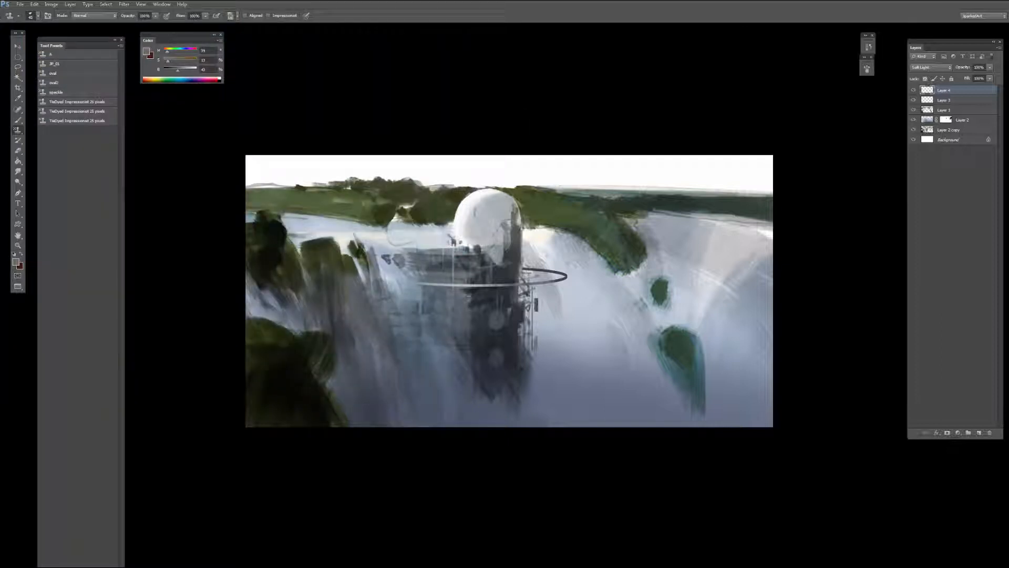
{"action": "mouse_move", "coordinate": [468, 296]}
{"action": "left_mouse_down"}
{"action": "mouse_move", "coordinate": [463, 321]}
{"action": "mouse_move", "coordinate": [439, 304]}
{"action": "mouse_move", "coordinate": [470, 271]}
{"action": "mouse_move", "coordinate": [488, 279]}
{"action": "left_mouse_up"}
{"action": "mouse_move", "coordinate": [478, 340]}
{"action": "left_mouse_down"}
{"action": "mouse_move", "coordinate": [479, 293]}
{"action": "mouse_move", "coordinate": [487, 290]}
{"action": "mouse_move", "coordinate": [495, 316]}
{"action": "mouse_move", "coordinate": [512, 294]}
{"action": "mouse_move", "coordinate": [495, 331]}
{"action": "mouse_move", "coordinate": [507, 354]}
{"action": "mouse_move", "coordinate": [501, 404]}
{"action": "mouse_move", "coordinate": [511, 399]}
{"action": "mouse_move", "coordinate": [506, 273]}
{"action": "left_mouse_up"}
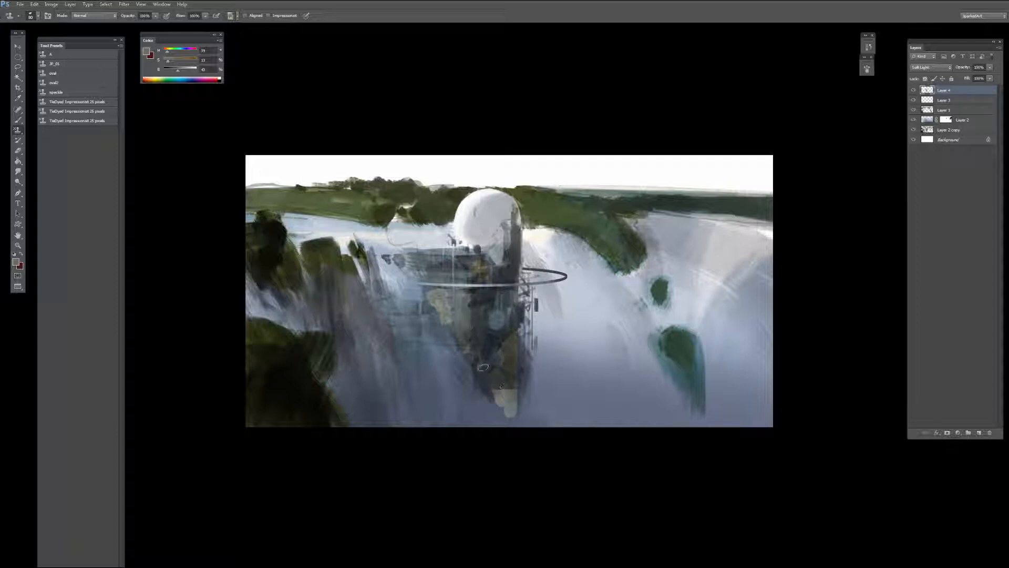
Step: Smudge the stamped texture into long vertical streaks along the pillar's shaft, from below the sphere to the canvas's lower edge
{"action": "key", "text": "r"}
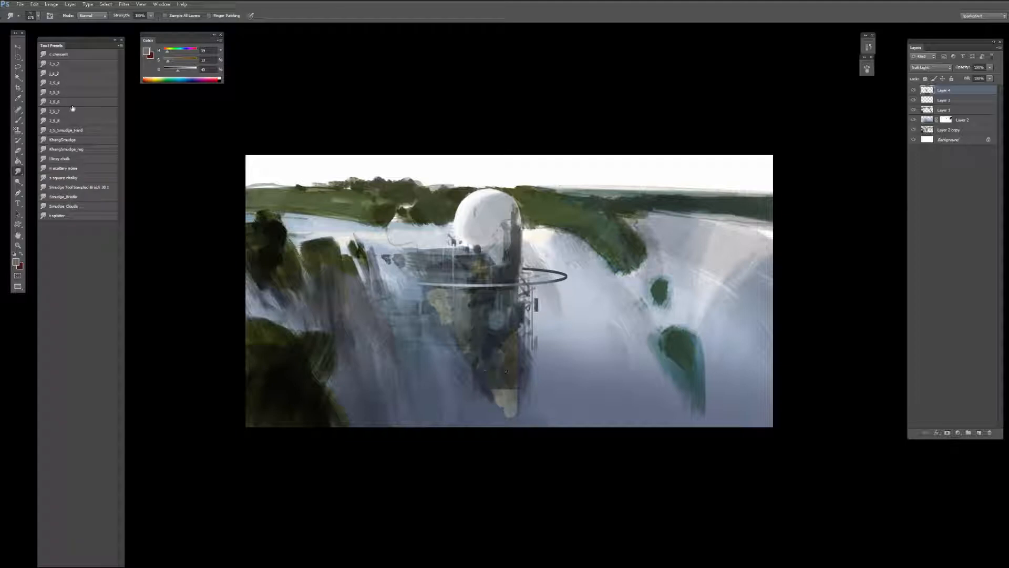
{"action": "left_click", "coordinate": [79, 130]}
{"action": "left_click_drag", "start_coordinate": [513, 392], "coordinate": [508, 329]}
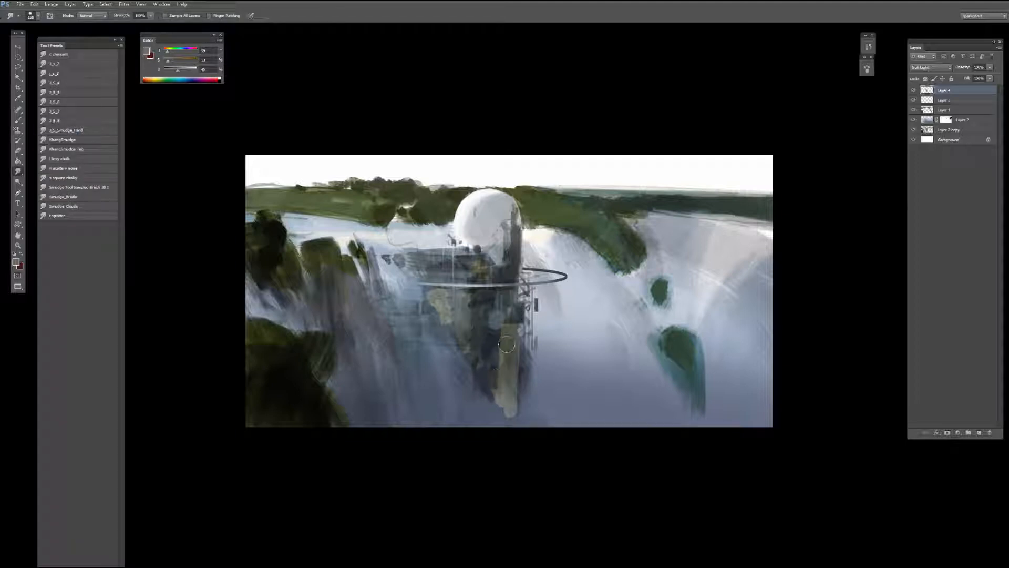
{"action": "key", "text": "["}
{"action": "left_click_drag", "start_coordinate": [497, 379], "coordinate": [498, 332]}
{"action": "mouse_move", "coordinate": [500, 391]}
{"action": "left_mouse_down"}
{"action": "mouse_move", "coordinate": [487, 323]}
{"action": "mouse_move", "coordinate": [500, 359]}
{"action": "mouse_move", "coordinate": [495, 248]}
{"action": "left_mouse_up"}
{"action": "key", "text": "["}
{"action": "key", "text": "]"}
{"action": "key", "text": "]"}
{"action": "key", "text": "]"}
{"action": "left_click_drag", "start_coordinate": [504, 322], "coordinate": [511, 253]}
{"action": "left_click_drag", "start_coordinate": [506, 345], "coordinate": [507, 434]}
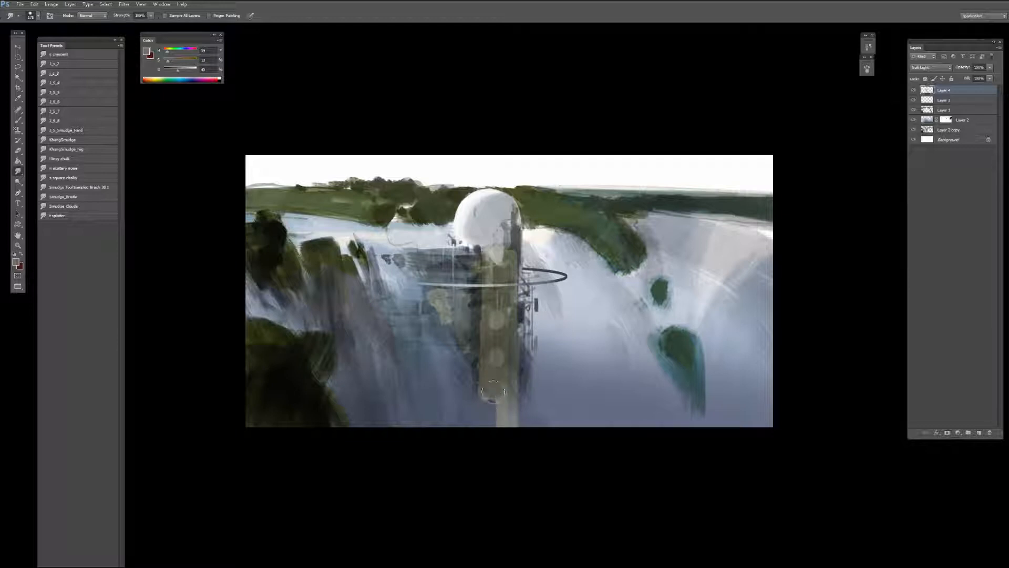
{"action": "left_click_drag", "start_coordinate": [491, 397], "coordinate": [488, 441]}
Step: Stamp a pale yellow pattern along the upper edge of the platform beside the pillar
{"action": "key", "text": "s"}
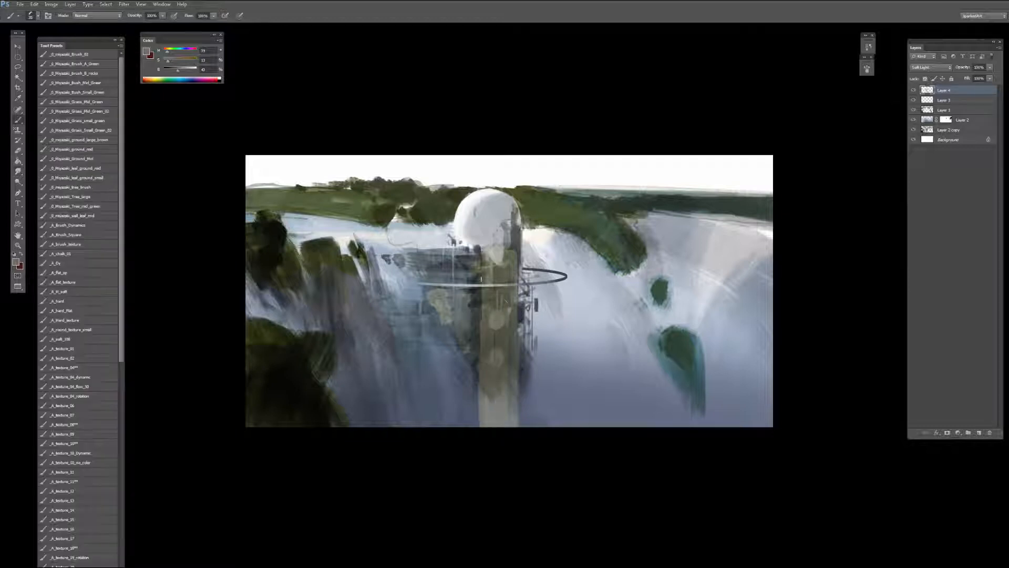
{"action": "key", "text": "shift+s"}
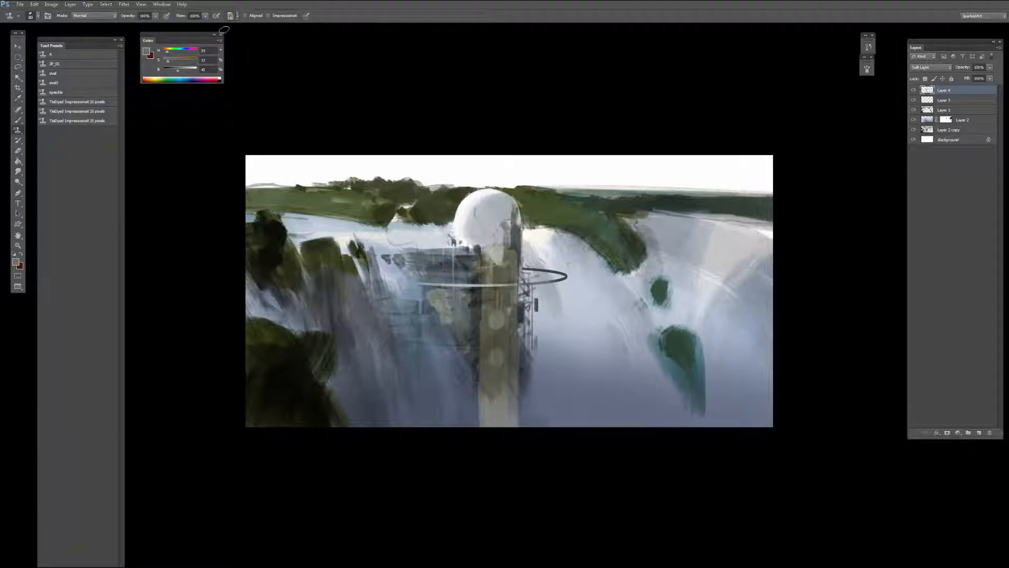
{"action": "left_click", "coordinate": [234, 15]}
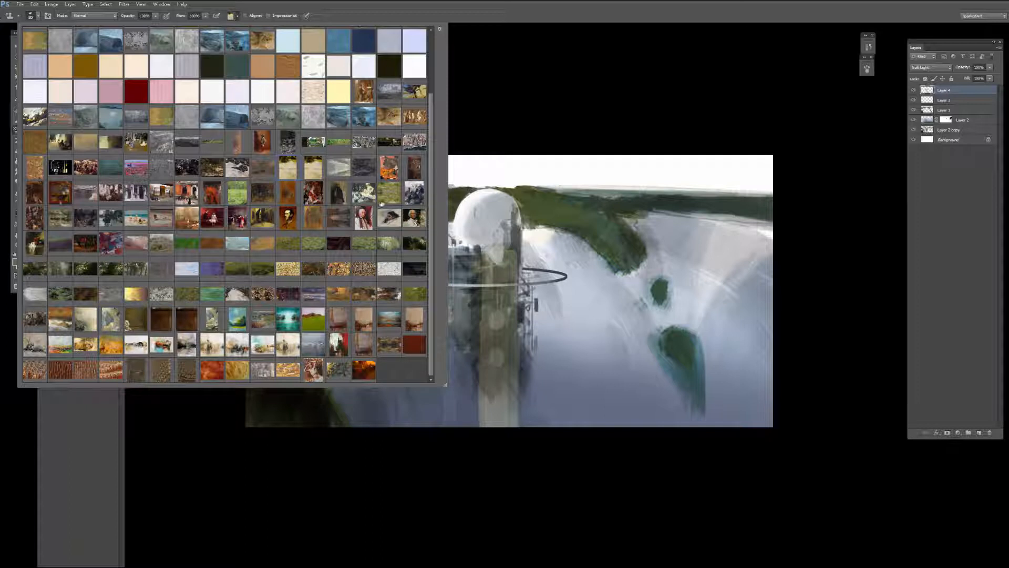
{"action": "left_click", "coordinate": [339, 89]}
{"action": "left_click", "coordinate": [476, 256]}
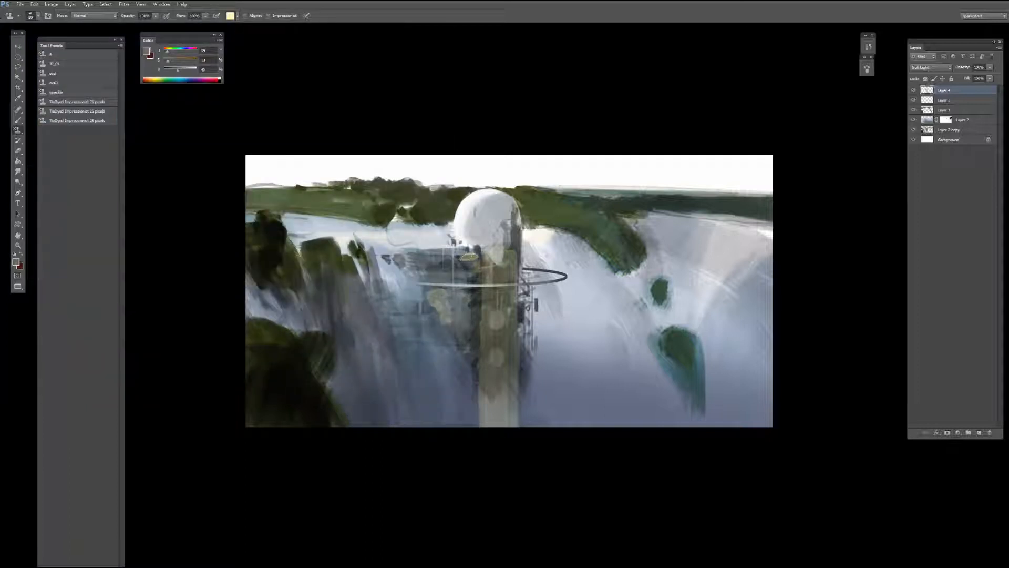
{"action": "mouse_move", "coordinate": [461, 252]}
{"action": "left_mouse_down"}
{"action": "mouse_move", "coordinate": [472, 253]}
{"action": "mouse_move", "coordinate": [404, 250]}
{"action": "left_mouse_up"}
{"action": "key", "text": "bracketleft"}
{"action": "key", "text": "bracketleft"}
{"action": "key", "text": "bracketleft"}
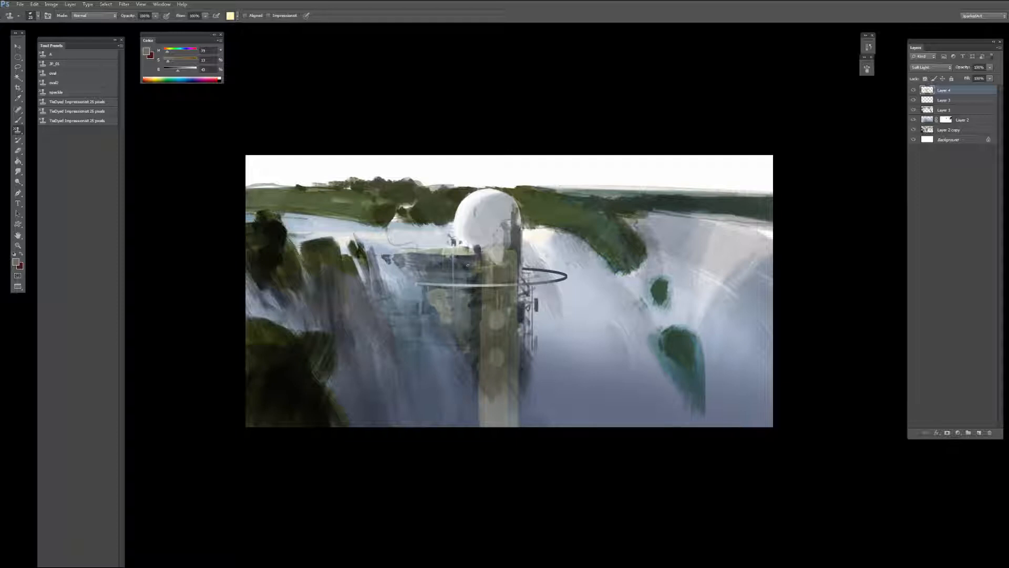
Step: Stamp further texture patterns on the pillar and platform, finishing with a near-white pattern along the shaft's left edge
{"action": "left_click", "coordinate": [237, 16]}
{"action": "left_click", "coordinate": [315, 119]}
{"action": "left_click", "coordinate": [289, 94]}
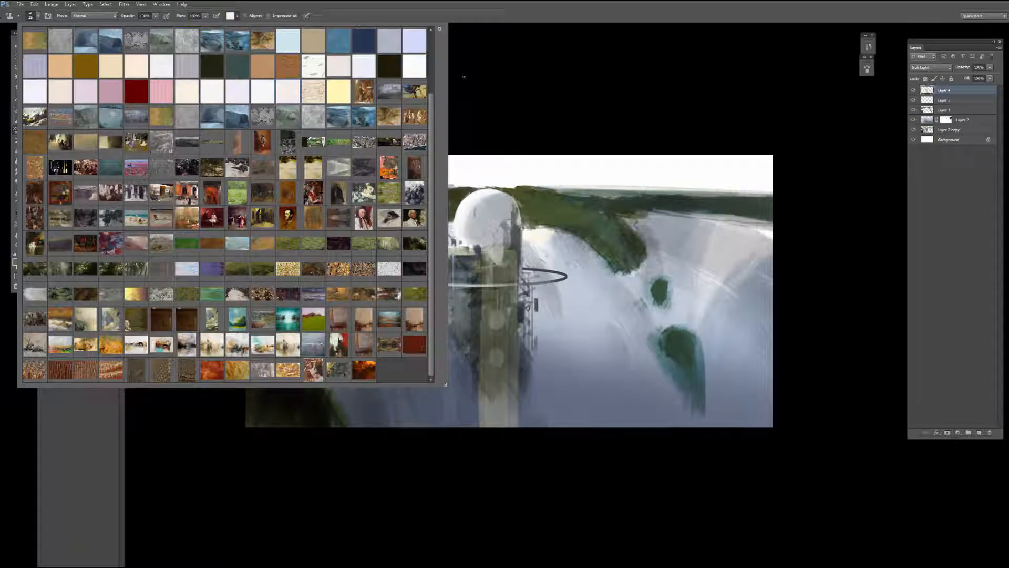
{"action": "double_click", "coordinate": [315, 118]}
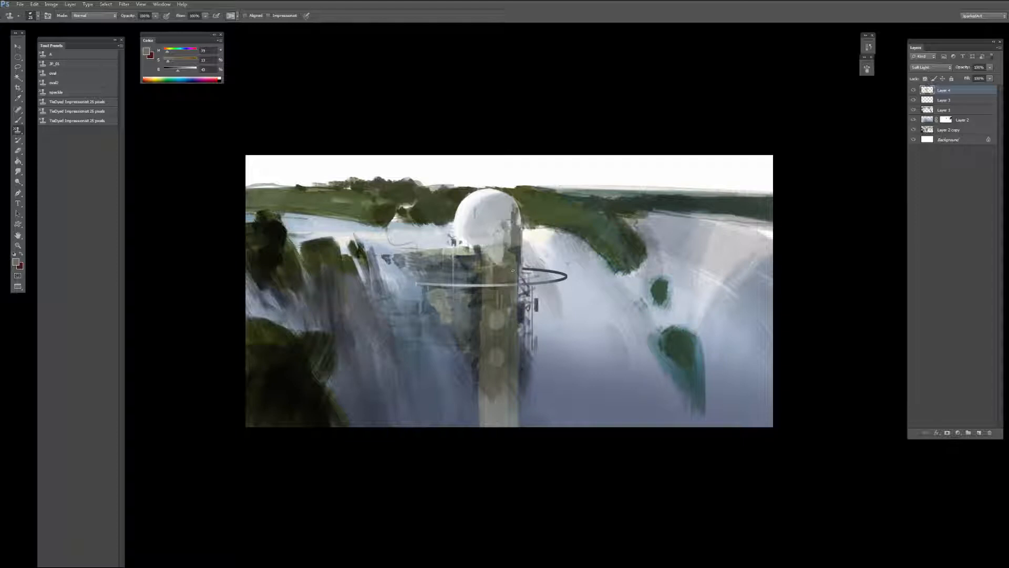
{"action": "left_click", "coordinate": [235, 15]}
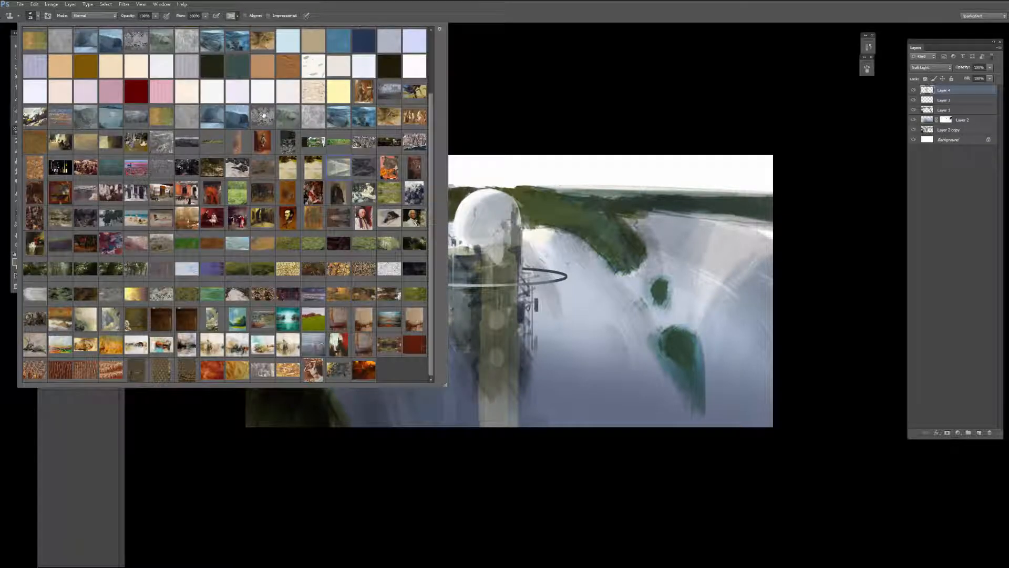
{"action": "left_click", "coordinate": [212, 96]}
{"action": "key", "text": "Return"}
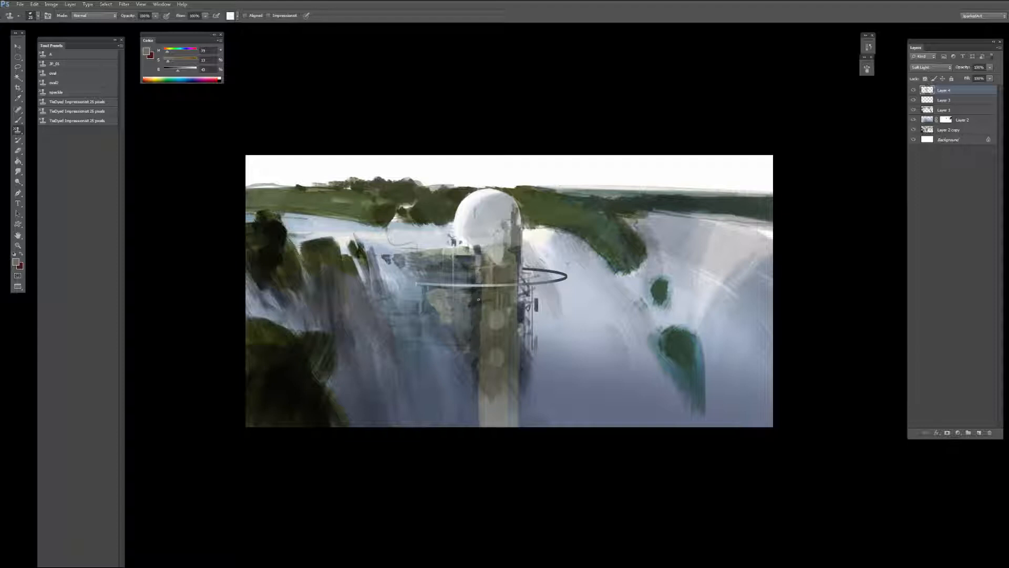
{"action": "left_click_drag", "start_coordinate": [479, 294], "coordinate": [477, 322]}
{"action": "left_click_drag", "start_coordinate": [478, 288], "coordinate": [477, 335]}
Step: Move the Normal detail layer above the Soft Light layer and fade the pillar's foot with a large brush in a sampled blue-violet
{"action": "key", "text": "b"}
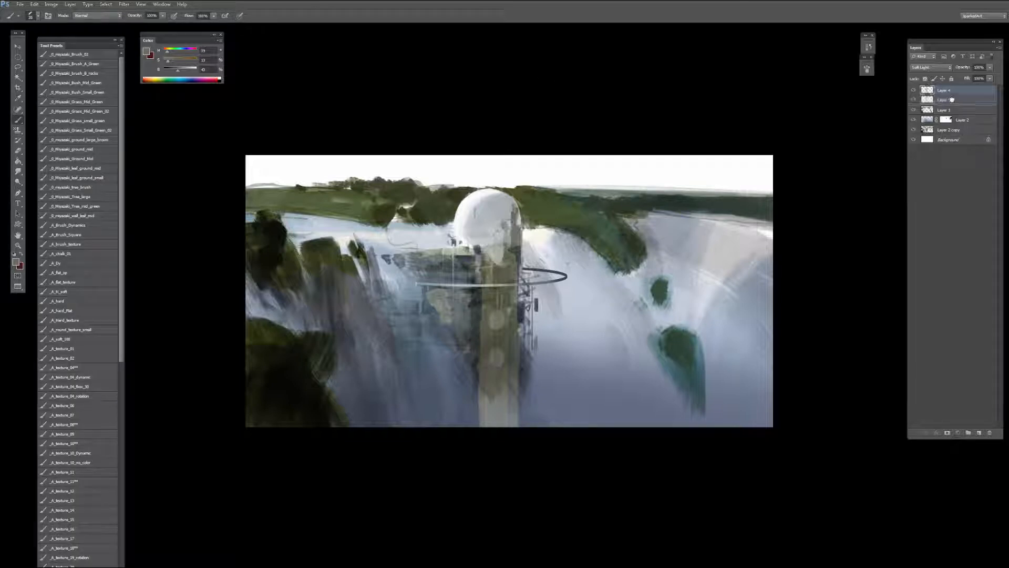
{"action": "left_click_drag", "start_coordinate": [952, 100], "coordinate": [946, 89]}
{"action": "left_click", "coordinate": [465, 411], "text": "alt"}
{"action": "key", "text": "bracketright"}
{"action": "key", "text": "bracketright"}
{"action": "key", "text": "bracketright"}
{"action": "key", "text": "bracketright"}
{"action": "key", "text": "bracketright"}
{"action": "key", "text": "bracketright"}
{"action": "key", "text": "bracketright"}
{"action": "mouse_move", "coordinate": [477, 372]}
{"action": "left_mouse_down"}
{"action": "mouse_move", "coordinate": [479, 435]}
{"action": "mouse_move", "coordinate": [487, 401]}
{"action": "mouse_move", "coordinate": [496, 446]}
{"action": "mouse_move", "coordinate": [509, 450]}
{"action": "mouse_move", "coordinate": [513, 402]}
{"action": "left_mouse_up"}
Step: Paint small details along the sphere's base beside the shaft with a much smaller brush in sampled greys
{"action": "key", "text": "bracketleft"}
{"action": "key", "text": "bracketleft"}
{"action": "key", "text": "bracketleft"}
{"action": "key", "text": "bracketleft"}
{"action": "key", "text": "bracketleft"}
{"action": "key", "text": "bracketleft"}
{"action": "key", "text": "bracketleft"}
{"action": "key", "text": "bracketleft"}
{"action": "key", "text": "bracketleft"}
{"action": "key", "text": "bracketleft"}
{"action": "key", "text": "bracketleft"}
{"action": "key", "text": "bracketleft"}
{"action": "key", "text": "bracketleft"}
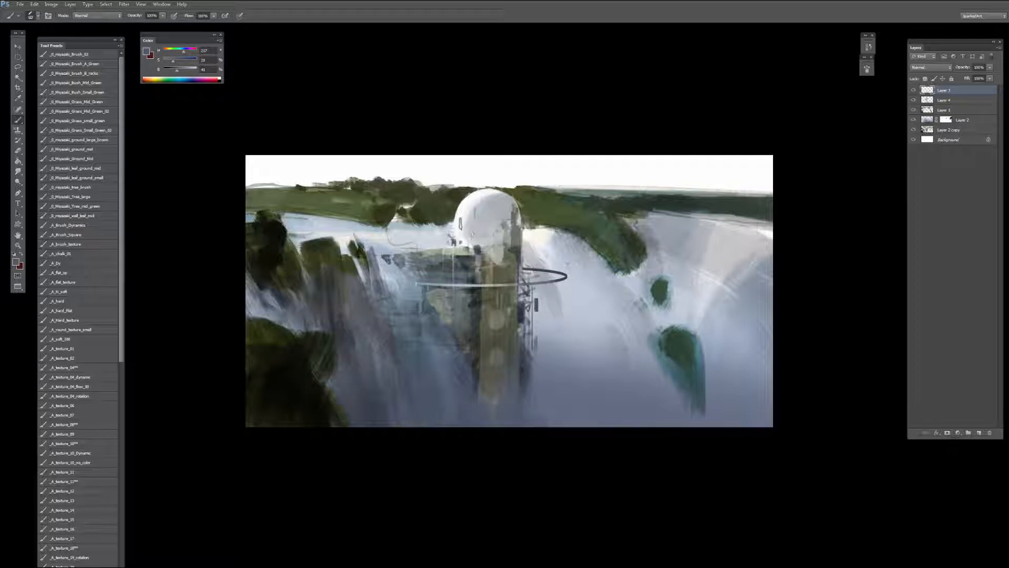
{"action": "left_click", "coordinate": [486, 232], "text": "alt"}
{"action": "left_click", "coordinate": [480, 232], "text": "alt"}
{"action": "left_click", "coordinate": [478, 238], "text": "alt"}
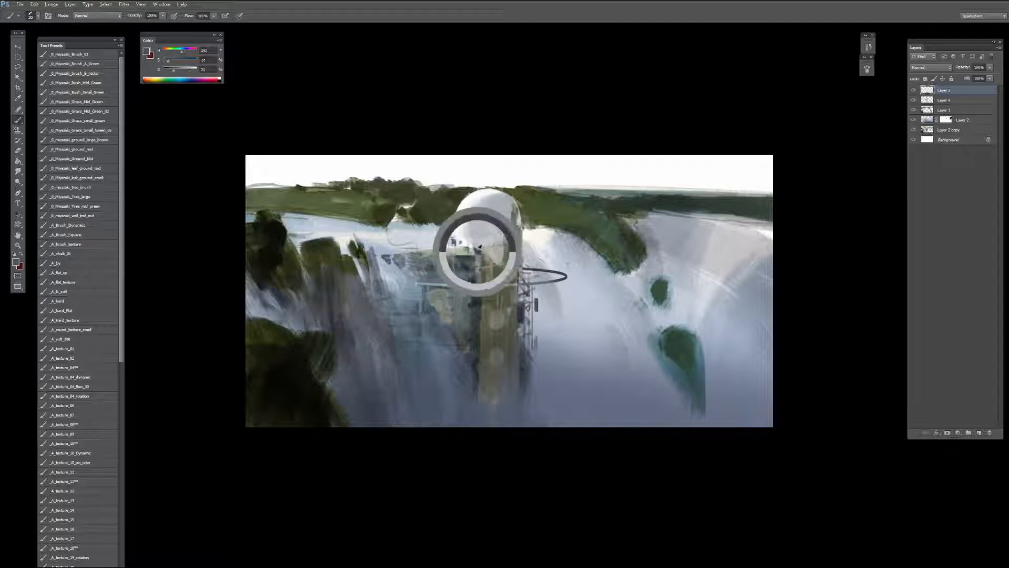
Step: Paint grey and dark accents between the sphere's underside and the platform using sampled colours
{"action": "left_click", "coordinate": [483, 248], "text": "alt"}
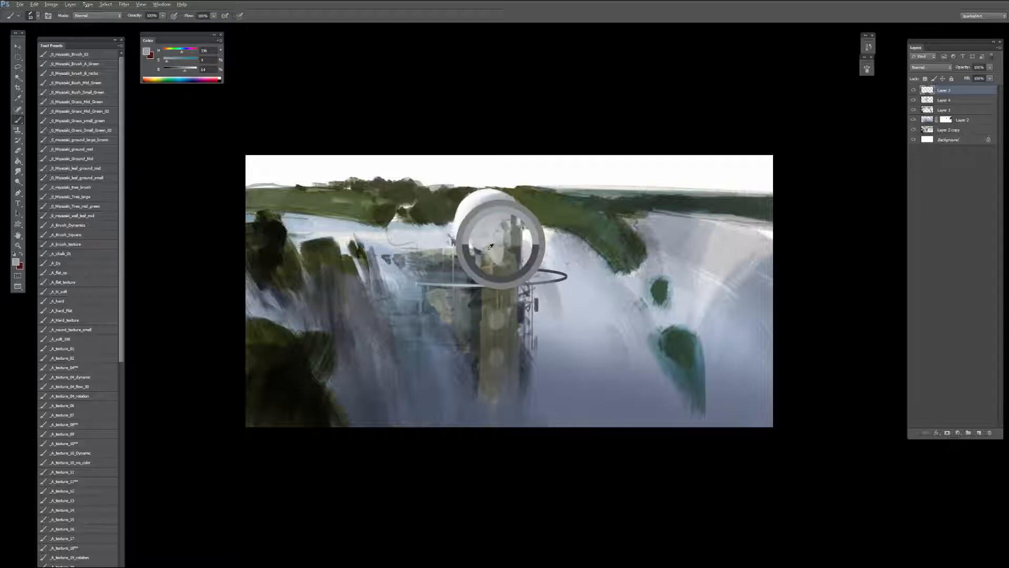
{"action": "left_click", "coordinate": [503, 241], "text": "alt"}
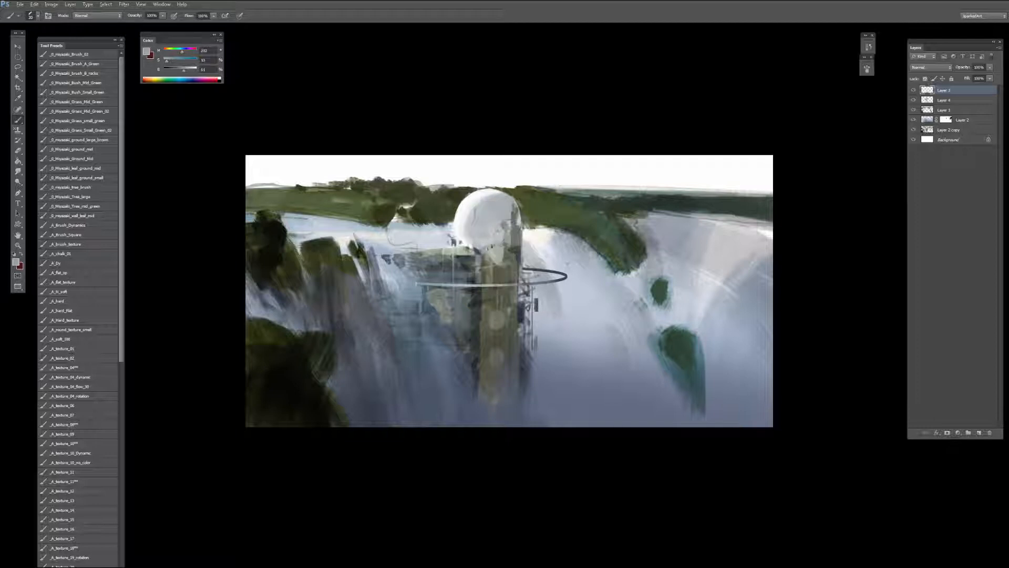
{"action": "left_click", "coordinate": [507, 251], "text": "alt"}
{"action": "left_click", "coordinate": [472, 254], "text": "alt"}
{"action": "left_click", "coordinate": [473, 257], "text": "alt"}
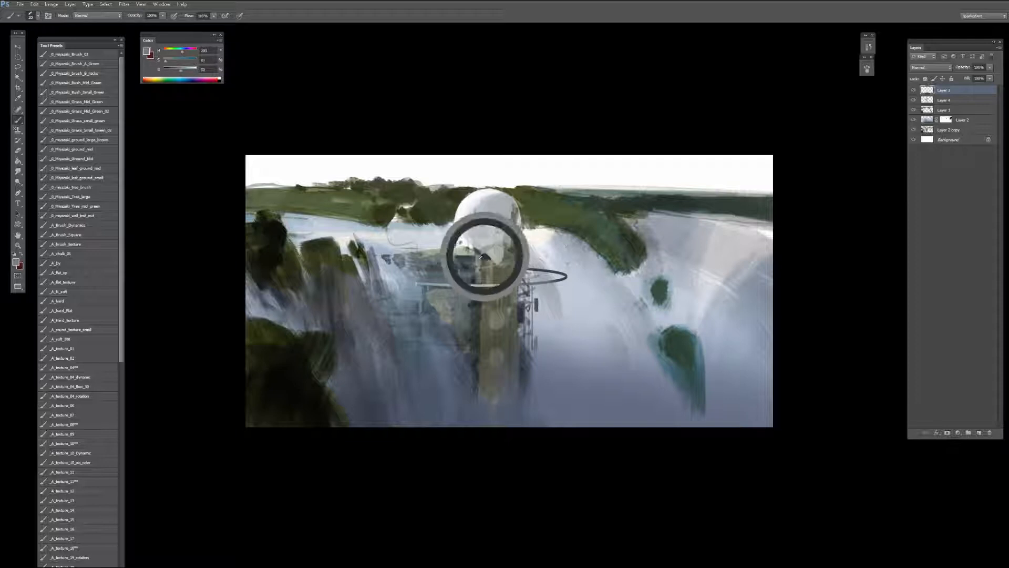
Step: Add a small blue-grey oval window on the shaft just below the sphere, using an elliptical selection
{"action": "key", "text": "m"}
{"action": "left_click_drag", "start_coordinate": [457, 253], "coordinate": [489, 268]}
{"action": "left_click_drag", "start_coordinate": [488, 268], "coordinate": [502, 261]}
{"action": "key", "text": "b"}
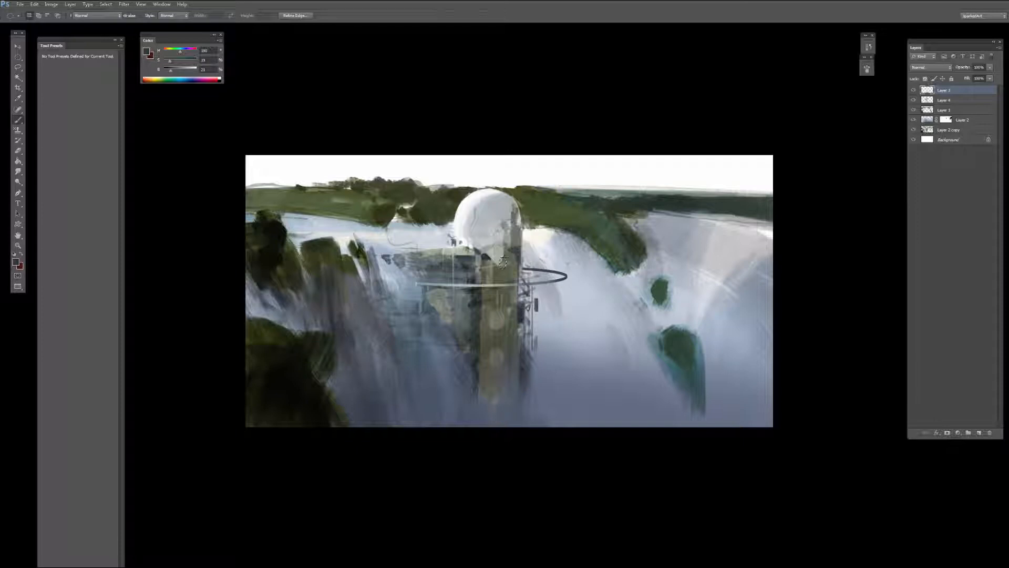
{"action": "left_click", "coordinate": [506, 386], "text": "alt"}
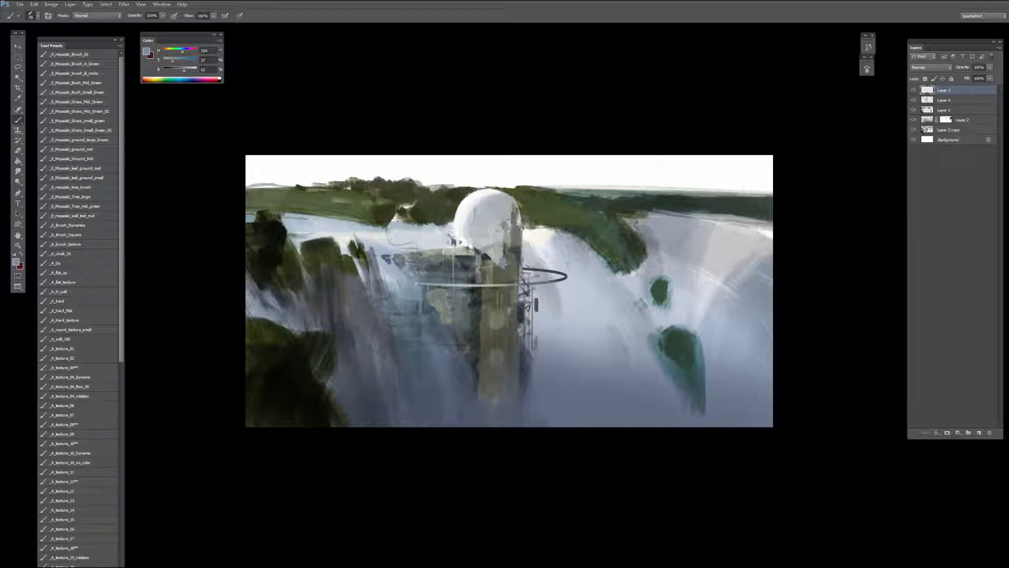
{"action": "key", "text": "ctrl+a"}
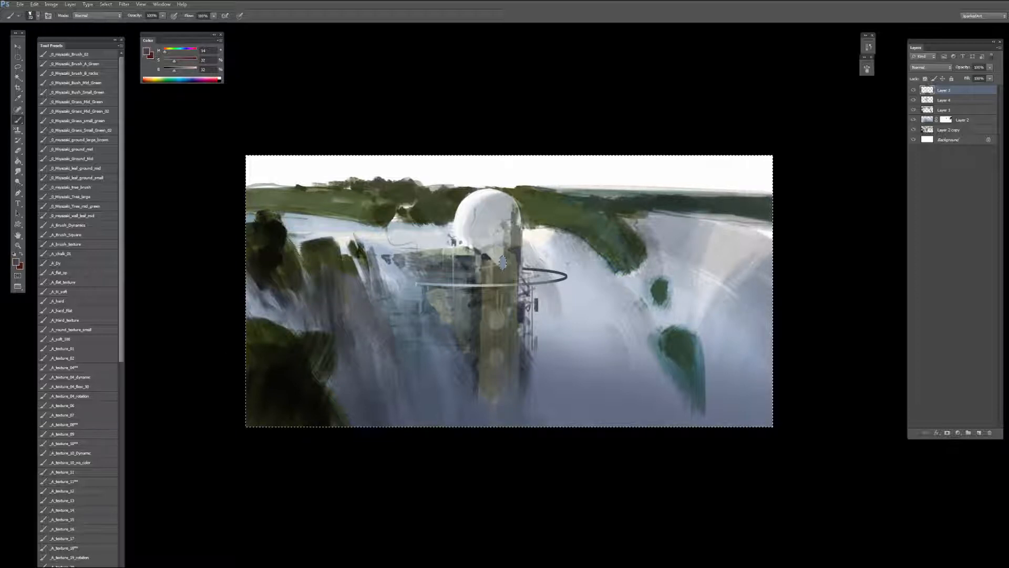
{"action": "left_click", "coordinate": [501, 260], "text": "alt"}
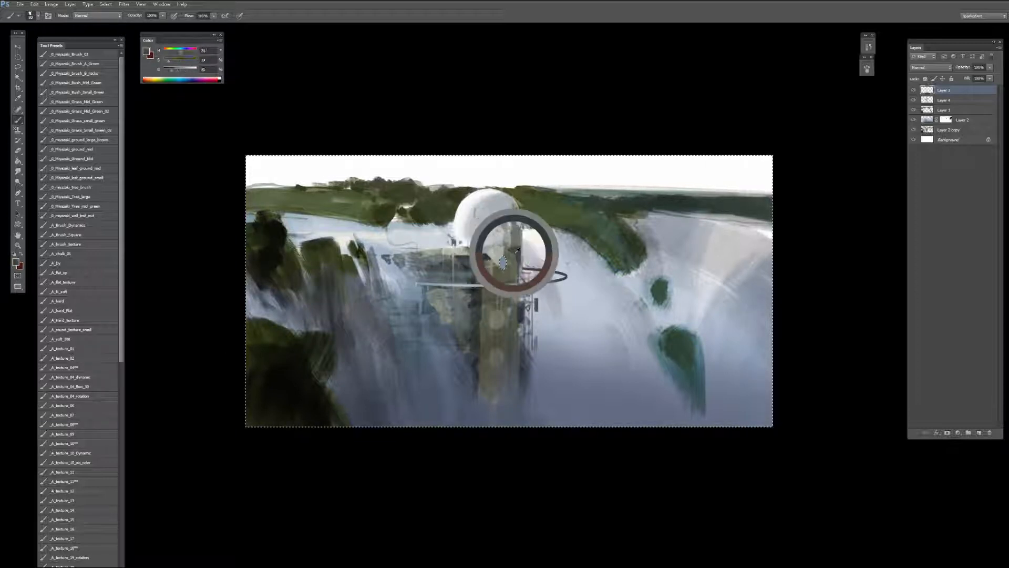
Step: Try a light grey horizontal band across the platform and shaft just below the sphere
{"action": "left_click", "coordinate": [463, 247], "text": "alt"}
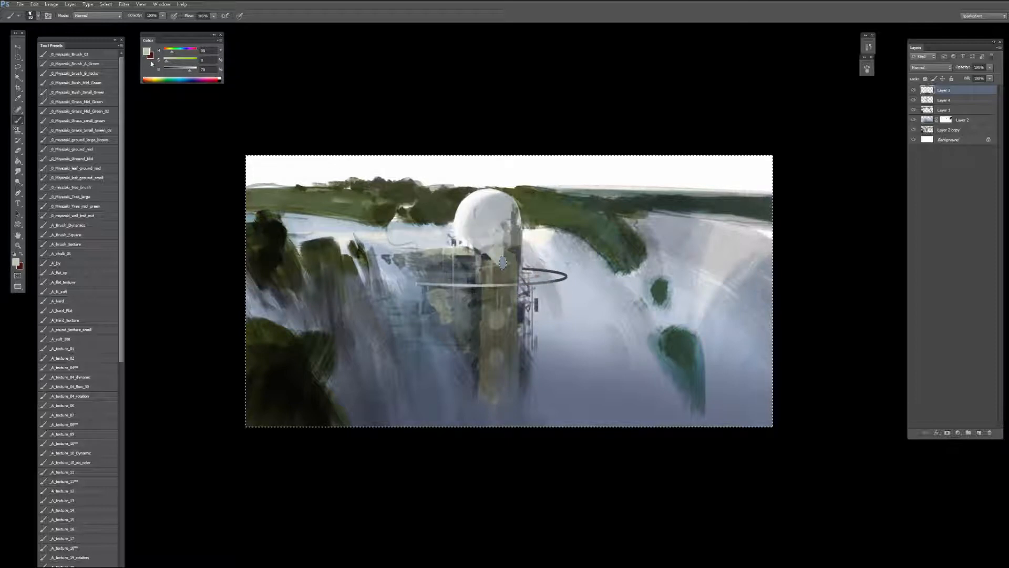
{"action": "left_click_drag", "start_coordinate": [167, 60], "coordinate": [166, 51]}
{"action": "key", "text": "bracketright"}
{"action": "key", "text": "bracketright"}
{"action": "mouse_move", "coordinate": [468, 255]}
{"action": "left_mouse_down"}
{"action": "mouse_move", "coordinate": [482, 255]}
{"action": "mouse_move", "coordinate": [463, 261]}
{"action": "left_mouse_up"}
{"action": "left_click", "coordinate": [491, 225], "text": "alt"}
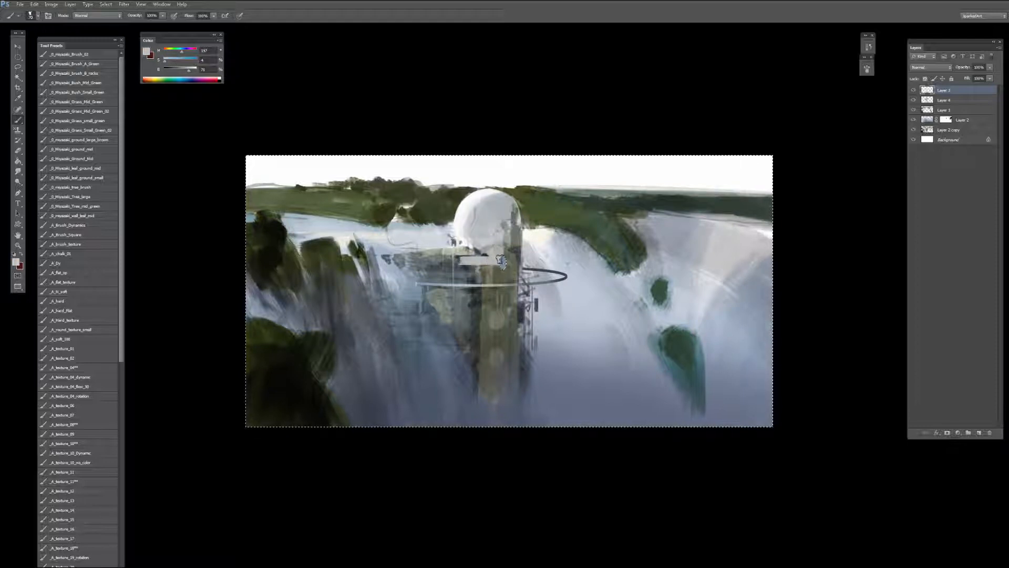
{"action": "key", "text": "ctrl+z"}
{"action": "key", "text": "bracketleft"}
{"action": "key", "text": "bracketleft"}
{"action": "key", "text": "bracketleft"}
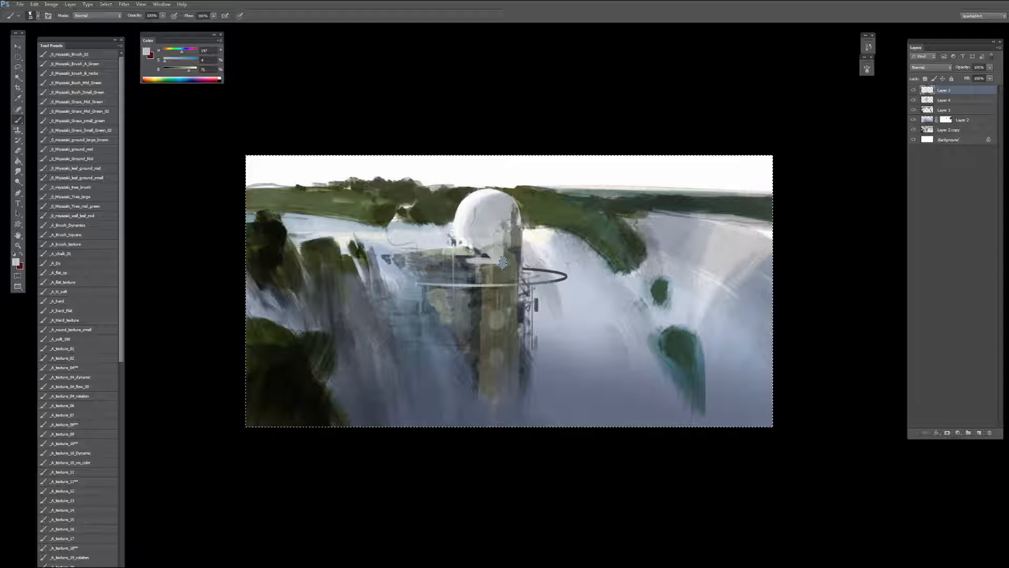
Step: Paint a dark wedge under the sphere and thin pale vertical lines down the upper shaft in sampled colours
{"action": "left_click", "coordinate": [465, 262], "text": "alt"}
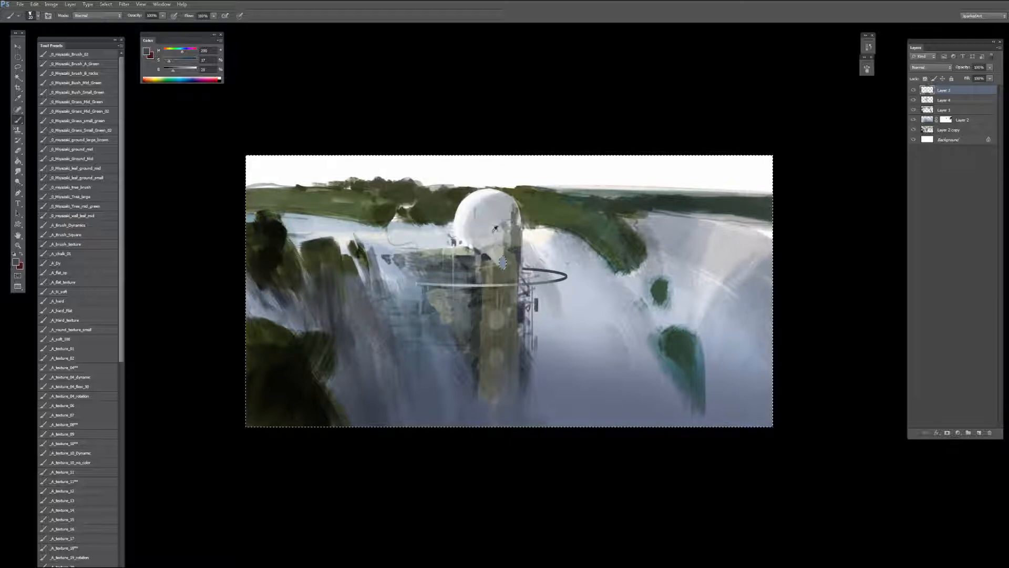
{"action": "left_click", "coordinate": [502, 263], "text": "alt"}
{"action": "left_click", "coordinate": [483, 258], "text": "alt"}
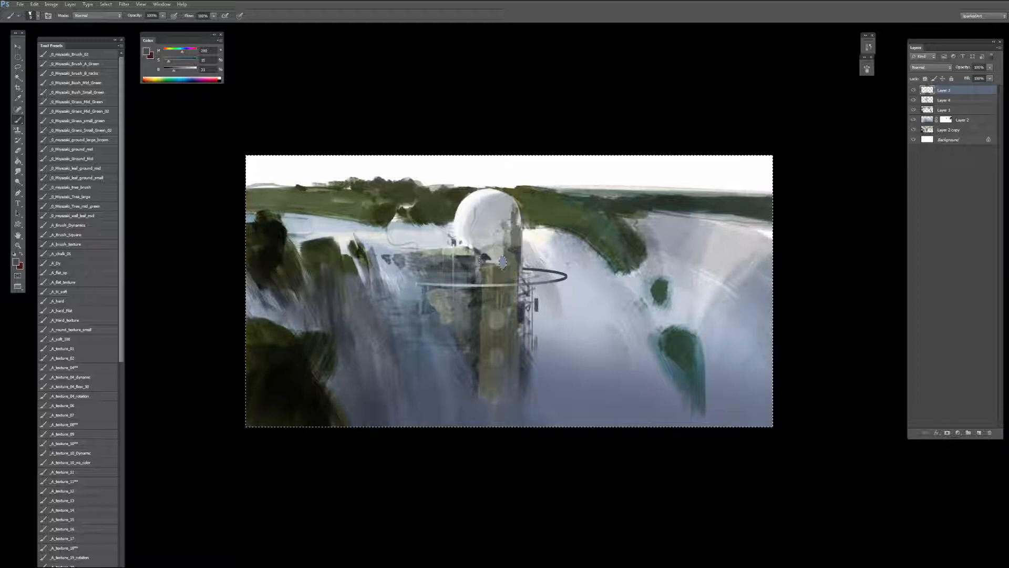
{"action": "left_click", "coordinate": [500, 262], "text": "alt"}
{"action": "left_click", "coordinate": [486, 238], "text": "alt"}
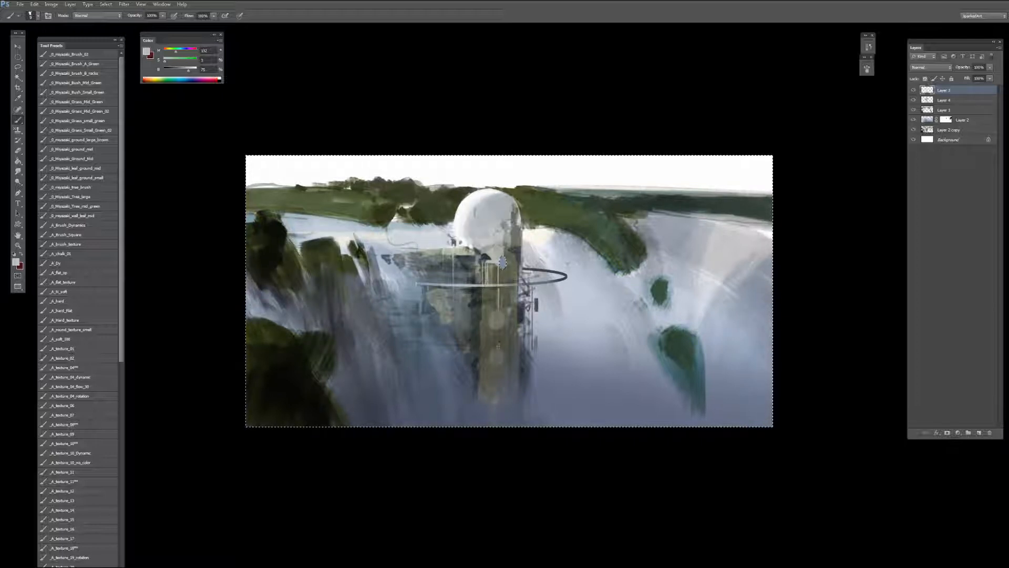
Step: Clear the selection and refine the oval window on the shaft with sampled blue-grey and dark tones
{"action": "key", "text": "ctrl+d"}
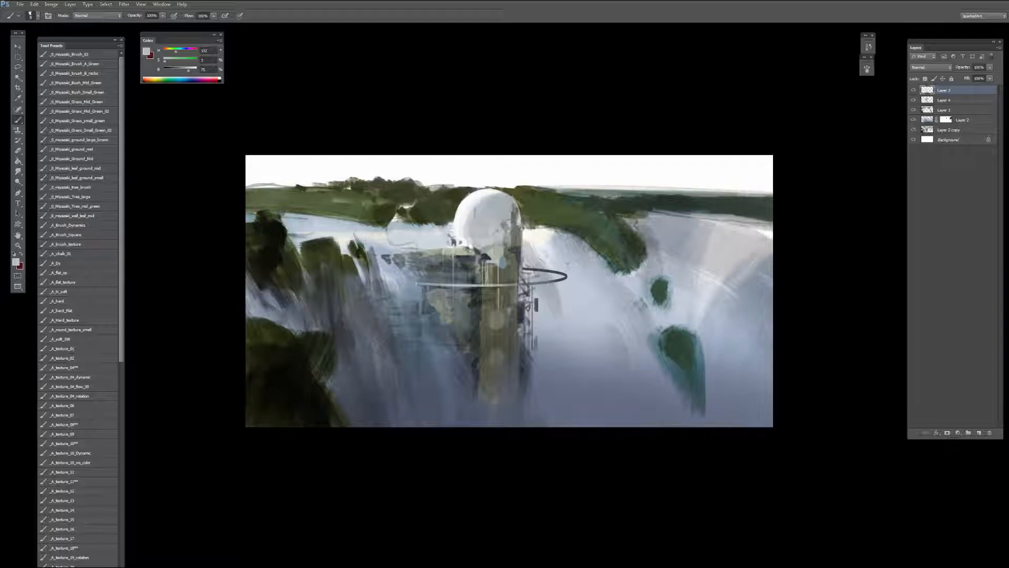
{"action": "left_click", "coordinate": [503, 262], "text": "alt"}
{"action": "key", "text": "ctrl+a"}
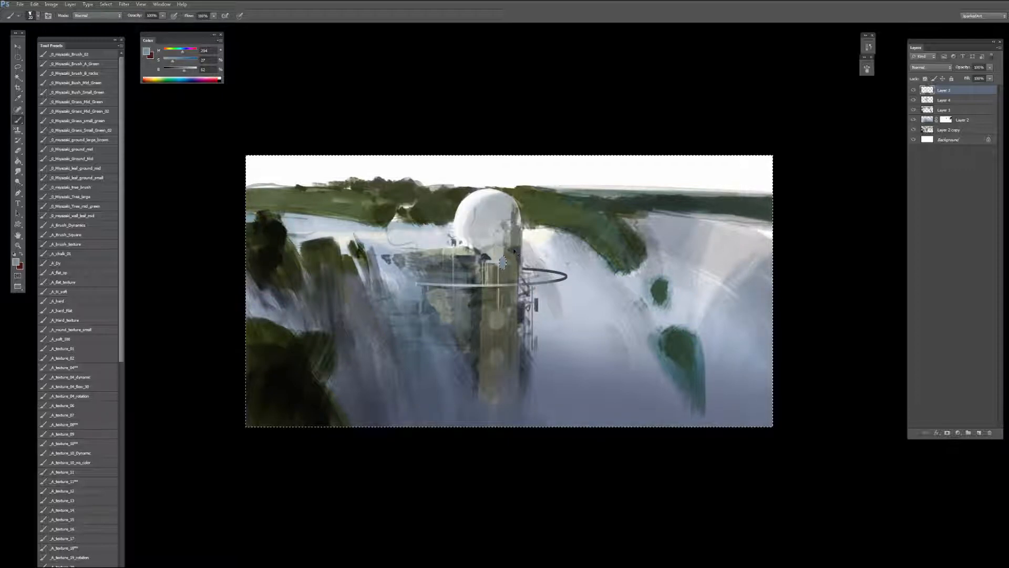
{"action": "key", "text": "ctrl+d"}
{"action": "left_click", "coordinate": [502, 262], "text": "alt"}
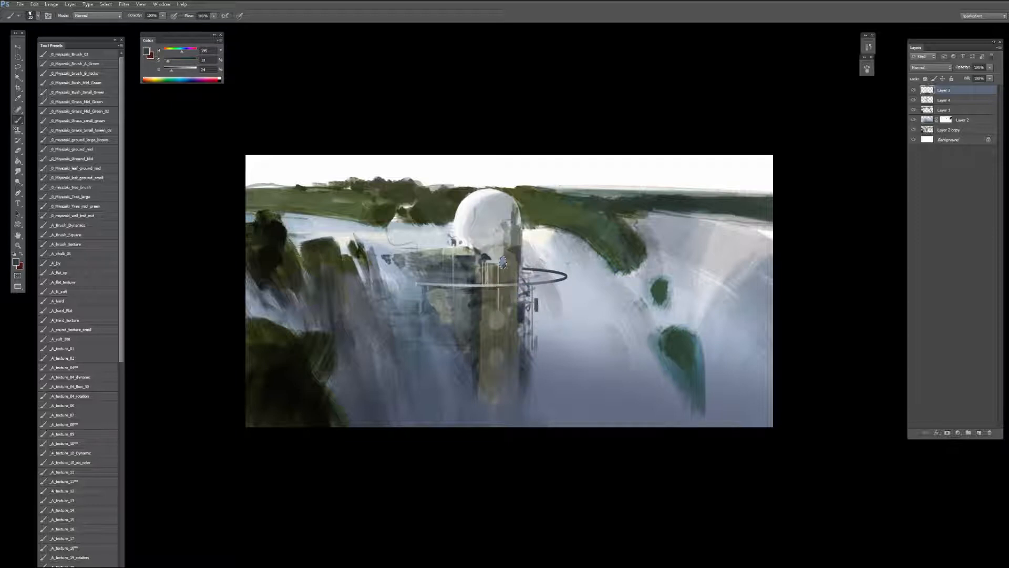
Step: Paint small light and dark structural details along the platform's upper edge at the sphere's lower-left side
{"action": "left_click", "coordinate": [472, 201], "text": "alt"}
{"action": "key", "text": "ctrl+plus"}
{"action": "left_click", "coordinate": [496, 229], "text": "alt"}
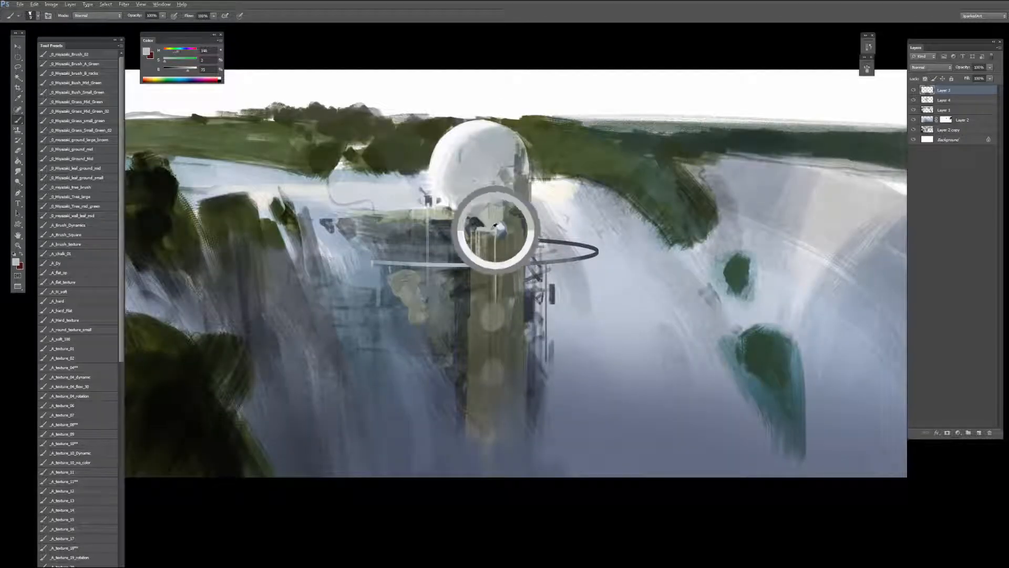
{"action": "key", "text": "["}
{"action": "left_click_drag", "start_coordinate": [439, 214], "coordinate": [449, 205]}
{"action": "left_click", "coordinate": [483, 215], "text": "alt"}
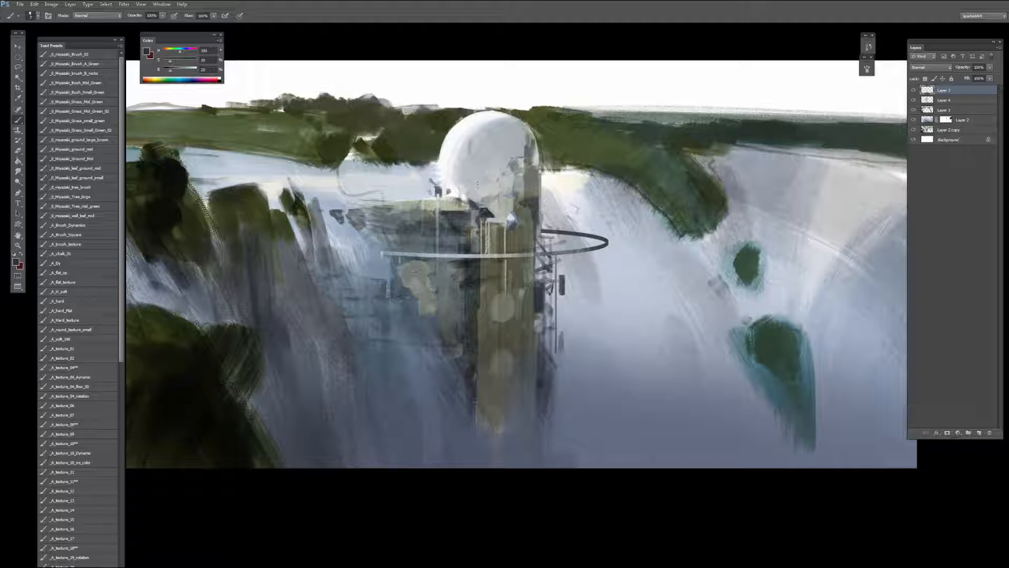
{"action": "left_click", "coordinate": [460, 198], "text": "alt"}
{"action": "left_click", "coordinate": [472, 206], "text": "alt"}
{"action": "left_click", "coordinate": [442, 188], "text": "alt"}
Step: On a new layer, stroke a flat elliptical selection around the sphere's base with a thin grey centred line
{"action": "left_click", "coordinate": [980, 433]}
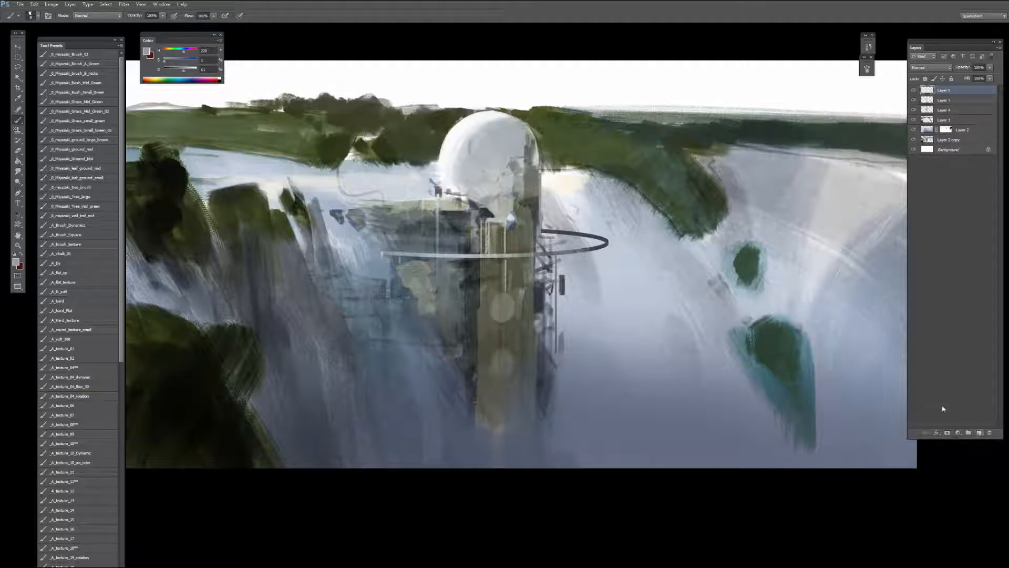
{"action": "key", "text": "m"}
{"action": "mouse_move", "coordinate": [446, 184]}
{"action": "left_mouse_down"}
{"action": "mouse_move", "coordinate": [557, 194]}
{"action": "mouse_move", "coordinate": [547, 195]}
{"action": "left_mouse_up"}
{"action": "right_click", "coordinate": [545, 196]}
{"action": "left_click", "coordinate": [565, 317]}
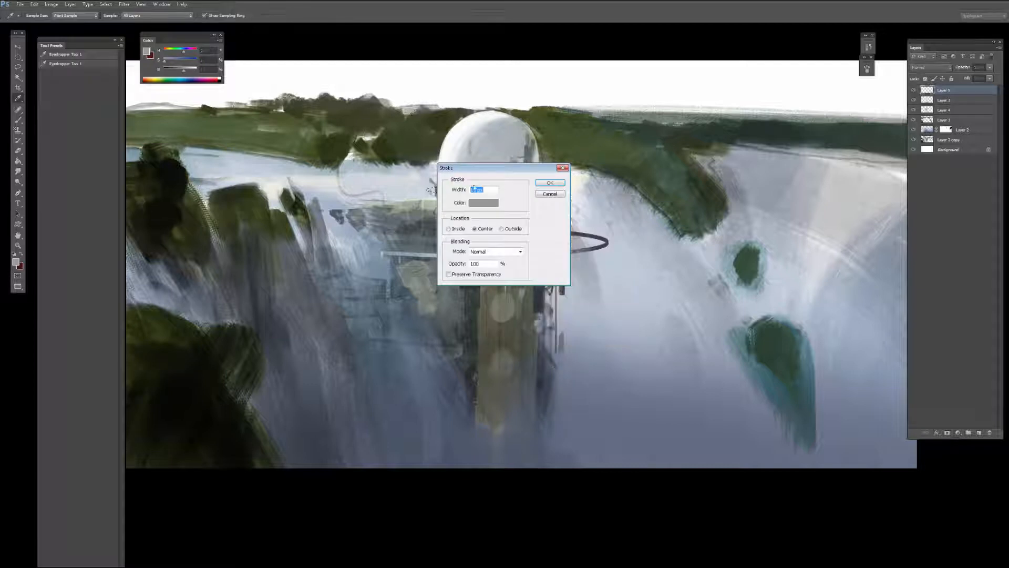
{"action": "left_click", "coordinate": [550, 182]}
Step: Erase the part of the thin ring that passes behind the pillar using a smaller eraser
{"action": "key", "text": "e"}
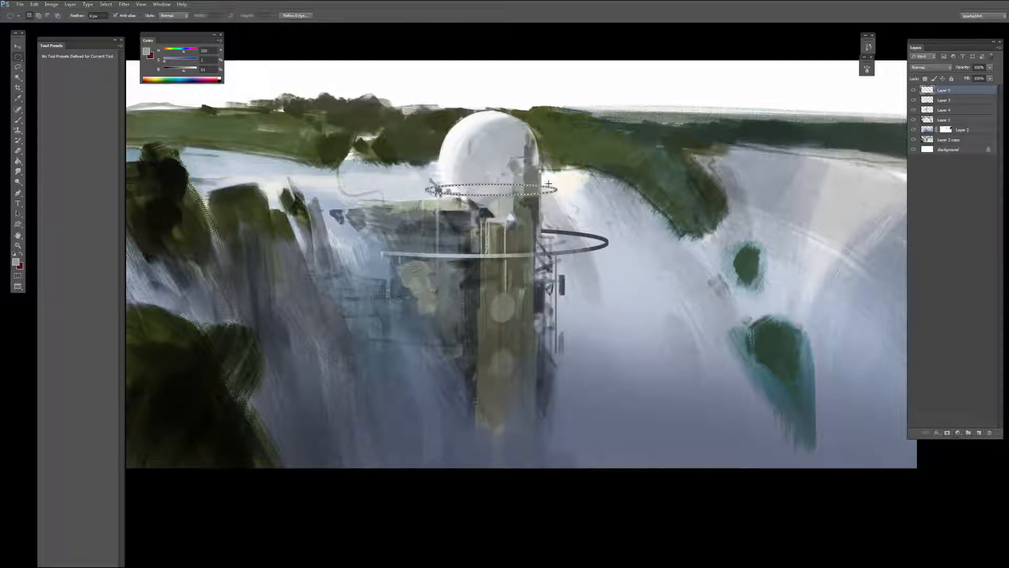
{"action": "key", "text": "bracketleft"}
{"action": "key", "text": "bracketleft"}
{"action": "key", "text": "bracketleft"}
{"action": "key", "text": "bracketleft"}
{"action": "key", "text": "bracketleft"}
{"action": "key", "text": "bracketleft"}
{"action": "key", "text": "bracketleft"}
{"action": "key", "text": "bracketleft"}
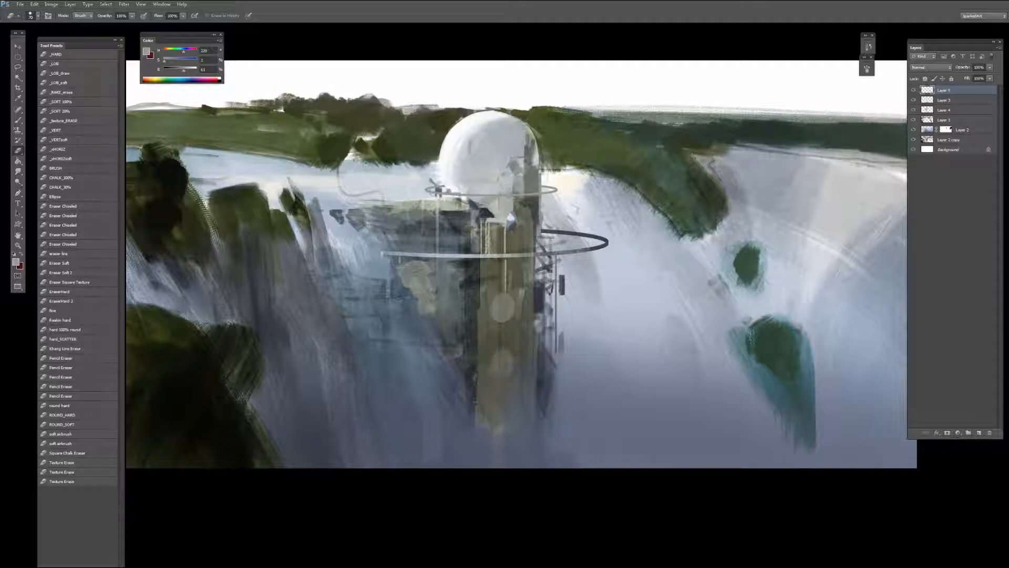
Step: Duplicate the thin ring slightly below the original and merge the copy into its layer
{"action": "key", "text": "v"}
{"action": "left_click", "coordinate": [588, 210]}
{"action": "left_click_drag", "start_coordinate": [588, 210], "coordinate": [588, 215]}
{"action": "left_click", "coordinate": [580, 207]}
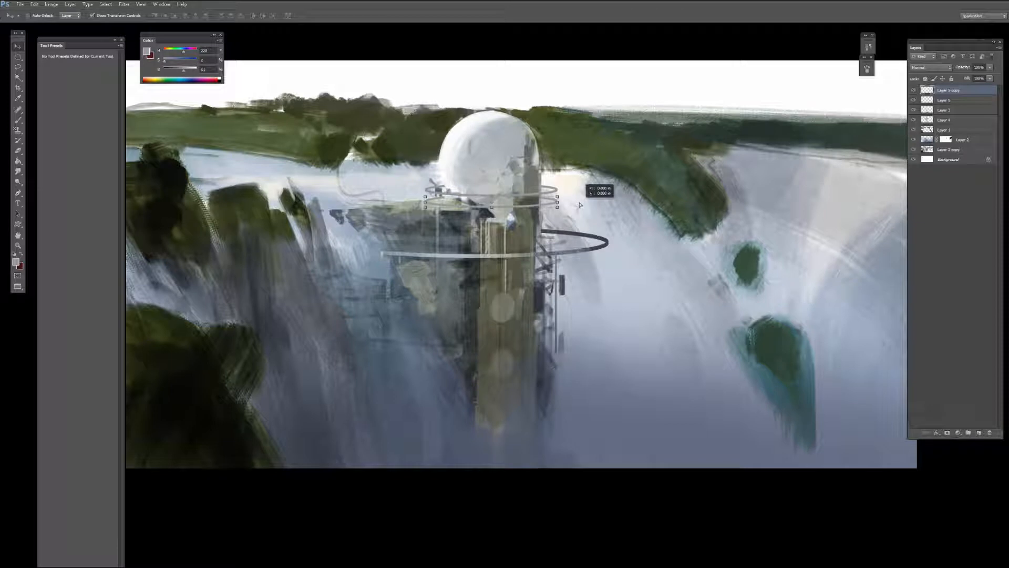
{"action": "key", "text": "ctrl+e"}
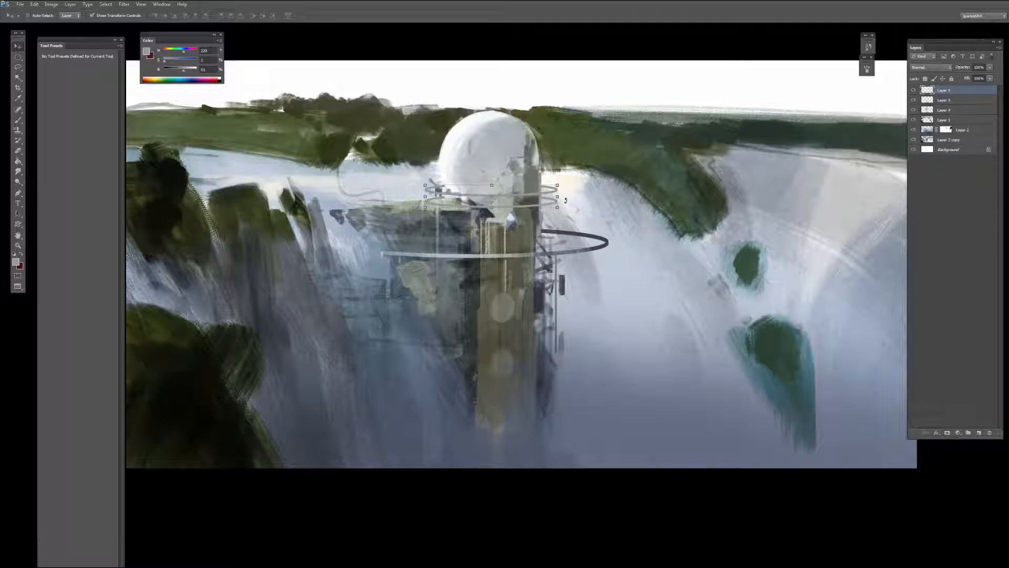
Step: Lock the ring layer's transparent pixels and darken the rings' right side with a sampled dark blue-grey
{"action": "key", "text": "b"}
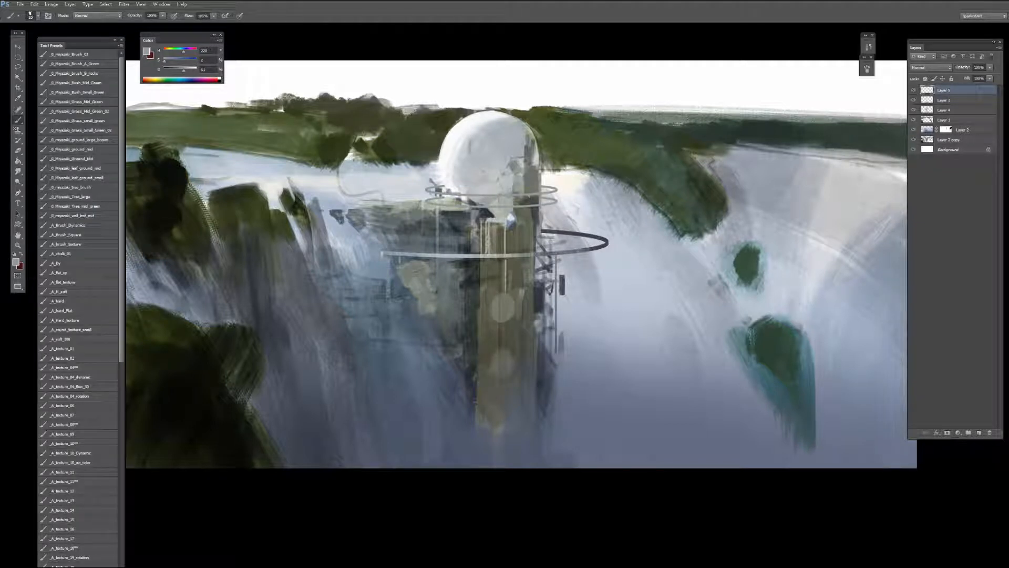
{"action": "key", "text": "slash"}
{"action": "left_click", "coordinate": [538, 303], "text": "alt"}
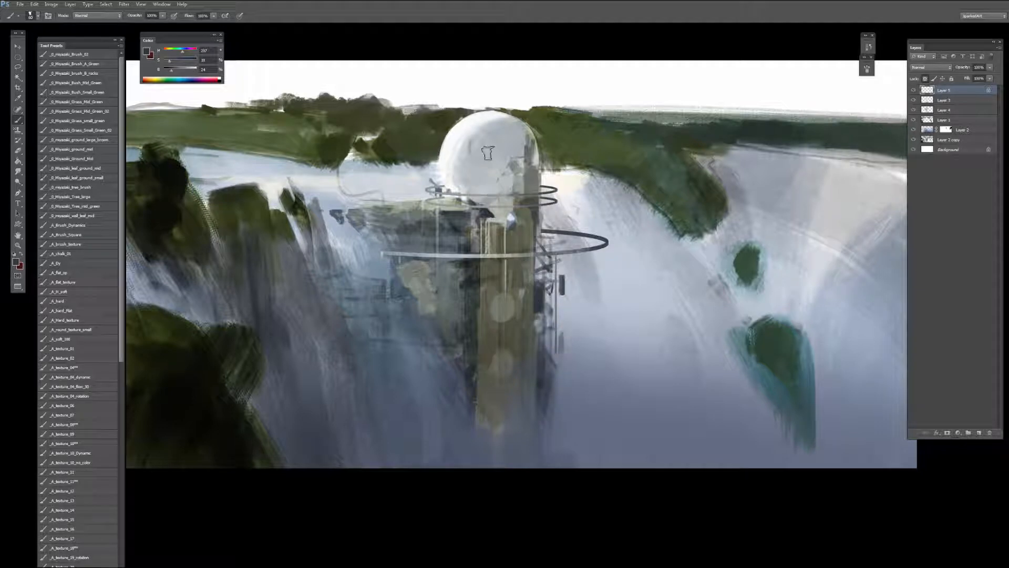
Step: Paint the rings' left and front sections near-white with a sampled colour and reduce the brush size
{"action": "left_click", "coordinate": [377, 273], "text": "alt"}
{"action": "left_click", "coordinate": [459, 125], "text": "alt"}
{"action": "mouse_move", "coordinate": [431, 184]}
{"action": "left_mouse_down"}
{"action": "mouse_move", "coordinate": [486, 192]}
{"action": "mouse_move", "coordinate": [444, 188]}
{"action": "mouse_move", "coordinate": [465, 195]}
{"action": "mouse_move", "coordinate": [427, 200]}
{"action": "mouse_move", "coordinate": [522, 203]}
{"action": "left_mouse_up"}
{"action": "key", "text": "bracketleft"}
{"action": "key", "text": "bracketleft"}
{"action": "key", "text": "bracketleft"}
{"action": "key", "text": "bracketleft"}
{"action": "key", "text": "bracketleft"}
{"action": "key", "text": "bracketleft"}
{"action": "key", "text": "bracketleft"}
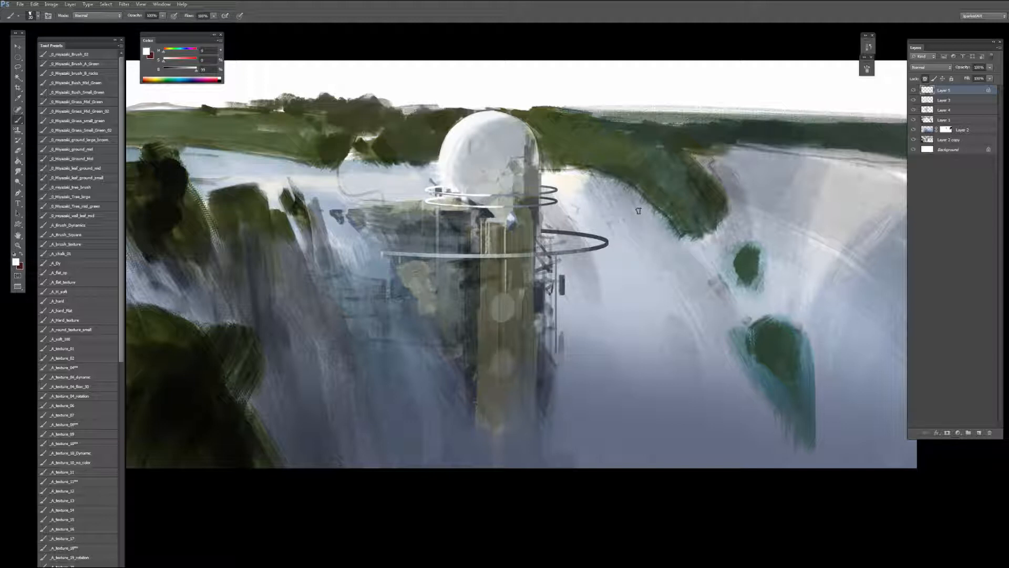
Step: Unlock the layer's transparency and paint small railing posts between the two thin rings with sampled tones
{"action": "key", "text": "slash"}
{"action": "key", "text": "bracketleft"}
{"action": "left_click", "coordinate": [534, 200], "text": "alt"}
{"action": "left_click", "coordinate": [543, 189], "text": "alt"}
{"action": "left_click", "coordinate": [531, 194], "text": "alt"}
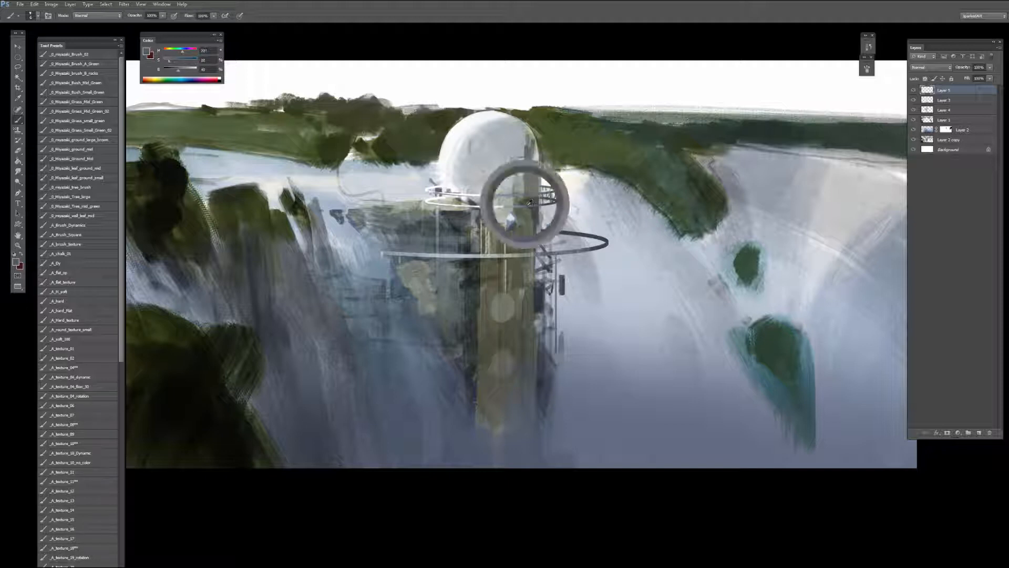
{"action": "left_click", "coordinate": [517, 204], "text": "alt"}
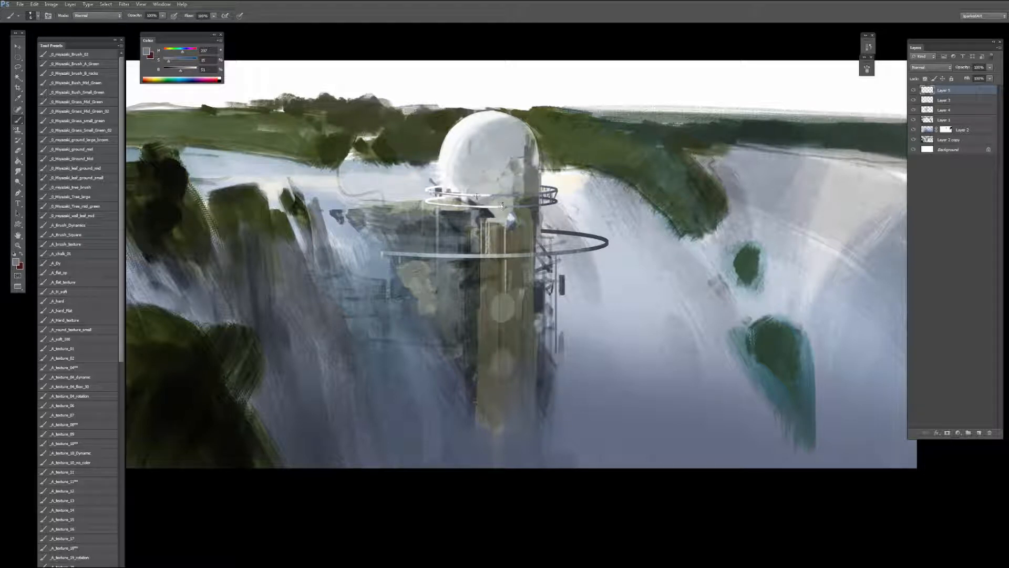
Step: Paint white deck details inside the thin rings and a thin latticed strut down to the large ring
{"action": "left_click", "coordinate": [484, 196], "text": "alt"}
{"action": "left_click", "coordinate": [489, 207], "text": "alt"}
{"action": "left_click_drag", "start_coordinate": [460, 227], "coordinate": [463, 254]}
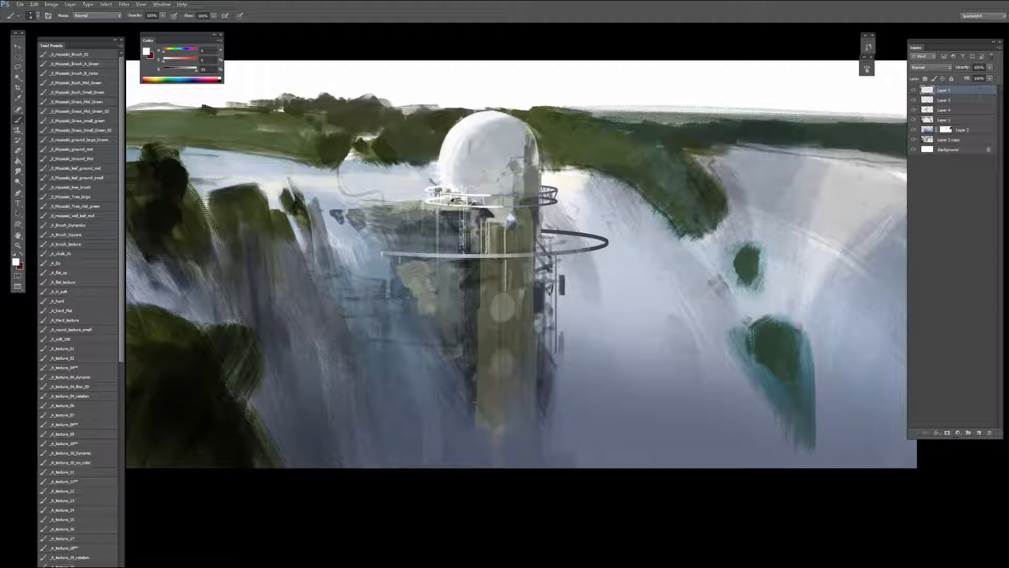
{"action": "left_click", "coordinate": [441, 202], "text": "alt"}
{"action": "left_click", "coordinate": [483, 240], "text": "alt"}
Step: Try extending the thin strut down the pillar's left side below the large ring
{"action": "left_click", "coordinate": [464, 251], "text": "alt"}
{"action": "key", "text": "ctrl+z"}
{"action": "left_click_drag", "start_coordinate": [468, 267], "coordinate": [468, 302]}
{"action": "key", "text": "ctrl+z"}
Step: On the layer below the rings, paint over the dark wedge beneath them with sampled shaft colours
{"action": "left_click", "coordinate": [500, 225], "text": "alt"}
{"action": "left_click", "coordinate": [954, 101]}
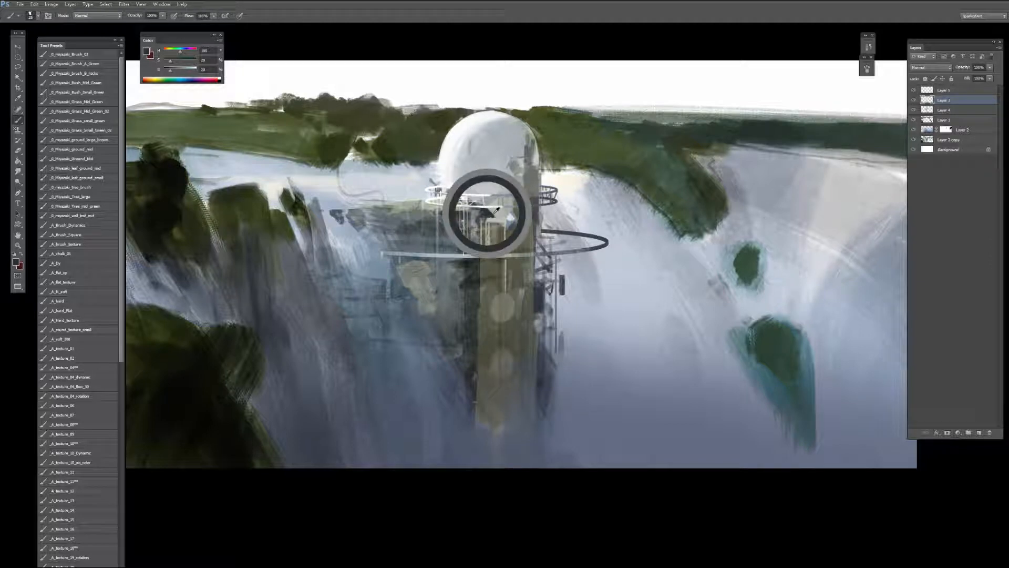
{"action": "key", "text": "]"}
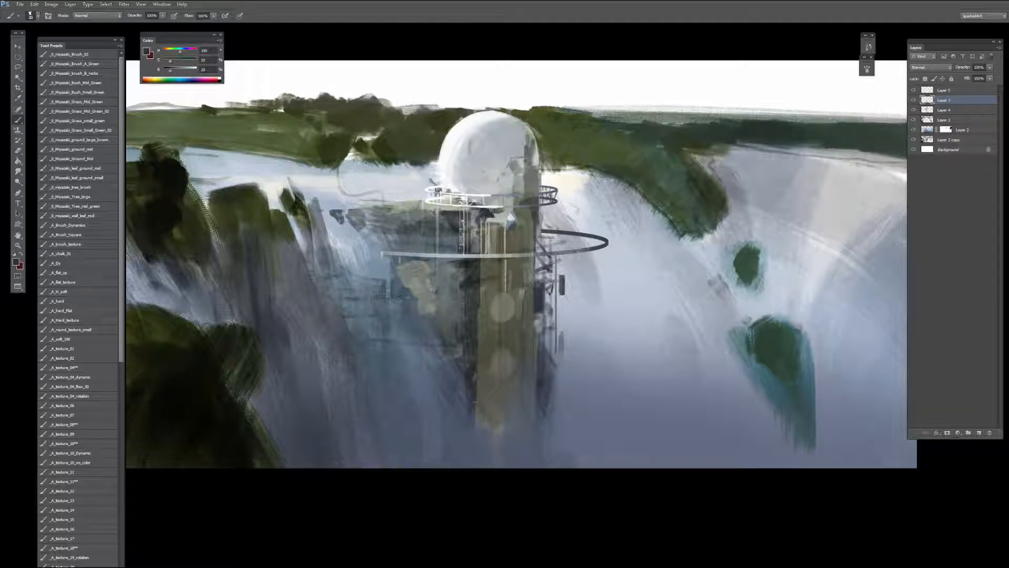
{"action": "left_click", "coordinate": [508, 214], "text": "alt"}
{"action": "left_click", "coordinate": [486, 214], "text": "alt"}
{"action": "left_click", "coordinate": [506, 212], "text": "alt"}
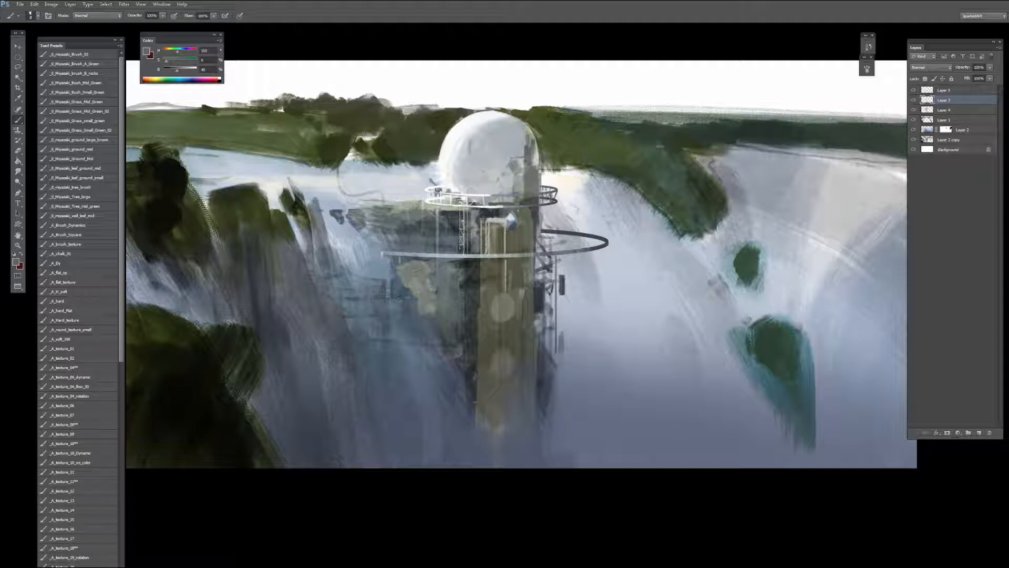
Step: Repaint the small blue window high on the pillar's shaft with sampled grey and blue tones, refining the dark structure around it
{"action": "left_click", "coordinate": [534, 209], "text": "alt"}
{"action": "left_click", "coordinate": [503, 212], "text": "alt"}
{"action": "left_click", "coordinate": [512, 222], "text": "alt"}
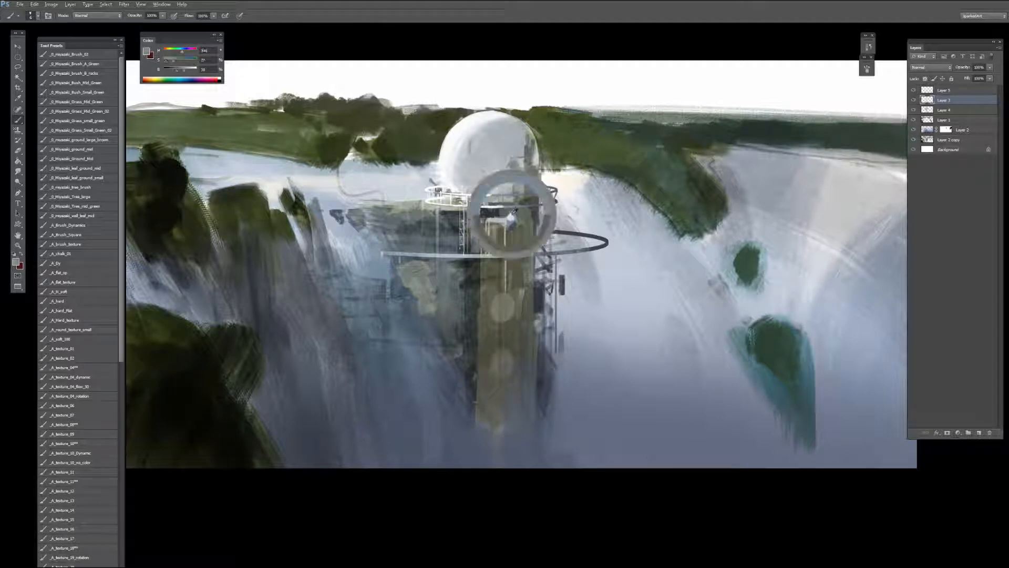
{"action": "left_click", "coordinate": [512, 223], "text": "alt"}
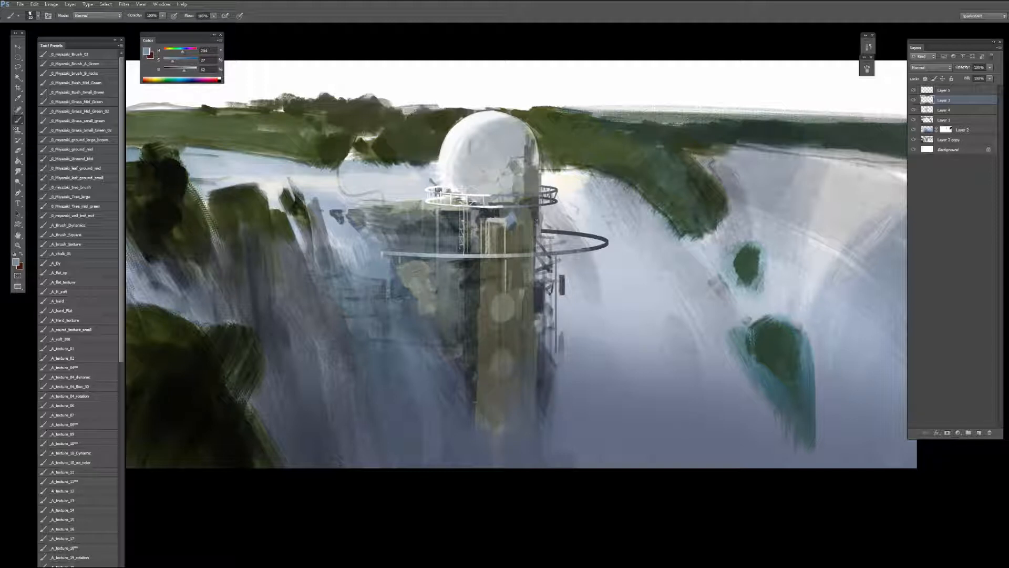
{"action": "left_click", "coordinate": [489, 273], "text": "alt"}
{"action": "left_click", "coordinate": [501, 225], "text": "alt"}
{"action": "left_click", "coordinate": [556, 174], "text": "alt"}
{"action": "left_click", "coordinate": [511, 216], "text": "alt"}
{"action": "left_click", "coordinate": [510, 217], "text": "alt"}
{"action": "left_click", "coordinate": [493, 216], "text": "alt"}
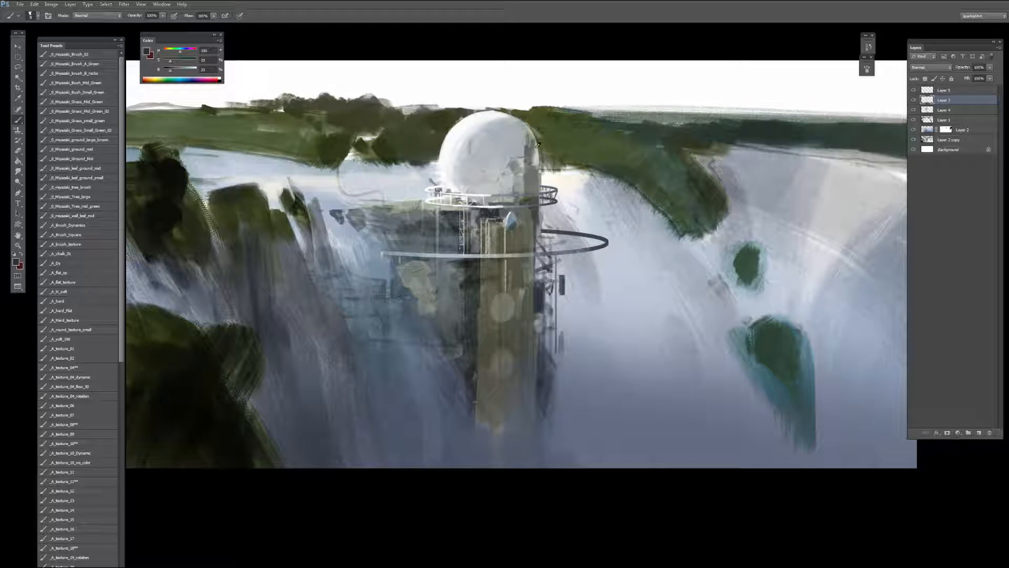
Step: Paint small dark details on the sphere's lower right and the shaft beneath it with sampled tones
{"action": "left_click", "coordinate": [528, 161], "text": "alt"}
{"action": "left_click", "coordinate": [532, 198], "text": "alt"}
{"action": "left_click", "coordinate": [530, 196], "text": "alt"}
{"action": "left_click", "coordinate": [530, 205], "text": "alt"}
{"action": "left_click", "coordinate": [541, 263], "text": "alt"}
{"action": "left_click", "coordinate": [467, 265], "text": "alt"}
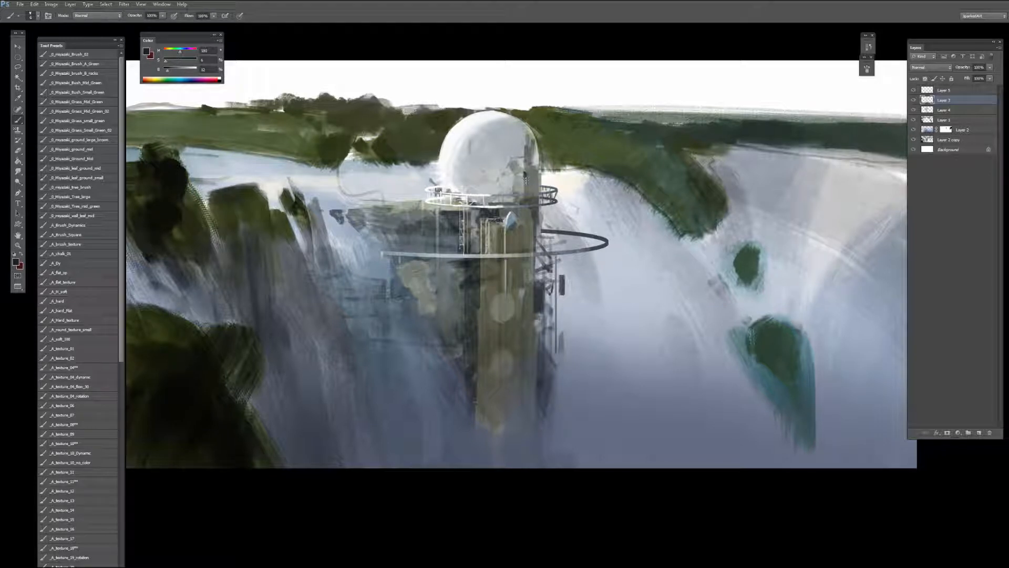
Step: Touch up the sphere's lower surface and its outer edges with sampled light greys and background colours
{"action": "left_click", "coordinate": [489, 160], "text": "alt"}
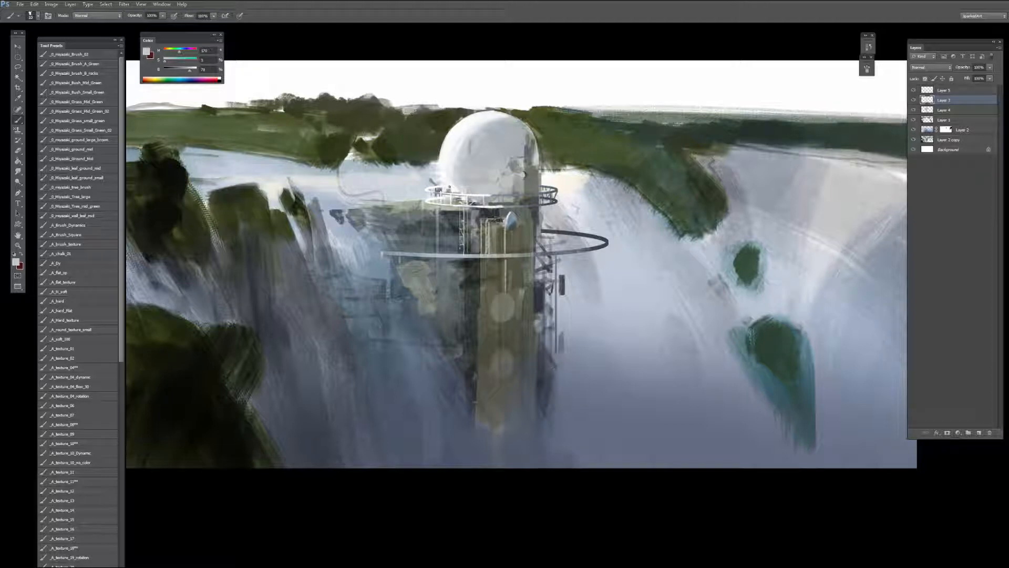
{"action": "left_click", "coordinate": [443, 190], "text": "alt"}
{"action": "left_click", "coordinate": [436, 173], "text": "alt"}
{"action": "left_click", "coordinate": [549, 138], "text": "alt"}
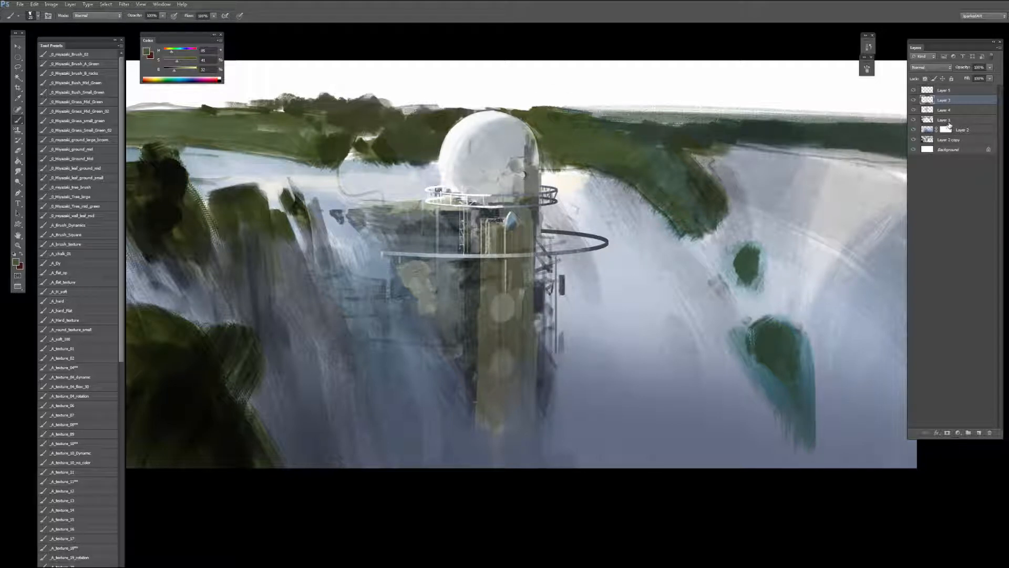
Step: Clean up the shading along the sphere's upper right edge with sampled pale greys, using larger and smaller brush sizes
{"action": "left_click", "coordinate": [706, 115], "text": "ctrl"}
{"action": "left_click", "coordinate": [942, 100]}
{"action": "left_click", "coordinate": [544, 139], "text": "alt"}
{"action": "left_click", "coordinate": [523, 143], "text": "alt"}
{"action": "left_click", "coordinate": [512, 142], "text": "alt"}
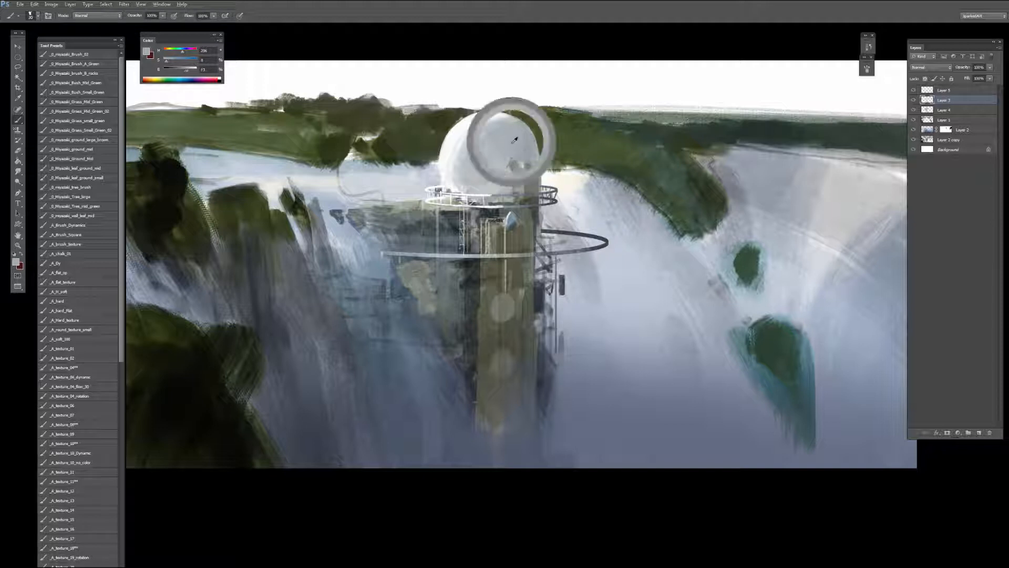
{"action": "left_click", "coordinate": [530, 138], "text": "alt"}
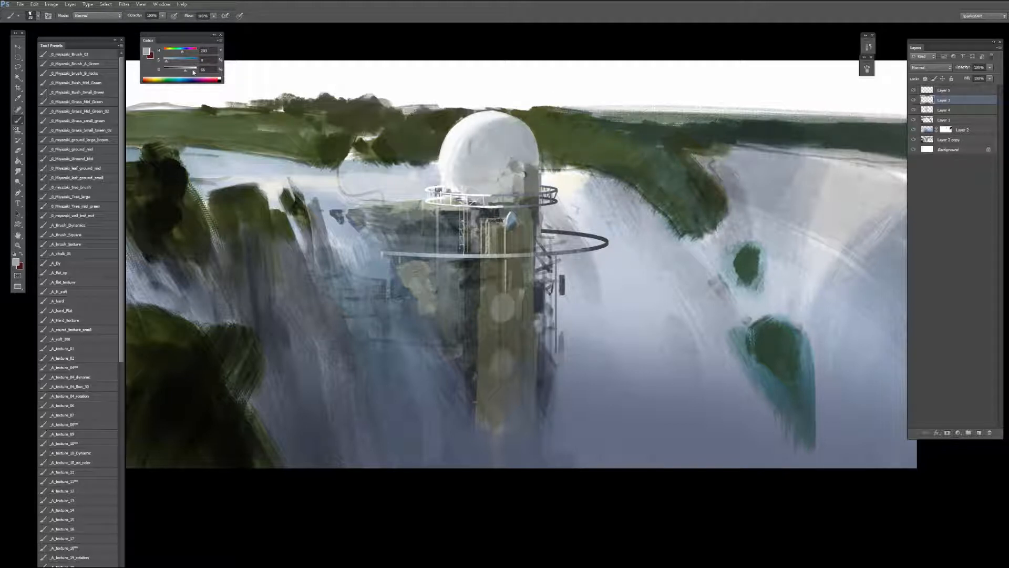
{"action": "key", "text": "bracketright"}
{"action": "key", "text": "bracketright"}
{"action": "key", "text": "bracketright"}
{"action": "left_click_drag", "start_coordinate": [523, 127], "coordinate": [528, 152]}
{"action": "left_click", "coordinate": [513, 130], "text": "alt"}
{"action": "key", "text": "bracketleft"}
{"action": "key", "text": "bracketleft"}
{"action": "key", "text": "bracketleft"}
Step: Show the hidden REF group of reference photos and expand it to reach its layers
{"action": "key", "text": "ctrl+minus"}
{"action": "key", "text": "ctrl+plus"}
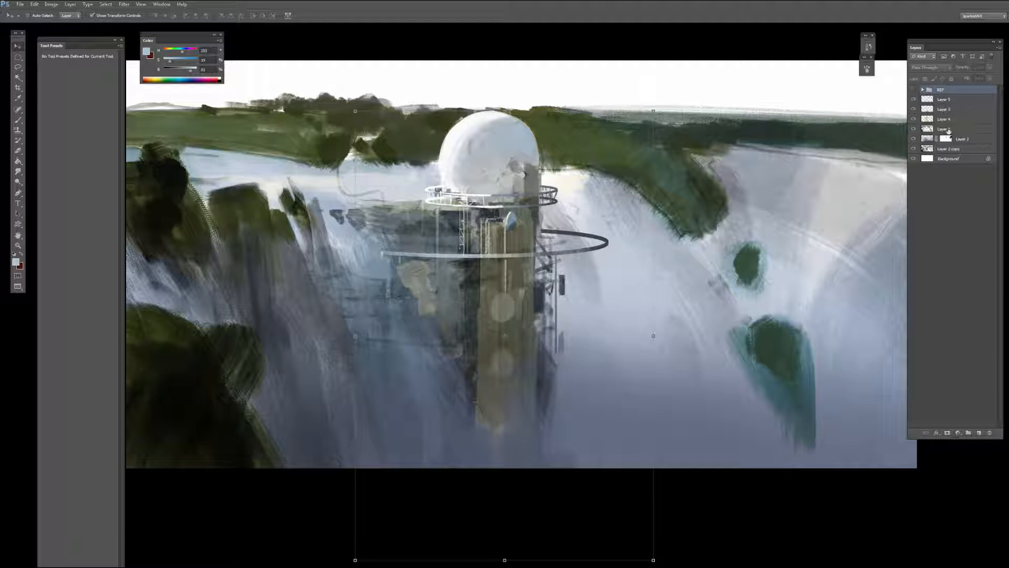
{"action": "left_click", "coordinate": [930, 100]}
{"action": "key", "text": "b"}
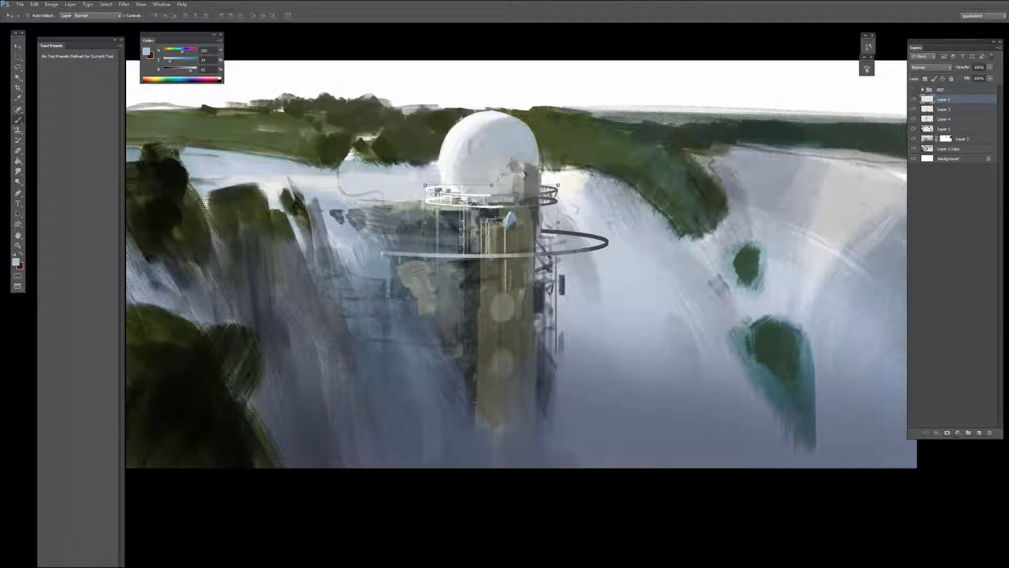
{"action": "left_click", "coordinate": [914, 90]}
{"action": "left_click", "coordinate": [923, 90]}
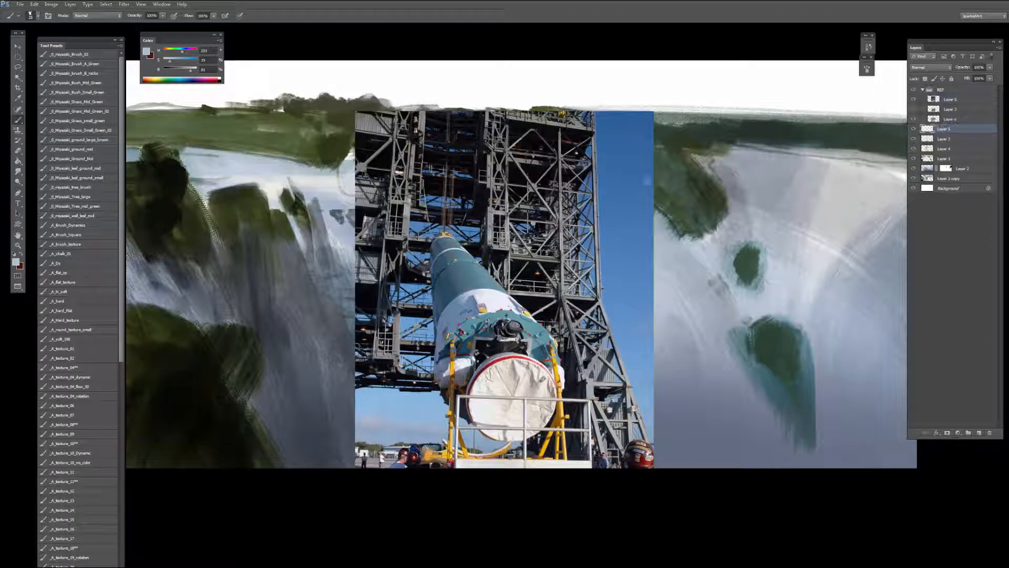
{"action": "key", "text": "v"}
{"action": "left_click", "coordinate": [934, 99]}
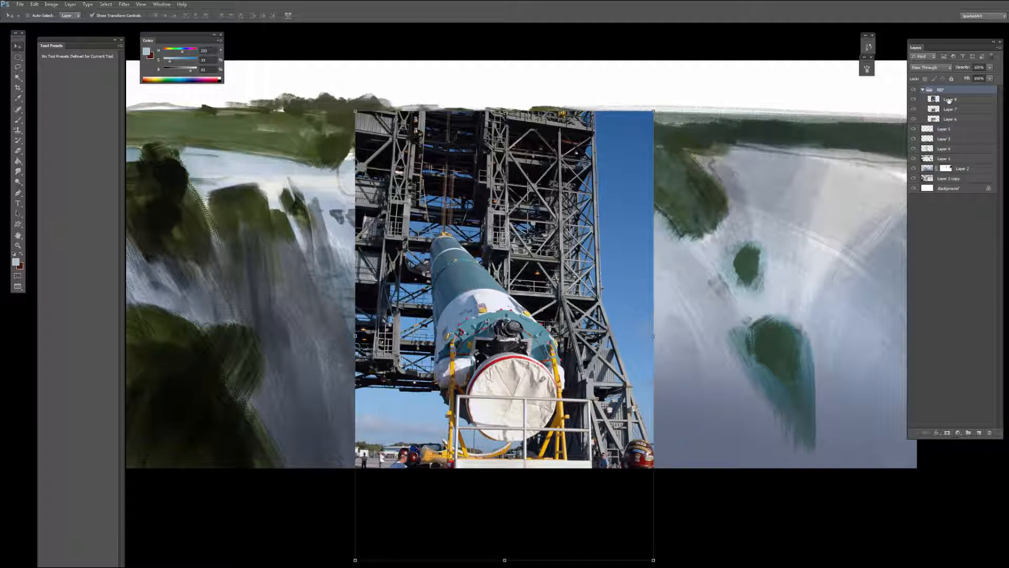
Step: Move the rocket photo to the canvas's left side and the pipe plant photo to the right, and hide Layer 6
{"action": "left_click_drag", "start_coordinate": [531, 212], "coordinate": [278, 181]}
{"action": "left_click_drag", "start_coordinate": [578, 263], "coordinate": [610, 263]}
{"action": "left_click_drag", "start_coordinate": [664, 229], "coordinate": [713, 196]}
{"action": "left_click_drag", "start_coordinate": [638, 248], "coordinate": [840, 168]}
{"action": "key", "text": "Return"}
{"action": "left_click_drag", "start_coordinate": [507, 323], "coordinate": [524, 300]}
{"action": "left_click", "coordinate": [913, 119]}
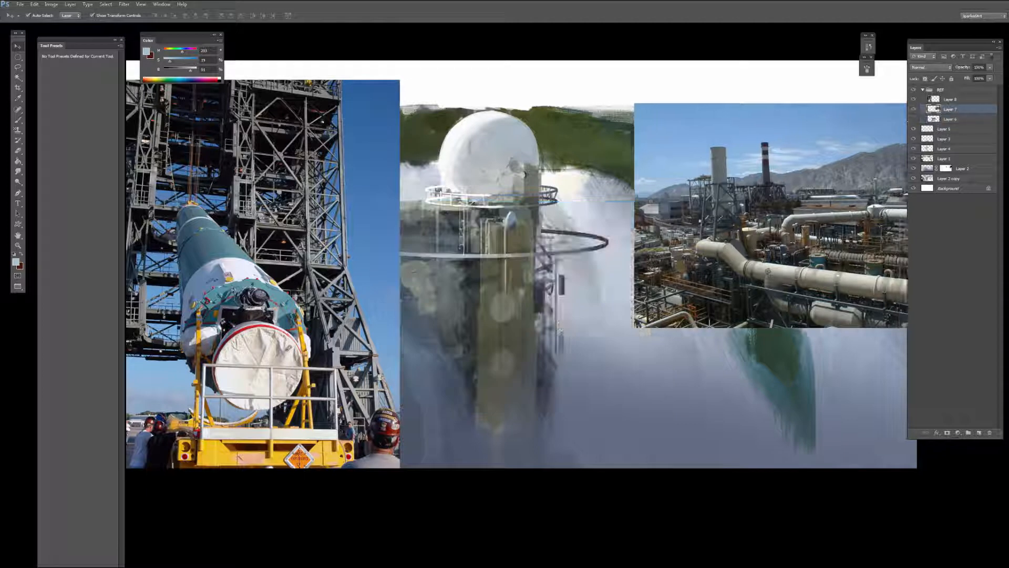
Step: Lasso the large pipes in the industrial plant photo, copy them to a new layer and hide the source photo
{"action": "mouse_move", "coordinate": [780, 268]}
{"action": "left_mouse_down"}
{"action": "mouse_move", "coordinate": [577, 262]}
{"action": "mouse_move", "coordinate": [704, 336]}
{"action": "mouse_move", "coordinate": [698, 266]}
{"action": "mouse_move", "coordinate": [667, 254]}
{"action": "left_mouse_up"}
{"action": "key", "text": "l"}
{"action": "key", "text": "ctrl+c"}
{"action": "key", "text": "ctrl+v"}
{"action": "key", "text": "v"}
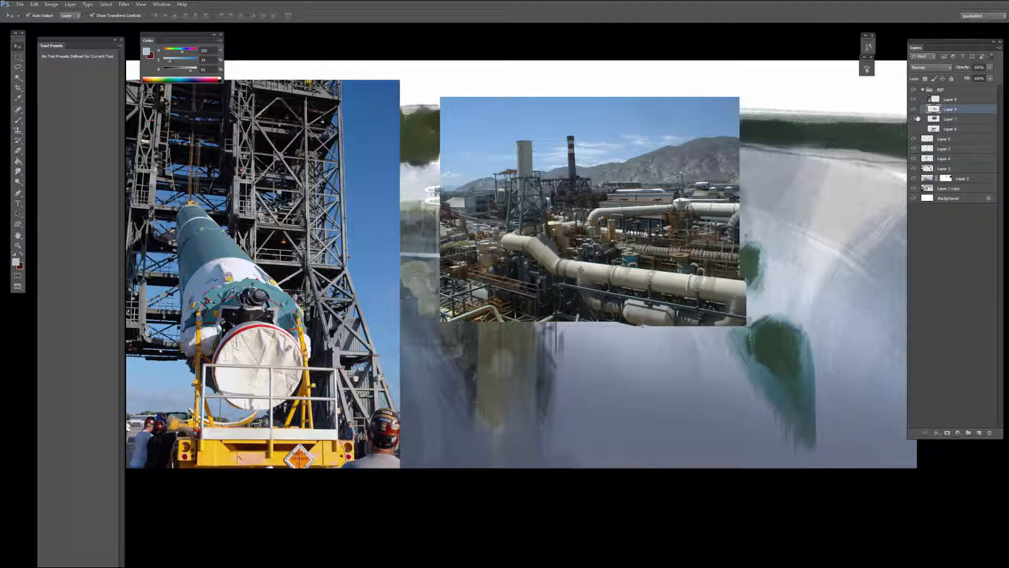
{"action": "left_click", "coordinate": [915, 119]}
Step: Rotate the pipe cutout upright and position it over the pillar's shaft
{"action": "left_click_drag", "start_coordinate": [749, 283], "coordinate": [664, 566]}
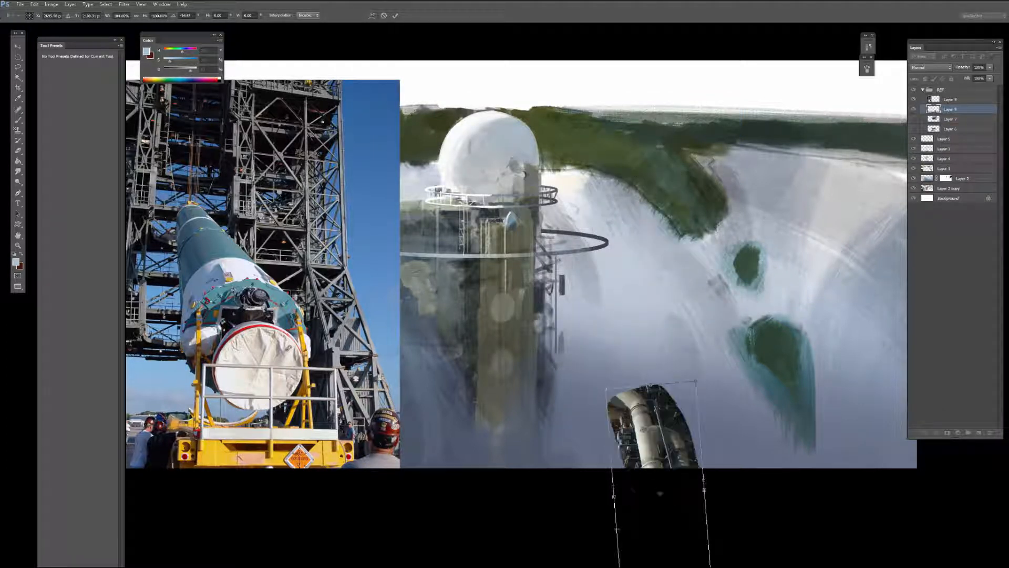
{"action": "left_click_drag", "start_coordinate": [657, 447], "coordinate": [513, 264]}
{"action": "left_click_drag", "start_coordinate": [567, 259], "coordinate": [571, 270]}
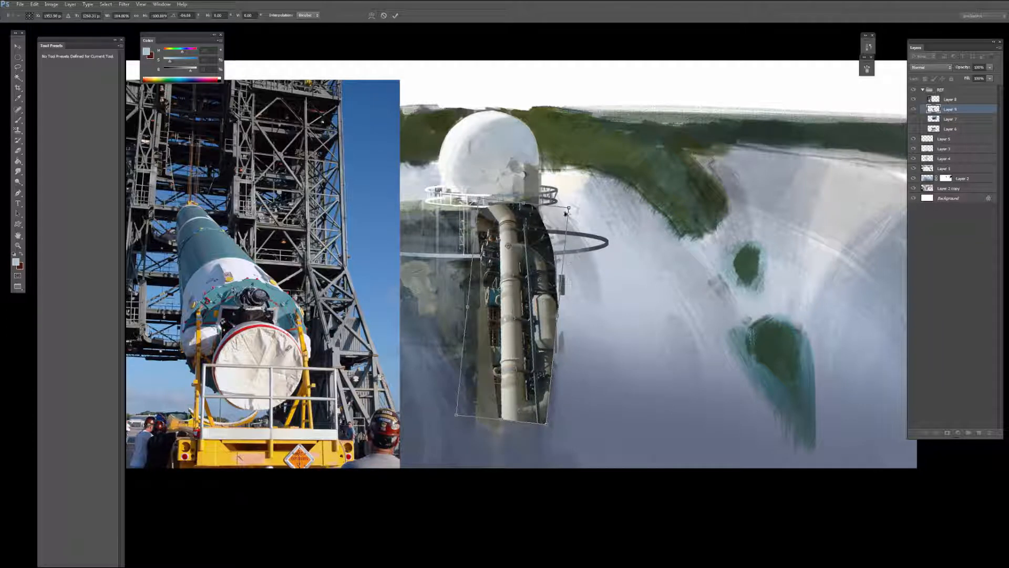
Step: Flip the pipe cutout vertically, then reposition, tilt and resize it to run down the shaft below the small window
{"action": "left_click_drag", "start_coordinate": [570, 209], "coordinate": [479, 567]}
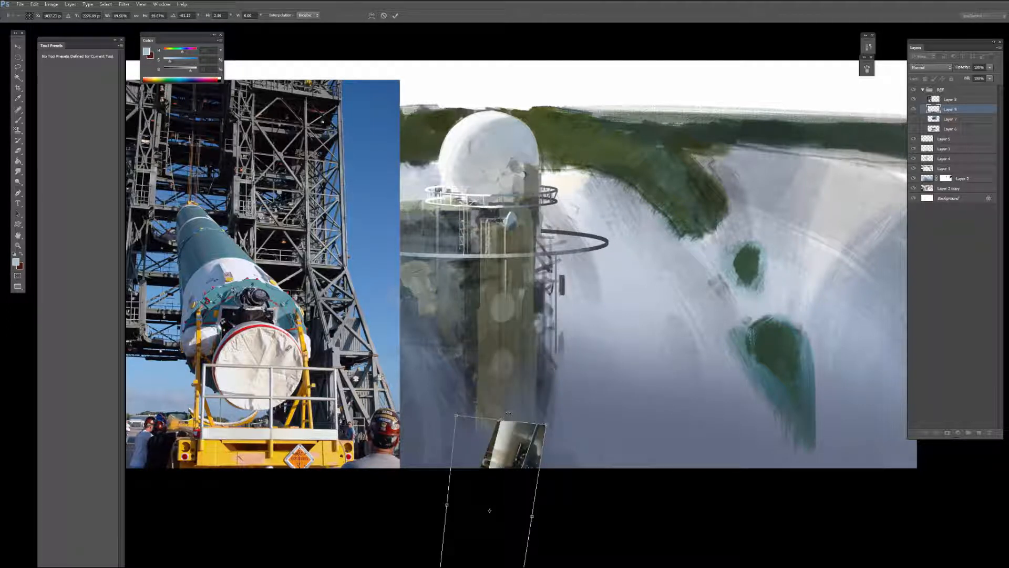
{"action": "left_click_drag", "start_coordinate": [502, 419], "coordinate": [506, 375]}
{"action": "left_click_drag", "start_coordinate": [591, 354], "coordinate": [563, 336]}
{"action": "left_click_drag", "start_coordinate": [517, 399], "coordinate": [518, 232]}
{"action": "left_click_drag", "start_coordinate": [445, 232], "coordinate": [461, 240]}
{"action": "left_click_drag", "start_coordinate": [521, 275], "coordinate": [514, 266]}
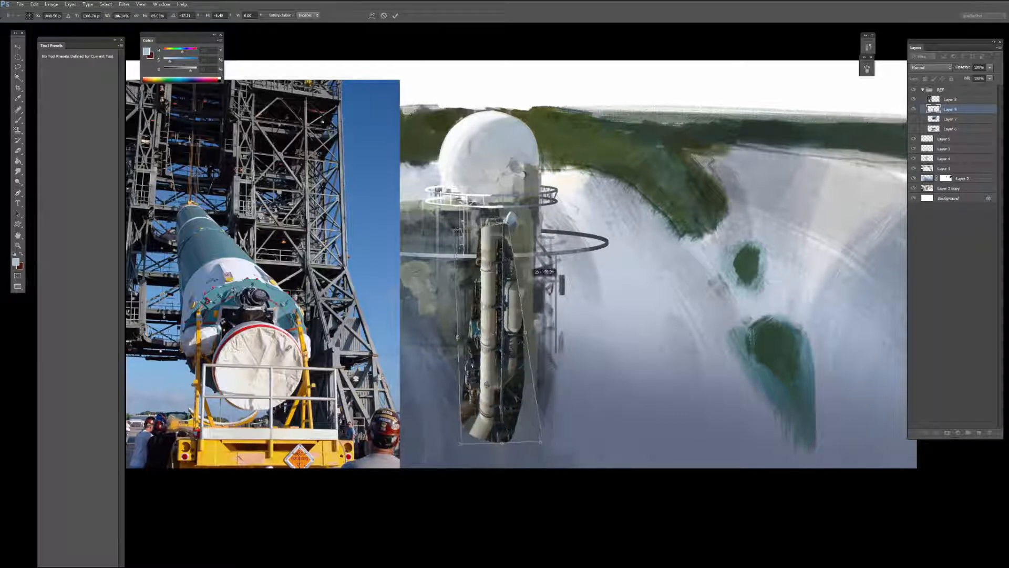
{"action": "key", "text": "Return"}
{"action": "left_click_drag", "start_coordinate": [491, 223], "coordinate": [491, 238]}
{"action": "key", "text": "Return"}
Step: Cut out the central gantry section of the rocket photo to a new layer and place the copy over the left waterfall
{"action": "left_click_drag", "start_coordinate": [341, 255], "coordinate": [485, 294]}
{"action": "key", "text": "l"}
{"action": "key", "text": "shift+l"}
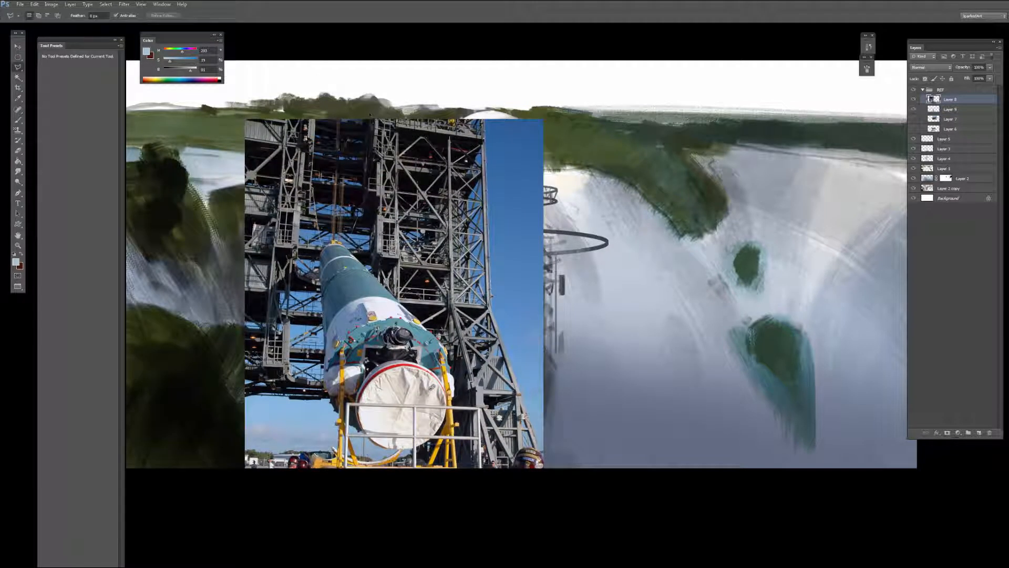
{"action": "left_click", "coordinate": [369, 115]}
{"action": "left_click", "coordinate": [377, 284]}
{"action": "left_click", "coordinate": [453, 281]}
{"action": "left_click", "coordinate": [454, 109]}
{"action": "left_click", "coordinate": [406, 98]}
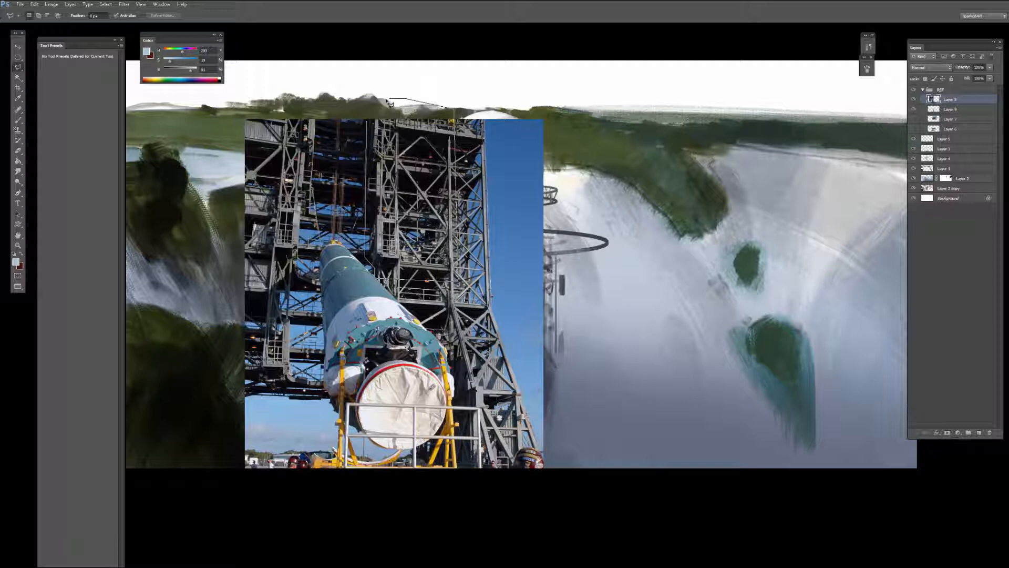
{"action": "left_click", "coordinate": [390, 102]}
{"action": "key", "text": "ctrl+j"}
{"action": "key", "text": "v"}
{"action": "left_click_drag", "start_coordinate": [412, 295], "coordinate": [260, 303]}
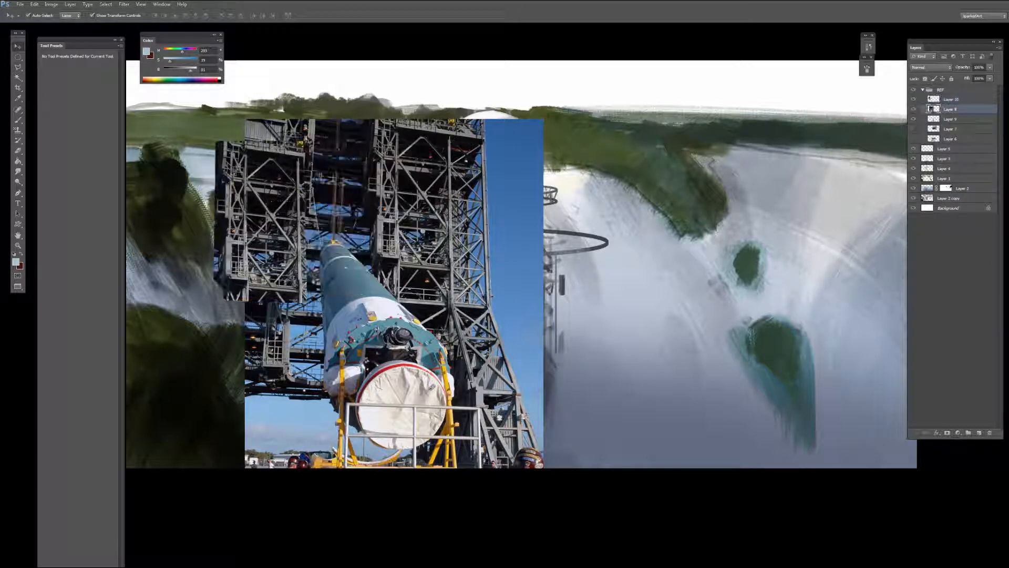
Step: Cut out the tall right-hand lattice tower from the rocket photo to a new layer and hide the photo
{"action": "key", "text": "l"}
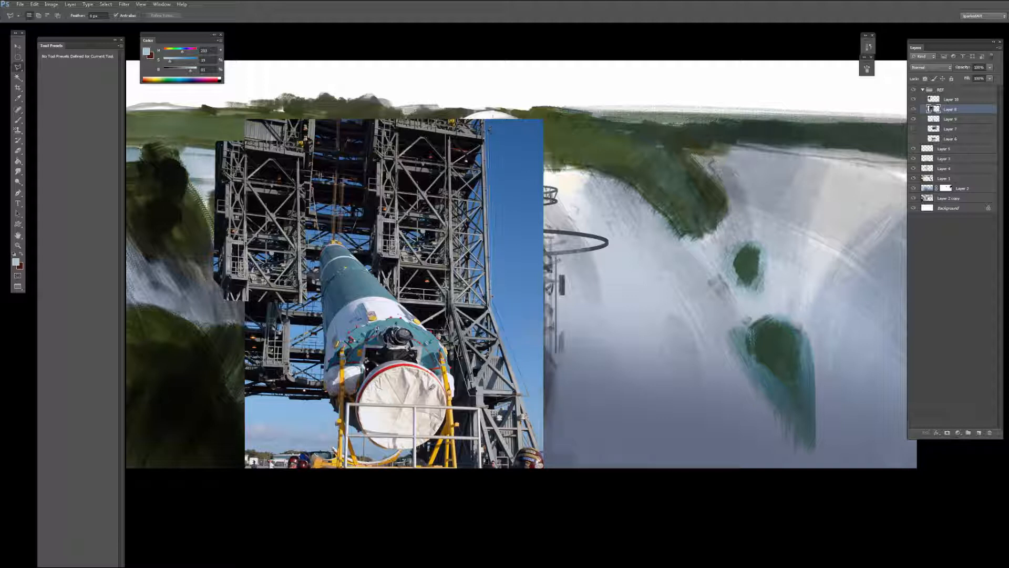
{"action": "left_click", "coordinate": [489, 129]}
{"action": "left_click", "coordinate": [914, 109]}
{"action": "key", "text": "ctrl+j"}
{"action": "key", "text": "v"}
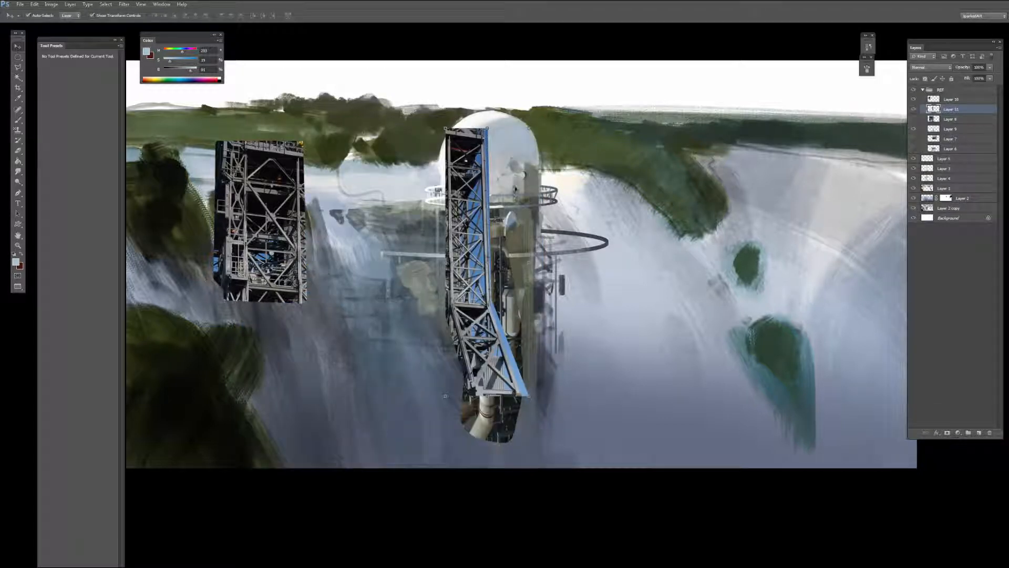
Step: Rotate the lattice tower cutout horizontal and scale it down as a boom extending left from the sphere's base
{"action": "left_click_drag", "start_coordinate": [528, 129], "coordinate": [360, 231]}
{"action": "left_click_drag", "start_coordinate": [453, 298], "coordinate": [419, 176]}
{"action": "left_click_drag", "start_coordinate": [443, 141], "coordinate": [434, 266]}
{"action": "left_click_drag", "start_coordinate": [541, 223], "coordinate": [500, 210]}
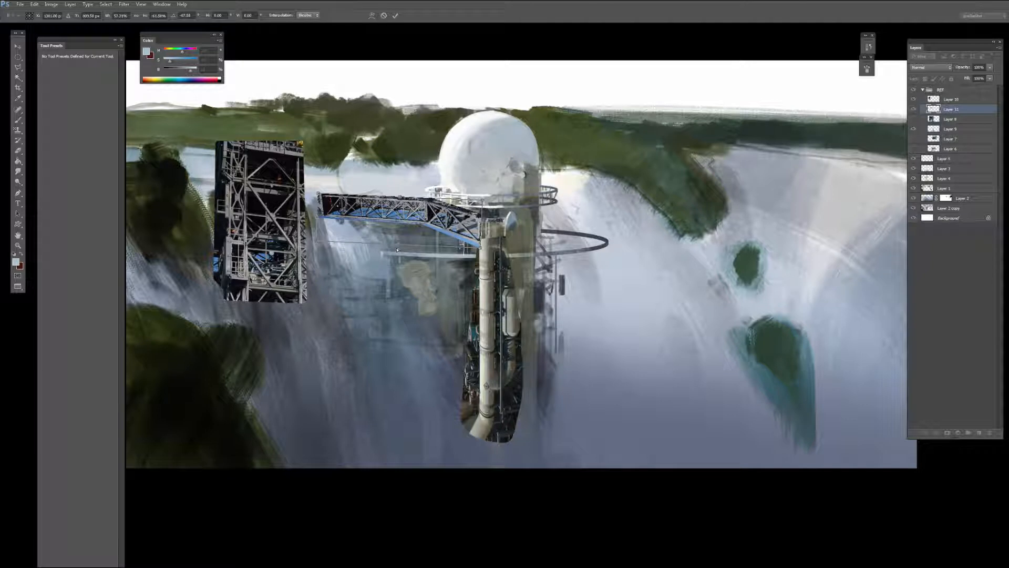
{"action": "left_click_drag", "start_coordinate": [397, 249], "coordinate": [437, 203]}
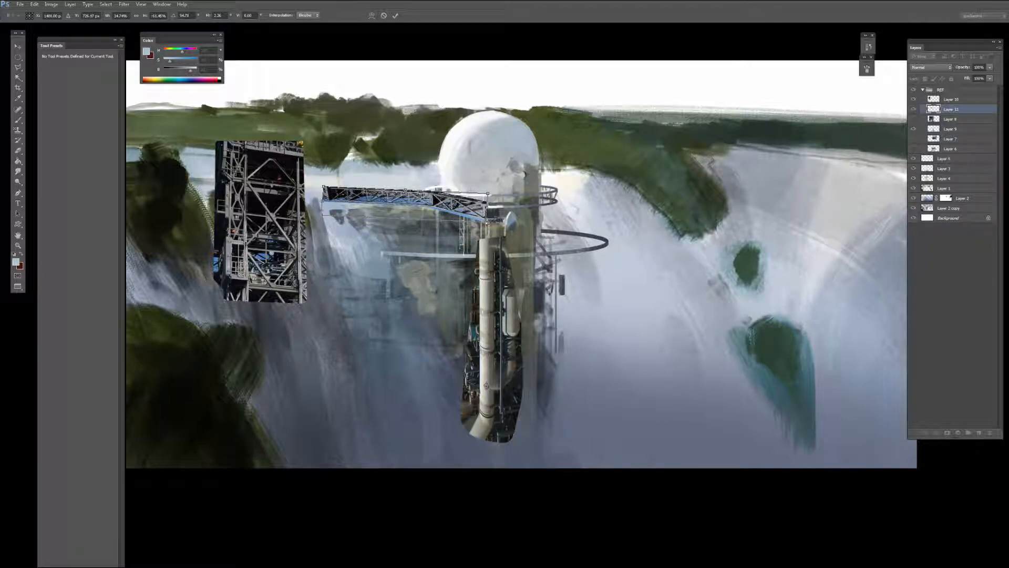
{"action": "key", "text": "Return"}
Step: Move the gantry cutout onto the pillar, flip it horizontally and skew it against the shaft's left side
{"action": "left_click_drag", "start_coordinate": [273, 210], "coordinate": [500, 268]}
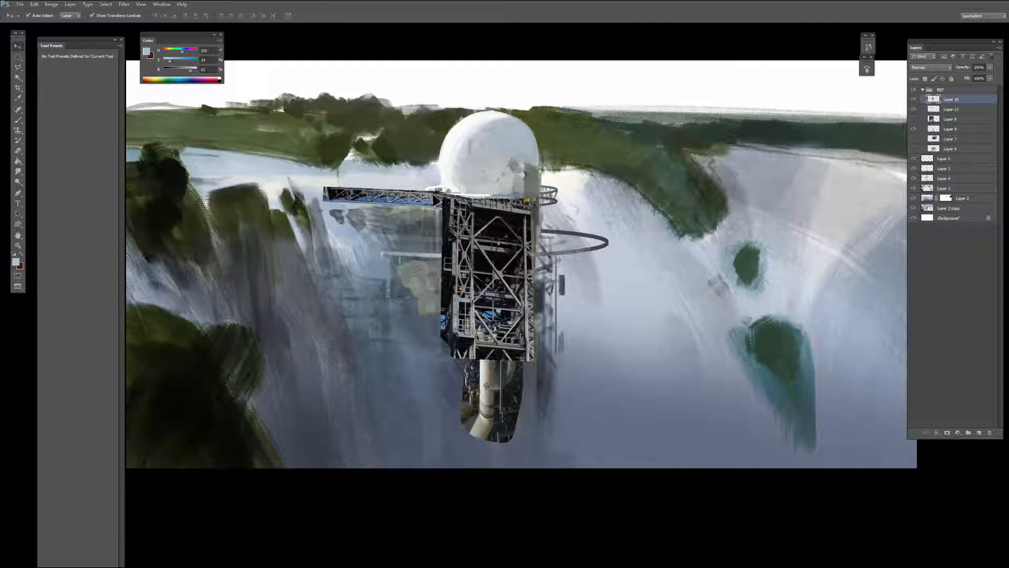
{"action": "key", "text": "ctrl+t"}
{"action": "left_click_drag", "start_coordinate": [520, 216], "coordinate": [524, 220]}
{"action": "left_click_drag", "start_coordinate": [525, 289], "coordinate": [349, 277]}
{"action": "left_click_drag", "start_coordinate": [364, 225], "coordinate": [416, 214]}
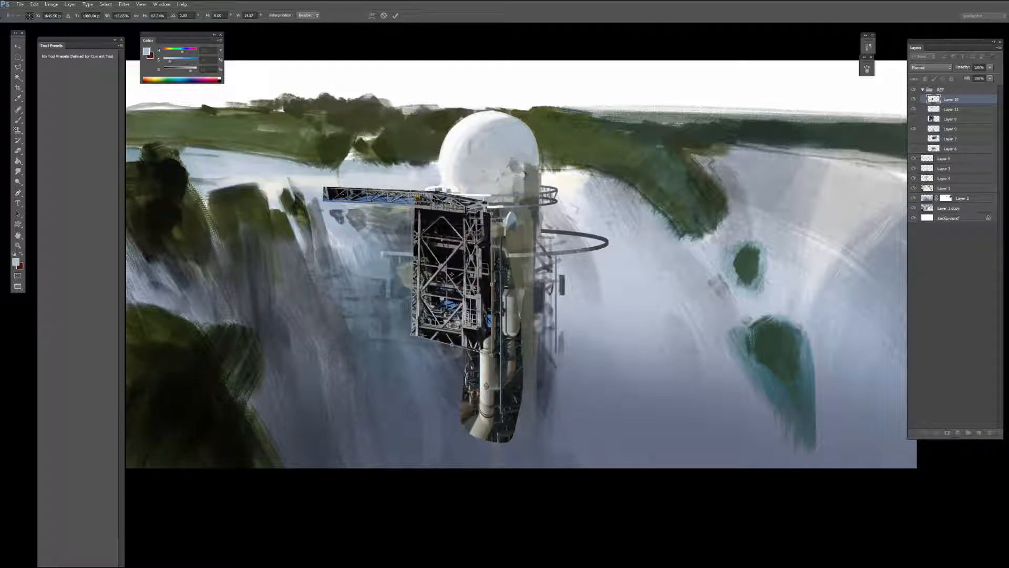
{"action": "key", "text": "Return"}
Step: Compare the pillar with and without the gantry and lattice boom, leaving only the boom hidden
{"action": "left_click", "coordinate": [914, 100]}
{"action": "left_click", "coordinate": [915, 109]}
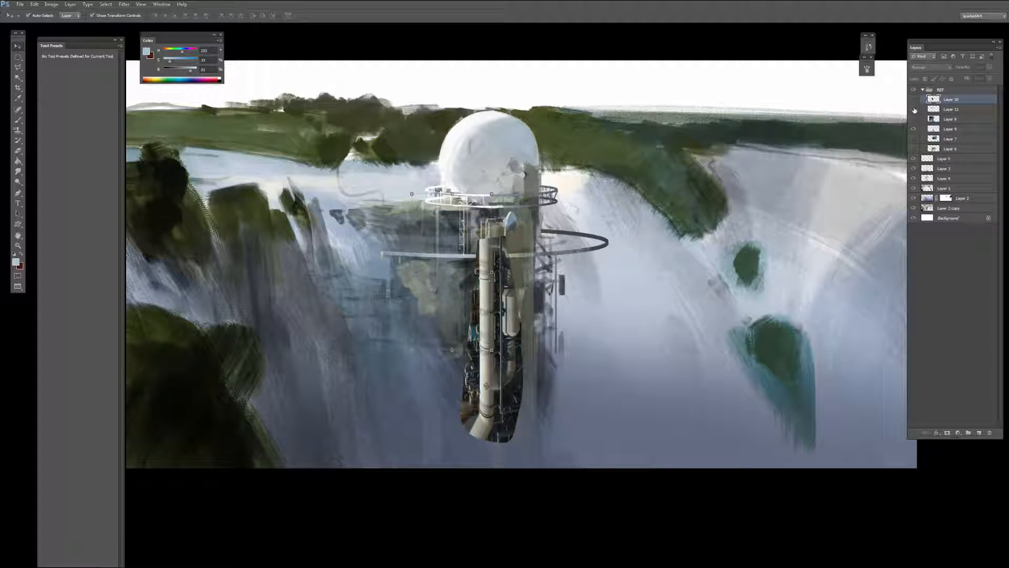
{"action": "left_click", "coordinate": [914, 109]}
{"action": "left_click", "coordinate": [914, 99]}
{"action": "left_click", "coordinate": [914, 109]}
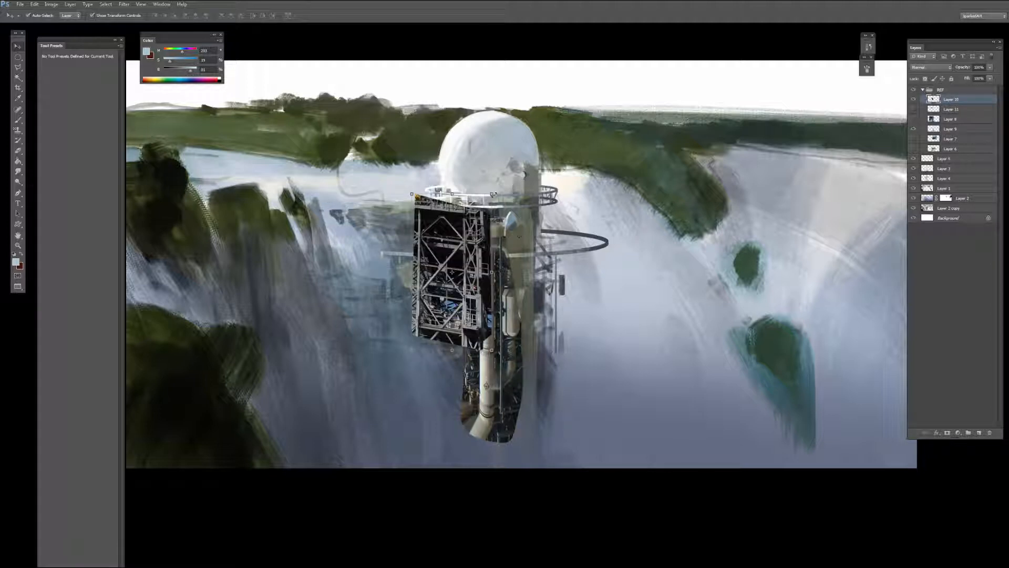
Step: Resize the gantry cutout and shift it to fit directly beneath the thin rings
{"action": "left_click_drag", "start_coordinate": [494, 194], "coordinate": [481, 217]}
{"action": "key", "text": "Return"}
{"action": "left_click_drag", "start_coordinate": [493, 271], "coordinate": [494, 243]}
{"action": "key", "text": "Return"}
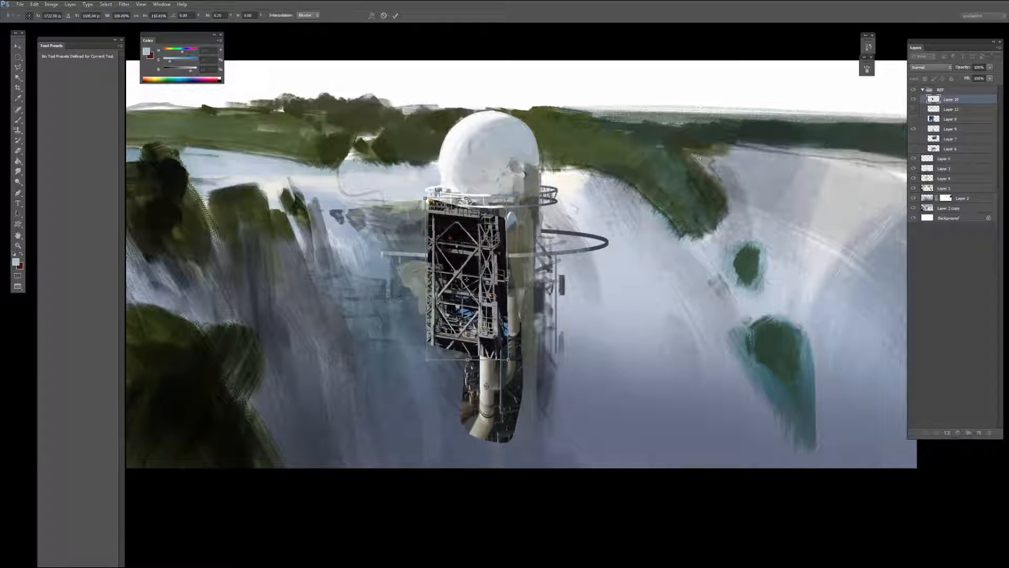
Step: Hide the gantry cutout and shorten the pipe cutout so that it starts just below the large ring
{"action": "left_click", "coordinate": [913, 99]}
{"action": "left_click", "coordinate": [940, 130]}
{"action": "mouse_move", "coordinate": [505, 295]}
{"action": "left_mouse_down"}
{"action": "mouse_move", "coordinate": [509, 423]}
{"action": "mouse_move", "coordinate": [507, 266]}
{"action": "mouse_move", "coordinate": [506, 275]}
{"action": "left_mouse_up"}
{"action": "left_click_drag", "start_coordinate": [491, 215], "coordinate": [491, 258]}
{"action": "key", "text": "Return"}
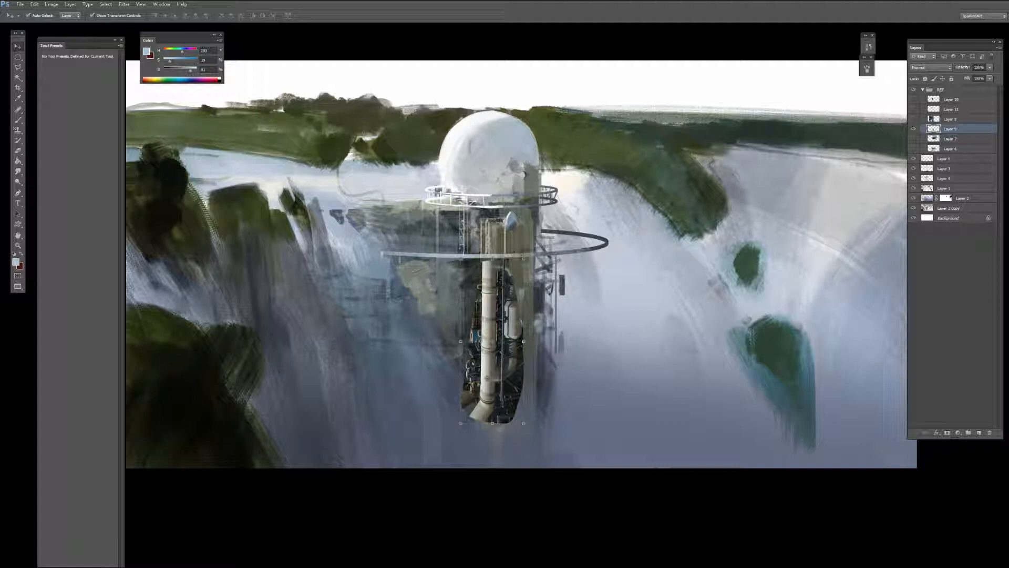
Step: Scale down the pipe cutout and place it along the shaft's left edge below the large ring
{"action": "left_click_drag", "start_coordinate": [523, 423], "coordinate": [511, 391]}
{"action": "left_click_drag", "start_coordinate": [504, 310], "coordinate": [484, 280]}
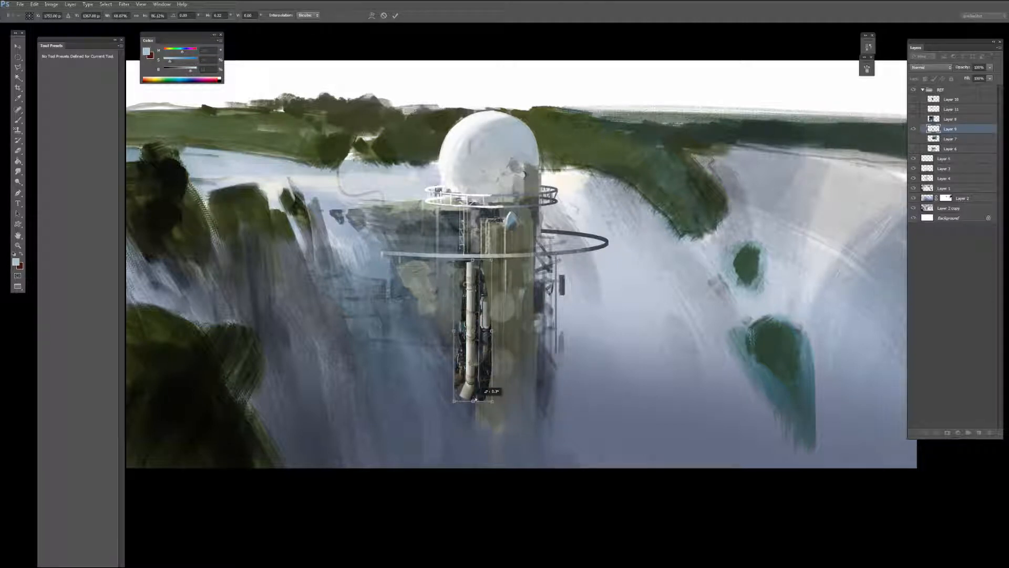
{"action": "key", "text": "Return"}
Step: Move the pipe layer out of the REF group to below Layer 5 and erase the cutout's rough outer edges
{"action": "left_click_drag", "start_coordinate": [949, 129], "coordinate": [943, 159]}
{"action": "key", "text": "e"}
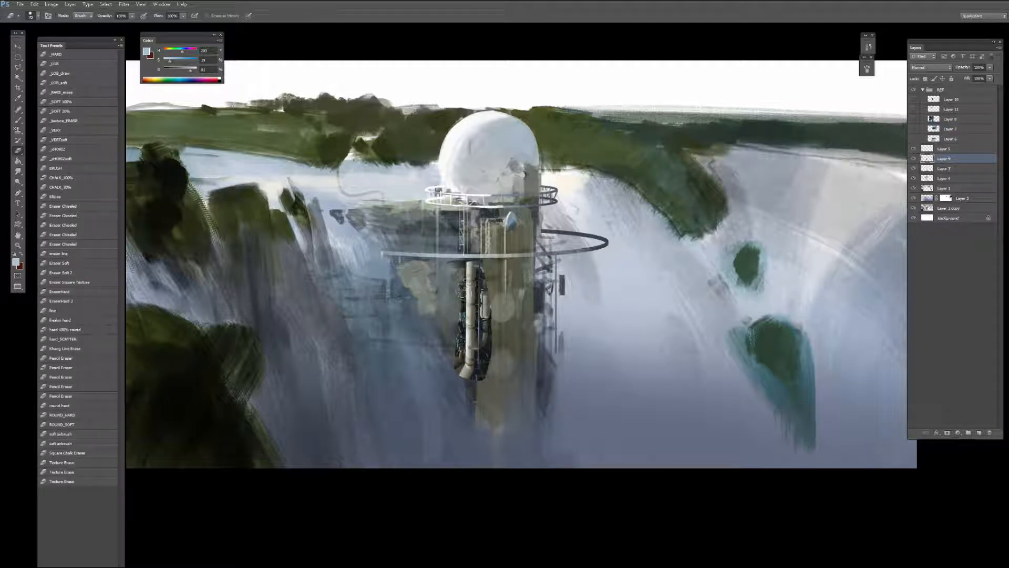
{"action": "mouse_move", "coordinate": [454, 358]}
{"action": "left_mouse_down"}
{"action": "mouse_move", "coordinate": [460, 371]}
{"action": "mouse_move", "coordinate": [486, 371]}
{"action": "mouse_move", "coordinate": [490, 356]}
{"action": "left_mouse_up"}
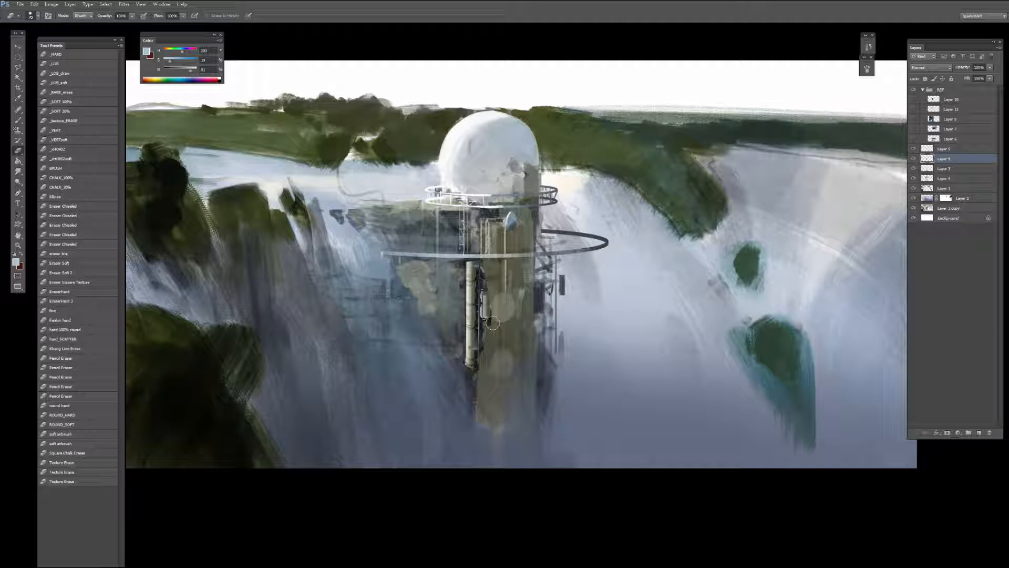
Step: Smudge the pipe cutout's ends to extend it up to the thin rings and down to the shaft's base
{"action": "key", "text": "b"}
{"action": "left_click", "coordinate": [479, 274], "text": "alt"}
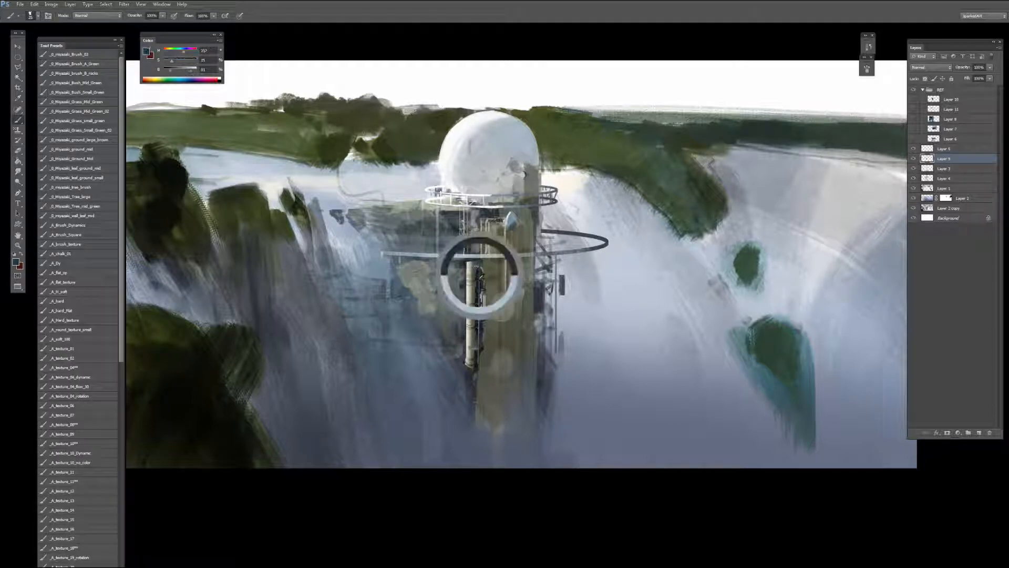
{"action": "key", "text": "r"}
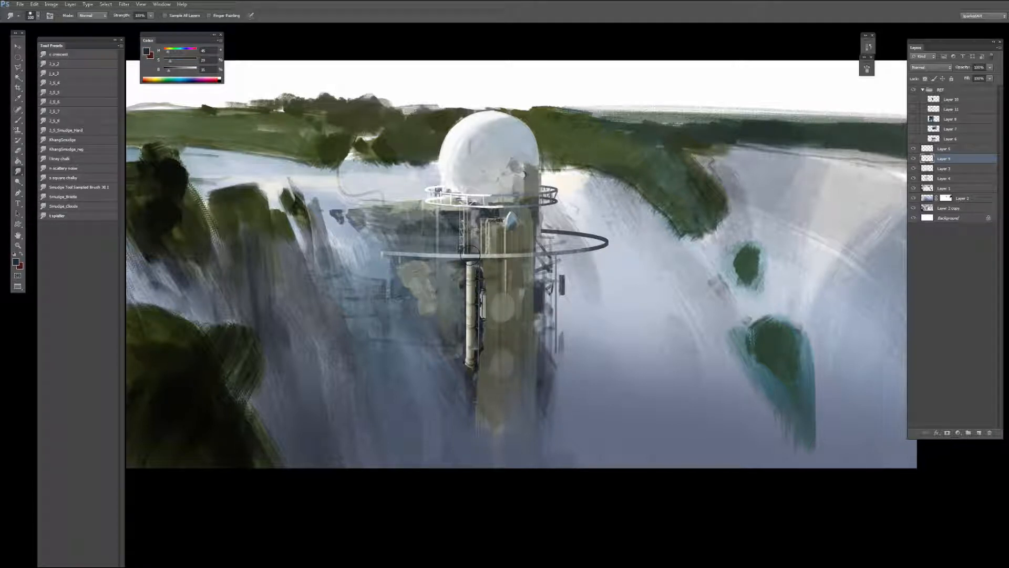
{"action": "left_click_drag", "start_coordinate": [472, 262], "coordinate": [473, 211]}
{"action": "left_click_drag", "start_coordinate": [466, 372], "coordinate": [466, 446]}
Step: Paint a sampled dark tone along the upper pipe with an enlarged brush and lock the pipe layer's transparent pixels
{"action": "key", "text": "b"}
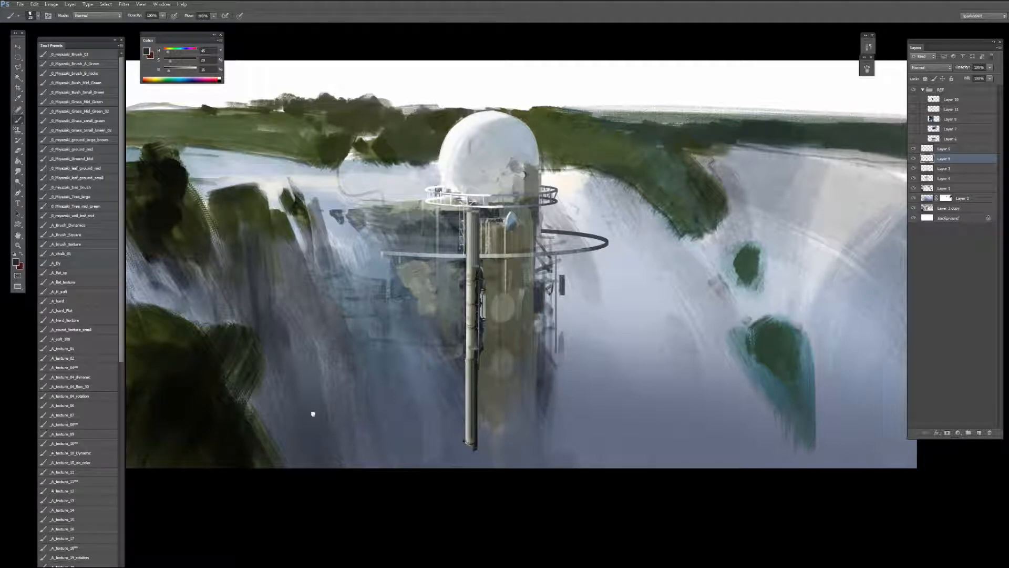
{"action": "key", "text": "]"}
{"action": "key", "text": "]"}
{"action": "key", "text": "]"}
{"action": "key", "text": "]"}
{"action": "key", "text": "]"}
{"action": "key", "text": "]"}
{"action": "key", "text": "]"}
{"action": "key", "text": "]"}
{"action": "key", "text": "]"}
{"action": "key", "text": "]"}
{"action": "key", "text": "]"}
{"action": "key", "text": "]"}
{"action": "left_click", "coordinate": [482, 307], "text": "alt"}
{"action": "left_click_drag", "start_coordinate": [475, 276], "coordinate": [485, 210]}
{"action": "key", "text": "/"}
Step: Shade the pipe's shadow side from below the thin rings to mid-shaft with dark tones sampled from its surroundings
{"action": "key", "text": "]"}
{"action": "key", "text": "]"}
{"action": "left_click", "coordinate": [482, 216], "text": "alt"}
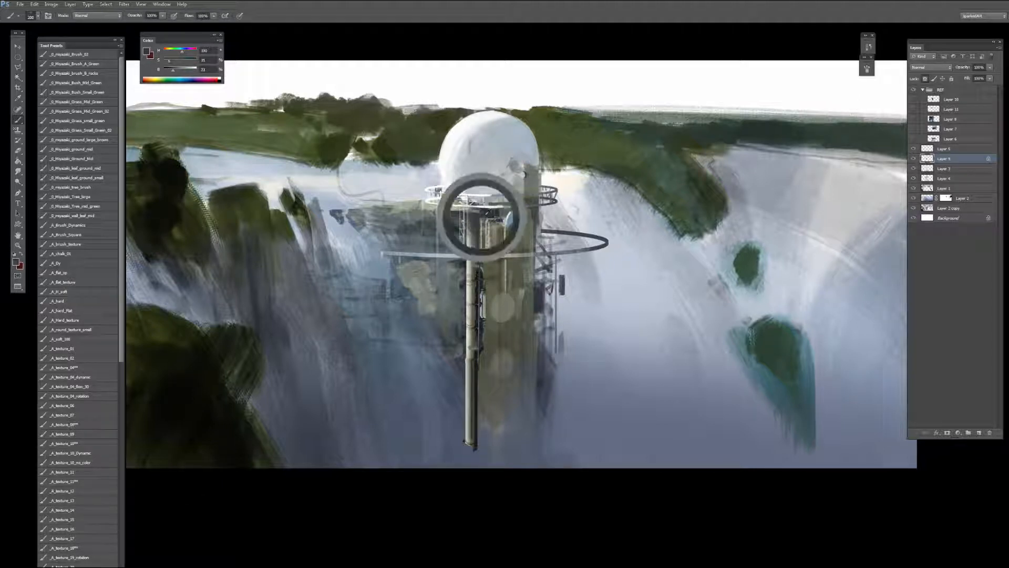
{"action": "key", "text": "["}
{"action": "key", "text": "["}
{"action": "left_click", "coordinate": [451, 223], "text": "alt"}
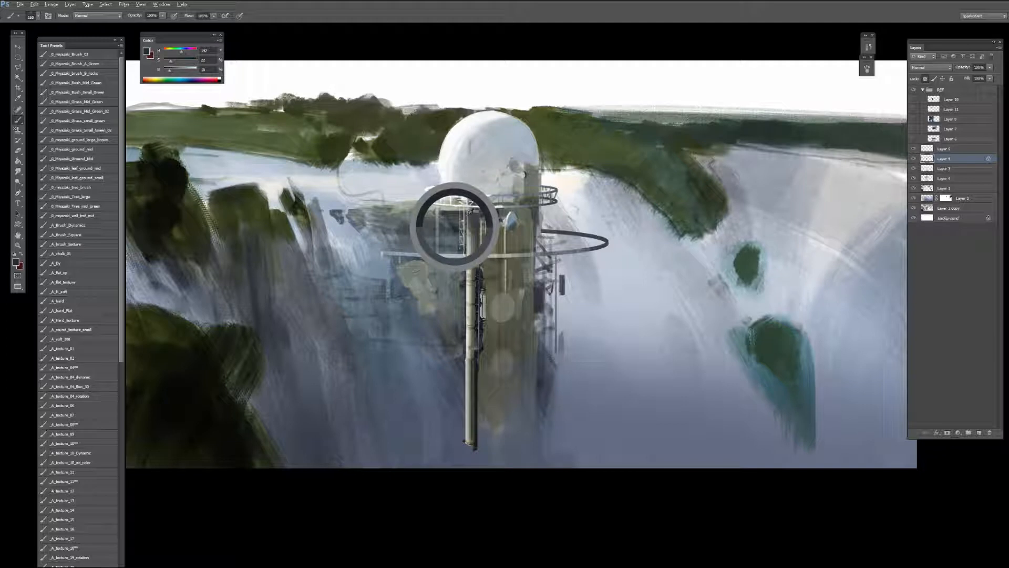
{"action": "key", "text": "["}
{"action": "left_click", "coordinate": [479, 272], "text": "alt"}
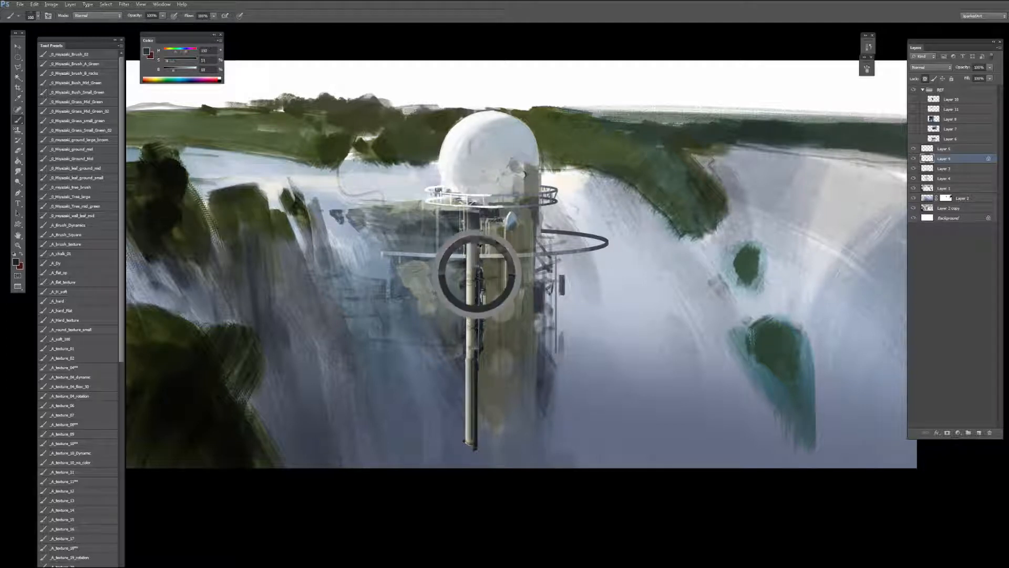
{"action": "key", "text": "["}
{"action": "key", "text": "["}
{"action": "left_click_drag", "start_coordinate": [479, 222], "coordinate": [480, 345]}
{"action": "left_click_drag", "start_coordinate": [482, 282], "coordinate": [477, 368]}
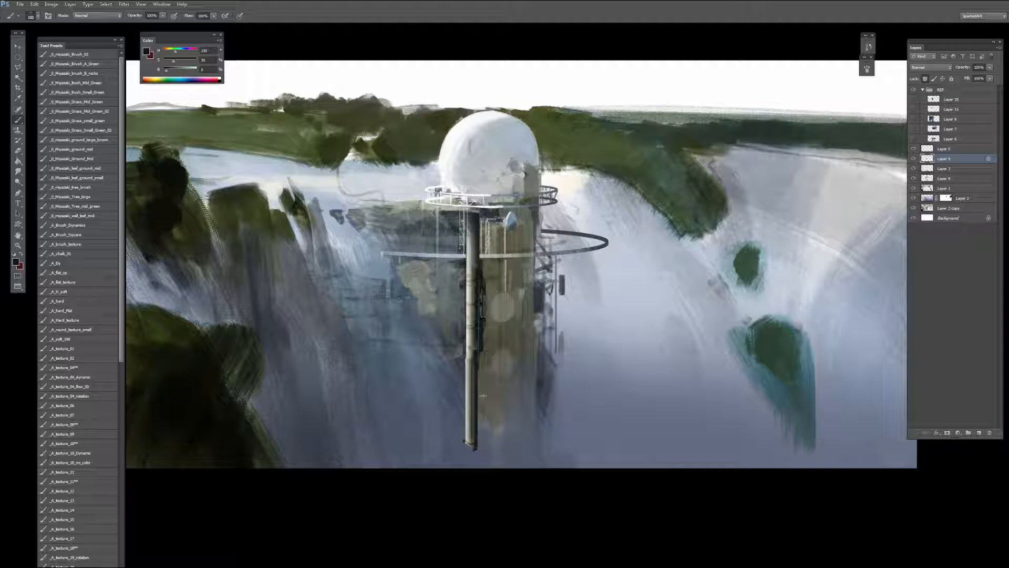
Step: Tint the lower pipe with blue-grey tones sampled beside it, using a larger brush in Darken mode
{"action": "key", "text": "]"}
{"action": "key", "text": "]"}
{"action": "key", "text": "]"}
{"action": "key", "text": "]"}
{"action": "key", "text": "]"}
{"action": "left_click", "coordinate": [451, 405], "text": "alt"}
{"action": "right_click", "coordinate": [450, 405], "text": "shift"}
{"action": "left_click", "coordinate": [471, 179]}
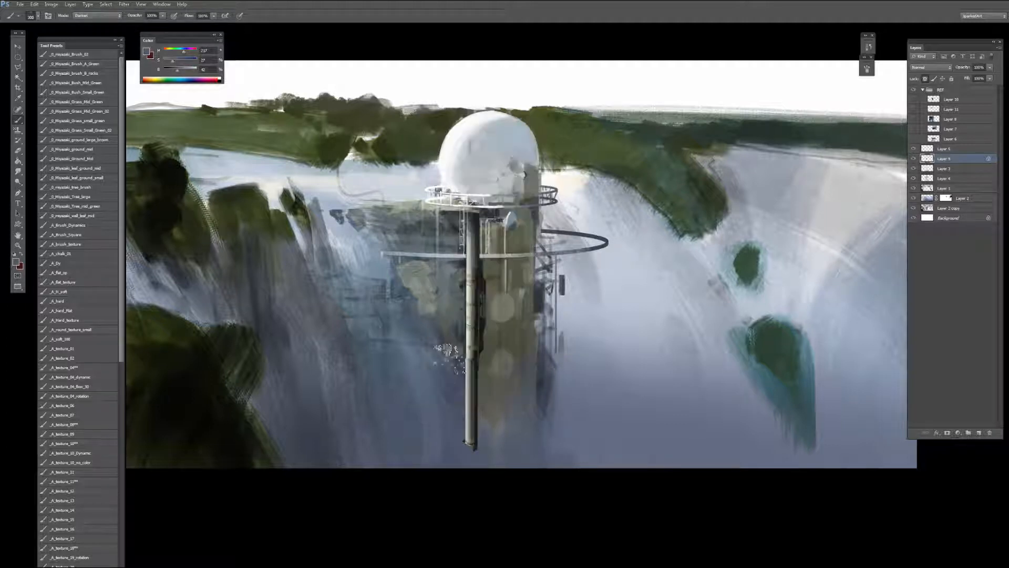
{"action": "left_click", "coordinate": [451, 322], "text": "alt"}
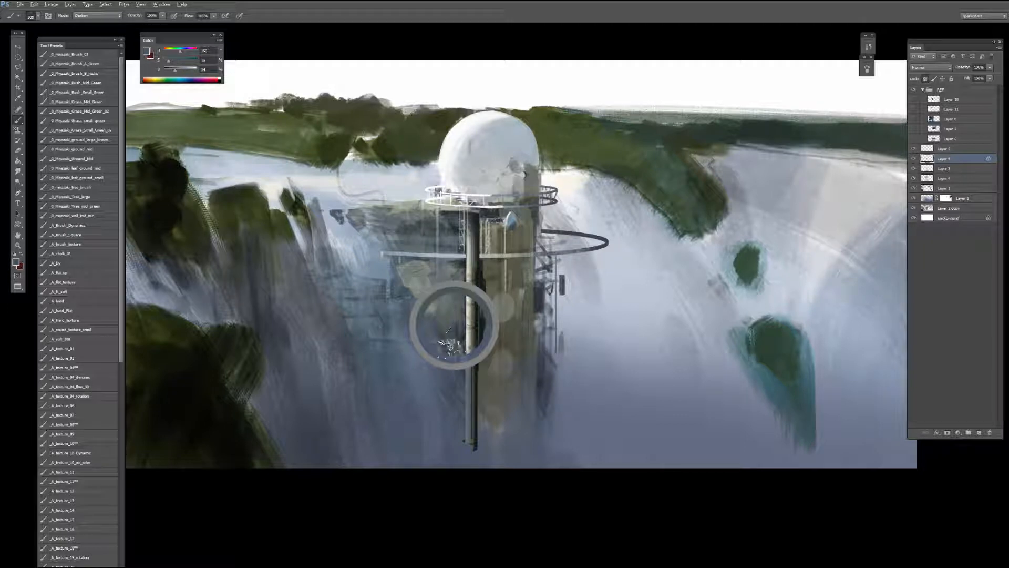
Step: Paint sampled mist colours over the bottom end of the tower's vertical pipe, using the brush in Normal mode
{"action": "left_click", "coordinate": [457, 433], "text": "alt"}
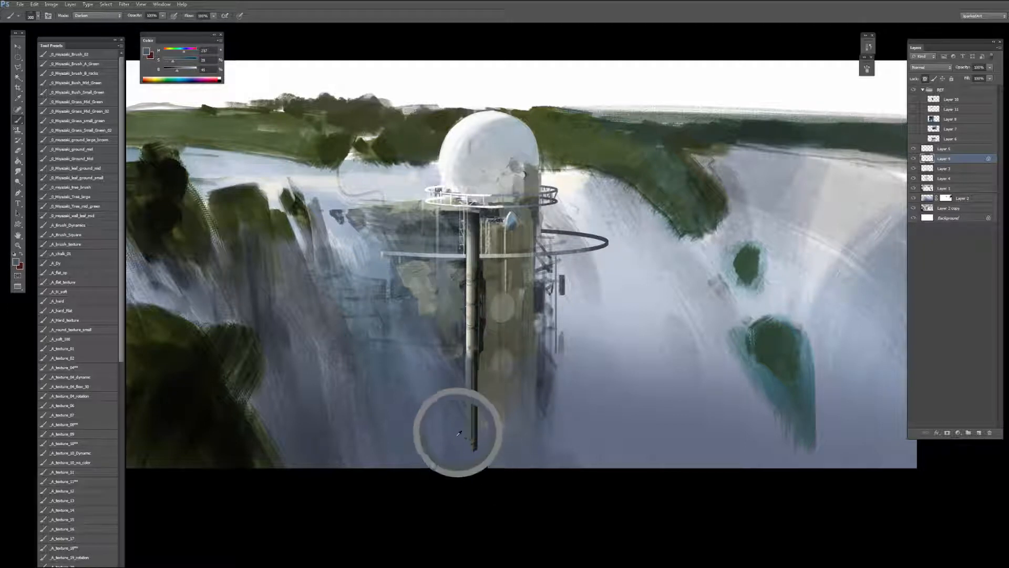
{"action": "right_click", "coordinate": [454, 410], "text": "shift"}
{"action": "left_click", "coordinate": [475, 146]}
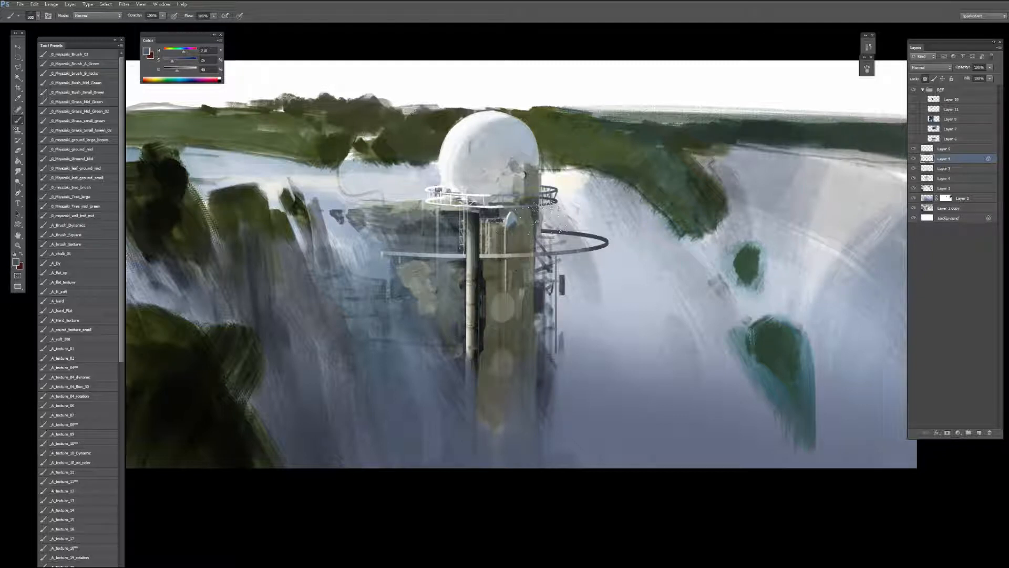
{"action": "left_click", "coordinate": [475, 453], "text": "alt"}
{"action": "left_click_drag", "start_coordinate": [475, 453], "coordinate": [480, 443]}
{"action": "key", "text": "bracketright"}
{"action": "key", "text": "bracketright"}
{"action": "key", "text": "bracketright"}
Step: Add a layer mask to the pipe layer and mask the pipe into the tower with a textured brush
{"action": "left_click", "coordinate": [914, 159]}
{"action": "left_click", "coordinate": [913, 158]}
{"action": "left_click", "coordinate": [947, 433]}
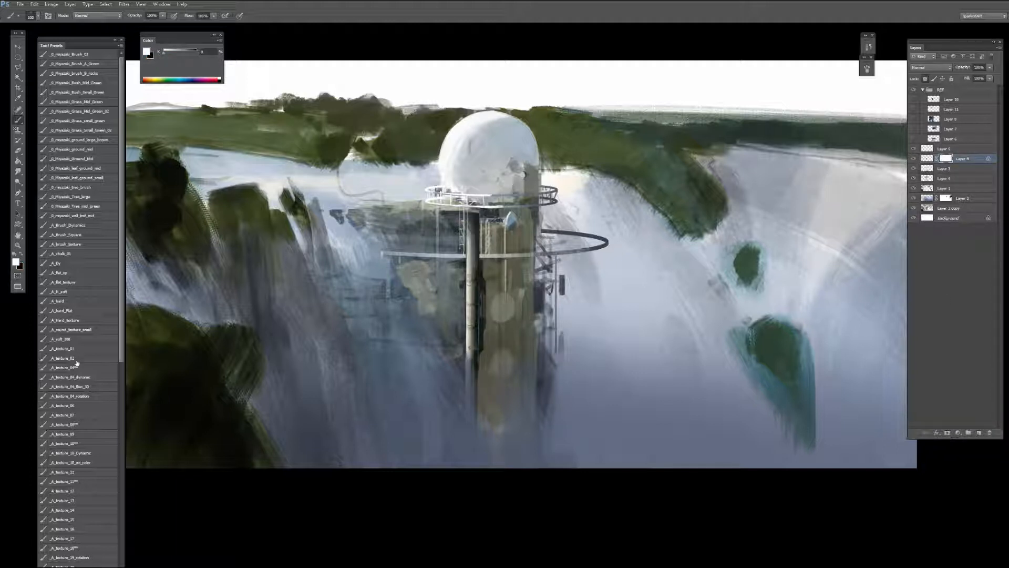
{"action": "left_click", "coordinate": [78, 425]}
{"action": "mouse_move", "coordinate": [465, 213]}
{"action": "left_mouse_down"}
{"action": "mouse_move", "coordinate": [468, 242]}
{"action": "mouse_move", "coordinate": [475, 214]}
{"action": "mouse_move", "coordinate": [484, 300]}
{"action": "mouse_move", "coordinate": [485, 328]}
{"action": "mouse_move", "coordinate": [467, 337]}
{"action": "mouse_move", "coordinate": [474, 260]}
{"action": "mouse_move", "coordinate": [476, 294]}
{"action": "left_mouse_up"}
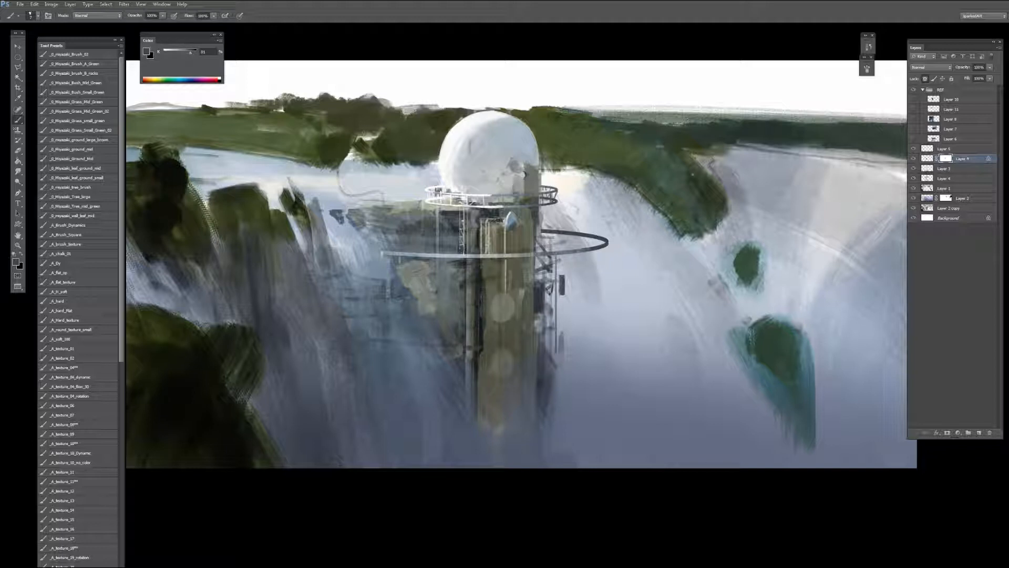
Step: Move the lattice reference on Layer 10 out of the REF group and hide its dark pixels with Blend If at about 40
{"action": "left_click", "coordinate": [915, 110]}
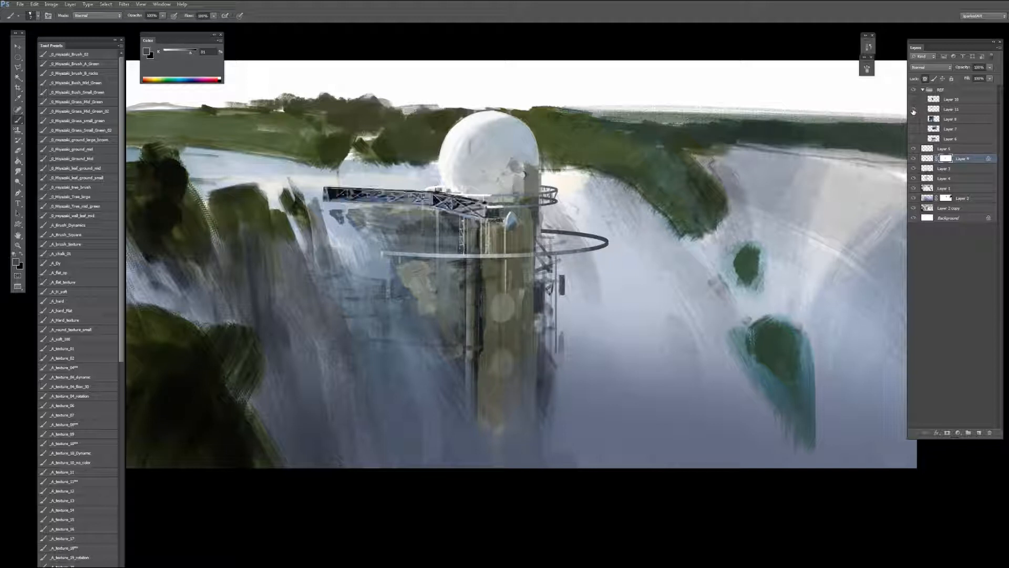
{"action": "left_click", "coordinate": [914, 109]}
{"action": "left_click", "coordinate": [914, 100]}
{"action": "left_click_drag", "start_coordinate": [946, 99], "coordinate": [955, 146]}
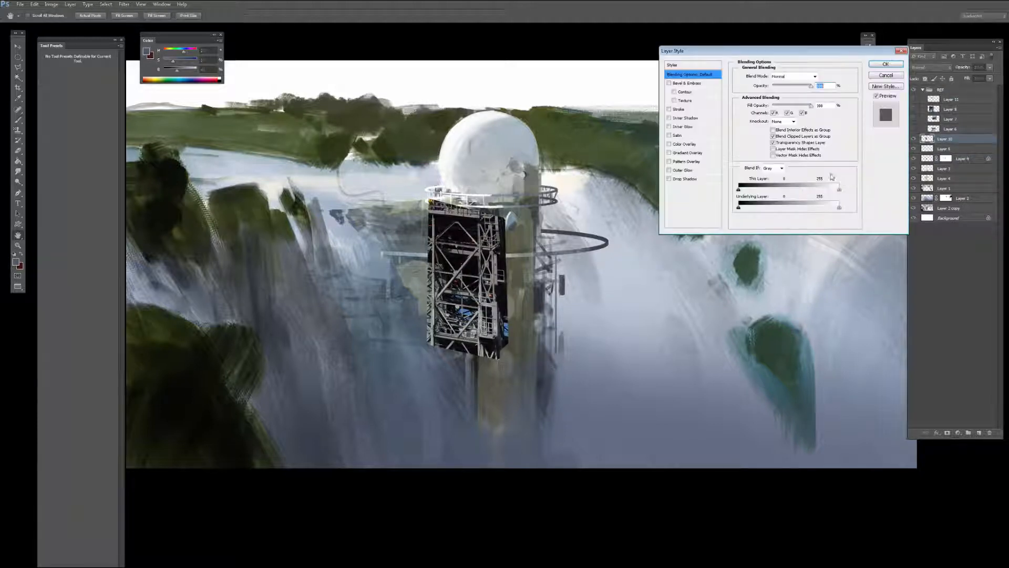
{"action": "mouse_move", "coordinate": [839, 189]}
{"action": "left_mouse_down"}
{"action": "mouse_move", "coordinate": [782, 184]}
{"action": "mouse_move", "coordinate": [847, 194]}
{"action": "left_mouse_up"}
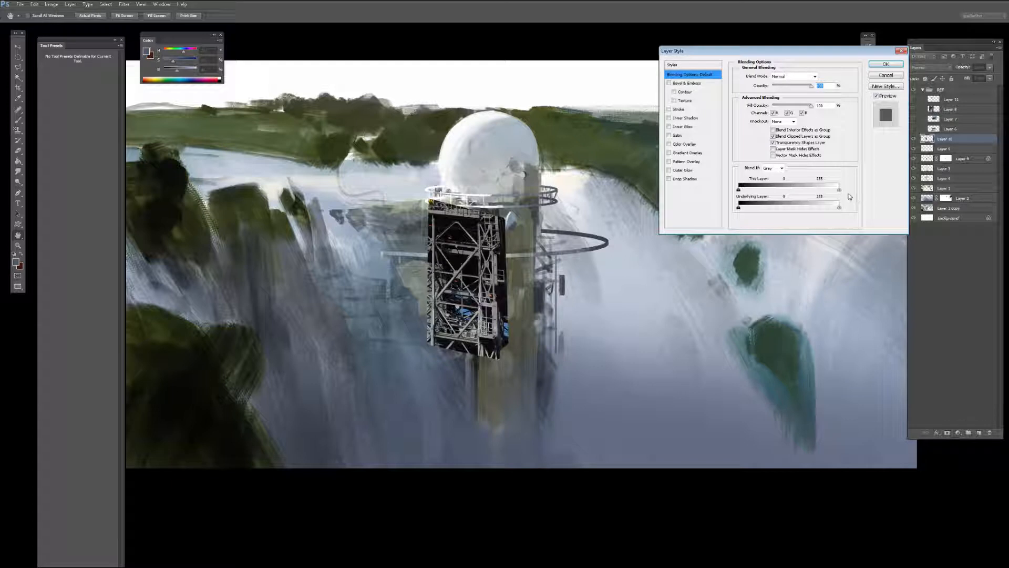
{"action": "left_click_drag", "start_coordinate": [740, 190], "coordinate": [757, 192]}
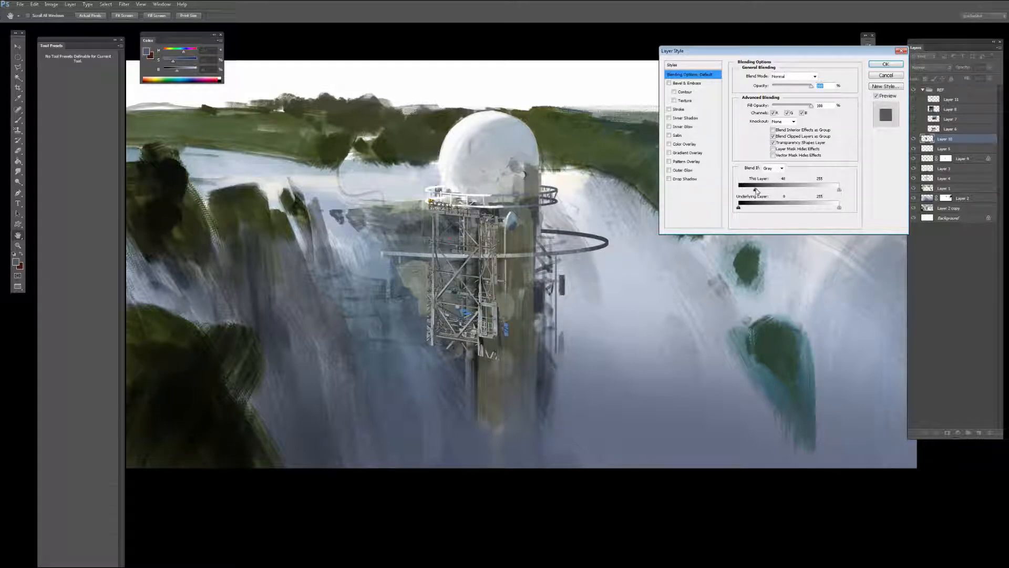
{"action": "key", "text": "Return"}
Step: Add a new layer and merge it with the lattice layer to bake in the blending
{"action": "left_click", "coordinate": [979, 432]}
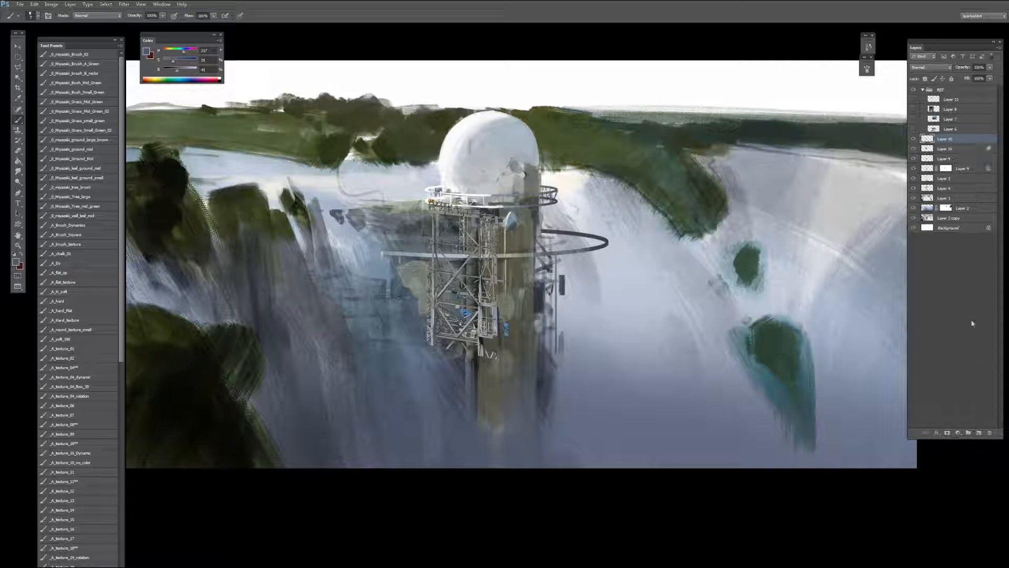
{"action": "left_click", "coordinate": [953, 148], "text": "shift"}
{"action": "key", "text": "ctrl+e"}
Step: Distort the lattice so its lower edge lies level beneath the tower's platform
{"action": "key", "text": "ctrl+t"}
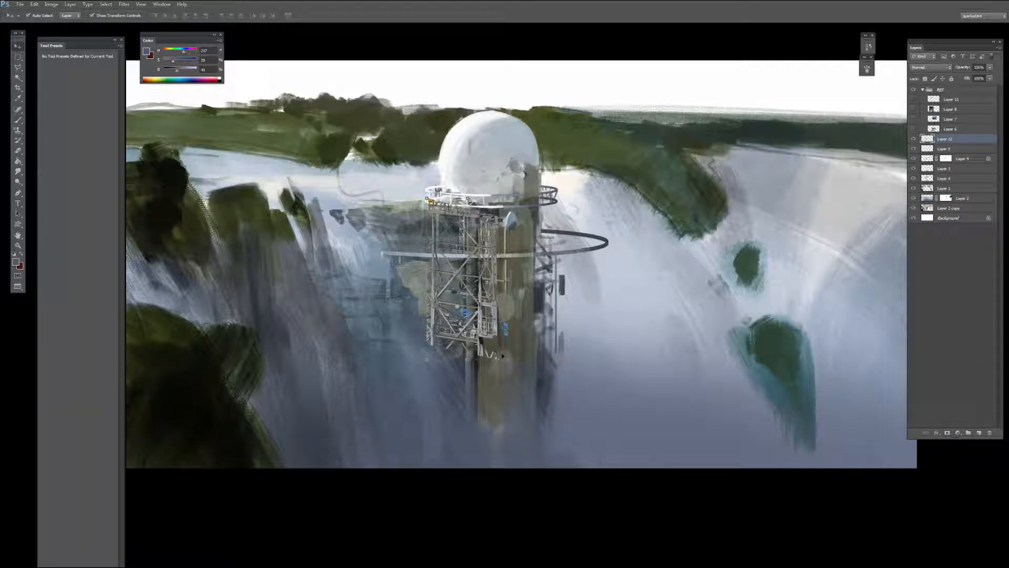
{"action": "mouse_move", "coordinate": [499, 278]}
{"action": "left_mouse_down"}
{"action": "mouse_move", "coordinate": [500, 260]}
{"action": "mouse_move", "coordinate": [497, 274]}
{"action": "mouse_move", "coordinate": [509, 276]}
{"action": "left_mouse_up"}
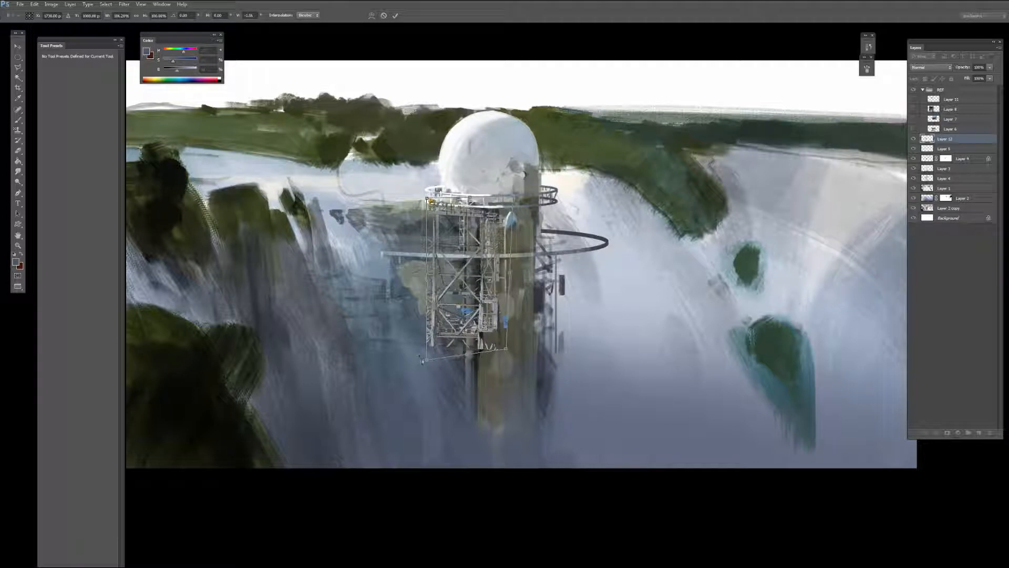
{"action": "left_click_drag", "start_coordinate": [427, 360], "coordinate": [428, 350]}
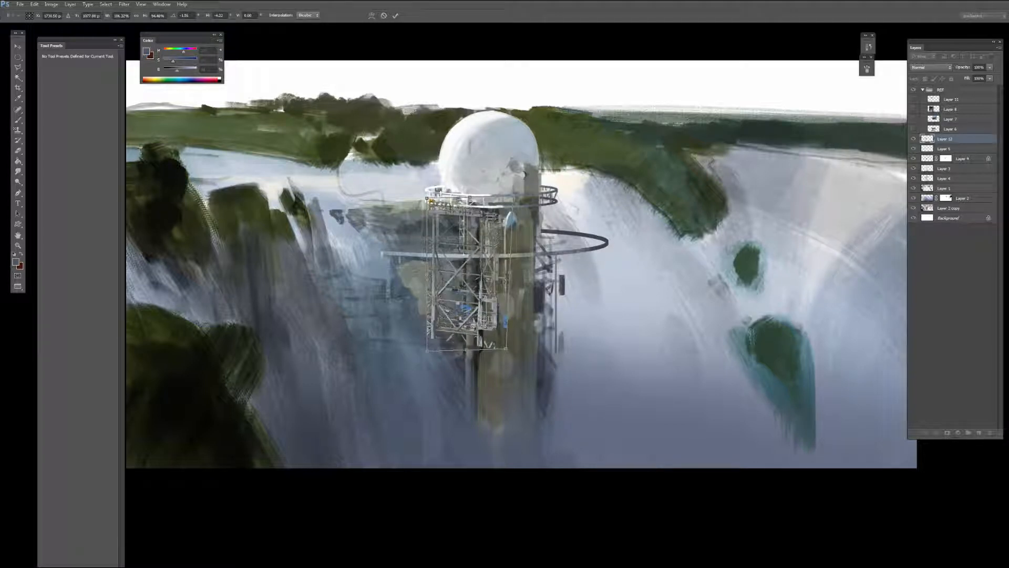
{"action": "key", "text": "Return"}
{"action": "key", "text": "ctrl+t"}
{"action": "left_click_drag", "start_coordinate": [507, 274], "coordinate": [366, 270]}
{"action": "left_click_drag", "start_coordinate": [407, 239], "coordinate": [414, 238]}
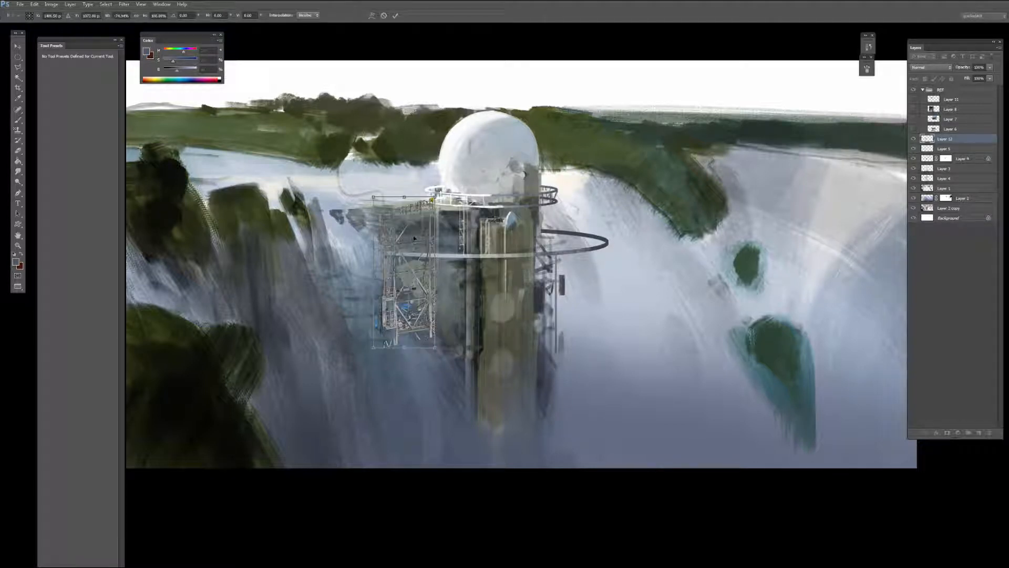
{"action": "key", "text": "Escape"}
Step: Narrow the lattice and place it against the pipe on the tower's outer side
{"action": "key", "text": "ctrl+t"}
{"action": "left_click_drag", "start_coordinate": [508, 274], "coordinate": [463, 267]}
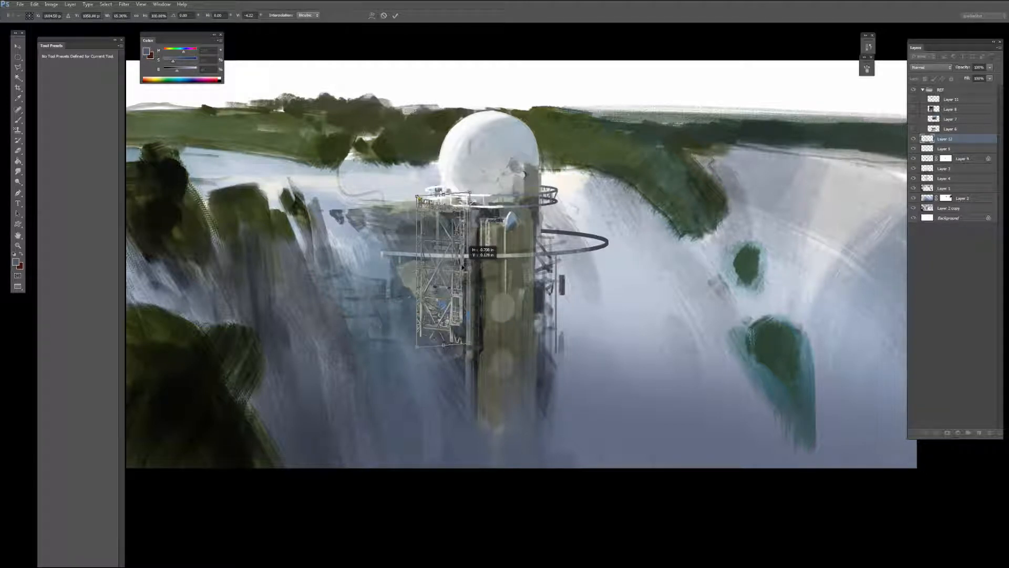
{"action": "key", "text": "Return"}
Step: Brighten the lattice with Levels, lowering the white input level to 144
{"action": "key", "text": "b"}
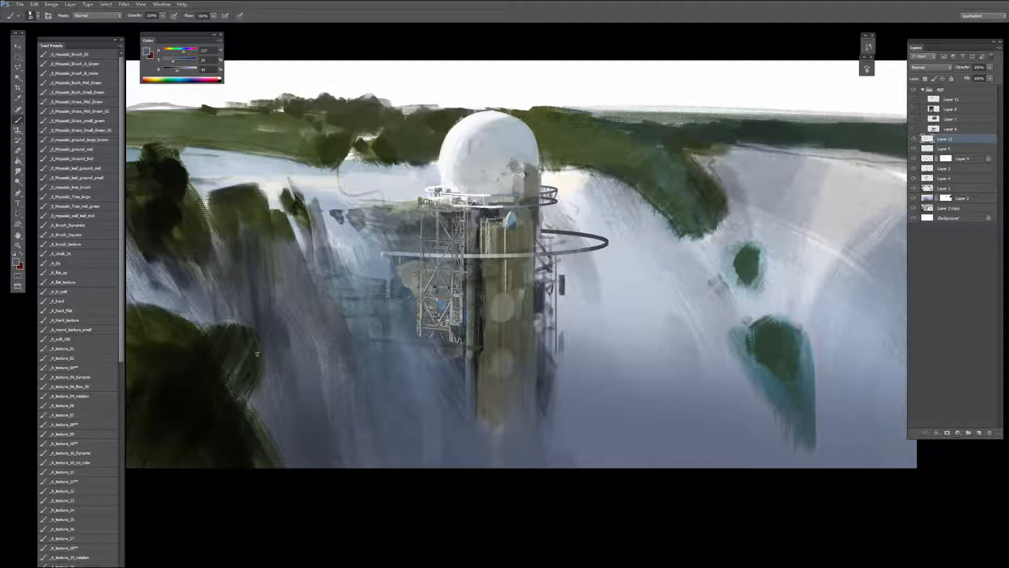
{"action": "key", "text": "ctrl+l"}
{"action": "left_click_drag", "start_coordinate": [749, 159], "coordinate": [714, 159]}
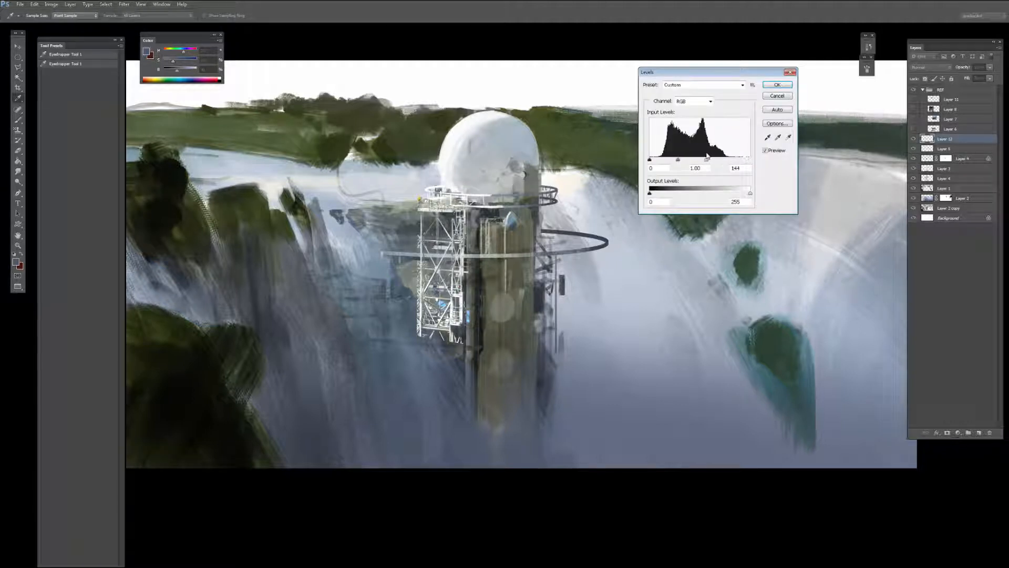
{"action": "key", "text": "Return"}
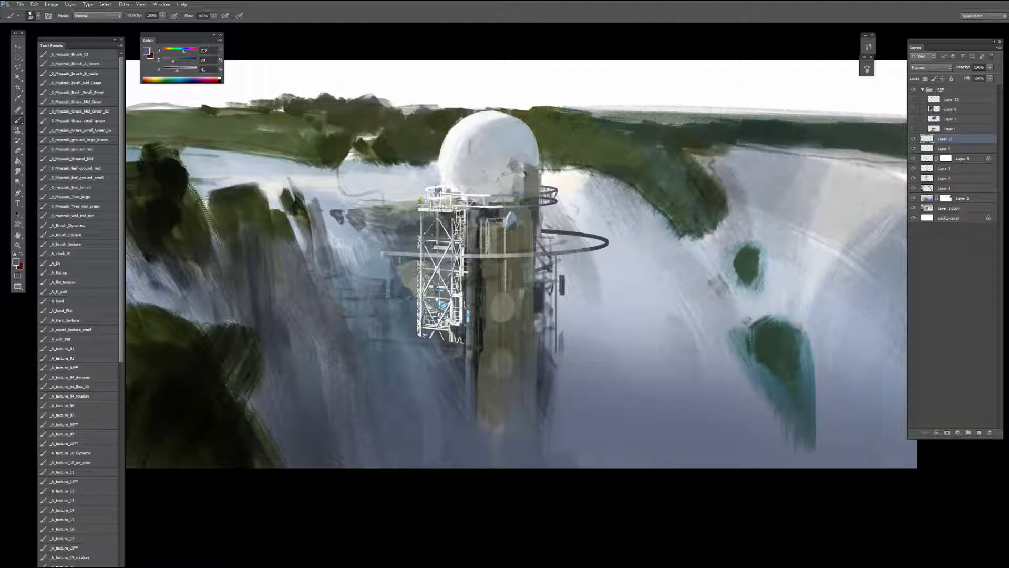
Step: Lock the lattice layer's transparency and tone down the lower lattice with a large brush in a sampled blue-grey
{"action": "left_click", "coordinate": [93, 549]}
{"action": "key", "text": "/"}
{"action": "left_click", "coordinate": [408, 307], "text": "alt"}
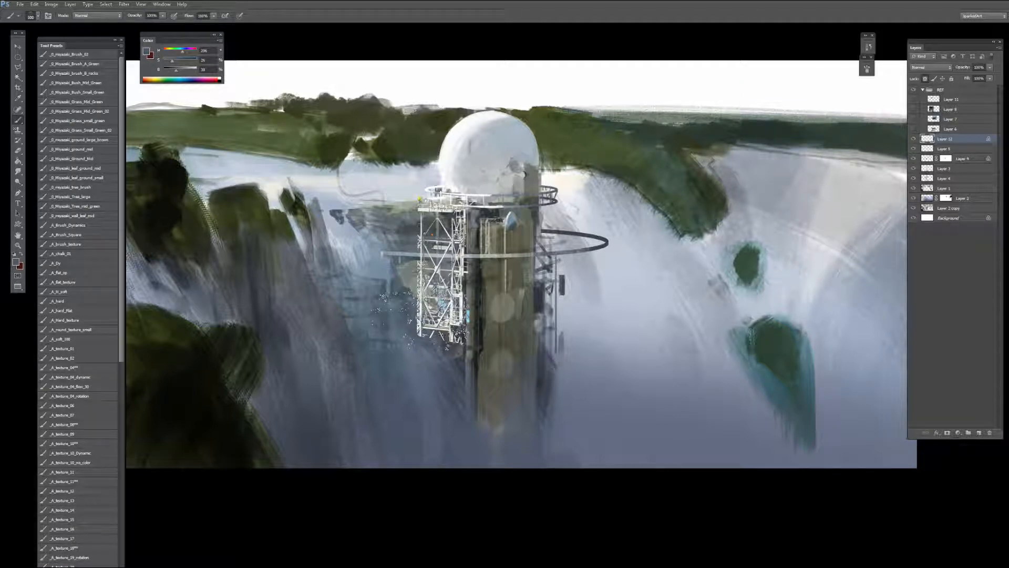
{"action": "key", "text": "bracketright"}
{"action": "key", "text": "bracketright"}
{"action": "key", "text": "bracketright"}
{"action": "key", "text": "bracketright"}
{"action": "left_click_drag", "start_coordinate": [424, 286], "coordinate": [441, 340]}
Step: Try a sampled neutral grey stroke across the lower lattice, and undo it
{"action": "left_click", "coordinate": [463, 289], "text": "alt"}
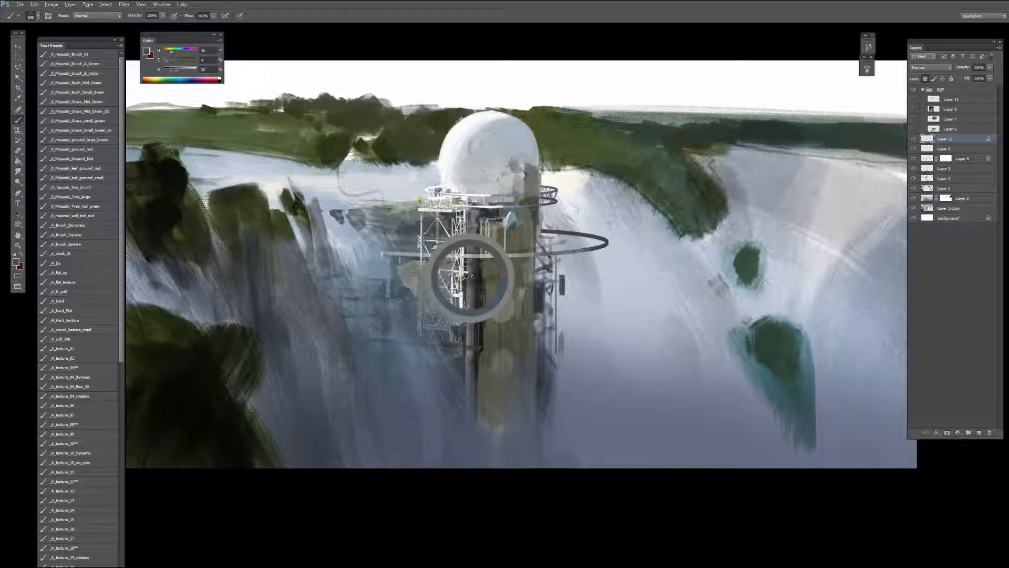
{"action": "key", "text": "bracketleft"}
{"action": "mouse_move", "coordinate": [405, 289]}
{"action": "left_mouse_down"}
{"action": "mouse_move", "coordinate": [439, 368]}
{"action": "mouse_move", "coordinate": [410, 273]}
{"action": "mouse_move", "coordinate": [470, 332]}
{"action": "mouse_move", "coordinate": [489, 326]}
{"action": "left_mouse_up"}
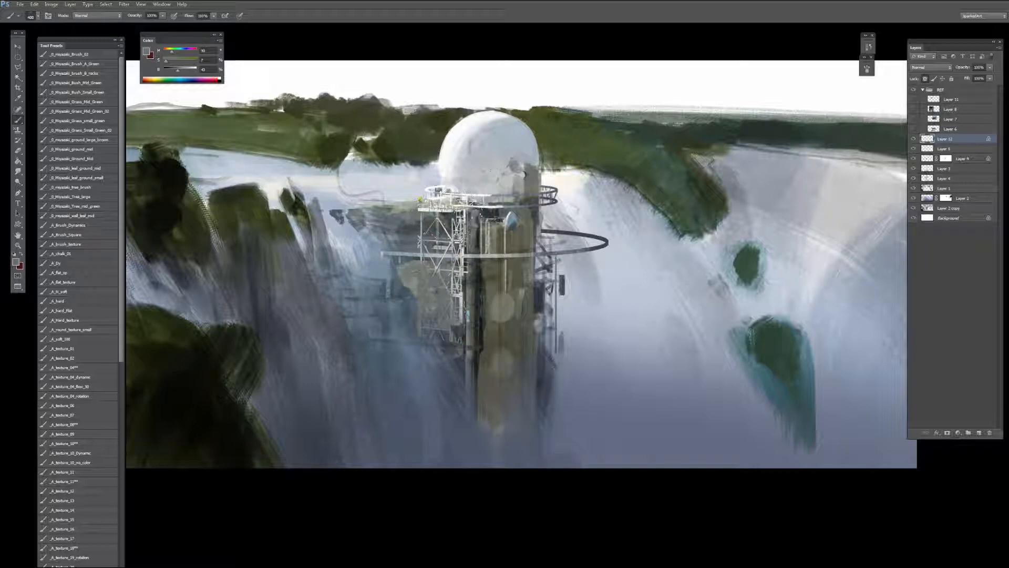
{"action": "key", "text": "bracketleft"}
{"action": "key", "text": "bracketleft"}
{"action": "key", "text": "bracketleft"}
{"action": "key", "text": "ctrl+alt+z"}
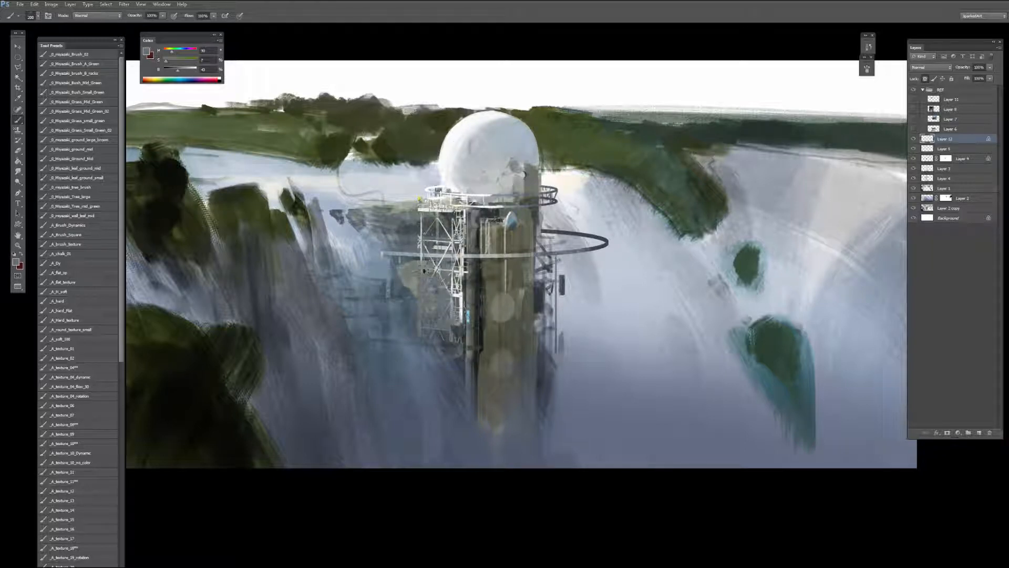
Step: Paint small rounded white shapes on the outer end of the upper platform with a small textured brush
{"action": "key", "text": "bracketright"}
{"action": "key", "text": "bracketright"}
{"action": "key", "text": "bracketright"}
{"action": "left_click", "coordinate": [444, 183], "text": "alt"}
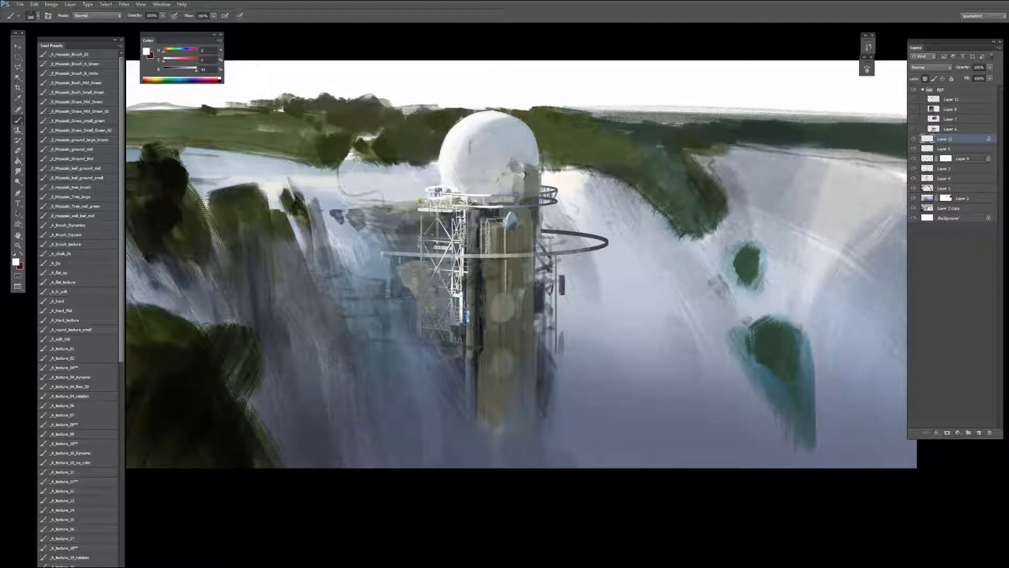
{"action": "left_click", "coordinate": [77, 386]}
{"action": "left_click", "coordinate": [81, 398]}
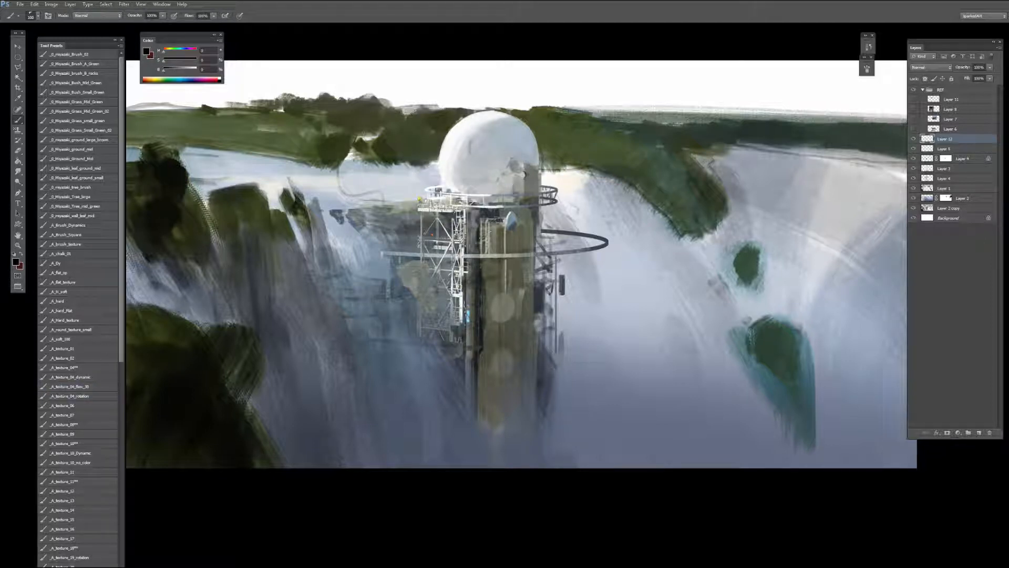
{"action": "left_click", "coordinate": [440, 187], "text": "alt"}
{"action": "key", "text": "bracketleft"}
{"action": "key", "text": "bracketleft"}
{"action": "key", "text": "bracketleft"}
{"action": "key", "text": "bracketleft"}
{"action": "key", "text": "bracketleft"}
{"action": "left_click_drag", "start_coordinate": [448, 188], "coordinate": [419, 199]}
{"action": "left_click", "coordinate": [404, 203]}
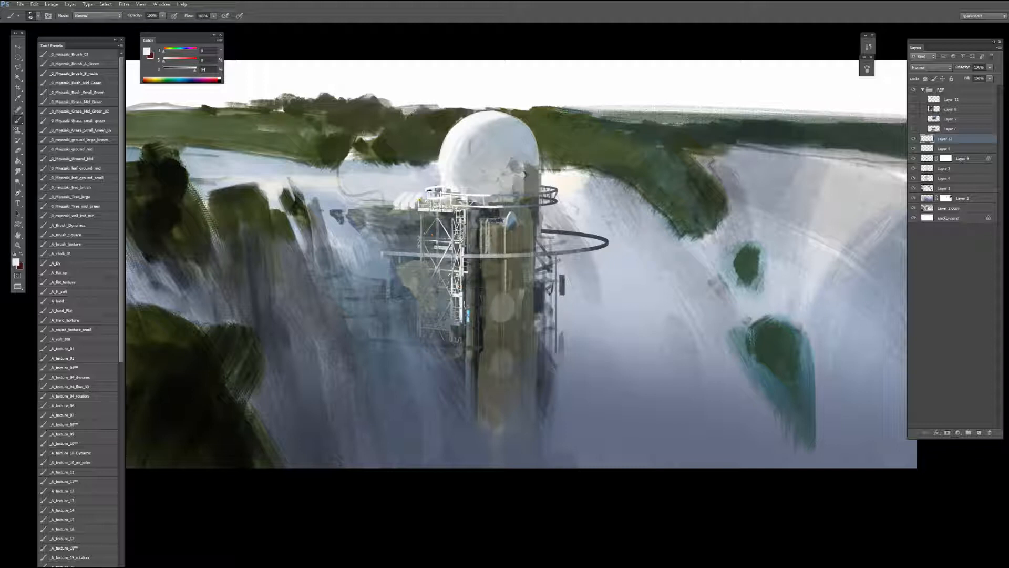
Step: Add a layer mask to the lattice layer and fade out the lattice's lower part beside the pipe
{"action": "left_click", "coordinate": [947, 432]}
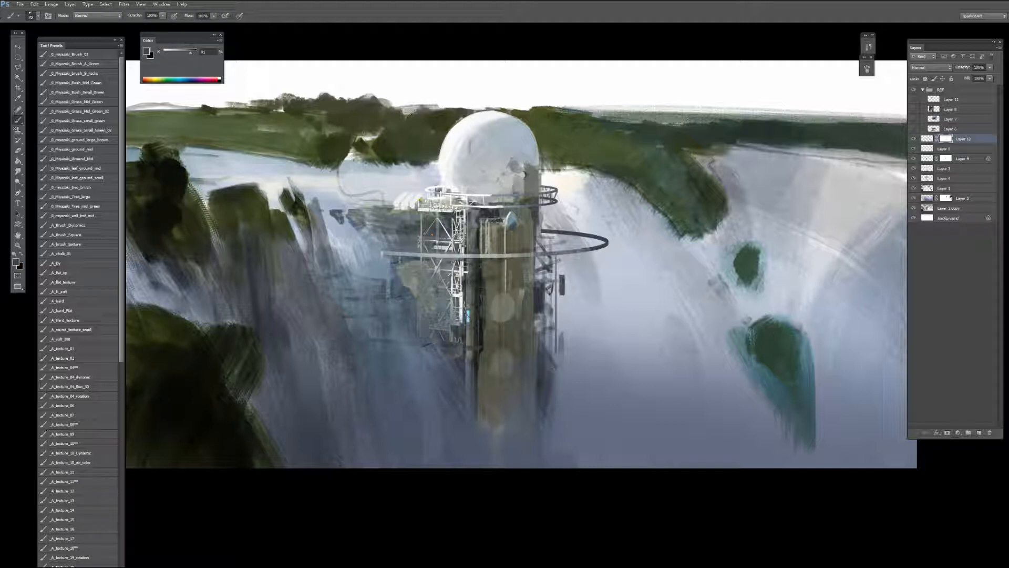
{"action": "mouse_move", "coordinate": [462, 281]}
{"action": "left_mouse_down"}
{"action": "mouse_move", "coordinate": [463, 329]}
{"action": "mouse_move", "coordinate": [471, 273]}
{"action": "mouse_move", "coordinate": [475, 319]}
{"action": "mouse_move", "coordinate": [482, 288]}
{"action": "left_mouse_up"}
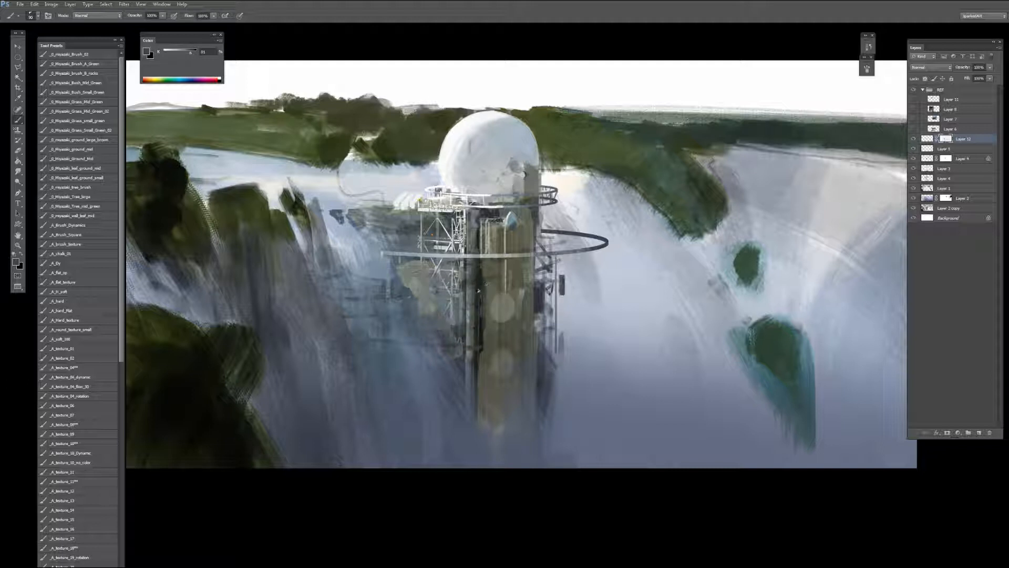
Step: Undo the latest mask strokes to bring back part of the lattice beside the pipe
{"action": "key", "text": "ctrl+alt+z"}
{"action": "key", "text": "ctrl+alt+z"}
{"action": "key", "text": "ctrl+alt+z"}
{"action": "key", "text": "ctrl+alt+z"}
{"action": "key", "text": "ctrl+alt+z"}
{"action": "key", "text": "ctrl+alt+z"}
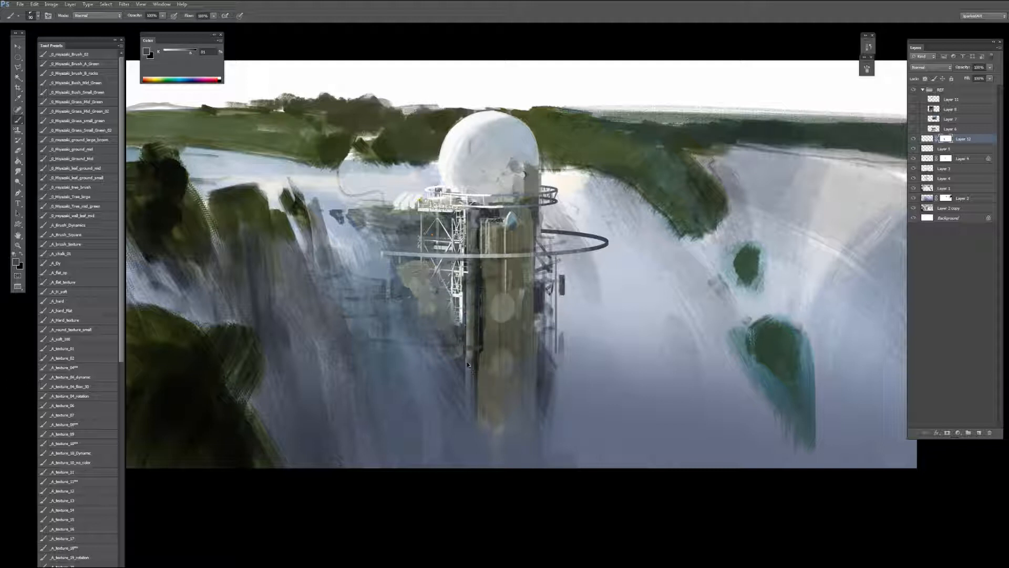
{"action": "key", "text": "ctrl+alt+z"}
{"action": "key", "text": "ctrl+alt+z"}
{"action": "key", "text": "ctrl+alt+z"}
{"action": "key", "text": "ctrl+alt+z"}
{"action": "key", "text": "ctrl+alt+z"}
{"action": "key", "text": "ctrl+alt+z"}
{"action": "key", "text": "ctrl+alt+z"}
{"action": "key", "text": "ctrl+alt+z"}
{"action": "key", "text": "ctrl+alt+z"}
{"action": "key", "text": "ctrl+alt+z"}
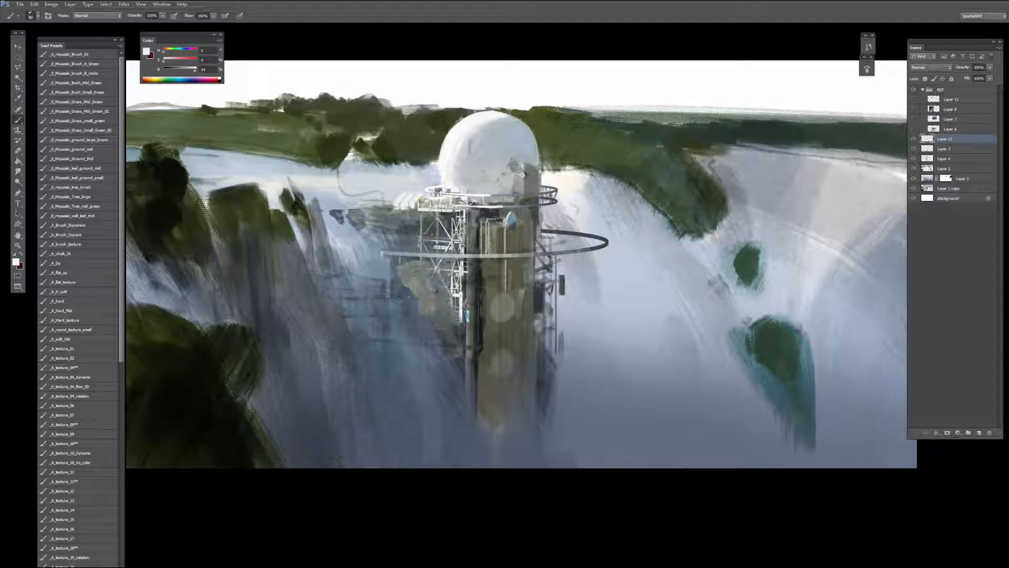
Step: Touch up the light-blue accent and white struts on the lattice with sampled colours
{"action": "left_click", "coordinate": [467, 313], "text": "alt"}
{"action": "left_click", "coordinate": [461, 259], "text": "alt"}
{"action": "left_click", "coordinate": [72, 424]}
Step: Refine the small white shapes on the platform's outer end with a sampled white and a small eraser
{"action": "left_click", "coordinate": [411, 196], "text": "alt"}
{"action": "key", "text": "e"}
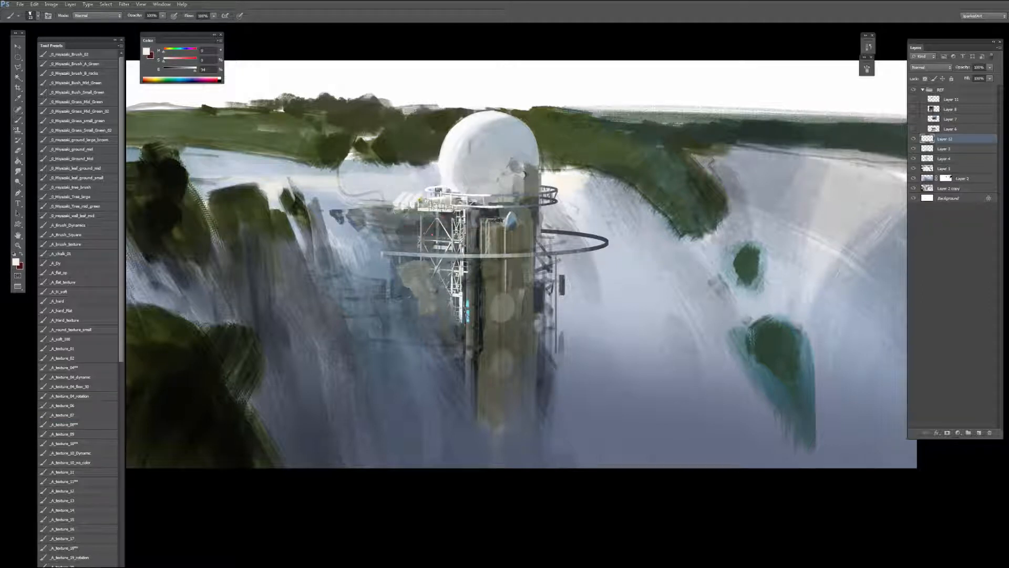
{"action": "key", "text": "bracketleft"}
{"action": "key", "text": "bracketleft"}
{"action": "key", "text": "bracketleft"}
{"action": "key", "text": "bracketleft"}
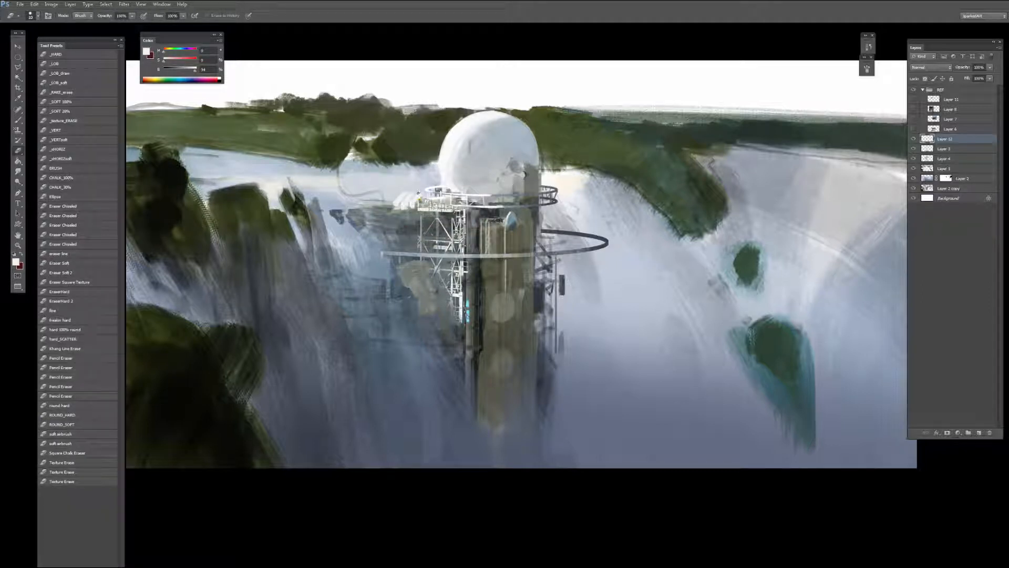
{"action": "key", "text": "b"}
{"action": "left_click", "coordinate": [417, 193], "text": "alt"}
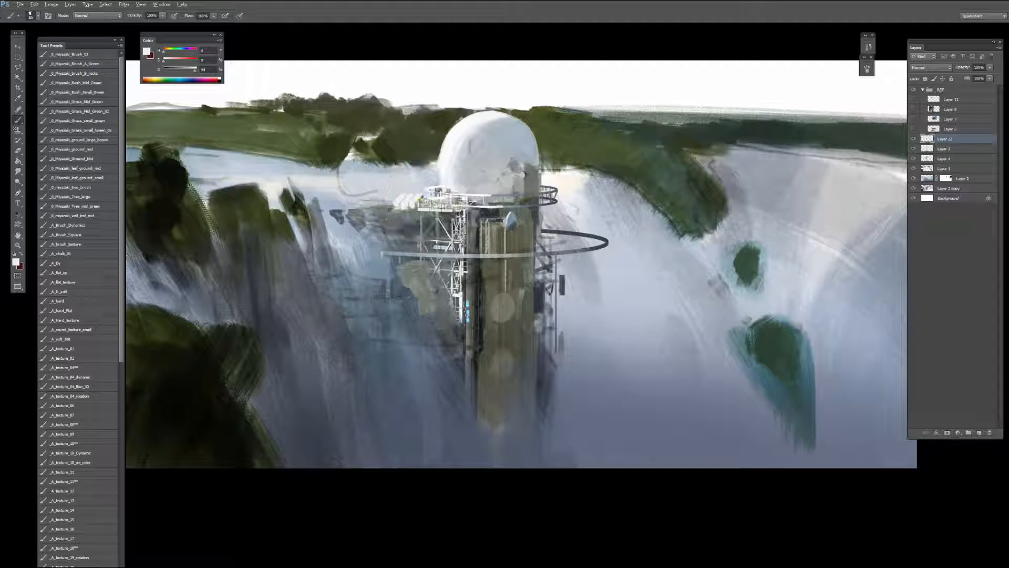
Step: Paint a small accent in the sampled yellow beside the white shapes on the upper platform
{"action": "left_click", "coordinate": [420, 197], "text": "alt"}
{"action": "left_click_drag", "start_coordinate": [419, 199], "coordinate": [425, 201]}
{"action": "key", "text": "bracketright"}
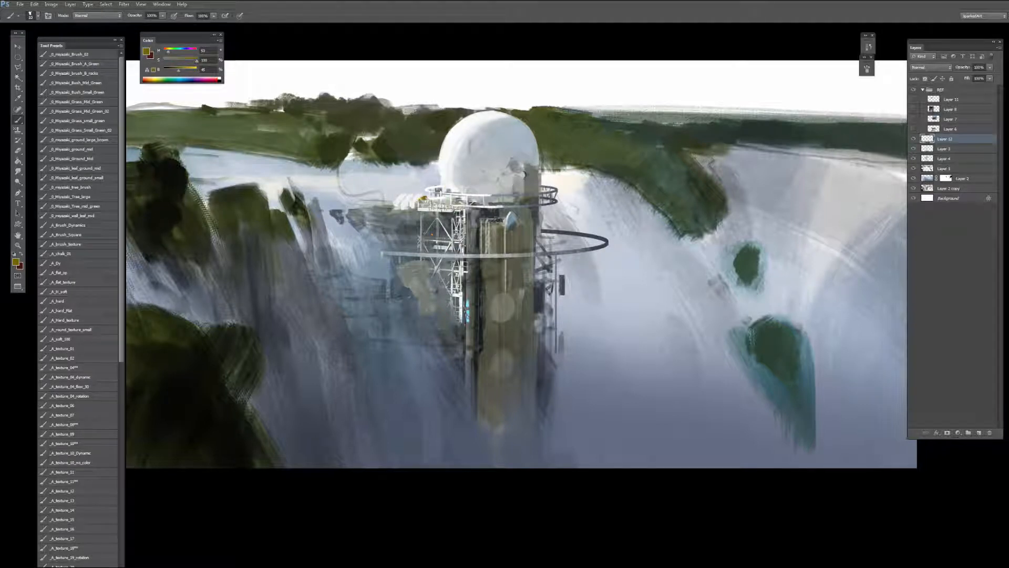
Step: Paint a brighter yellow accent over the small blue shape near the column's top and refine its edges with sampled greys
{"action": "left_click", "coordinate": [191, 69]}
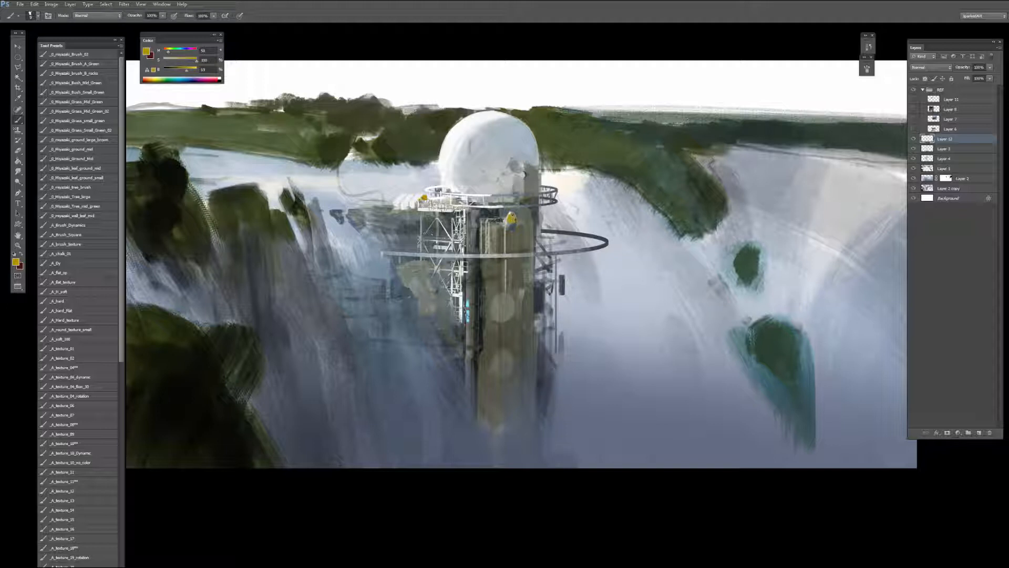
{"action": "key", "text": "e"}
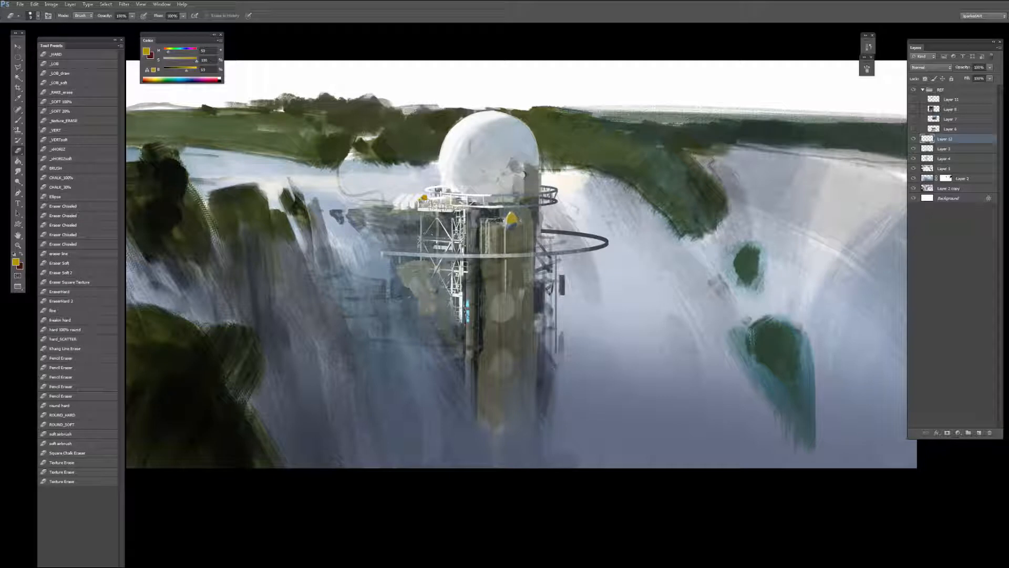
{"action": "key", "text": "b"}
{"action": "left_click", "coordinate": [511, 220], "text": "alt"}
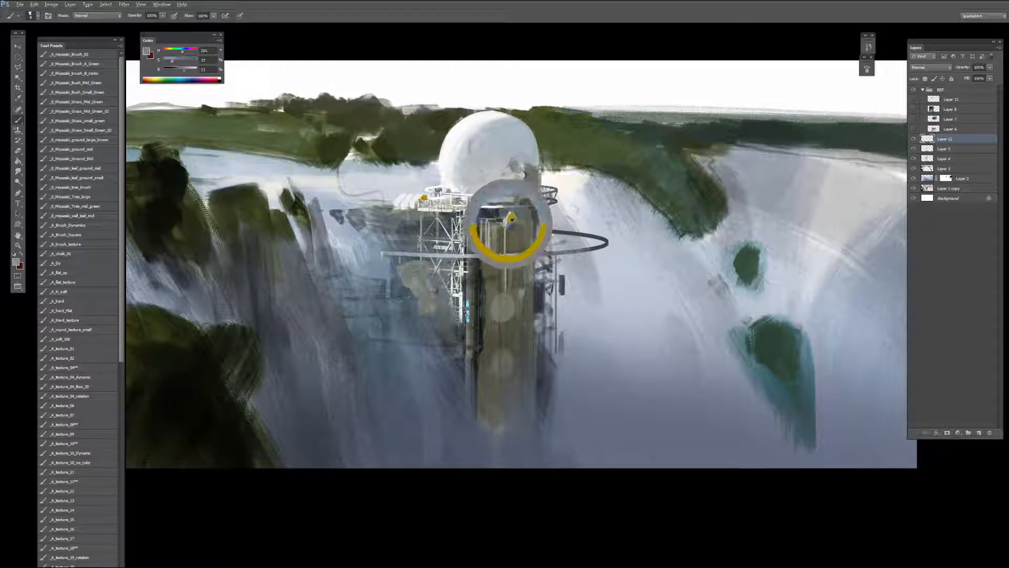
{"action": "left_click", "coordinate": [512, 219], "text": "alt"}
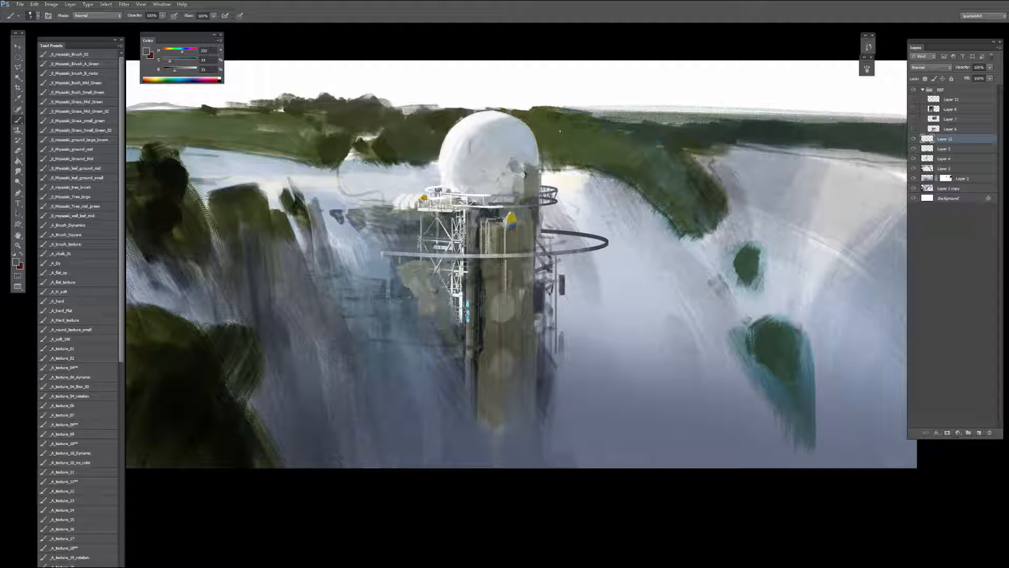
Step: Paint a small white box on the lattice just below the ring, using white sampled from the structure
{"action": "left_click", "coordinate": [469, 304], "text": "alt"}
{"action": "left_click", "coordinate": [460, 298], "text": "alt"}
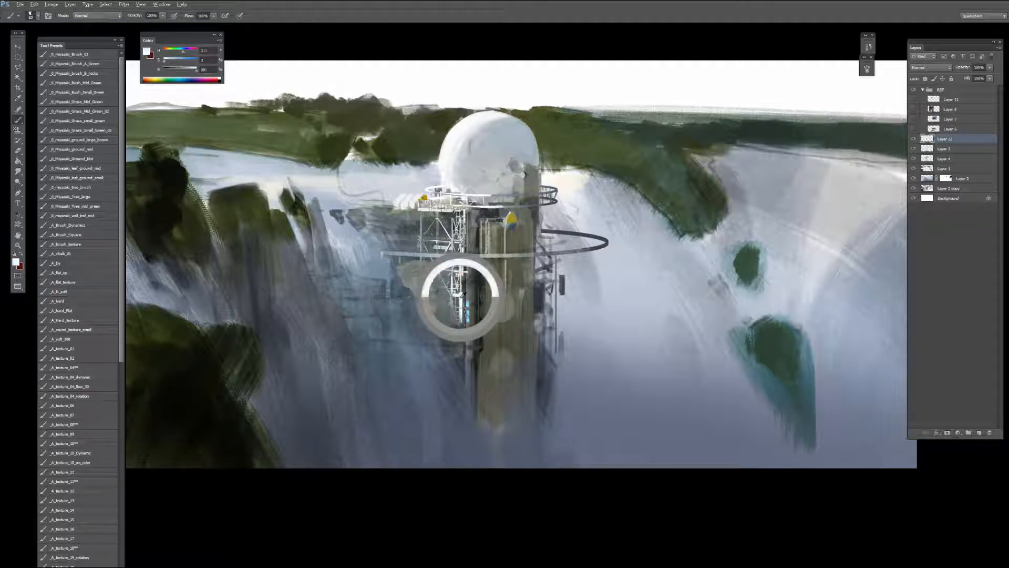
{"action": "key", "text": "]"}
{"action": "left_click_drag", "start_coordinate": [458, 297], "coordinate": [458, 296]}
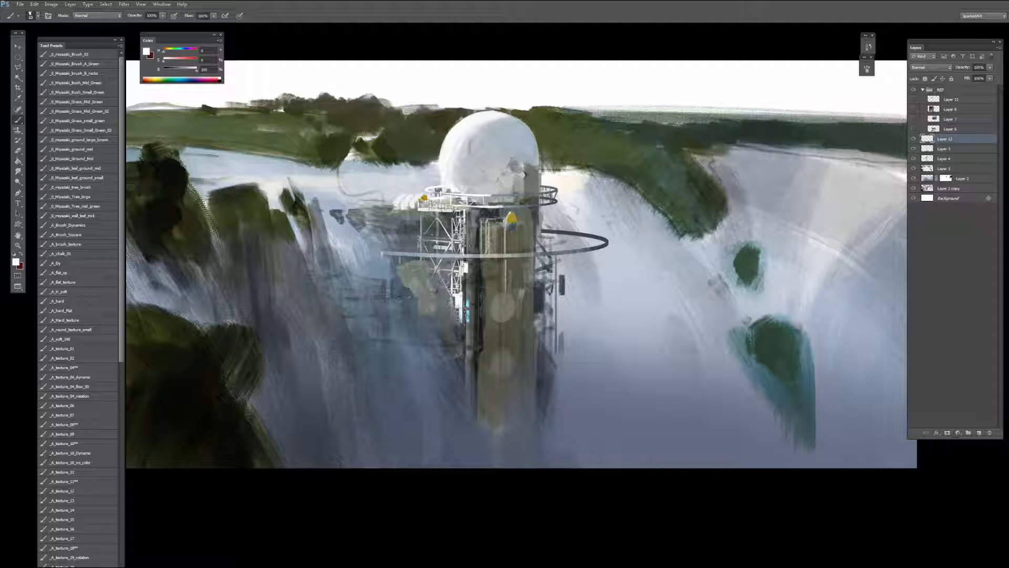
{"action": "key", "text": "]"}
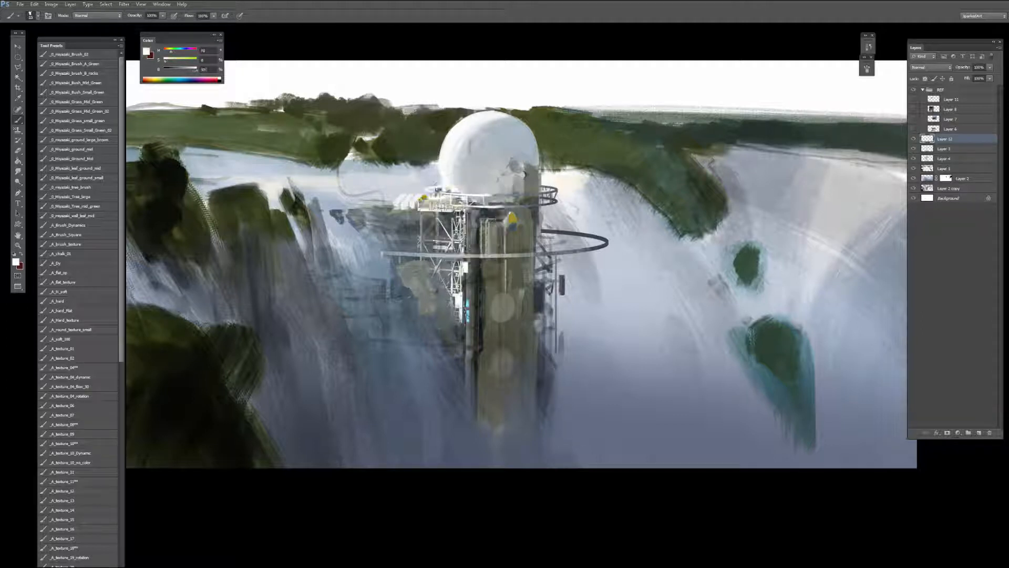
{"action": "key", "text": "["}
{"action": "key", "text": "e"}
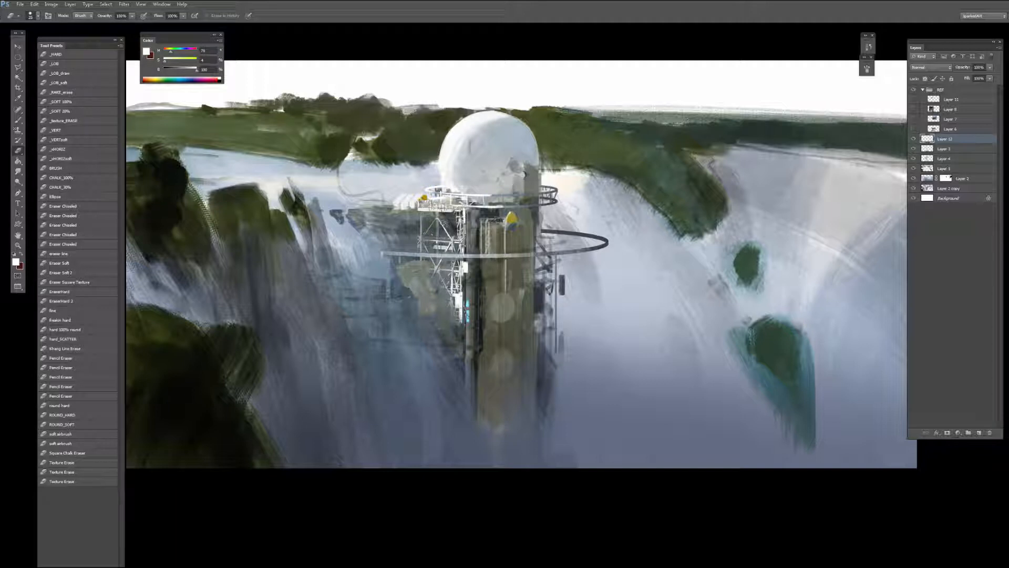
{"action": "key", "text": "b"}
Step: Strengthen the struts and upright pipe between the upper platform and the ring with sampled whites and greys
{"action": "left_click", "coordinate": [447, 241], "text": "alt"}
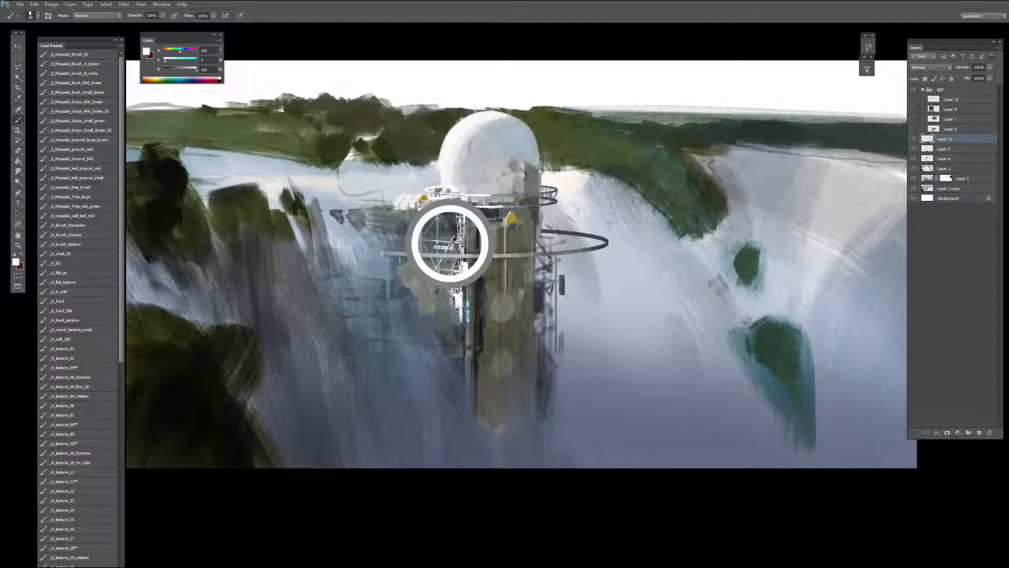
{"action": "left_click_drag", "start_coordinate": [443, 224], "coordinate": [453, 239]}
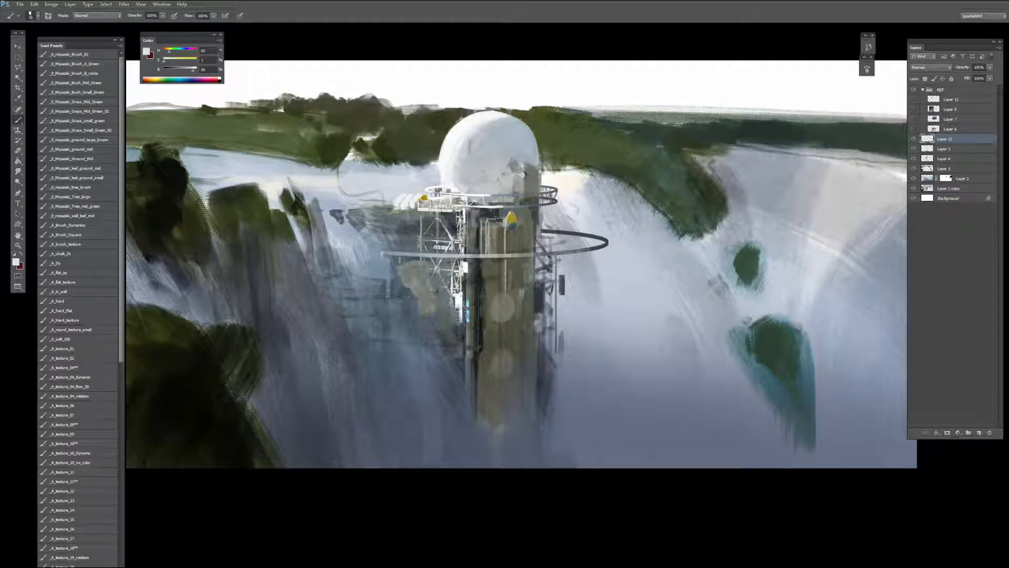
{"action": "left_click", "coordinate": [463, 213], "text": "alt"}
{"action": "key", "text": "["}
{"action": "left_click_drag", "start_coordinate": [463, 223], "coordinate": [459, 243]}
{"action": "left_click", "coordinate": [480, 219], "text": "alt"}
{"action": "left_click_drag", "start_coordinate": [482, 220], "coordinate": [487, 251]}
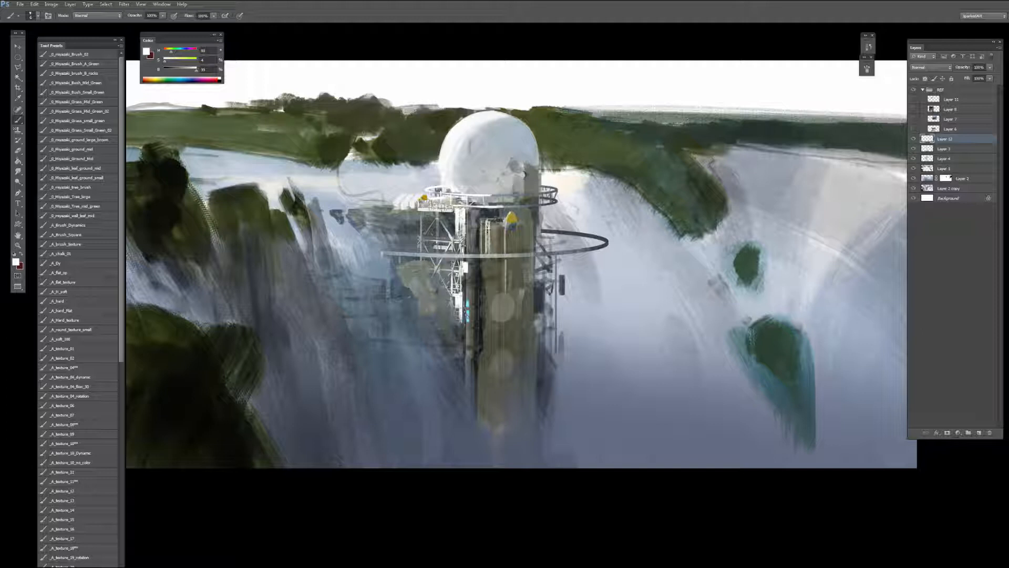
Step: Refine the white pipe's top with sampled colours and paint a dark shadow under the platform using a soft brush
{"action": "left_click", "coordinate": [462, 213], "text": "alt"}
{"action": "left_click", "coordinate": [421, 219], "text": "alt"}
{"action": "left_click", "coordinate": [463, 213], "text": "alt"}
{"action": "left_click", "coordinate": [452, 213], "text": "alt"}
{"action": "left_click", "coordinate": [463, 215], "text": "alt"}
{"action": "left_click", "coordinate": [73, 293]}
{"action": "left_click", "coordinate": [464, 218], "text": "alt"}
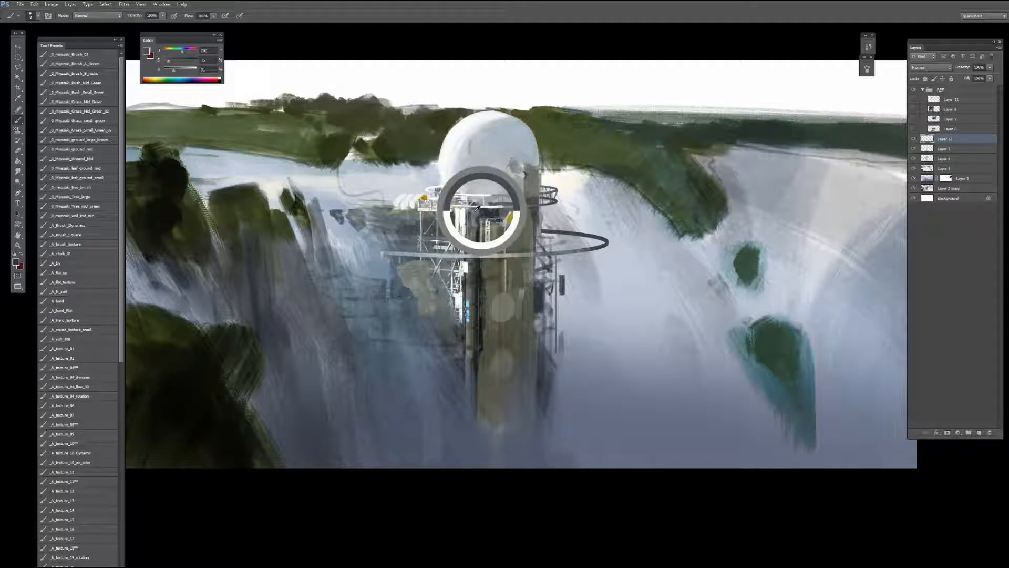
{"action": "left_click_drag", "start_coordinate": [478, 208], "coordinate": [463, 211]}
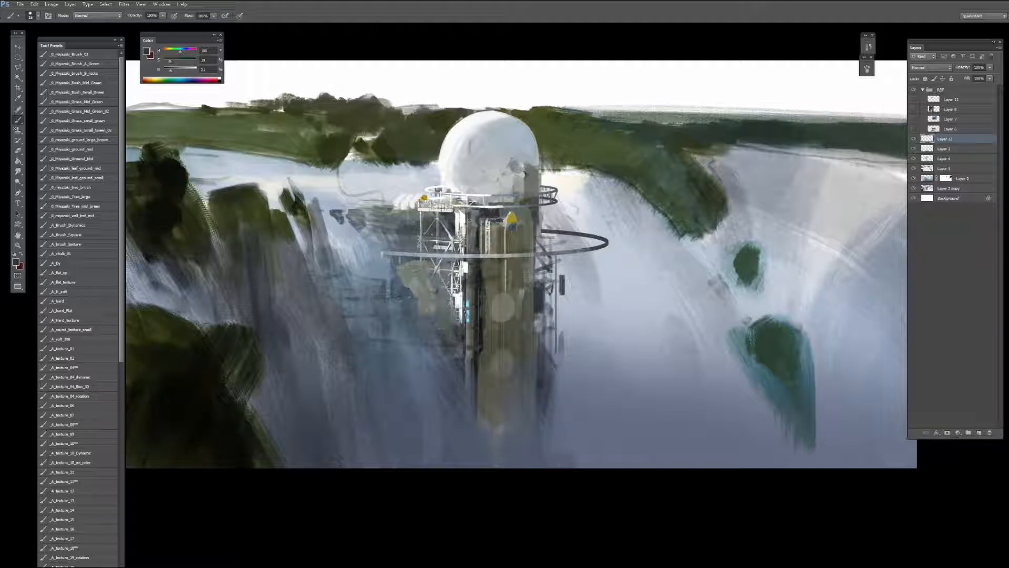
Step: Lock the layer's transparency, tone down the lattice with a sampled blue-grey in Darken brush mode, and unlock transparency
{"action": "key", "text": "slash"}
{"action": "left_click_drag", "start_coordinate": [466, 265], "coordinate": [464, 271]}
{"action": "left_click", "coordinate": [444, 254], "text": "alt"}
{"action": "right_click", "coordinate": [442, 255], "text": "shift"}
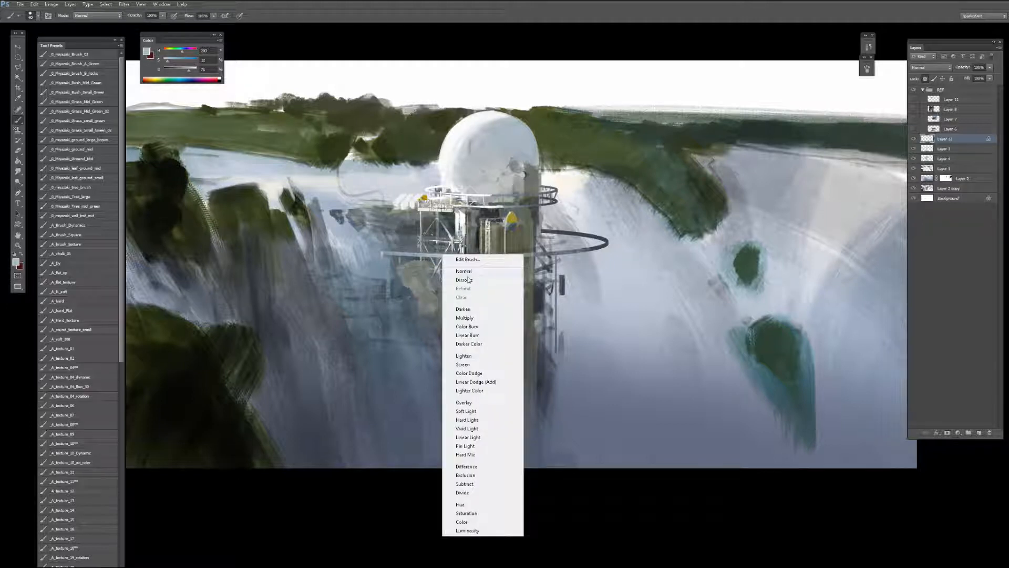
{"action": "left_click", "coordinate": [463, 308]}
{"action": "left_click", "coordinate": [392, 262], "text": "alt"}
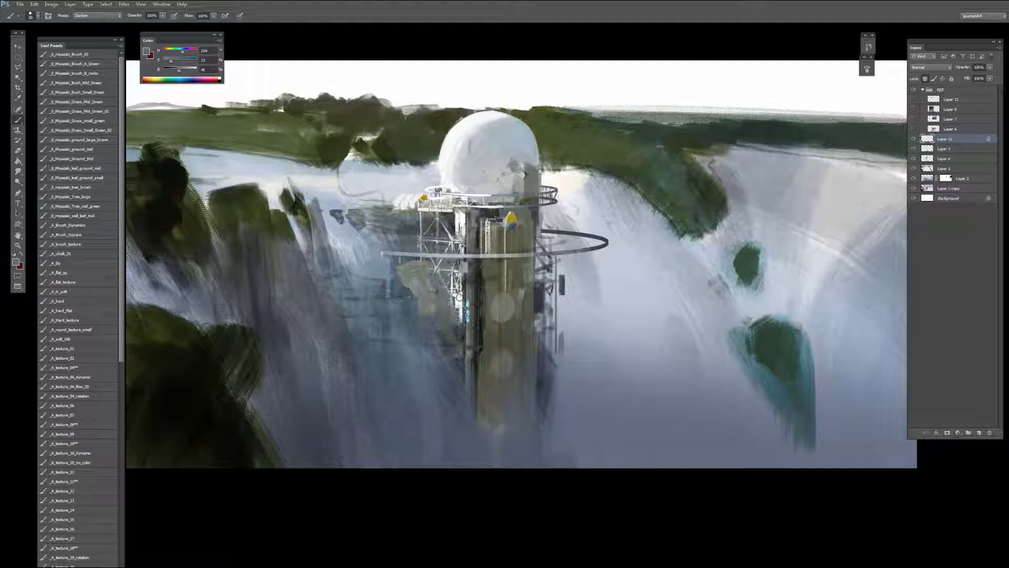
{"action": "key", "text": "["}
{"action": "key", "text": "["}
{"action": "key", "text": "]"}
{"action": "key", "text": "]"}
{"action": "key", "text": "slash"}
{"action": "key", "text": "bracketleft"}
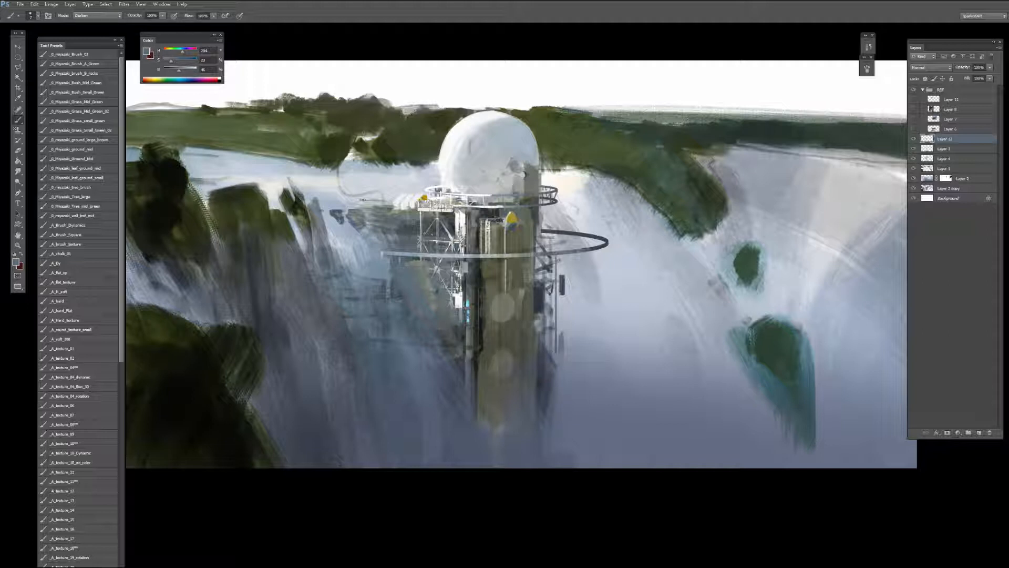
Step: Add a new layer and paint vertical streaks down the column in a sampled grey with the _A_texture_01 brush
{"action": "left_click", "coordinate": [74, 424]}
{"action": "left_click", "coordinate": [507, 218], "text": "alt"}
{"action": "key", "text": "l"}
{"action": "key", "text": "b"}
{"action": "left_click", "coordinate": [979, 433]}
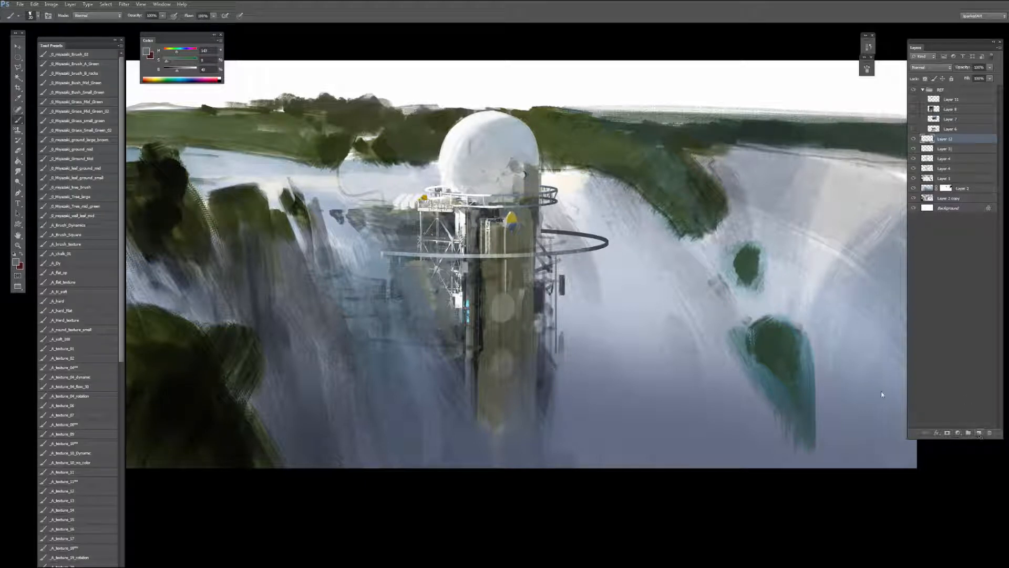
{"action": "left_click", "coordinate": [71, 348]}
{"action": "left_click", "coordinate": [506, 222], "text": "alt"}
{"action": "mouse_move", "coordinate": [516, 214]}
{"action": "left_mouse_down"}
{"action": "mouse_move", "coordinate": [503, 234]}
{"action": "mouse_move", "coordinate": [496, 421]}
{"action": "left_mouse_up"}
{"action": "key", "text": "["}
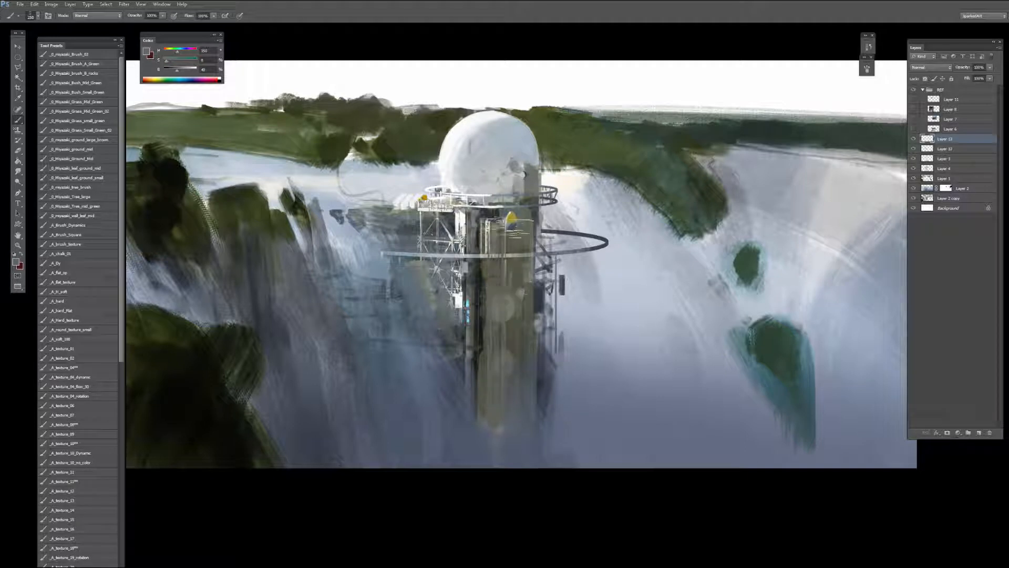
{"action": "left_click_drag", "start_coordinate": [512, 229], "coordinate": [509, 428]}
{"action": "key", "text": "["}
{"action": "key", "text": "["}
{"action": "key", "text": "["}
{"action": "mouse_move", "coordinate": [511, 220]}
{"action": "left_mouse_down"}
{"action": "mouse_move", "coordinate": [505, 415]}
{"action": "mouse_move", "coordinate": [516, 386]}
{"action": "mouse_move", "coordinate": [519, 403]}
{"action": "mouse_move", "coordinate": [526, 218]}
{"action": "left_mouse_up"}
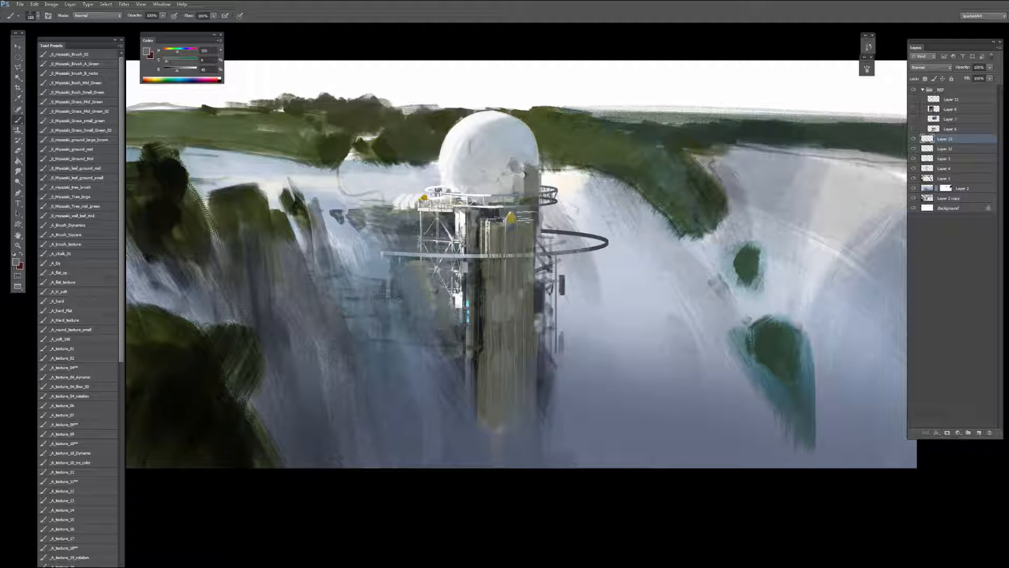
Step: Lock the layer's transparency, tint the column's outer streaks with blue-grey sampled from the waterfall, and unlock transparency
{"action": "key", "text": "["}
{"action": "key", "text": "["}
{"action": "left_click", "coordinate": [558, 218], "text": "alt"}
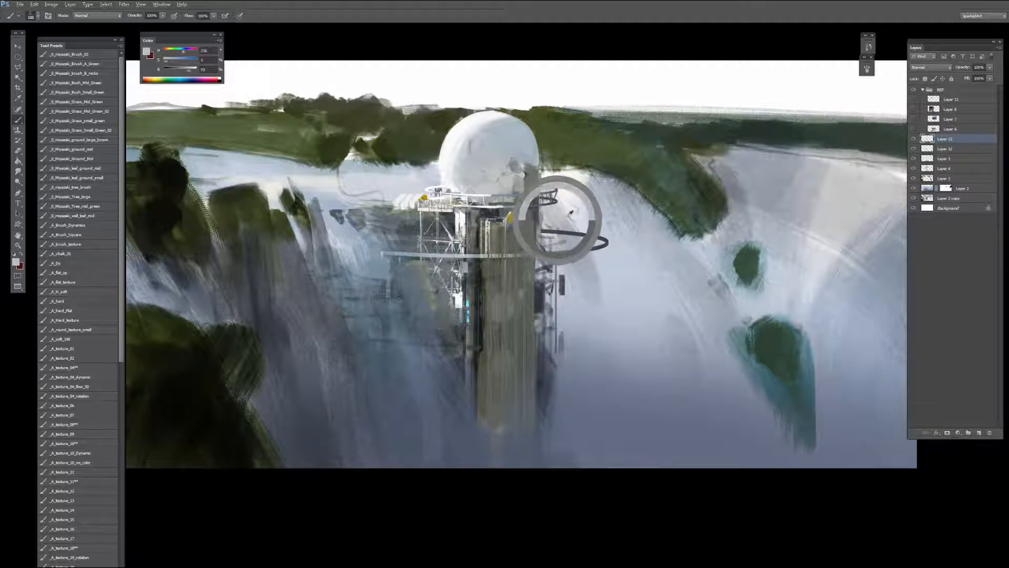
{"action": "key", "text": "]"}
{"action": "key", "text": "/"}
{"action": "left_click_drag", "start_coordinate": [529, 412], "coordinate": [534, 224]}
{"action": "key", "text": "ctrl+z"}
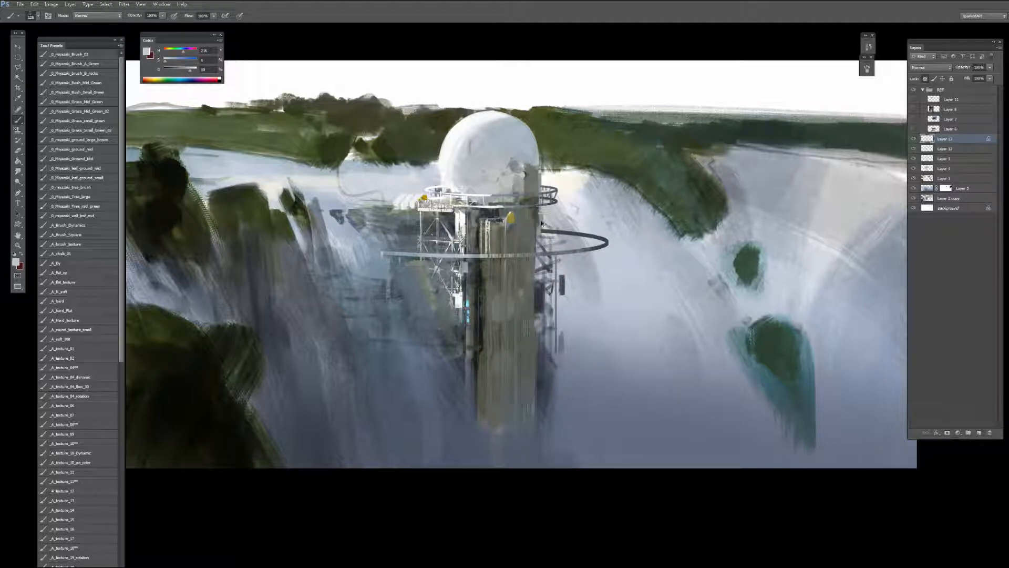
{"action": "left_click", "coordinate": [612, 289], "text": "alt"}
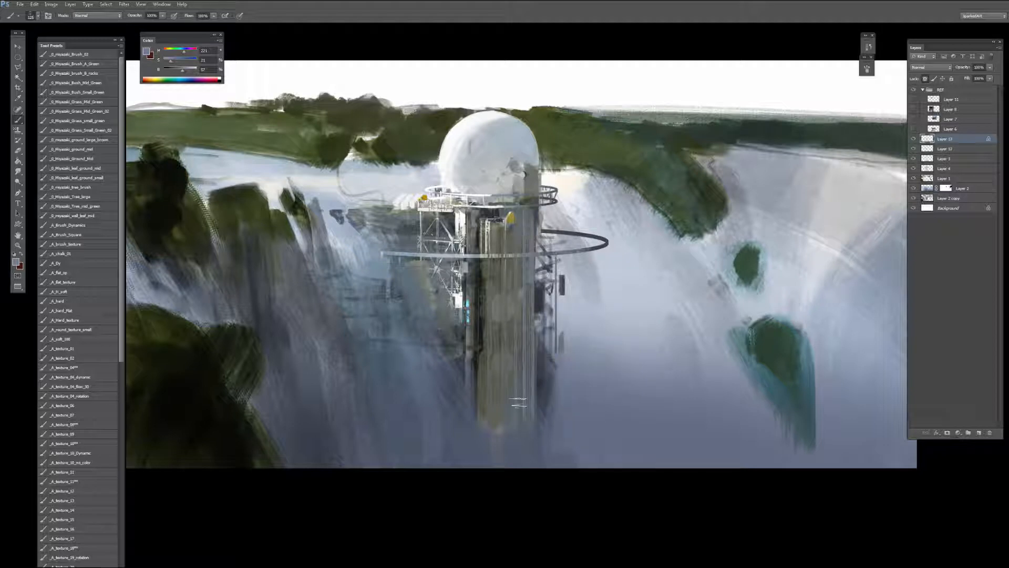
{"action": "key", "text": "["}
{"action": "key", "text": "["}
{"action": "key", "text": "/"}
{"action": "left_click_drag", "start_coordinate": [527, 413], "coordinate": [528, 205]}
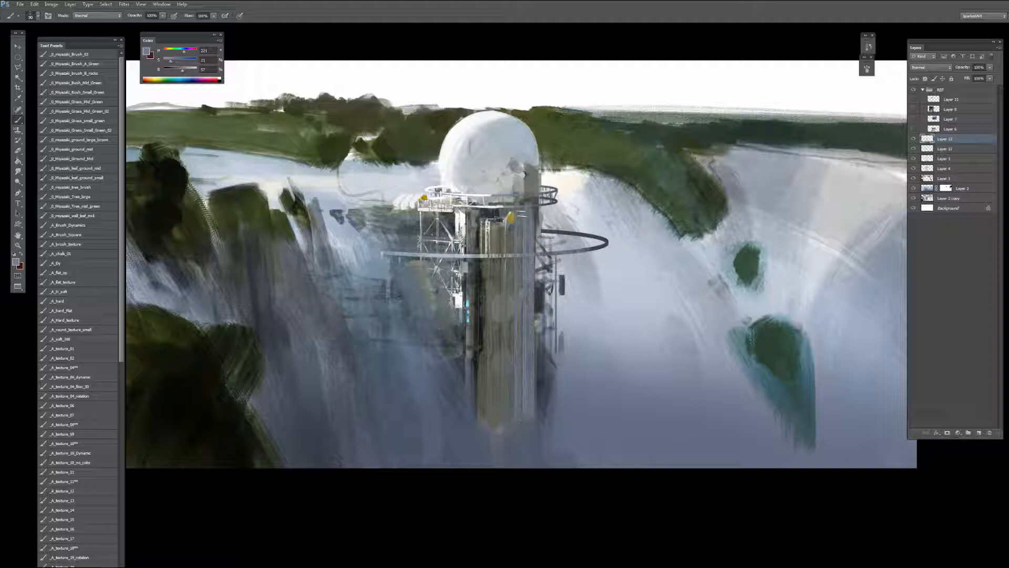
Step: Extend the vertical streaks down to the column's base with greys sampled from the column
{"action": "left_click", "coordinate": [509, 378], "text": "alt"}
{"action": "left_click_drag", "start_coordinate": [509, 377], "coordinate": [497, 447]}
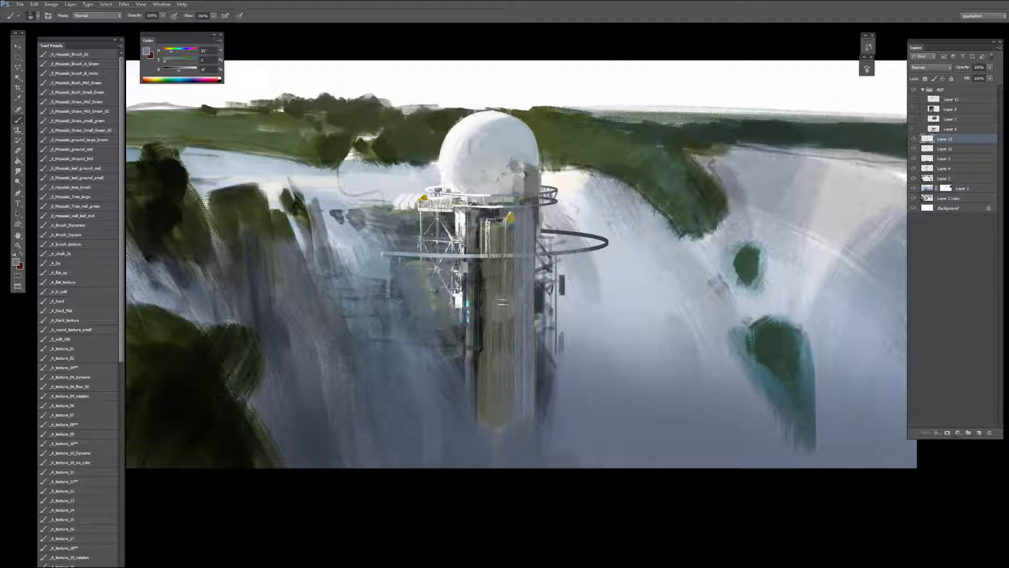
{"action": "left_click", "coordinate": [506, 252], "text": "alt"}
{"action": "left_click_drag", "start_coordinate": [509, 234], "coordinate": [513, 427]}
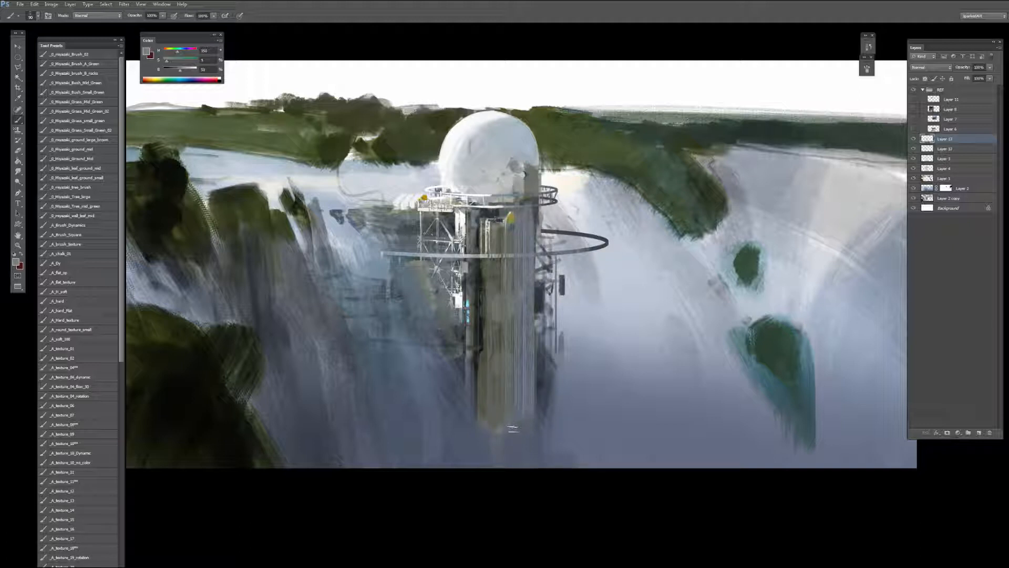
{"action": "left_click_drag", "start_coordinate": [511, 221], "coordinate": [514, 414]}
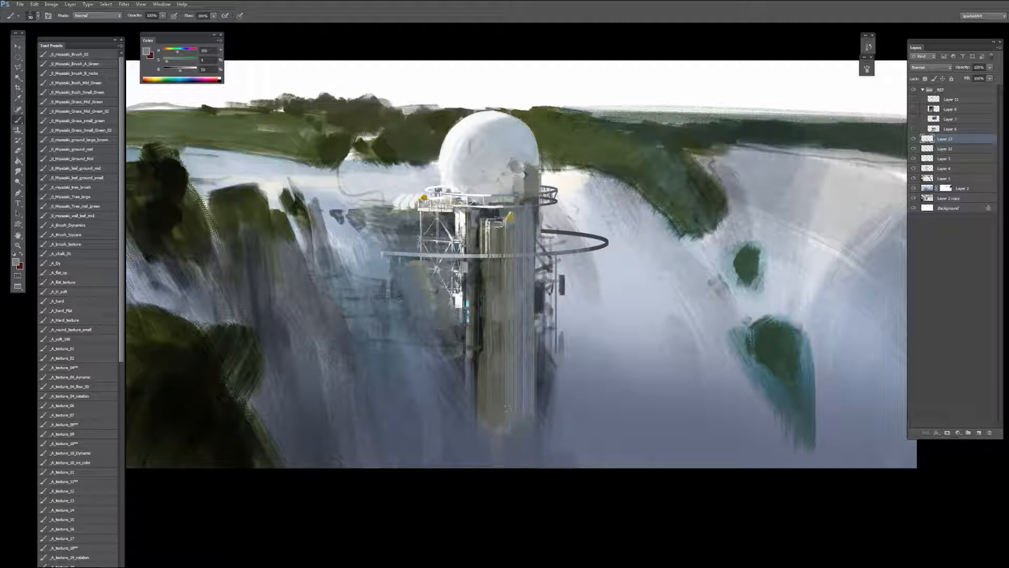
Step: Add a layer mask to the streak layer and hide the streaks over the yellow accent and the ring
{"action": "left_click", "coordinate": [948, 433]}
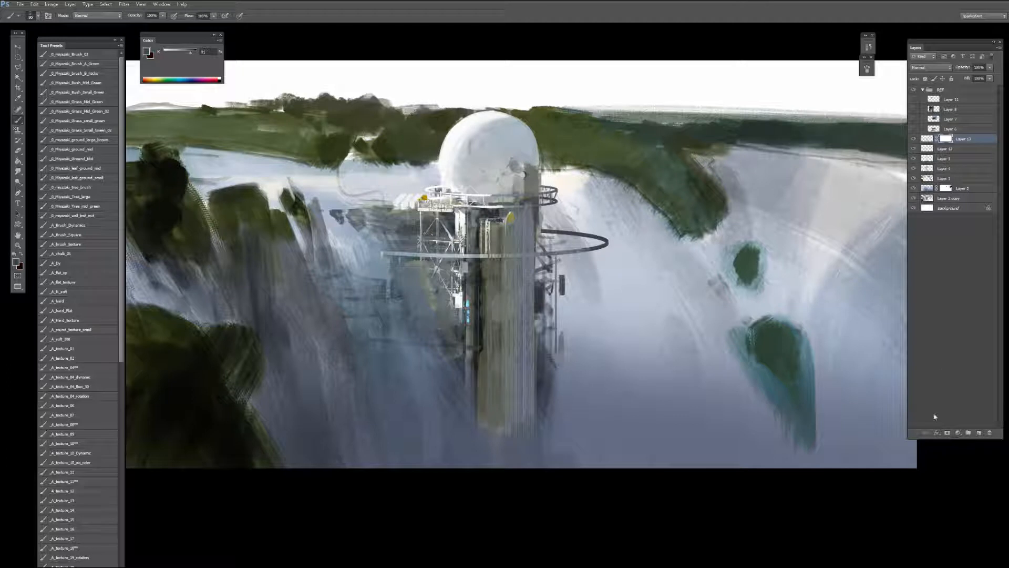
{"action": "key", "text": "e"}
{"action": "mouse_move", "coordinate": [510, 217]}
{"action": "left_mouse_down"}
{"action": "mouse_move", "coordinate": [512, 226]}
{"action": "mouse_move", "coordinate": [529, 205]}
{"action": "mouse_move", "coordinate": [520, 205]}
{"action": "left_mouse_up"}
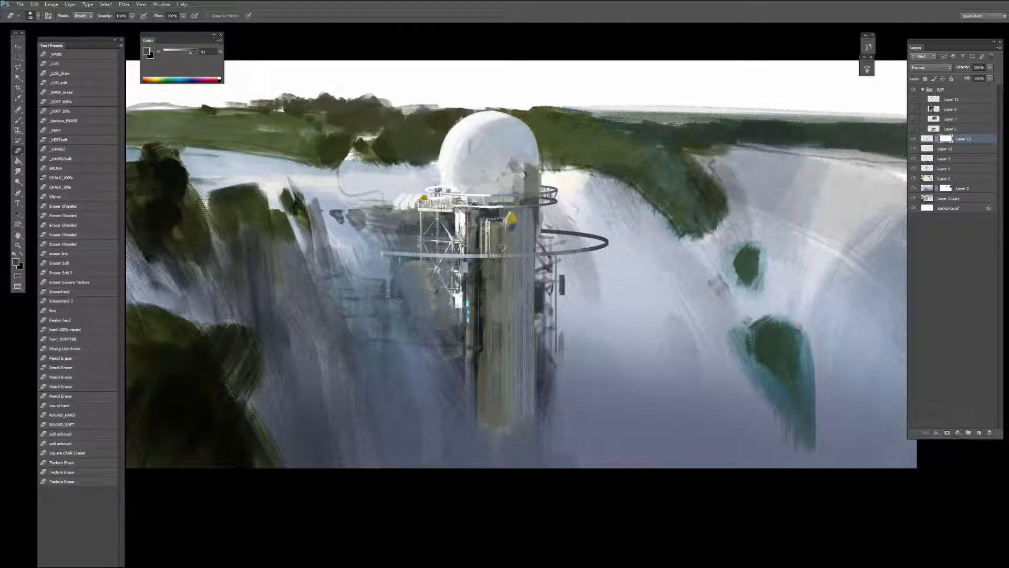
{"action": "mouse_move", "coordinate": [487, 255]}
{"action": "left_mouse_down"}
{"action": "mouse_move", "coordinate": [528, 252]}
{"action": "mouse_move", "coordinate": [519, 254]}
{"action": "left_mouse_up"}
{"action": "key", "text": "]"}
{"action": "left_click", "coordinate": [947, 432]}
{"action": "key", "text": "ctrl+z"}
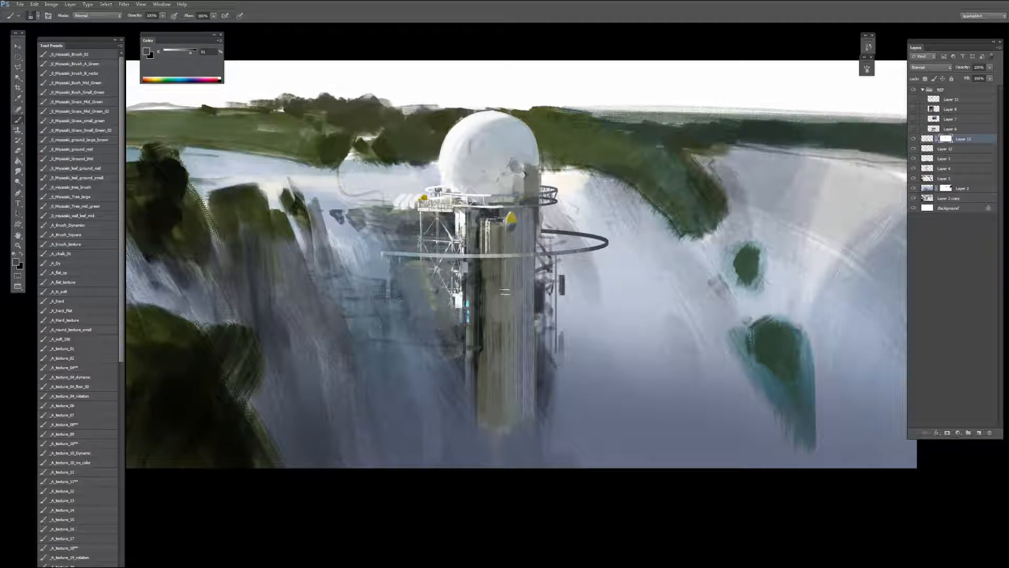
Step: Mask out the streaks on the column below the ring with a much larger brush
{"action": "key", "text": "]"}
{"action": "key", "text": "]"}
{"action": "key", "text": "]"}
{"action": "key", "text": "]"}
{"action": "key", "text": "]"}
{"action": "key", "text": "]"}
{"action": "key", "text": "]"}
{"action": "key", "text": "]"}
{"action": "key", "text": "]"}
{"action": "key", "text": "]"}
{"action": "key", "text": "]"}
{"action": "key", "text": "]"}
{"action": "key", "text": "]"}
{"action": "key", "text": "]"}
{"action": "key", "text": "]"}
{"action": "left_click_drag", "start_coordinate": [502, 316], "coordinate": [503, 413]}
{"action": "left_click_drag", "start_coordinate": [511, 289], "coordinate": [519, 404]}
{"action": "left_click", "coordinate": [514, 277]}
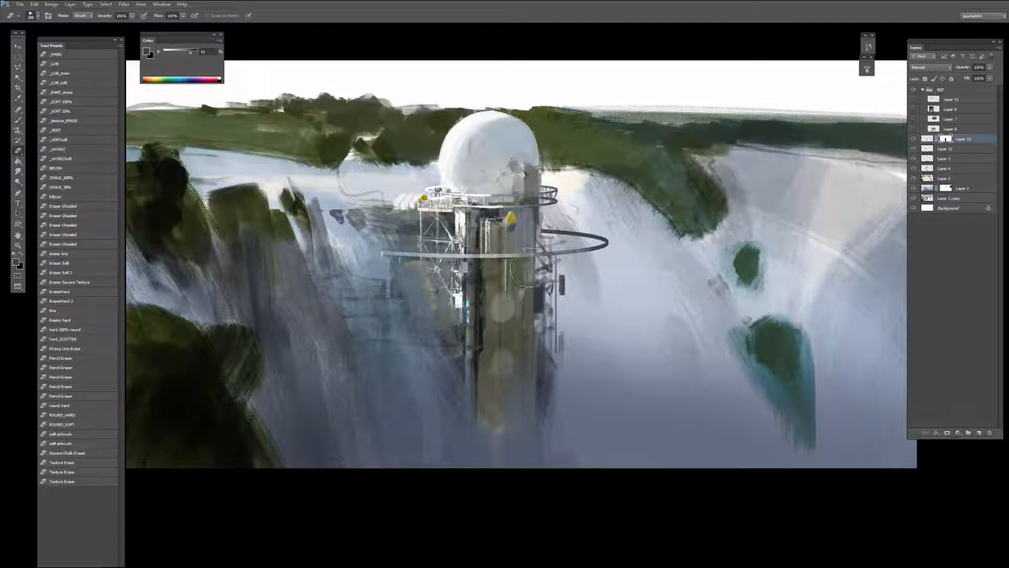
Step: Swap the mask colours and bring back the streaks just below the ring and along the column's outer edge
{"action": "key", "text": "x"}
{"action": "key", "text": "["}
{"action": "key", "text": "["}
{"action": "left_click_drag", "start_coordinate": [494, 254], "coordinate": [488, 272]}
{"action": "key", "text": "x"}
{"action": "key", "text": "x"}
{"action": "key", "text": "x"}
{"action": "key", "text": "x"}
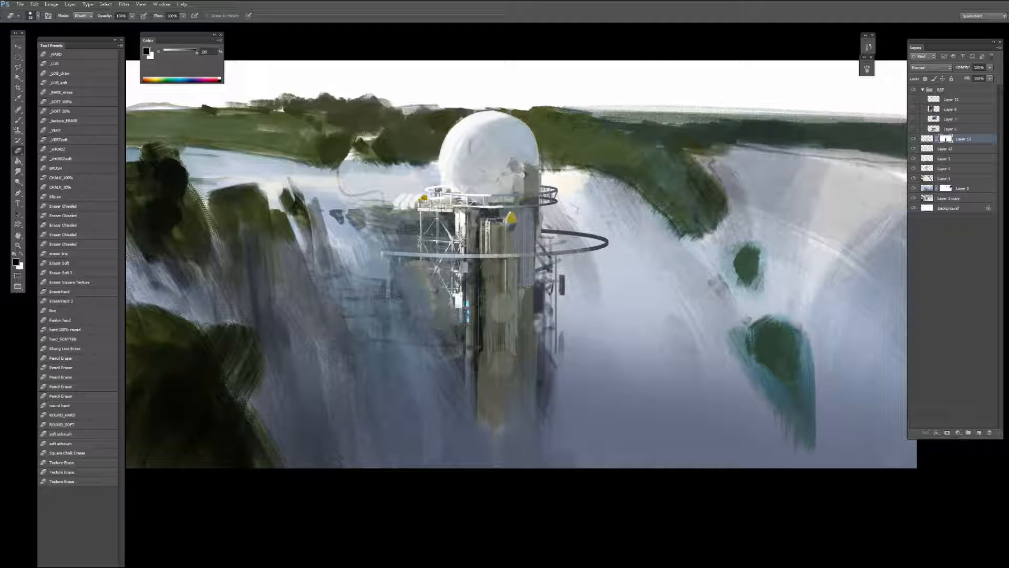
{"action": "left_click_drag", "start_coordinate": [528, 286], "coordinate": [534, 402]}
{"action": "mouse_move", "coordinate": [521, 323]}
{"action": "left_mouse_down"}
{"action": "mouse_move", "coordinate": [526, 387]}
{"action": "mouse_move", "coordinate": [516, 371]}
{"action": "left_mouse_up"}
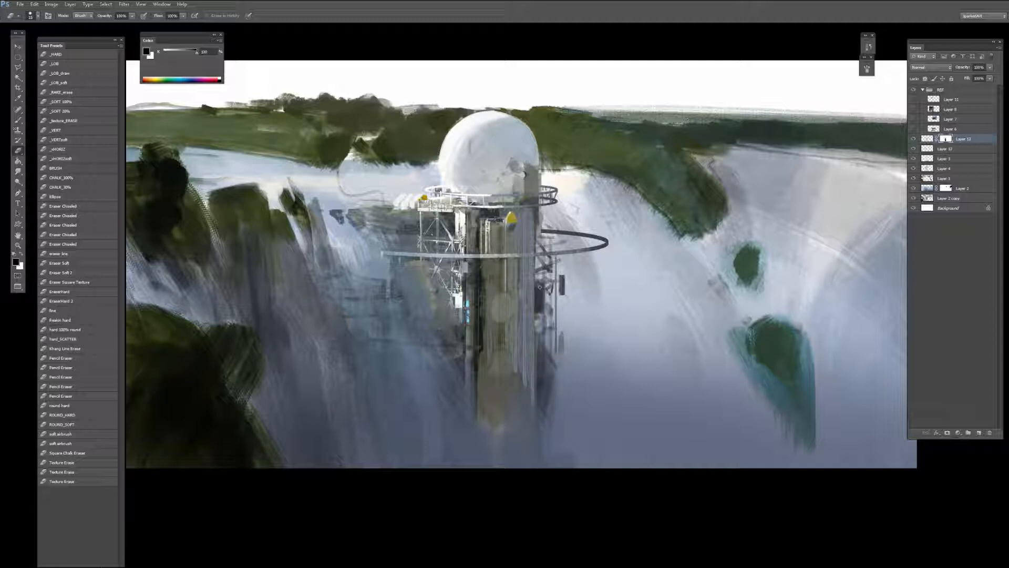
Step: Blend the streaks on the lower column through the mask with the _A_texture_18** brush at a reduced size
{"action": "key", "text": "b"}
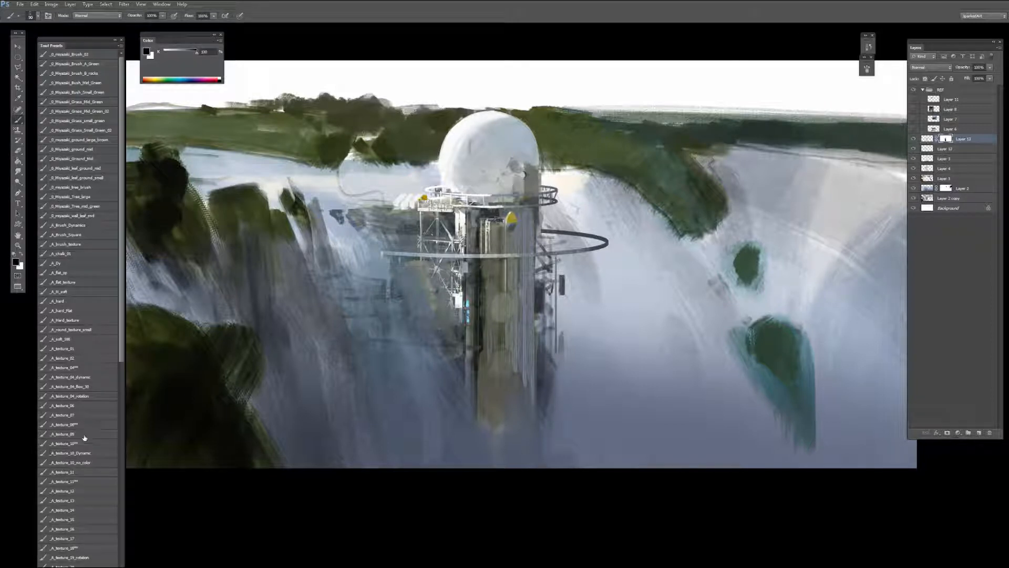
{"action": "left_click", "coordinate": [79, 453]}
{"action": "left_click", "coordinate": [74, 548]}
{"action": "mouse_move", "coordinate": [525, 326]}
{"action": "left_mouse_down"}
{"action": "mouse_move", "coordinate": [526, 429]}
{"action": "mouse_move", "coordinate": [512, 382]}
{"action": "mouse_move", "coordinate": [510, 400]}
{"action": "left_mouse_up"}
{"action": "key", "text": "x"}
{"action": "key", "text": "bracketleft"}
{"action": "key", "text": "bracketleft"}
{"action": "key", "text": "bracketleft"}
{"action": "key", "text": "bracketleft"}
{"action": "key", "text": "bracketleft"}
{"action": "left_click_drag", "start_coordinate": [507, 349], "coordinate": [499, 359]}
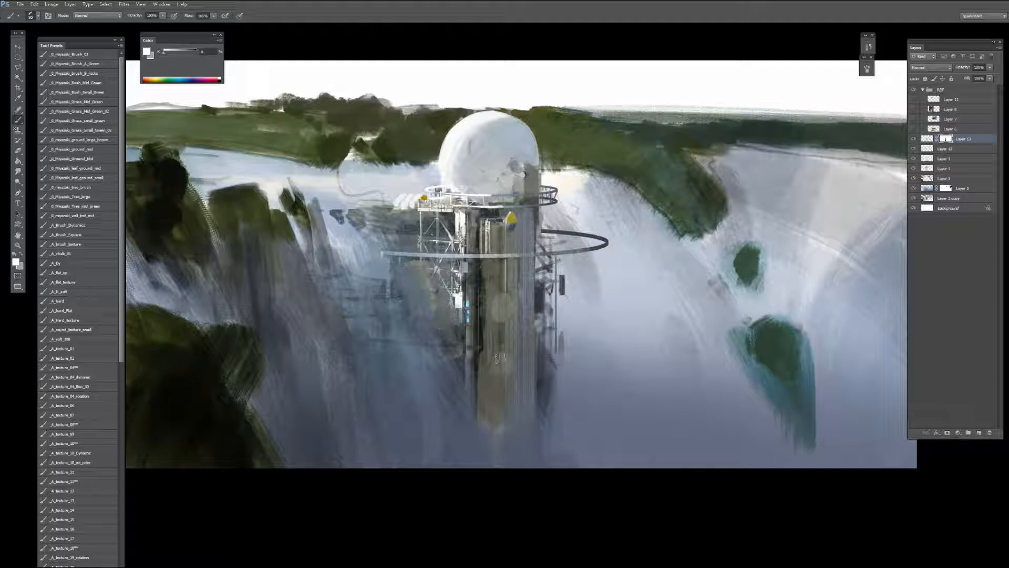
Step: Reset the mask colours to black and white and reveal the streaks in white down to the column's base
{"action": "key", "text": "d"}
{"action": "key", "text": "x"}
{"action": "key", "text": "x"}
{"action": "key", "text": "x"}
{"action": "left_click_drag", "start_coordinate": [507, 288], "coordinate": [508, 413]}
{"action": "left_click_drag", "start_coordinate": [520, 307], "coordinate": [523, 420]}
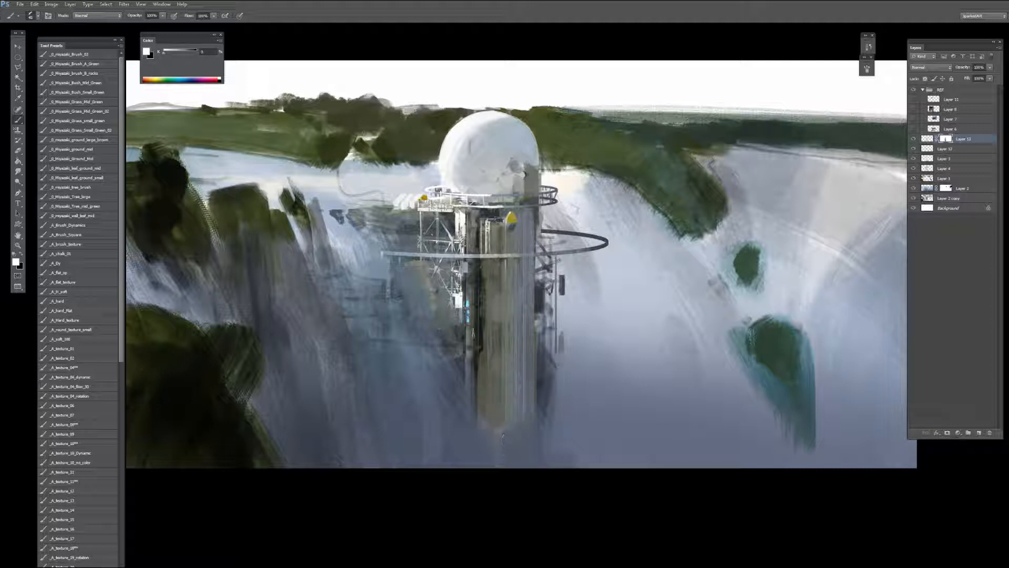
Step: Fade the streaks at the column's base through the layer mask with the large soft brush in black
{"action": "left_click", "coordinate": [68, 339]}
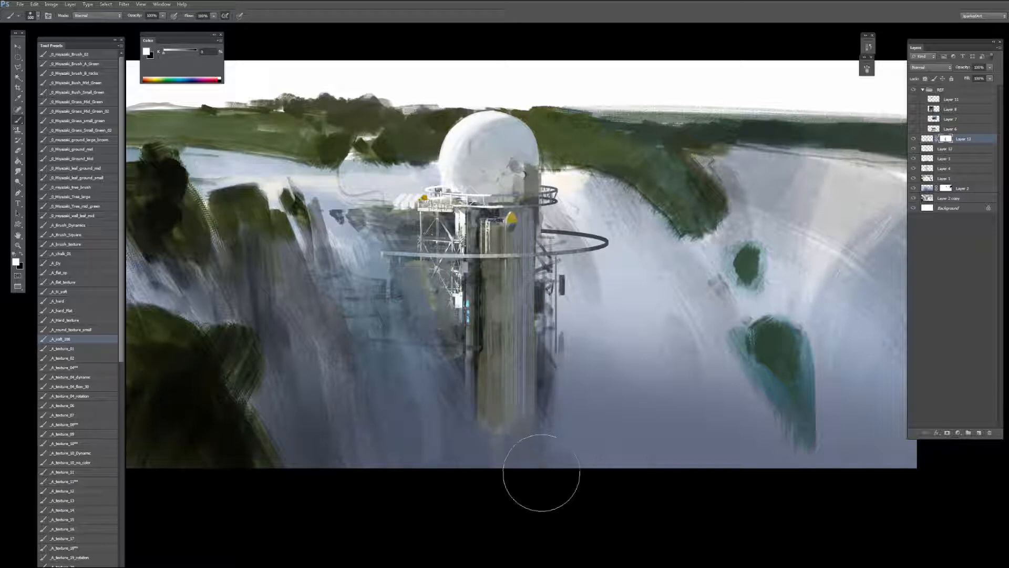
{"action": "key", "text": "x"}
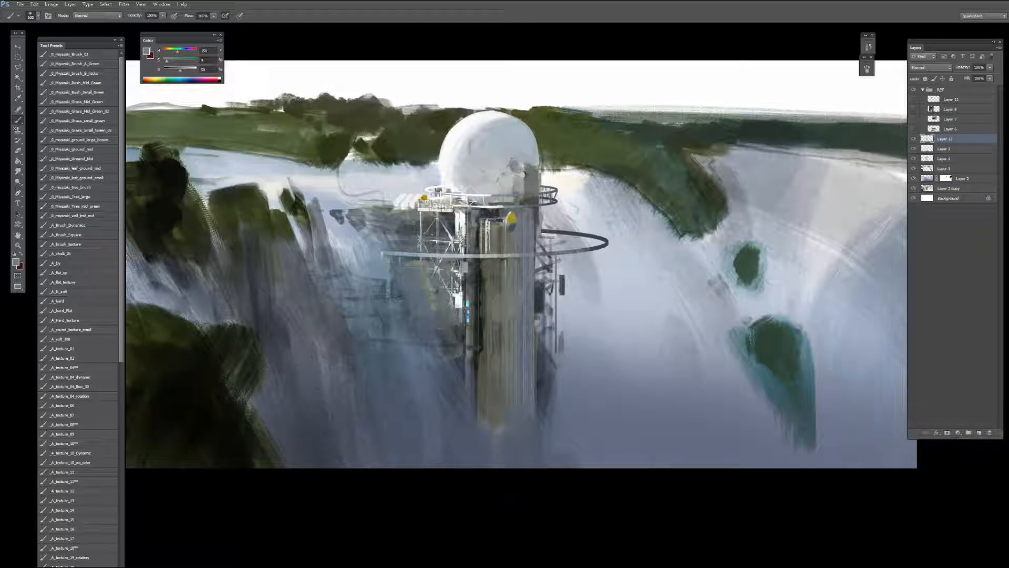
Step: Paint blue-grey mist sampled from the waterfall over the column's base so the foot dissolves into the spray
{"action": "left_click", "coordinate": [457, 451], "text": "alt"}
{"action": "mouse_move", "coordinate": [457, 450]}
{"action": "left_mouse_down"}
{"action": "mouse_move", "coordinate": [471, 398]}
{"action": "mouse_move", "coordinate": [502, 418]}
{"action": "mouse_move", "coordinate": [547, 388]}
{"action": "mouse_move", "coordinate": [544, 367]}
{"action": "mouse_move", "coordinate": [534, 408]}
{"action": "mouse_move", "coordinate": [528, 323]}
{"action": "left_mouse_up"}
{"action": "key", "text": "bracketright"}
{"action": "key", "text": "bracketright"}
{"action": "left_click", "coordinate": [552, 417], "text": "alt"}
{"action": "left_click", "coordinate": [534, 407], "text": "alt"}
{"action": "key", "text": "bracketleft"}
{"action": "key", "text": "bracketleft"}
{"action": "key", "text": "bracketleft"}
{"action": "key", "text": "bracketleft"}
{"action": "key", "text": "bracketleft"}
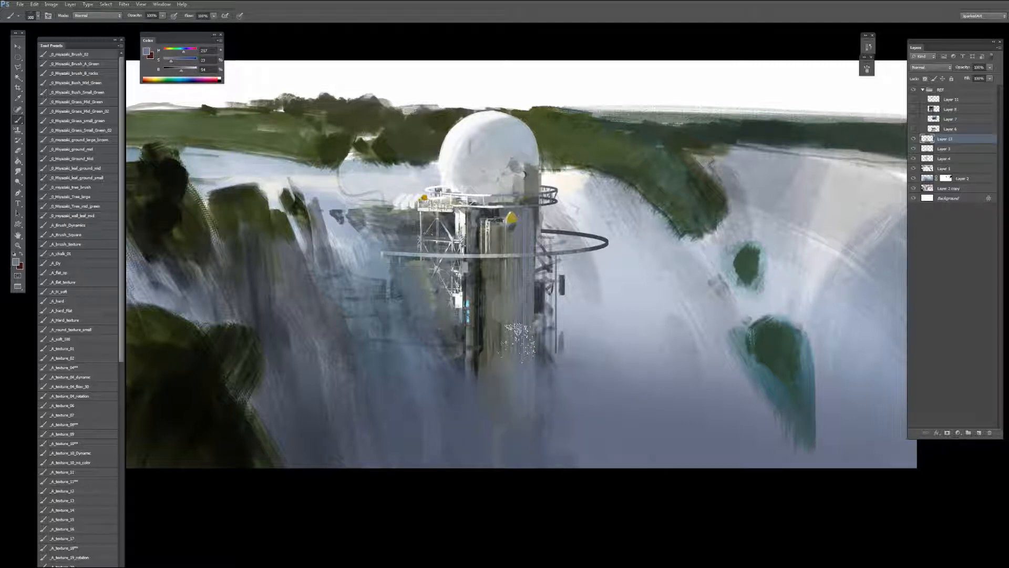
Step: Paint sampled mist with a larger brush beside the column's foot and over the rocks left of the lattice tower
{"action": "key", "text": "bracketright"}
{"action": "key", "text": "bracketright"}
{"action": "key", "text": "bracketright"}
{"action": "key", "text": "bracketright"}
{"action": "key", "text": "bracketright"}
{"action": "left_click", "coordinate": [577, 396], "text": "alt"}
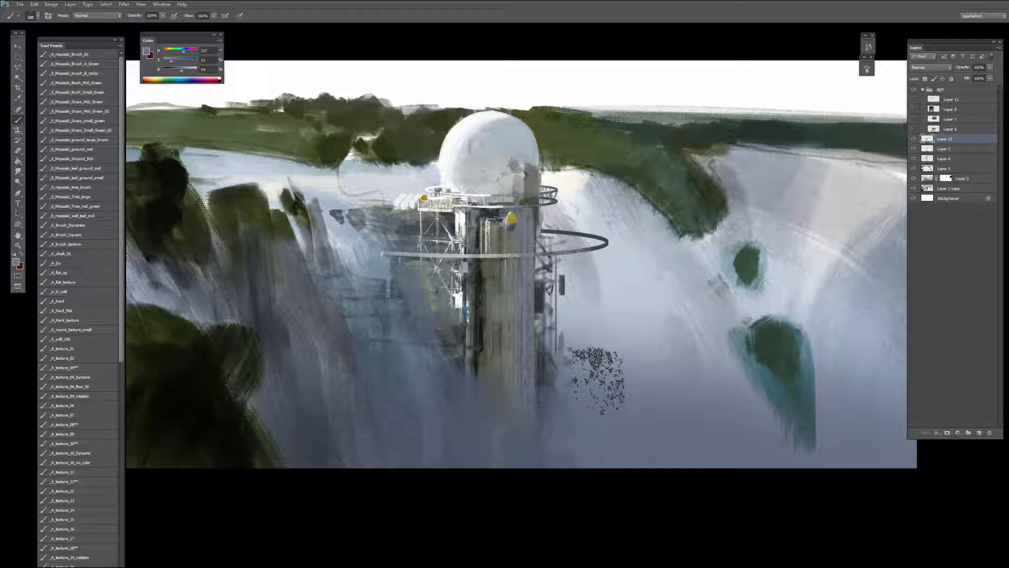
{"action": "left_click_drag", "start_coordinate": [589, 383], "coordinate": [565, 387]}
{"action": "left_click_drag", "start_coordinate": [383, 282], "coordinate": [394, 286]}
{"action": "left_click", "coordinate": [152, 286], "text": "alt"}
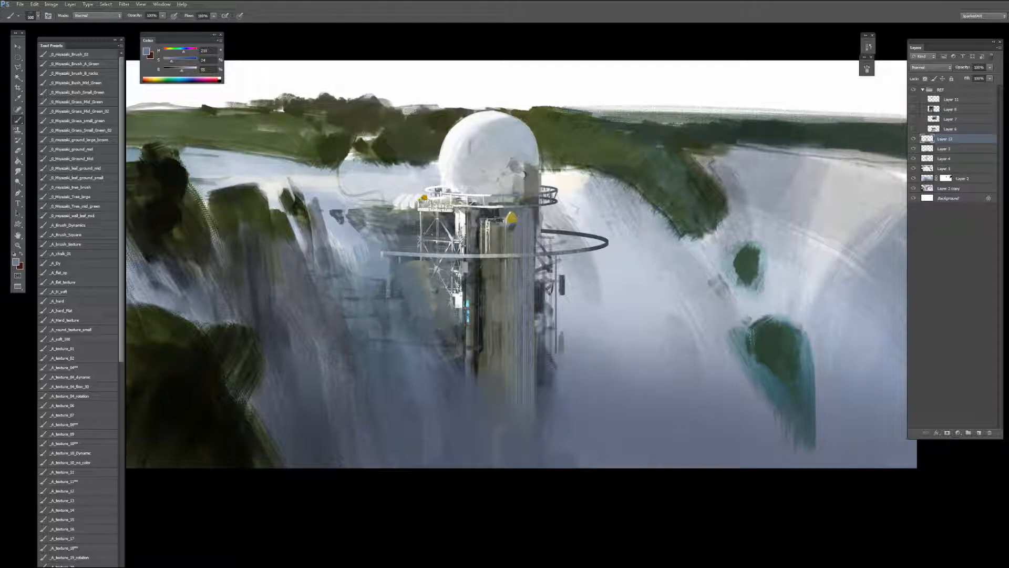
Step: Add a new layer and paint lighter blue spray clouds around the column's foot and across the water to its right
{"action": "key", "text": "bracketleft"}
{"action": "left_click", "coordinate": [980, 433]}
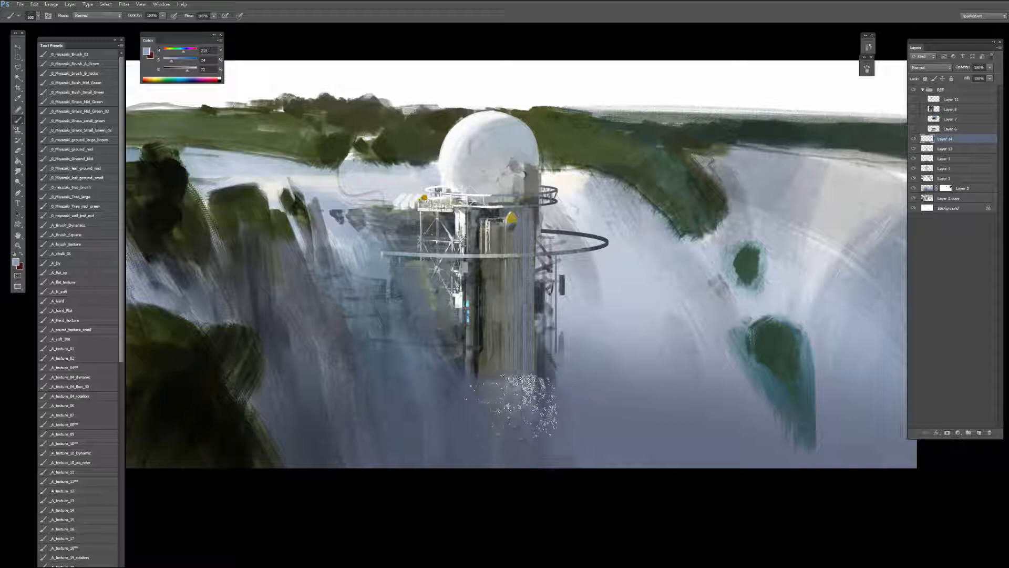
{"action": "left_click_drag", "start_coordinate": [507, 398], "coordinate": [529, 433]}
{"action": "key", "text": "bracketleft"}
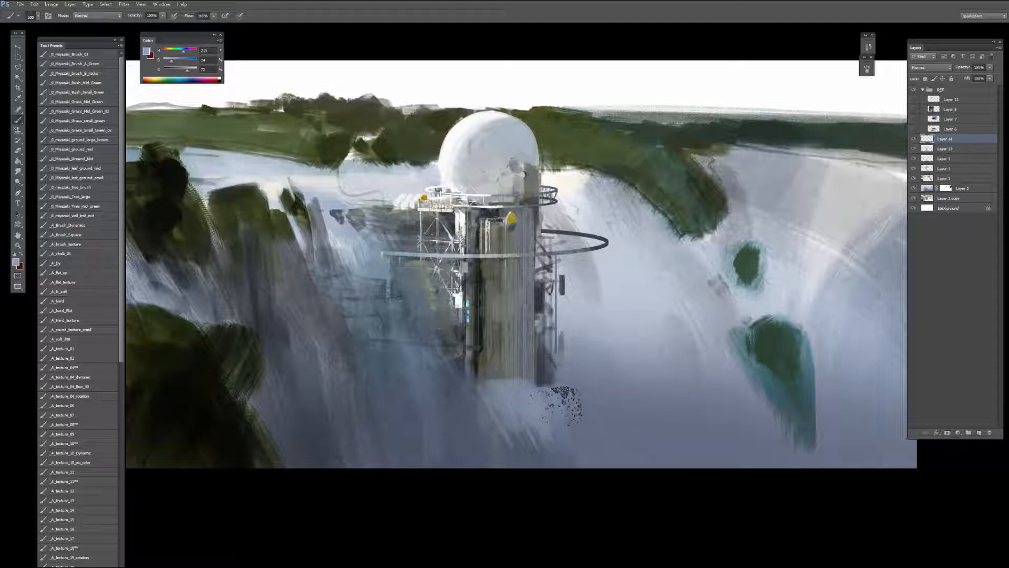
{"action": "mouse_move", "coordinate": [607, 418]}
{"action": "left_mouse_down"}
{"action": "mouse_move", "coordinate": [654, 406]}
{"action": "mouse_move", "coordinate": [650, 350]}
{"action": "left_mouse_up"}
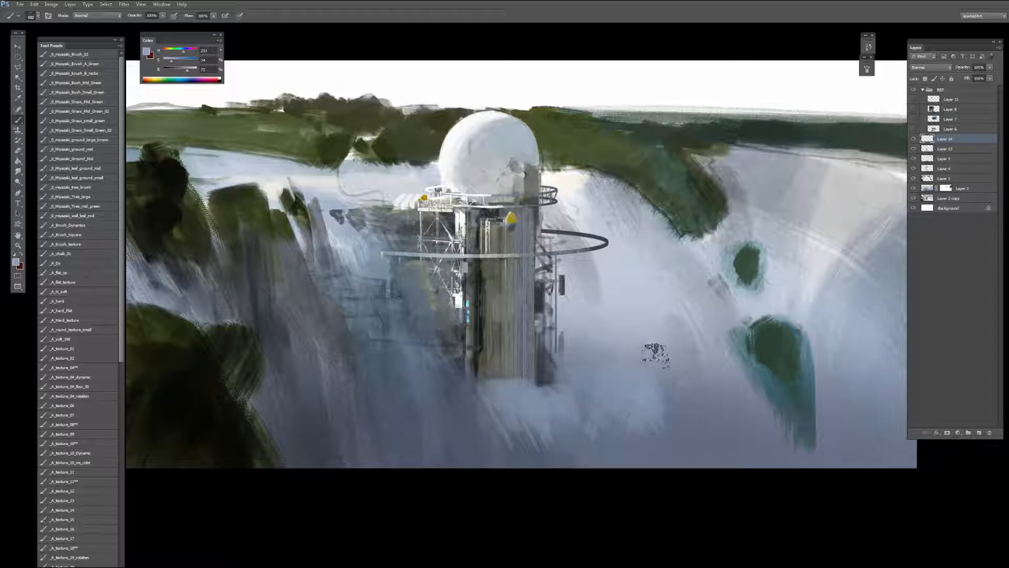
{"action": "key", "text": "bracketleft"}
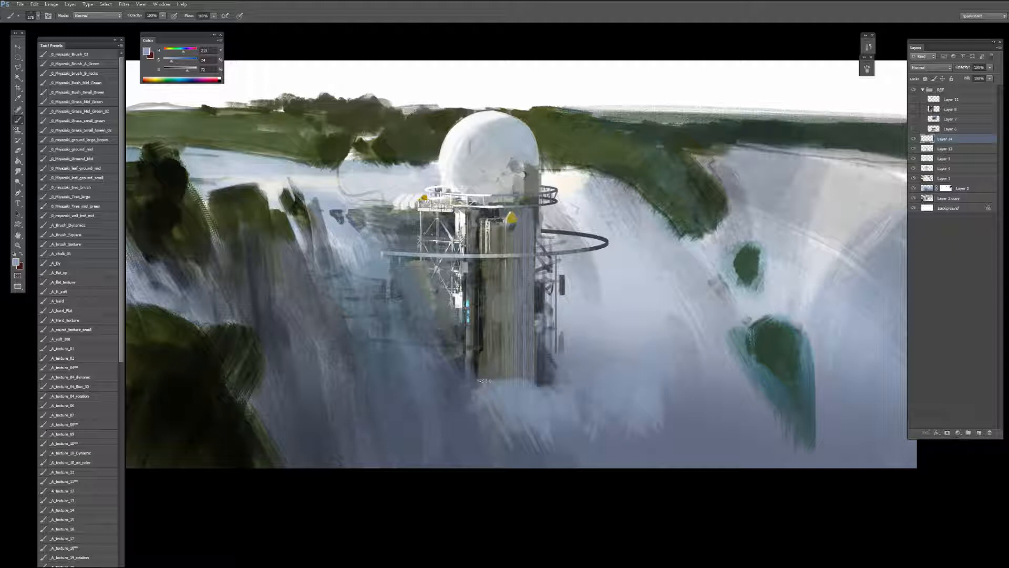
{"action": "key", "text": "bracketright"}
{"action": "key", "text": "bracketright"}
{"action": "key", "text": "bracketright"}
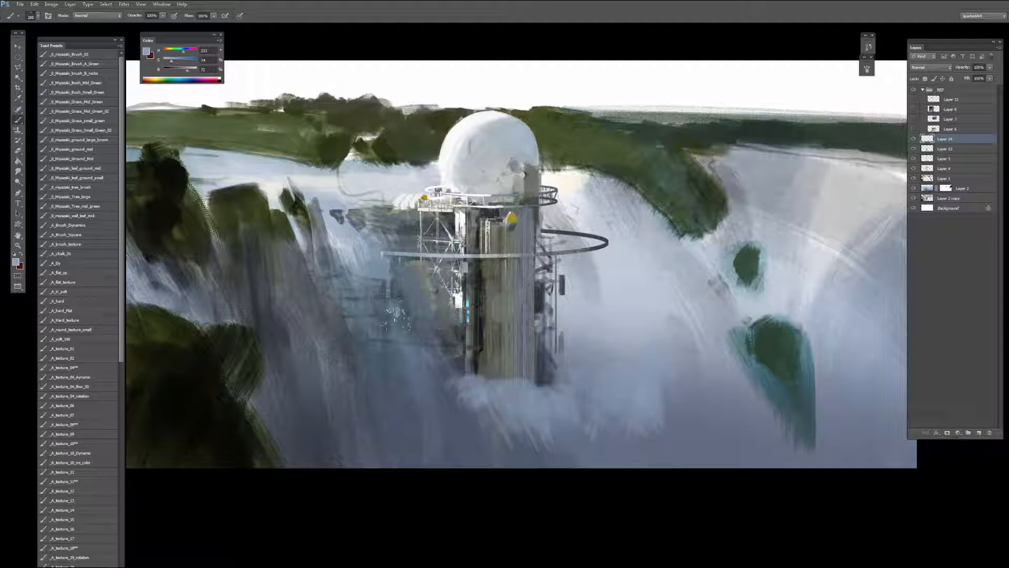
Step: Shift the colour toward violet and paint a broad patch of mist left of the column's foot
{"action": "left_click", "coordinate": [185, 52]}
{"action": "key", "text": "bracketright"}
{"action": "mouse_move", "coordinate": [451, 358]}
{"action": "left_mouse_down"}
{"action": "mouse_move", "coordinate": [453, 392]}
{"action": "mouse_move", "coordinate": [461, 371]}
{"action": "mouse_move", "coordinate": [425, 408]}
{"action": "left_mouse_up"}
{"action": "key", "text": "bracketright"}
{"action": "key", "text": "bracketright"}
{"action": "key", "text": "bracketright"}
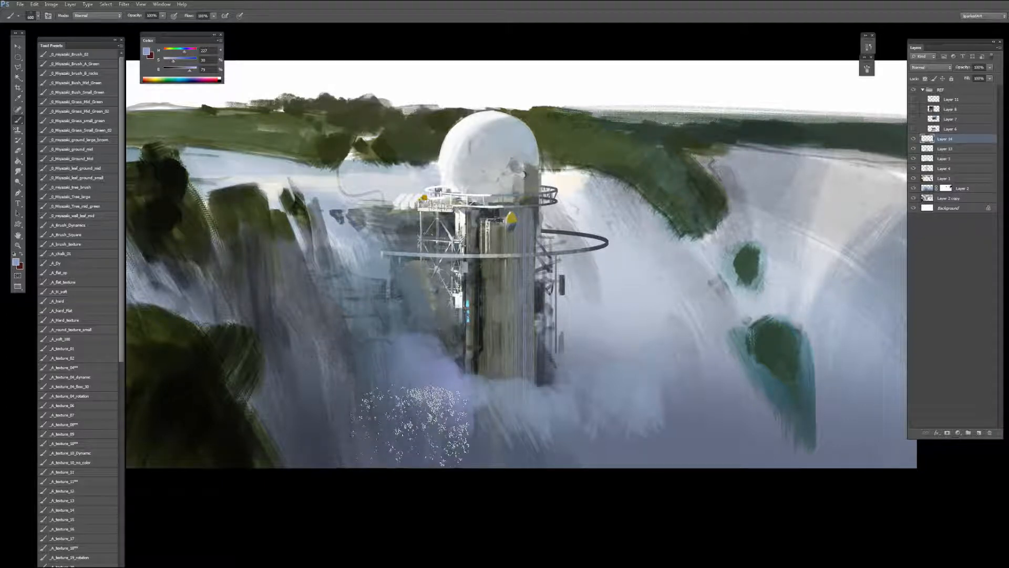
Step: Extend the violet mist up toward the rock ledge left of the tower and reduce the brush size
{"action": "mouse_move", "coordinate": [373, 305]}
{"action": "left_mouse_down"}
{"action": "mouse_move", "coordinate": [375, 277]}
{"action": "mouse_move", "coordinate": [397, 292]}
{"action": "left_mouse_up"}
{"action": "key", "text": "bracketleft"}
{"action": "key", "text": "bracketleft"}
{"action": "key", "text": "bracketleft"}
{"action": "key", "text": "bracketleft"}
{"action": "key", "text": "bracketleft"}
{"action": "key", "text": "bracketleft"}
{"action": "key", "text": "bracketleft"}
{"action": "key", "text": "bracketleft"}
{"action": "key", "text": "bracketleft"}
{"action": "key", "text": "bracketleft"}
{"action": "key", "text": "bracketleft"}
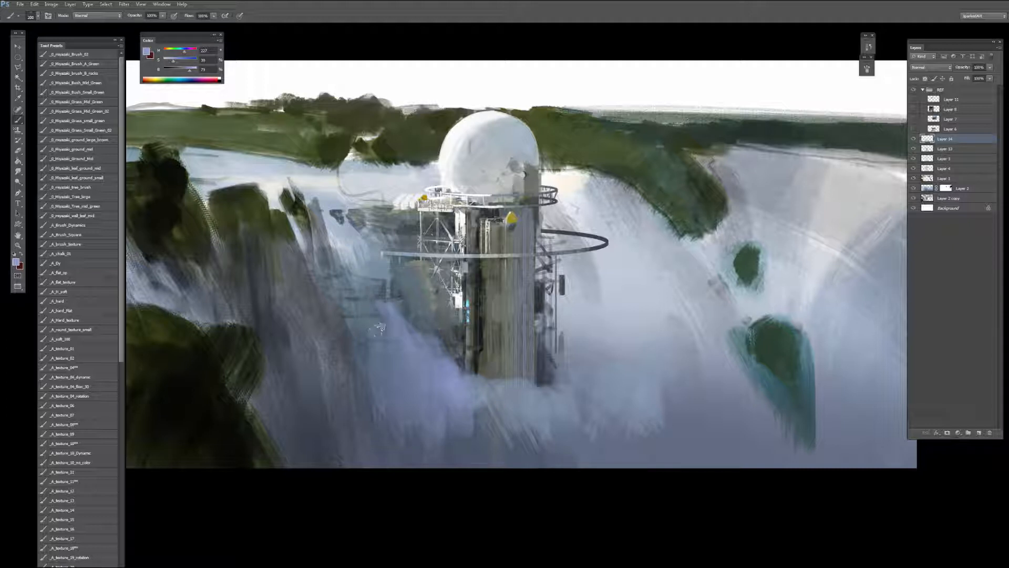
Step: Try smaller violet strokes from the mist toward the column, and undo them
{"action": "mouse_move", "coordinate": [385, 315]}
{"action": "left_mouse_down"}
{"action": "mouse_move", "coordinate": [422, 327]}
{"action": "mouse_move", "coordinate": [412, 305]}
{"action": "mouse_move", "coordinate": [428, 311]}
{"action": "mouse_move", "coordinate": [427, 287]}
{"action": "mouse_move", "coordinate": [443, 321]}
{"action": "mouse_move", "coordinate": [488, 307]}
{"action": "mouse_move", "coordinate": [438, 342]}
{"action": "mouse_move", "coordinate": [422, 339]}
{"action": "mouse_move", "coordinate": [440, 313]}
{"action": "mouse_move", "coordinate": [427, 287]}
{"action": "mouse_move", "coordinate": [472, 339]}
{"action": "mouse_move", "coordinate": [462, 335]}
{"action": "mouse_move", "coordinate": [471, 353]}
{"action": "left_mouse_up"}
{"action": "key", "text": "bracketright"}
{"action": "key", "text": "ctrl+z"}
{"action": "key", "text": "ctrl+alt+z"}
{"action": "key", "text": "ctrl+alt+z"}
{"action": "key", "text": "ctrl+z"}
{"action": "key", "text": "ctrl+alt+z"}
Step: Dab light violet mist over the column's left edge below the ring with an adjusted brush size
{"action": "key", "text": "bracketleft"}
{"action": "key", "text": "bracketright"}
{"action": "key", "text": "bracketright"}
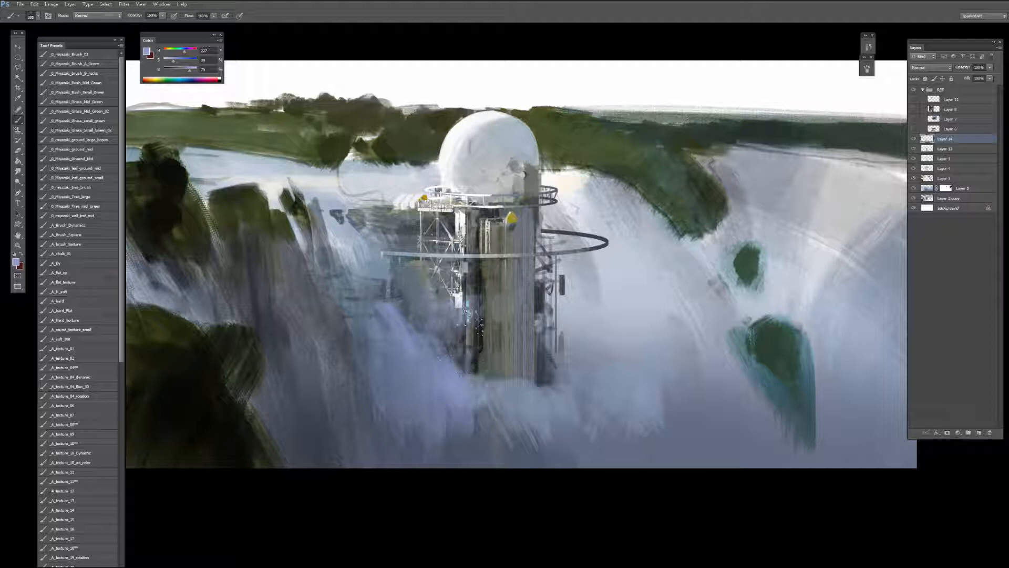
{"action": "left_click_drag", "start_coordinate": [471, 305], "coordinate": [464, 323]}
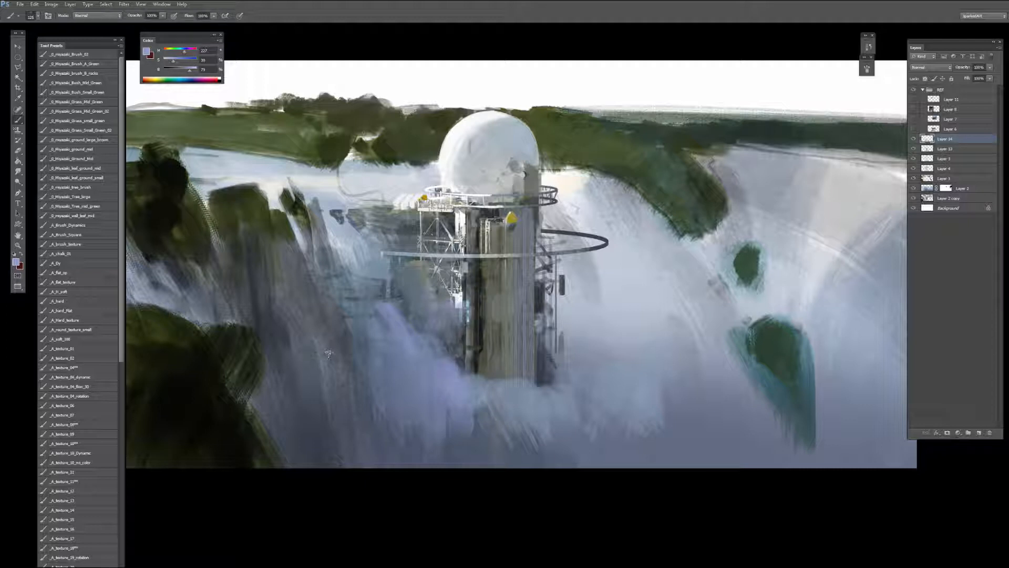
Step: Widen the violet waterfall left of the tower with a larger brush, pulling strokes down to the canvas edge
{"action": "mouse_move", "coordinate": [329, 353]}
{"action": "left_mouse_down"}
{"action": "mouse_move", "coordinate": [346, 332]}
{"action": "mouse_move", "coordinate": [370, 394]}
{"action": "left_mouse_up"}
{"action": "key", "text": "bracketright"}
{"action": "key", "text": "bracketright"}
{"action": "key", "text": "bracketright"}
{"action": "key", "text": "bracketright"}
{"action": "key", "text": "bracketright"}
{"action": "key", "text": "bracketright"}
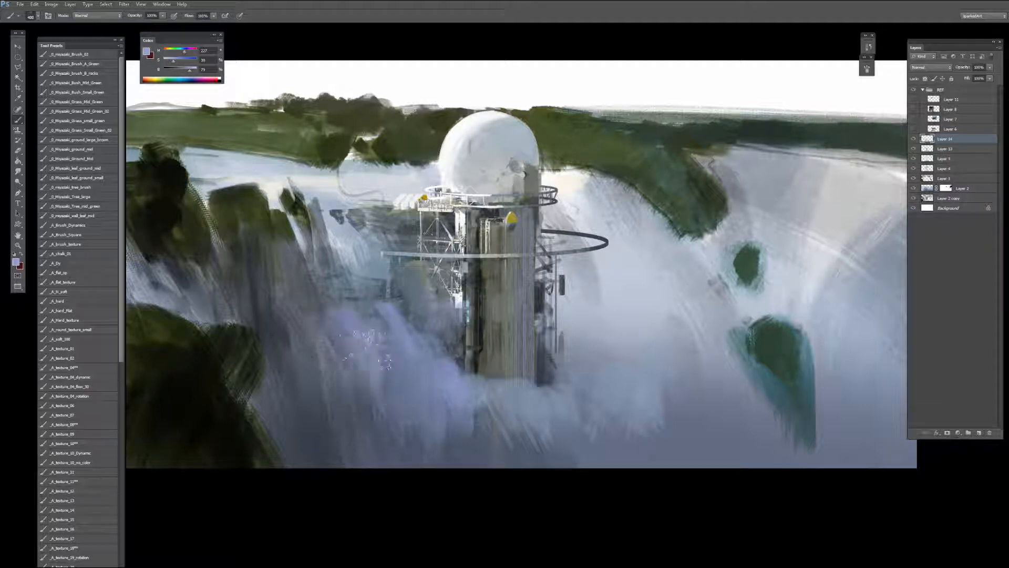
{"action": "left_click_drag", "start_coordinate": [368, 345], "coordinate": [412, 471]}
{"action": "left_click_drag", "start_coordinate": [352, 384], "coordinate": [360, 473]}
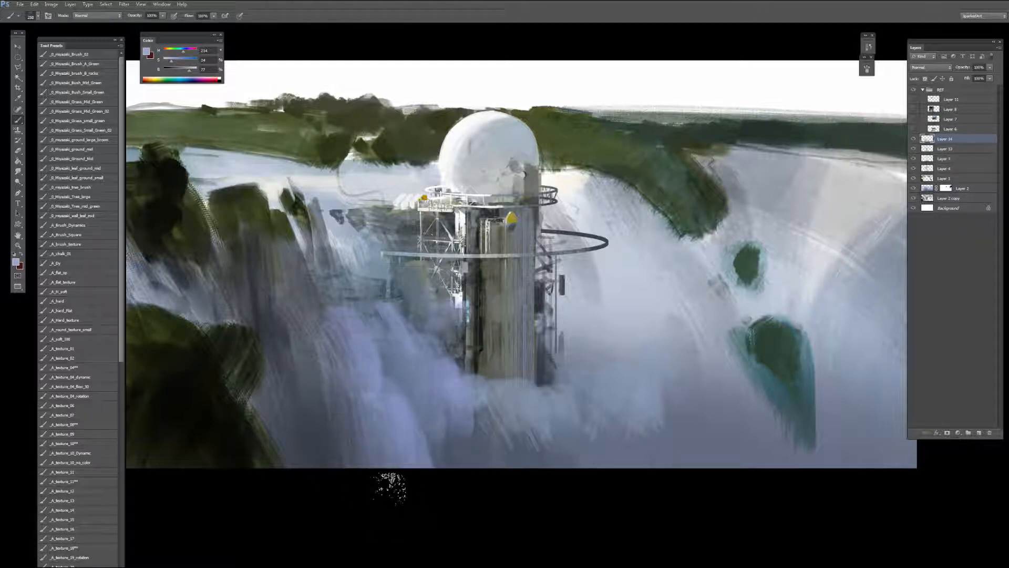
Step: Blend the left side of the violet waterfall into the dark cliff using blue tones sampled from the falls
{"action": "left_click", "coordinate": [391, 413], "text": "alt"}
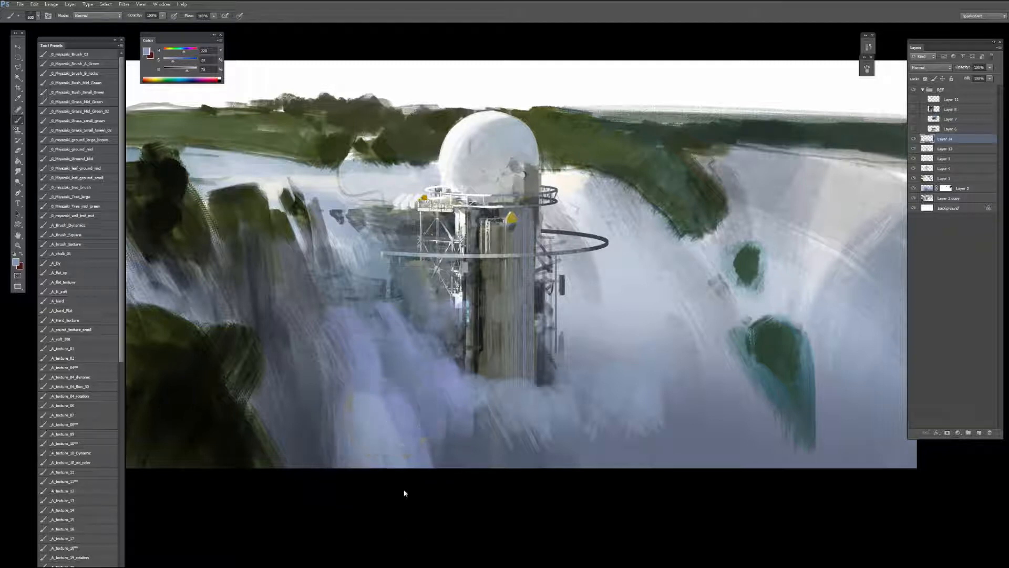
{"action": "key", "text": "["}
{"action": "left_click", "coordinate": [344, 434], "text": "alt"}
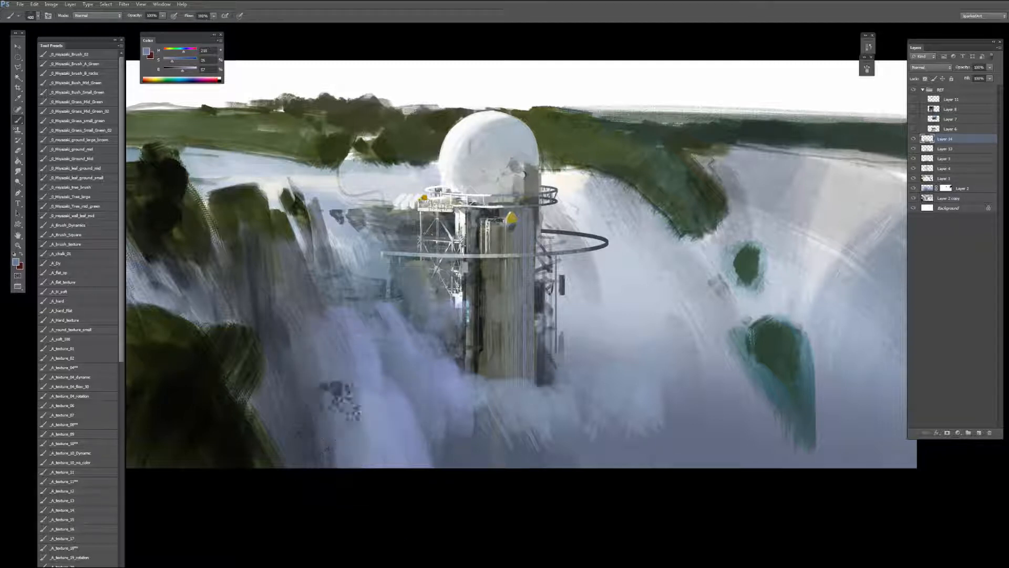
{"action": "left_click_drag", "start_coordinate": [339, 421], "coordinate": [307, 356]}
{"action": "left_click", "coordinate": [363, 403], "text": "alt"}
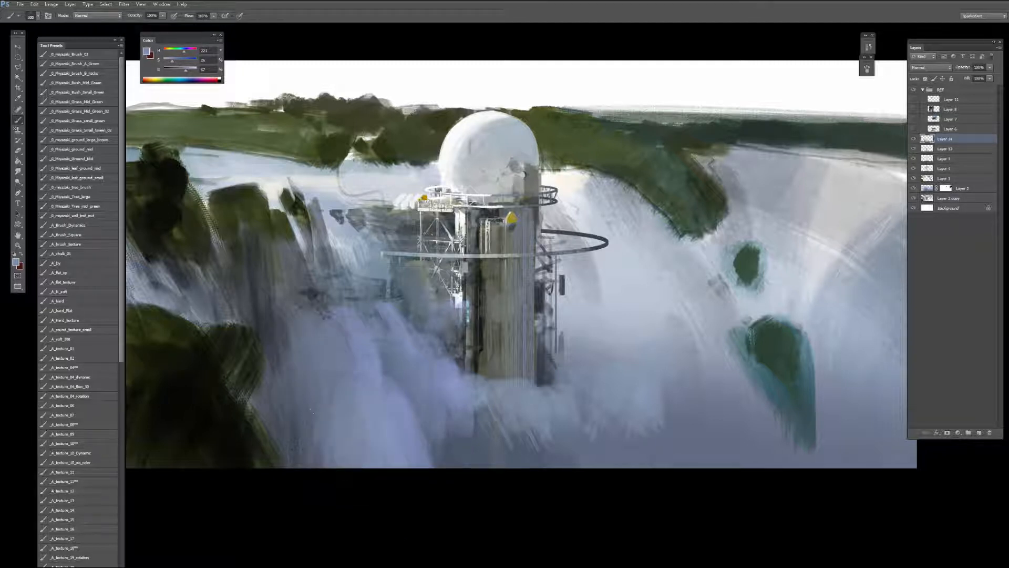
{"action": "key", "text": "["}
{"action": "left_click", "coordinate": [359, 349], "text": "alt"}
{"action": "left_click_drag", "start_coordinate": [300, 300], "coordinate": [291, 234]}
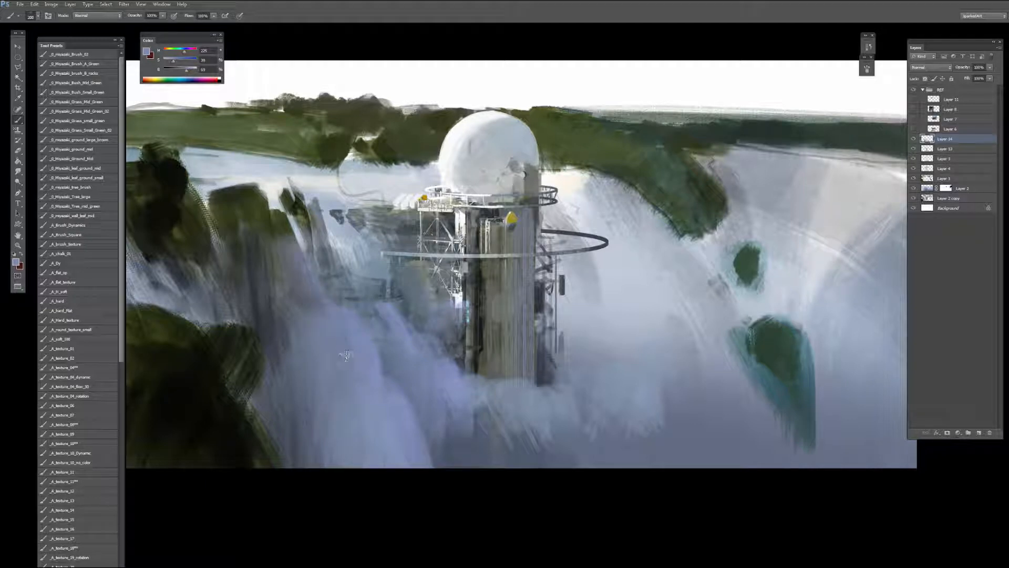
Step: Try extending the violet spray over the cliff ledge and down to the lower canvas edge, checking the whole picture
{"action": "left_click_drag", "start_coordinate": [321, 274], "coordinate": [351, 304]}
{"action": "key", "text": "["}
{"action": "key", "text": "["}
{"action": "mouse_move", "coordinate": [407, 392]}
{"action": "left_mouse_down"}
{"action": "mouse_move", "coordinate": [447, 463]}
{"action": "mouse_move", "coordinate": [452, 436]}
{"action": "mouse_move", "coordinate": [470, 463]}
{"action": "left_mouse_up"}
{"action": "left_click", "coordinate": [415, 444], "text": "alt"}
{"action": "key", "text": "ctrl+minus"}
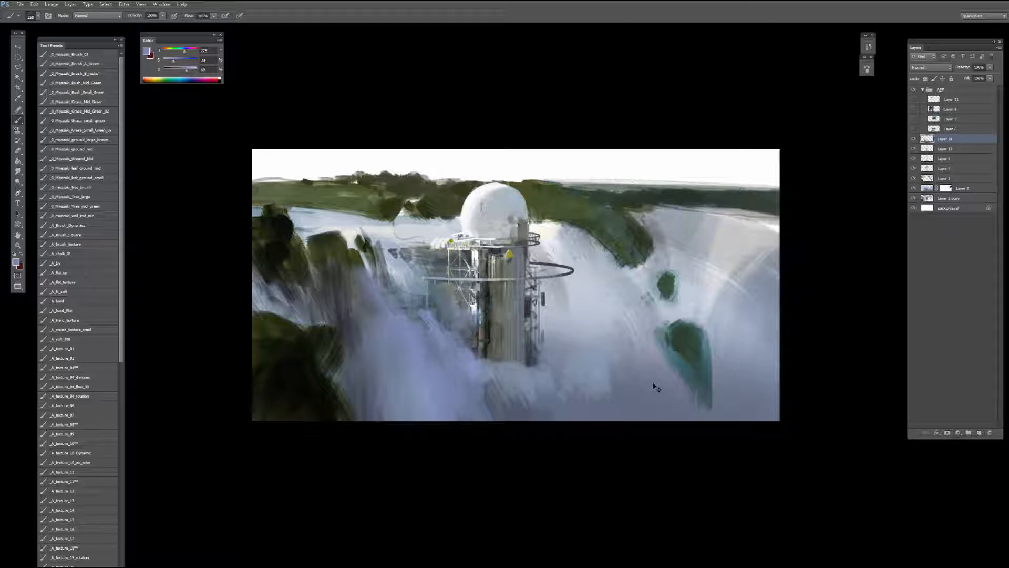
{"action": "key", "text": "ctrl+plus"}
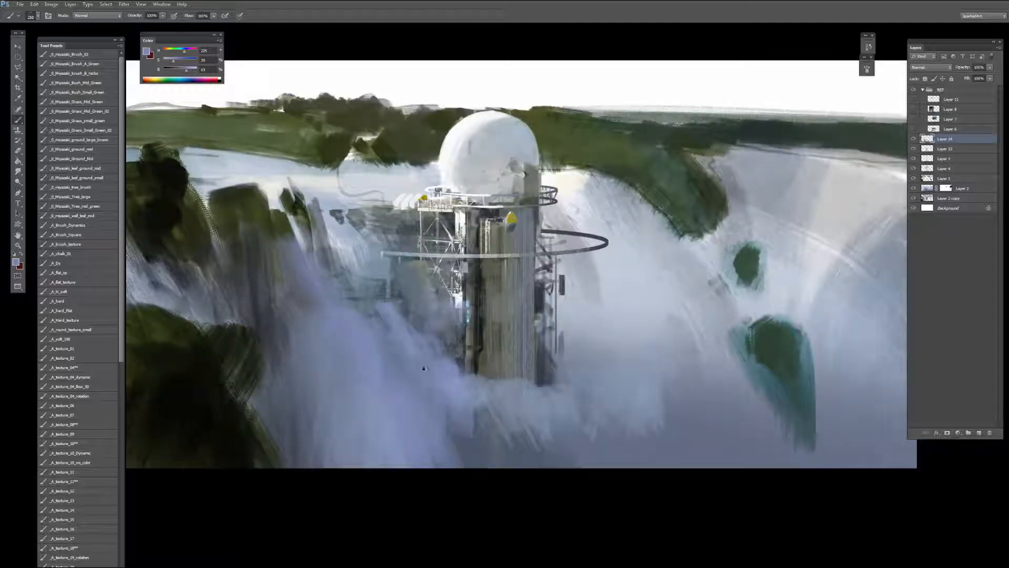
Step: Paint the waterfall's upper edge over the rock ledge with a smaller brush and a colour sampled there
{"action": "key", "text": "bracketleft"}
{"action": "key", "text": "bracketleft"}
{"action": "key", "text": "bracketleft"}
{"action": "key", "text": "bracketleft"}
{"action": "key", "text": "bracketleft"}
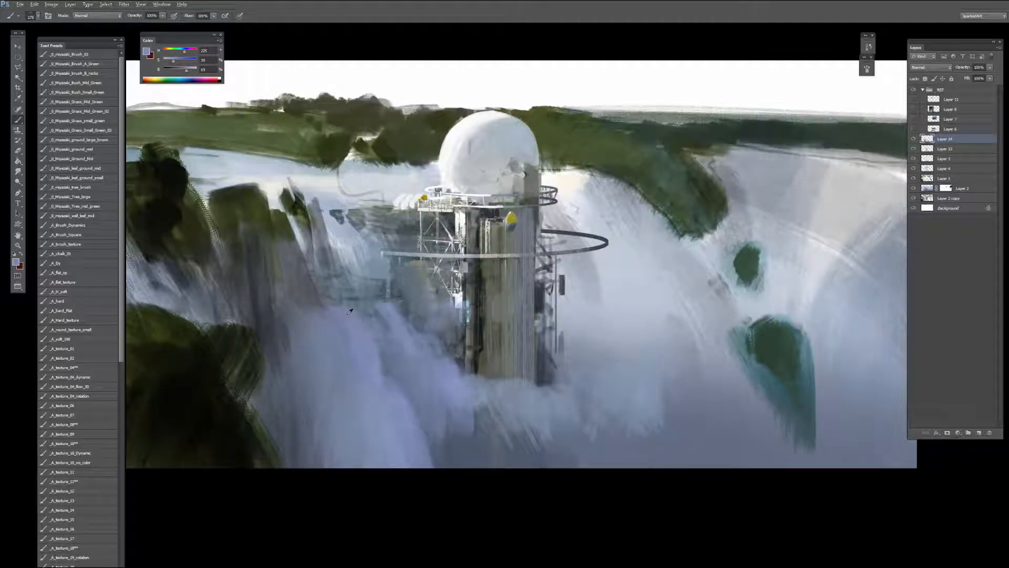
{"action": "left_click", "coordinate": [336, 304], "text": "alt"}
{"action": "mouse_move", "coordinate": [310, 253]}
{"action": "left_mouse_down"}
{"action": "mouse_move", "coordinate": [352, 325]}
{"action": "mouse_move", "coordinate": [326, 258]}
{"action": "mouse_move", "coordinate": [320, 349]}
{"action": "mouse_move", "coordinate": [368, 342]}
{"action": "mouse_move", "coordinate": [338, 274]}
{"action": "mouse_move", "coordinate": [368, 317]}
{"action": "left_mouse_up"}
Step: Soften the top of the violet mist with the _A_texture_18_rotation brush in a sampled colour, reducing the brush size
{"action": "left_click", "coordinate": [81, 560]}
{"action": "left_click", "coordinate": [349, 344], "text": "alt"}
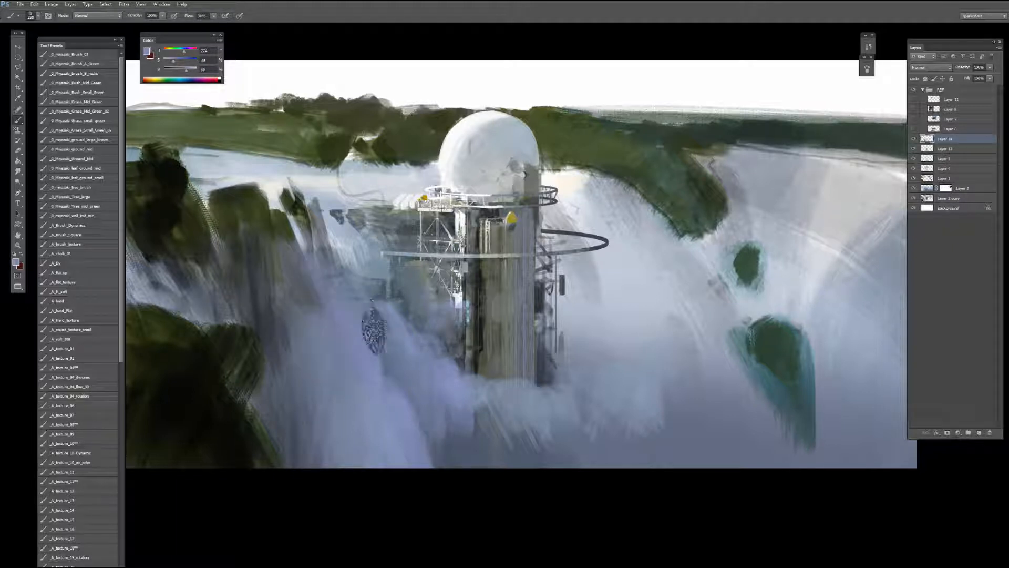
{"action": "key", "text": "bracketleft"}
{"action": "key", "text": "bracketleft"}
{"action": "key", "text": "bracketleft"}
{"action": "key", "text": "bracketleft"}
{"action": "key", "text": "bracketleft"}
{"action": "key", "text": "bracketleft"}
Step: Sample the near-white river colour and paint thin falling water streaks over the ledge left of the tower
{"action": "left_click", "coordinate": [270, 191], "text": "alt"}
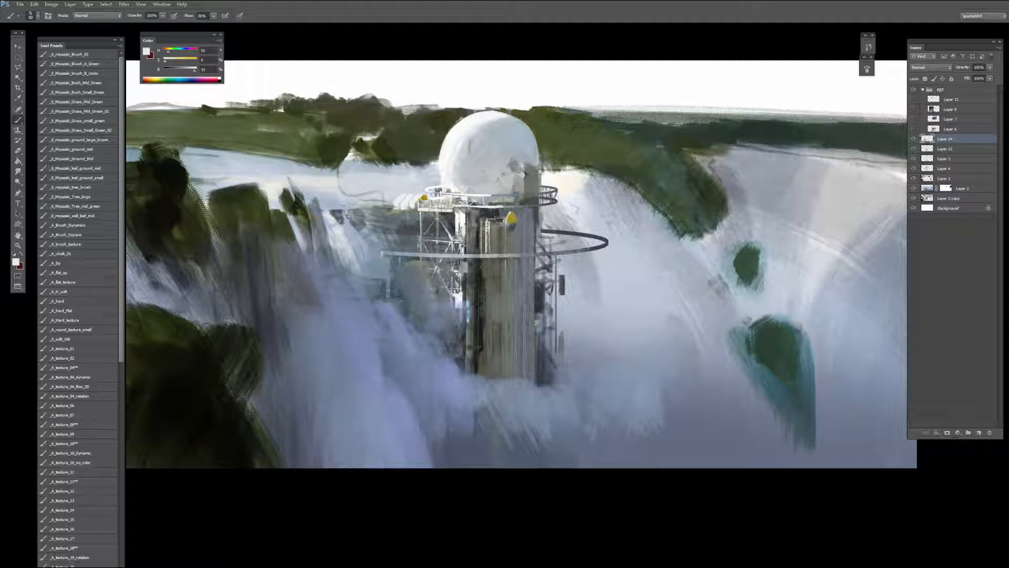
{"action": "left_click_drag", "start_coordinate": [349, 218], "coordinate": [372, 270]}
{"action": "mouse_move", "coordinate": [360, 217]}
{"action": "left_mouse_down"}
{"action": "mouse_move", "coordinate": [387, 255]}
{"action": "mouse_move", "coordinate": [393, 298]}
{"action": "left_mouse_up"}
{"action": "key", "text": "bracketright"}
{"action": "key", "text": "bracketright"}
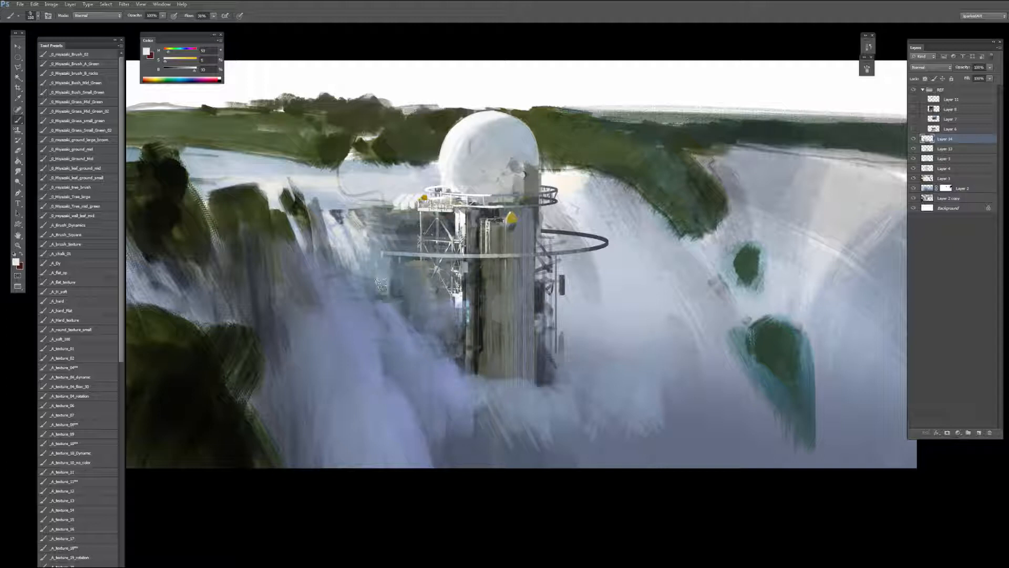
Step: Blend the lower ends of the white water streaks into the mist with sampled violet-blue tones
{"action": "key", "text": "bracketleft"}
{"action": "key", "text": "bracketleft"}
{"action": "left_click", "coordinate": [371, 329], "text": "alt"}
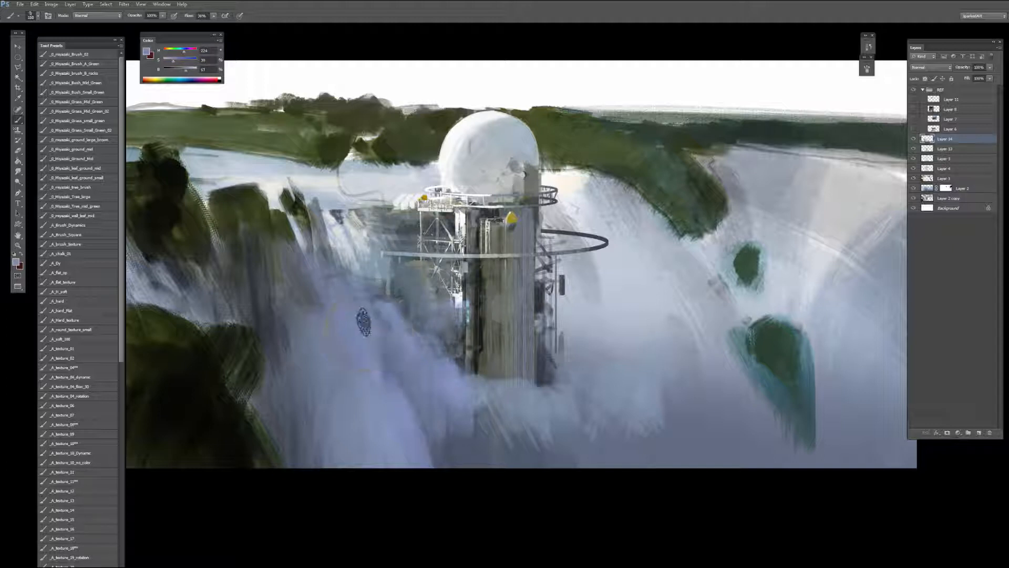
{"action": "left_click", "coordinate": [382, 304], "text": "alt"}
{"action": "left_click", "coordinate": [365, 334], "text": "alt"}
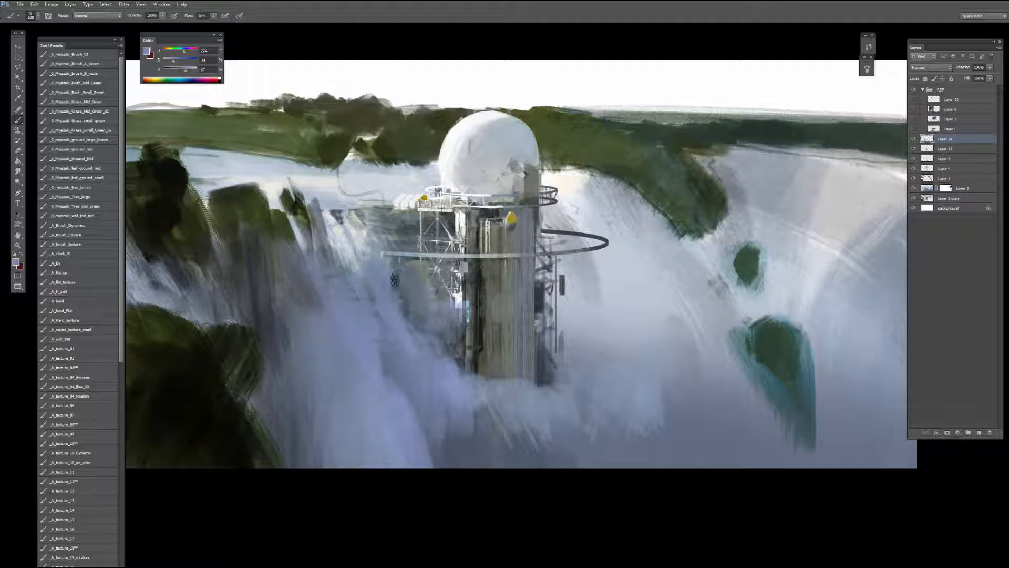
Step: Brighten the violet paint colour and paint a lighter spray plume just left of the lattice tower
{"action": "left_click_drag", "start_coordinate": [185, 71], "coordinate": [191, 71]}
{"action": "mouse_move", "coordinate": [408, 327]}
{"action": "left_mouse_down"}
{"action": "mouse_move", "coordinate": [379, 252]}
{"action": "mouse_move", "coordinate": [377, 274]}
{"action": "mouse_move", "coordinate": [394, 280]}
{"action": "mouse_move", "coordinate": [406, 309]}
{"action": "left_mouse_up"}
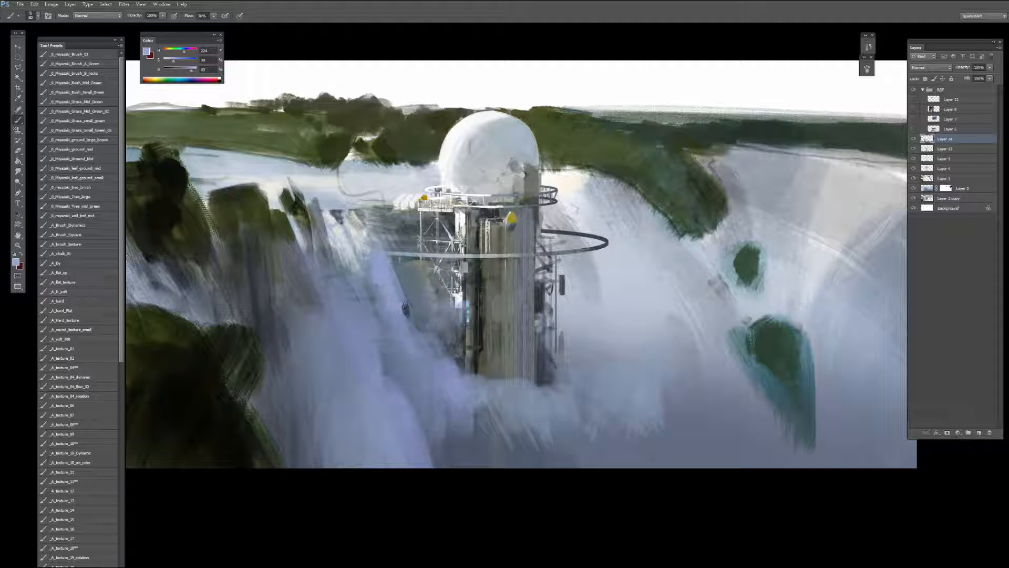
{"action": "key", "text": "bracketleft"}
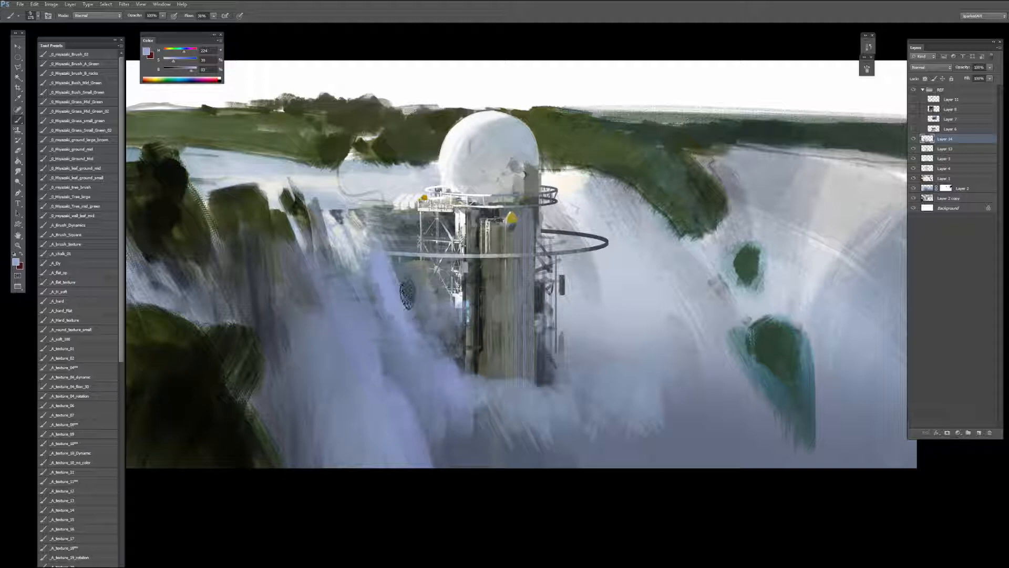
Step: Smudge the edges of the light spray plume with a textured Smudge tool preset
{"action": "key", "text": "r"}
{"action": "key", "text": "e"}
{"action": "key", "text": "r"}
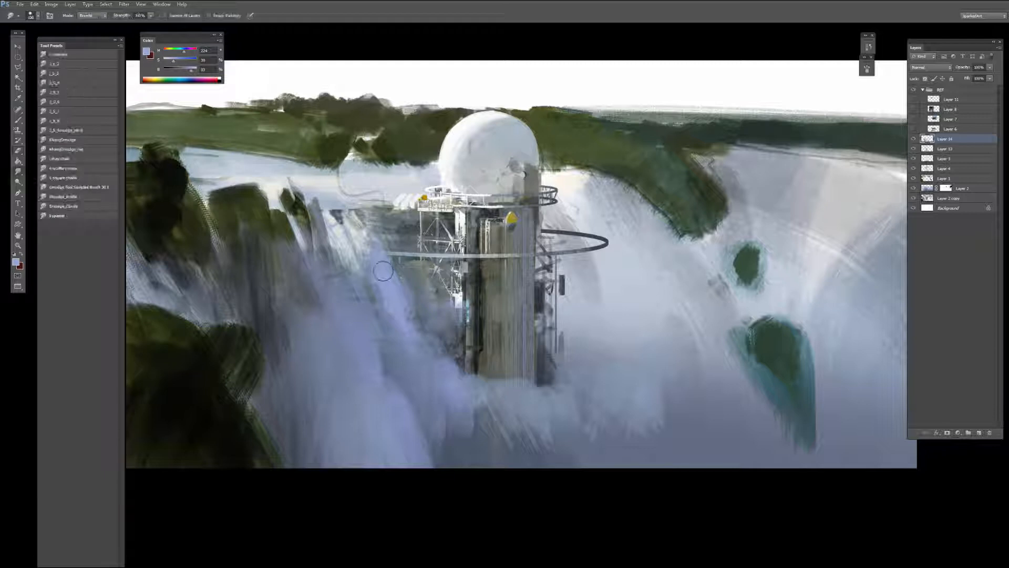
{"action": "left_click", "coordinate": [71, 120]}
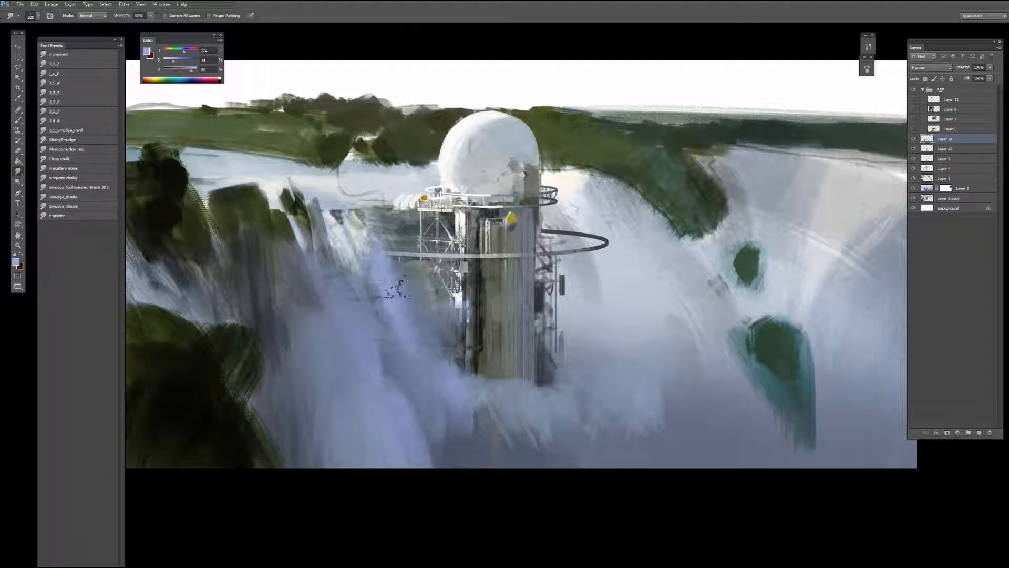
Step: Return to the Brush tool and repaint the gap between plume and waterfall with sampled violet-blue tones
{"action": "key", "text": "b"}
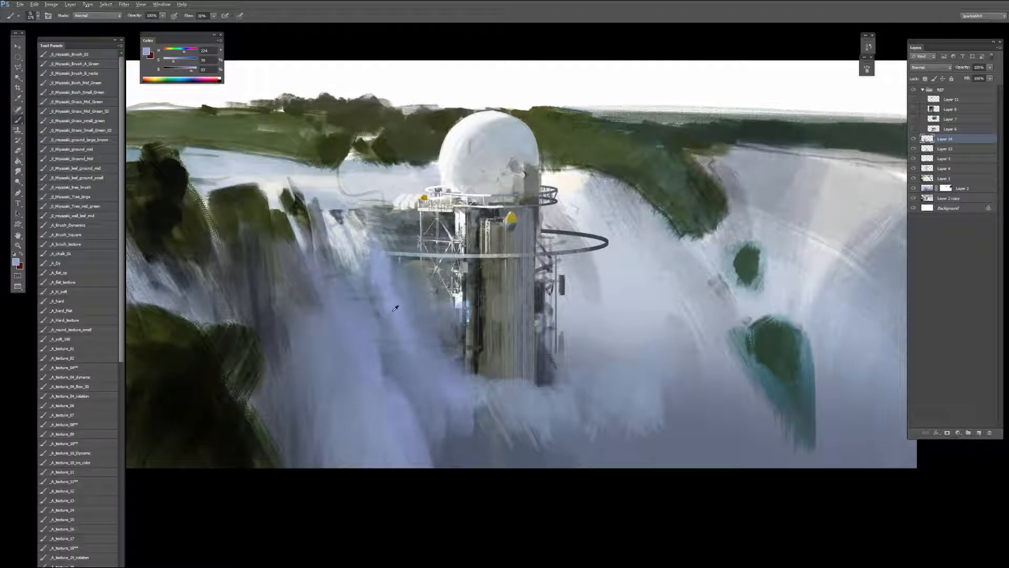
{"action": "left_click_drag", "start_coordinate": [361, 332], "coordinate": [365, 305]}
{"action": "left_click", "coordinate": [374, 311], "text": "alt"}
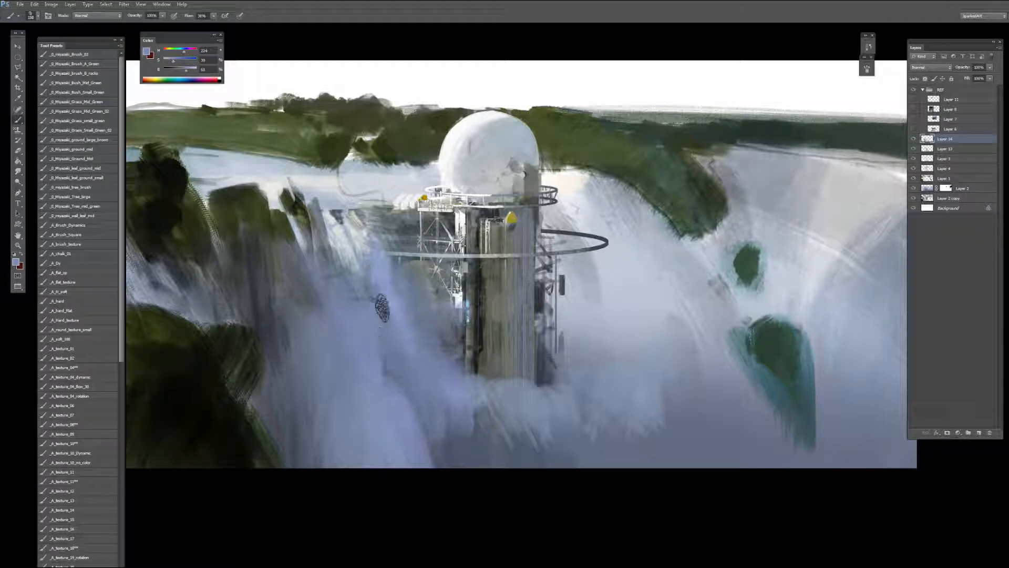
{"action": "left_click", "coordinate": [355, 248], "text": "alt"}
{"action": "key", "text": "bracketleft"}
{"action": "key", "text": "bracketleft"}
{"action": "key", "text": "bracketleft"}
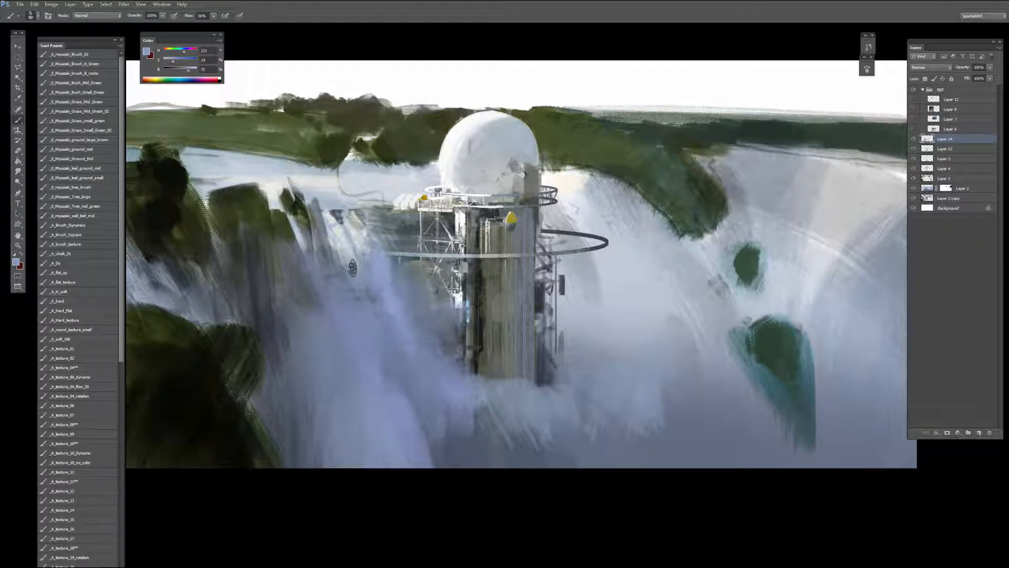
Step: Repaint the waterfall's upper edge left of the tower with a smaller brush and sampled violet-blue and grey tones
{"action": "left_click_drag", "start_coordinate": [355, 265], "coordinate": [340, 230]}
{"action": "key", "text": "bracketleft"}
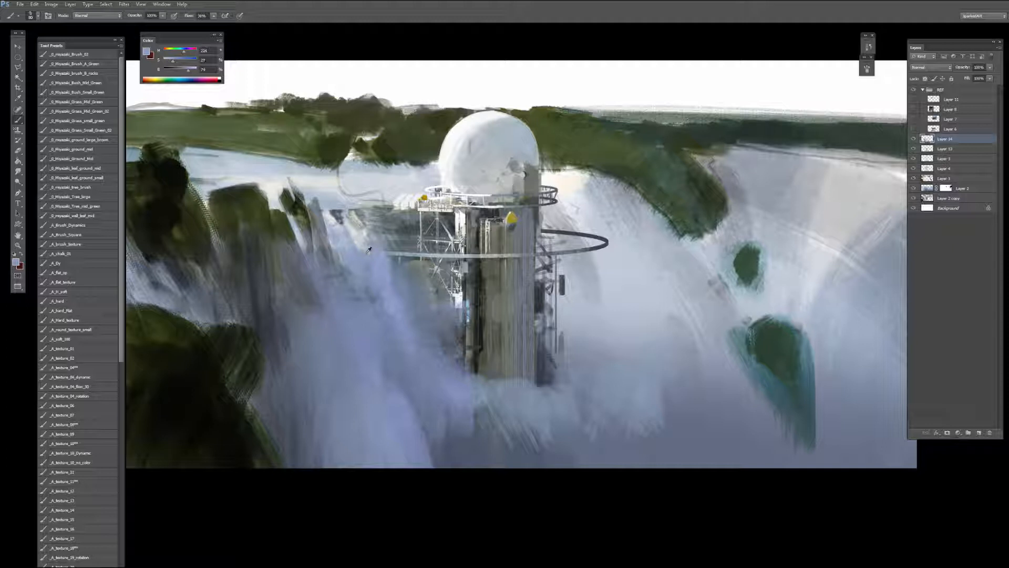
{"action": "left_click", "coordinate": [337, 214], "text": "alt"}
{"action": "left_click", "coordinate": [342, 215], "text": "alt"}
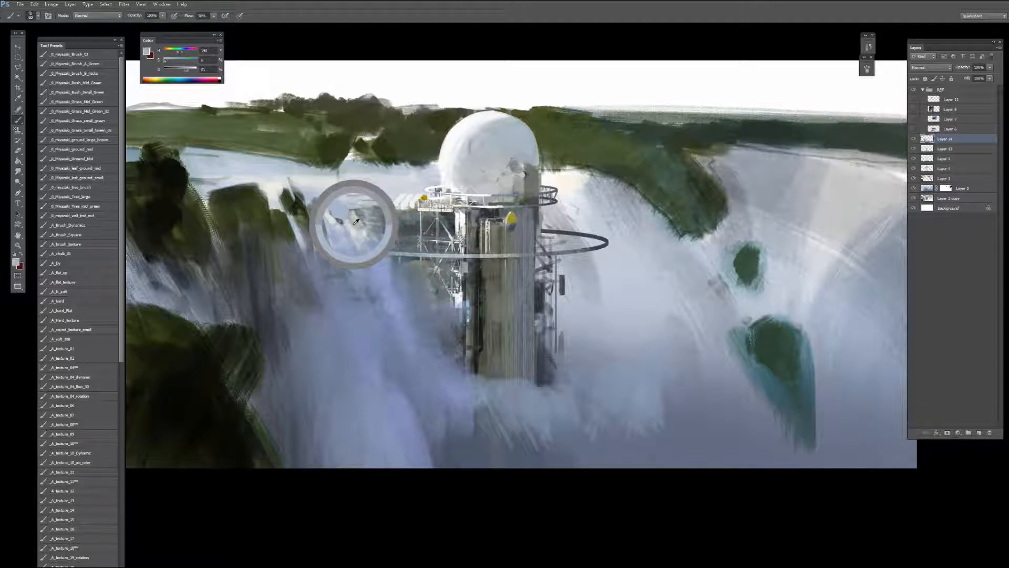
Step: Paint over the stray dark outline above the falls and even out the river surface with sampled off-white and pale blue tones
{"action": "left_click", "coordinate": [323, 175], "text": "alt"}
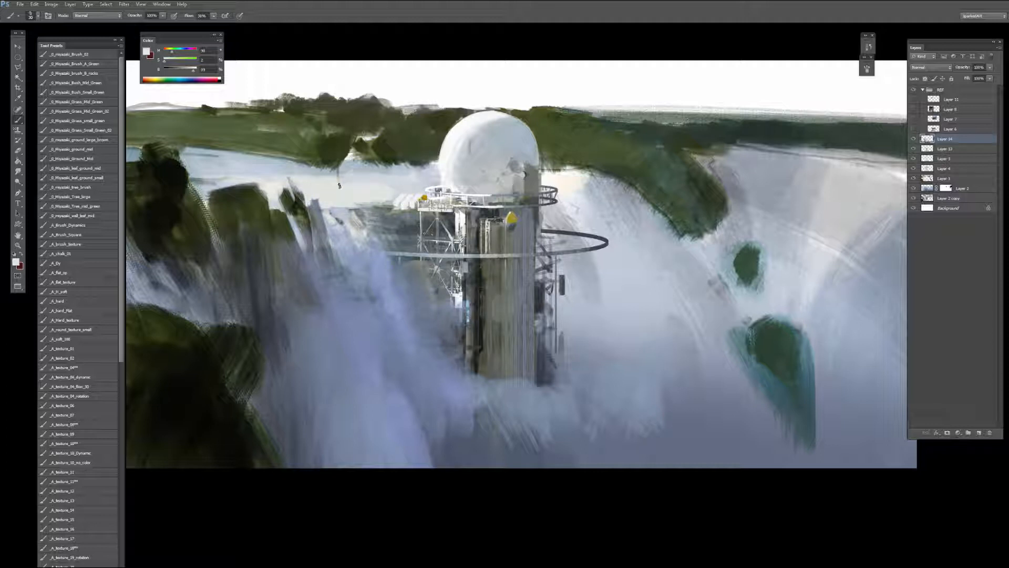
{"action": "left_click", "coordinate": [356, 162], "text": "alt"}
{"action": "left_click", "coordinate": [307, 177], "text": "alt"}
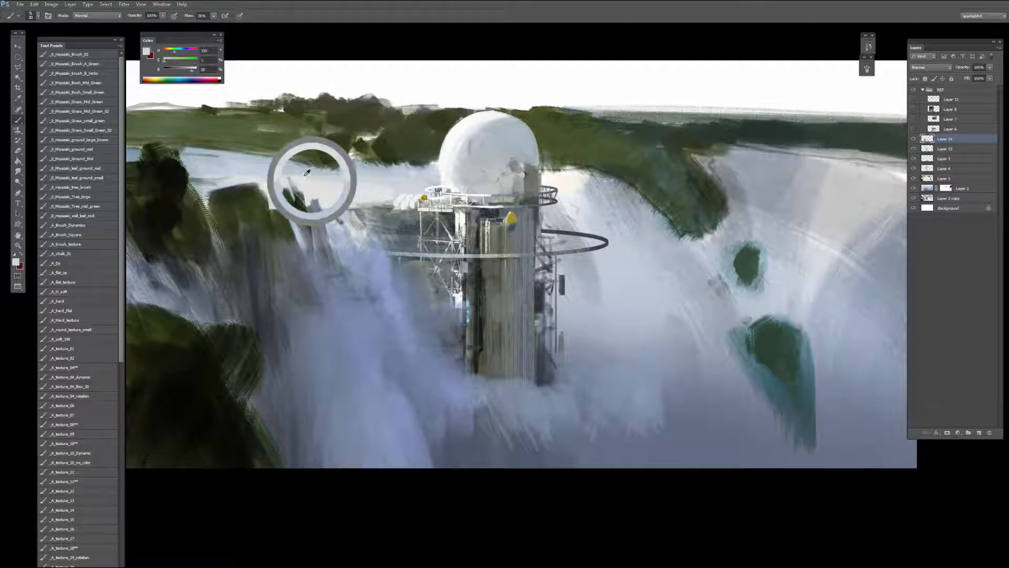
{"action": "left_click", "coordinate": [342, 193], "text": "alt"}
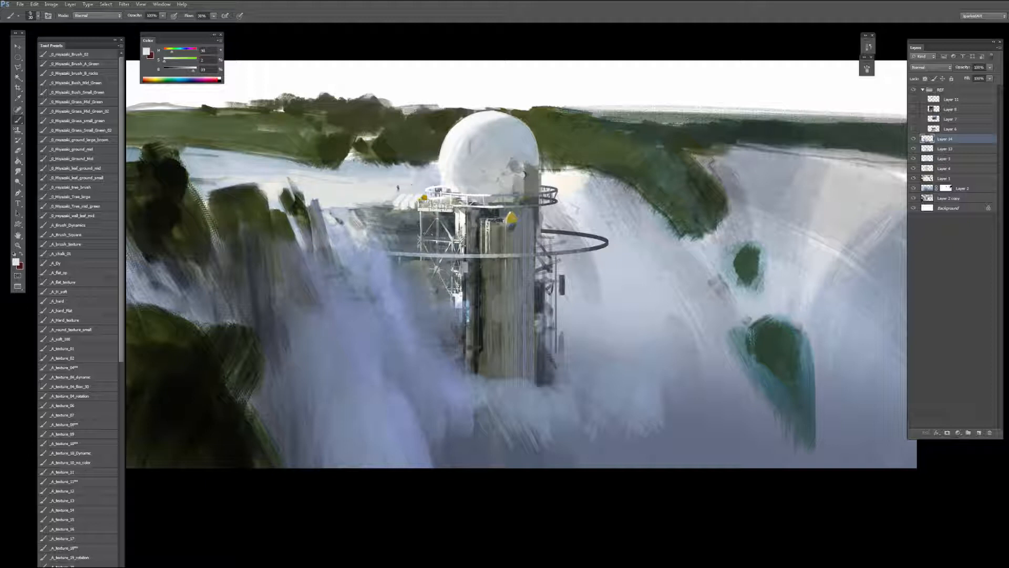
{"action": "left_click", "coordinate": [430, 175], "text": "alt"}
{"action": "left_click", "coordinate": [335, 205], "text": "alt"}
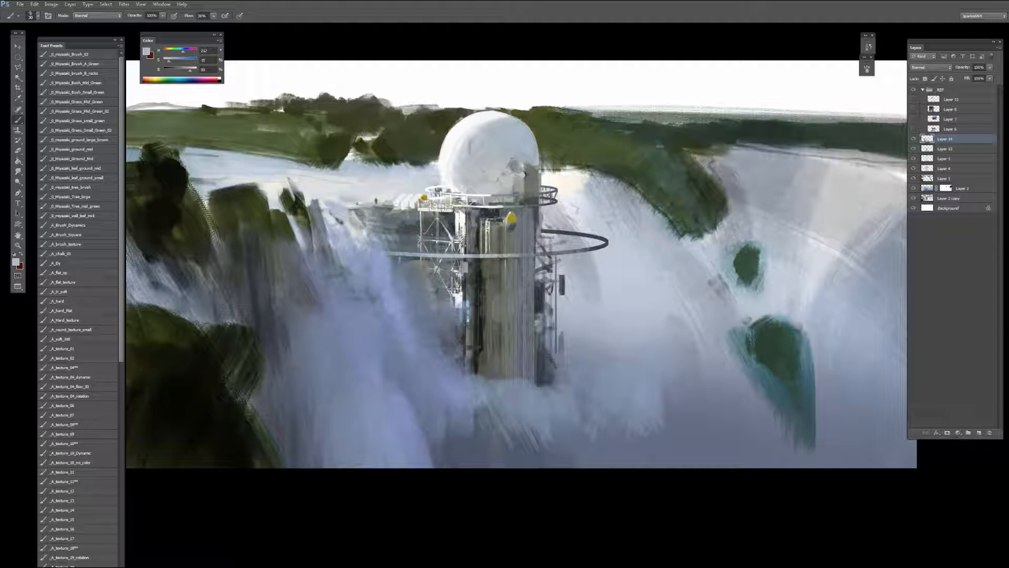
{"action": "left_click", "coordinate": [352, 193], "text": "alt"}
Step: Reshape the small bush at the falls' left edge using a different brush preset and sampled dark greens
{"action": "left_click", "coordinate": [288, 209], "text": "alt"}
{"action": "left_click", "coordinate": [86, 544]}
{"action": "left_click", "coordinate": [298, 209], "text": "alt"}
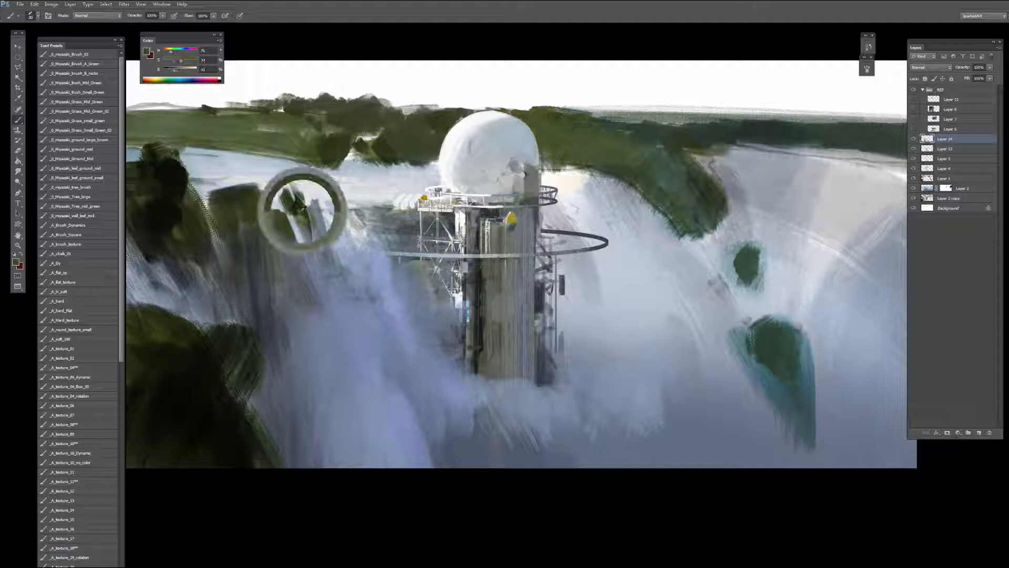
{"action": "left_click", "coordinate": [298, 208], "text": "alt"}
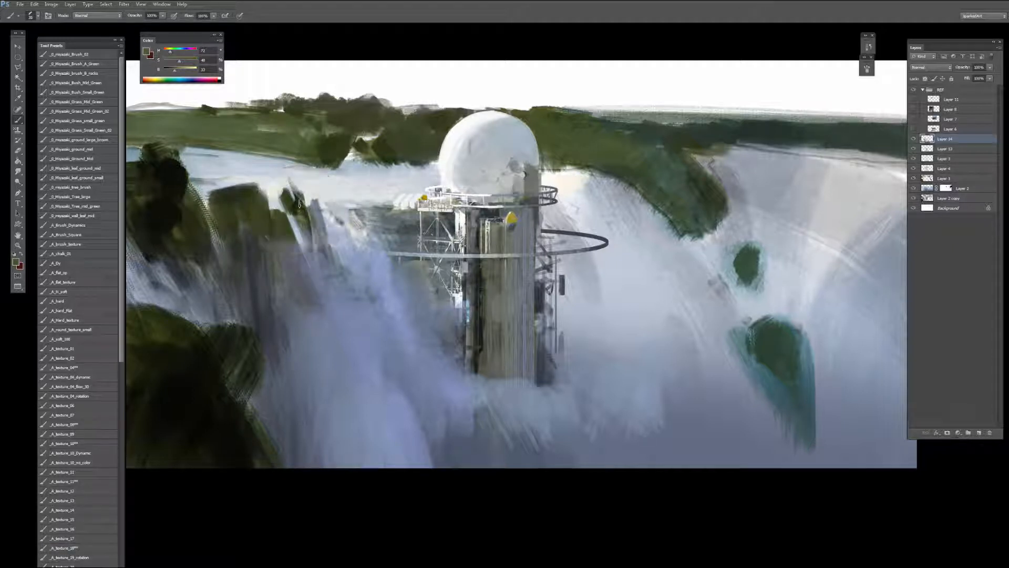
{"action": "left_click", "coordinate": [298, 197], "text": "alt"}
{"action": "left_click", "coordinate": [296, 199], "text": "alt"}
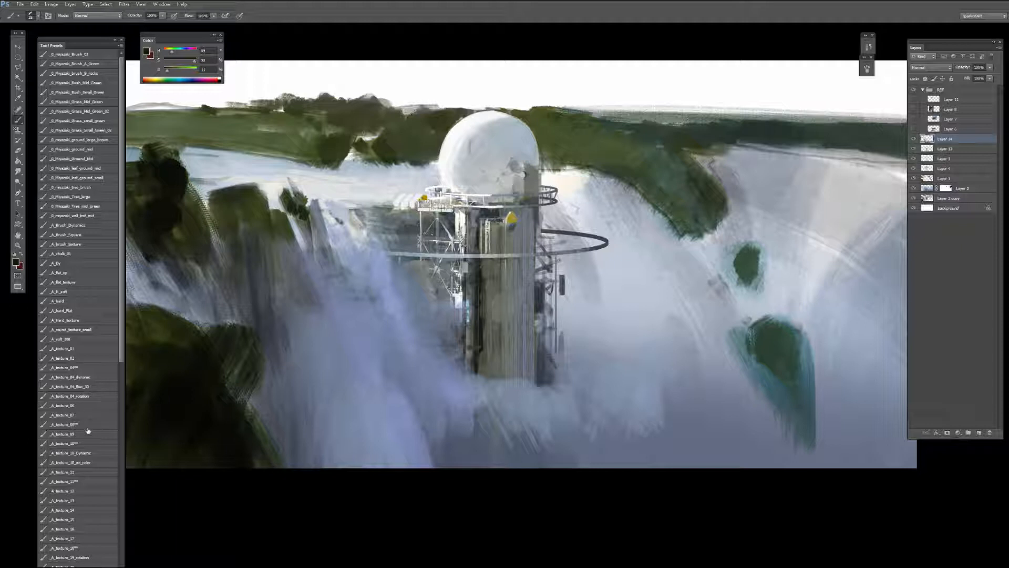
Step: Fill out the small bush's foliage with a textured brush preset and sampled brighter greens
{"action": "left_click", "coordinate": [84, 463]}
{"action": "left_click", "coordinate": [293, 199], "text": "alt"}
{"action": "left_click_drag", "start_coordinate": [294, 201], "coordinate": [296, 210]}
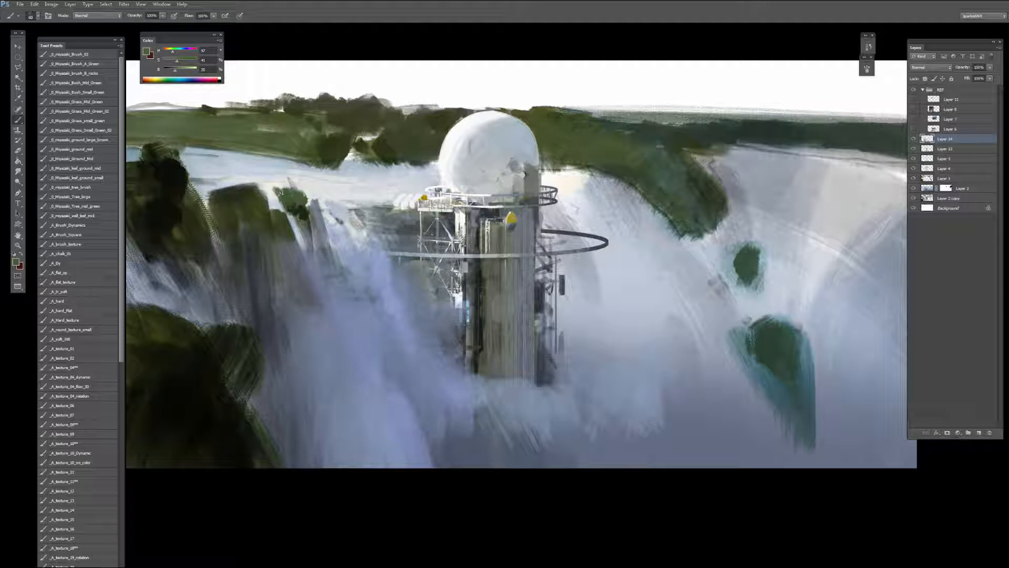
{"action": "left_click", "coordinate": [300, 207], "text": "alt"}
{"action": "left_click", "coordinate": [293, 182], "text": "alt"}
{"action": "left_click", "coordinate": [292, 181], "text": "alt"}
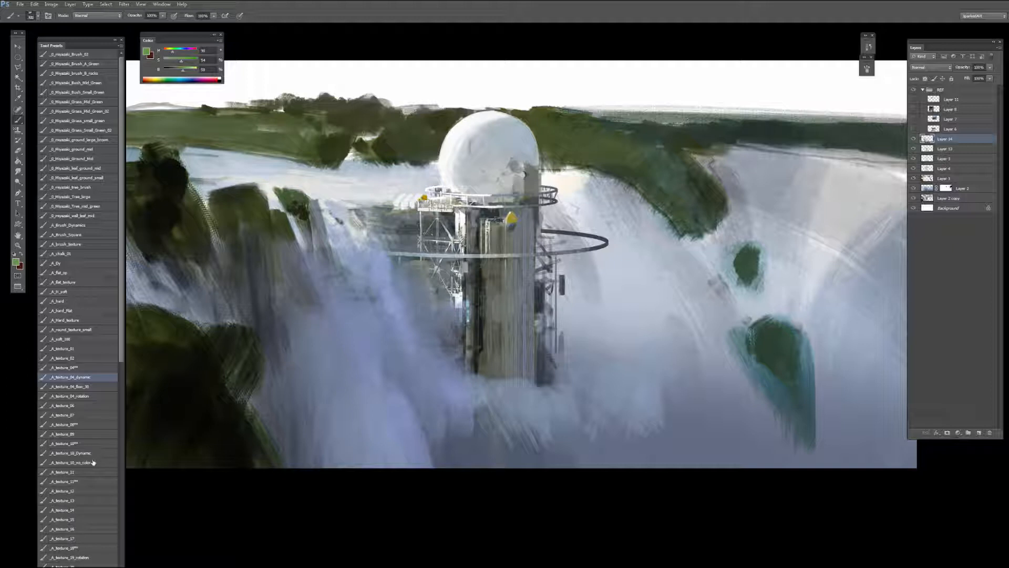
Step: Touch up the river around the small bush with the _A_texture_04_rotation brush at 80% opacity and a sampled pale blue
{"action": "left_click", "coordinate": [69, 396]}
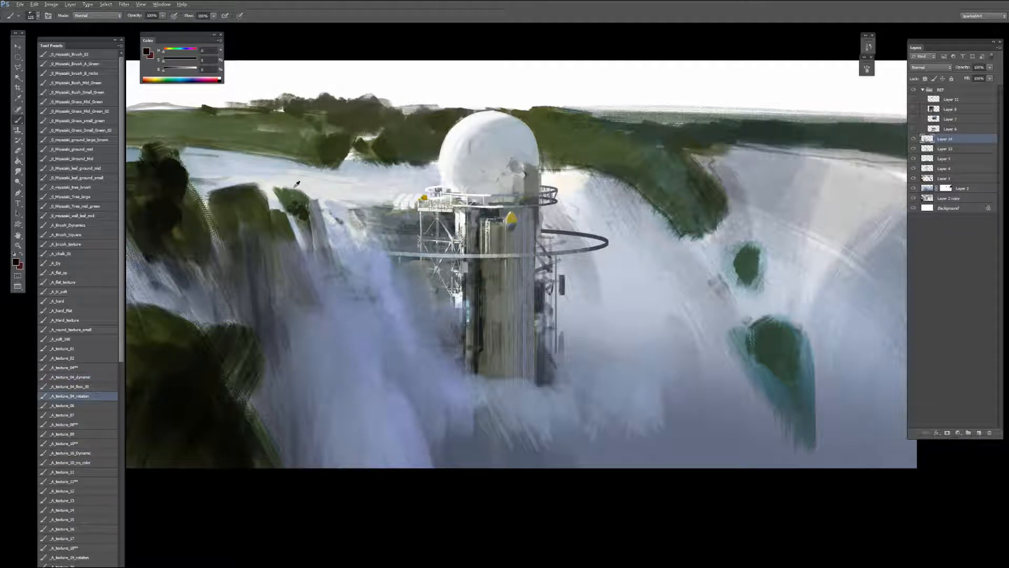
{"action": "left_click", "coordinate": [261, 160], "text": "alt"}
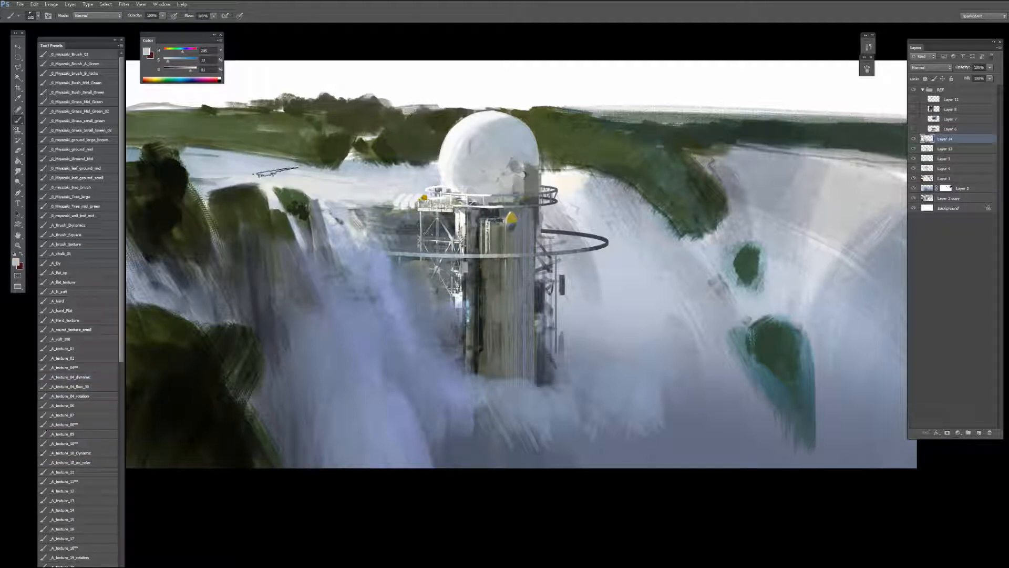
{"action": "key", "text": "8"}
{"action": "key", "text": "bracketright"}
{"action": "key", "text": "bracketright"}
{"action": "key", "text": "bracketright"}
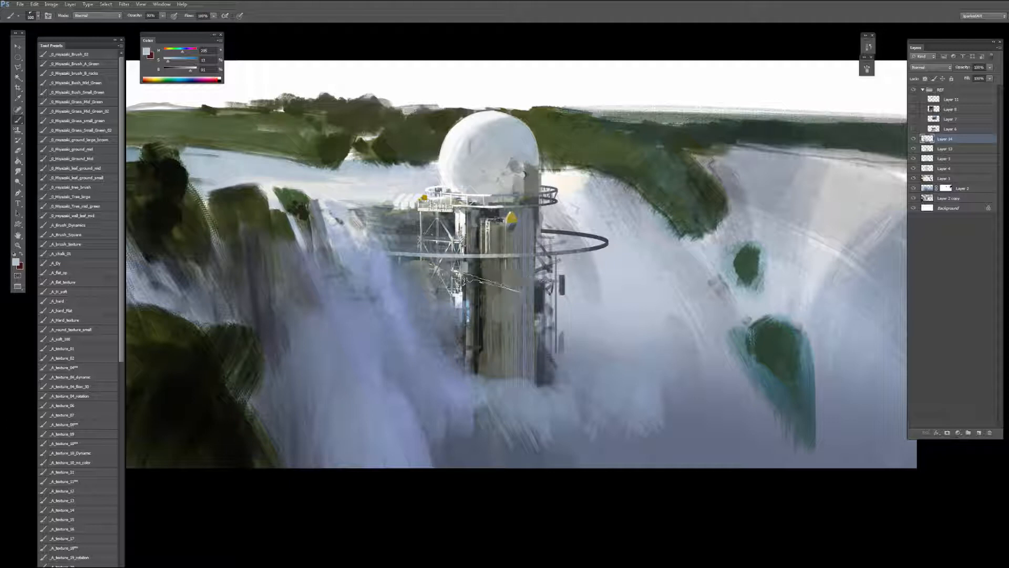
{"action": "key", "text": "["}
{"action": "key", "text": "["}
{"action": "key", "text": "["}
{"action": "key", "text": "["}
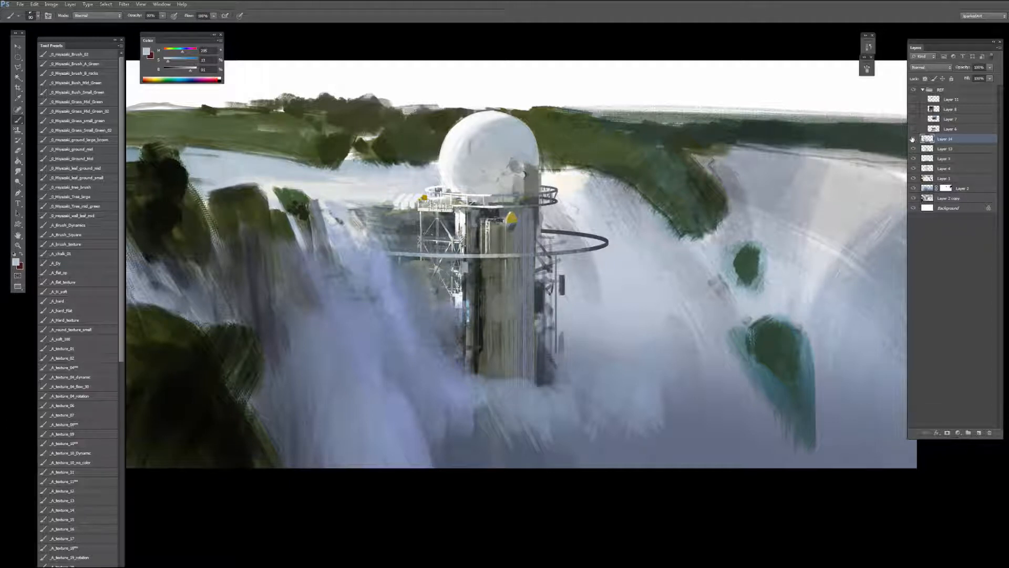
Step: Select the layer below Layer 14 and paint light grey panels on the tower's left edge with a small _A_texture_07 brush
{"action": "left_click", "coordinate": [913, 139]}
{"action": "left_click", "coordinate": [913, 139]}
{"action": "left_click", "coordinate": [918, 149]}
{"action": "left_click", "coordinate": [451, 300], "text": "alt"}
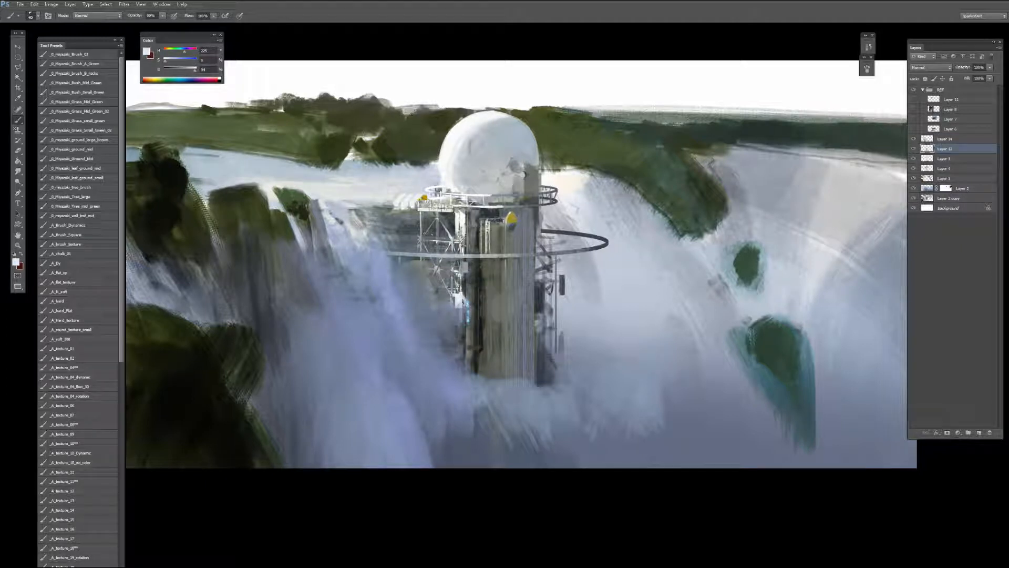
{"action": "left_click", "coordinate": [81, 415]}
{"action": "left_click", "coordinate": [458, 293], "text": "alt"}
{"action": "key", "text": "bracketleft"}
{"action": "key", "text": "bracketleft"}
{"action": "key", "text": "bracketleft"}
{"action": "key", "text": "bracketleft"}
{"action": "key", "text": "bracketleft"}
{"action": "key", "text": "bracketleft"}
{"action": "left_click", "coordinate": [472, 271], "text": "alt"}
{"action": "left_click", "coordinate": [463, 296], "text": "alt"}
{"action": "left_click", "coordinate": [470, 268], "text": "alt"}
Step: Lasso a small angular area on the tower's left side, fill it with light grey brushwork, and deselect it
{"action": "key", "text": "l"}
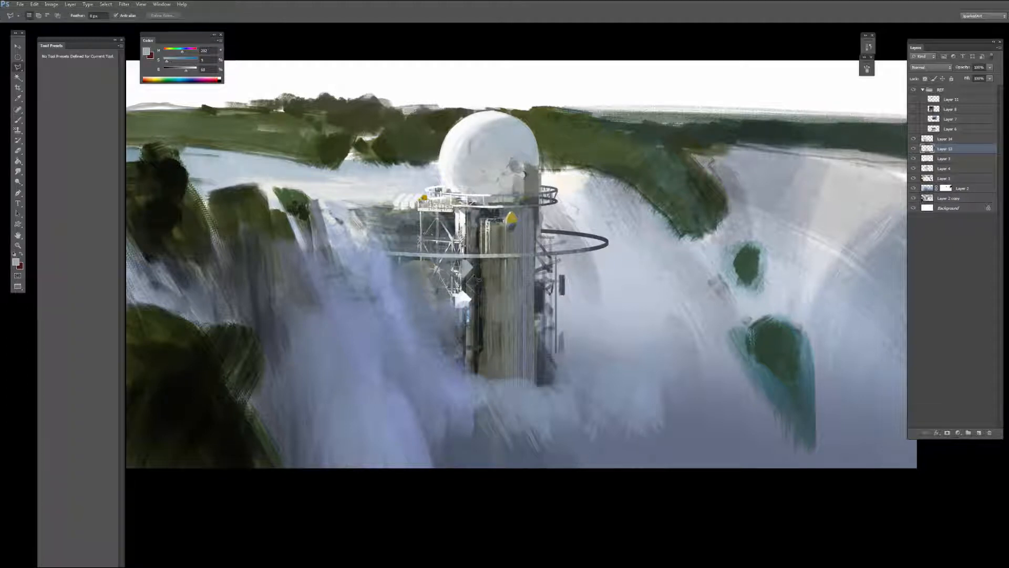
{"action": "left_click", "coordinate": [484, 276]}
{"action": "double_click", "coordinate": [473, 280]}
{"action": "key", "text": "b"}
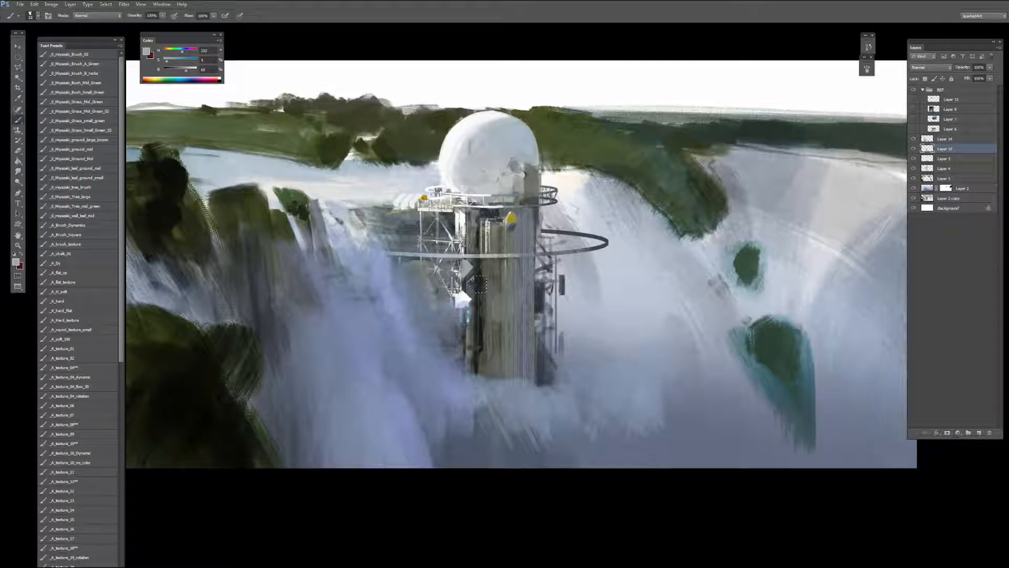
{"action": "key", "text": "bracketright"}
{"action": "key", "text": "bracketright"}
{"action": "key", "text": "bracketright"}
{"action": "left_click_drag", "start_coordinate": [471, 281], "coordinate": [480, 289]}
{"action": "left_click", "coordinate": [411, 293], "text": "alt"}
{"action": "left_click", "coordinate": [472, 285], "text": "alt"}
{"action": "key", "text": "ctrl+h"}
{"action": "left_click", "coordinate": [484, 285], "text": "alt"}
{"action": "key", "text": "ctrl+d"}
Step: Sharpen the edges of the light angular panel with a small brush and sampled dark and grey tones
{"action": "key", "text": "bracketleft"}
{"action": "key", "text": "bracketleft"}
{"action": "key", "text": "bracketleft"}
{"action": "key", "text": "bracketleft"}
{"action": "key", "text": "bracketleft"}
{"action": "key", "text": "bracketleft"}
{"action": "key", "text": "bracketleft"}
{"action": "left_click", "coordinate": [483, 299], "text": "alt"}
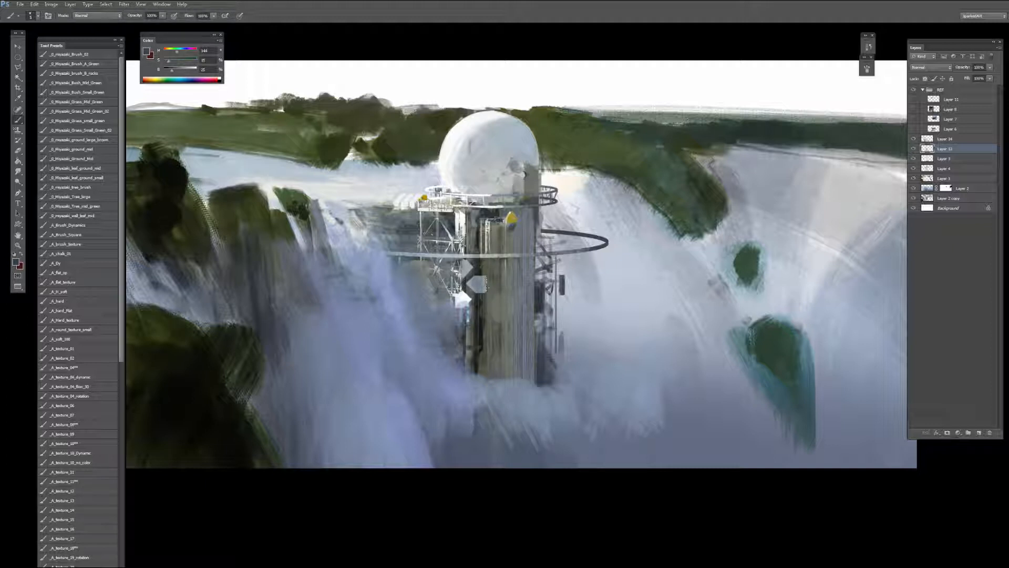
{"action": "left_click", "coordinate": [475, 281], "text": "alt"}
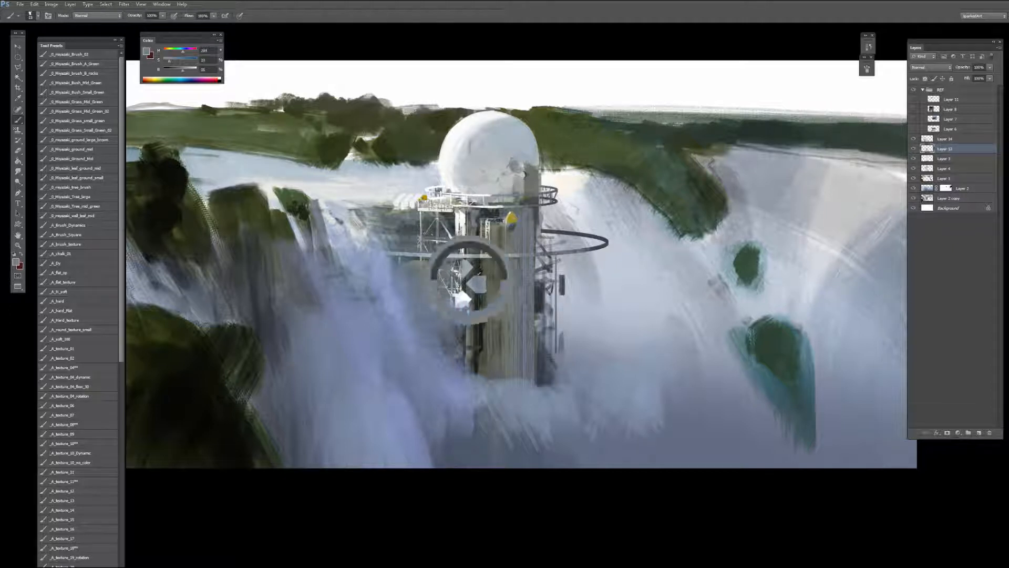
{"action": "left_click", "coordinate": [471, 287], "text": "alt"}
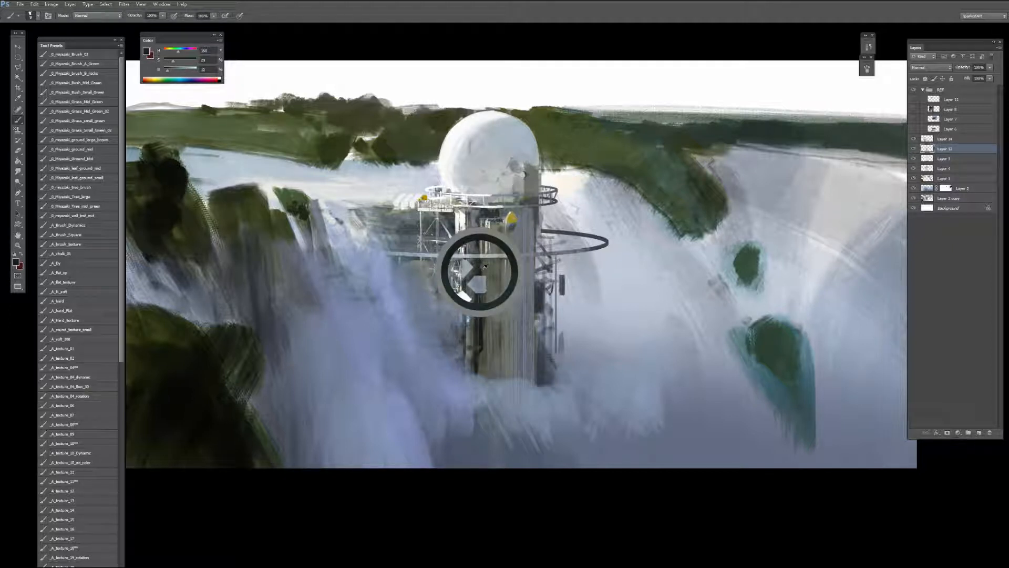
{"action": "key", "text": "bracketleft"}
{"action": "key", "text": "bracketleft"}
{"action": "key", "text": "bracketleft"}
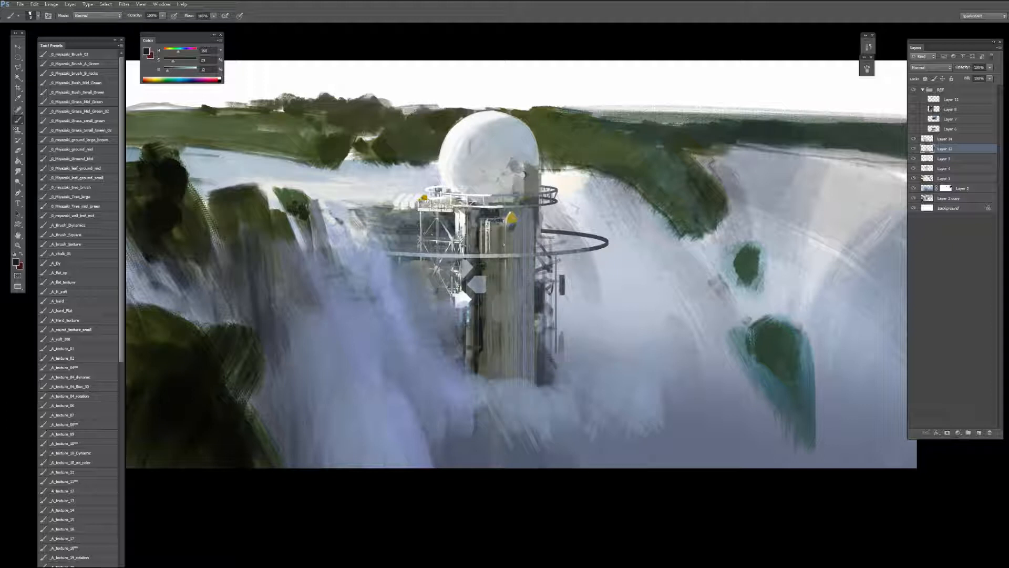
Step: Paint vertical strokes on the tower shaft beside the angular panel with sampled grey tones
{"action": "left_click", "coordinate": [491, 270], "text": "alt"}
{"action": "left_click", "coordinate": [485, 230], "text": "alt"}
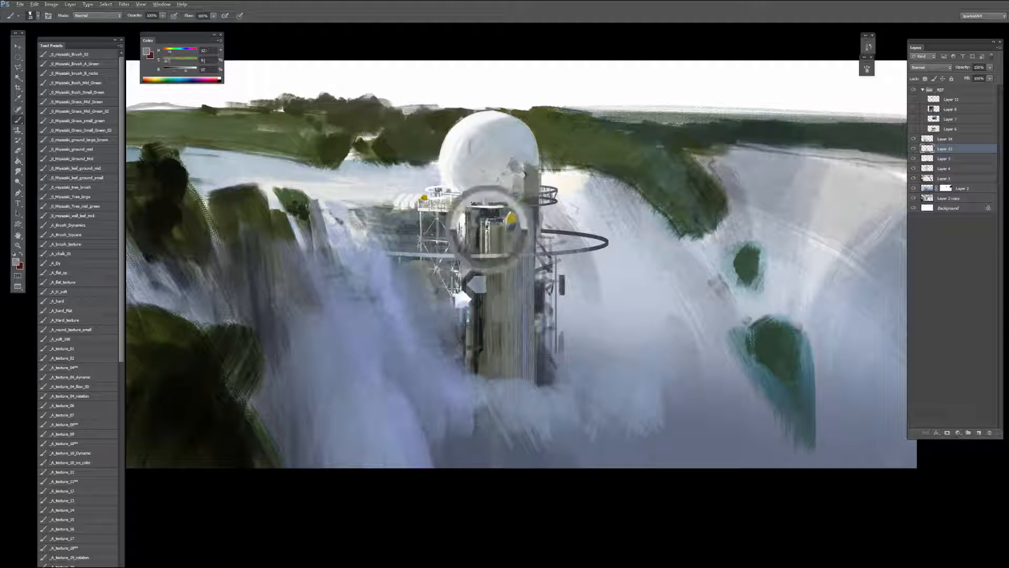
{"action": "key", "text": "bracketleft"}
{"action": "key", "text": "bracketleft"}
{"action": "key", "text": "bracketleft"}
{"action": "left_click", "coordinate": [485, 279], "text": "alt"}
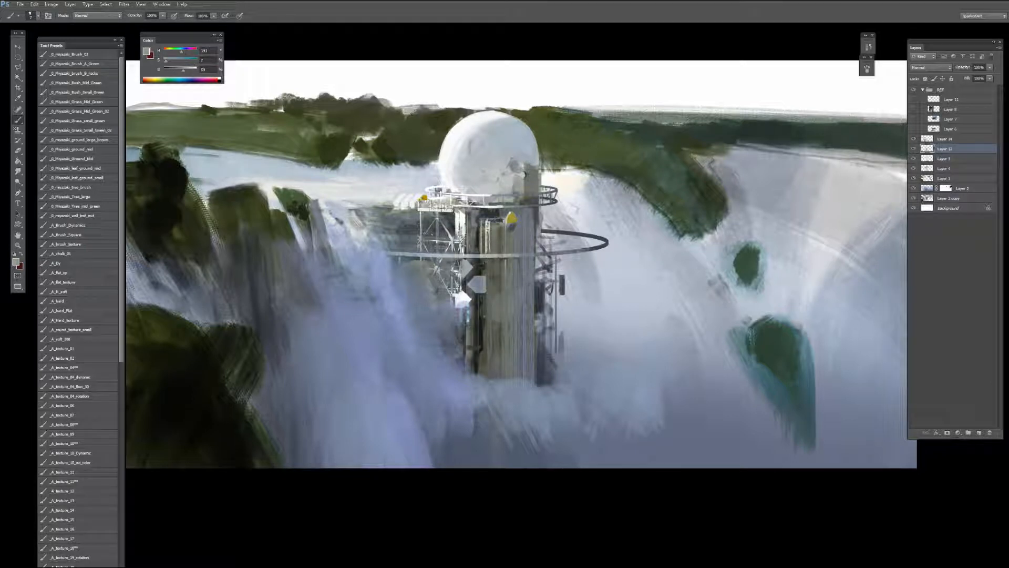
{"action": "left_click_drag", "start_coordinate": [486, 292], "coordinate": [486, 314]}
{"action": "left_click_drag", "start_coordinate": [489, 265], "coordinate": [491, 297]}
Step: Clean up the dark recess beneath the tower's platform with sampled dark grey tones
{"action": "left_click", "coordinate": [475, 220], "text": "alt"}
{"action": "left_click", "coordinate": [477, 223], "text": "alt"}
{"action": "left_click", "coordinate": [475, 225], "text": "alt"}
{"action": "left_click", "coordinate": [478, 216], "text": "alt"}
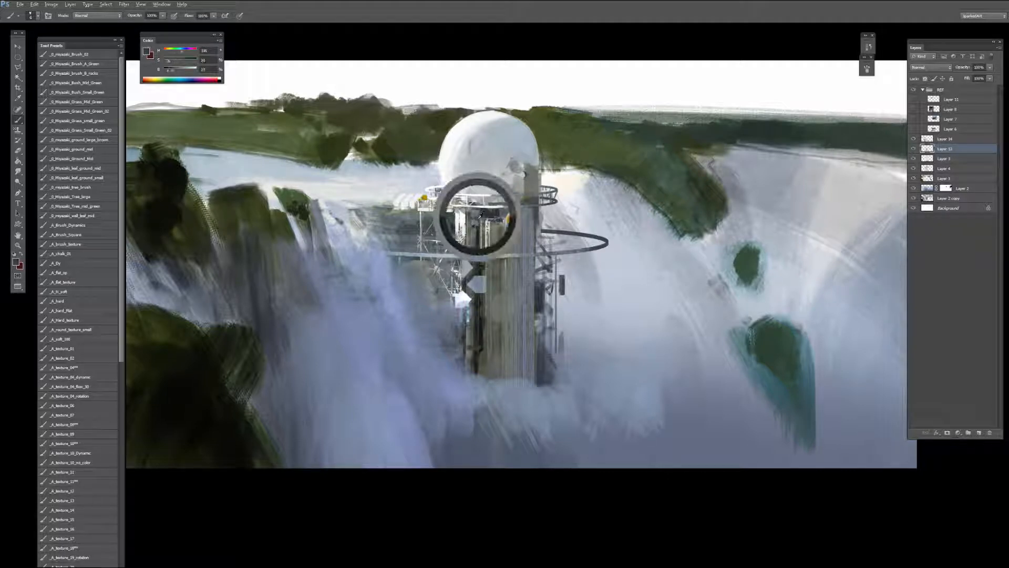
{"action": "left_click", "coordinate": [479, 227], "text": "alt"}
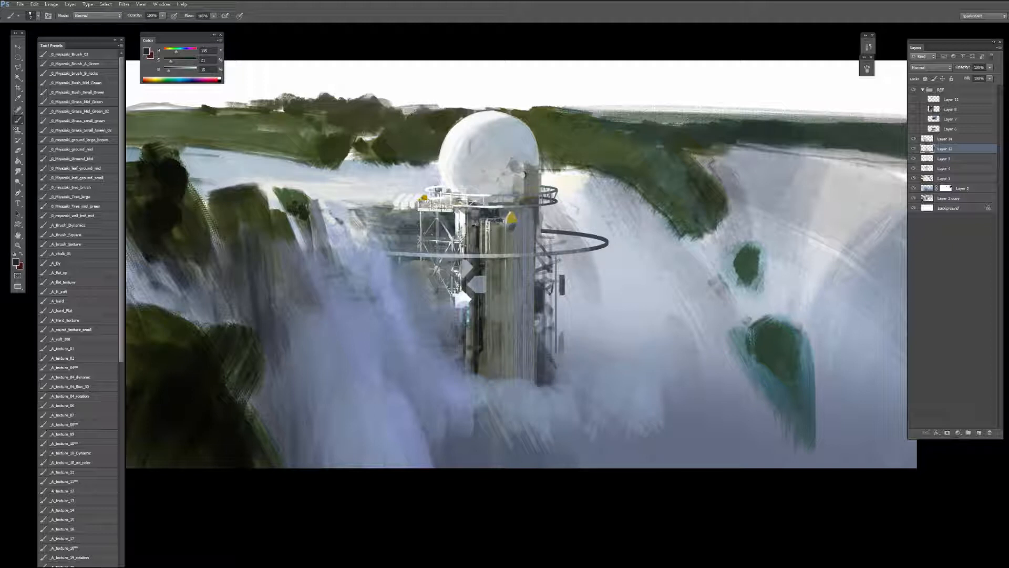
{"action": "left_click", "coordinate": [473, 224], "text": "alt"}
{"action": "left_click", "coordinate": [475, 217], "text": "alt"}
{"action": "left_click", "coordinate": [479, 210], "text": "alt"}
{"action": "left_click", "coordinate": [480, 209], "text": "alt"}
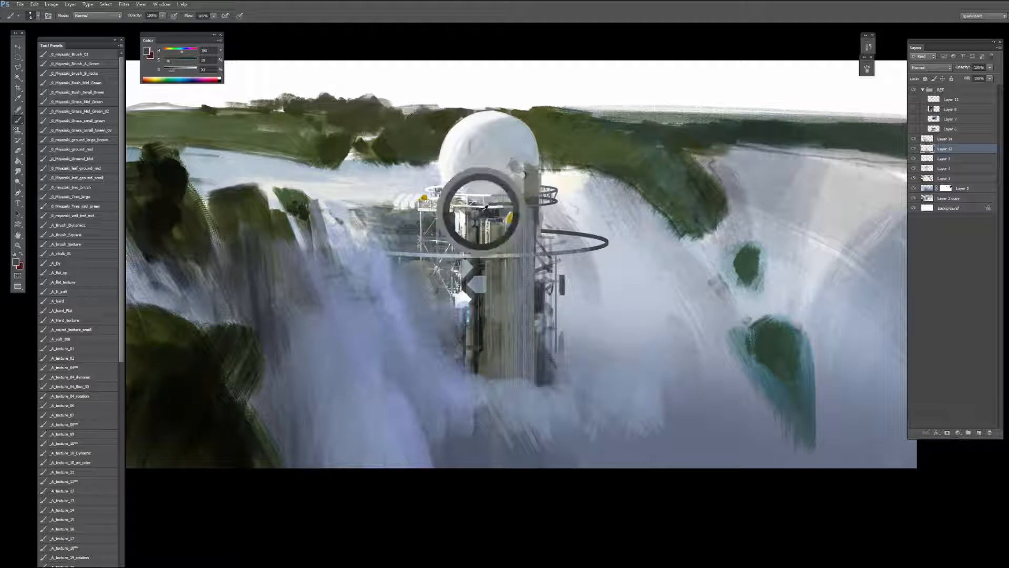
{"action": "left_click", "coordinate": [480, 213], "text": "alt"}
Step: Add mid-grey details to the tower wall just below the platform with a slightly larger brush
{"action": "key", "text": "bracketright"}
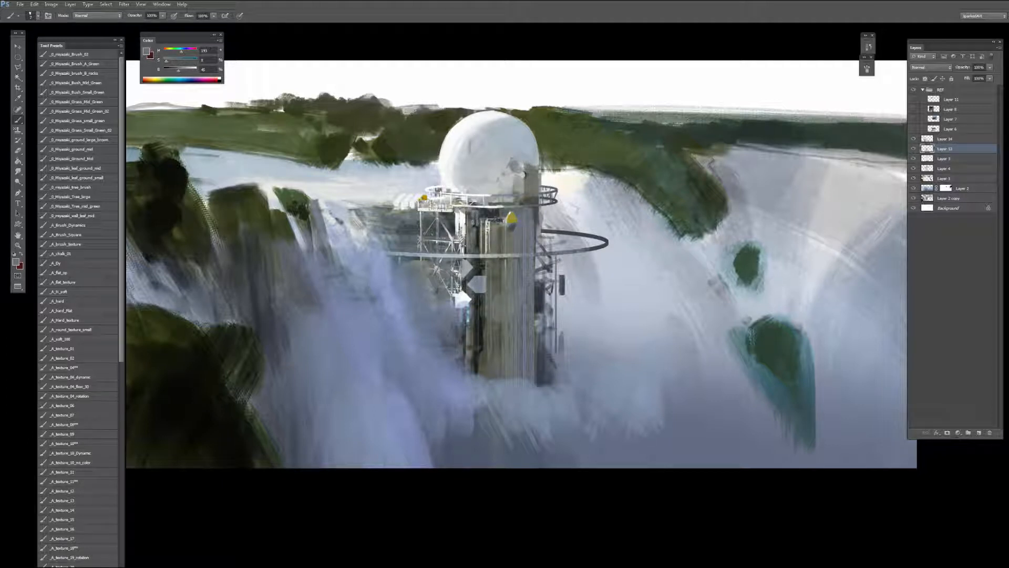
{"action": "left_click", "coordinate": [476, 230], "text": "alt"}
{"action": "left_click", "coordinate": [478, 207], "text": "alt"}
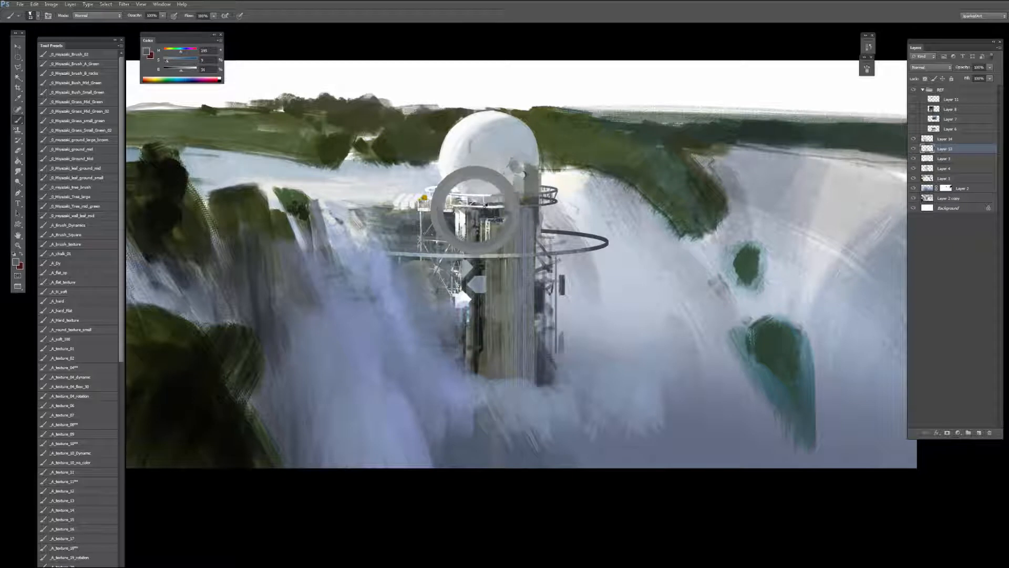
{"action": "left_click", "coordinate": [512, 225]}
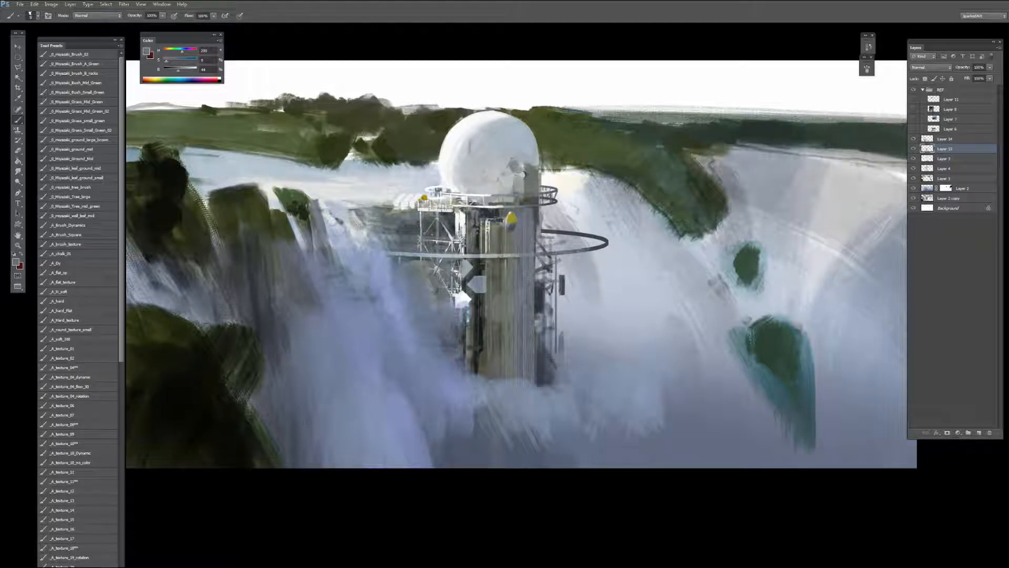
Step: Paint a thin off-white highlight on the column between the lattice and the tower, below the platform
{"action": "left_click", "coordinate": [469, 215], "text": "alt"}
{"action": "key", "text": "bracketleft"}
{"action": "key", "text": "bracketleft"}
{"action": "key", "text": "bracketleft"}
{"action": "key", "text": "bracketleft"}
{"action": "left_click", "coordinate": [463, 214], "text": "alt"}
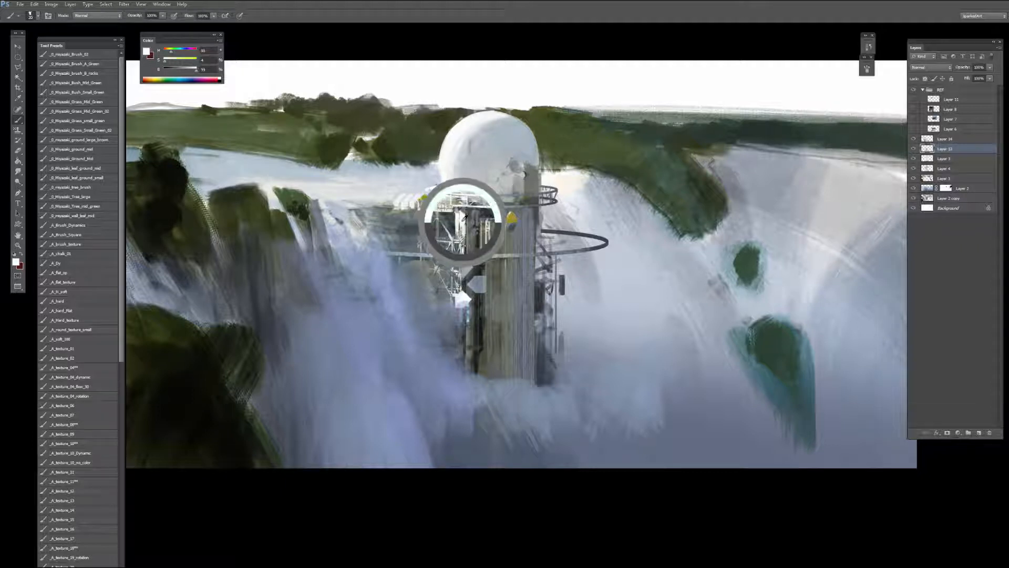
{"action": "left_click_drag", "start_coordinate": [458, 226], "coordinate": [459, 234]}
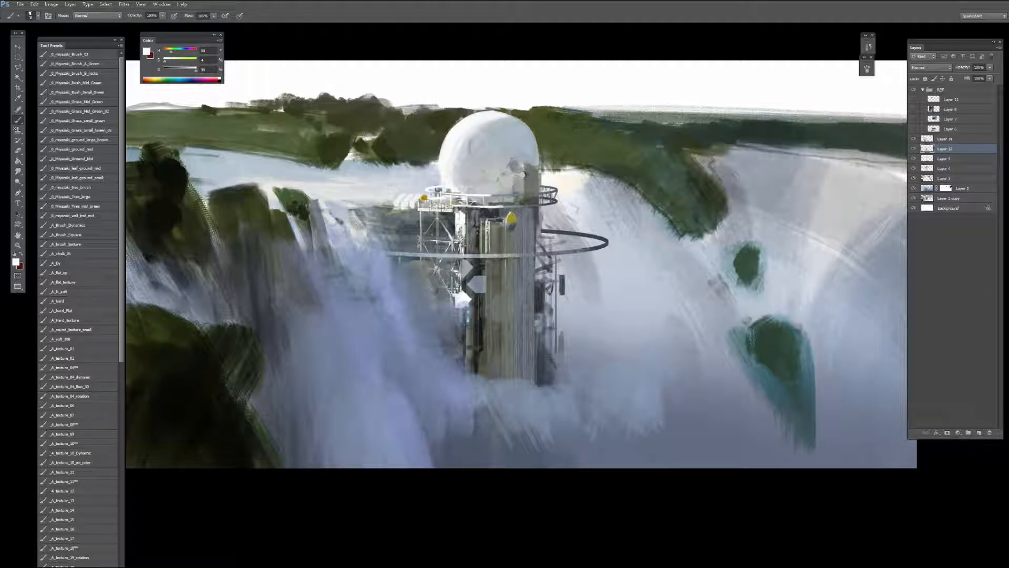
Step: Add fine struts to the outer edge of the lattice frame with sampled light and grey-blue tones
{"action": "left_click", "coordinate": [450, 234], "text": "alt"}
{"action": "left_click", "coordinate": [421, 231], "text": "alt"}
{"action": "mouse_move", "coordinate": [422, 231]}
{"action": "left_mouse_down", "text": "alt"}
{"action": "mouse_move", "coordinate": [467, 223]}
{"action": "mouse_move", "coordinate": [423, 238]}
{"action": "mouse_move", "coordinate": [416, 226]}
{"action": "left_mouse_up", "text": "alt"}
{"action": "left_click", "coordinate": [420, 217], "text": "alt"}
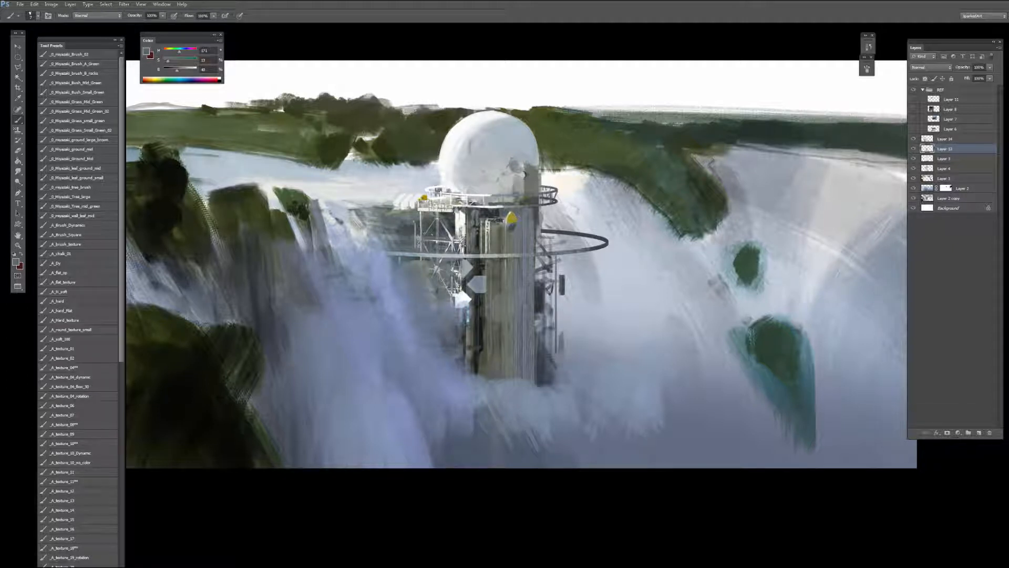
{"action": "left_click", "coordinate": [421, 235], "text": "alt"}
{"action": "left_click_drag", "start_coordinate": [421, 231], "coordinate": [420, 231], "text": "alt"}
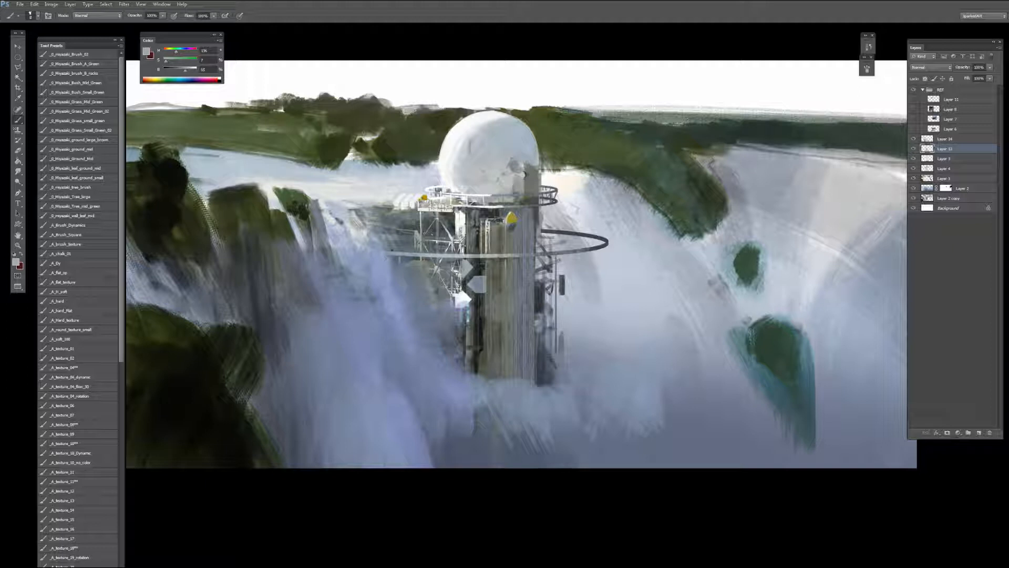
Step: Trim the yellow marking on the upper tower into a more angular shape with sampled colours
{"action": "left_click", "coordinate": [415, 255], "text": "alt"}
{"action": "left_click", "coordinate": [387, 270], "text": "alt"}
{"action": "left_click", "coordinate": [509, 217], "text": "alt"}
{"action": "left_click_drag", "start_coordinate": [474, 313], "coordinate": [390, 288], "text": "alt"}
{"action": "left_click_drag", "start_coordinate": [522, 179], "coordinate": [492, 227]}
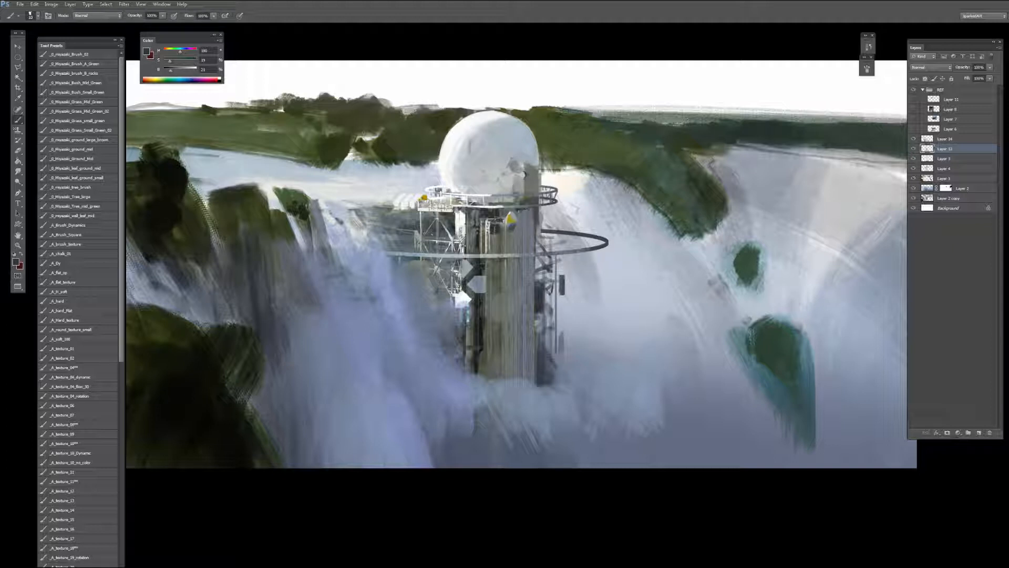
Step: Refine the tower wall just below the platform, beside the yellow marking, with sampled dark and mid-grey tones
{"action": "left_click", "coordinate": [535, 209], "text": "alt"}
{"action": "left_click", "coordinate": [520, 210], "text": "alt"}
{"action": "left_click", "coordinate": [563, 214], "text": "alt"}
{"action": "left_click_drag", "start_coordinate": [532, 169], "coordinate": [535, 208]}
{"action": "left_click", "coordinate": [535, 209], "text": "alt"}
{"action": "left_click", "coordinate": [531, 212], "text": "alt"}
{"action": "left_click", "coordinate": [536, 219], "text": "alt"}
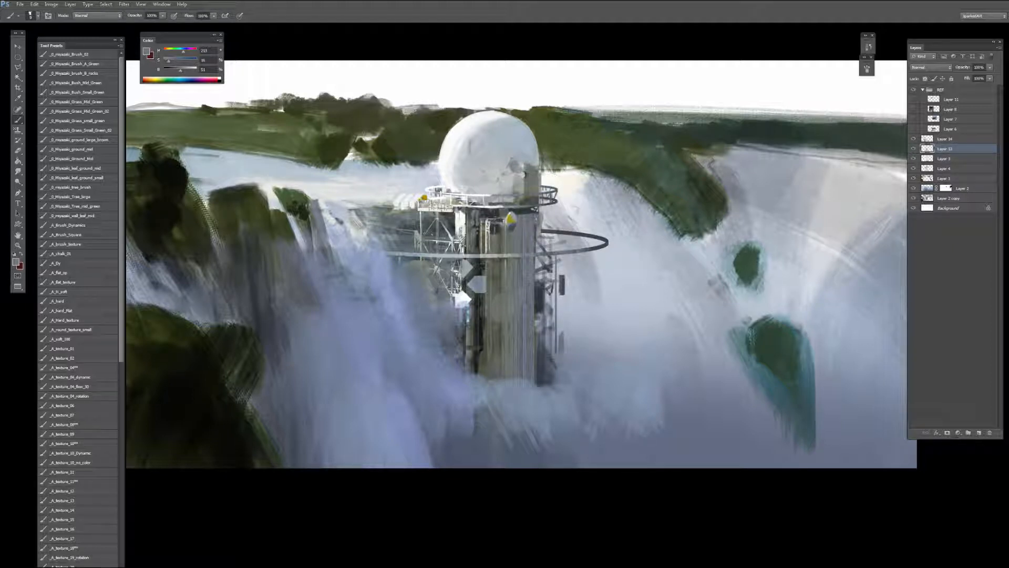
{"action": "left_click", "coordinate": [536, 233], "text": "alt"}
{"action": "left_click", "coordinate": [523, 234], "text": "alt"}
Step: Add a new layer in Lighten mode above the painting layers and mix a muted blue sampled from the waterfall mist
{"action": "left_click", "coordinate": [951, 169]}
{"action": "left_click", "coordinate": [951, 149]}
{"action": "left_click", "coordinate": [952, 140]}
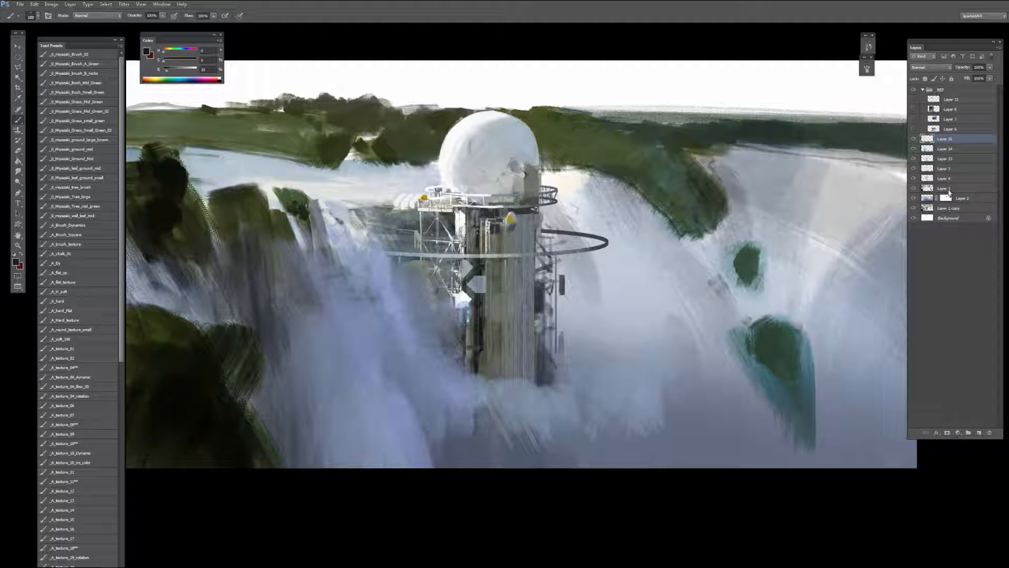
{"action": "left_click", "coordinate": [938, 68]}
{"action": "left_click", "coordinate": [916, 132]}
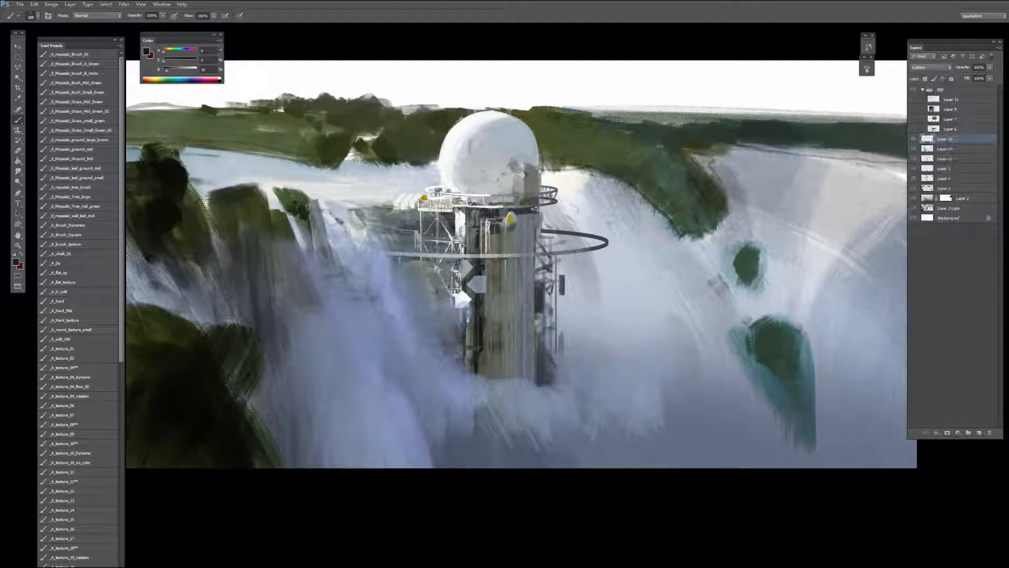
{"action": "left_click", "coordinate": [403, 324], "text": "alt"}
{"action": "left_click_drag", "start_coordinate": [187, 70], "coordinate": [182, 70]}
{"action": "left_click", "coordinate": [175, 60]}
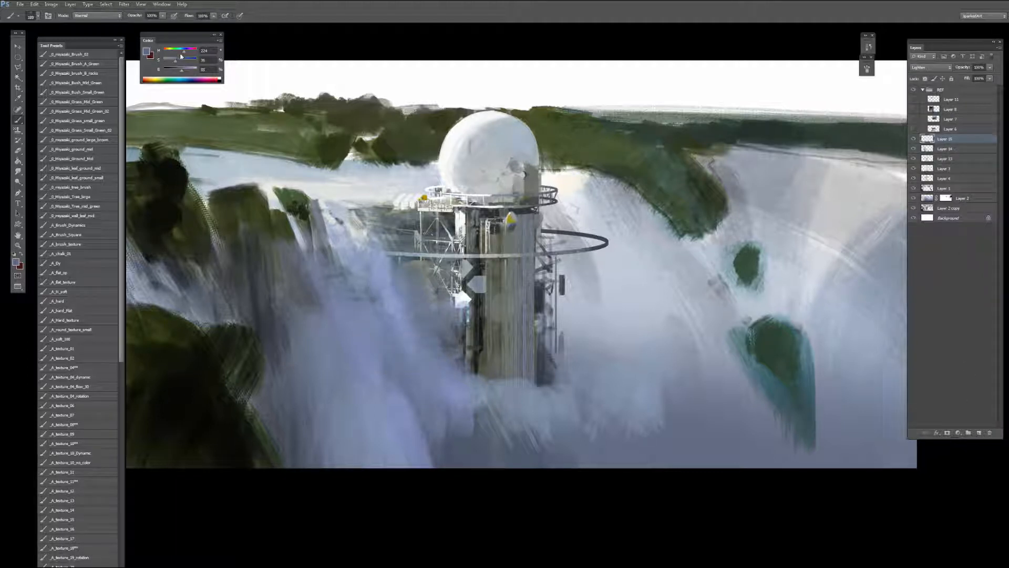
{"action": "left_click_drag", "start_coordinate": [462, 339], "coordinate": [482, 347]}
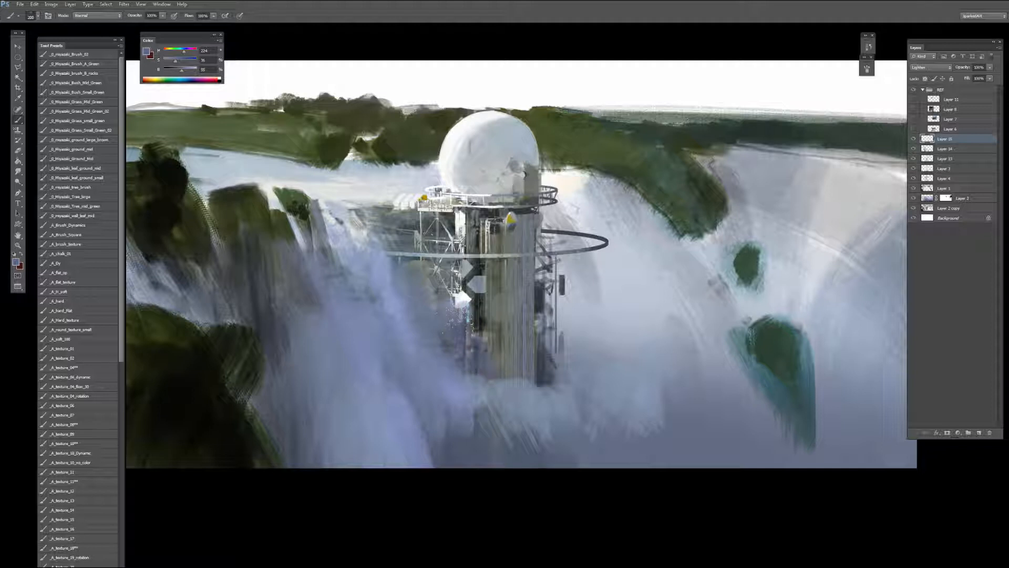
{"action": "key", "text": "bracketright"}
{"action": "key", "text": "bracketright"}
{"action": "key", "text": "bracketright"}
{"action": "key", "text": "bracketright"}
{"action": "key", "text": "bracketright"}
{"action": "key", "text": "ctrl+z"}
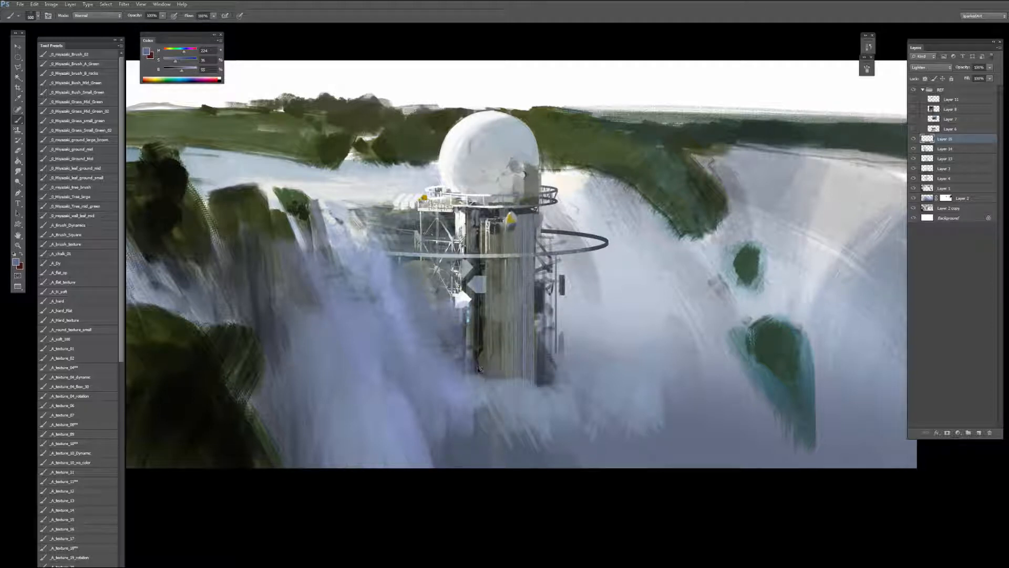
{"action": "left_click_drag", "start_coordinate": [468, 329], "coordinate": [468, 297]}
{"action": "key", "text": "ctrl+z"}
{"action": "left_click_drag", "start_coordinate": [475, 360], "coordinate": [468, 297]}
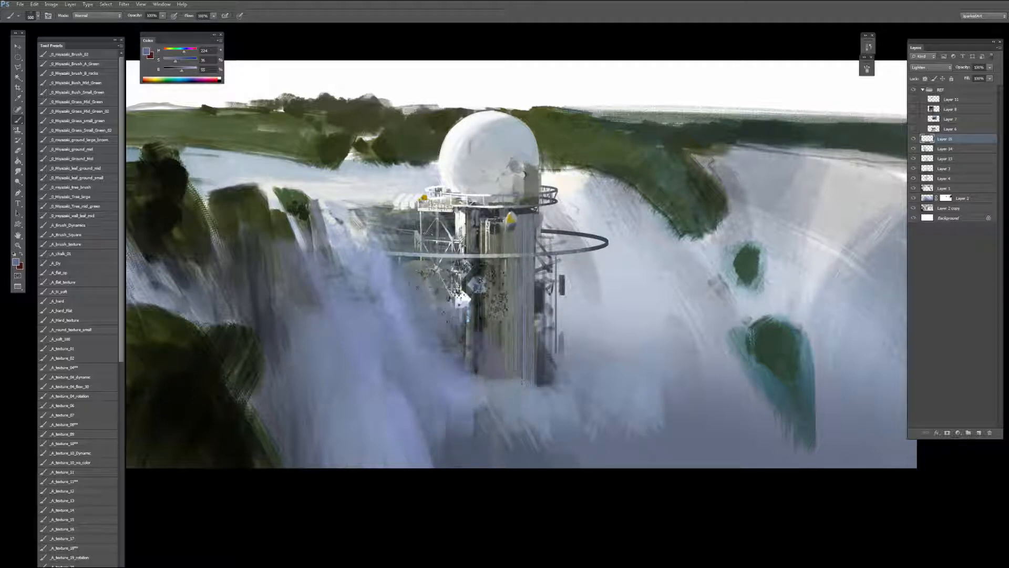
{"action": "key", "text": "ctrl+z"}
{"action": "left_click_drag", "start_coordinate": [488, 359], "coordinate": [470, 289]}
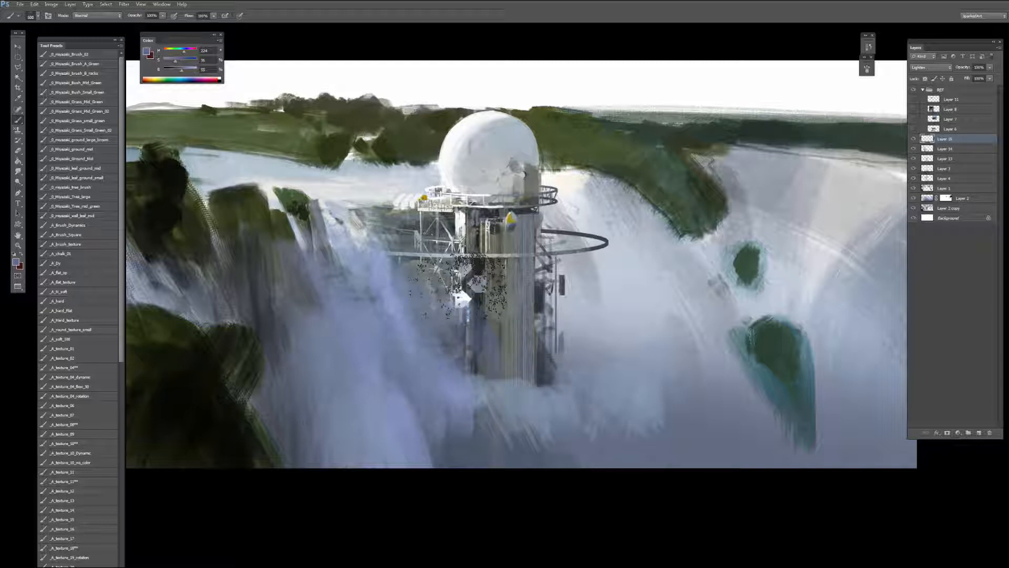
{"action": "key", "text": "ctrl+z"}
Step: Paint a light veil of grey-blue mist over the tower's base with a colour sampled there
{"action": "left_click", "coordinate": [483, 369], "text": "alt"}
{"action": "key", "text": "ctrl+z"}
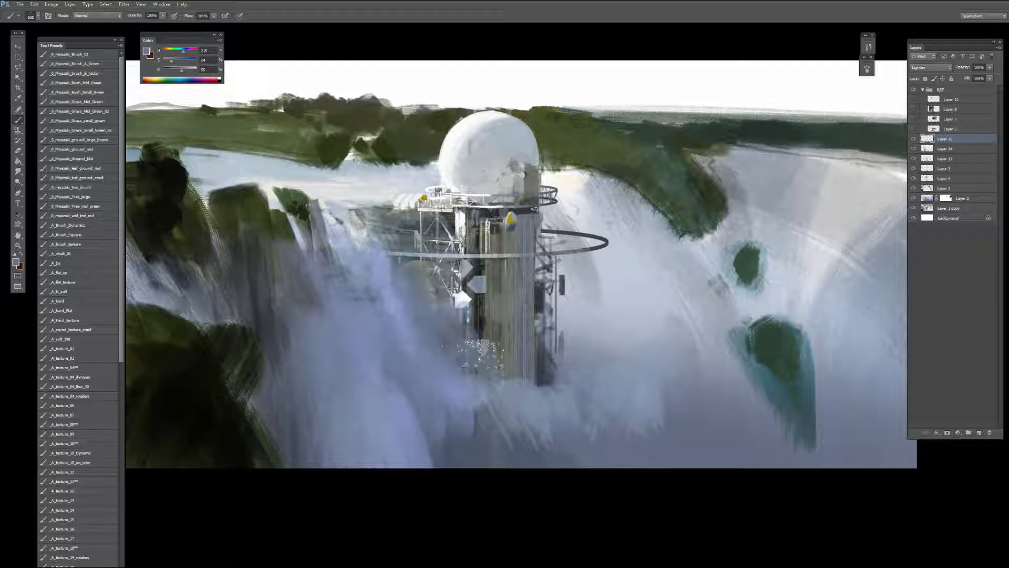
{"action": "key", "text": "r"}
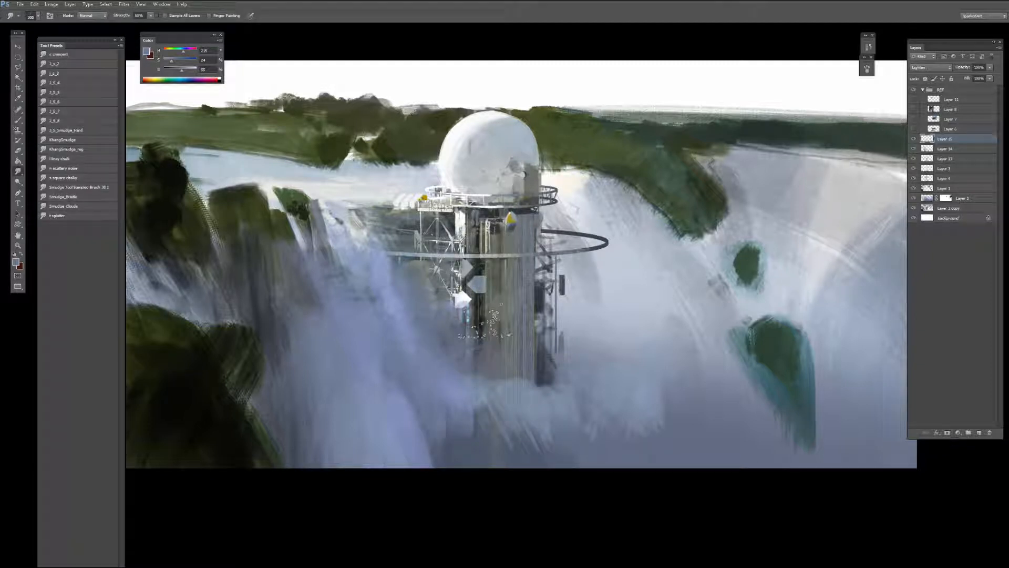
{"action": "key", "text": "b"}
{"action": "key", "text": "bracketright"}
{"action": "left_click_drag", "start_coordinate": [470, 358], "coordinate": [490, 393]}
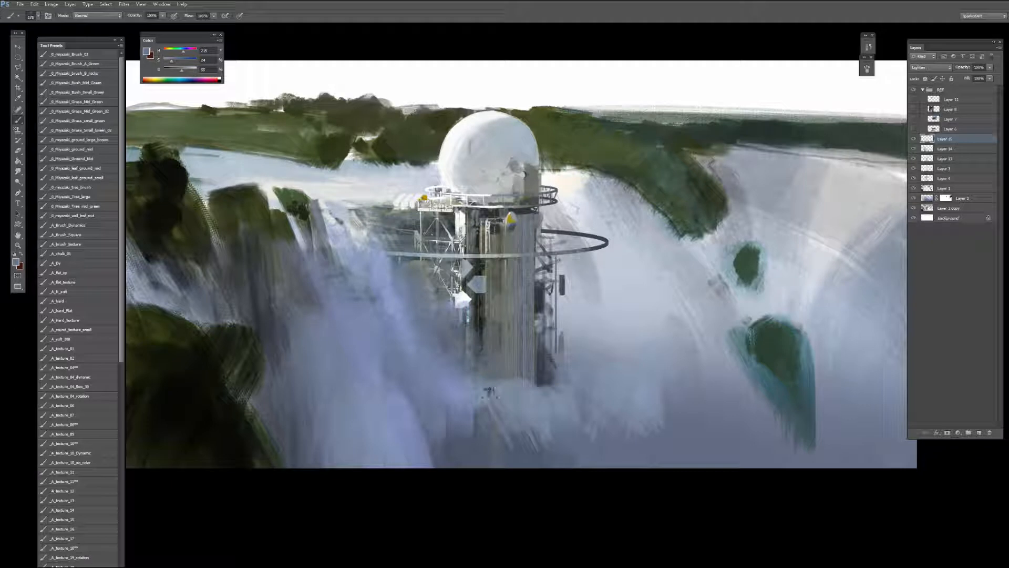
{"action": "mouse_move", "coordinate": [532, 361]}
{"action": "left_mouse_down"}
{"action": "mouse_move", "coordinate": [548, 399]}
{"action": "mouse_move", "coordinate": [542, 463]}
{"action": "left_mouse_up"}
{"action": "left_click", "coordinate": [513, 406], "text": "alt"}
{"action": "key", "text": "bracketright"}
{"action": "key", "text": "bracketright"}
{"action": "key", "text": "bracketright"}
{"action": "key", "text": "bracketright"}
{"action": "left_click_drag", "start_coordinate": [476, 439], "coordinate": [531, 542]}
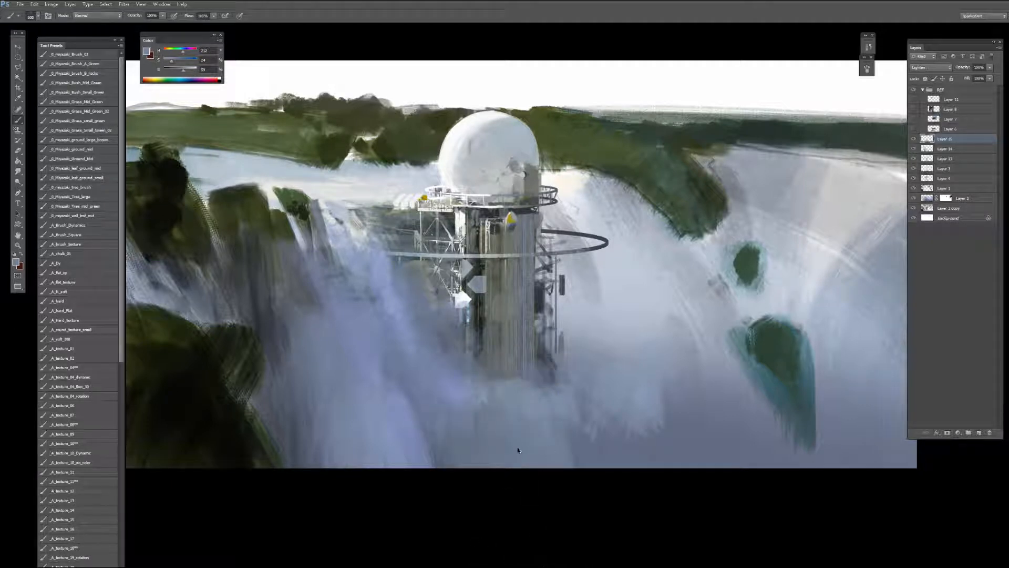
{"action": "key", "text": "ctrl+alt+z"}
{"action": "key", "text": "ctrl+alt+z"}
Step: Soften the falling water beside the tower's base with a smaller brush and sampled blue mist tones
{"action": "key", "text": "bracketleft"}
{"action": "key", "text": "bracketleft"}
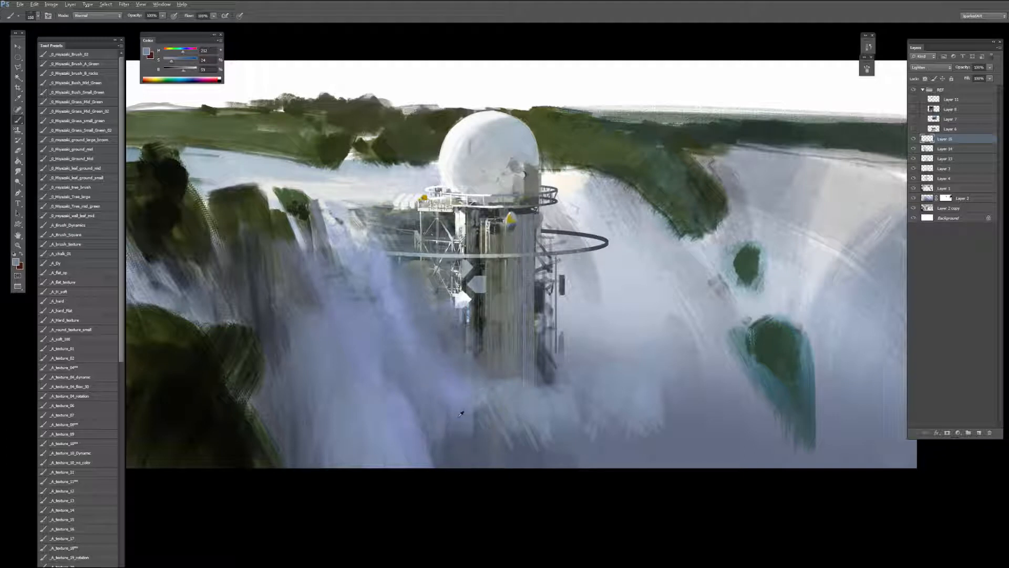
{"action": "left_click", "coordinate": [461, 414], "text": "alt"}
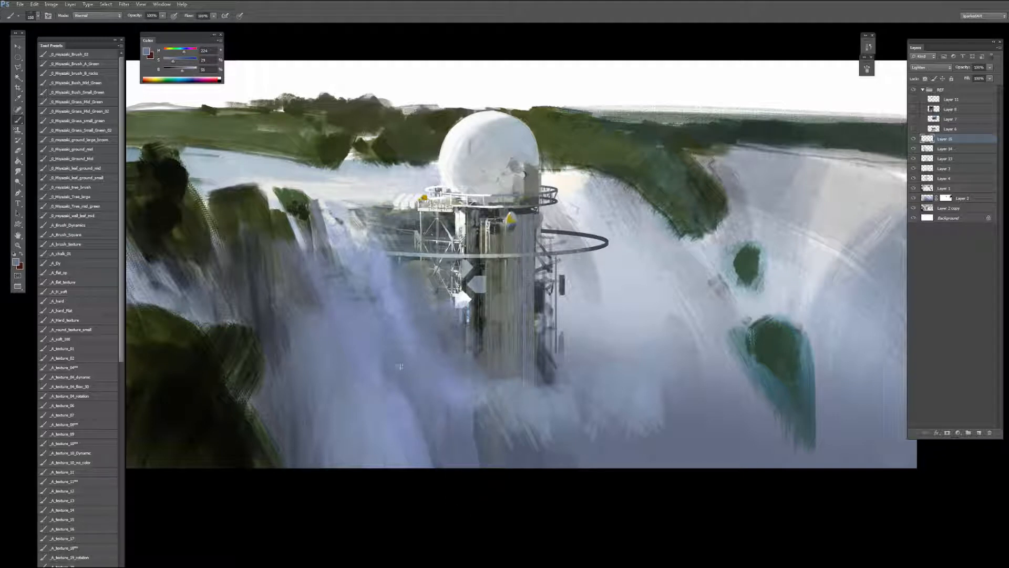
{"action": "left_click", "coordinate": [385, 408], "text": "alt"}
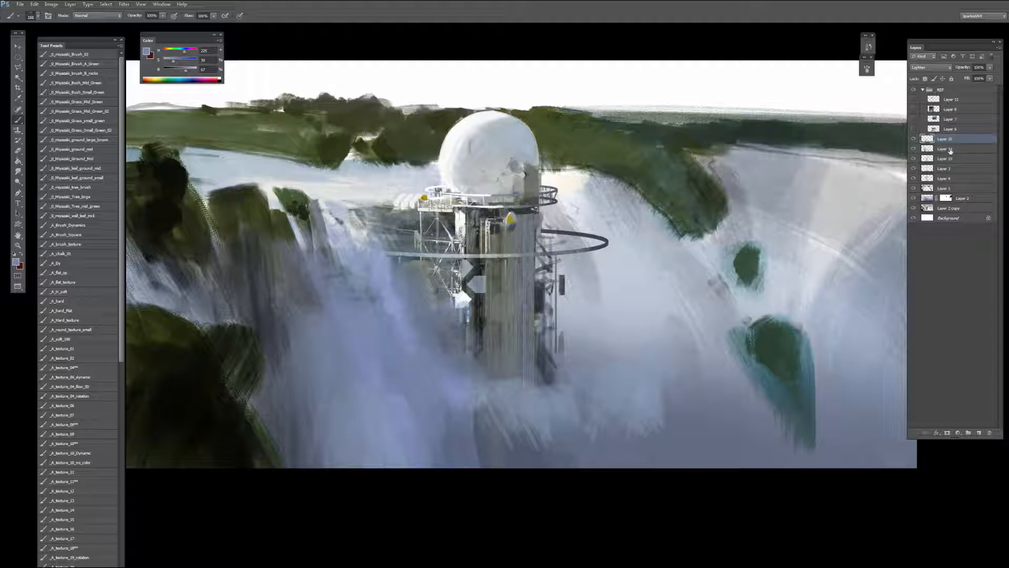
Step: Add a new Normal-mode layer on top and touch up the wall around the yellow marking with a smaller brush and sampled greys
{"action": "left_click", "coordinate": [979, 432]}
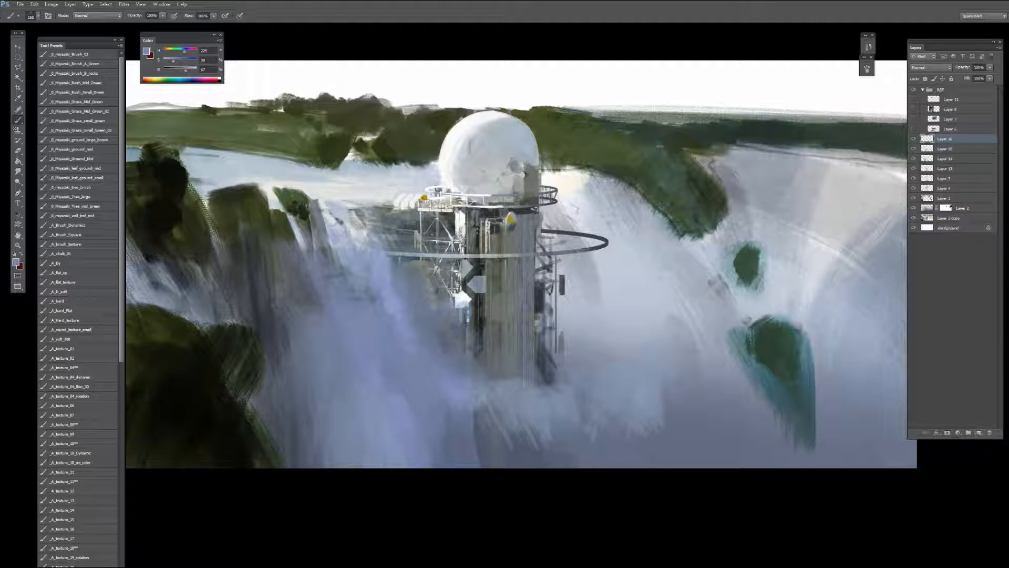
{"action": "key", "text": "bracketleft"}
{"action": "key", "text": "bracketleft"}
{"action": "left_click", "coordinate": [508, 221], "text": "alt"}
{"action": "left_click_drag", "start_coordinate": [499, 239], "coordinate": [478, 282]}
{"action": "left_click", "coordinate": [511, 223], "text": "alt"}
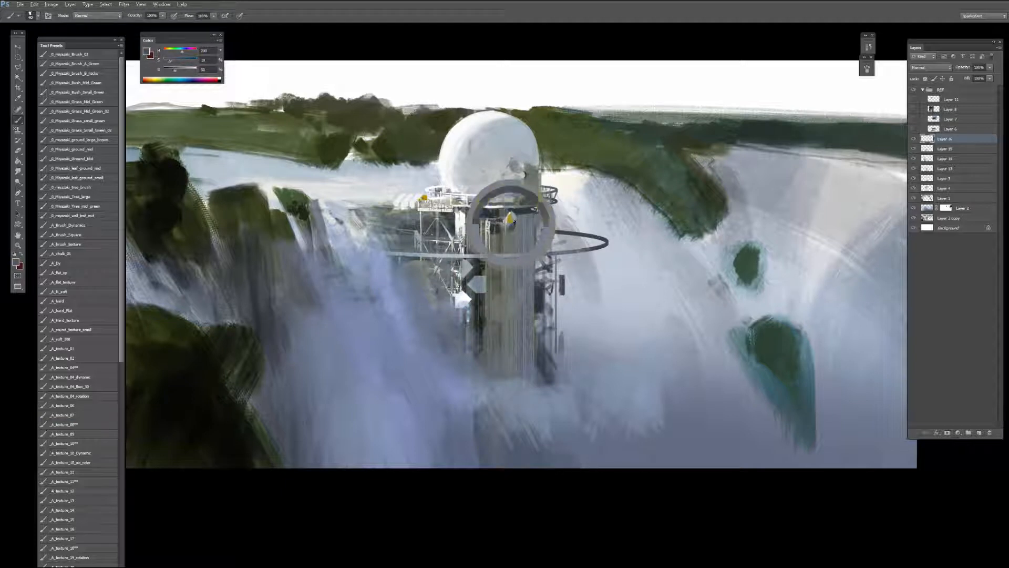
{"action": "key", "text": "bracketleft"}
{"action": "key", "text": "bracketleft"}
{"action": "key", "text": "bracketleft"}
{"action": "left_click", "coordinate": [514, 225], "text": "alt"}
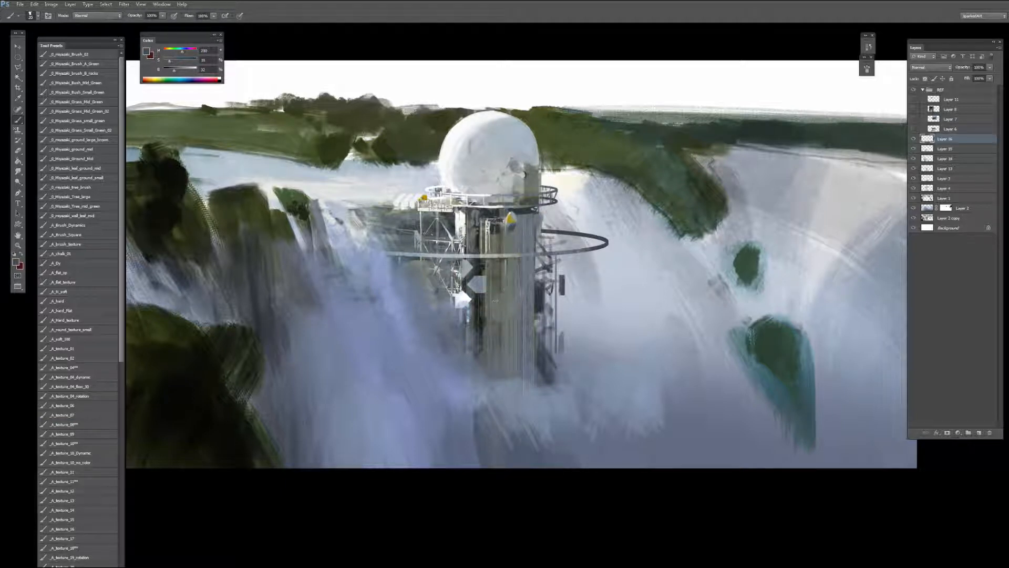
Step: Paint a darker olive-grey patch on the tower wall below the large ring
{"action": "left_click_drag", "start_coordinate": [497, 290], "coordinate": [481, 298]}
{"action": "left_click", "coordinate": [499, 303], "text": "alt"}
{"action": "left_click", "coordinate": [502, 303]}
{"action": "left_click", "coordinate": [476, 291], "text": "alt"}
{"action": "left_click", "coordinate": [477, 290], "text": "alt"}
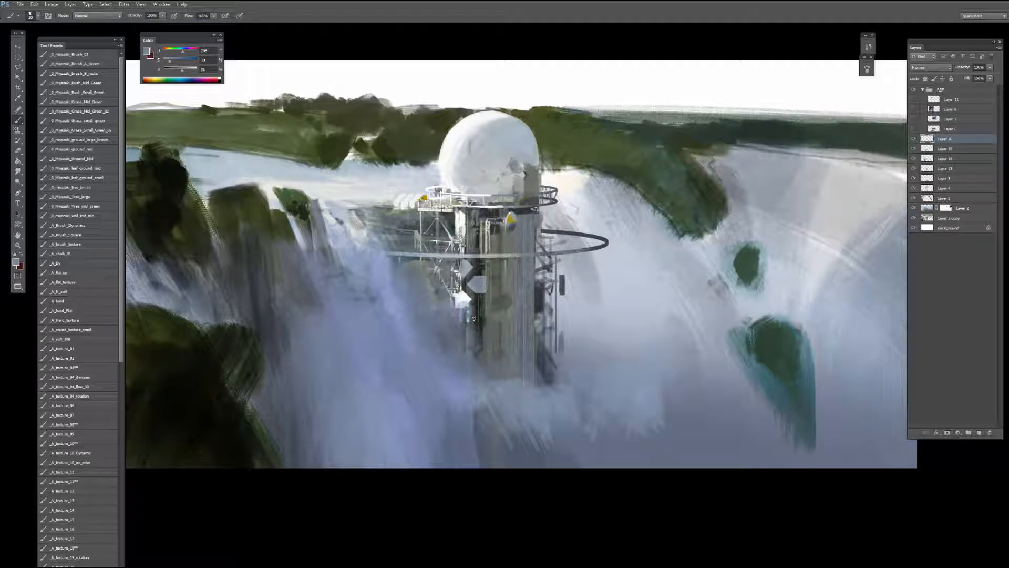
Step: Paint light grey panels down the dark recess along the tower's lower shaft with sampled tones
{"action": "mouse_move", "coordinate": [473, 323]}
{"action": "left_mouse_down"}
{"action": "mouse_move", "coordinate": [488, 315]}
{"action": "mouse_move", "coordinate": [483, 345]}
{"action": "mouse_move", "coordinate": [459, 343]}
{"action": "mouse_move", "coordinate": [464, 333]}
{"action": "mouse_move", "coordinate": [475, 339]}
{"action": "mouse_move", "coordinate": [461, 353]}
{"action": "left_mouse_up"}
{"action": "left_click", "coordinate": [462, 295], "text": "alt"}
{"action": "key", "text": "ctrl+minus"}
{"action": "key", "text": "ctrl+plus"}
{"action": "left_click", "coordinate": [484, 330], "text": "alt"}
{"action": "left_click", "coordinate": [476, 368], "text": "alt"}
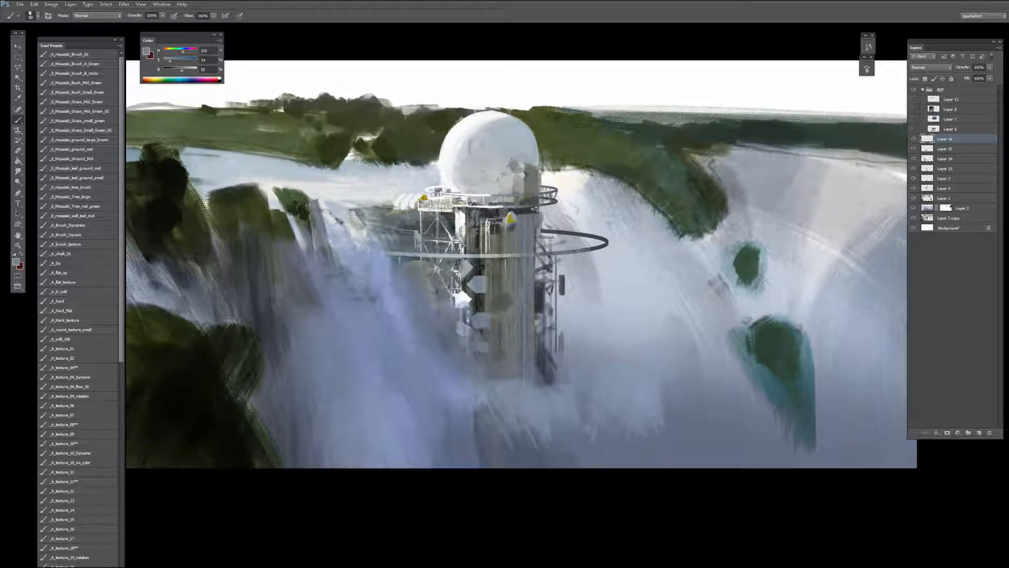
Step: Trim the new recess panels with the eraser and refine their edges with a sampled grey
{"action": "key", "text": "e"}
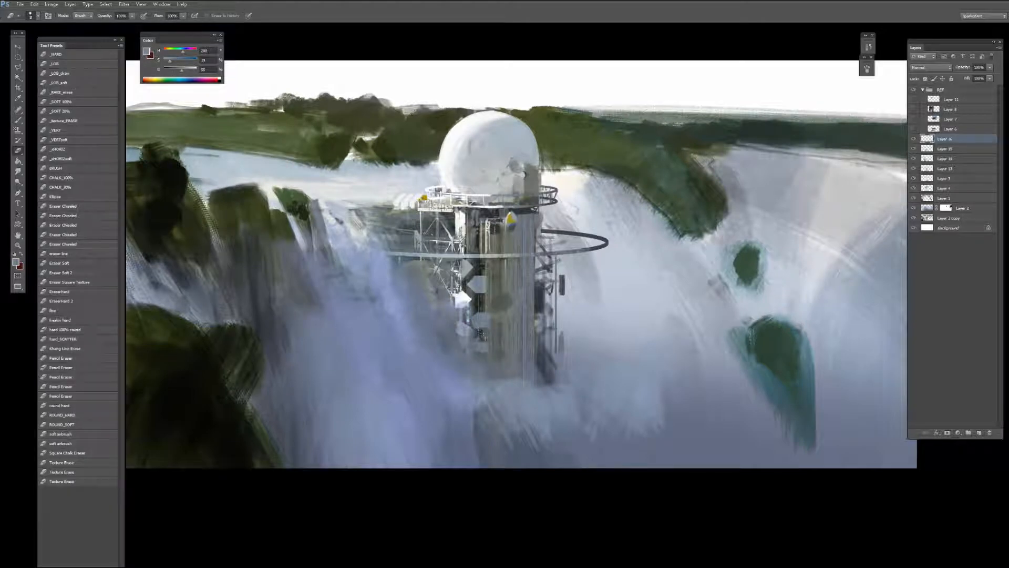
{"action": "key", "text": "b"}
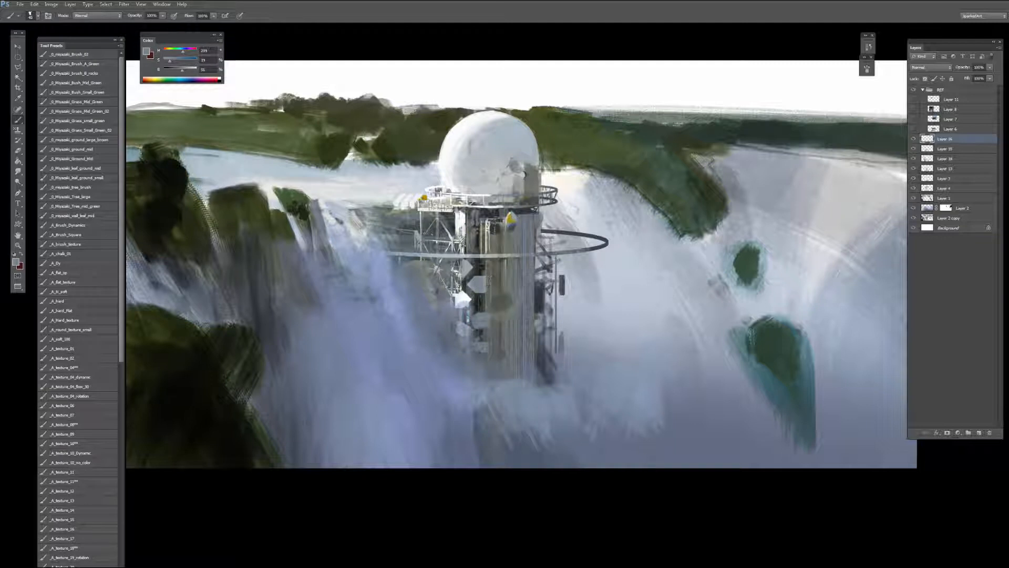
{"action": "left_click", "coordinate": [488, 284]}
{"action": "left_click", "coordinate": [486, 286], "text": "alt"}
{"action": "left_click_drag", "start_coordinate": [486, 287], "coordinate": [496, 314]}
Step: Retouch the dome's shading with white and light grey tones sampled from its surface
{"action": "left_click", "coordinate": [456, 185], "text": "alt"}
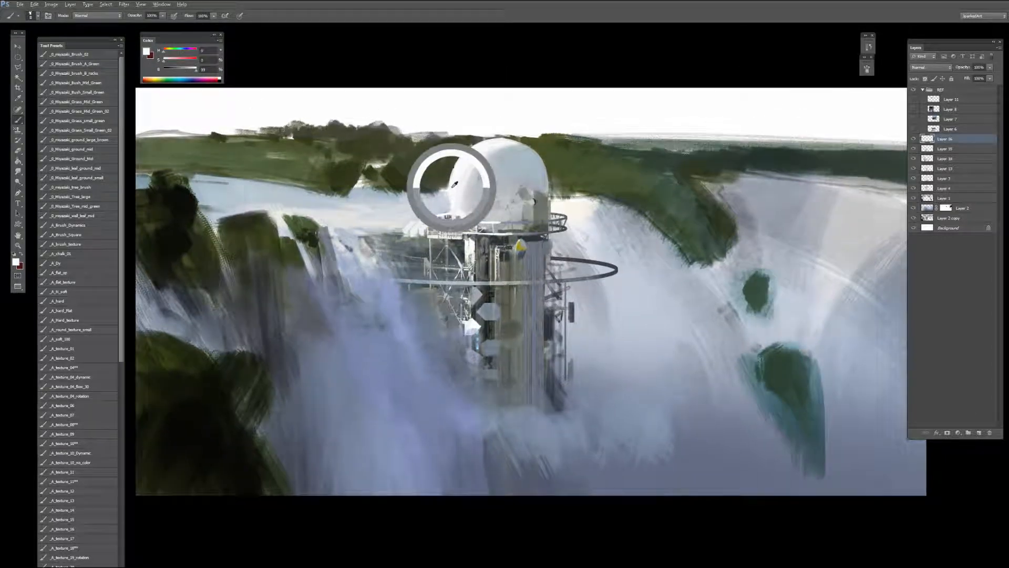
{"action": "left_click", "coordinate": [537, 157], "text": "alt"}
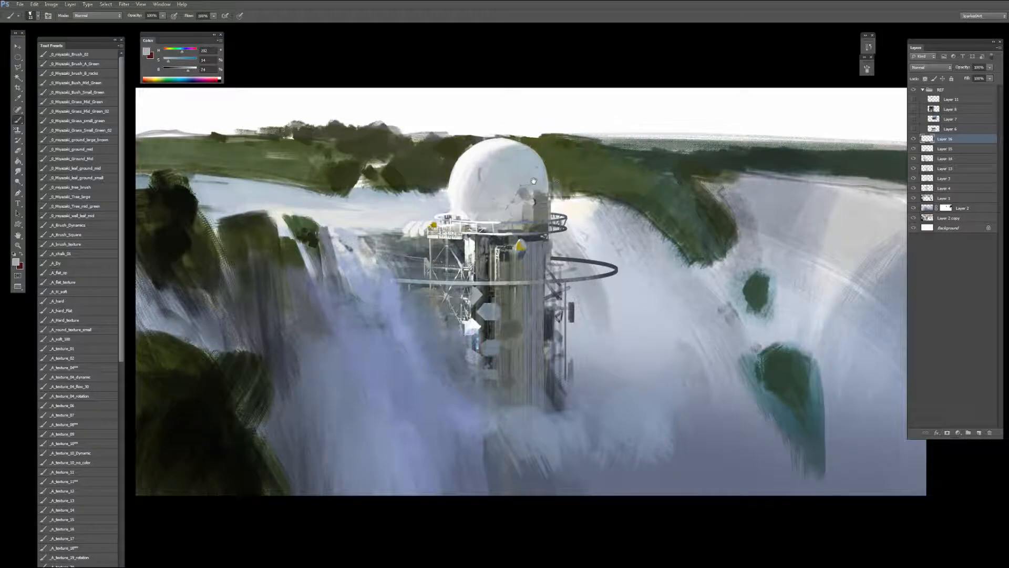
{"action": "left_click_drag", "start_coordinate": [532, 181], "coordinate": [505, 194]}
{"action": "left_click", "coordinate": [496, 199], "text": "alt"}
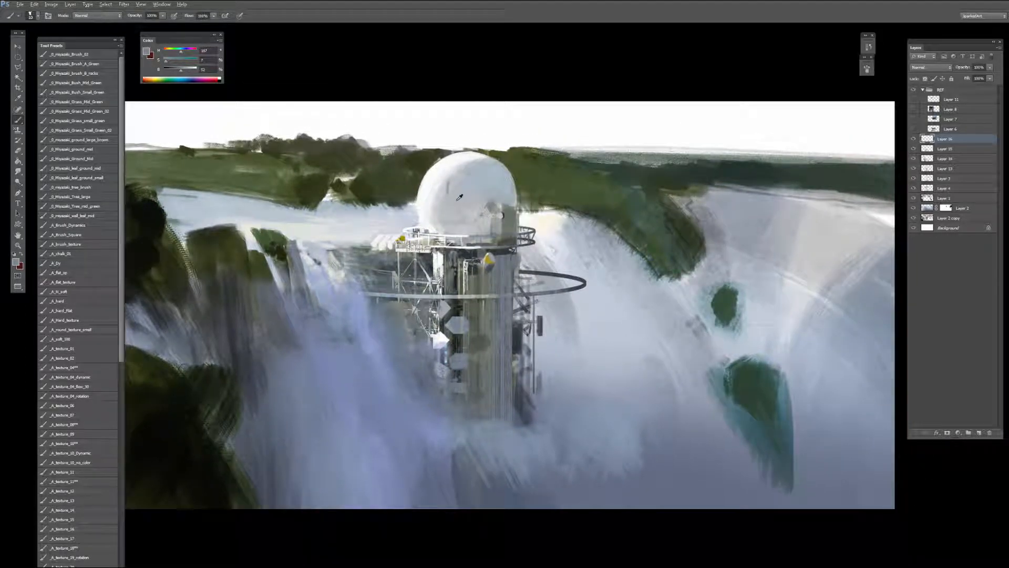
{"action": "left_click", "coordinate": [429, 195], "text": "alt"}
{"action": "key", "text": "bracketright"}
Step: Refine the platform edge and the column beside the lattice with sampled grey tones
{"action": "left_click_drag", "start_coordinate": [504, 235], "coordinate": [406, 220], "text": "alt"}
{"action": "mouse_move", "coordinate": [429, 263]}
{"action": "left_mouse_down", "text": "alt"}
{"action": "mouse_move", "coordinate": [442, 255]}
{"action": "mouse_move", "coordinate": [453, 265]}
{"action": "mouse_move", "coordinate": [430, 258]}
{"action": "left_mouse_up", "text": "alt"}
{"action": "left_click_drag", "start_coordinate": [438, 232], "coordinate": [460, 202], "text": "alt"}
{"action": "left_click_drag", "start_coordinate": [383, 330], "coordinate": [383, 330], "text": "alt"}
{"action": "left_click", "coordinate": [426, 265], "text": "alt"}
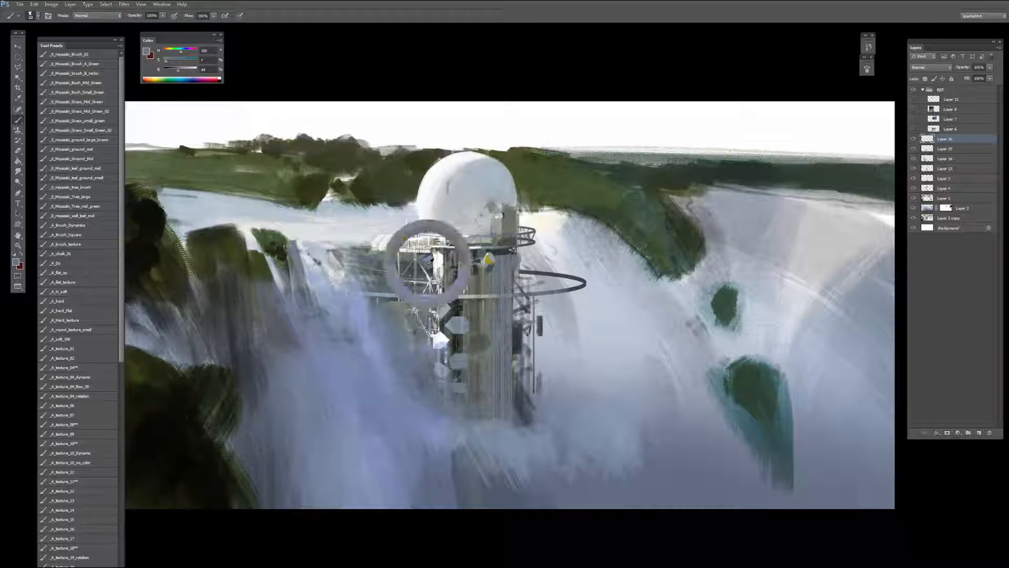
{"action": "left_click_drag", "start_coordinate": [386, 235], "coordinate": [462, 276], "text": "alt"}
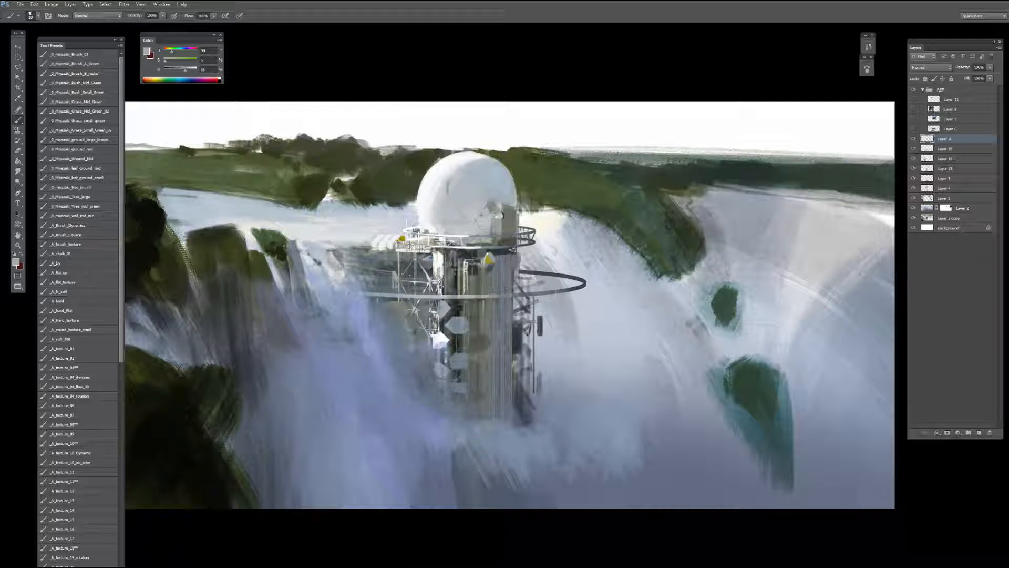
Step: Lasso a thin strip extending outward from the platform over the river, paint inside it with sampled off-white, and deselect
{"action": "key", "text": "l"}
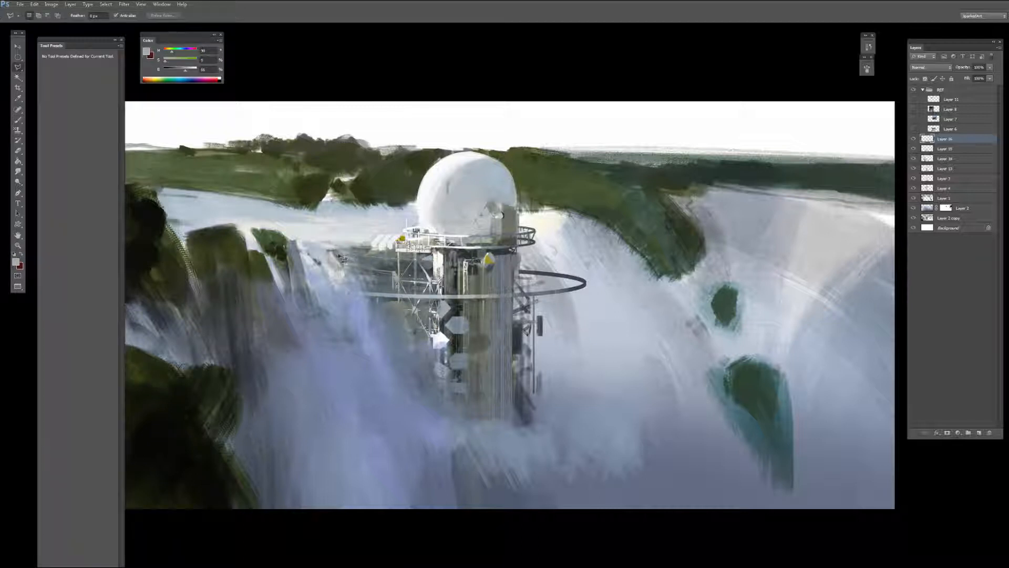
{"action": "left_click", "coordinate": [312, 251]}
{"action": "double_click", "coordinate": [435, 256]}
{"action": "key", "text": "b"}
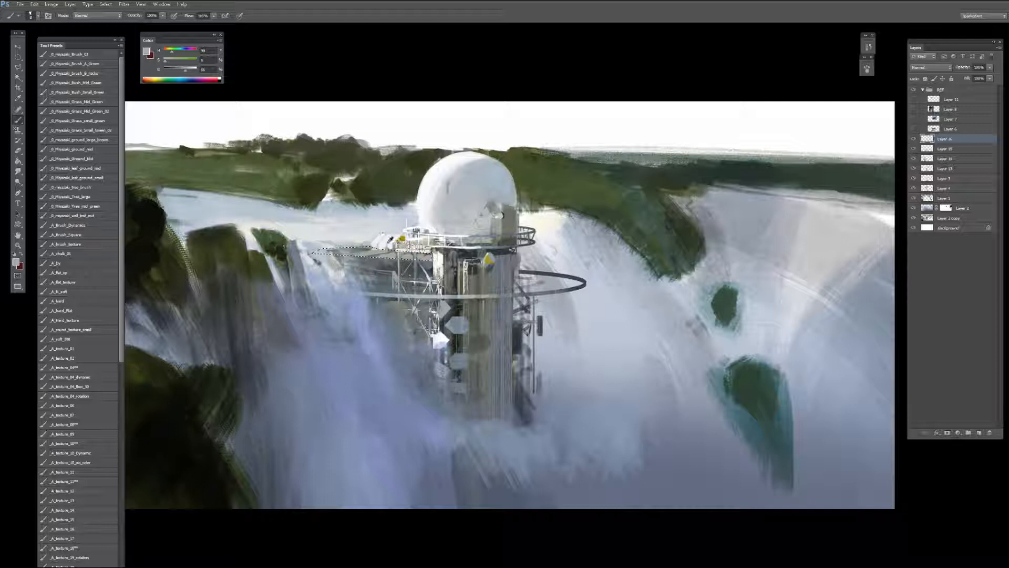
{"action": "left_click", "coordinate": [386, 234], "text": "alt"}
{"action": "left_click", "coordinate": [387, 234], "text": "alt"}
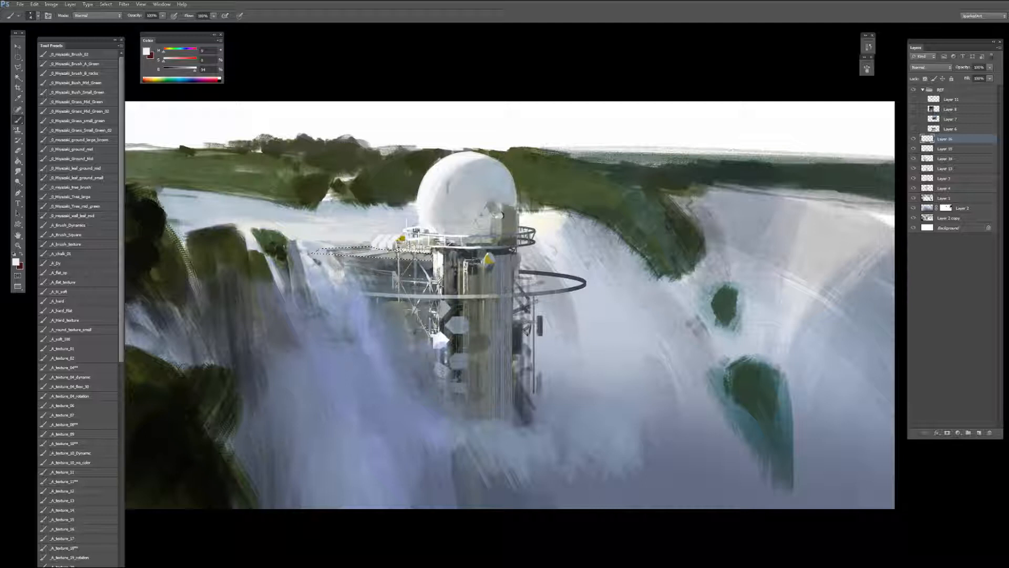
{"action": "key", "text": "ctrl+d"}
Step: Refine the horizontal structure and water edge beside the lattice frame with sampled light and grey tones
{"action": "left_click", "coordinate": [373, 260], "text": "alt"}
{"action": "left_click", "coordinate": [371, 257], "text": "alt"}
{"action": "left_click", "coordinate": [374, 255], "text": "alt"}
{"action": "left_click", "coordinate": [380, 248], "text": "alt"}
{"action": "left_click", "coordinate": [389, 255], "text": "alt"}
{"action": "left_click", "coordinate": [392, 245], "text": "alt"}
{"action": "left_click", "coordinate": [316, 257], "text": "alt"}
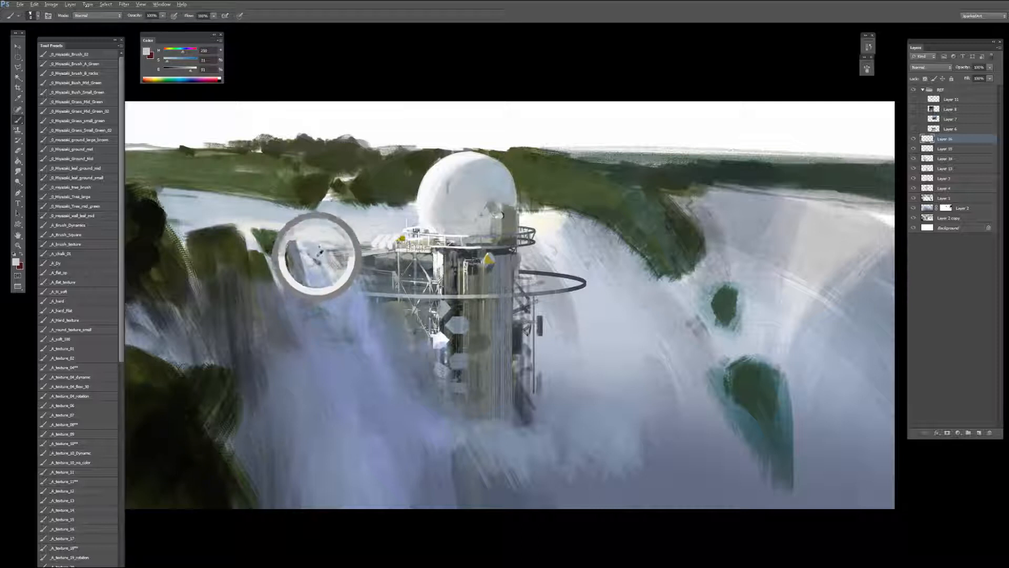
Step: Paint dark green rock streaks beneath the small bush at the waterfall's lip, varying the brush size
{"action": "left_click", "coordinate": [286, 251], "text": "alt"}
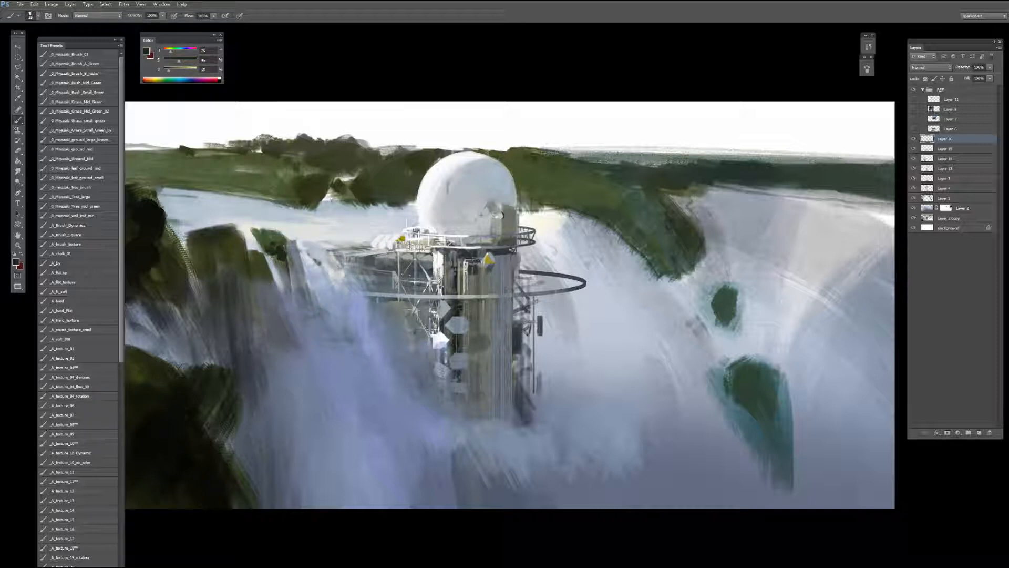
{"action": "mouse_move", "coordinate": [280, 261]}
{"action": "left_mouse_down"}
{"action": "mouse_move", "coordinate": [289, 288]}
{"action": "mouse_move", "coordinate": [275, 257]}
{"action": "mouse_move", "coordinate": [293, 315]}
{"action": "mouse_move", "coordinate": [292, 252]}
{"action": "mouse_move", "coordinate": [305, 277]}
{"action": "left_mouse_up"}
{"action": "key", "text": "bracketleft"}
{"action": "key", "text": "bracketleft"}
{"action": "key", "text": "bracketleft"}
{"action": "key", "text": "bracketright"}
{"action": "key", "text": "bracketleft"}
{"action": "key", "text": "bracketleft"}
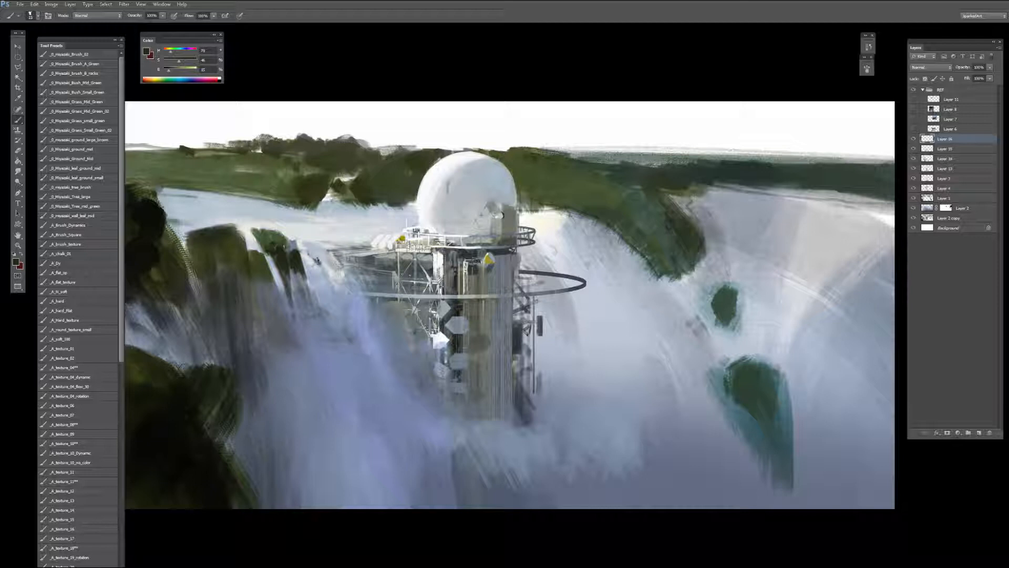
Step: Paint a small dark green outcrop on the waterfall's lip between the bush and the tower
{"action": "left_click", "coordinate": [316, 258]}
{"action": "left_click_drag", "start_coordinate": [316, 258], "coordinate": [313, 254]}
{"action": "left_click", "coordinate": [278, 232], "text": "alt"}
{"action": "left_click", "coordinate": [315, 257], "text": "alt"}
Step: Stamp a green foliage pattern onto the larger bush at the waterfall's lip with the Pattern Stamp tool and an enlarged brush
{"action": "key", "text": "s"}
{"action": "left_click_drag", "start_coordinate": [359, 312], "coordinate": [431, 305]}
{"action": "left_click", "coordinate": [233, 15]}
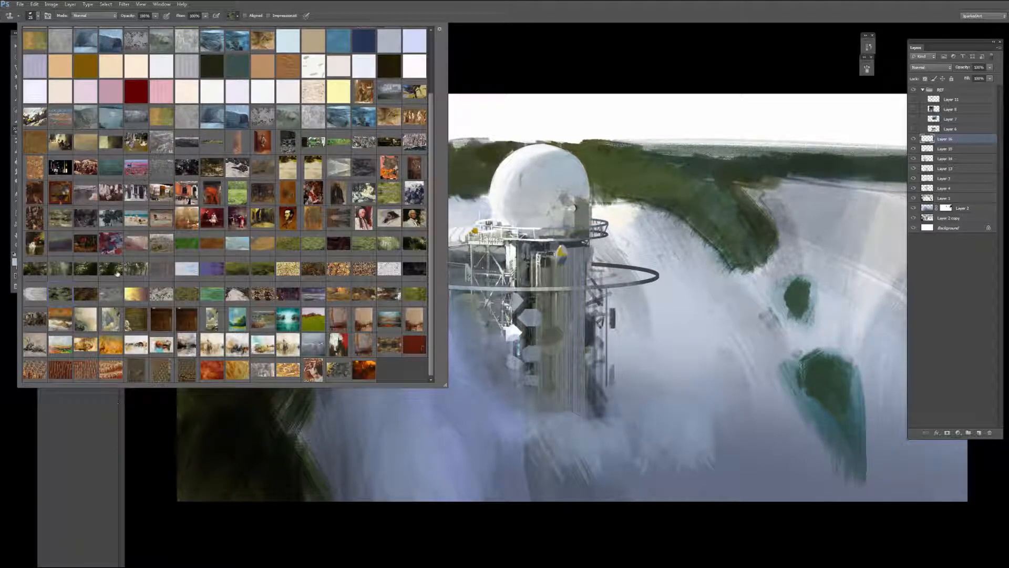
{"action": "double_click", "coordinate": [410, 296]}
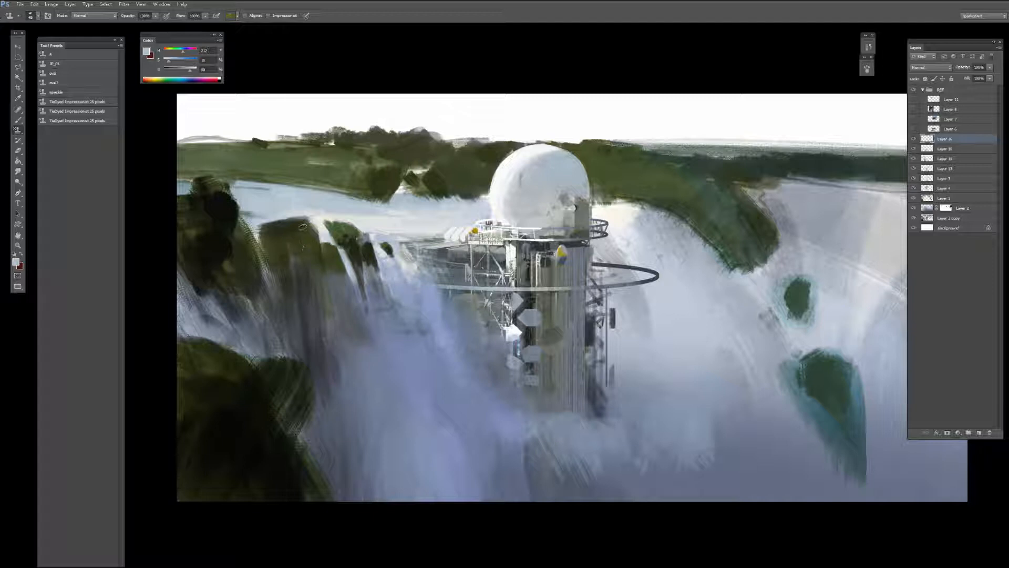
{"action": "key", "text": "bracketright"}
{"action": "key", "text": "bracketright"}
{"action": "key", "text": "bracketright"}
{"action": "left_click", "coordinate": [67, 92]}
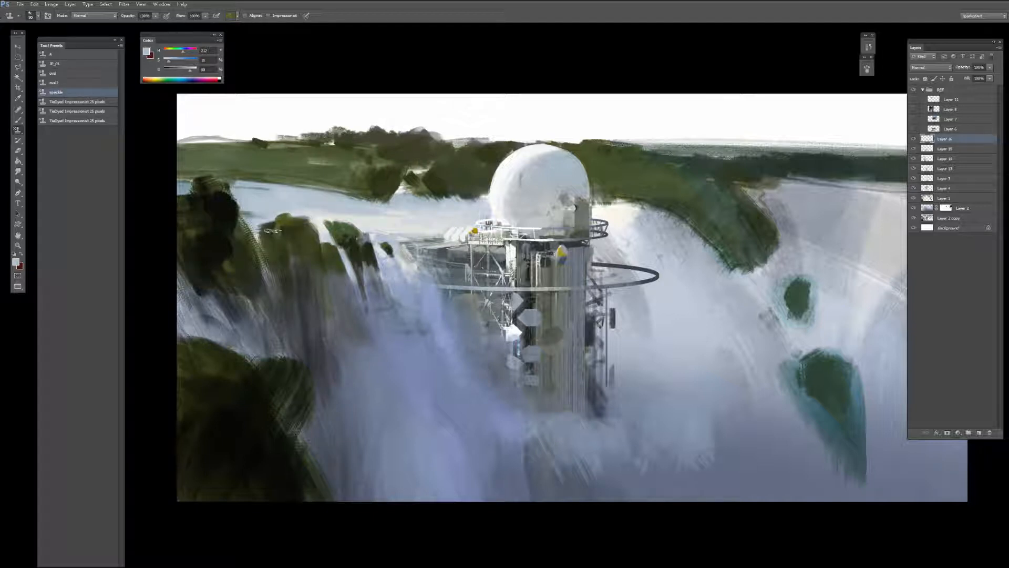
Step: Load a darker pattern for the Pattern Stamp and dab leafy texture across the larger bush's crown
{"action": "left_click", "coordinate": [236, 16]}
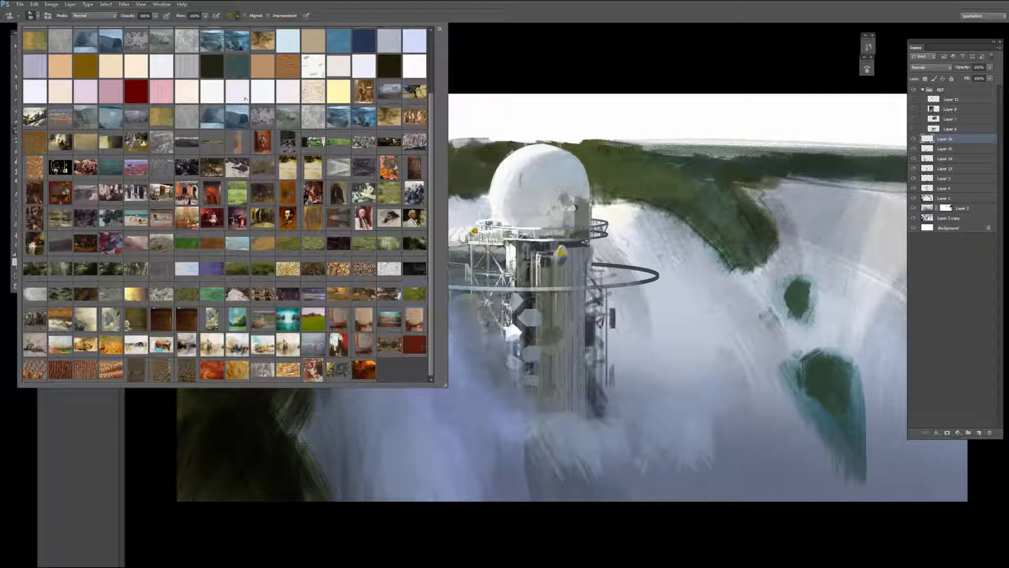
{"action": "left_click", "coordinate": [414, 247]}
{"action": "left_click", "coordinate": [478, 65]}
{"action": "left_click_drag", "start_coordinate": [280, 233], "coordinate": [298, 218]}
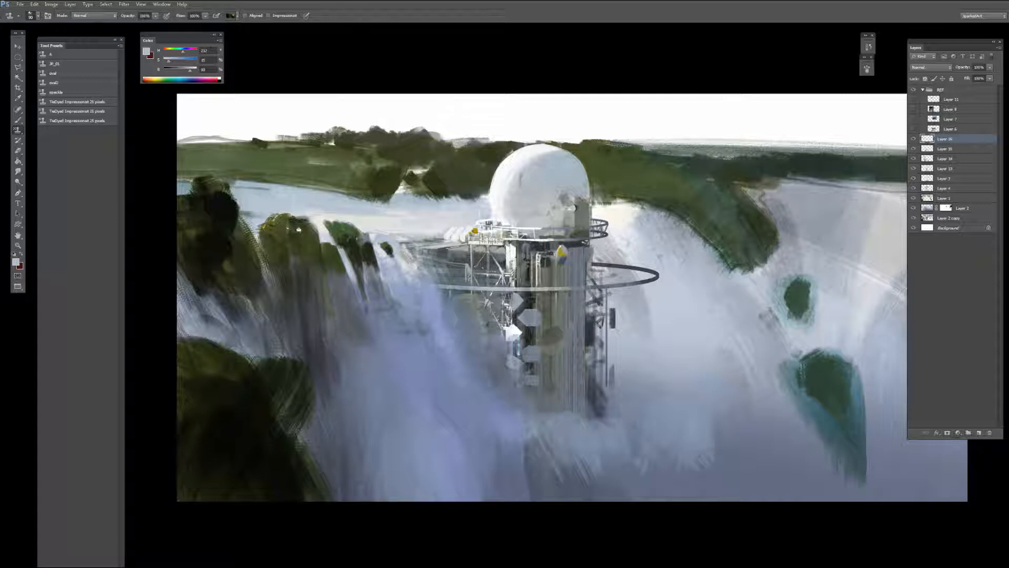
{"action": "key", "text": "bracketleft"}
{"action": "key", "text": "bracketleft"}
{"action": "left_click", "coordinate": [298, 229]}
Step: Paint near-black shadow down the middle of the larger bush with a colour sampled from it, enlarging the brush
{"action": "left_click", "coordinate": [305, 223], "text": "alt"}
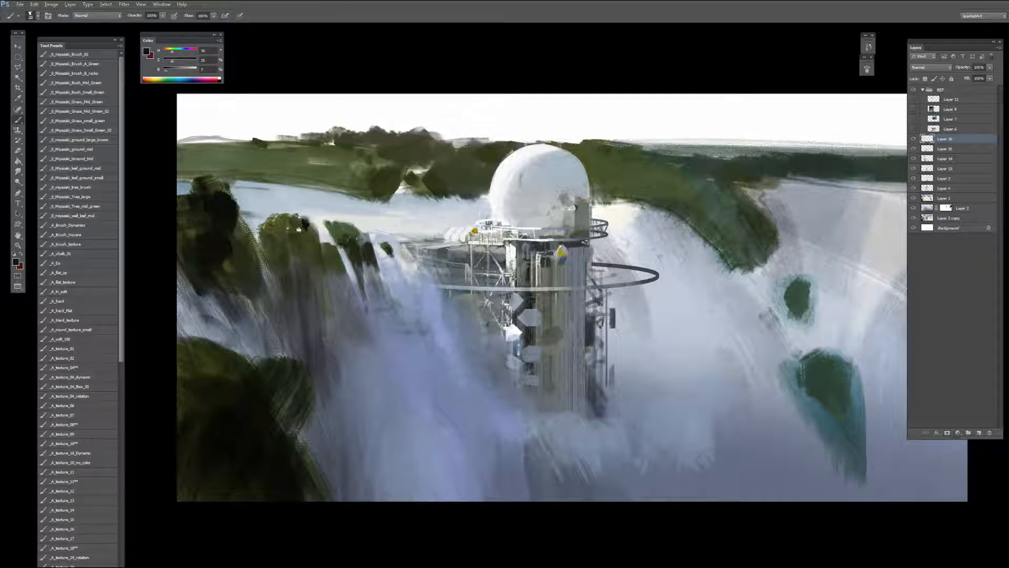
{"action": "mouse_move", "coordinate": [303, 226]}
{"action": "left_mouse_down"}
{"action": "mouse_move", "coordinate": [283, 247]}
{"action": "mouse_move", "coordinate": [306, 229]}
{"action": "mouse_move", "coordinate": [312, 249]}
{"action": "left_mouse_up"}
{"action": "key", "text": "bracketright"}
{"action": "key", "text": "bracketright"}
{"action": "key", "text": "bracketright"}
{"action": "key", "text": "bracketright"}
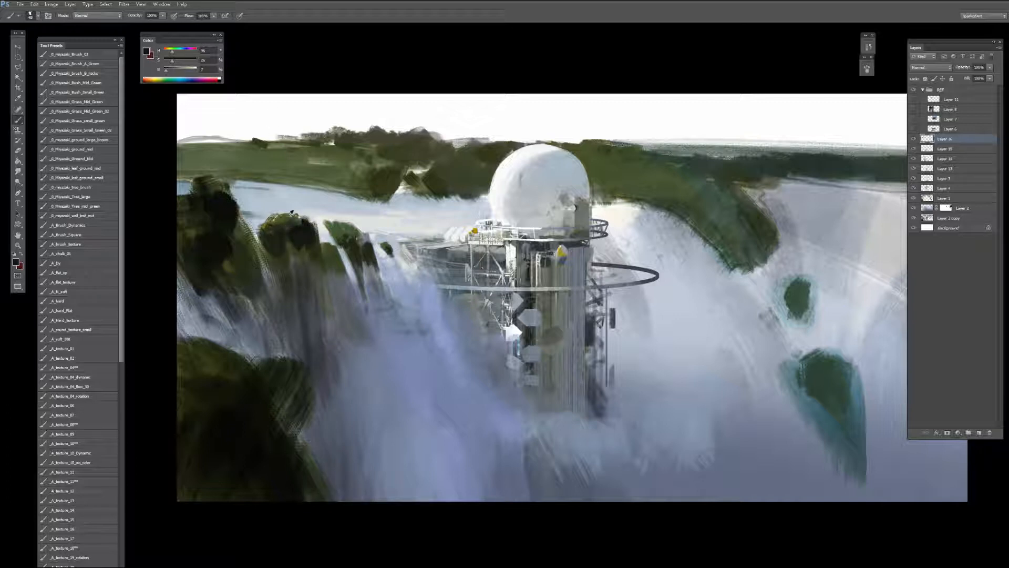
Step: Refine the larger bush's upper edge and shadows with sampled greens and a smaller brush
{"action": "left_click", "coordinate": [286, 214], "text": "alt"}
{"action": "mouse_move", "coordinate": [286, 214]}
{"action": "left_mouse_down"}
{"action": "mouse_move", "coordinate": [307, 238]}
{"action": "mouse_move", "coordinate": [311, 215]}
{"action": "mouse_move", "coordinate": [310, 226]}
{"action": "mouse_move", "coordinate": [321, 219]}
{"action": "mouse_move", "coordinate": [304, 226]}
{"action": "left_mouse_up"}
{"action": "left_click", "coordinate": [310, 235], "text": "alt"}
{"action": "key", "text": "["}
{"action": "key", "text": "["}
{"action": "key", "text": "["}
{"action": "key", "text": "["}
{"action": "key", "text": "["}
{"action": "left_click", "coordinate": [219, 213], "text": "alt"}
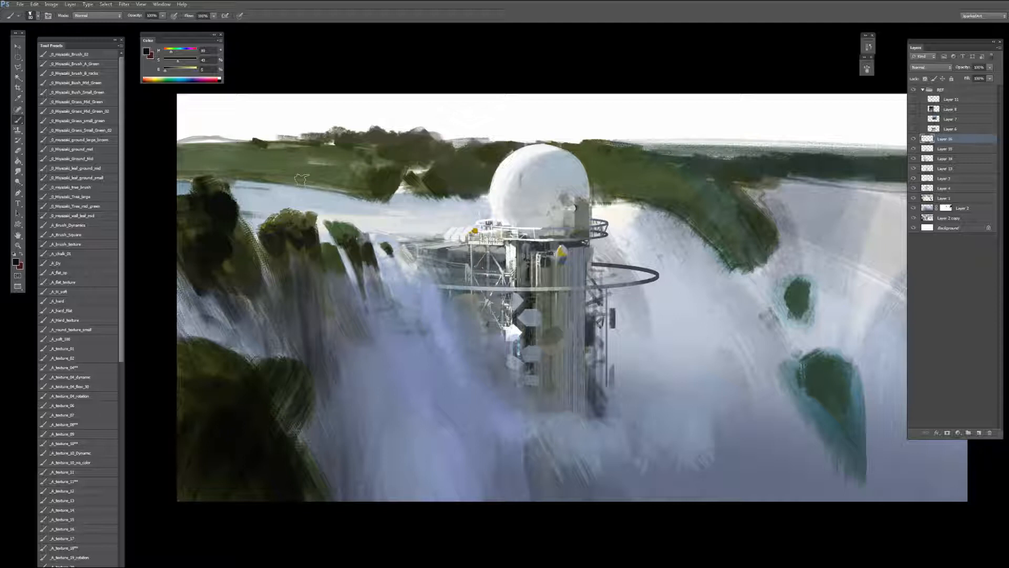
Step: Sample greens from the small bush, and switch the Pattern Stamp to another tool preset and a dark foliage pattern
{"action": "left_click", "coordinate": [349, 219], "text": "alt"}
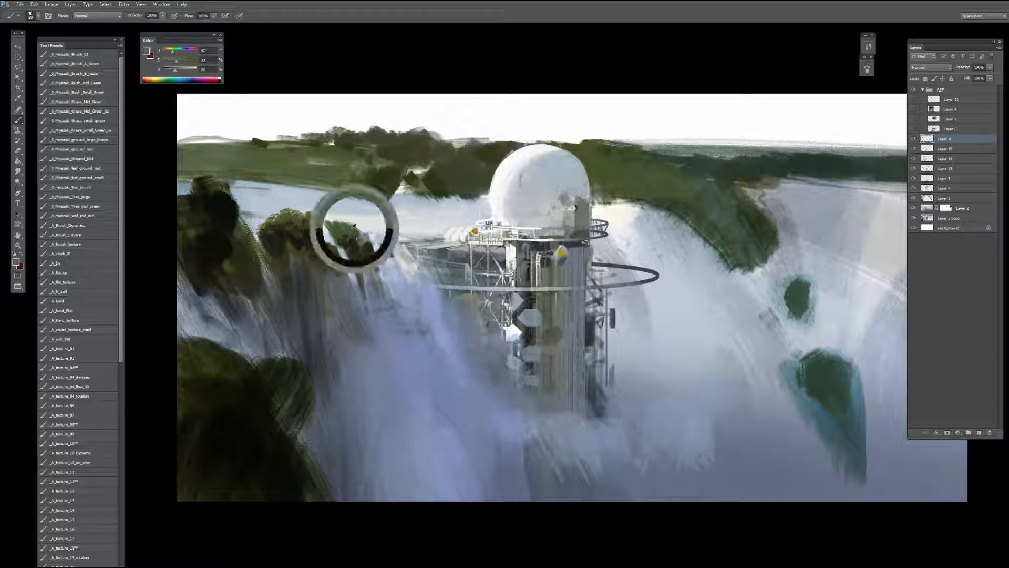
{"action": "left_click", "coordinate": [355, 231], "text": "alt"}
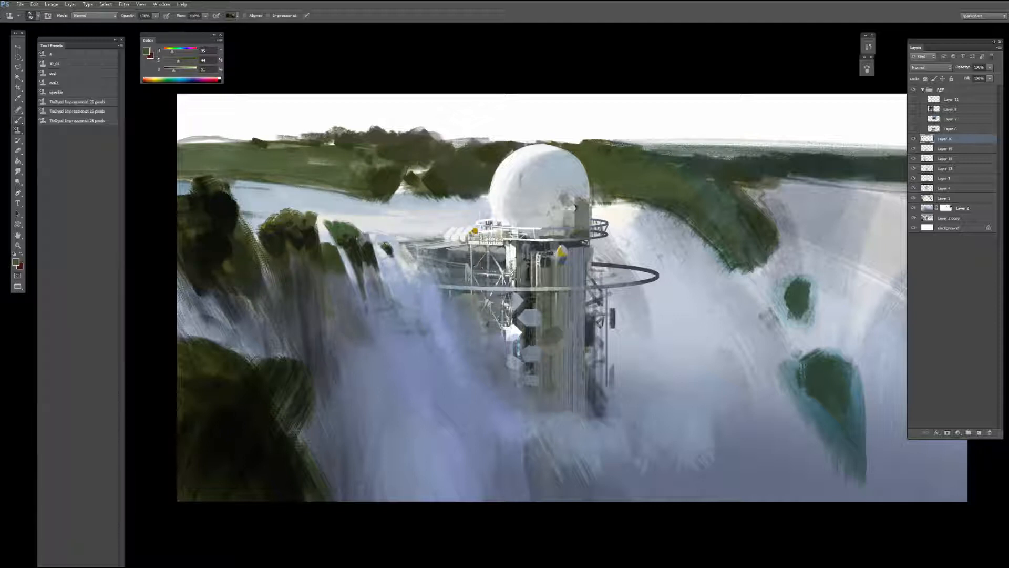
{"action": "key", "text": "s"}
{"action": "left_click", "coordinate": [237, 16]}
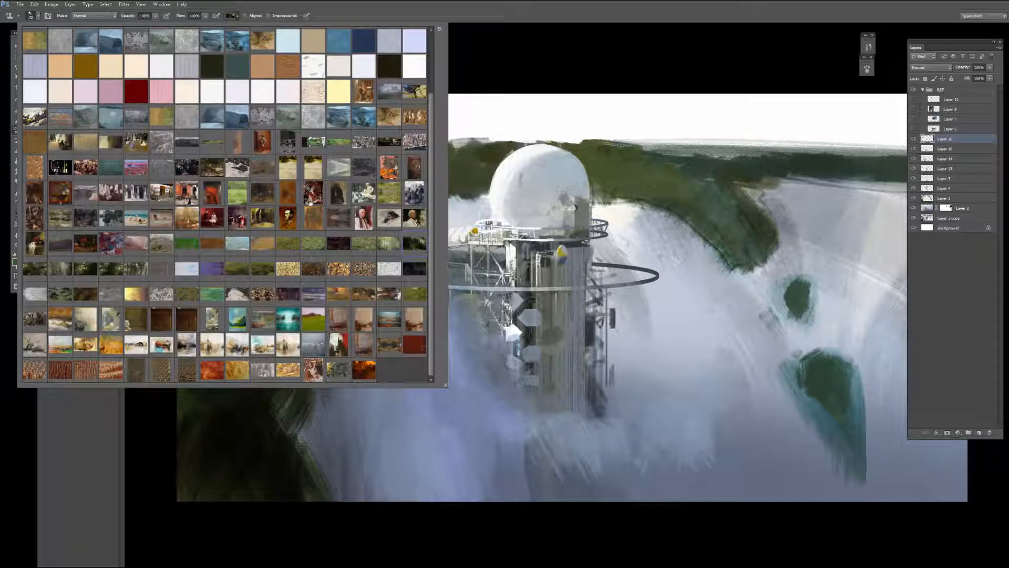
{"action": "left_click", "coordinate": [415, 293]}
{"action": "key", "text": "Return"}
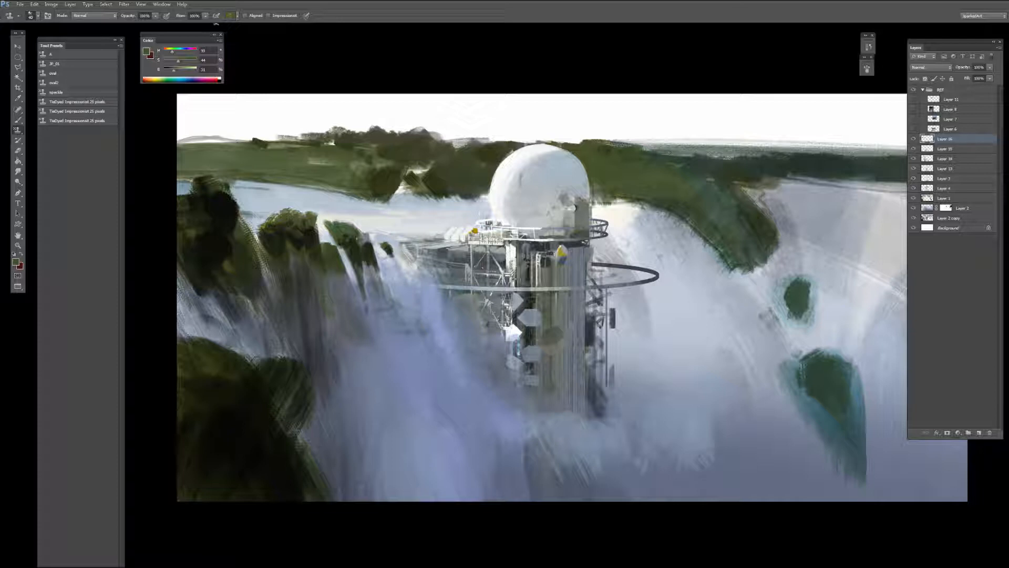
{"action": "left_click", "coordinate": [70, 73]}
{"action": "left_click", "coordinate": [237, 16]}
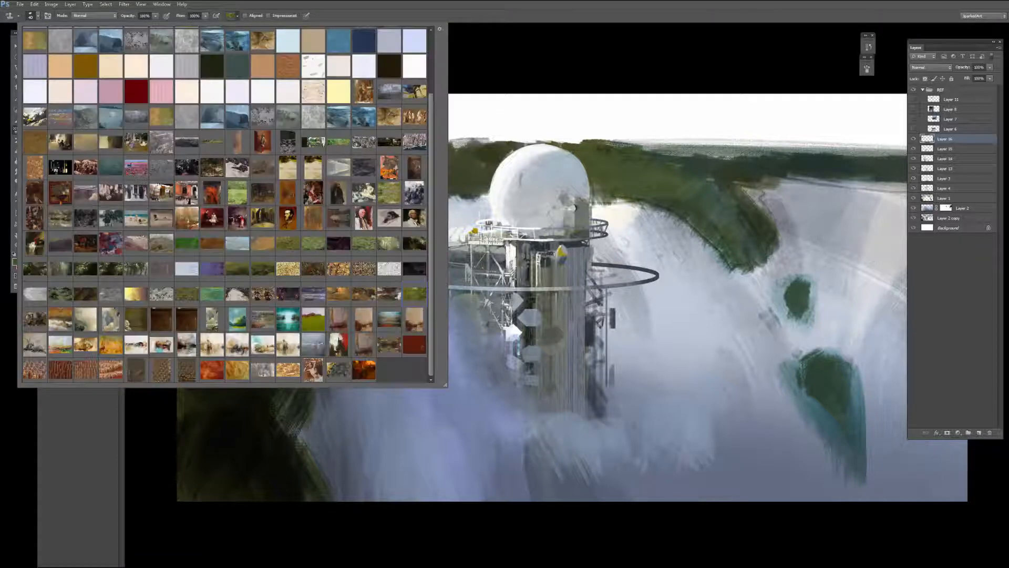
{"action": "left_click", "coordinate": [64, 294]}
{"action": "left_click", "coordinate": [268, 552]}
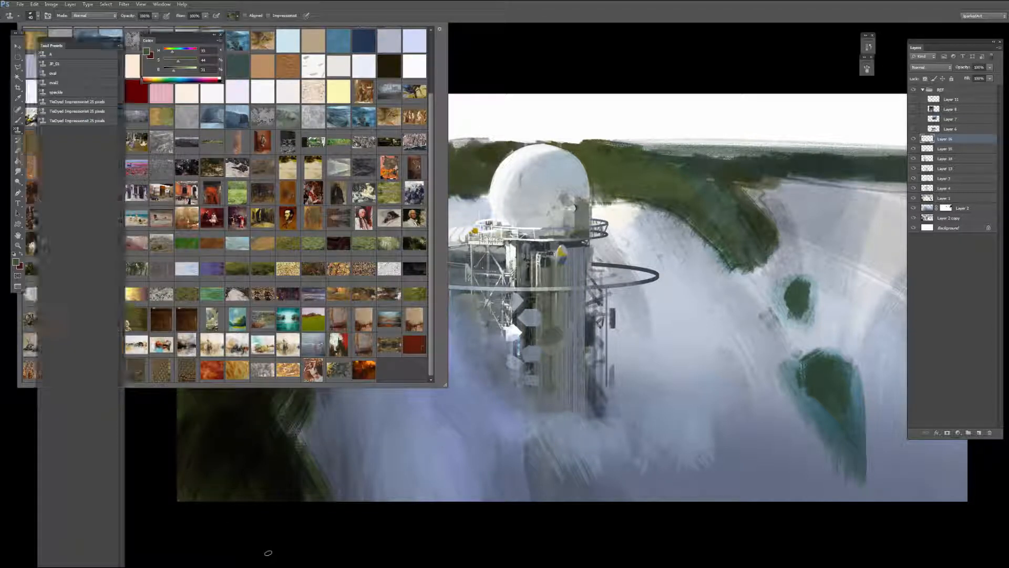
Step: Try stamping the foliage pattern freehand over the water beside the tower's platform, adjusting the brush size
{"action": "key", "text": "bracketright"}
{"action": "key", "text": "bracketright"}
{"action": "key", "text": "bracketright"}
{"action": "key", "text": "bracketleft"}
{"action": "key", "text": "bracketleft"}
{"action": "key", "text": "bracketleft"}
{"action": "key", "text": "bracketleft"}
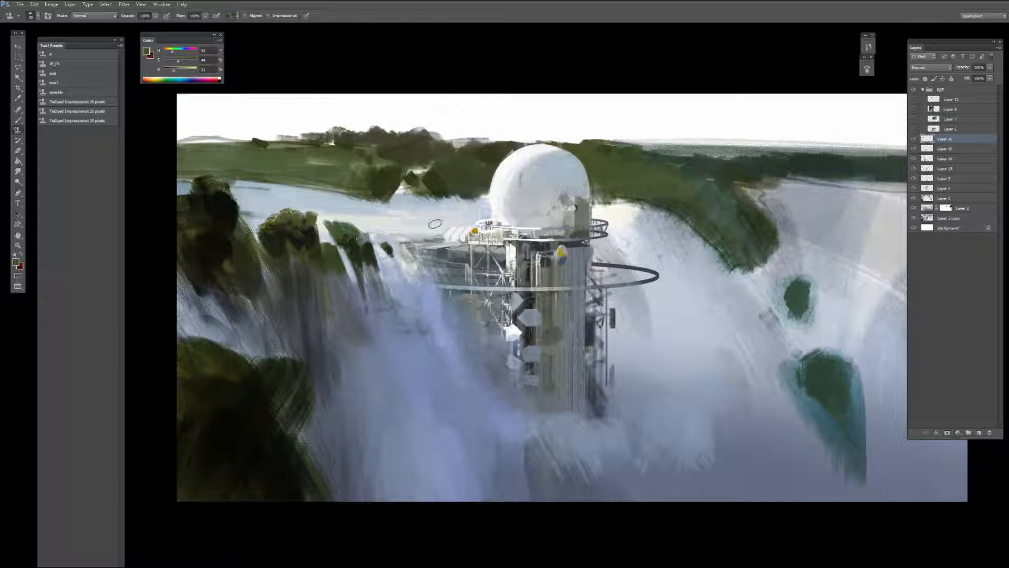
{"action": "left_click_drag", "start_coordinate": [425, 237], "coordinate": [393, 238]}
{"action": "key", "text": "ctrl+z"}
Step: Lasso a long thin strip across the river from the tower's platform to the dark trees on the far side
{"action": "key", "text": "m"}
{"action": "key", "text": "l"}
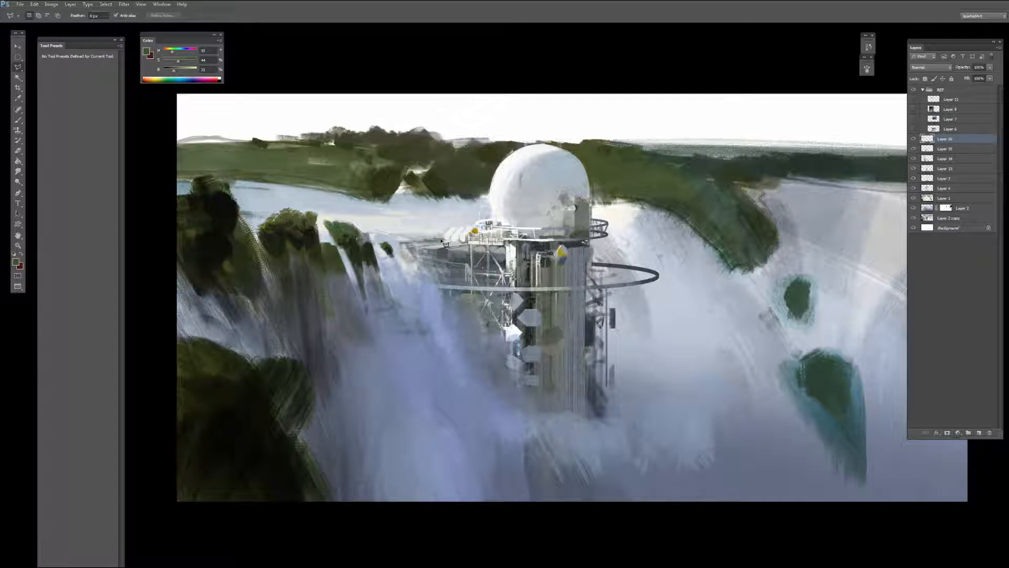
{"action": "left_click", "coordinate": [414, 230]}
{"action": "left_click", "coordinate": [223, 208]}
{"action": "left_click", "coordinate": [243, 205]}
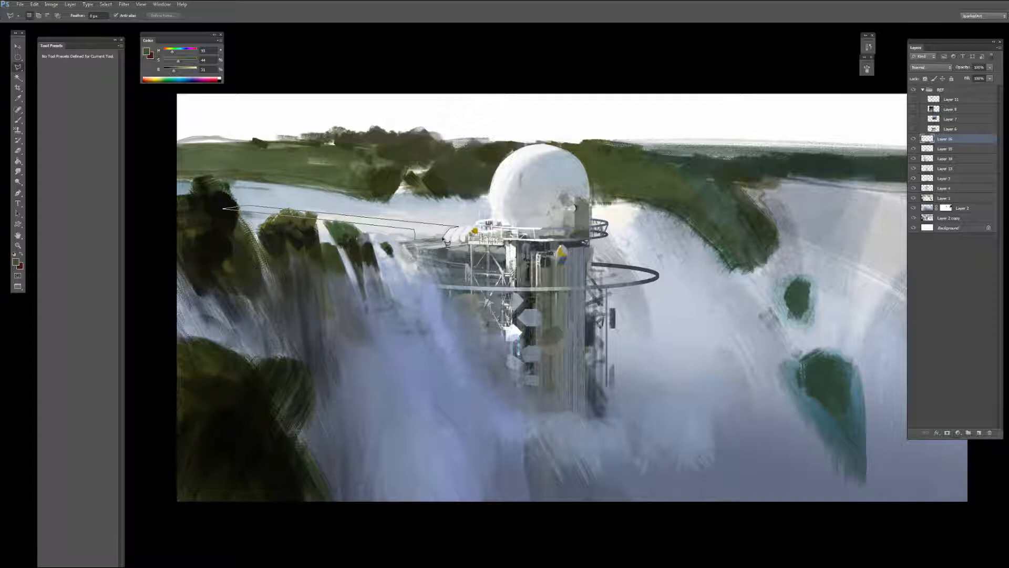
{"action": "left_click", "coordinate": [451, 235]}
Step: Stamp the foliage pattern along the selected strip, paint over it with a sampled green, and deselect
{"action": "key", "text": "s"}
{"action": "mouse_move", "coordinate": [436, 235]}
{"action": "left_mouse_down"}
{"action": "mouse_move", "coordinate": [445, 231]}
{"action": "mouse_move", "coordinate": [371, 224]}
{"action": "left_mouse_up"}
{"action": "mouse_move", "coordinate": [471, 223]}
{"action": "left_mouse_down"}
{"action": "mouse_move", "coordinate": [370, 223]}
{"action": "mouse_move", "coordinate": [420, 227]}
{"action": "mouse_move", "coordinate": [245, 206]}
{"action": "left_mouse_up"}
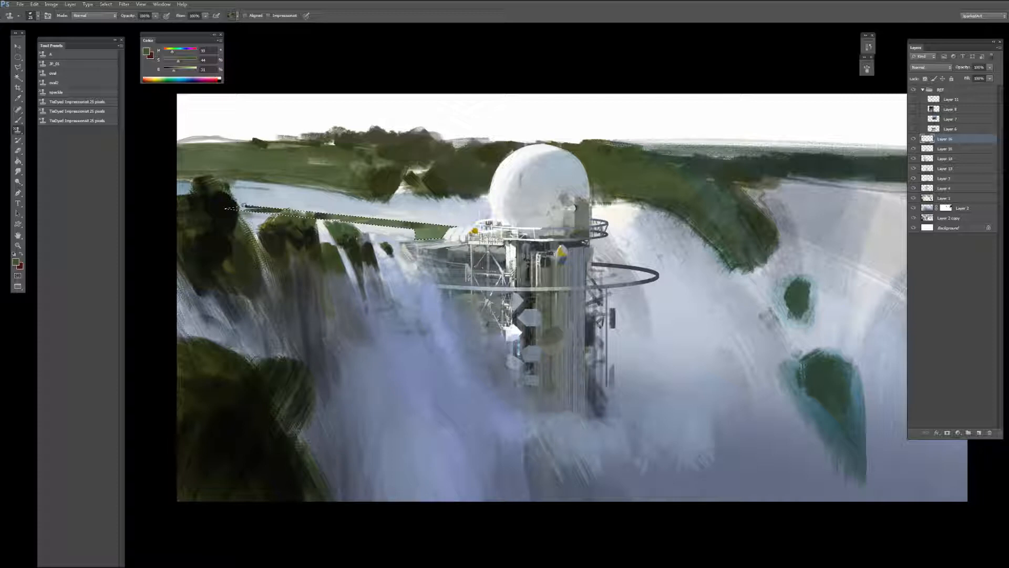
{"action": "key", "text": "b"}
{"action": "left_click", "coordinate": [431, 232], "text": "alt"}
{"action": "left_click_drag", "start_coordinate": [421, 229], "coordinate": [252, 208]}
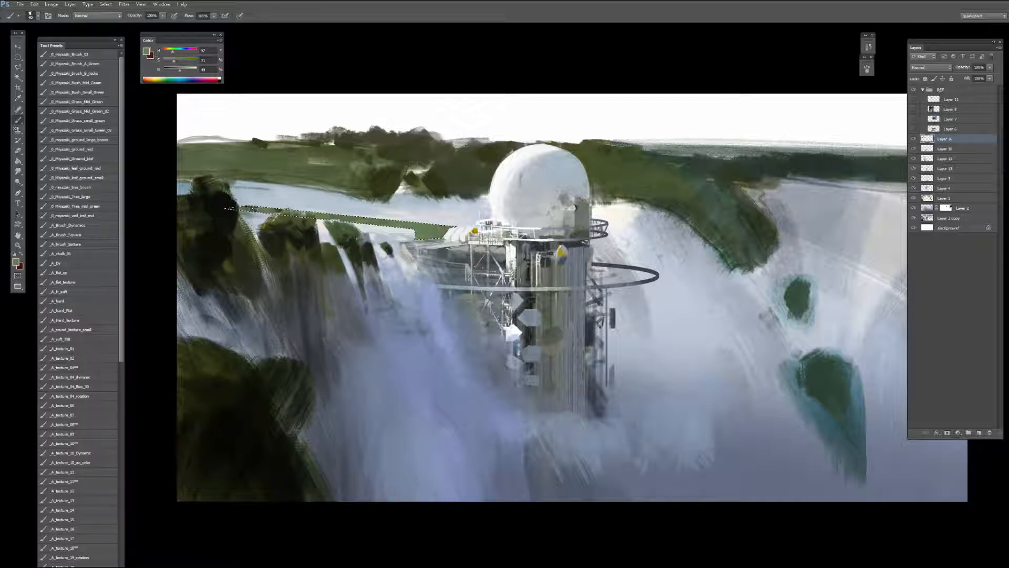
{"action": "key", "text": "ctrl+d"}
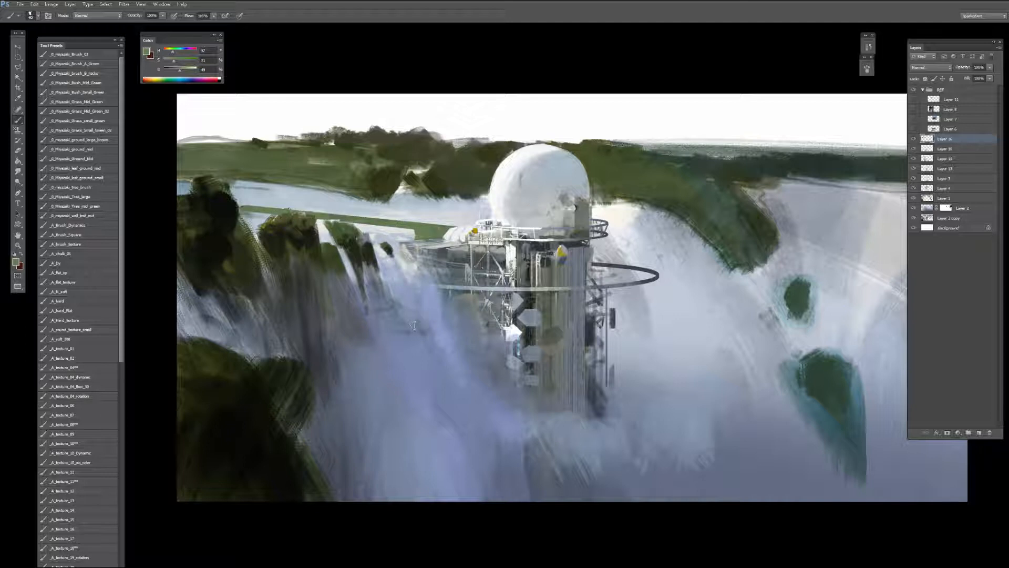
Step: Paint a small raised tuft on top of the larger bush using greens sampled from its foliage
{"action": "left_click_drag", "start_coordinate": [577, 277], "coordinate": [637, 284]}
{"action": "key", "text": "e"}
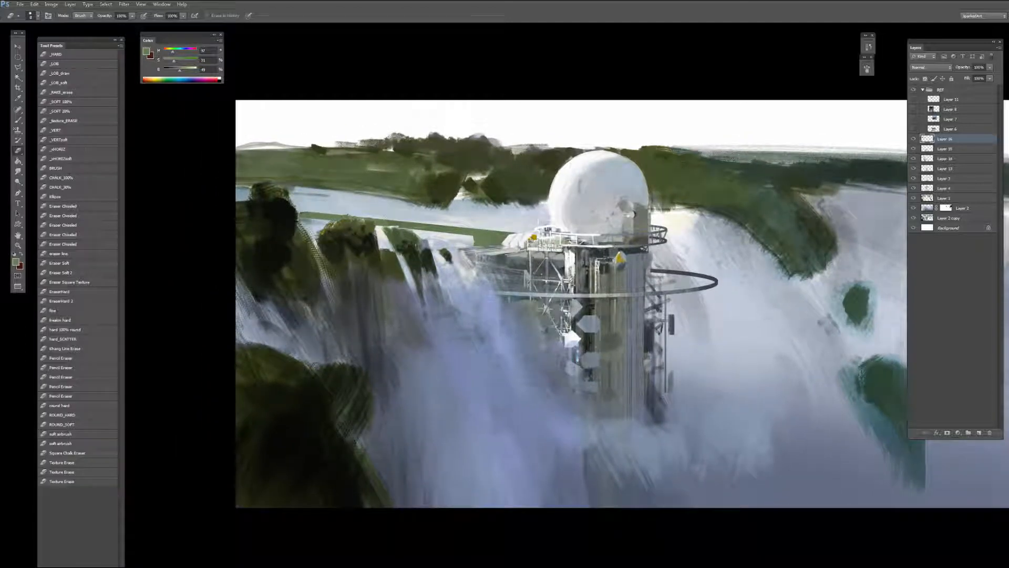
{"action": "key", "text": "ctrl+z"}
{"action": "left_click", "coordinate": [326, 220], "text": "alt"}
{"action": "key", "text": "b"}
{"action": "left_click", "coordinate": [342, 225], "text": "alt"}
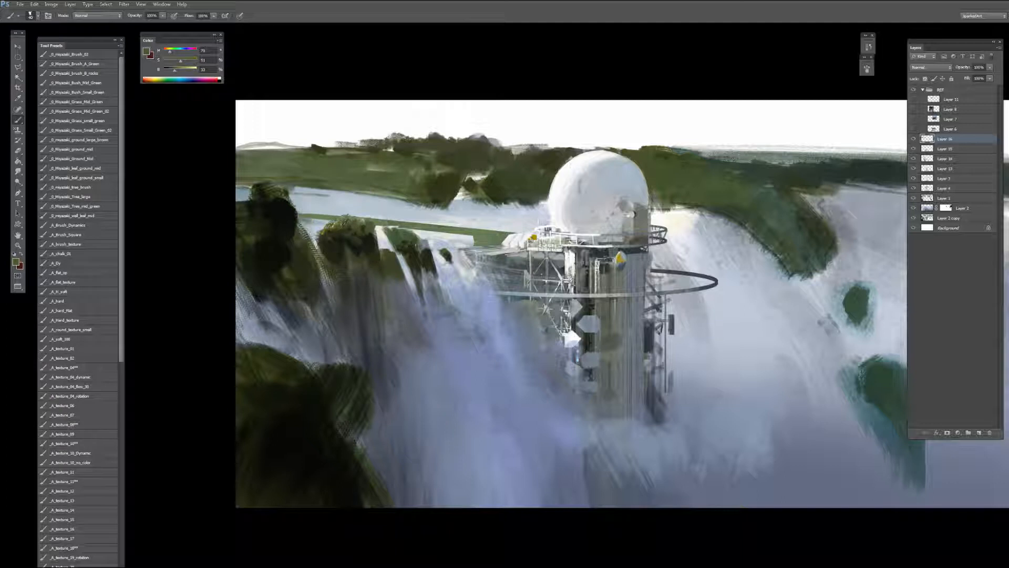
{"action": "left_click", "coordinate": [365, 226], "text": "alt"}
{"action": "left_click", "coordinate": [362, 225], "text": "alt"}
{"action": "mouse_move", "coordinate": [350, 211]}
{"action": "left_mouse_down"}
{"action": "mouse_move", "coordinate": [362, 216]}
{"action": "mouse_move", "coordinate": [353, 210]}
{"action": "left_mouse_up"}
{"action": "left_click", "coordinate": [356, 229], "text": "alt"}
{"action": "left_click", "coordinate": [342, 220], "text": "alt"}
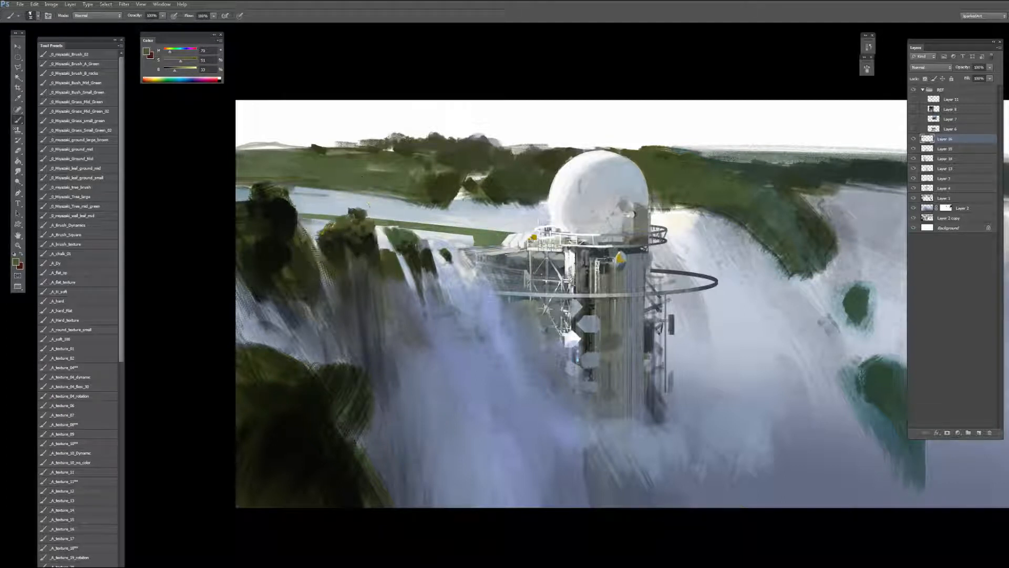
Step: Detail the small bush and the strip behind it with a much smaller brush, using sampled green and off-white
{"action": "key", "text": "bracketleft"}
{"action": "key", "text": "bracketleft"}
{"action": "key", "text": "bracketleft"}
{"action": "key", "text": "bracketleft"}
{"action": "key", "text": "bracketleft"}
{"action": "key", "text": "bracketleft"}
{"action": "left_click", "coordinate": [401, 232], "text": "alt"}
{"action": "left_click", "coordinate": [400, 231], "text": "alt"}
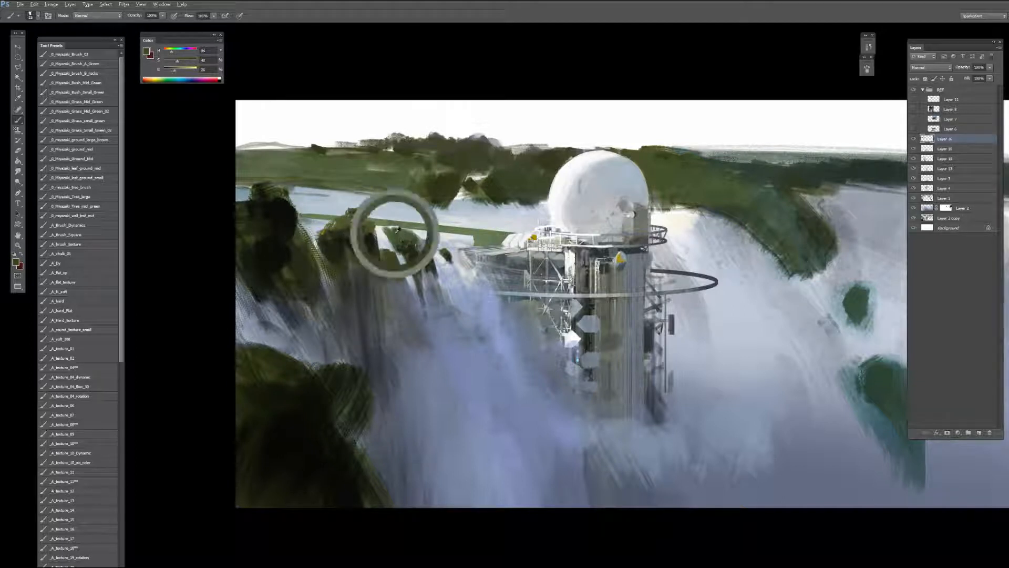
{"action": "left_click", "coordinate": [441, 229], "text": "alt"}
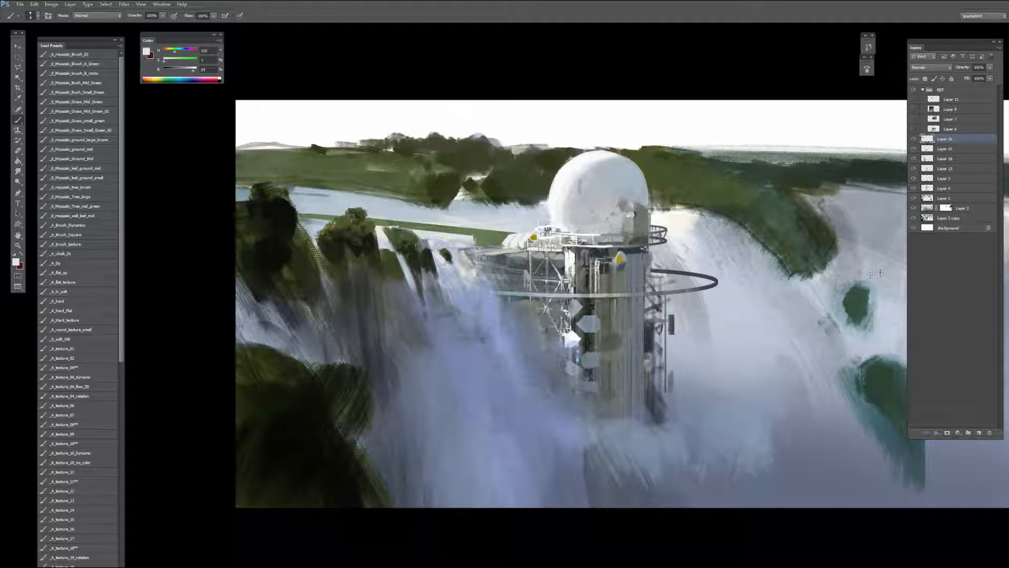
Step: Show the hidden rocket and gantry reference photo, look it over, and hide it again
{"action": "left_click", "coordinate": [913, 109]}
{"action": "key", "text": "v"}
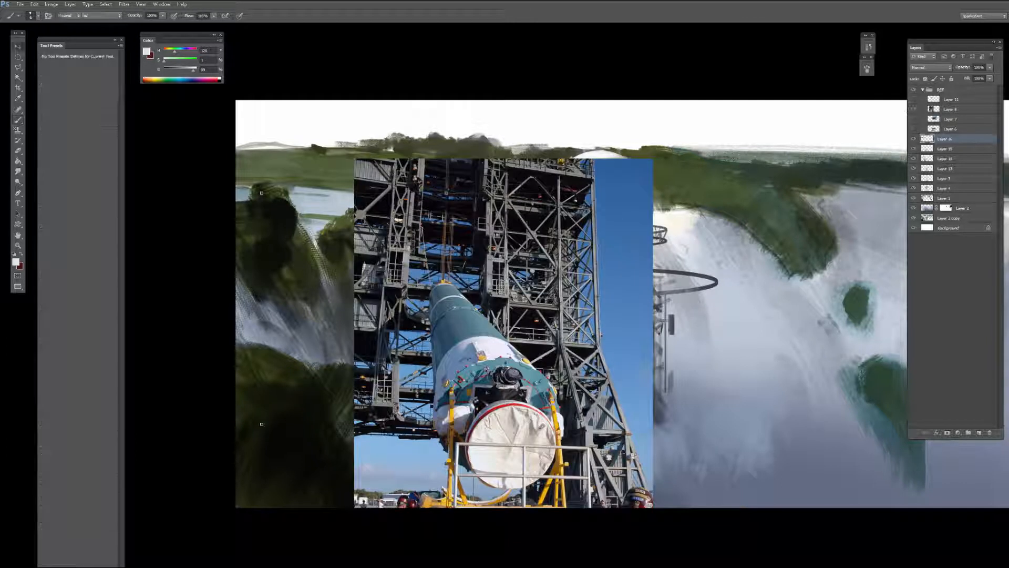
{"action": "mouse_move", "coordinate": [543, 255]}
{"action": "left_mouse_down"}
{"action": "mouse_move", "coordinate": [543, 199]}
{"action": "mouse_move", "coordinate": [544, 238]}
{"action": "left_mouse_up"}
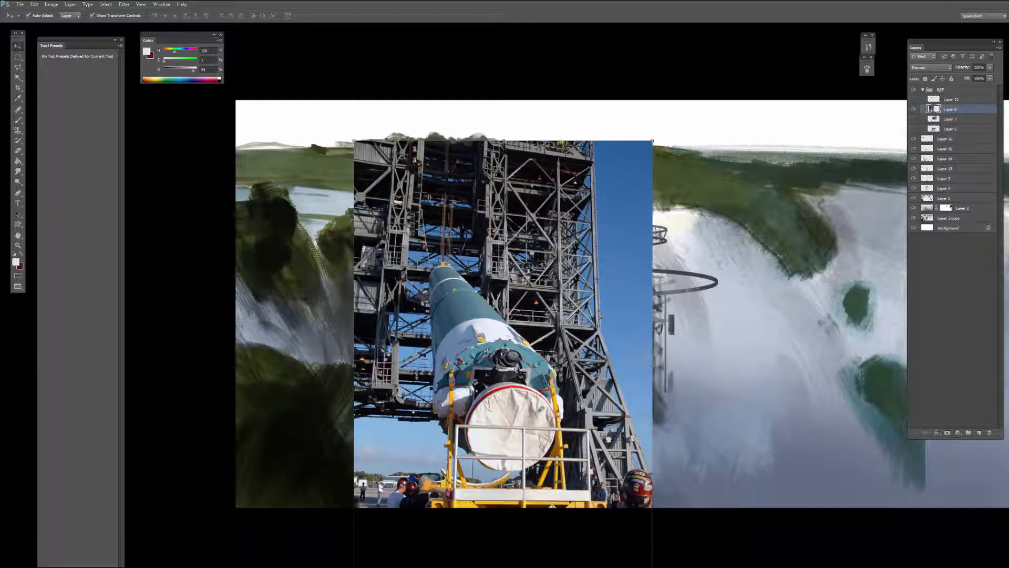
{"action": "left_click", "coordinate": [914, 108]}
Step: Show the industrial plant photo over the tower, select a pipe bend with the elliptical marquee, and copy it to a new layer
{"action": "left_click", "coordinate": [914, 119]}
{"action": "left_click_drag", "start_coordinate": [683, 304], "coordinate": [568, 300]}
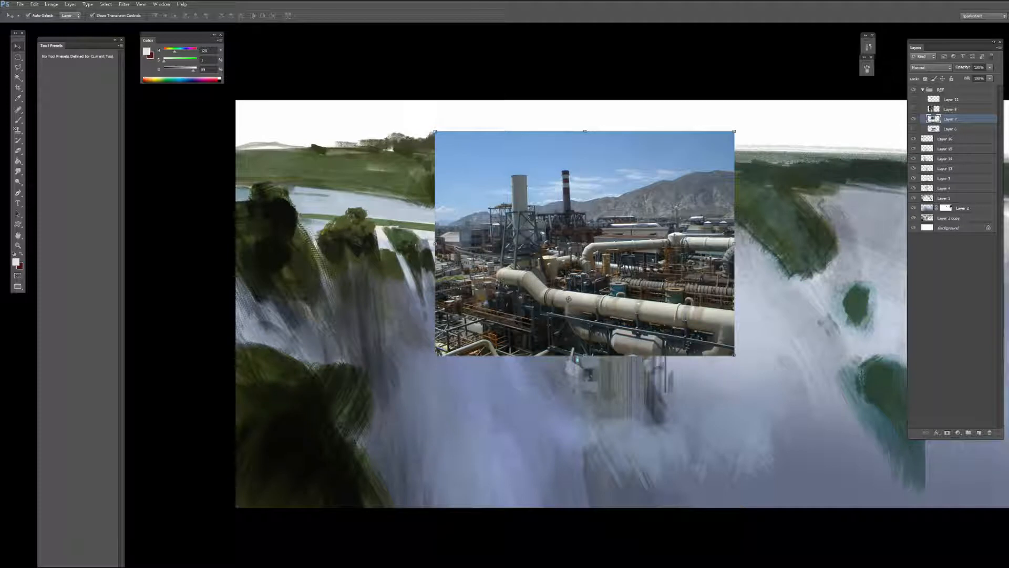
{"action": "key", "text": "ctrl+plus"}
{"action": "key", "text": "m"}
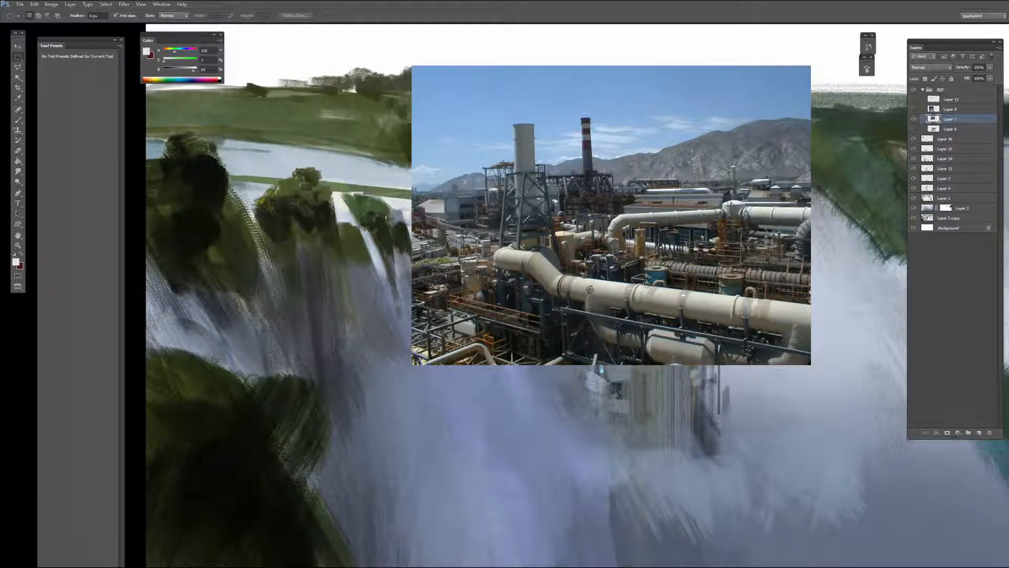
{"action": "left_click_drag", "start_coordinate": [730, 203], "coordinate": [749, 212]}
{"action": "left_click_drag", "start_coordinate": [747, 208], "coordinate": [741, 204]}
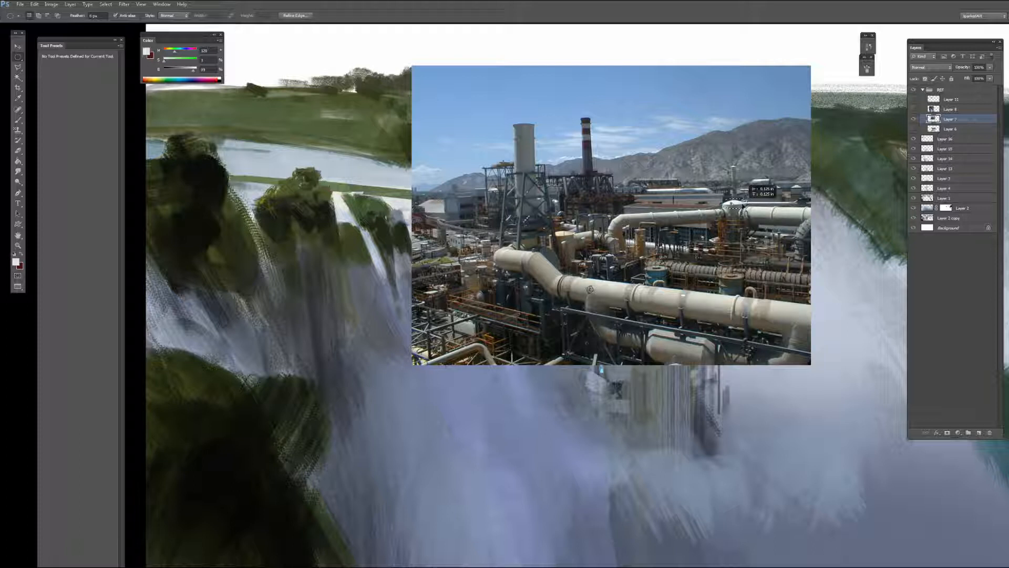
{"action": "key", "text": "ctrl+j"}
Step: Hide the plant photo and move the copied pipe piece onto the green strip beside the tower's dome
{"action": "left_click", "coordinate": [913, 129]}
{"action": "key", "text": "v"}
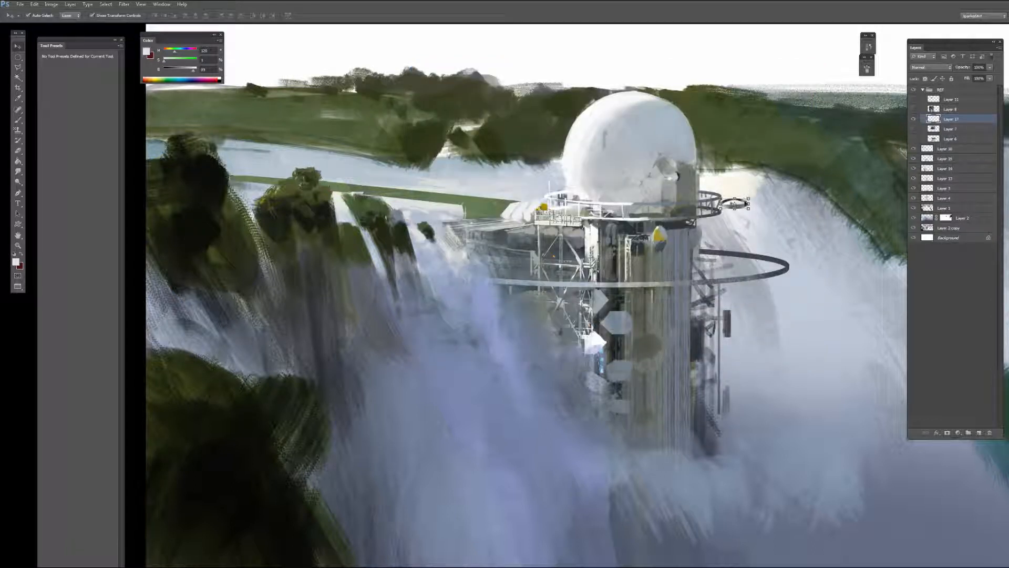
{"action": "mouse_move", "coordinate": [743, 204]}
{"action": "left_mouse_down"}
{"action": "mouse_move", "coordinate": [529, 174]}
{"action": "mouse_move", "coordinate": [494, 200]}
{"action": "left_mouse_up"}
{"action": "key", "text": "e"}
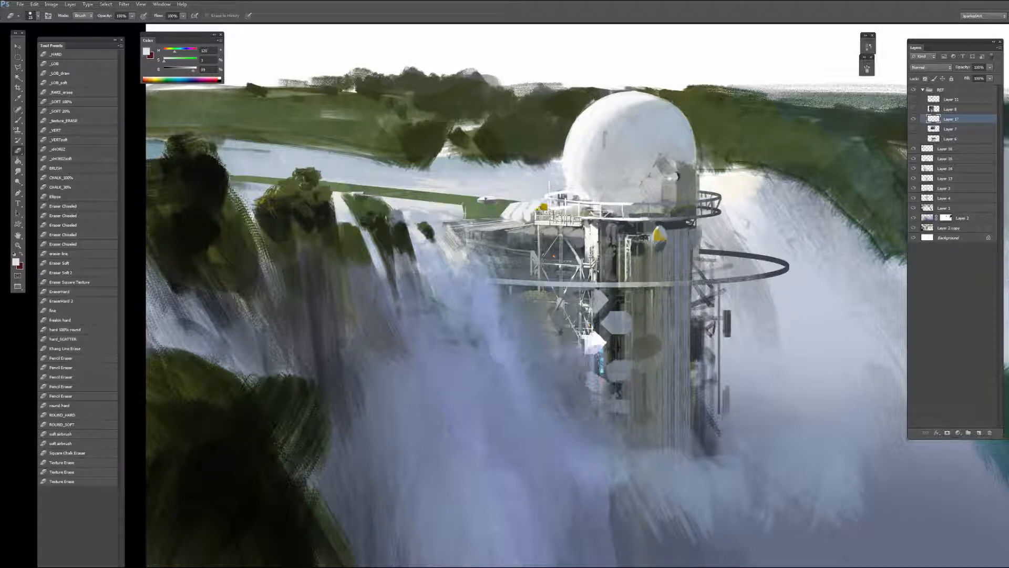
Step: Lock the pipe layer's transparent pixels and paint over the piece with a sampled light tone
{"action": "key", "text": "b"}
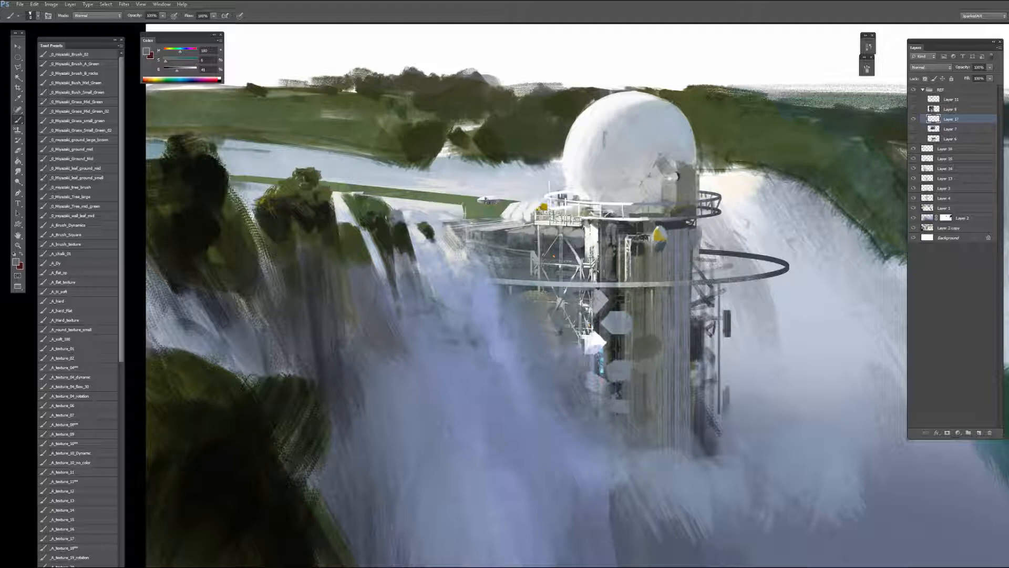
{"action": "left_click", "coordinate": [488, 194], "text": "alt"}
{"action": "key", "text": "slash"}
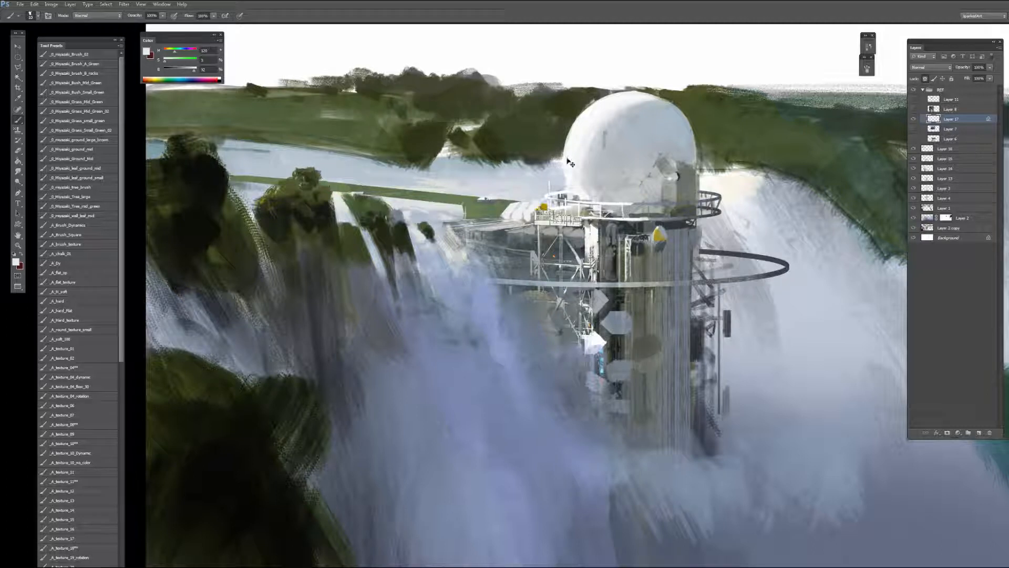
Step: Brighten the pipe piece on the green strip with a Levels adjustment, and switch to the Eraser
{"action": "key", "text": "ctrl+l"}
{"action": "left_click_drag", "start_coordinate": [699, 159], "coordinate": [680, 161]}
{"action": "key", "text": "Return"}
{"action": "key", "text": "e"}
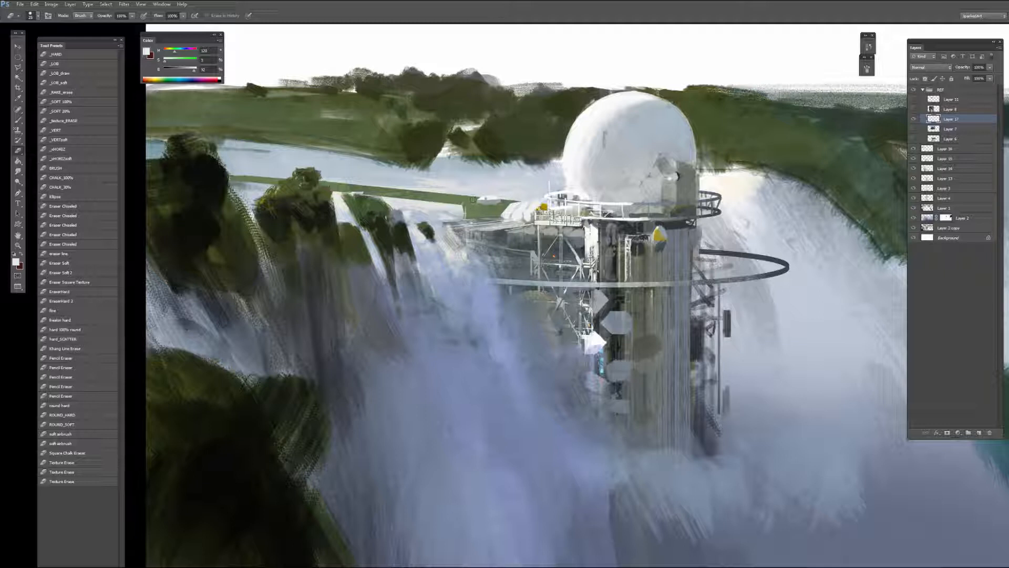
Step: Duplicate the pipe piece along the green strip, keeping three evenly spaced pieces beside the dome on one layer
{"action": "key", "text": "v"}
{"action": "left_click", "coordinate": [38, 15]}
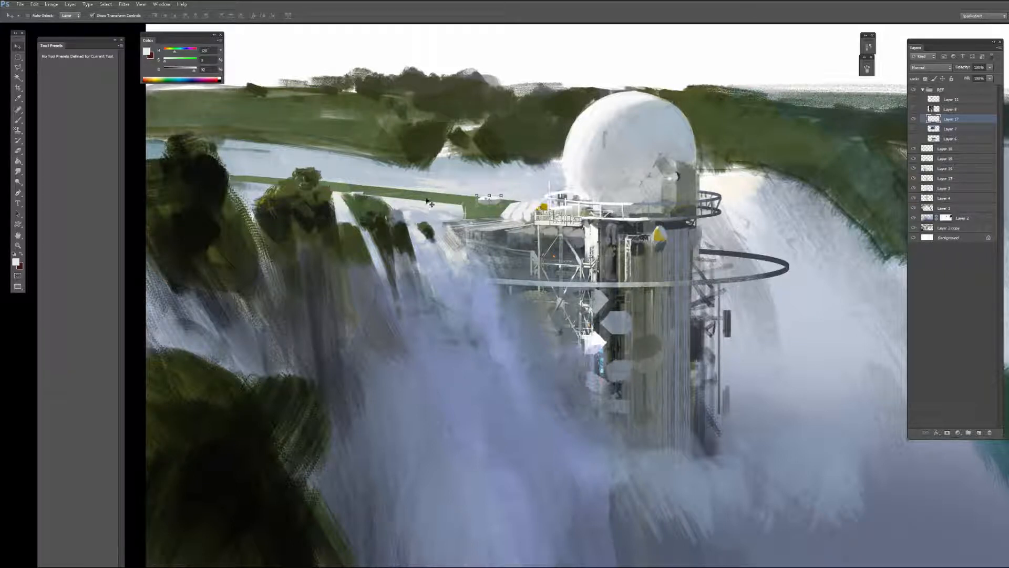
{"action": "left_click_drag", "start_coordinate": [541, 211], "coordinate": [436, 195]}
{"action": "key", "text": "Up"}
{"action": "key", "text": "Up"}
{"action": "key", "text": "Up"}
{"action": "key", "text": "Up"}
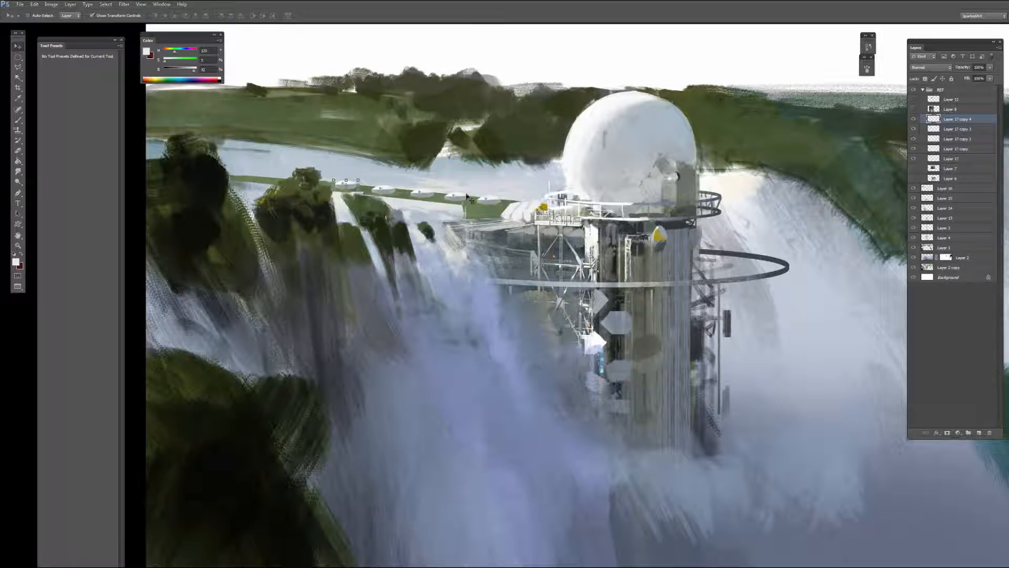
{"action": "key", "text": "Delete"}
{"action": "key", "text": "Delete"}
{"action": "key", "text": "Delete"}
{"action": "key", "text": "Delete"}
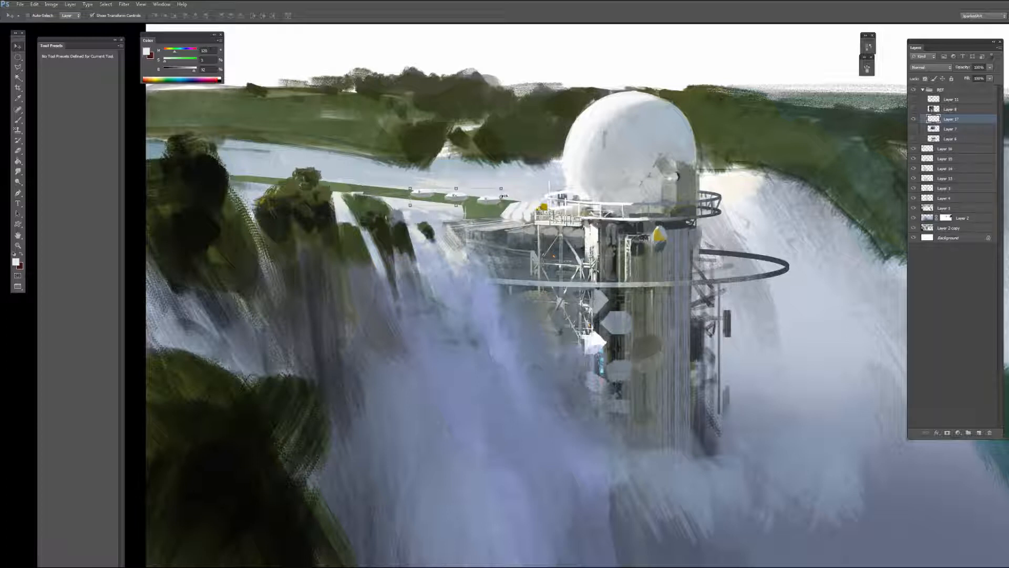
Step: Sample a light tone from the pipes and paint a thin line along the green strip's far end with a small hard brush
{"action": "key", "text": "b"}
{"action": "left_click", "coordinate": [484, 191], "text": "alt"}
{"action": "left_click", "coordinate": [79, 301]}
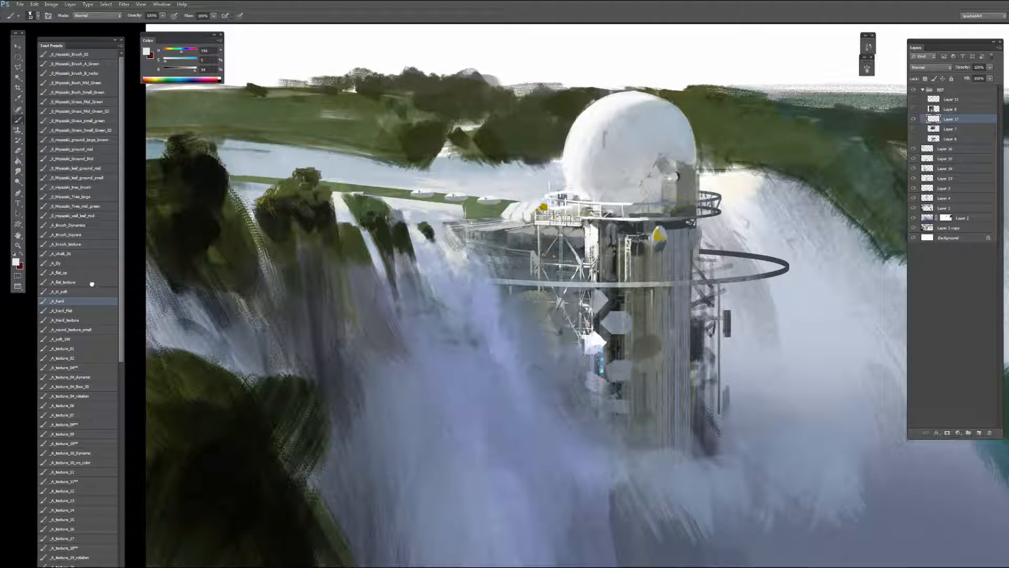
{"action": "left_click", "coordinate": [483, 192], "text": "alt"}
{"action": "key", "text": "bracketleft"}
{"action": "left_click_drag", "start_coordinate": [332, 182], "coordinate": [382, 190]}
{"action": "key", "text": "ctrl+z"}
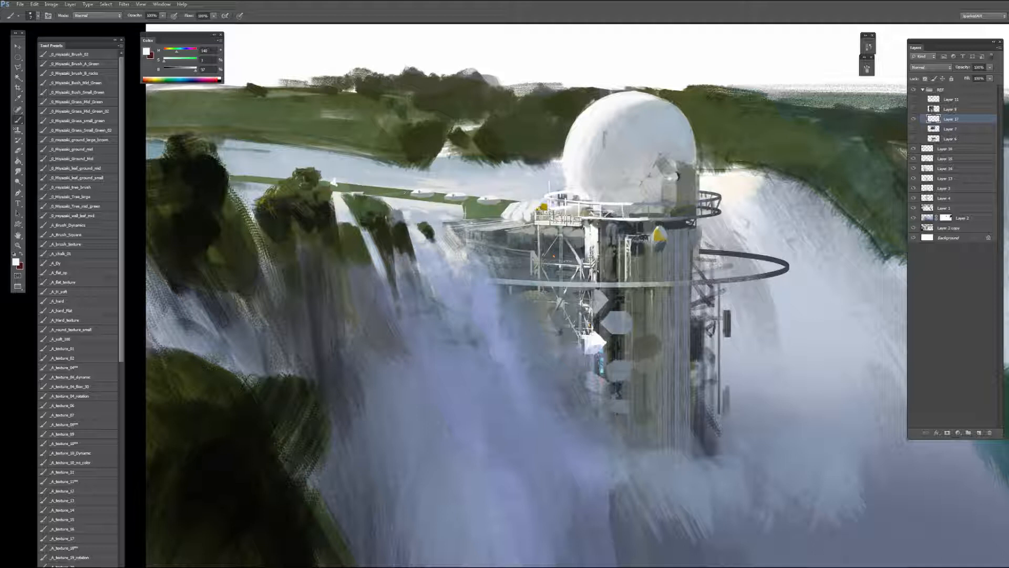
{"action": "left_click_drag", "start_coordinate": [334, 182], "coordinate": [411, 190]}
{"action": "left_click_drag", "start_coordinate": [519, 201], "coordinate": [519, 206]}
{"action": "key", "text": "ctrl+minus"}
{"action": "left_click_drag", "start_coordinate": [509, 240], "coordinate": [567, 242]}
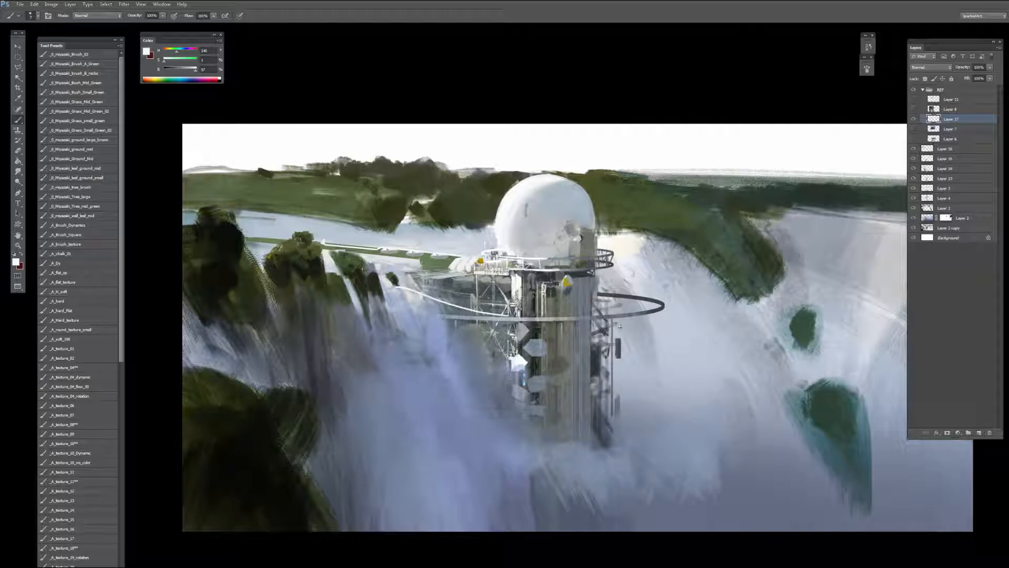
Step: Select an ellipse matching the large ring around the tower and create a new layer for its surface
{"action": "key", "text": "m"}
{"action": "left_click_drag", "start_coordinate": [410, 282], "coordinate": [663, 318]}
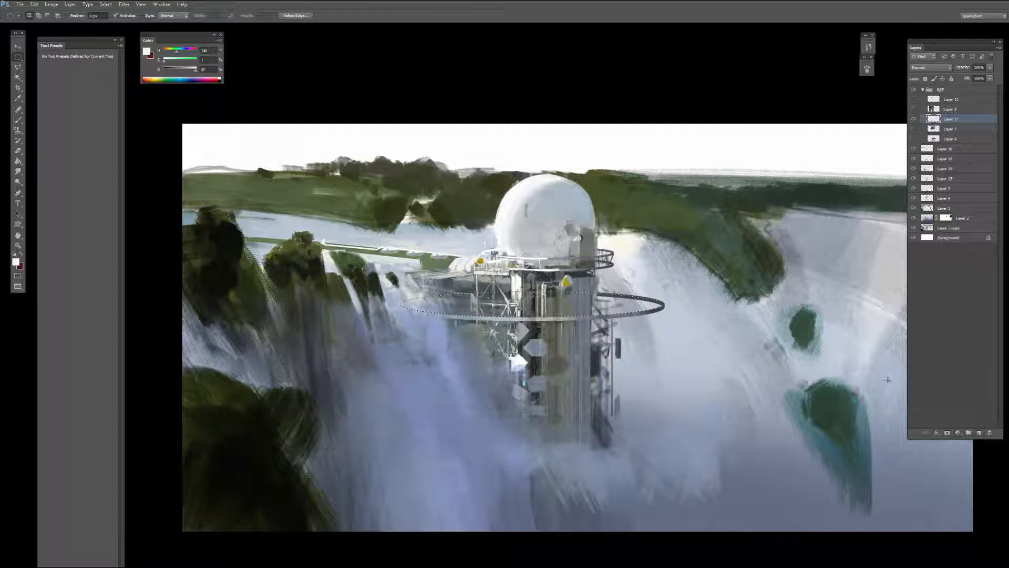
{"action": "key", "text": "s"}
{"action": "key", "text": "shift+s"}
{"action": "left_click", "coordinate": [978, 433]}
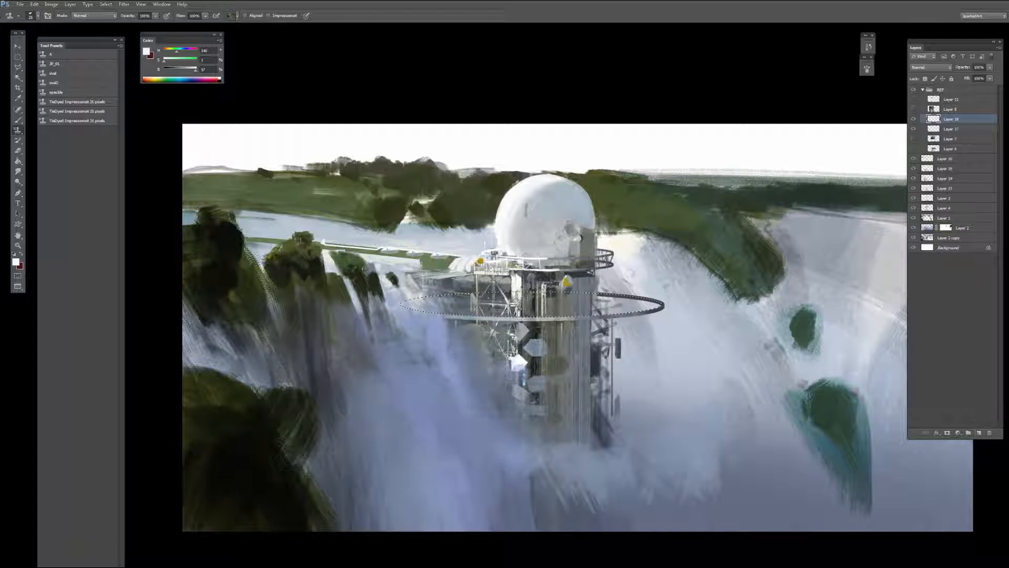
Step: Fill the ring's area to the right of the tower with a green foliage pattern using the Pattern Stamp tool
{"action": "key", "text": "ctrl+plus"}
{"action": "left_click_drag", "start_coordinate": [667, 303], "coordinate": [630, 306]}
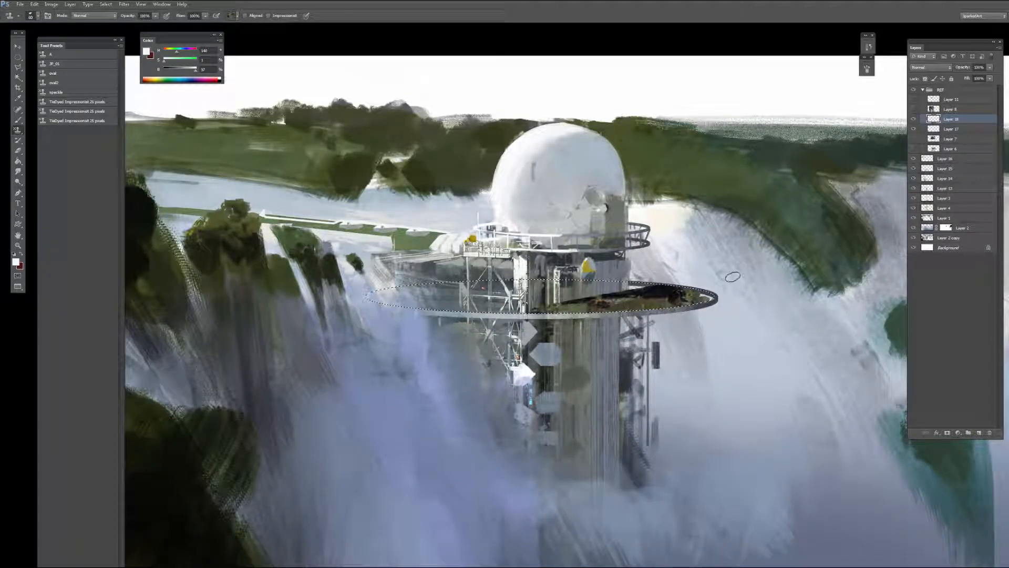
{"action": "key", "text": "ctrl+z"}
{"action": "left_click", "coordinate": [268, 15]}
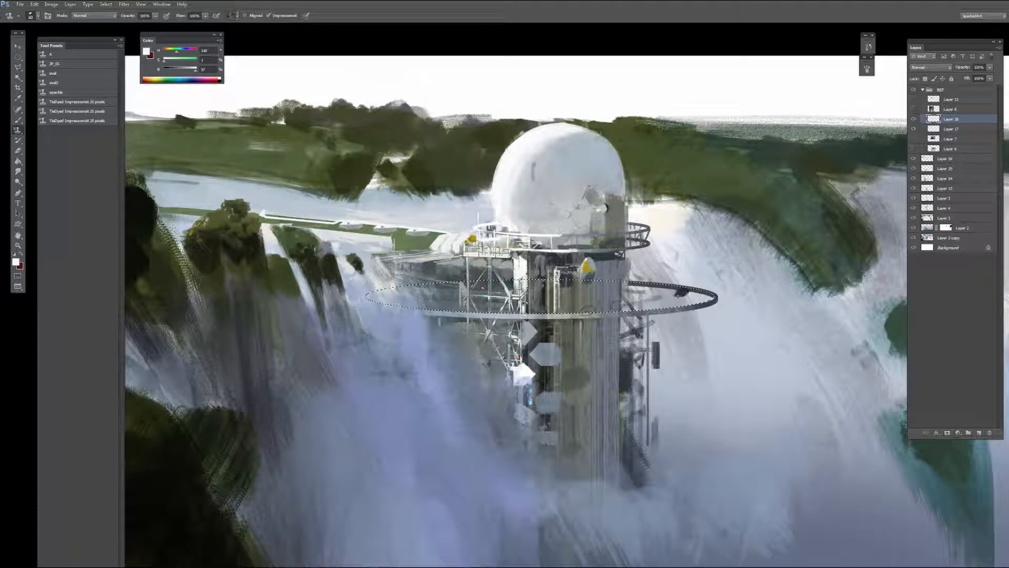
{"action": "left_click", "coordinate": [232, 15]}
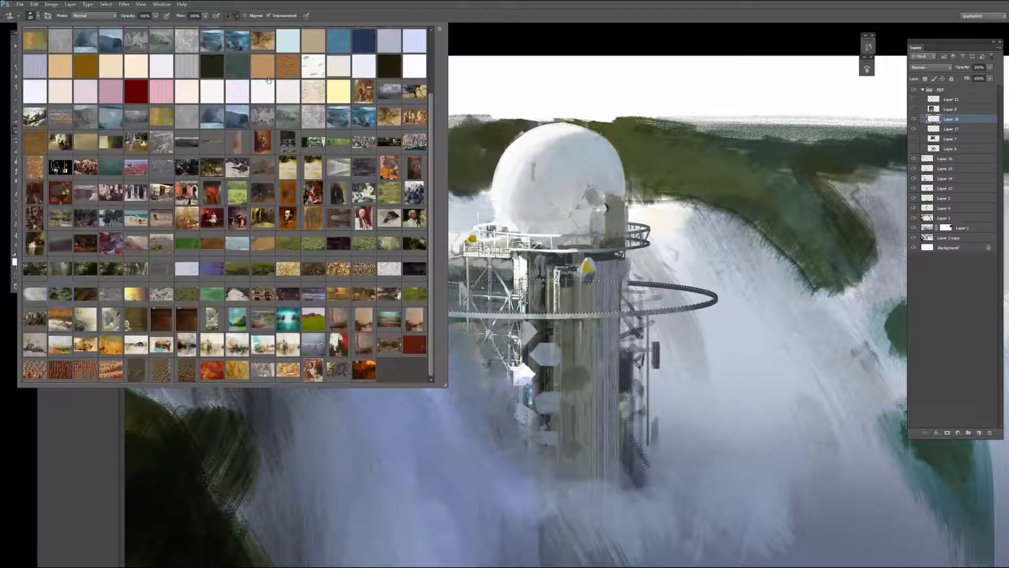
{"action": "left_click", "coordinate": [359, 231]}
{"action": "left_click", "coordinate": [667, 293]}
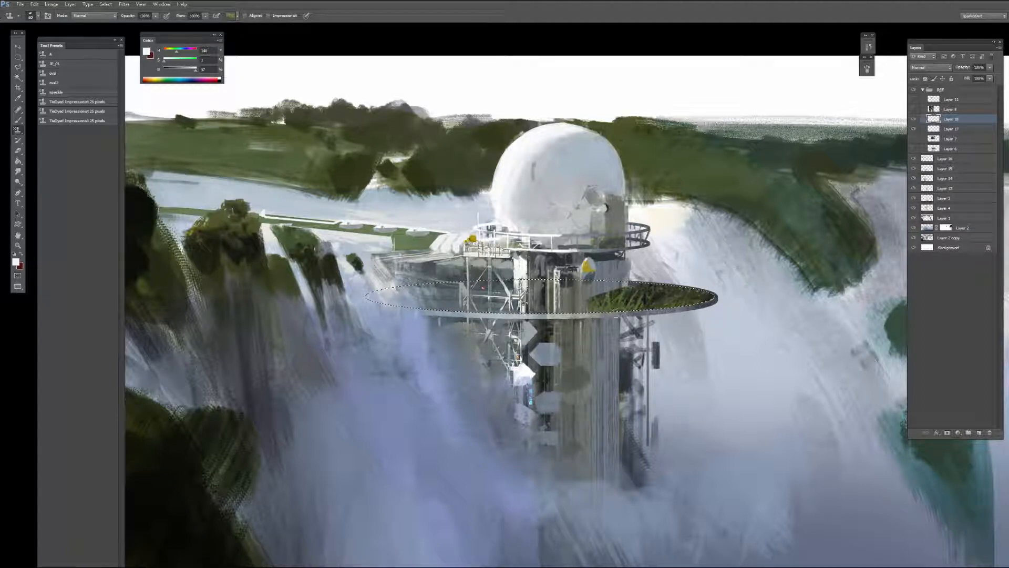
Step: Paint over the foliage texture inside the ring with sampled greens for a smoother grassy surface
{"action": "key", "text": "b"}
{"action": "left_click", "coordinate": [604, 299], "text": "alt"}
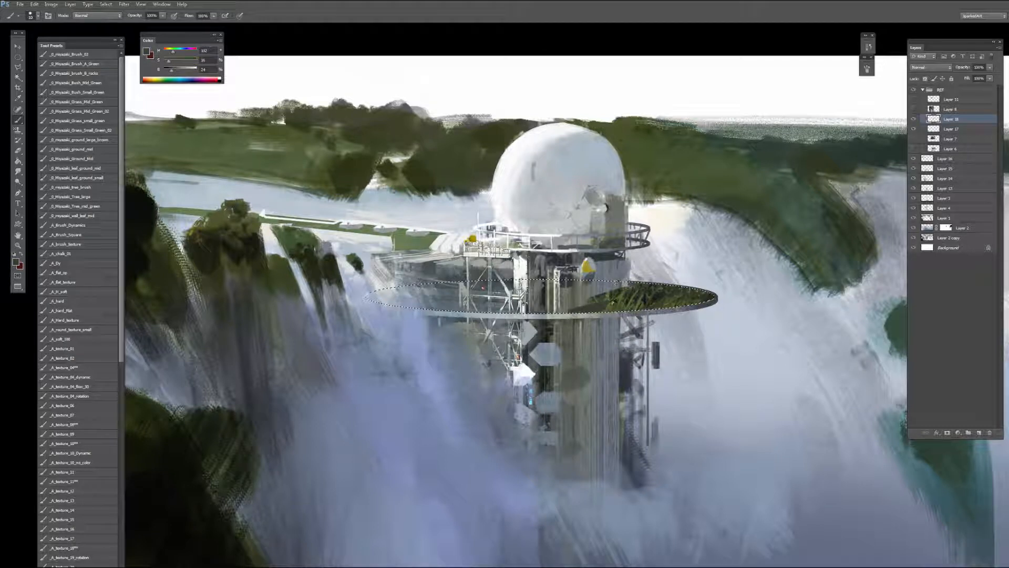
{"action": "left_click", "coordinate": [607, 307], "text": "alt"}
{"action": "key", "text": "ctrl+minus"}
{"action": "left_click", "coordinate": [505, 313], "text": "alt"}
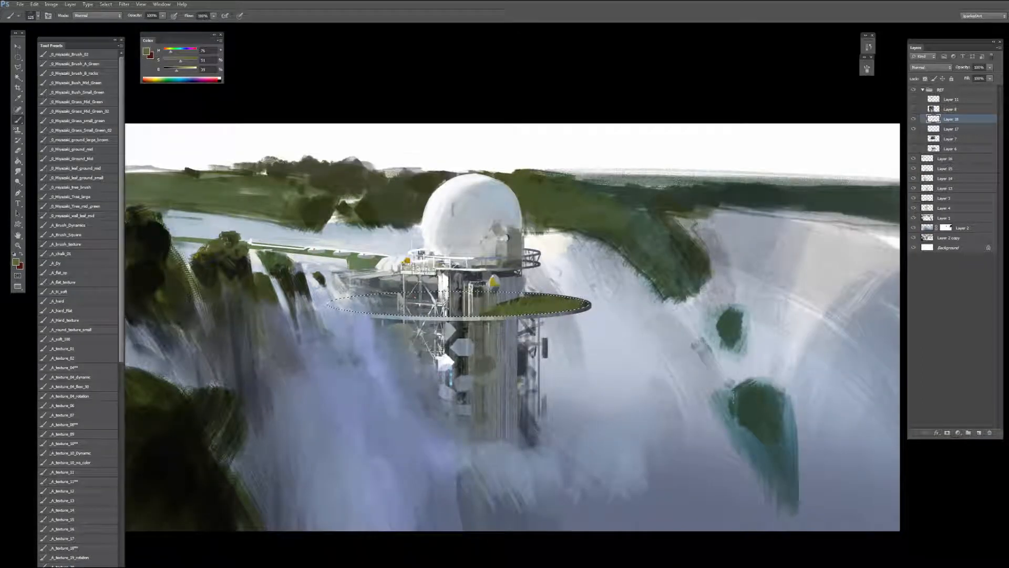
Step: Erase the rear part of the grassy surface to leave a tapering green platform along the ring's front, and clear the selection
{"action": "key", "text": "e"}
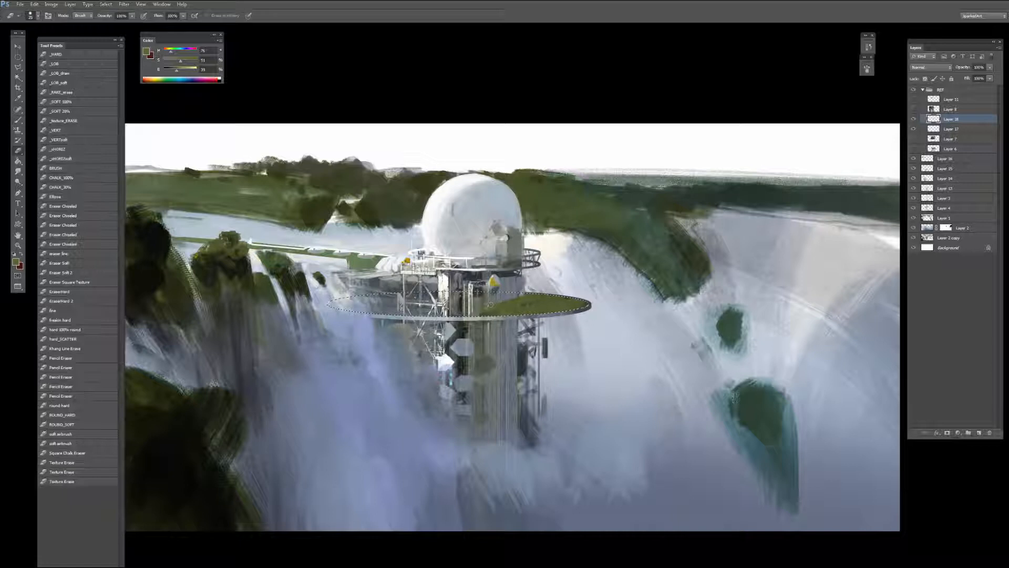
{"action": "left_click_drag", "start_coordinate": [499, 301], "coordinate": [564, 299]}
{"action": "key", "text": "b"}
{"action": "left_click", "coordinate": [484, 311], "text": "alt"}
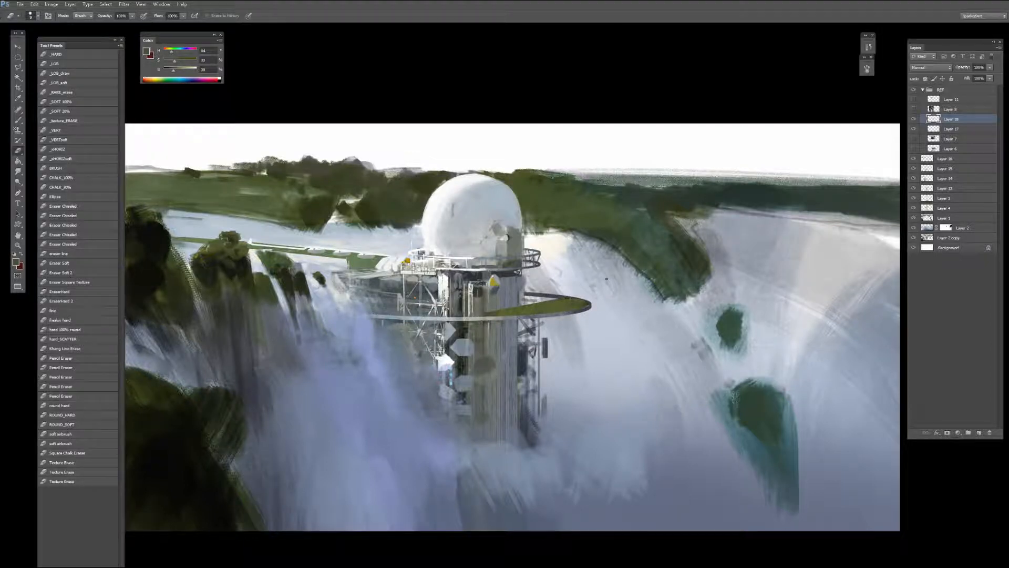
{"action": "key", "text": "ctrl+plus"}
Step: Sample a light grey and touch up the platform's tapered end where it meets the tower
{"action": "key", "text": "b"}
{"action": "left_click", "coordinate": [458, 303], "text": "alt"}
{"action": "left_click_drag", "start_coordinate": [459, 312], "coordinate": [495, 303]}
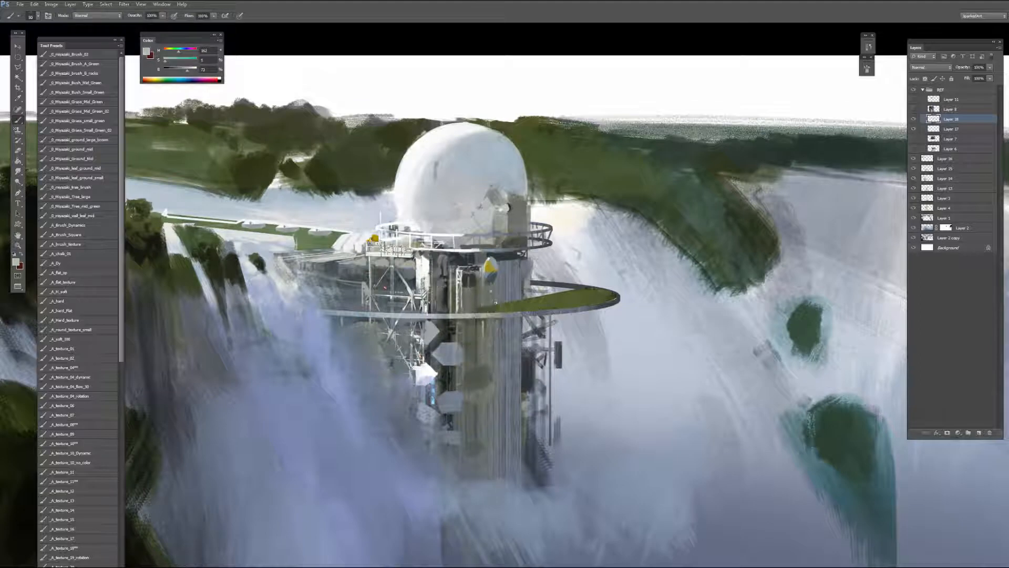
{"action": "key", "text": "["}
{"action": "key", "text": "["}
Step: Nudge the green platform upward and squash its height slightly
{"action": "key", "text": "v"}
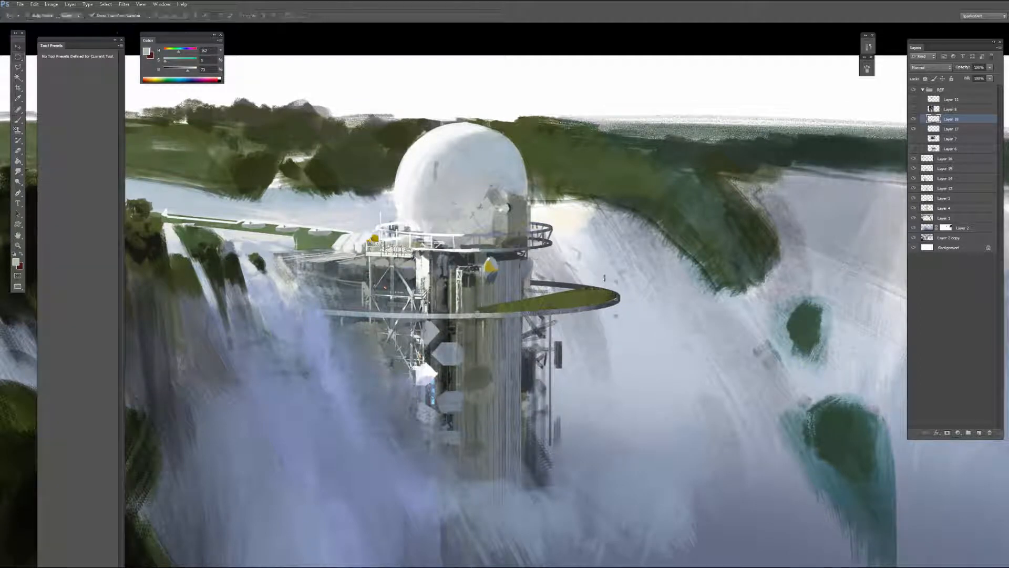
{"action": "key", "text": "Up"}
{"action": "key", "text": "Up"}
{"action": "key", "text": "Up"}
{"action": "key", "text": "Up"}
{"action": "key", "text": "Up"}
{"action": "key", "text": "Up"}
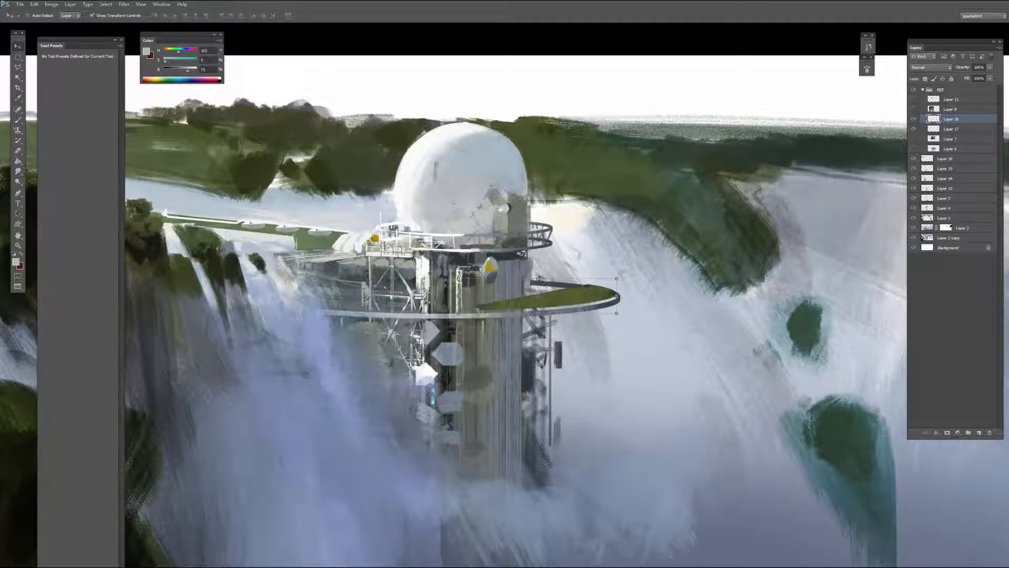
{"action": "left_click_drag", "start_coordinate": [538, 279], "coordinate": [538, 281]}
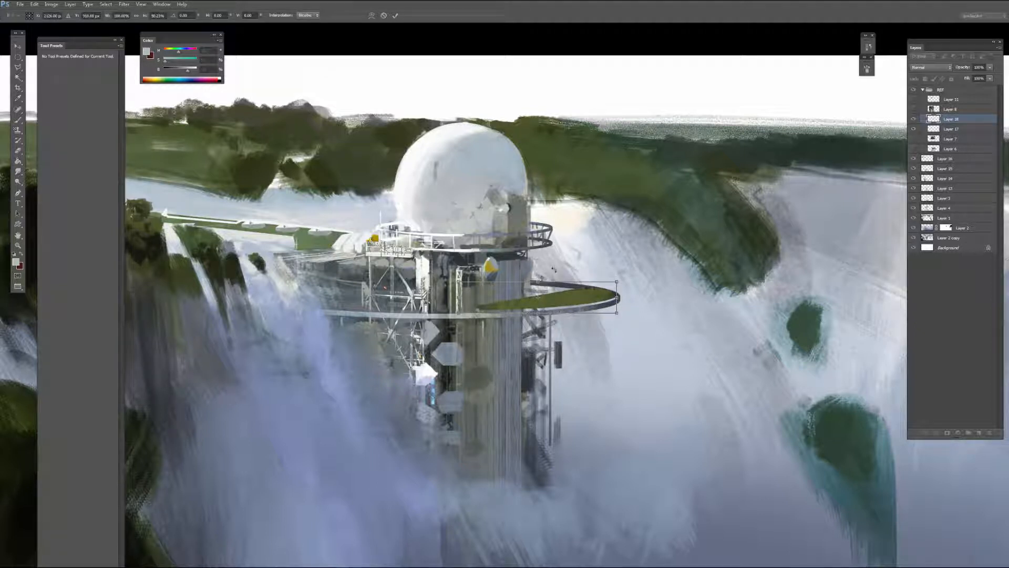
{"action": "key", "text": "Return"}
Step: Choose a texture brush, sample a light tone from the dome and paint a tiny mark on the platform near the tower
{"action": "key", "text": "b"}
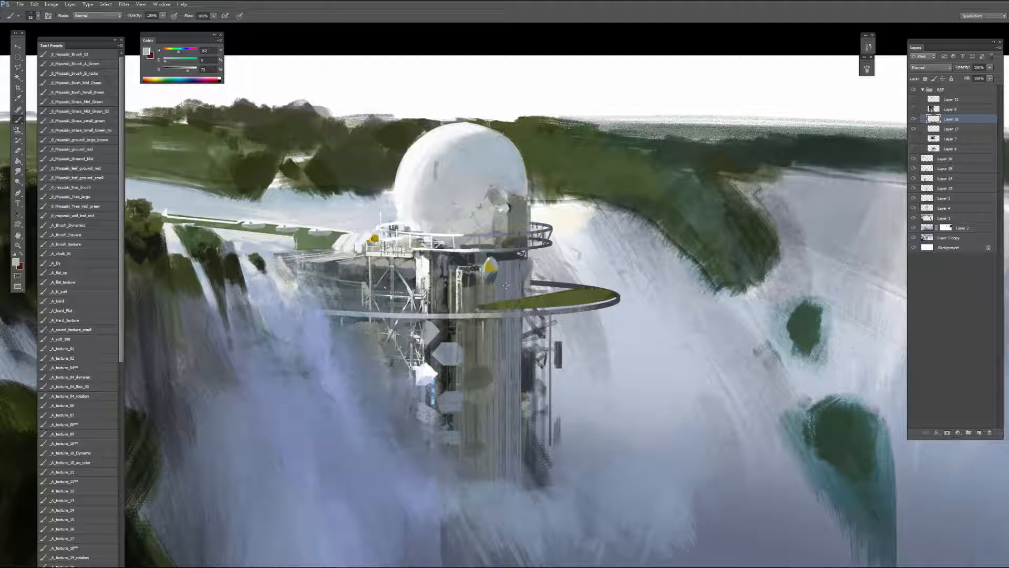
{"action": "left_click", "coordinate": [79, 424]}
{"action": "left_click", "coordinate": [449, 206], "text": "alt"}
{"action": "key", "text": "bracketleft"}
{"action": "key", "text": "bracketleft"}
{"action": "key", "text": "bracketleft"}
{"action": "key", "text": "bracketleft"}
{"action": "key", "text": "bracketleft"}
{"action": "key", "text": "bracketleft"}
{"action": "key", "text": "bracketleft"}
{"action": "key", "text": "bracketleft"}
{"action": "key", "text": "bracketleft"}
{"action": "key", "text": "bracketleft"}
{"action": "key", "text": "bracketleft"}
{"action": "left_click_drag", "start_coordinate": [513, 295], "coordinate": [521, 294]}
Step: Paint small light surface details across the outer half of the green platform with sampled tones
{"action": "key", "text": "m"}
{"action": "left_click_drag", "start_coordinate": [514, 292], "coordinate": [518, 295]}
{"action": "key", "text": "b"}
{"action": "left_click", "coordinate": [518, 293], "text": "alt"}
{"action": "left_click", "coordinate": [613, 293], "text": "alt"}
{"action": "left_click_drag", "start_coordinate": [584, 277], "coordinate": [575, 290]}
{"action": "left_click", "coordinate": [577, 272], "text": "alt"}
{"action": "left_click_drag", "start_coordinate": [578, 293], "coordinate": [600, 292]}
{"action": "key", "text": "e"}
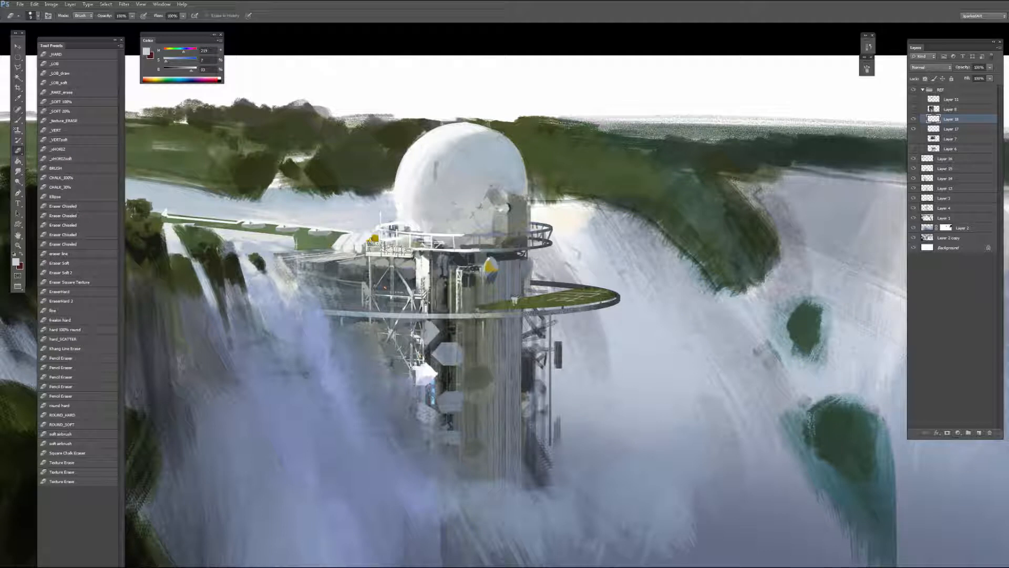
Step: Cover the light mark near the tower with sampled green and paint a small dark disc on the ring's rear rim
{"action": "key", "text": "b"}
{"action": "left_click", "coordinate": [516, 300], "text": "alt"}
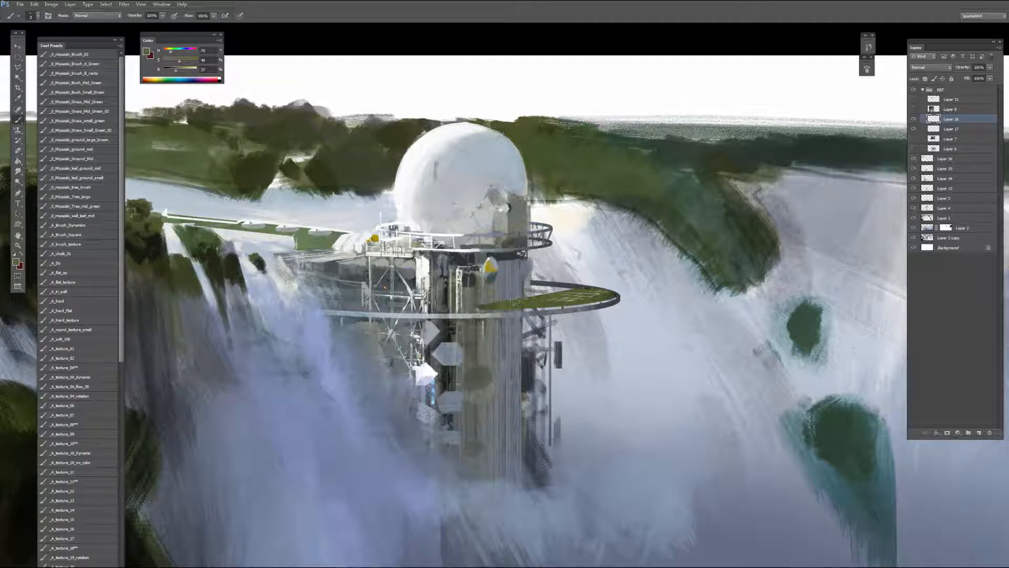
{"action": "left_click", "coordinate": [433, 331], "text": "alt"}
{"action": "left_click", "coordinate": [557, 276], "text": "alt"}
{"action": "left_click_drag", "start_coordinate": [582, 283], "coordinate": [588, 285]}
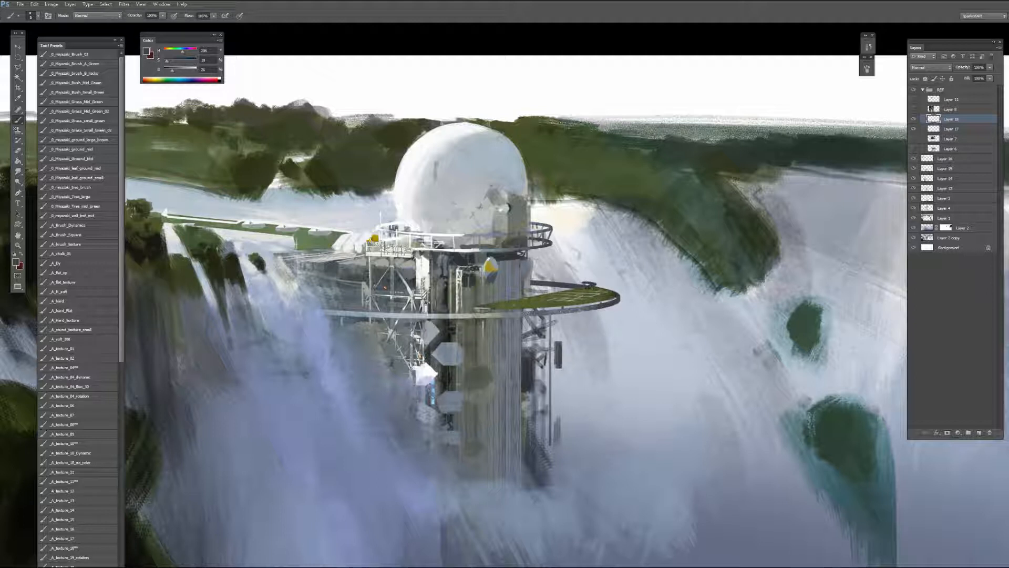
Step: Paint a light grey block at the platform's inner tip and refine its outer edge
{"action": "left_click", "coordinate": [470, 315], "text": "alt"}
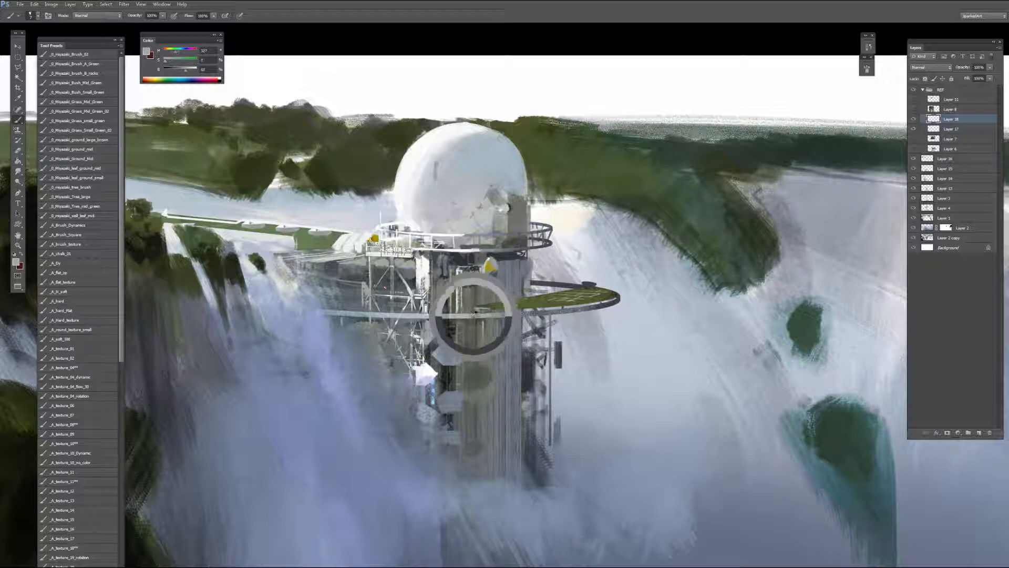
{"action": "left_click_drag", "start_coordinate": [476, 311], "coordinate": [486, 307]}
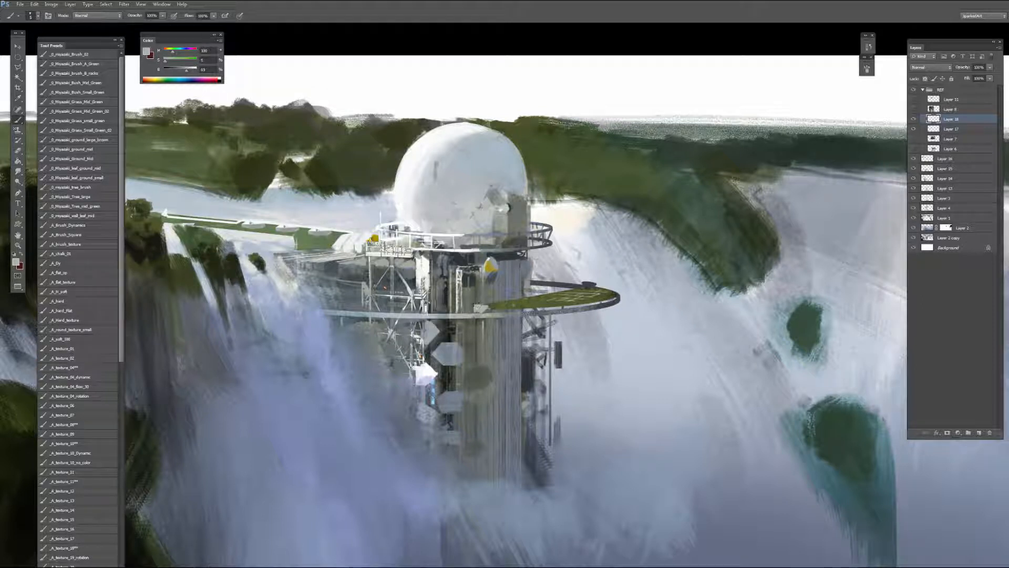
{"action": "left_click_drag", "start_coordinate": [475, 308], "coordinate": [489, 307]}
{"action": "left_click_drag", "start_coordinate": [600, 286], "coordinate": [591, 307]}
Step: Paint a narrow vertical grey pod at the platform's outer end with a hard brush and sampled grey
{"action": "left_click", "coordinate": [65, 303]}
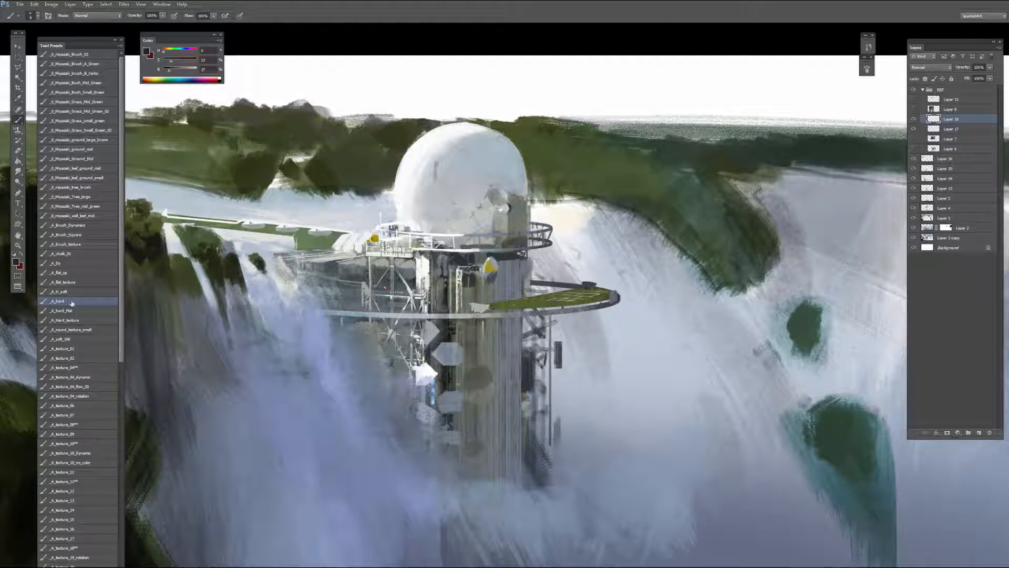
{"action": "left_click", "coordinate": [613, 292], "text": "alt"}
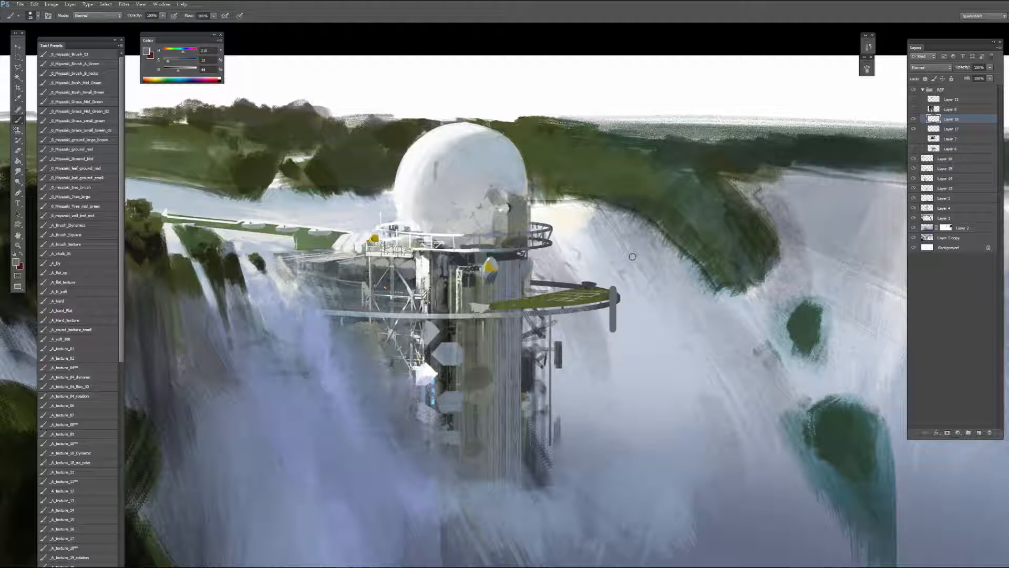
{"action": "key", "text": "bracketleft"}
{"action": "left_click_drag", "start_coordinate": [613, 286], "coordinate": [616, 315]}
{"action": "key", "text": "m"}
{"action": "key", "text": "b"}
{"action": "key", "text": "ctrl+d"}
Step: Paint a matching light grey rounded pod at the platform's inner end, against the tower
{"action": "key", "text": "m"}
{"action": "mouse_move", "coordinate": [477, 313]}
{"action": "left_mouse_down"}
{"action": "mouse_move", "coordinate": [485, 325]}
{"action": "mouse_move", "coordinate": [476, 323]}
{"action": "left_mouse_up"}
{"action": "key", "text": "b"}
{"action": "left_click", "coordinate": [476, 311], "text": "alt"}
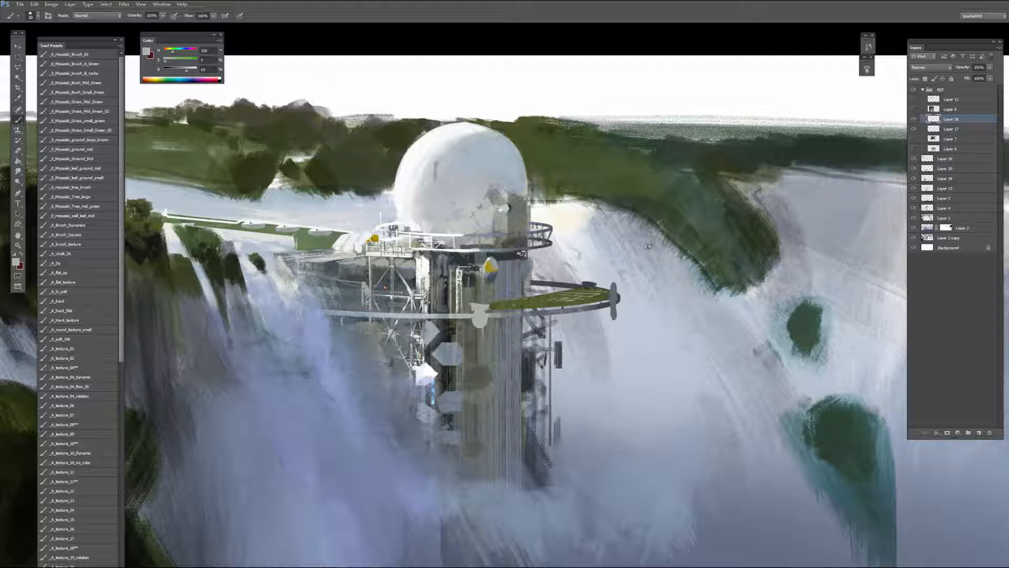
{"action": "key", "text": "m"}
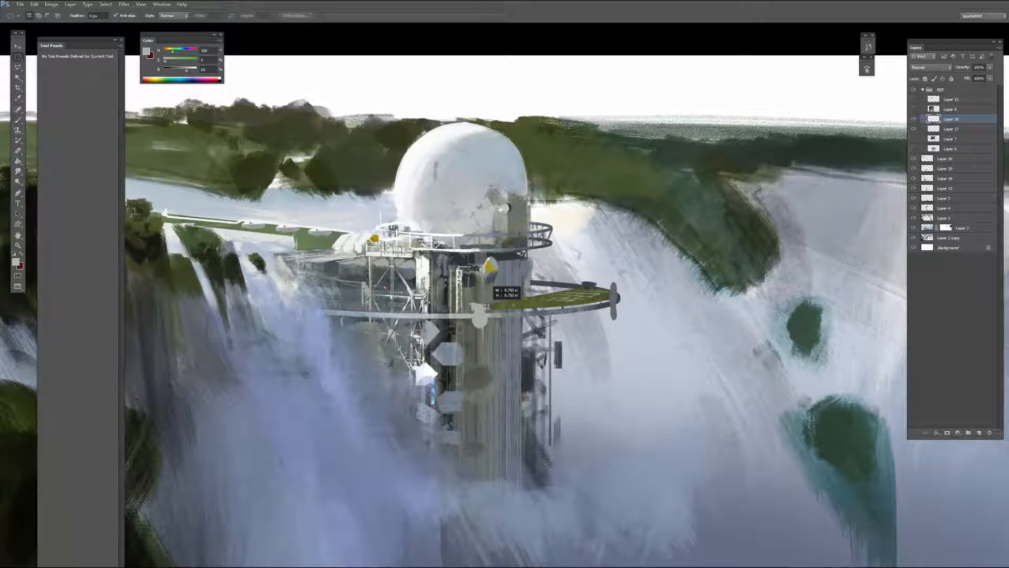
{"action": "key", "text": "b"}
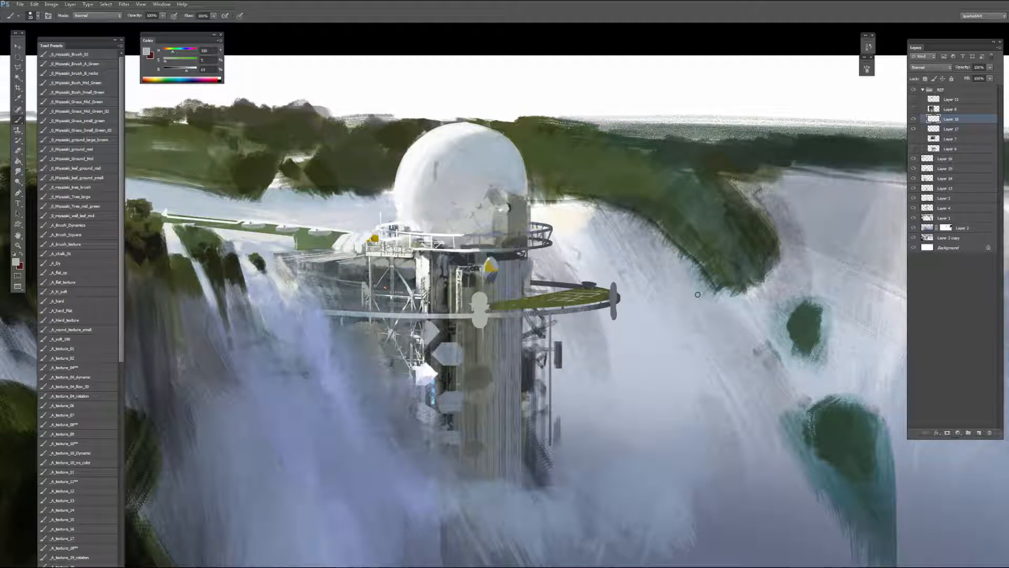
{"action": "key", "text": "e"}
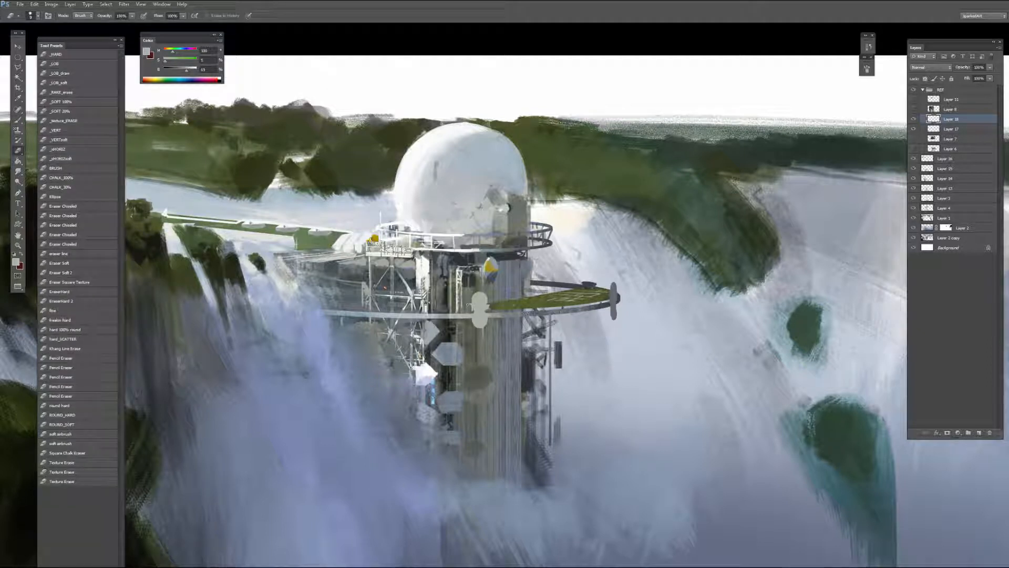
Step: Lock the pod layer's transparent pixels and shade the platform's inner pod with a brush and sampled grey
{"action": "key", "text": "b"}
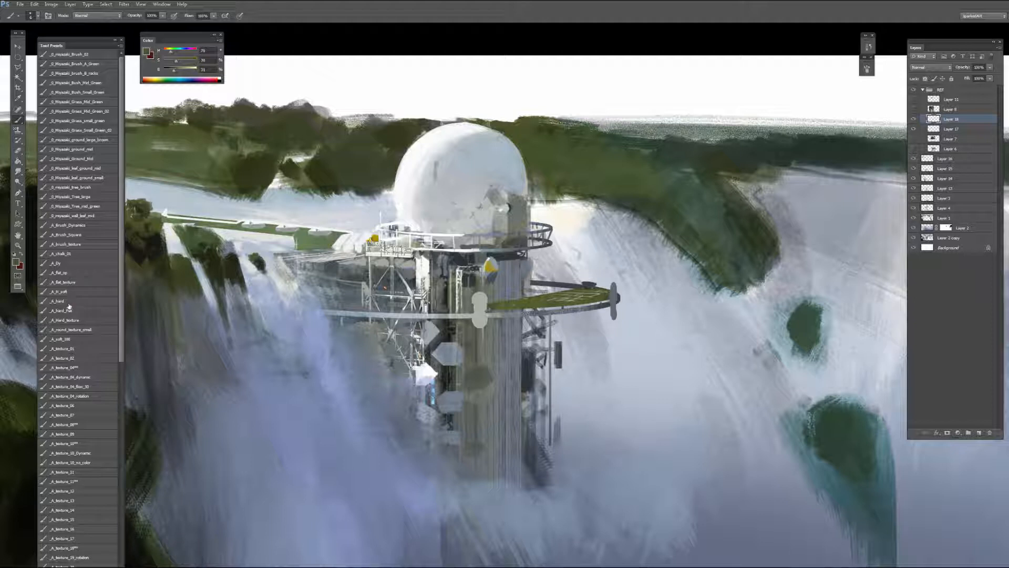
{"action": "left_click", "coordinate": [66, 291]}
{"action": "key", "text": "slash"}
{"action": "left_click", "coordinate": [451, 344], "text": "alt"}
{"action": "key", "text": "bracketright"}
{"action": "key", "text": "bracketright"}
{"action": "left_click_drag", "start_coordinate": [477, 320], "coordinate": [477, 315]}
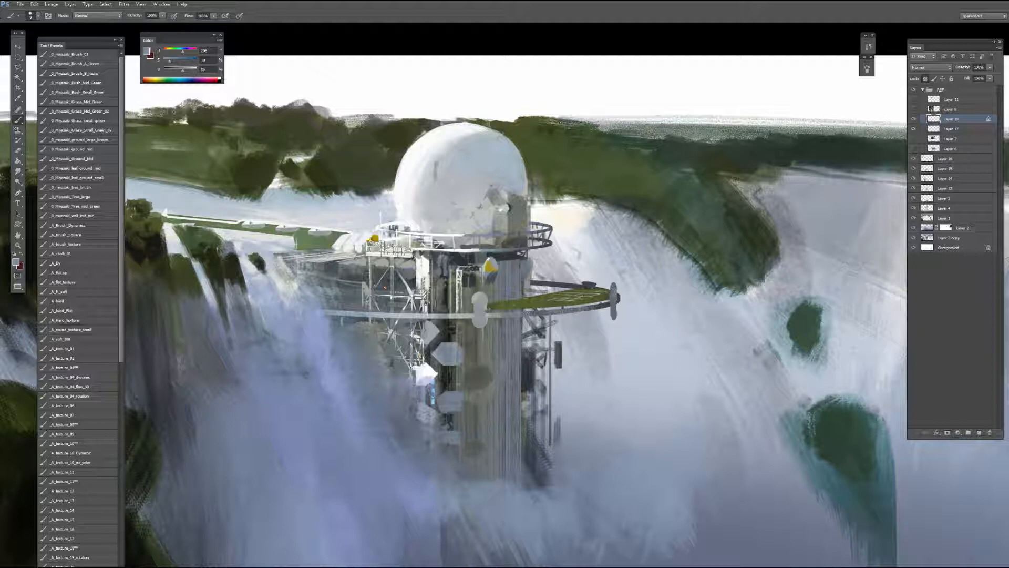
Step: Shade the narrow pod at the platform's outer end with sampled greys and adjust the paint colour's brightness
{"action": "left_click", "coordinate": [611, 297], "text": "alt"}
{"action": "left_click", "coordinate": [611, 297], "text": "alt"}
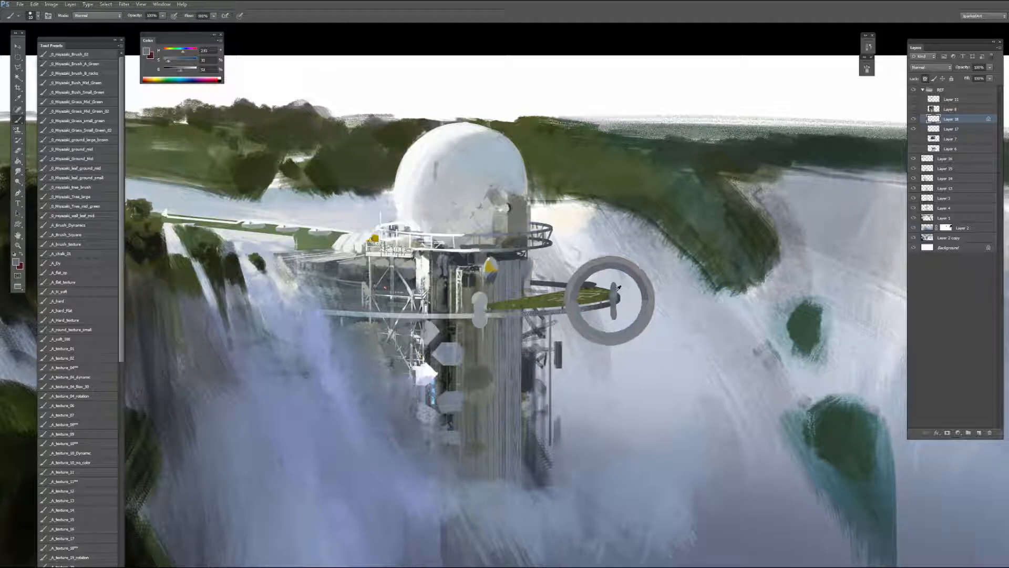
{"action": "left_click_drag", "start_coordinate": [616, 291], "coordinate": [609, 281]}
{"action": "key", "text": "bracketleft"}
{"action": "key", "text": "bracketleft"}
{"action": "left_click", "coordinate": [613, 290], "text": "alt"}
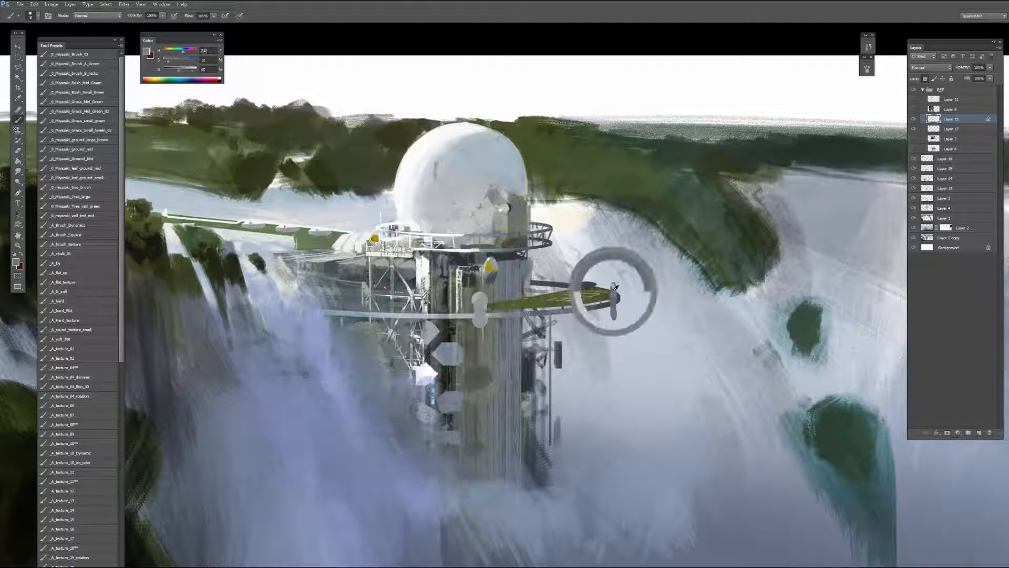
{"action": "key", "text": "bracketright"}
{"action": "key", "text": "bracketright"}
{"action": "left_click", "coordinate": [614, 295], "text": "alt"}
{"action": "left_click_drag", "start_coordinate": [188, 70], "coordinate": [189, 69]}
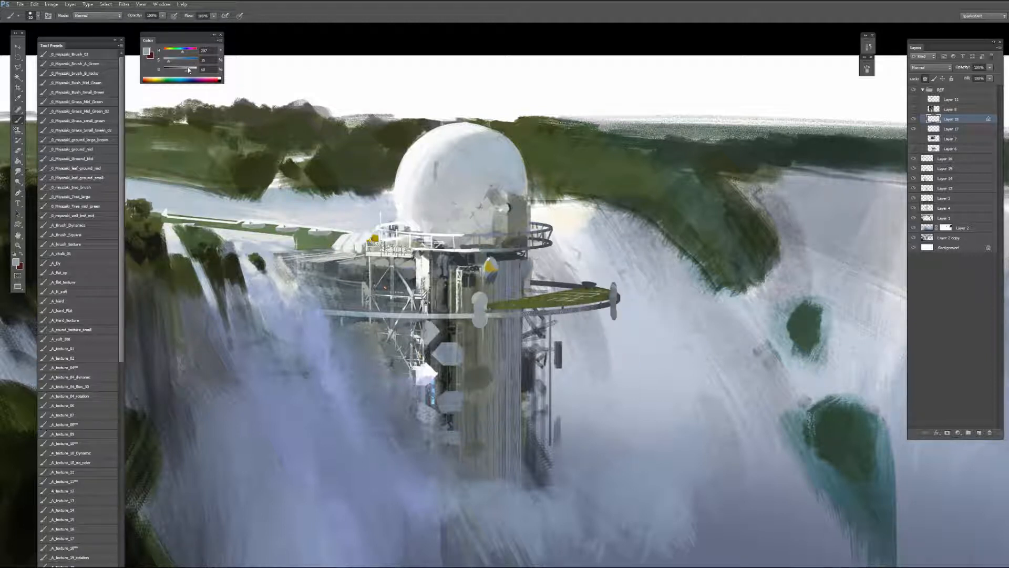
Step: Move Layer 17 and Layer 18 out of the reference group and merge them into one layer
{"action": "left_click", "coordinate": [280, 298], "text": "alt"}
{"action": "left_click", "coordinate": [411, 178], "text": "alt"}
{"action": "left_click", "coordinate": [450, 332], "text": "alt"}
{"action": "left_click", "coordinate": [957, 130]}
{"action": "left_click", "coordinate": [960, 121], "text": "shift"}
{"action": "left_click_drag", "start_coordinate": [960, 121], "coordinate": [955, 153]}
{"action": "key", "text": "ctrl+e"}
{"action": "left_click", "coordinate": [912, 140]}
{"action": "left_click", "coordinate": [912, 139]}
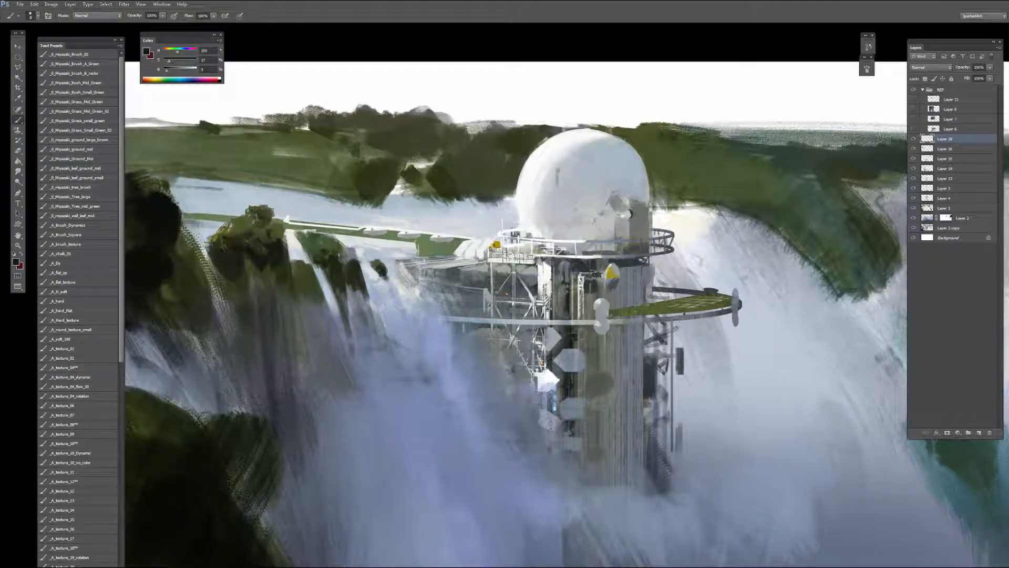
Step: Touch up the narrow green river strip leading to the tower with small strokes of sampled dark green
{"action": "left_click", "coordinate": [379, 184], "text": "alt"}
{"action": "key", "text": "["}
{"action": "key", "text": "["}
{"action": "key", "text": "["}
{"action": "key", "text": "]"}
{"action": "left_click_drag", "start_coordinate": [441, 242], "coordinate": [468, 242]}
{"action": "left_click_drag", "start_coordinate": [311, 226], "coordinate": [363, 232]}
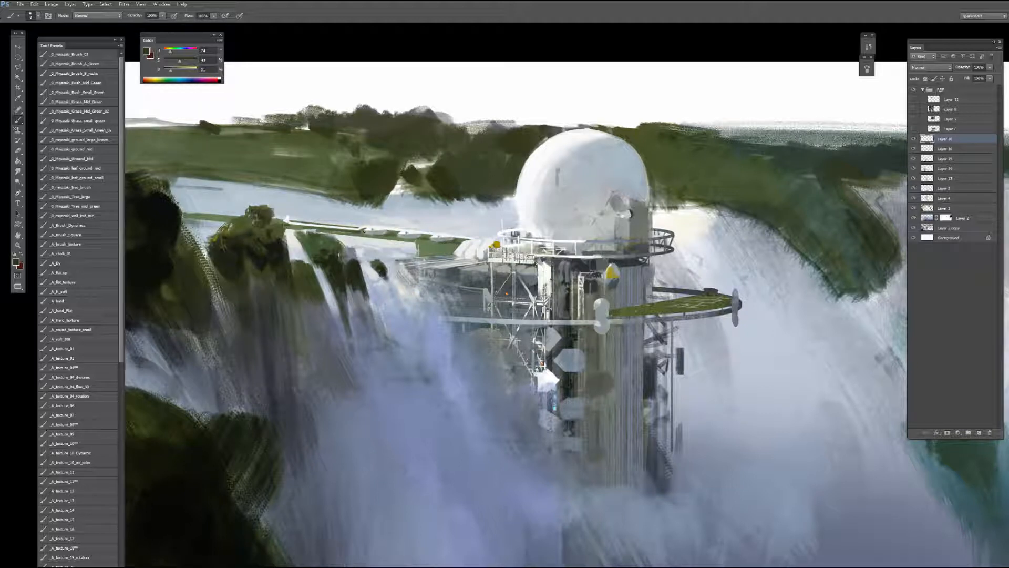
{"action": "key", "text": "ctrl+minus"}
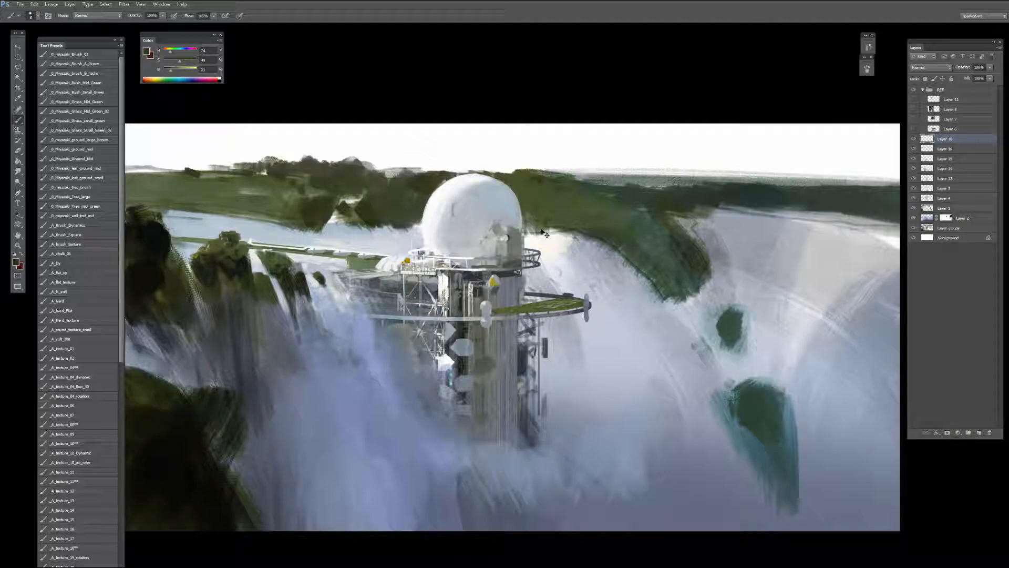
{"action": "left_click_drag", "start_coordinate": [432, 273], "coordinate": [529, 282]}
Step: Toggle Layer 16's visibility to check its contents and merge it with Layer 18
{"action": "key", "text": "ctrl+plus"}
{"action": "key", "text": "e"}
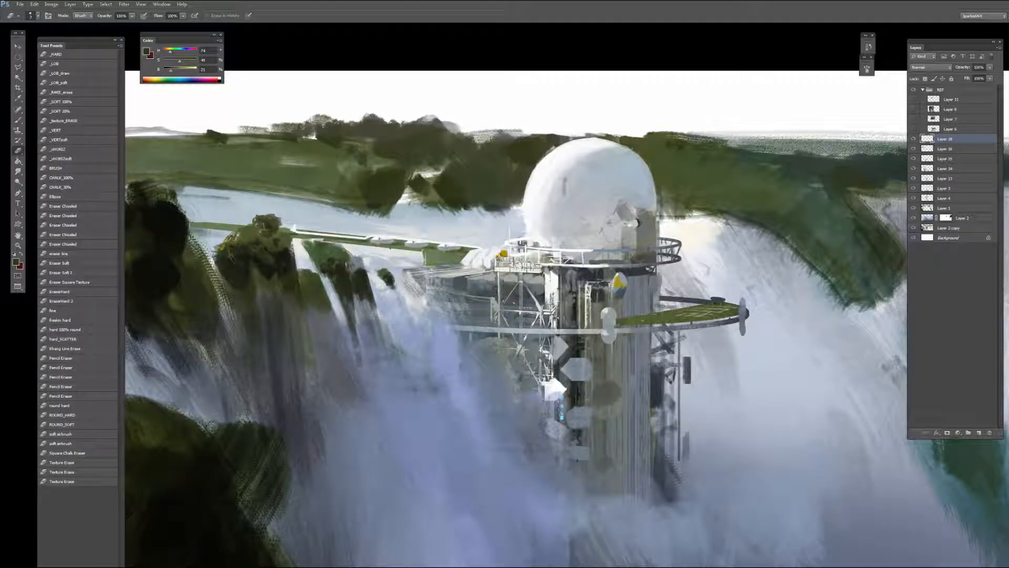
{"action": "left_click", "coordinate": [914, 149]}
{"action": "left_click", "coordinate": [914, 149]}
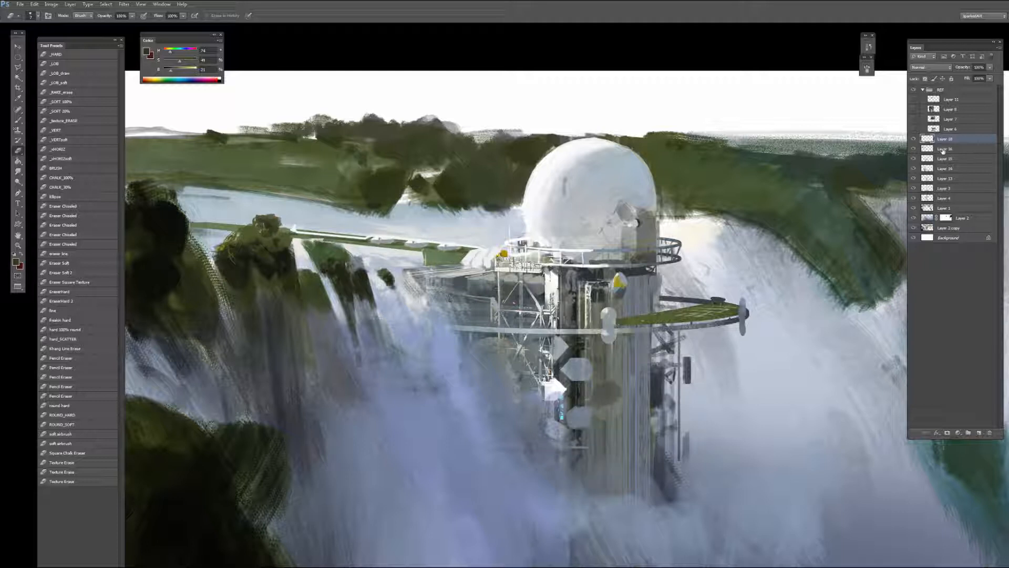
{"action": "left_click", "coordinate": [941, 149], "text": "shift"}
{"action": "key", "text": "ctrl+e"}
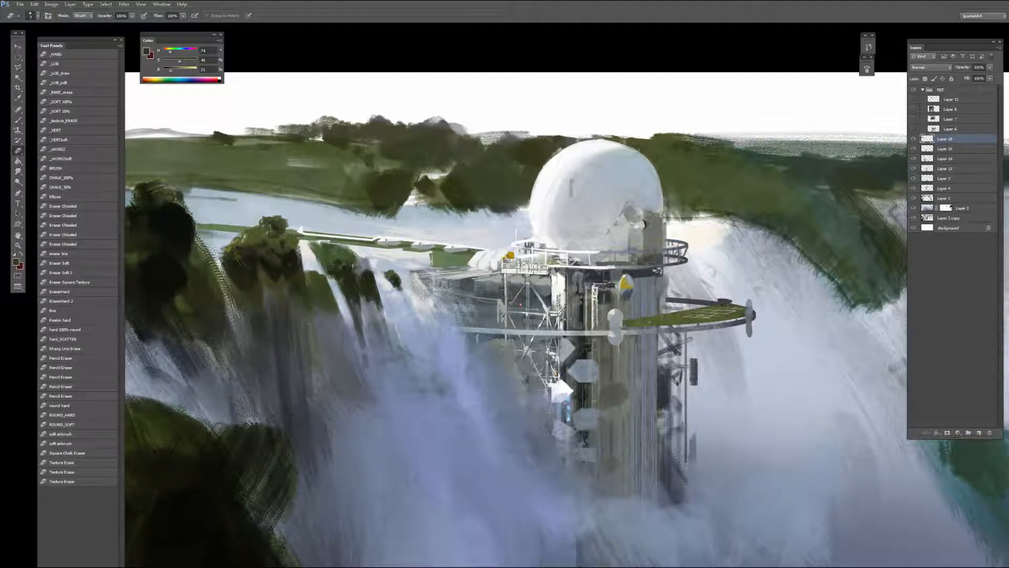
Step: Brush sampled pale violet mist over the falls between the cliff and the tower with a texture brush
{"action": "key", "text": "ctrl+minus"}
{"action": "key", "text": "ctrl+minus"}
{"action": "key", "text": "b"}
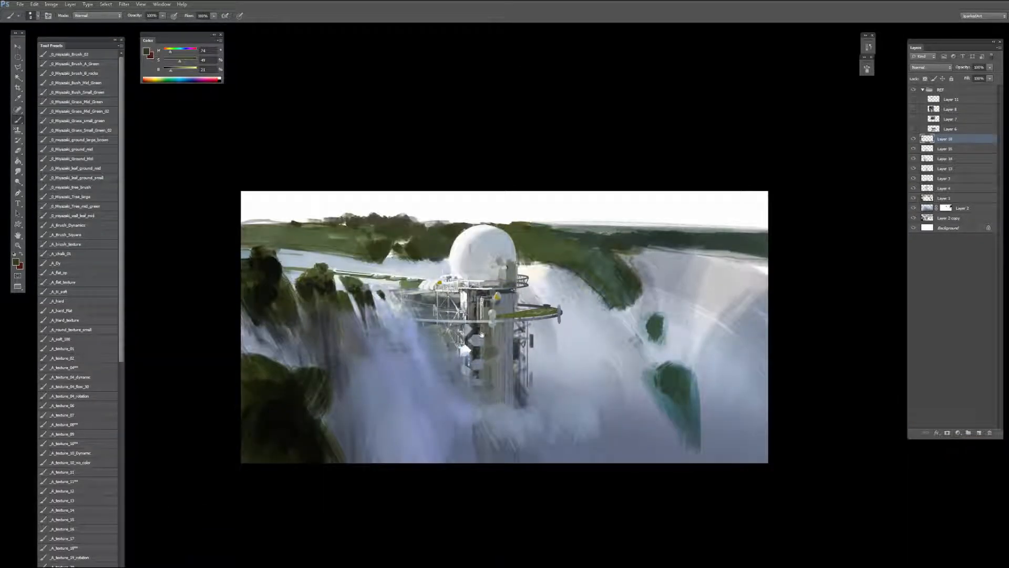
{"action": "left_click_drag", "start_coordinate": [457, 357], "coordinate": [451, 303]}
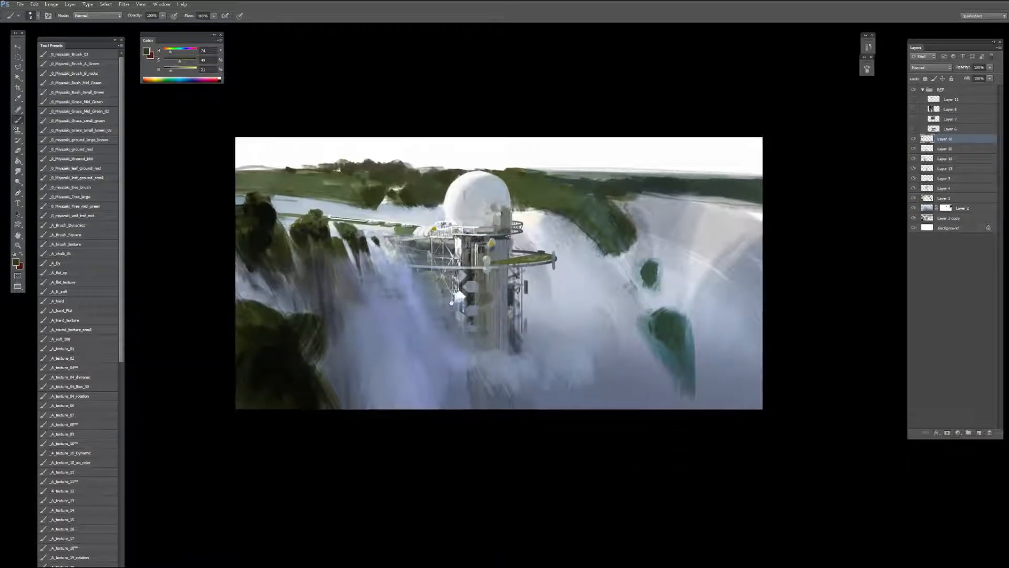
{"action": "left_click", "coordinate": [85, 462]}
{"action": "left_click", "coordinate": [368, 275], "text": "alt"}
{"action": "left_click_drag", "start_coordinate": [369, 274], "coordinate": [408, 277]}
{"action": "key", "text": "]"}
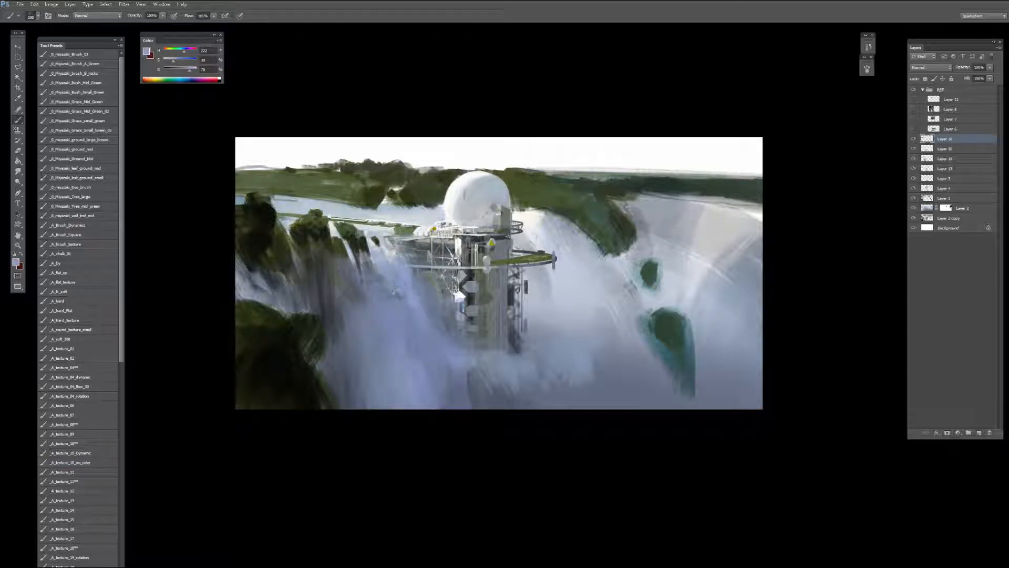
Step: Check the contents of Layer 4 and Layer 1 and add a new empty layer directly above Layer 1
{"action": "left_click", "coordinate": [539, 232], "text": "alt"}
{"action": "left_click", "coordinate": [957, 169]}
{"action": "left_click", "coordinate": [933, 188]}
{"action": "left_click", "coordinate": [914, 189]}
{"action": "left_click", "coordinate": [914, 188]}
{"action": "left_click", "coordinate": [914, 188]}
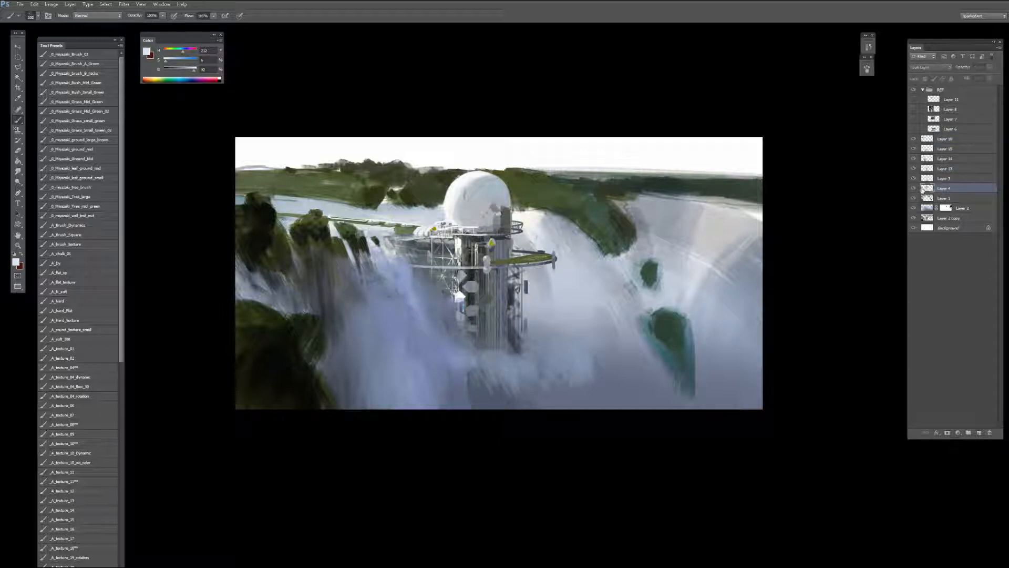
{"action": "left_click", "coordinate": [914, 188]}
{"action": "left_click", "coordinate": [946, 198]}
{"action": "left_click", "coordinate": [914, 198]}
{"action": "left_click", "coordinate": [914, 198]}
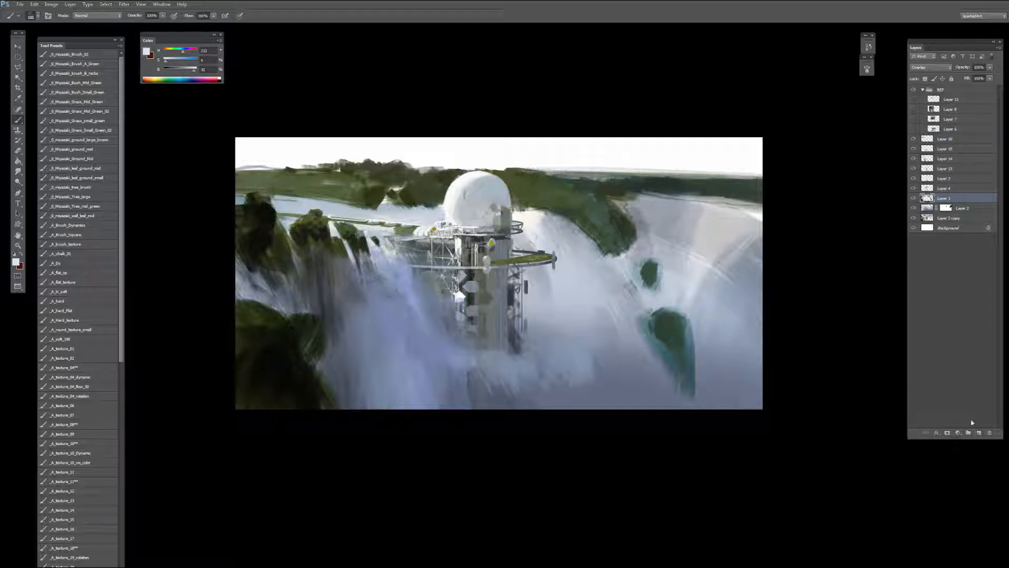
{"action": "left_click", "coordinate": [979, 432]}
Step: Work sampled off-white texture into the falls behind the ring platform and erase the excess around the tower
{"action": "left_click", "coordinate": [533, 236], "text": "alt"}
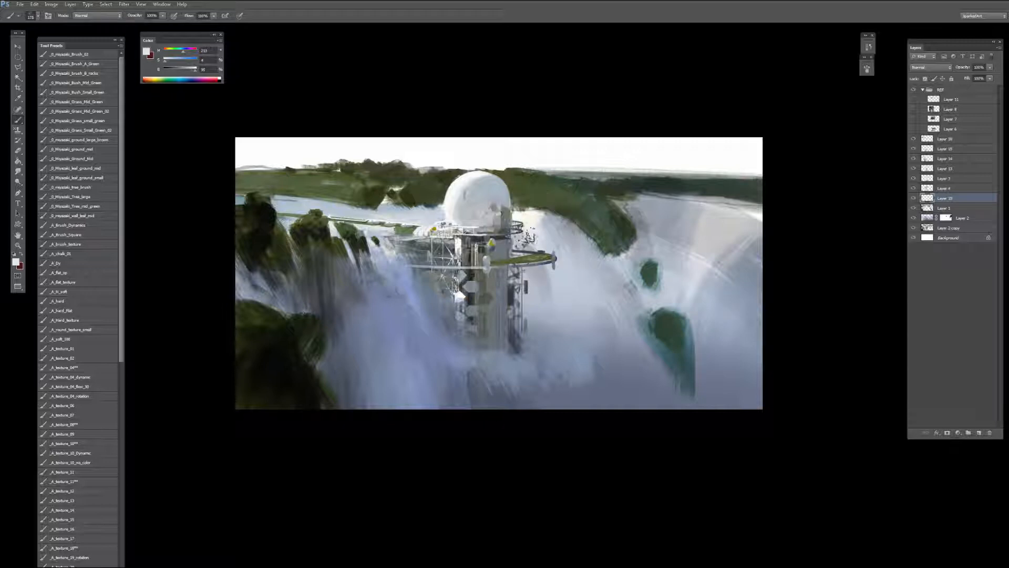
{"action": "key", "text": "bracketright"}
{"action": "key", "text": "bracketright"}
{"action": "key", "text": "bracketright"}
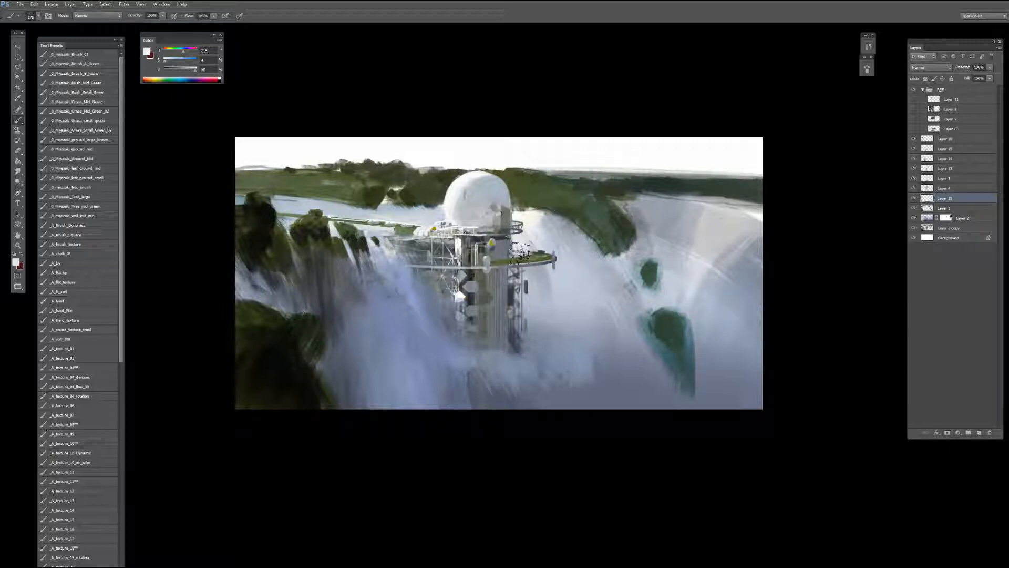
{"action": "key", "text": "e"}
{"action": "left_click_drag", "start_coordinate": [512, 251], "coordinate": [526, 252]}
{"action": "key", "text": "bracketright"}
{"action": "key", "text": "bracketright"}
{"action": "key", "text": "bracketright"}
{"action": "key", "text": "bracketright"}
{"action": "key", "text": "bracketright"}
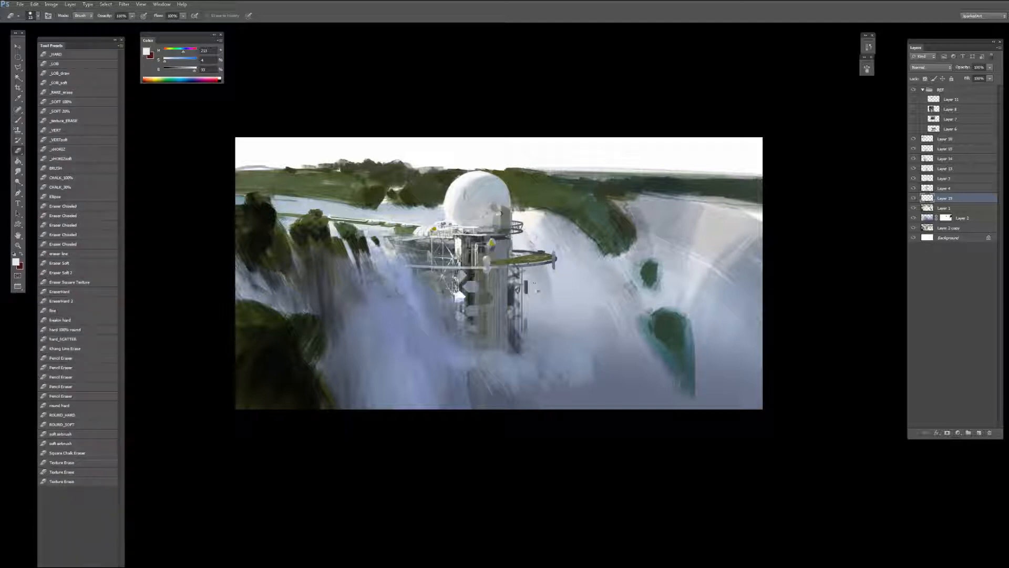
{"action": "left_click", "coordinate": [535, 282], "text": "alt"}
{"action": "left_click", "coordinate": [502, 233]}
Step: Brighten the lip of the falls just behind the tower with sampled warm white and a smaller brush
{"action": "key", "text": "b"}
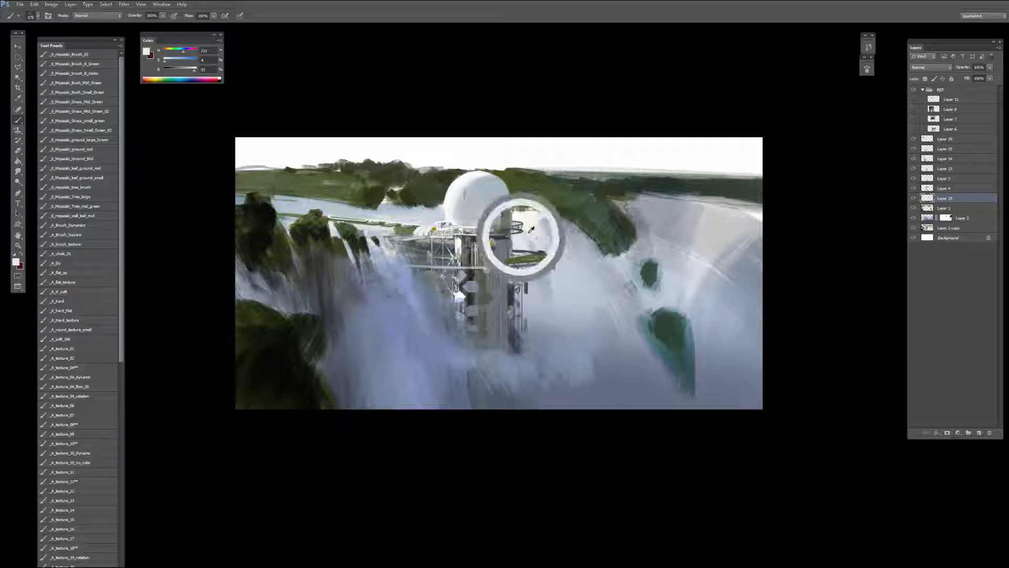
{"action": "left_click", "coordinate": [534, 223], "text": "alt"}
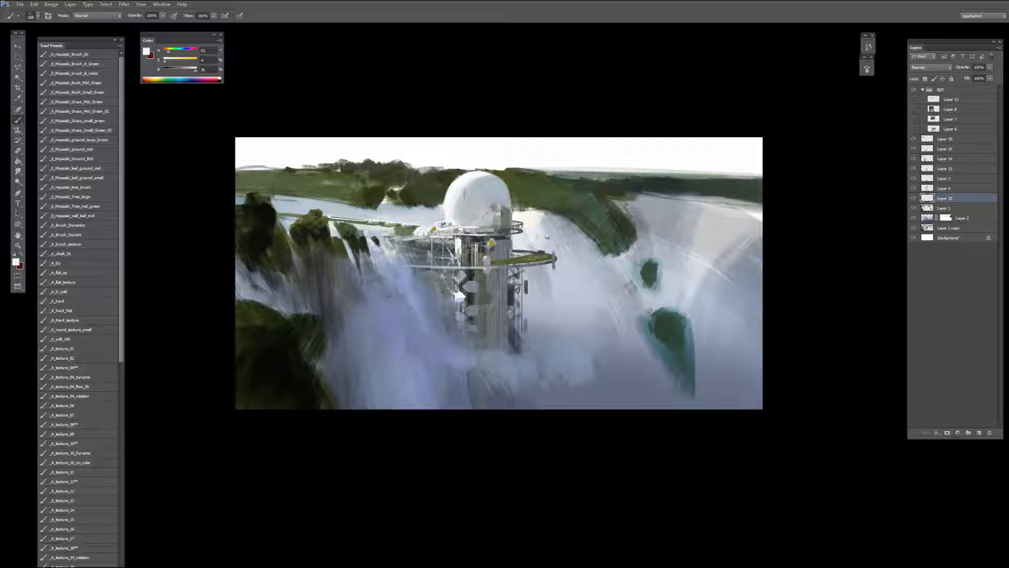
{"action": "key", "text": "bracketleft"}
{"action": "key", "text": "bracketleft"}
{"action": "key", "text": "bracketleft"}
{"action": "key", "text": "bracketleft"}
{"action": "key", "text": "bracketleft"}
{"action": "key", "text": "bracketleft"}
{"action": "key", "text": "ctrl+plus"}
{"action": "left_click_drag", "start_coordinate": [500, 157], "coordinate": [531, 201]}
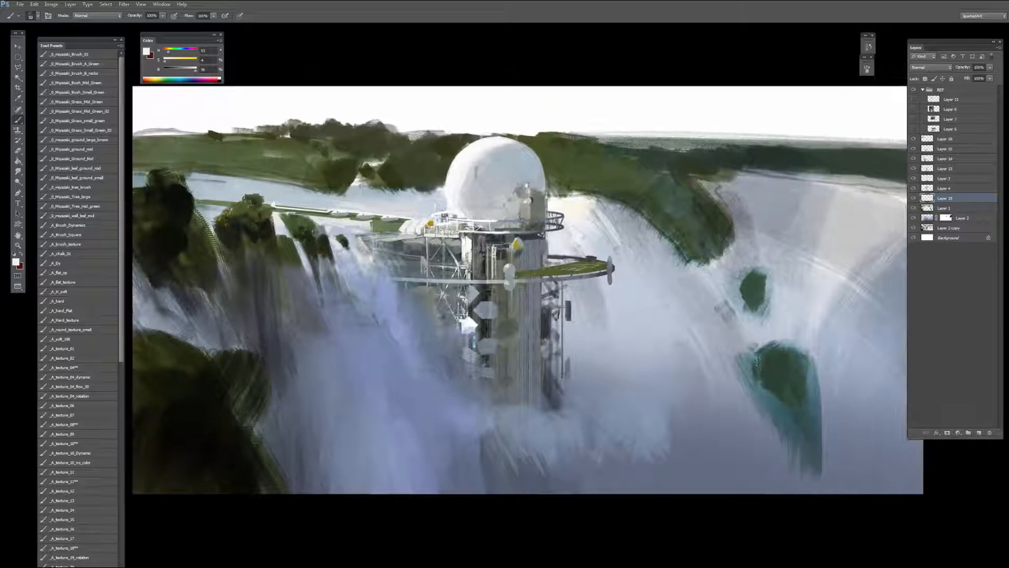
Step: Repaint the river surface and its far shoreline beside the dome with sampled pale blue-grey tones
{"action": "left_click", "coordinate": [416, 198], "text": "alt"}
{"action": "mouse_move", "coordinate": [410, 192]}
{"action": "left_mouse_down"}
{"action": "mouse_move", "coordinate": [364, 189]}
{"action": "mouse_move", "coordinate": [412, 194]}
{"action": "left_mouse_up"}
{"action": "left_click", "coordinate": [425, 196], "text": "alt"}
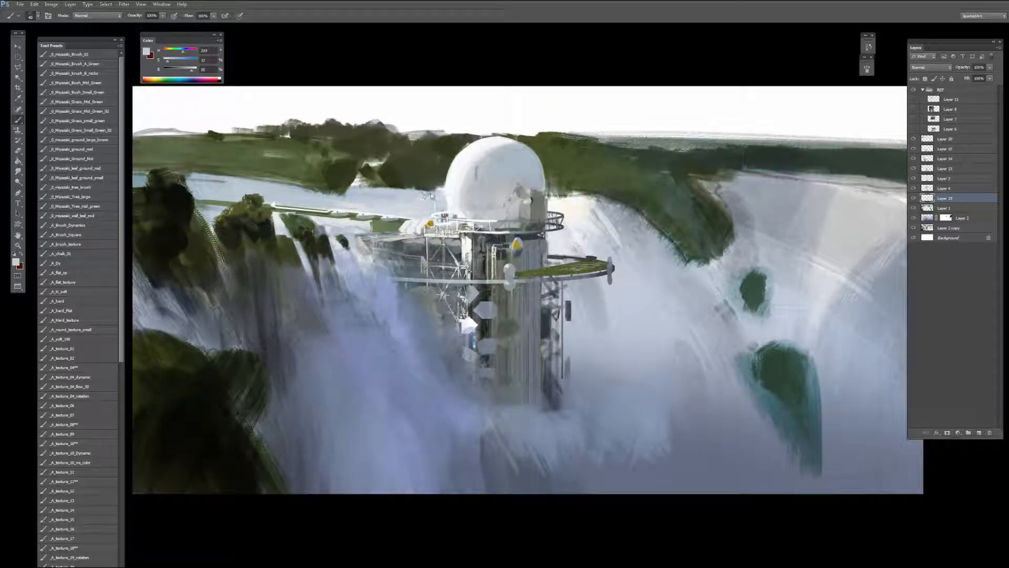
{"action": "key", "text": "bracketleft"}
{"action": "left_click", "coordinate": [436, 201], "text": "alt"}
{"action": "left_click", "coordinate": [313, 202], "text": "alt"}
{"action": "mouse_move", "coordinate": [344, 191]}
{"action": "left_mouse_down"}
{"action": "mouse_move", "coordinate": [276, 183]}
{"action": "mouse_move", "coordinate": [345, 191]}
{"action": "mouse_move", "coordinate": [325, 192]}
{"action": "left_mouse_up"}
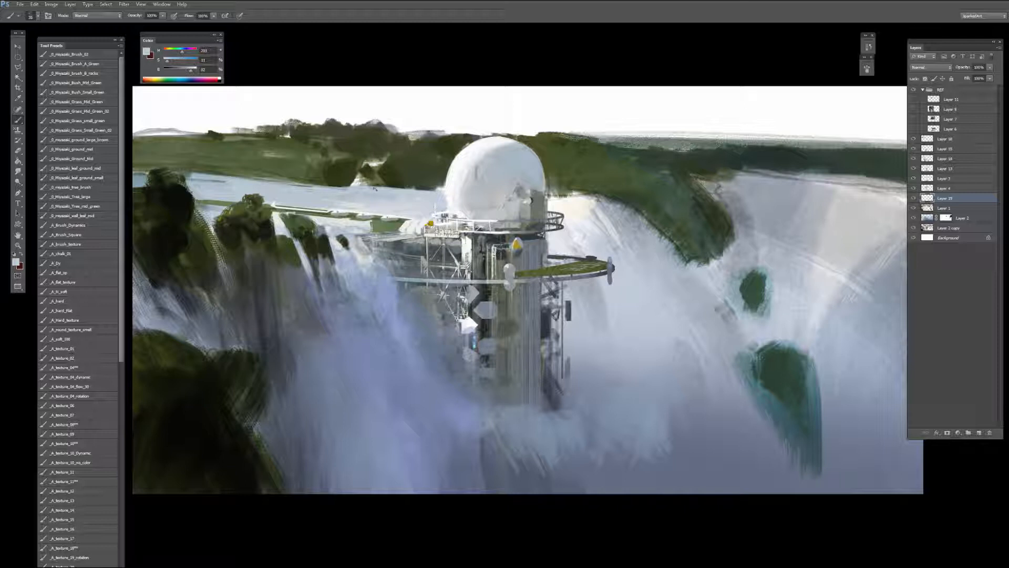
{"action": "left_click_drag", "start_coordinate": [374, 188], "coordinate": [413, 203]}
Step: Refine the far riverbank's edge and the trees beside the dome with sampled greens
{"action": "left_click", "coordinate": [300, 179], "text": "alt"}
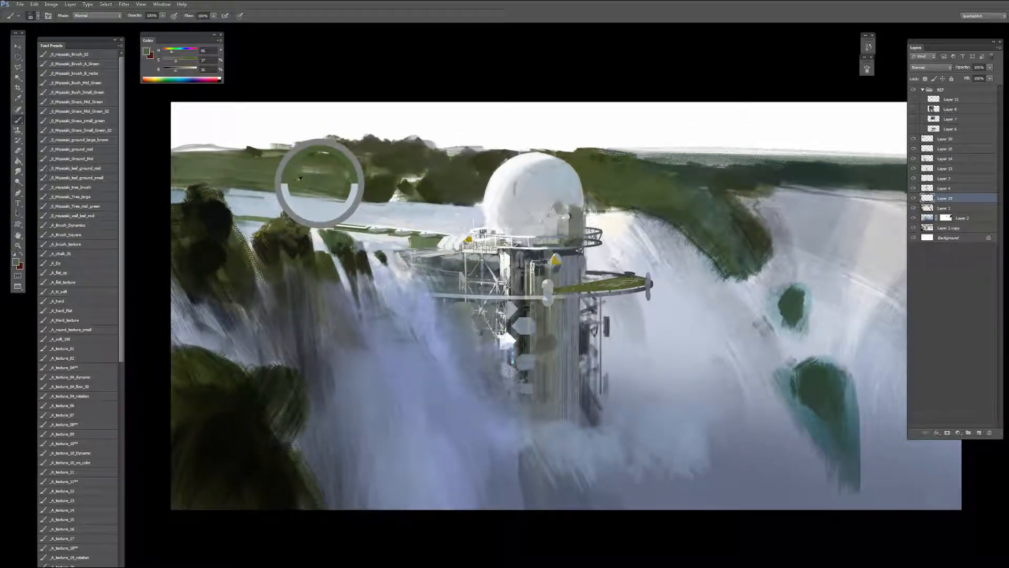
{"action": "mouse_move", "coordinate": [259, 193]}
{"action": "left_mouse_down"}
{"action": "mouse_move", "coordinate": [231, 194]}
{"action": "mouse_move", "coordinate": [296, 197]}
{"action": "left_mouse_up"}
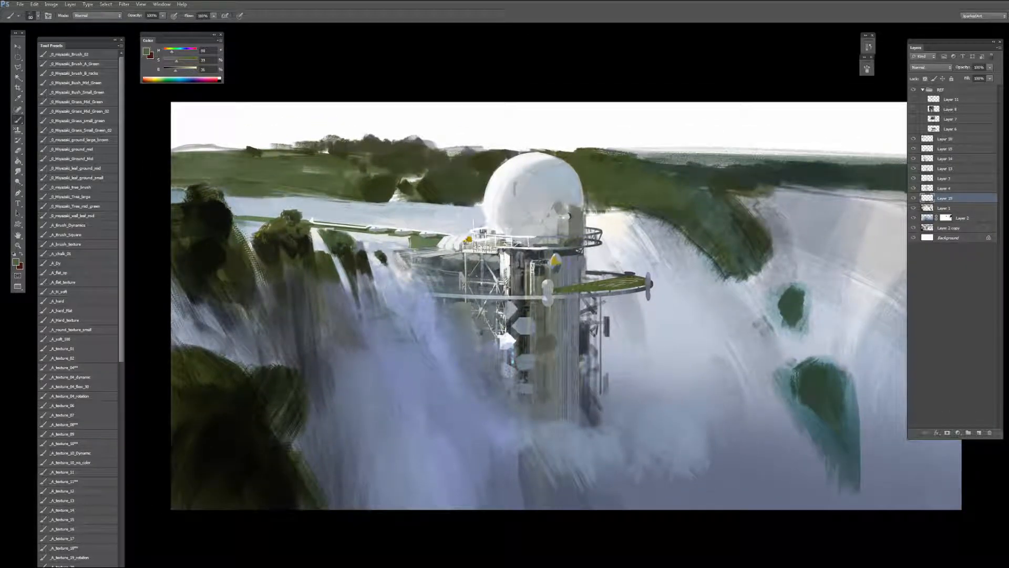
{"action": "left_click", "coordinate": [359, 192], "text": "alt"}
{"action": "mouse_move", "coordinate": [401, 193]}
{"action": "left_mouse_down"}
{"action": "mouse_move", "coordinate": [426, 194]}
{"action": "mouse_move", "coordinate": [416, 172]}
{"action": "left_mouse_up"}
{"action": "key", "text": "]"}
{"action": "left_click", "coordinate": [341, 152], "text": "alt"}
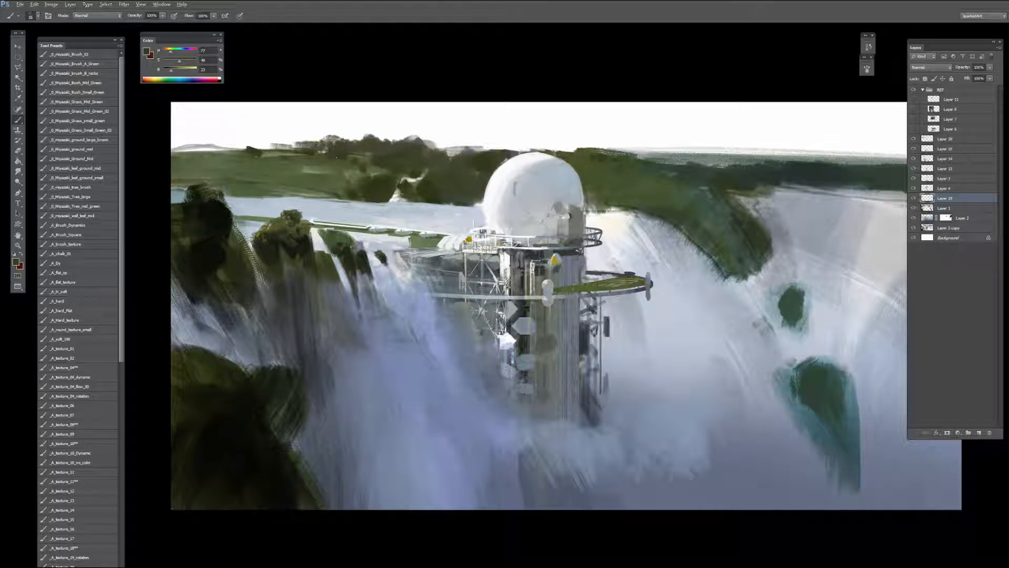
{"action": "left_click", "coordinate": [478, 161], "text": "alt"}
{"action": "key", "text": "]"}
Step: Try a Pattern Stamp stroke on the trees beside the dome, undo it and stamp with a different brush tip
{"action": "key", "text": "s"}
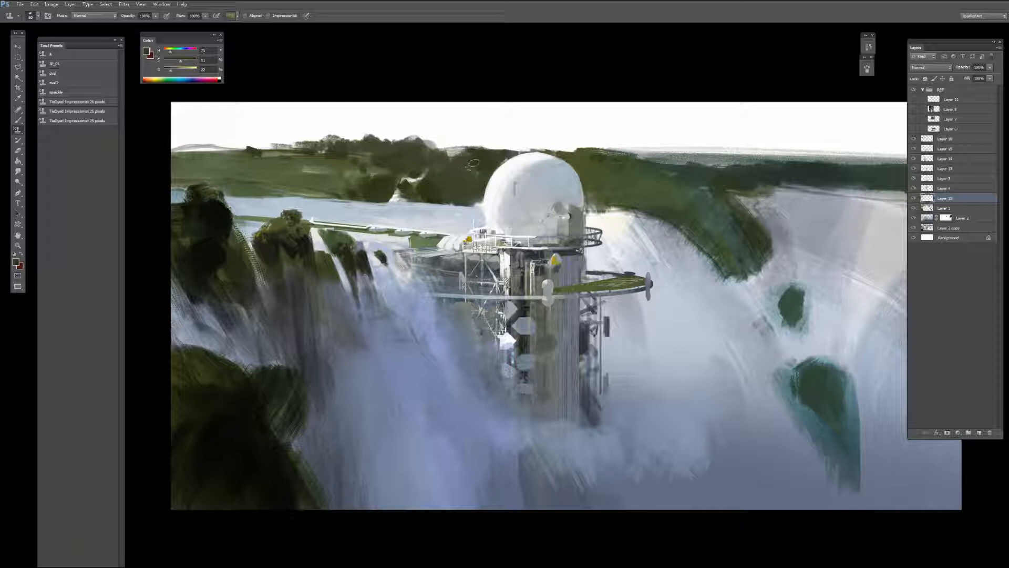
{"action": "left_click_drag", "start_coordinate": [461, 174], "coordinate": [477, 193]}
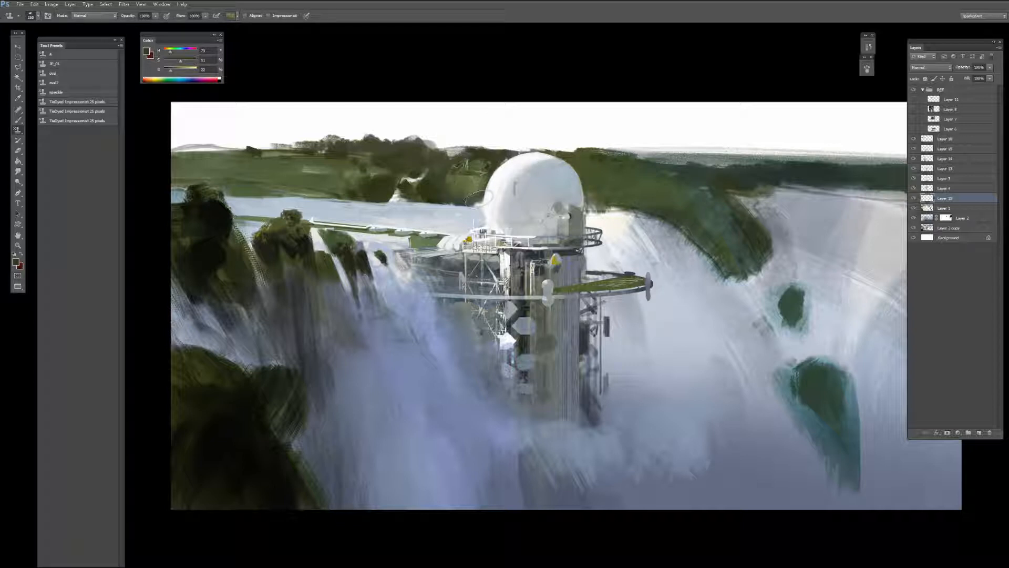
{"action": "key", "text": "ctrl+z"}
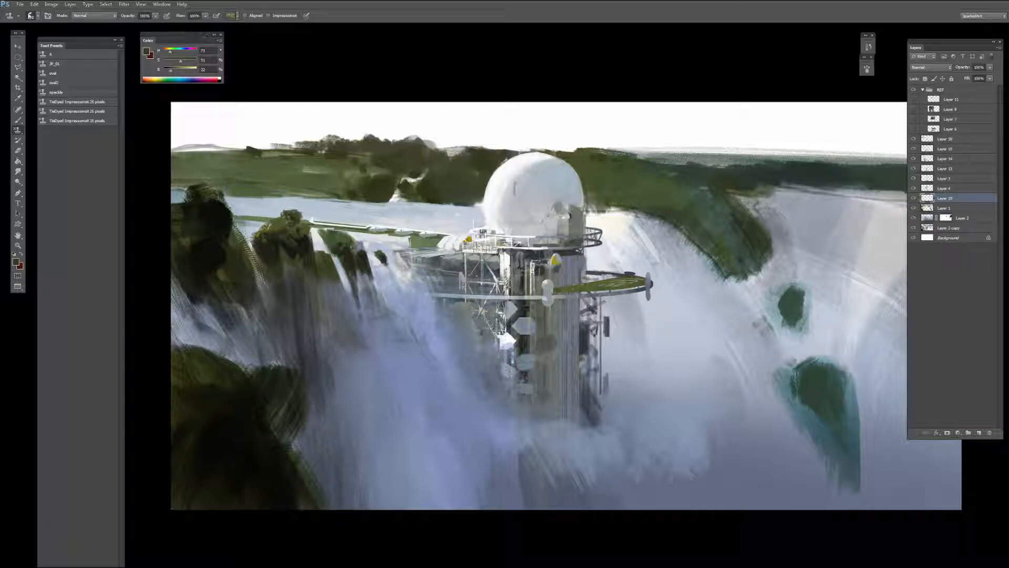
{"action": "left_click", "coordinate": [37, 16]}
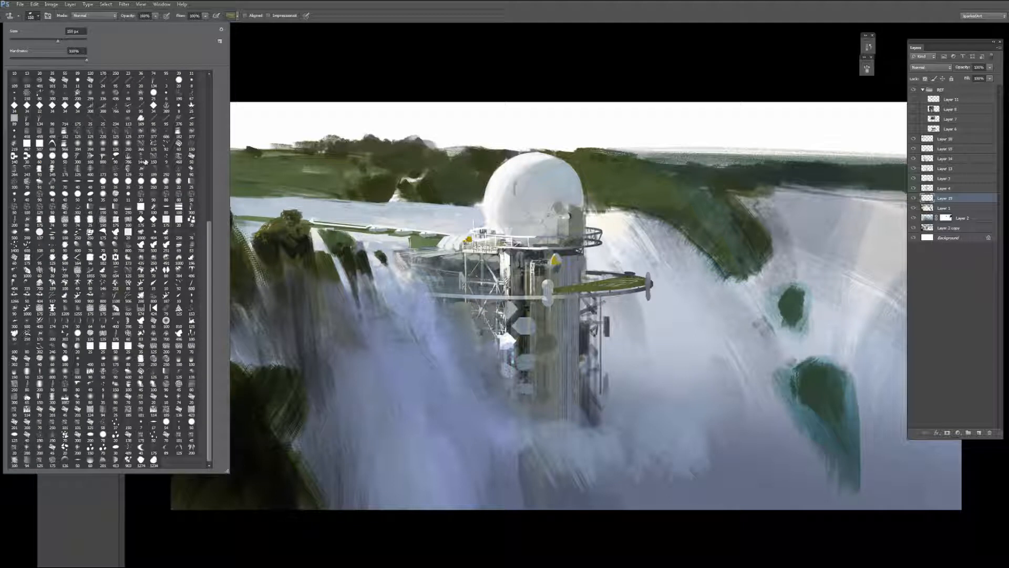
{"action": "left_click", "coordinate": [451, 173]}
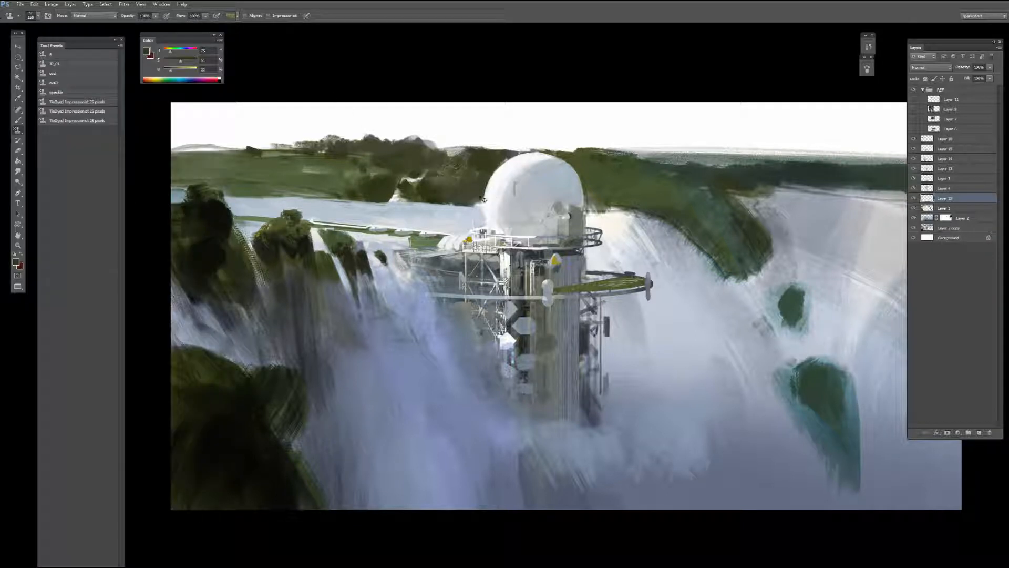
Step: Stamp foliage pattern texture onto the far-bank trees on both sides of the dome and smudge the stamped texture
{"action": "left_click", "coordinate": [238, 16]}
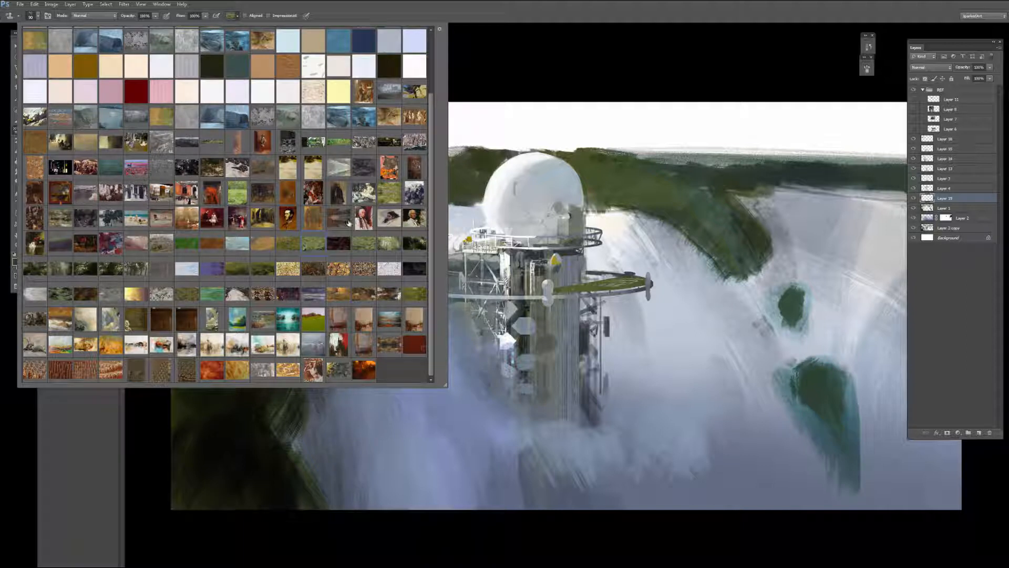
{"action": "left_click", "coordinate": [466, 163]}
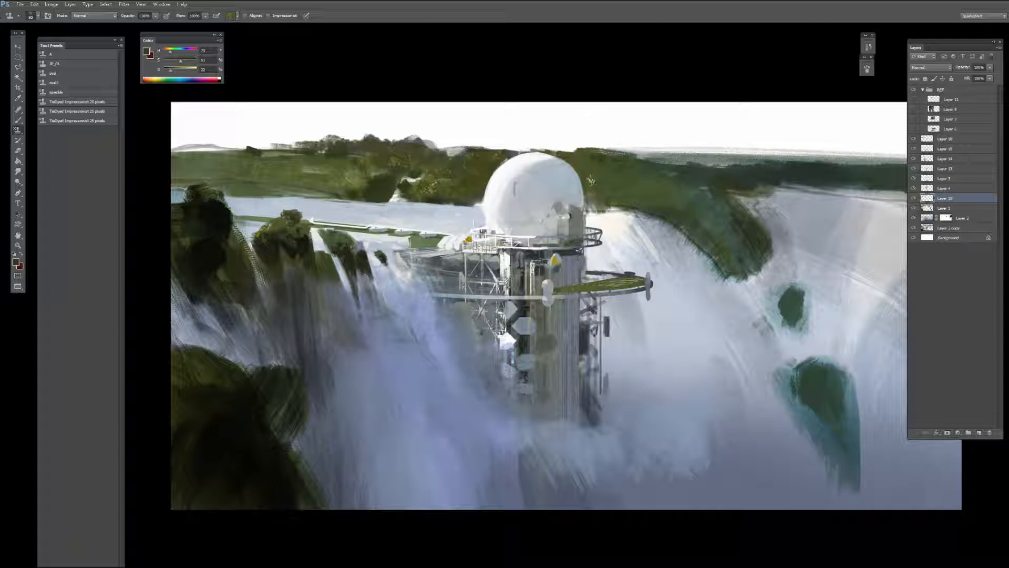
{"action": "left_click", "coordinate": [239, 16]}
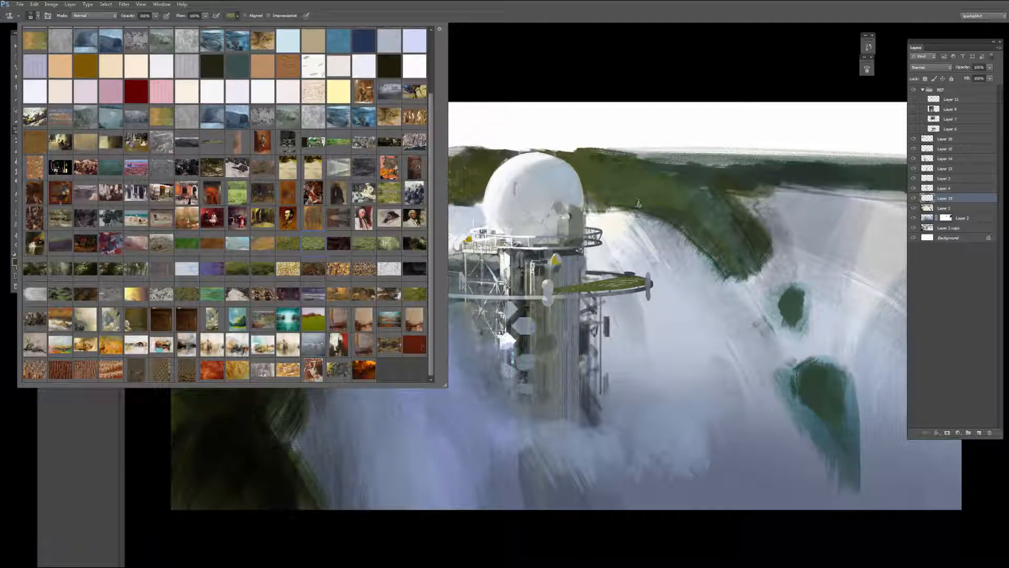
{"action": "left_click", "coordinate": [638, 202]}
{"action": "mouse_move", "coordinate": [618, 181]}
{"action": "left_mouse_down"}
{"action": "mouse_move", "coordinate": [589, 187]}
{"action": "mouse_move", "coordinate": [597, 177]}
{"action": "mouse_move", "coordinate": [632, 195]}
{"action": "left_mouse_up"}
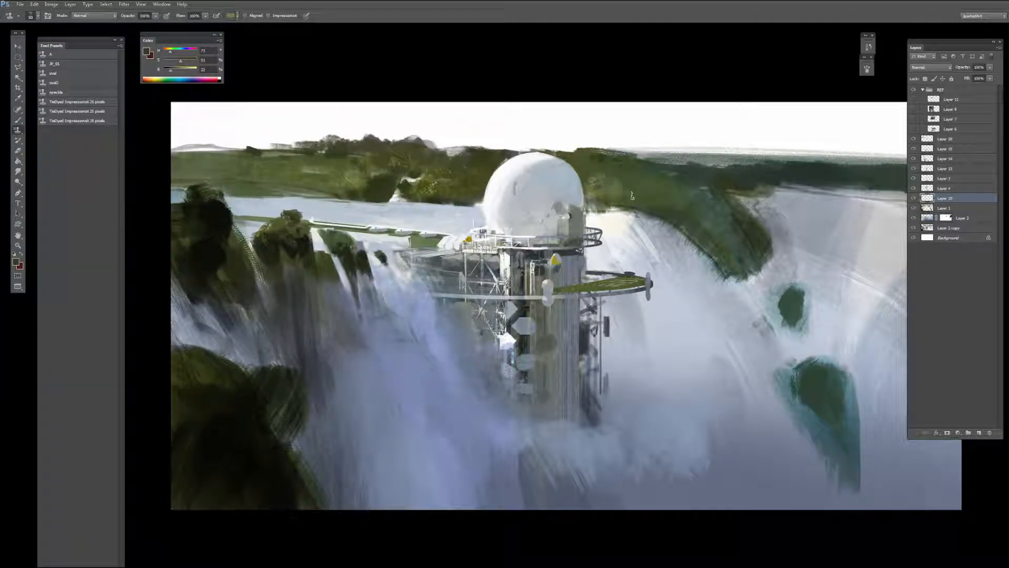
{"action": "left_click_drag", "start_coordinate": [591, 171], "coordinate": [631, 169]}
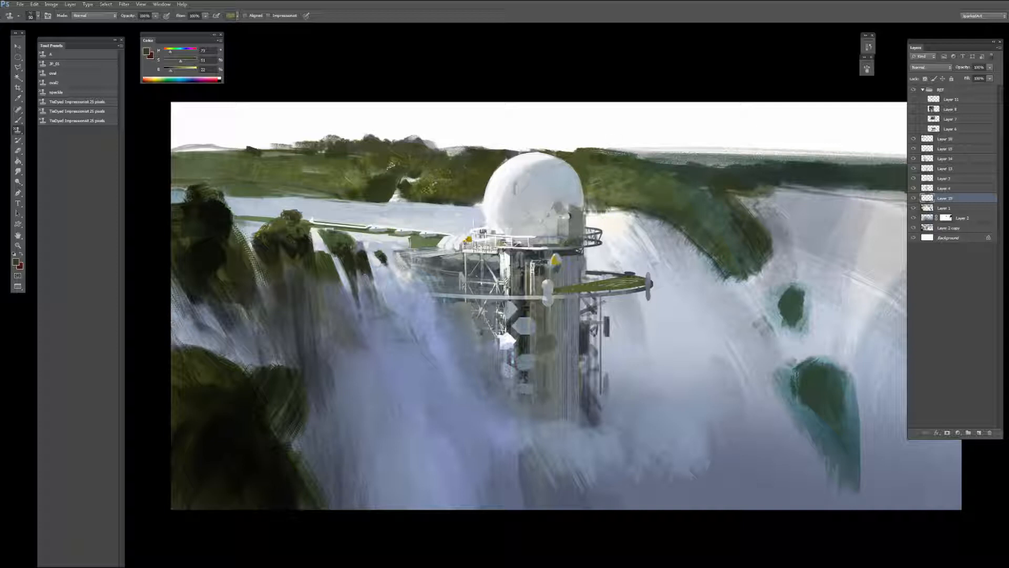
{"action": "key", "text": "r"}
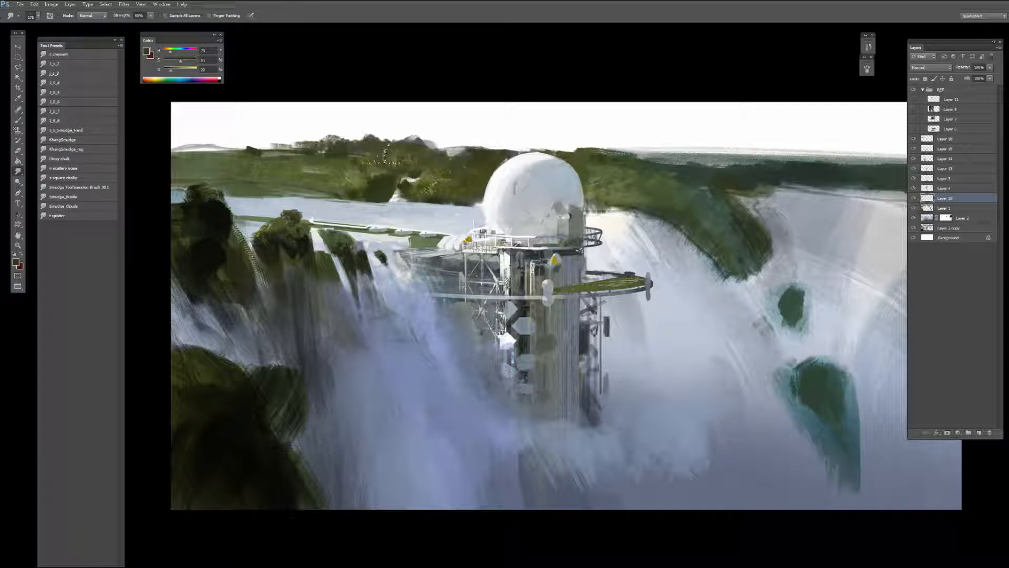
Step: Try other Pattern Stamp presets along the far riverbank beside the dome and undo the last stroke
{"action": "key", "text": "s"}
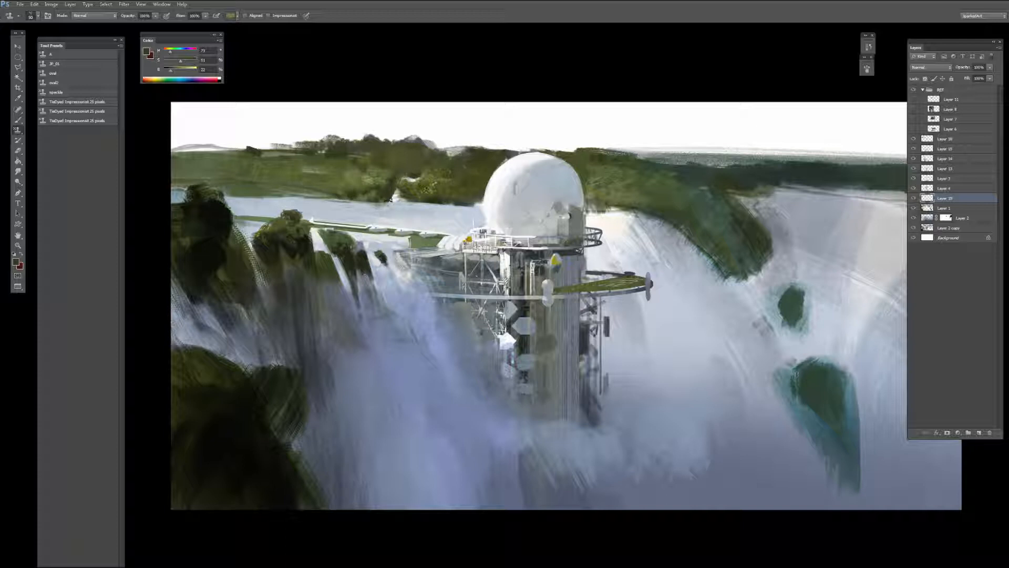
{"action": "left_click", "coordinate": [69, 84]}
{"action": "left_click", "coordinate": [83, 72]}
{"action": "left_click", "coordinate": [367, 195]}
{"action": "left_click_drag", "start_coordinate": [340, 195], "coordinate": [334, 196]}
{"action": "key", "text": "]"}
{"action": "left_click_drag", "start_coordinate": [430, 202], "coordinate": [452, 200]}
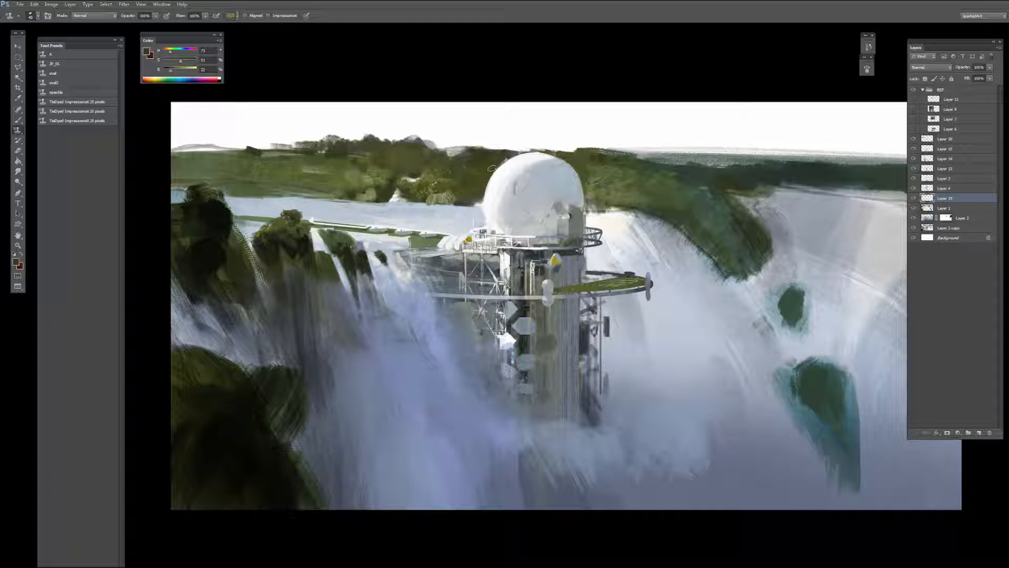
{"action": "key", "text": "ctrl+z"}
Step: Paint over the stamped trees on both sides of the dome with sampled greens, varying the brush size
{"action": "key", "text": "b"}
{"action": "mouse_move", "coordinate": [612, 191]}
{"action": "left_mouse_down", "text": "alt"}
{"action": "mouse_move", "coordinate": [592, 169]}
{"action": "mouse_move", "coordinate": [644, 193]}
{"action": "left_mouse_up", "text": "alt"}
{"action": "left_click", "coordinate": [652, 193], "text": "alt"}
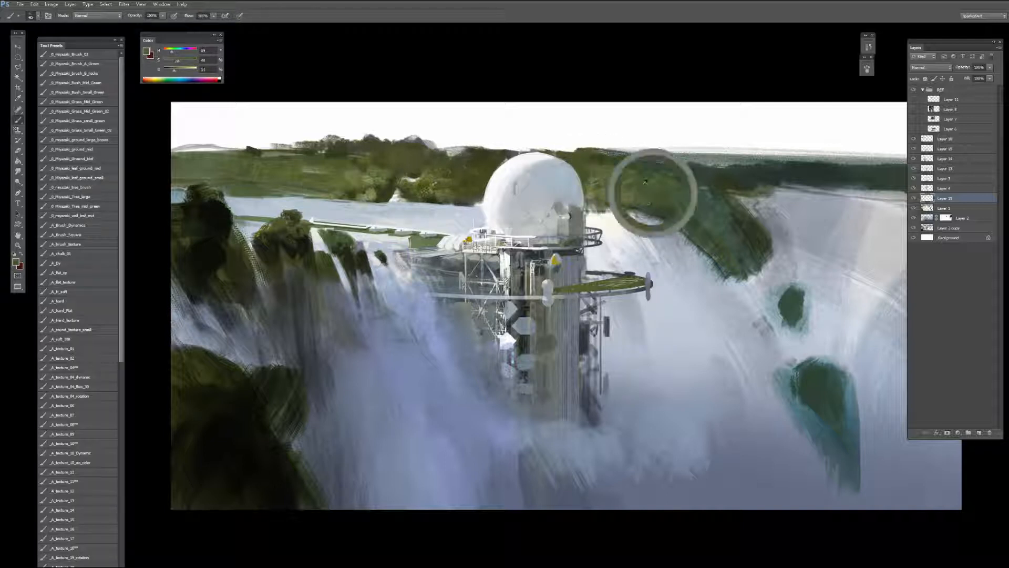
{"action": "key", "text": "bracketright"}
{"action": "key", "text": "bracketright"}
{"action": "key", "text": "bracketright"}
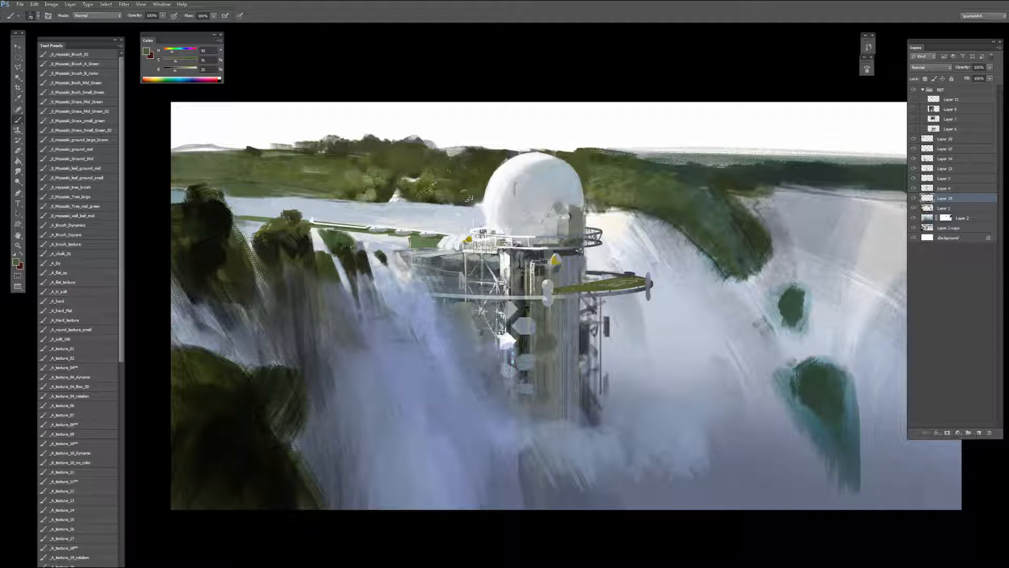
{"action": "key", "text": "bracketleft"}
{"action": "key", "text": "bracketleft"}
{"action": "mouse_move", "coordinate": [440, 198]}
{"action": "left_mouse_down", "text": "alt"}
{"action": "mouse_move", "coordinate": [443, 181]}
{"action": "mouse_move", "coordinate": [428, 191]}
{"action": "mouse_move", "coordinate": [438, 197]}
{"action": "left_mouse_up", "text": "alt"}
{"action": "left_click", "coordinate": [467, 192], "text": "alt"}
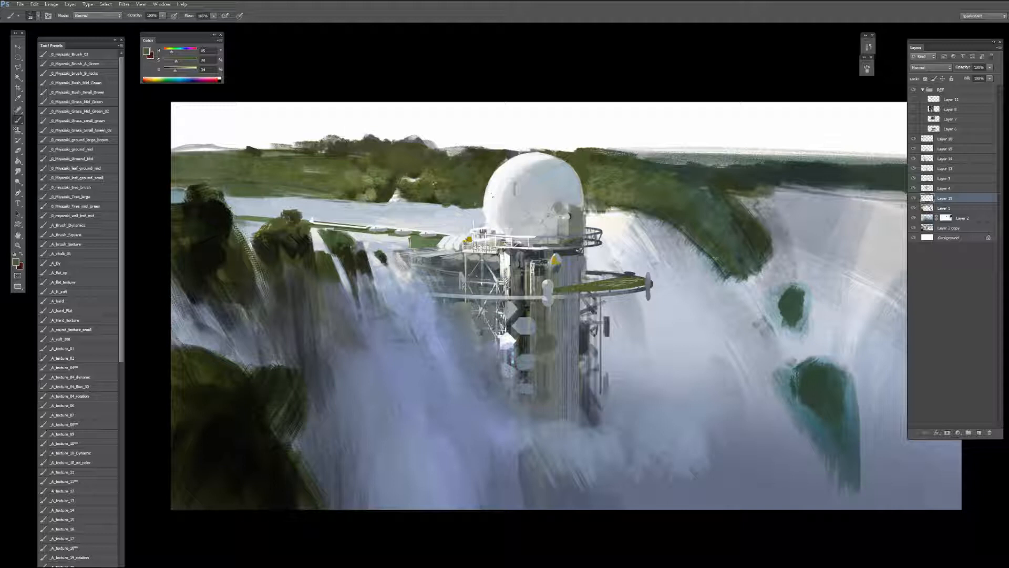
Step: Refine the grey structure on the dome's shaded side with the texture_08 brush preset and sampled greys
{"action": "left_click_drag", "start_coordinate": [492, 195], "coordinate": [347, 207]}
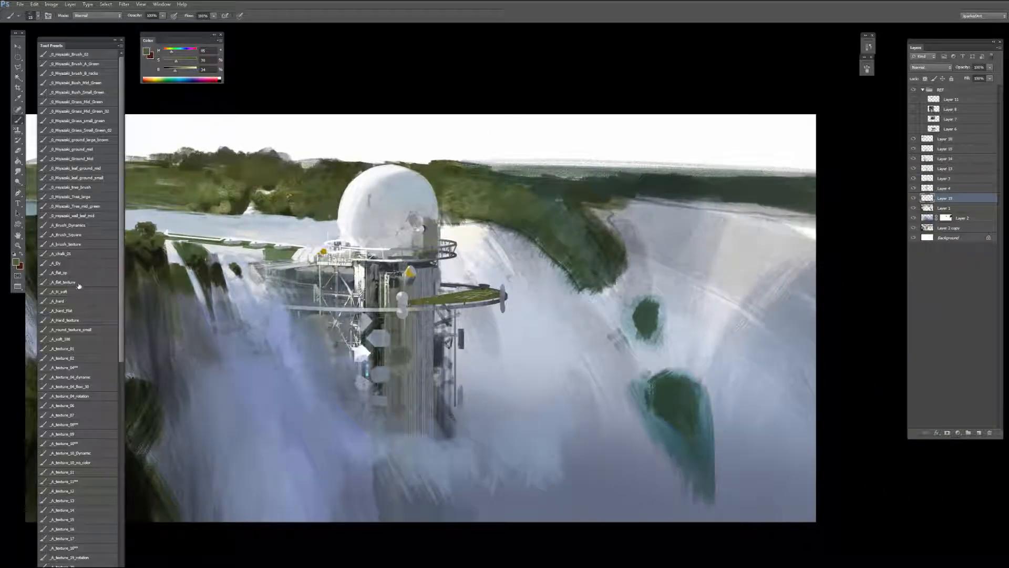
{"action": "left_click", "coordinate": [77, 342]}
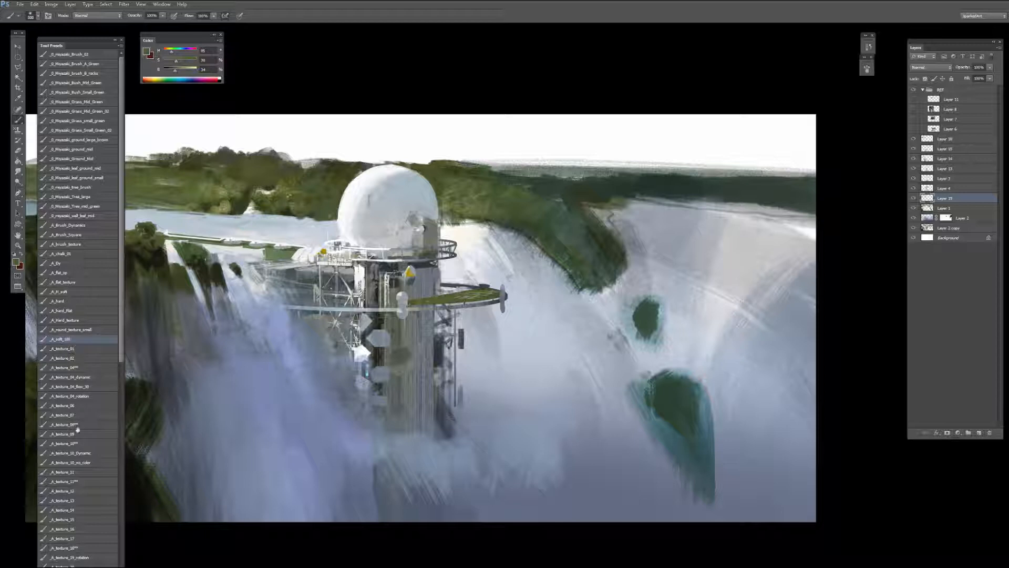
{"action": "left_click", "coordinate": [77, 425]}
{"action": "left_click", "coordinate": [421, 223], "text": "alt"}
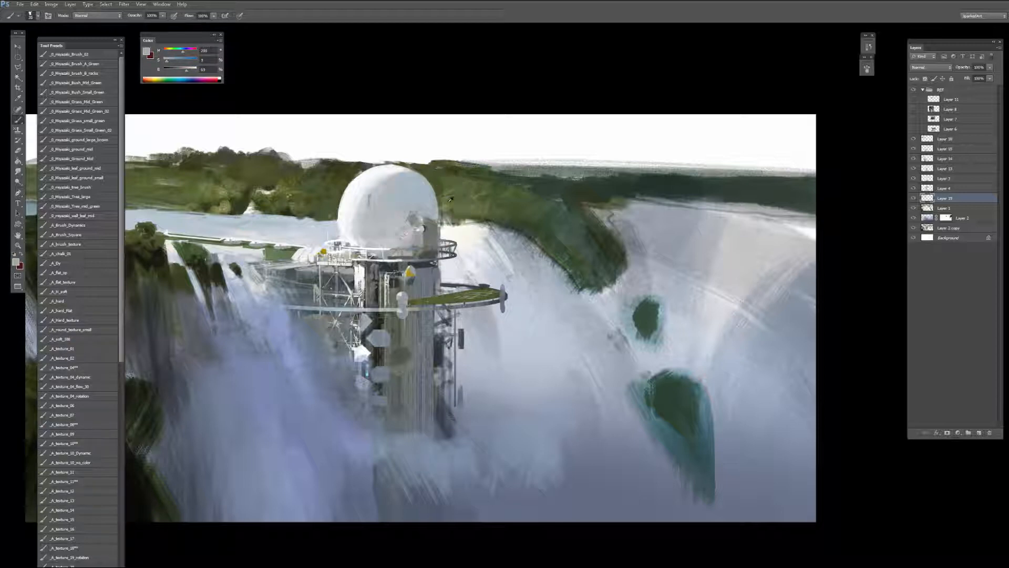
{"action": "left_click", "coordinate": [426, 198], "text": "alt"}
{"action": "left_click", "coordinate": [424, 241], "text": "alt"}
{"action": "left_click", "coordinate": [423, 219], "text": "alt"}
{"action": "left_click_drag", "start_coordinate": [436, 218], "coordinate": [475, 222]}
{"action": "key", "text": "bracketright"}
{"action": "key", "text": "bracketright"}
{"action": "key", "text": "bracketright"}
Step: Darken the tower shaft just below the dome on the uppermost painting layer with sampled dark greys and a larger brush
{"action": "left_click", "coordinate": [419, 322], "text": "alt"}
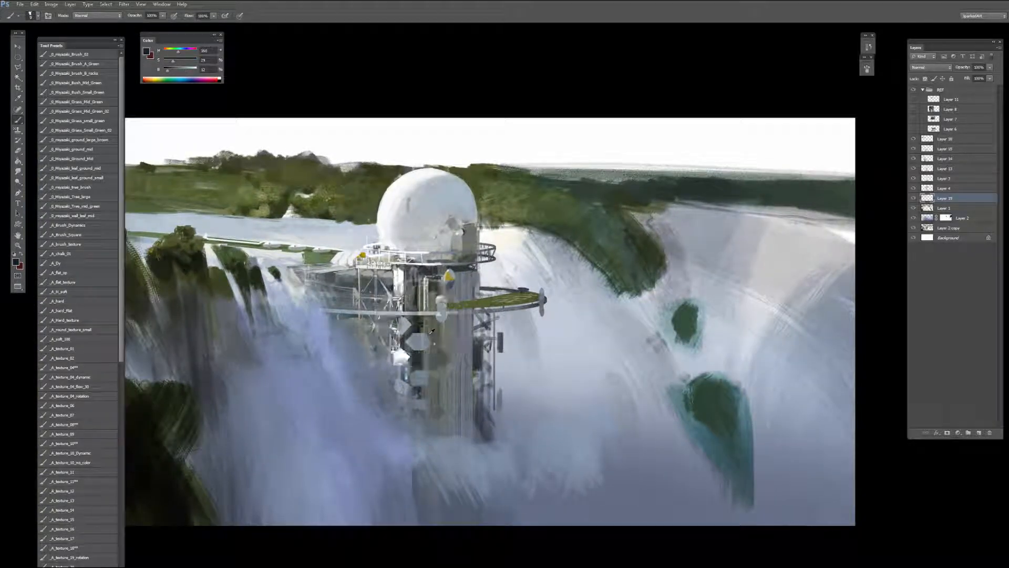
{"action": "key", "text": "bracketleft"}
{"action": "left_click", "coordinate": [951, 138]}
{"action": "left_click", "coordinate": [413, 293], "text": "alt"}
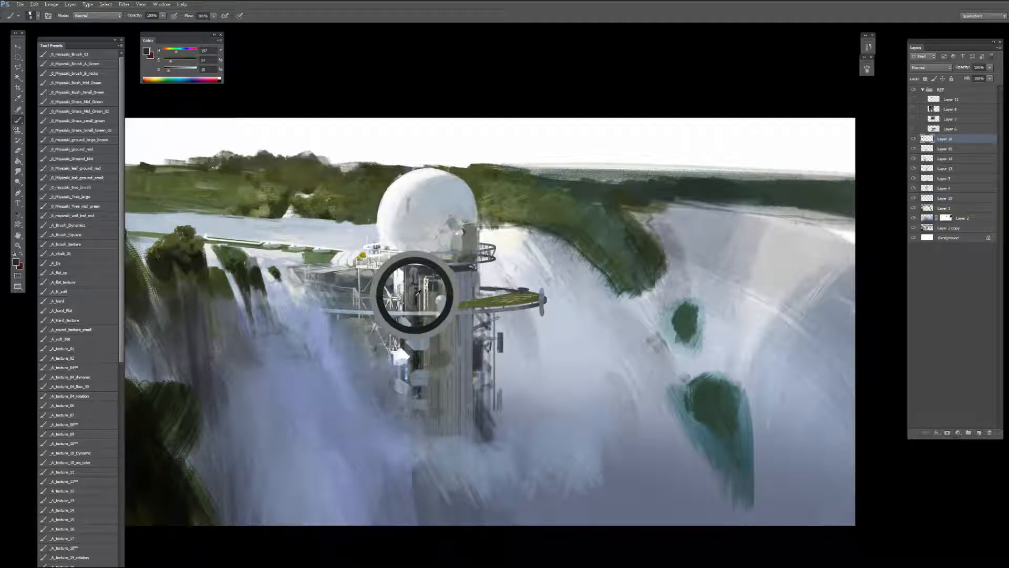
{"action": "left_click", "coordinate": [415, 294], "text": "alt"}
{"action": "key", "text": "bracketright"}
{"action": "key", "text": "bracketright"}
{"action": "key", "text": "bracketright"}
{"action": "left_click_drag", "start_coordinate": [414, 293], "coordinate": [415, 309]}
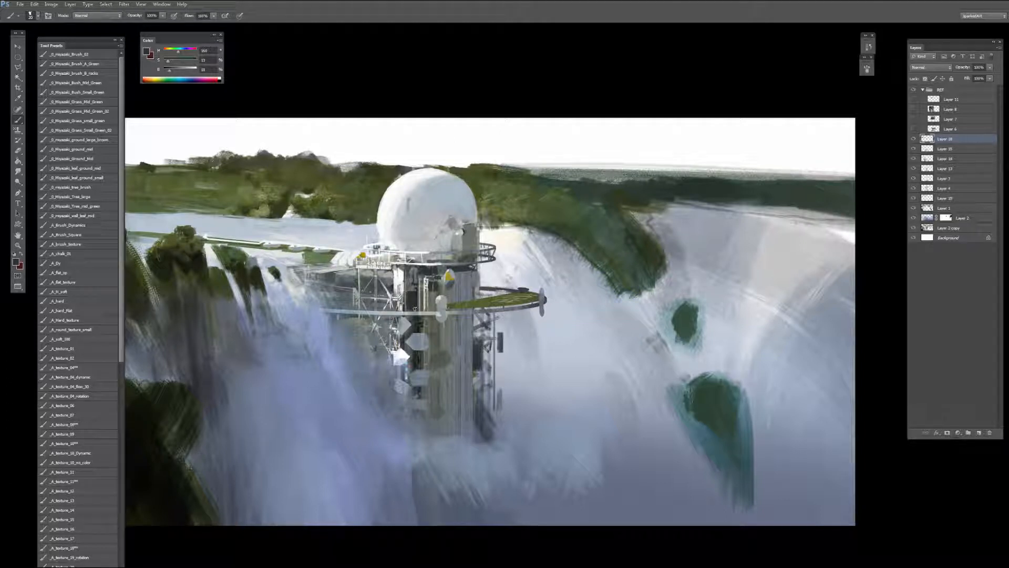
Step: Return to the uppermost painting layer and refine the tower shaft's shadows with sampled dark greys
{"action": "left_click", "coordinate": [413, 301], "text": "ctrl"}
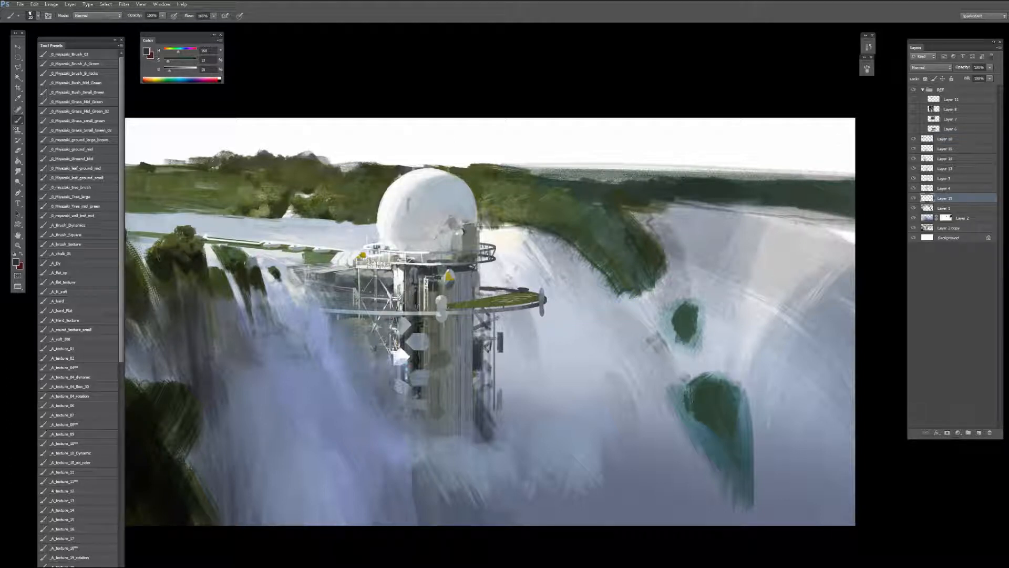
{"action": "left_click", "coordinate": [943, 141]}
{"action": "left_click", "coordinate": [945, 150]}
{"action": "left_click_drag", "start_coordinate": [946, 160], "coordinate": [949, 172]}
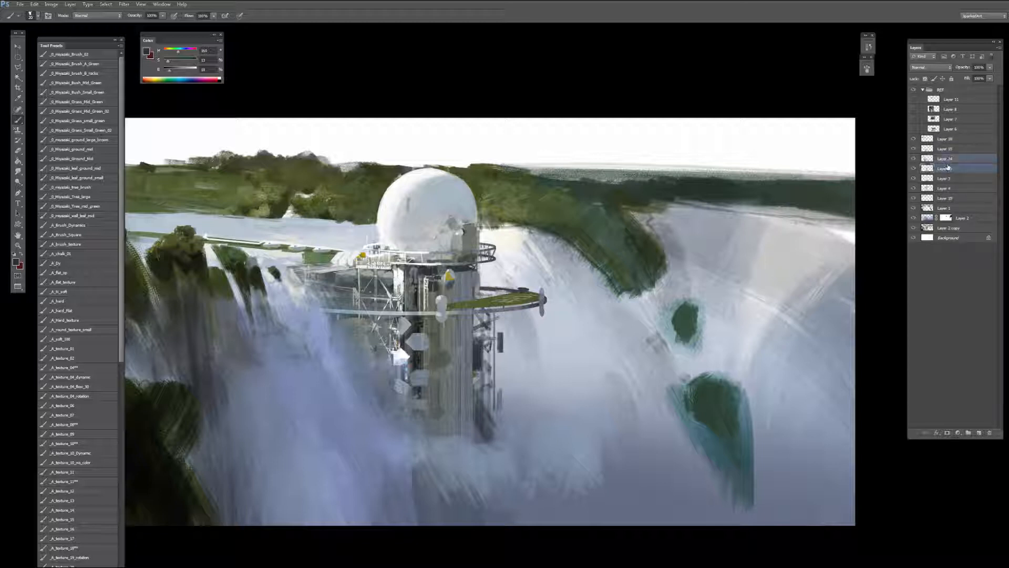
{"action": "left_click", "coordinate": [949, 139]}
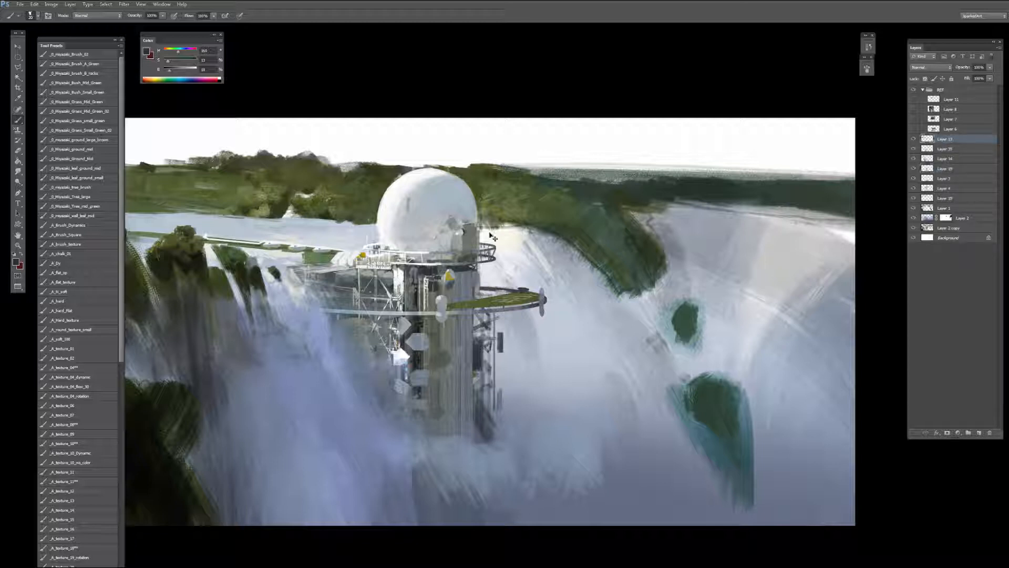
{"action": "left_click", "coordinate": [418, 296], "text": "alt"}
{"action": "left_click", "coordinate": [411, 295], "text": "alt"}
{"action": "left_click", "coordinate": [472, 355], "text": "alt"}
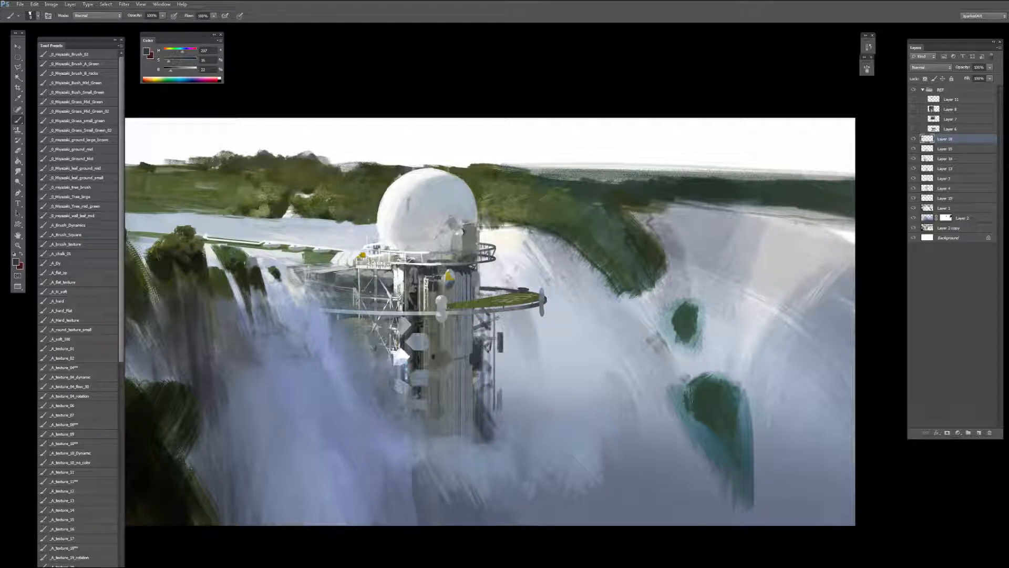
Step: Repaint the pod at the near end of the green platform with sampled whites from the dome
{"action": "left_click", "coordinate": [480, 263], "text": "alt"}
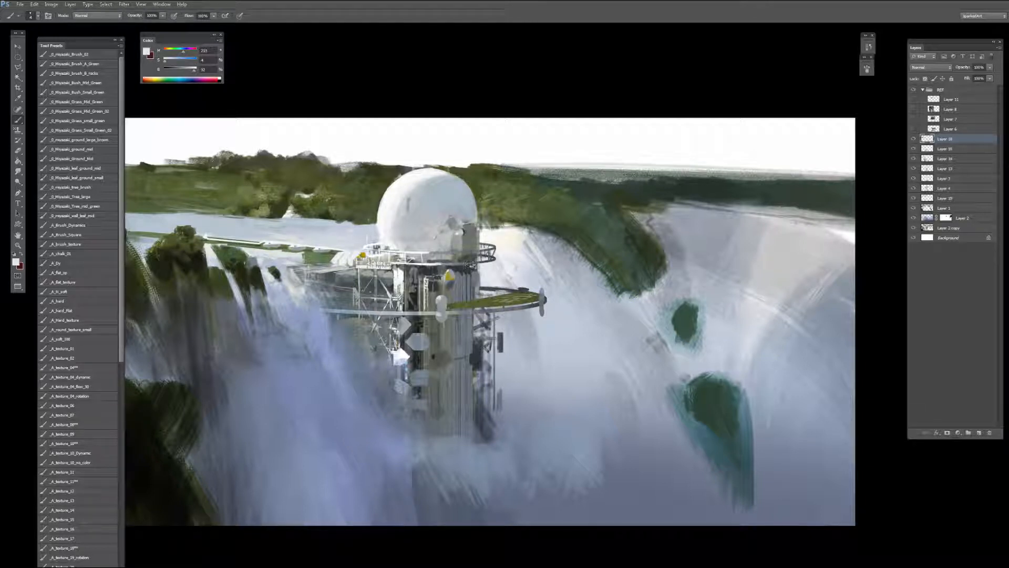
{"action": "left_click", "coordinate": [492, 261], "text": "alt"}
{"action": "left_click", "coordinate": [438, 304], "text": "alt"}
{"action": "left_click", "coordinate": [448, 304], "text": "alt"}
{"action": "left_click", "coordinate": [405, 201], "text": "alt"}
{"action": "left_click_drag", "start_coordinate": [437, 302], "coordinate": [440, 314]}
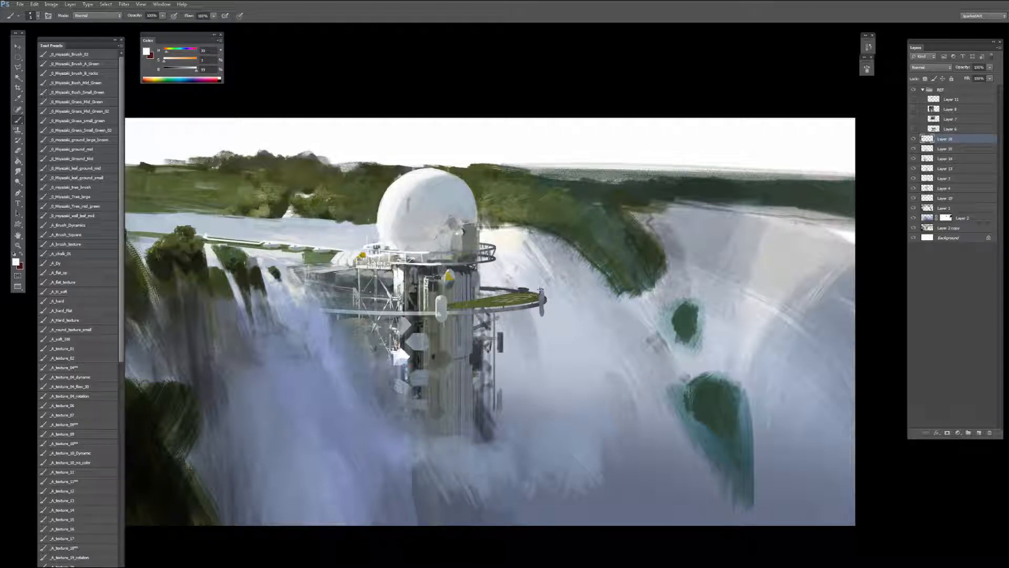
Step: Lock the layer's transparent pixels and brighten the platform's grass with a sampled green brush in Color Dodge mode
{"action": "left_click", "coordinate": [478, 303], "text": "alt"}
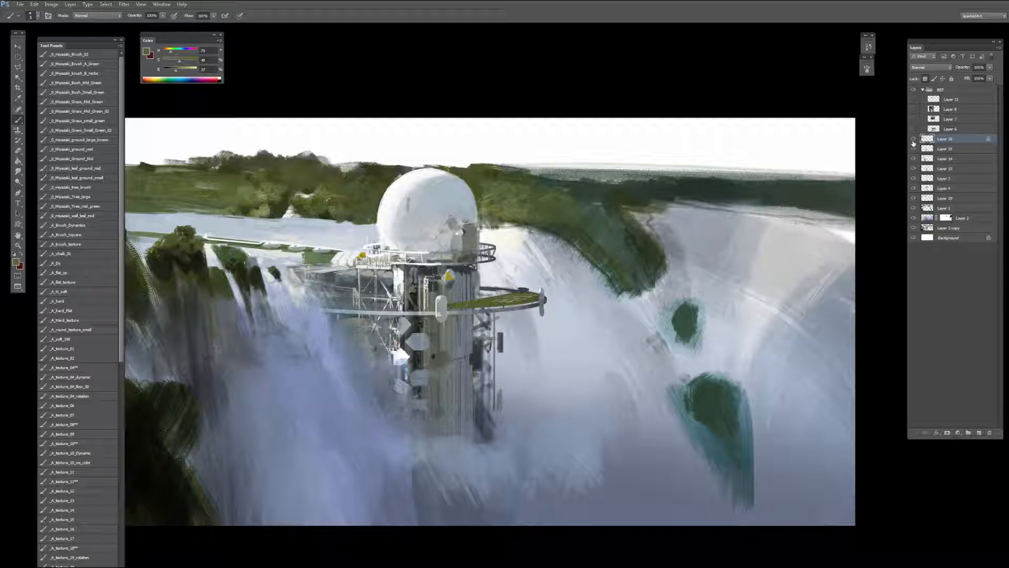
{"action": "key", "text": "slash"}
{"action": "right_click", "coordinate": [446, 281], "text": "shift"}
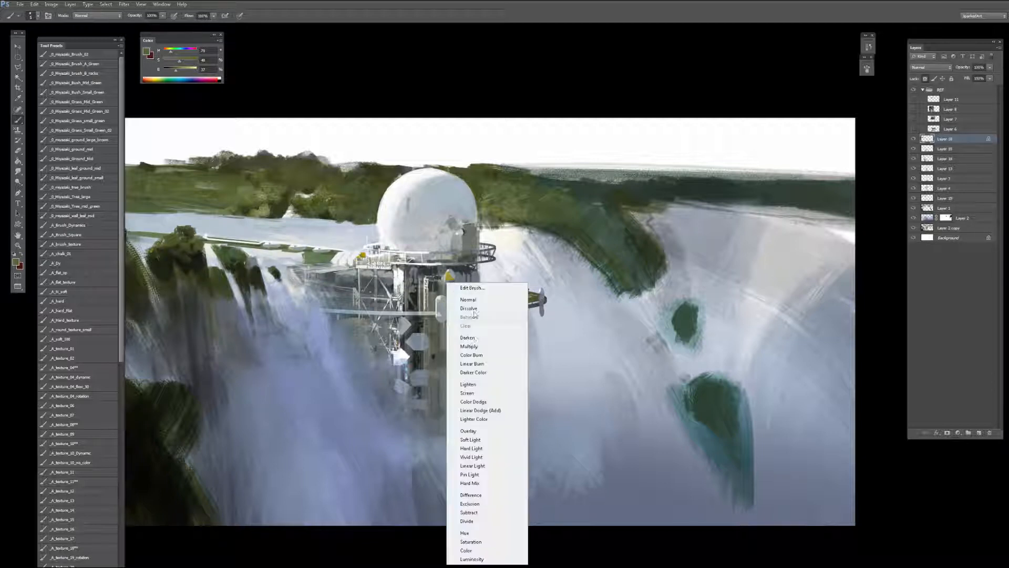
{"action": "left_click", "coordinate": [481, 400]}
{"action": "key", "text": "l"}
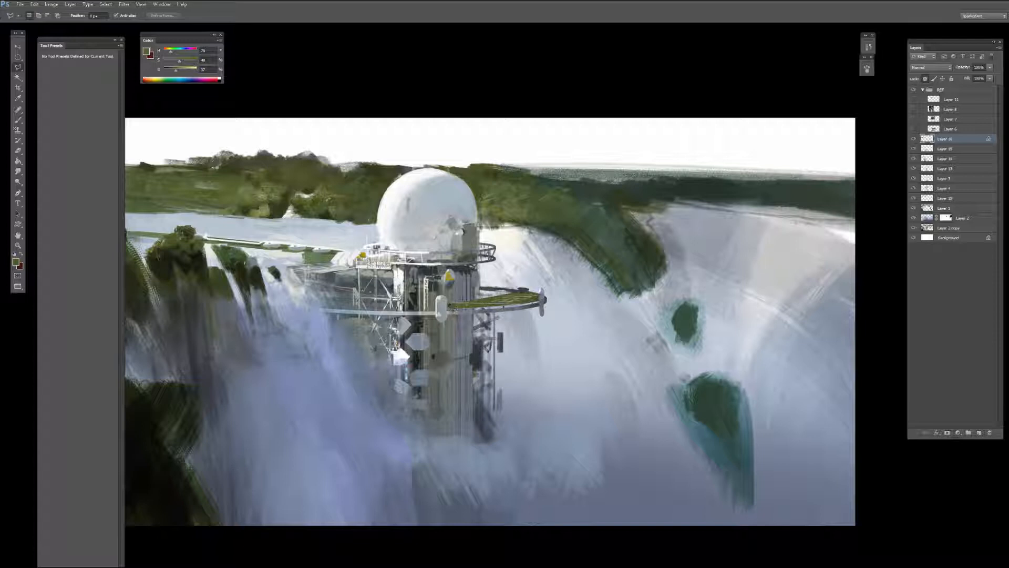
{"action": "key", "text": "b"}
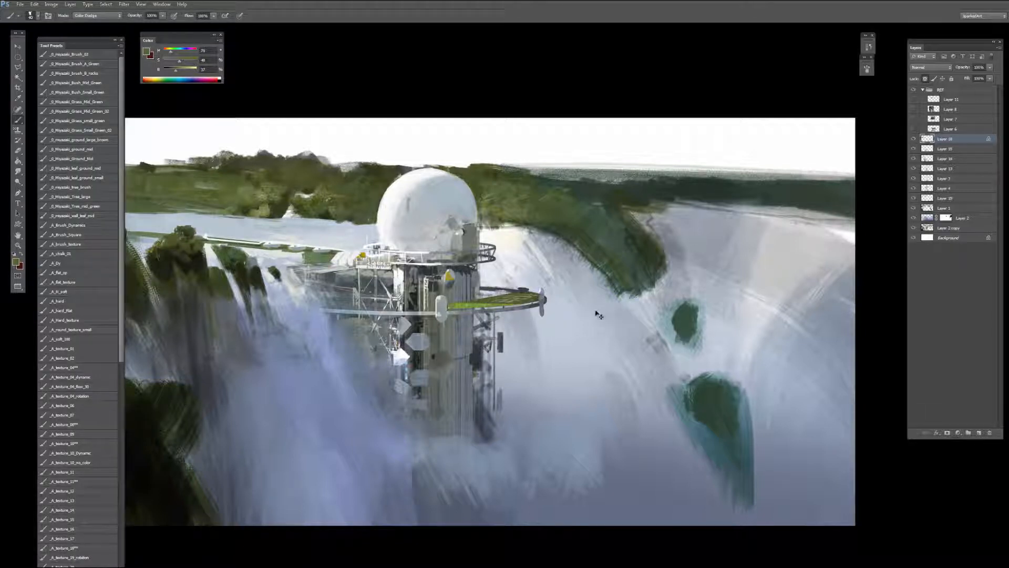
{"action": "left_click_drag", "start_coordinate": [453, 306], "coordinate": [518, 308]}
Step: Touch up the grass platform with sampled and adjusted colours, undo a stroke and set the brush back to Normal mode
{"action": "key", "text": "ctrl+d"}
{"action": "key", "text": "ctrl+z"}
{"action": "left_click", "coordinate": [526, 270], "text": "alt"}
{"action": "left_click", "coordinate": [333, 243], "text": "alt"}
{"action": "key", "text": "ctrl+z"}
{"action": "left_click_drag", "start_coordinate": [179, 70], "coordinate": [167, 69]}
{"action": "right_click", "coordinate": [504, 279], "text": "shift"}
{"action": "left_click", "coordinate": [518, 286]}
Step: Paint the tower edge where the grass platform joins the shaft with sampled dark tones
{"action": "left_click", "coordinate": [479, 297], "text": "alt"}
{"action": "left_click", "coordinate": [484, 298], "text": "alt"}
{"action": "left_click", "coordinate": [514, 288], "text": "alt"}
{"action": "left_click", "coordinate": [473, 279], "text": "alt"}
{"action": "left_click_drag", "start_coordinate": [477, 271], "coordinate": [479, 289]}
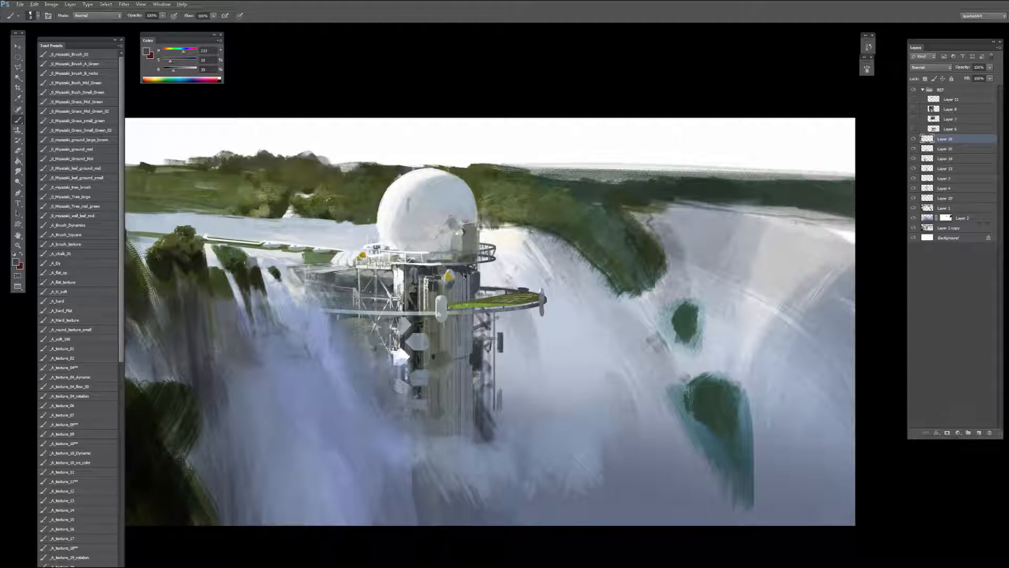
Step: Refine the shaft edge between the upper railing and the grass platform with a larger brush and sampled greys
{"action": "left_click", "coordinate": [467, 281], "text": "alt"}
{"action": "key", "text": "bracketright"}
{"action": "key", "text": "bracketright"}
{"action": "key", "text": "bracketright"}
{"action": "left_click_drag", "start_coordinate": [476, 282], "coordinate": [477, 289]}
{"action": "left_click", "coordinate": [474, 295], "text": "alt"}
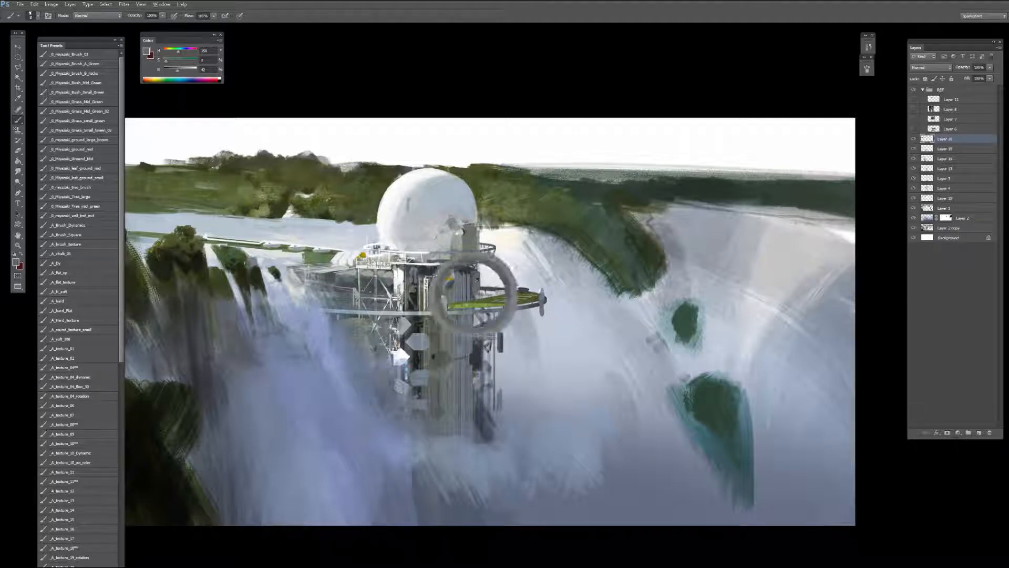
{"action": "left_click", "coordinate": [473, 272], "text": "alt"}
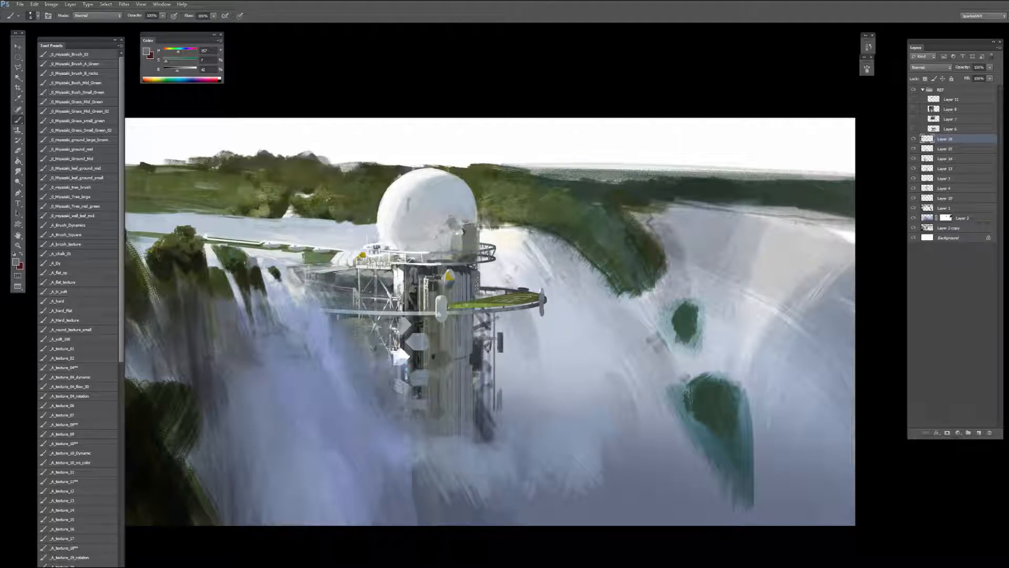
Step: Soften the dark struts beside the shaft below the grass platform with sampled blue-greys
{"action": "left_click", "coordinate": [477, 352], "text": "alt"}
{"action": "key", "text": "bracketright"}
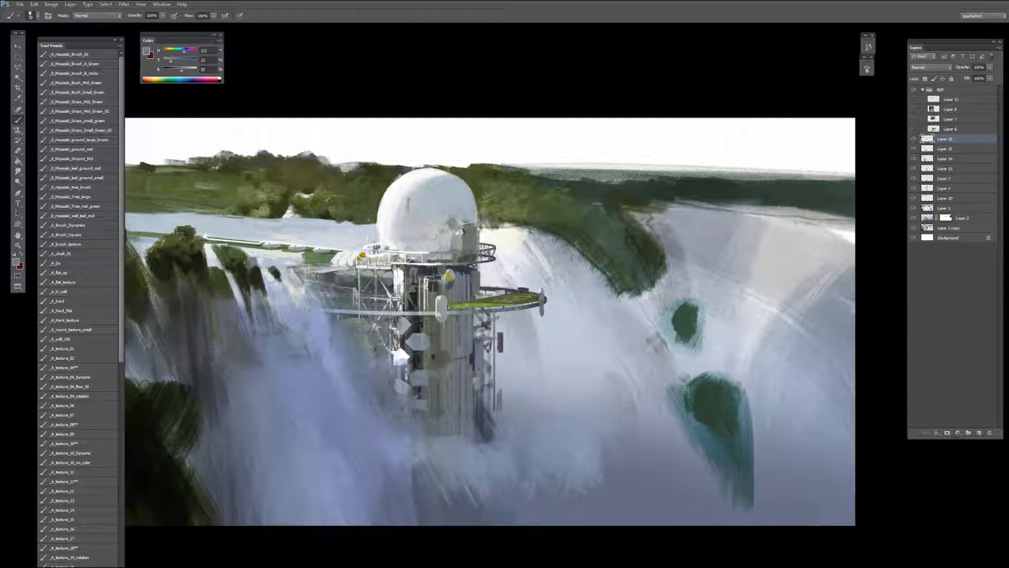
{"action": "left_click", "coordinate": [478, 363], "text": "alt"}
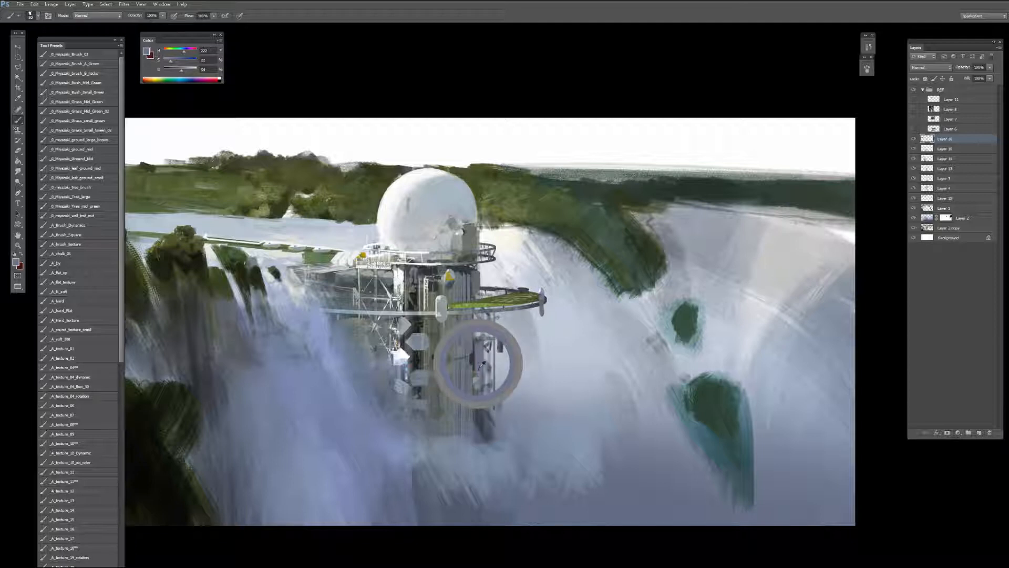
{"action": "left_click", "coordinate": [477, 408], "text": "alt"}
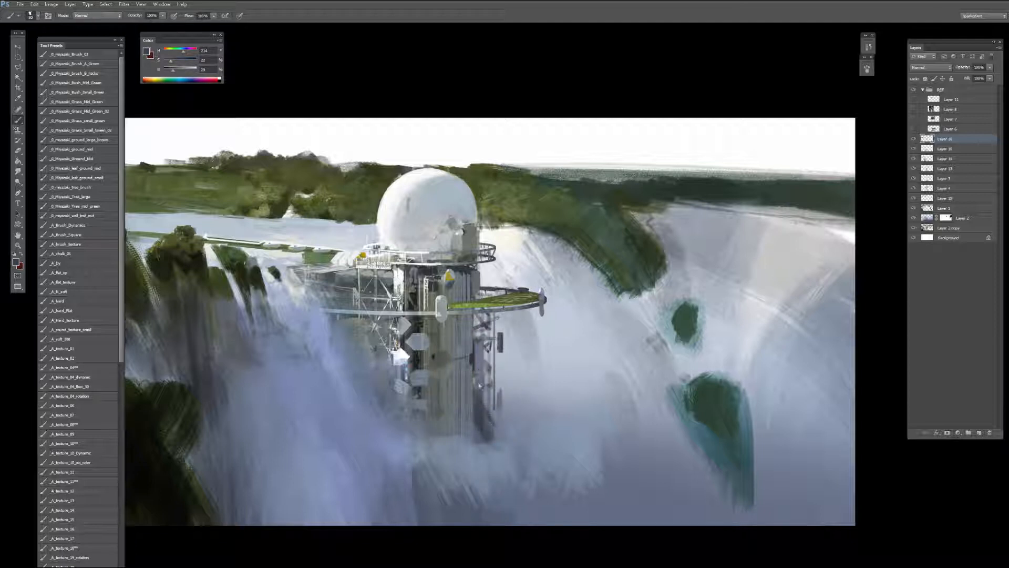
{"action": "left_click", "coordinate": [478, 361], "text": "alt"}
{"action": "left_click", "coordinate": [480, 400], "text": "alt"}
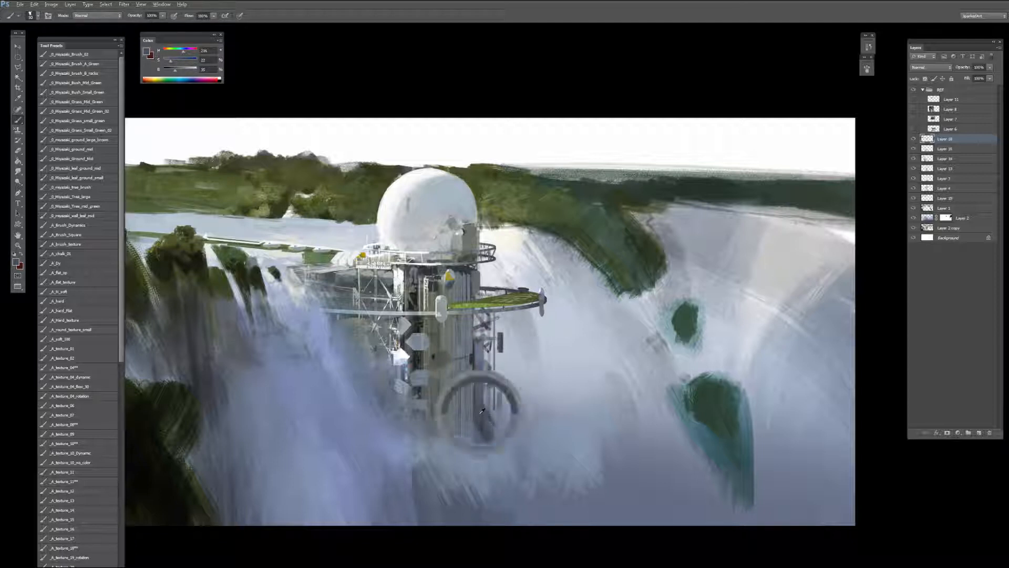
{"action": "key", "text": "ctrl+minus"}
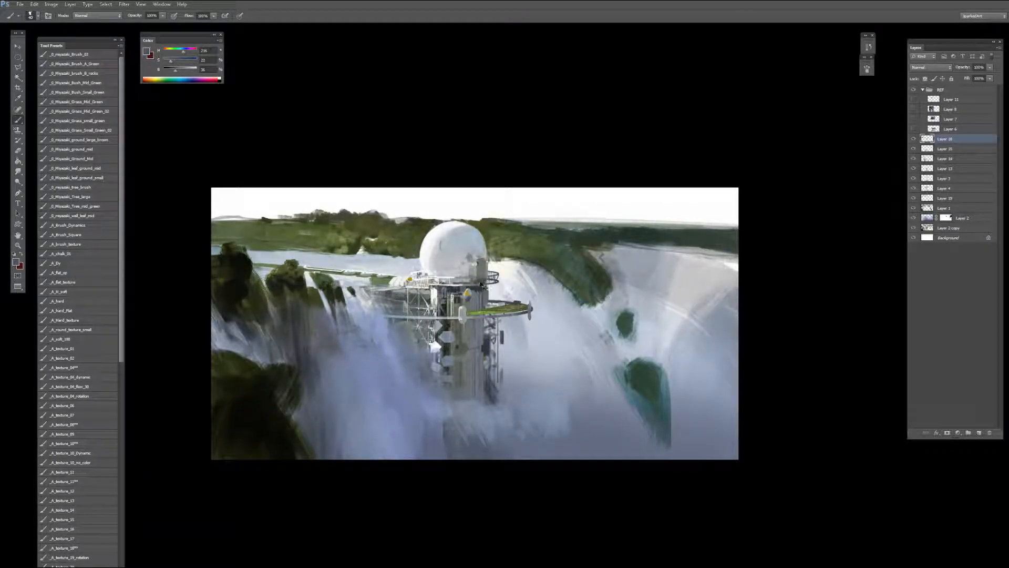
Step: Paint the lower edge of the riverbank foliage just right of the dome with greens sampled from the trees
{"action": "key", "text": "ctrl+plus"}
{"action": "left_click", "coordinate": [325, 214], "text": "alt"}
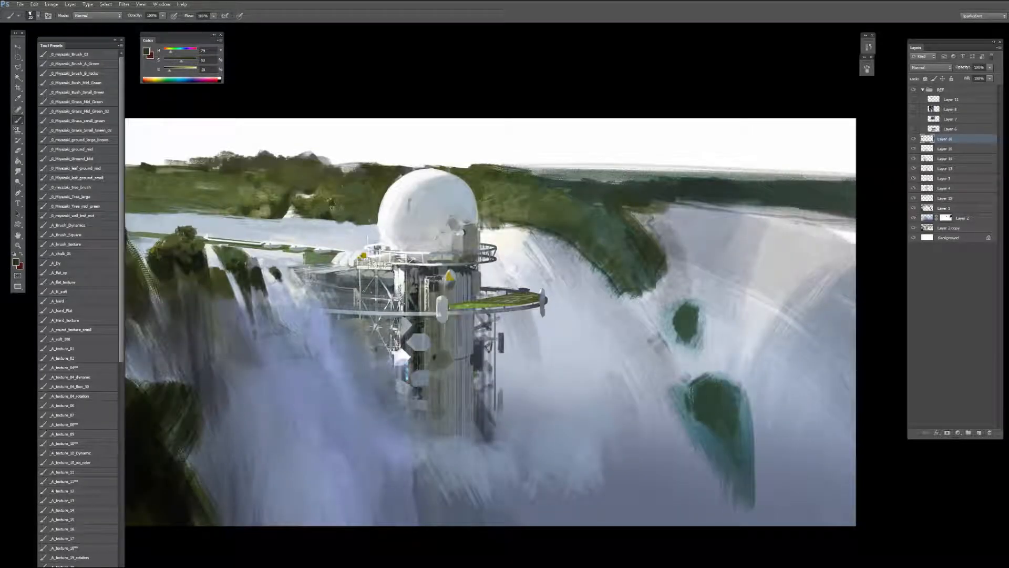
{"action": "left_click", "coordinate": [330, 199], "text": "alt"}
{"action": "left_click", "coordinate": [485, 223]}
{"action": "left_click_drag", "start_coordinate": [485, 223], "coordinate": [523, 232]}
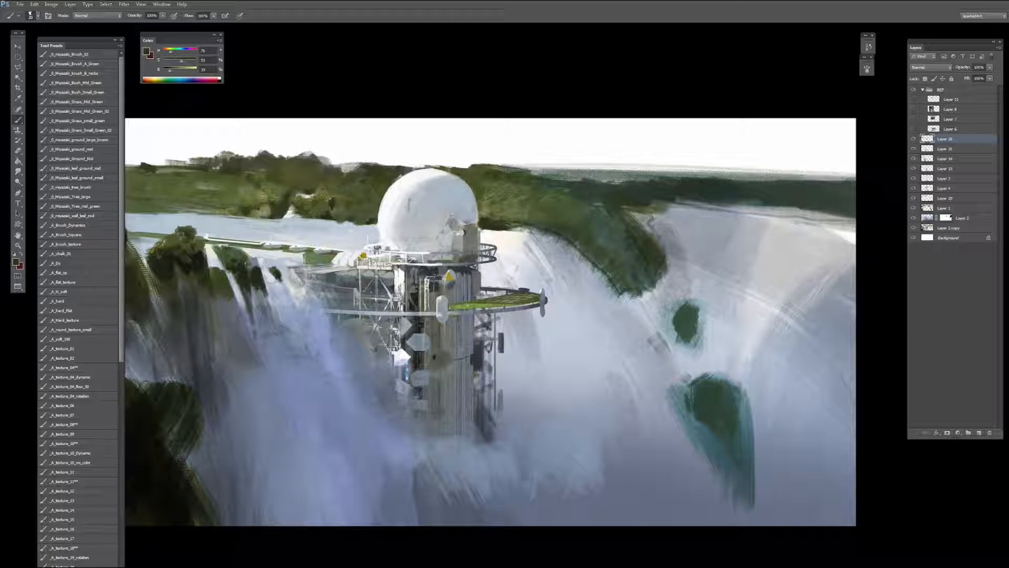
{"action": "left_click", "coordinate": [527, 219], "text": "alt"}
{"action": "left_click", "coordinate": [534, 216], "text": "alt"}
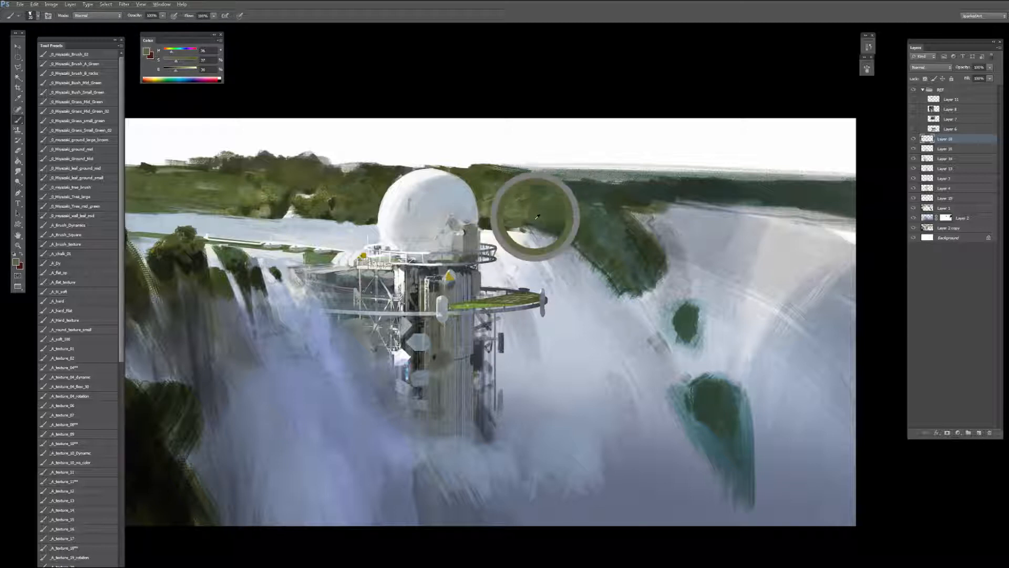
{"action": "left_click", "coordinate": [500, 225], "text": "alt"}
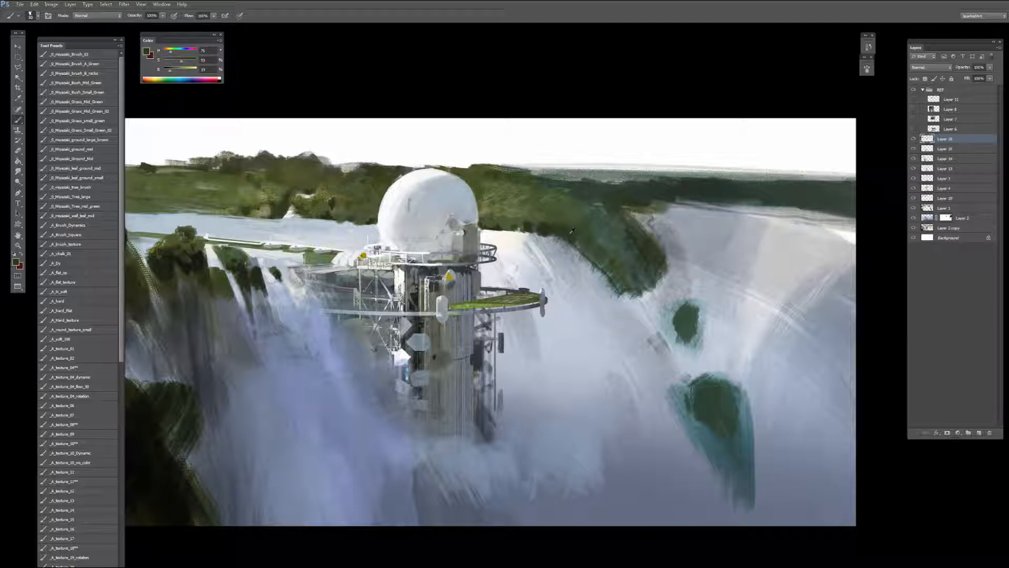
Step: Repaint the foliage on the overhanging cliff tip right of the tower with darker sampled greens, varying the brush size
{"action": "mouse_move", "coordinate": [572, 231]}
{"action": "left_mouse_down", "text": "alt"}
{"action": "mouse_move", "coordinate": [645, 235]}
{"action": "mouse_move", "coordinate": [596, 253]}
{"action": "mouse_move", "coordinate": [589, 237]}
{"action": "mouse_move", "coordinate": [611, 236]}
{"action": "mouse_move", "coordinate": [626, 275]}
{"action": "mouse_move", "coordinate": [614, 281]}
{"action": "mouse_move", "coordinate": [597, 255]}
{"action": "mouse_move", "coordinate": [592, 267]}
{"action": "mouse_move", "coordinate": [641, 282]}
{"action": "mouse_move", "coordinate": [657, 246]}
{"action": "left_mouse_up", "text": "alt"}
{"action": "key", "text": "]"}
{"action": "key", "text": "]"}
{"action": "key", "text": "]"}
{"action": "left_click", "coordinate": [656, 243], "text": "alt"}
{"action": "key", "text": "["}
{"action": "left_click", "coordinate": [648, 257], "text": "alt"}
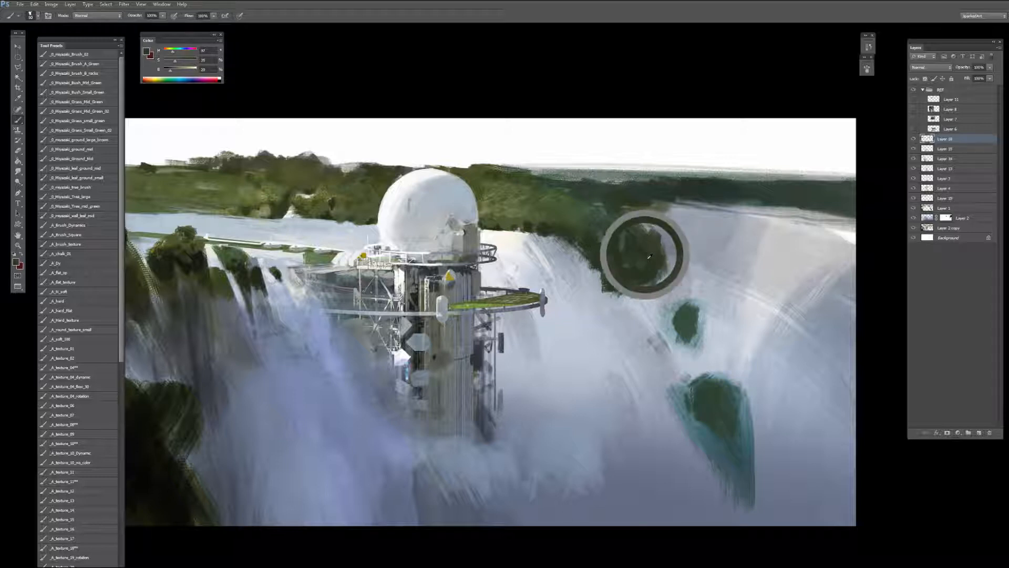
Step: Blend the upper part of the cliff tip foliage using a muted green sampled from the distant forest
{"action": "left_click", "coordinate": [634, 193], "text": "alt"}
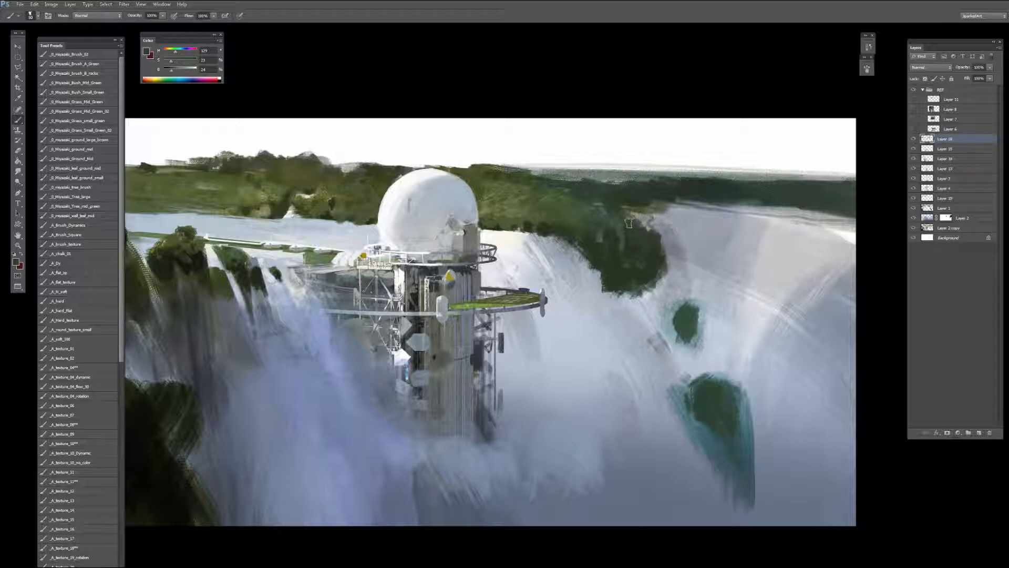
{"action": "mouse_move", "coordinate": [630, 213]}
{"action": "left_mouse_down"}
{"action": "mouse_move", "coordinate": [631, 228]}
{"action": "mouse_move", "coordinate": [621, 219]}
{"action": "left_mouse_up"}
{"action": "left_click_drag", "start_coordinate": [613, 244], "coordinate": [631, 232]}
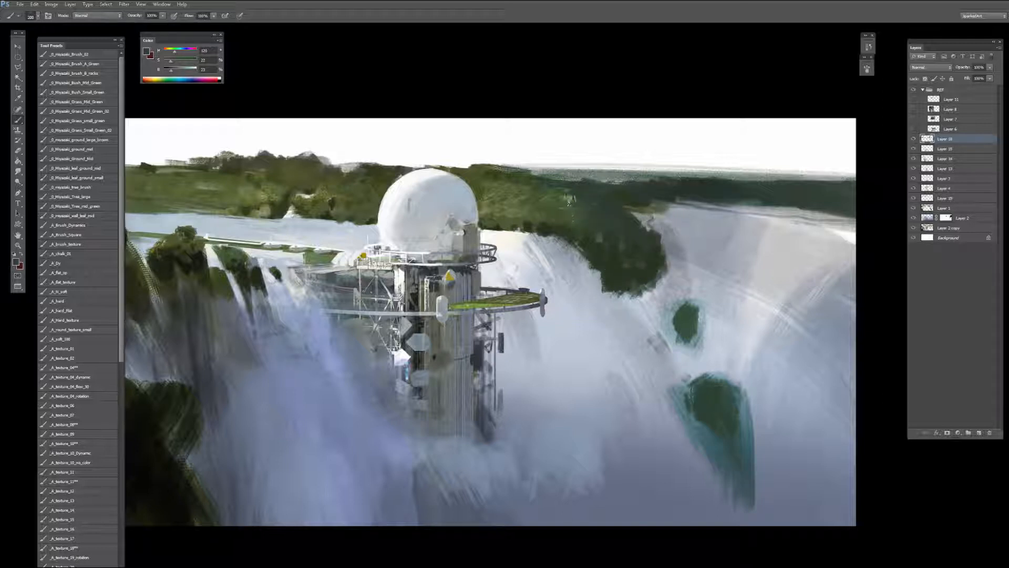
Step: Extend the dark green cliff foliage downward into a narrow point over the waterfall with a smaller brush
{"action": "key", "text": "bracketleft"}
{"action": "key", "text": "bracketleft"}
{"action": "left_click", "coordinate": [635, 234], "text": "alt"}
{"action": "left_click", "coordinate": [634, 292], "text": "alt"}
{"action": "key", "text": "bracketleft"}
{"action": "key", "text": "bracketleft"}
{"action": "key", "text": "bracketleft"}
{"action": "mouse_move", "coordinate": [634, 293]}
{"action": "left_mouse_down"}
{"action": "mouse_move", "coordinate": [631, 308]}
{"action": "mouse_move", "coordinate": [626, 299]}
{"action": "mouse_move", "coordinate": [637, 294]}
{"action": "mouse_move", "coordinate": [633, 316]}
{"action": "mouse_move", "coordinate": [624, 307]}
{"action": "mouse_move", "coordinate": [630, 323]}
{"action": "left_mouse_up"}
{"action": "left_click", "coordinate": [630, 293], "text": "alt"}
{"action": "key", "text": "bracketleft"}
{"action": "key", "text": "bracketright"}
{"action": "key", "text": "bracketright"}
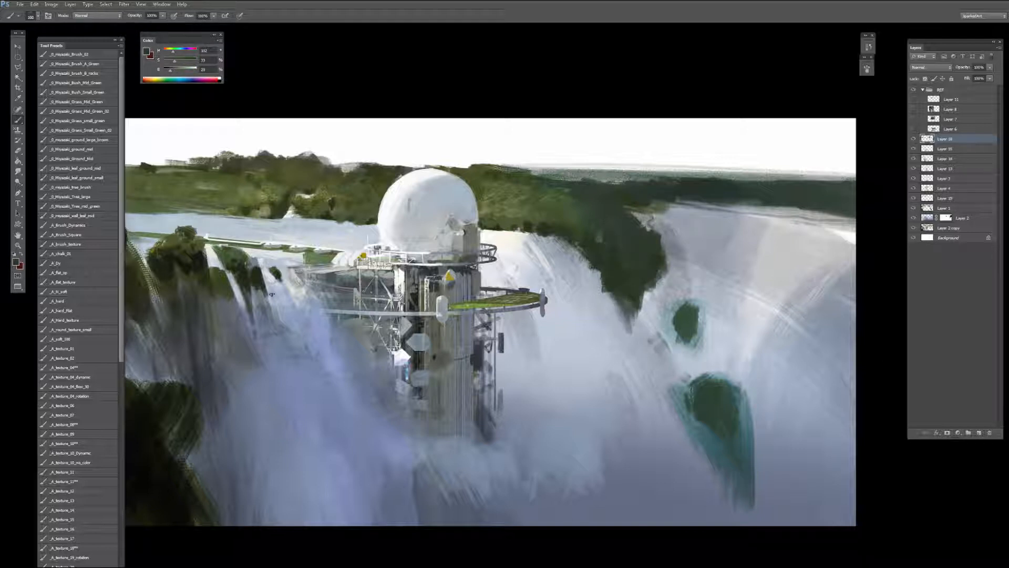
Step: Switch to a textured brush preset and break up the edge where the pointed foliage meets the waterfall
{"action": "left_click", "coordinate": [75, 426]}
{"action": "left_click", "coordinate": [79, 549]}
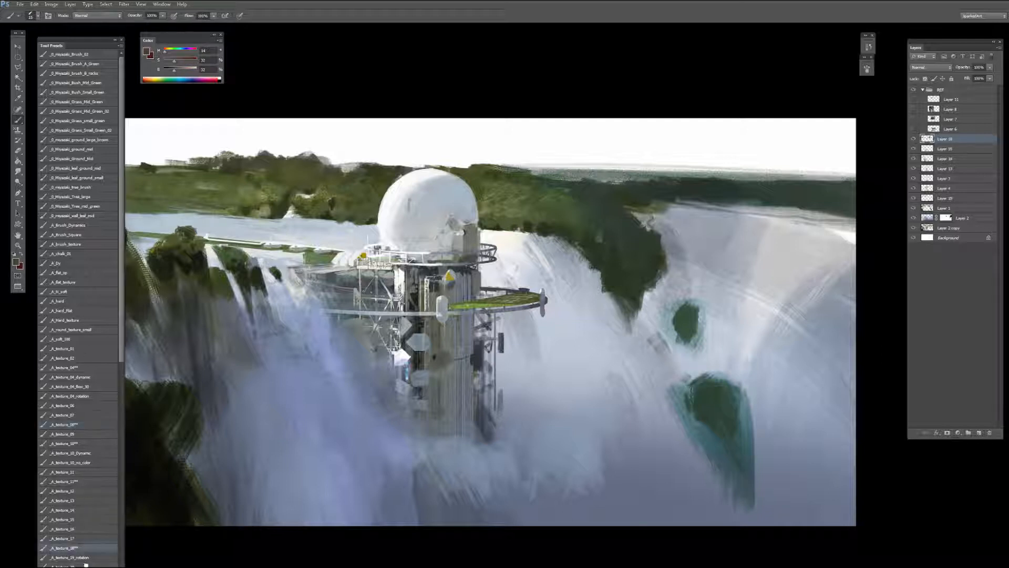
{"action": "left_click", "coordinate": [608, 277], "text": "alt"}
{"action": "mouse_move", "coordinate": [614, 292]}
{"action": "left_mouse_down"}
{"action": "mouse_move", "coordinate": [623, 327]}
{"action": "mouse_move", "coordinate": [610, 308]}
{"action": "mouse_move", "coordinate": [625, 366]}
{"action": "mouse_move", "coordinate": [627, 340]}
{"action": "left_mouse_up"}
{"action": "left_click", "coordinate": [611, 307], "text": "alt"}
{"action": "key", "text": "]"}
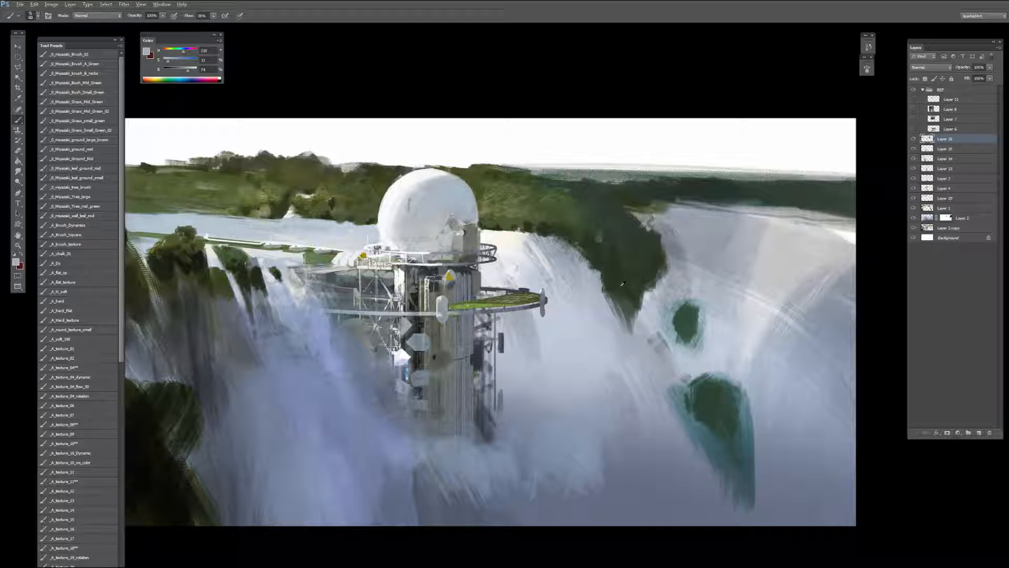
Step: Darken the foliage and rocks of the near cliff left of the tower with dark greens sampled from it
{"action": "left_click", "coordinate": [607, 230], "text": "alt"}
{"action": "left_click_drag", "start_coordinate": [202, 358], "coordinate": [269, 366]}
{"action": "key", "text": "["}
{"action": "key", "text": "ctrl+minus"}
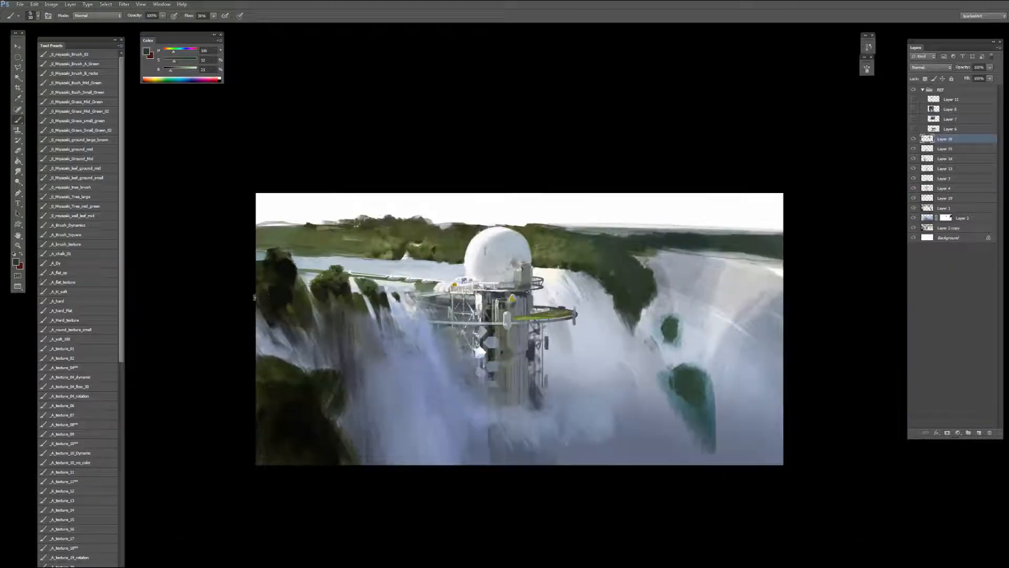
{"action": "left_click", "coordinate": [302, 293], "text": "alt"}
{"action": "left_click_drag", "start_coordinate": [329, 340], "coordinate": [320, 302]}
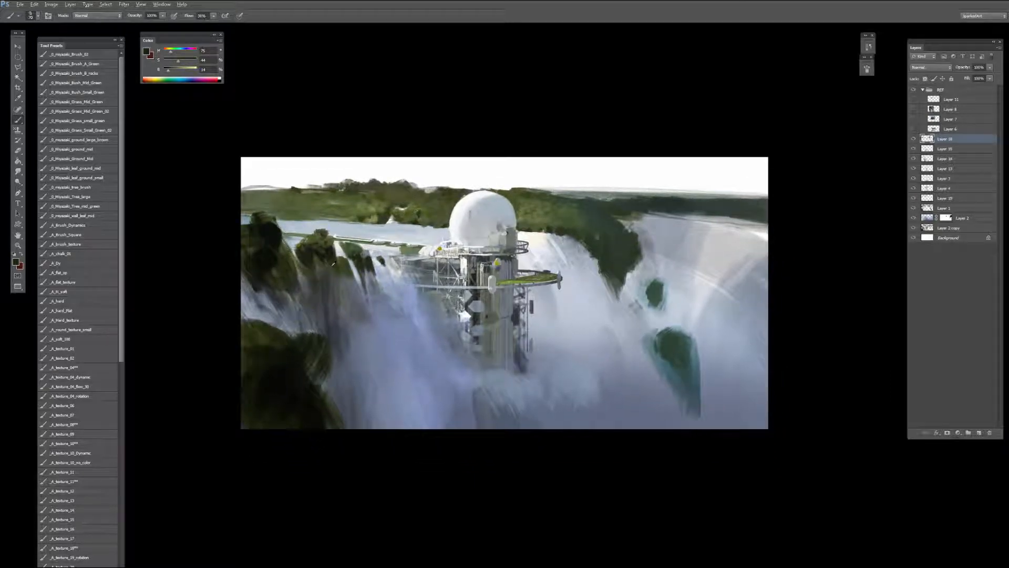
{"action": "left_click", "coordinate": [326, 259], "text": "alt"}
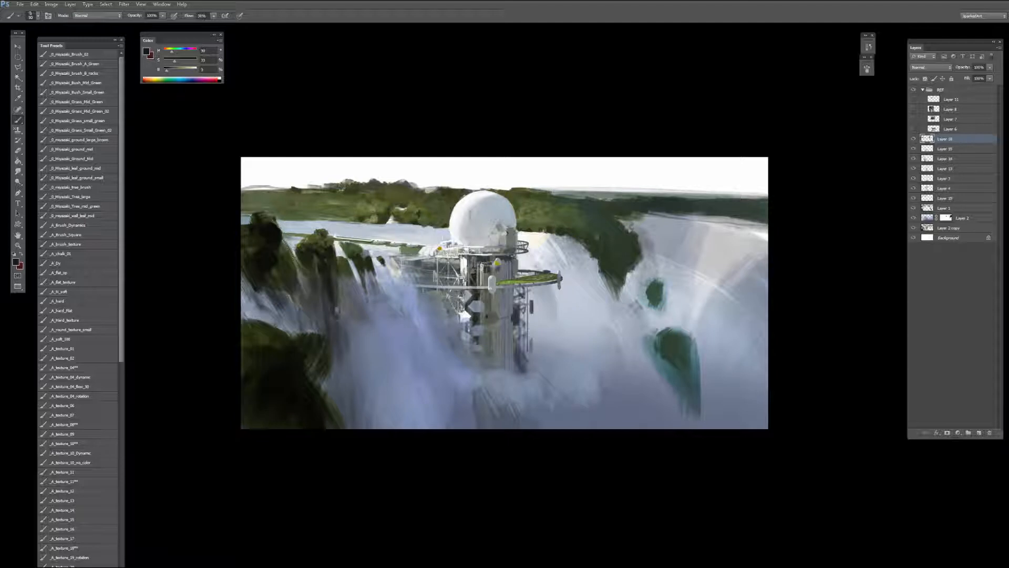
Step: Select the rock face below the near cliff's bushes with the freehand Lasso, paint dark vertical strokes inside it, and deselect
{"action": "key", "text": "l"}
{"action": "key", "text": "Escape"}
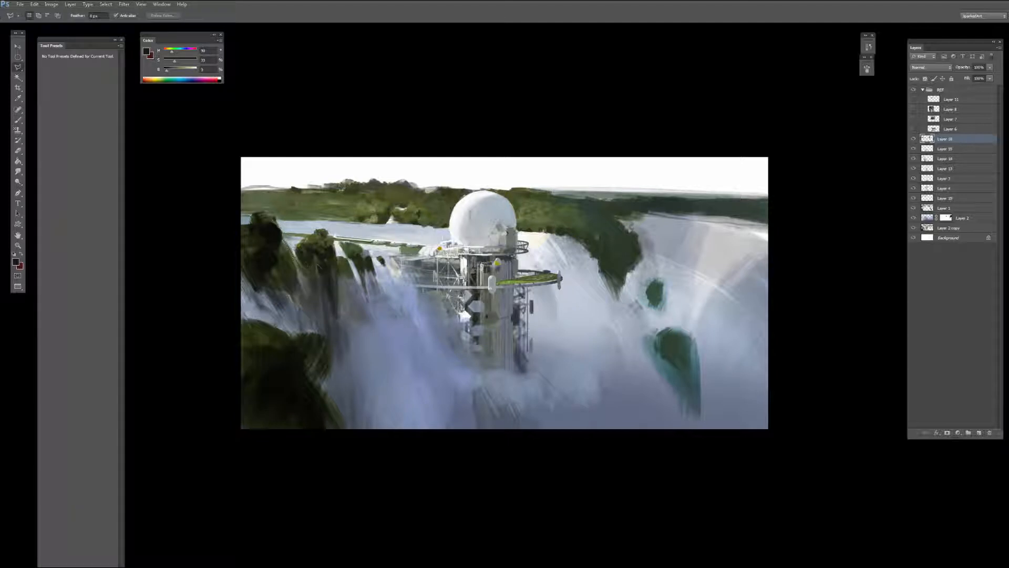
{"action": "key", "text": "shift+l"}
{"action": "key", "text": "shift+l"}
{"action": "left_click_drag", "start_coordinate": [315, 258], "coordinate": [329, 336]}
{"action": "left_click_drag", "start_coordinate": [357, 282], "coordinate": [355, 277]}
{"action": "mouse_move", "coordinate": [337, 374]}
{"action": "left_mouse_down"}
{"action": "mouse_move", "coordinate": [321, 271]}
{"action": "mouse_move", "coordinate": [357, 282]}
{"action": "mouse_move", "coordinate": [347, 317]}
{"action": "left_mouse_up"}
{"action": "key", "text": "b"}
{"action": "left_click_drag", "start_coordinate": [354, 276], "coordinate": [348, 339]}
{"action": "left_click_drag", "start_coordinate": [347, 304], "coordinate": [341, 350]}
{"action": "left_click_drag", "start_coordinate": [341, 273], "coordinate": [339, 323]}
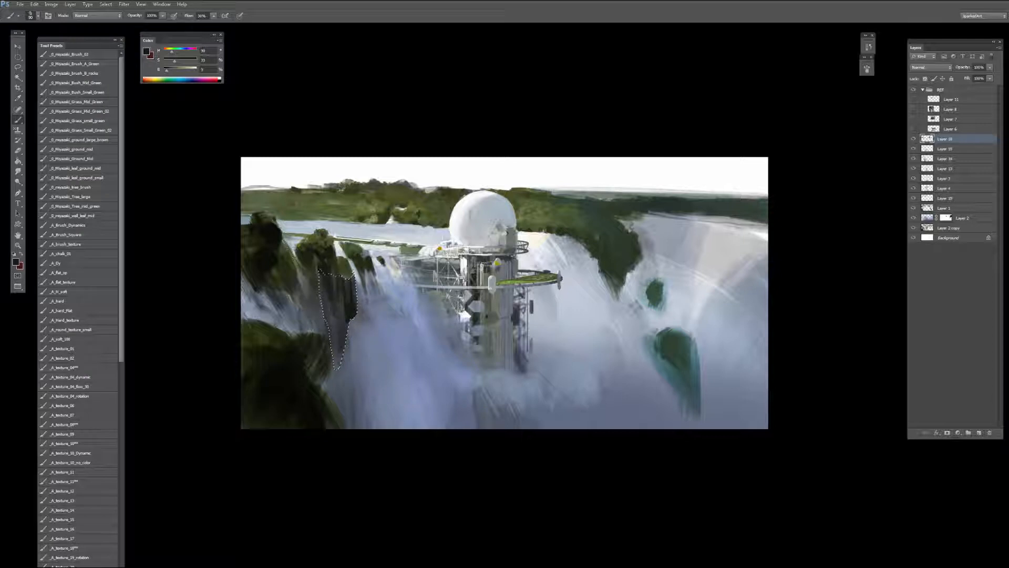
{"action": "key", "text": "ctrl+d"}
{"action": "left_click_drag", "start_coordinate": [356, 278], "coordinate": [354, 291]}
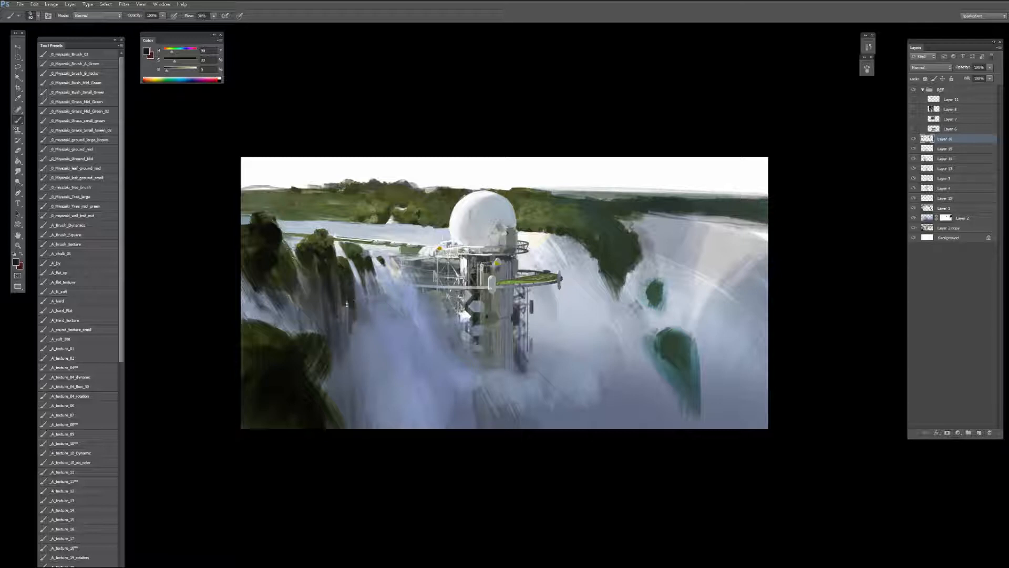
Step: Soften the foot of the dark rock face with sampled blue-grey spray strokes, varying the brush size
{"action": "left_click", "coordinate": [371, 334], "text": "alt"}
{"action": "left_click", "coordinate": [350, 324], "text": "alt"}
{"action": "left_click", "coordinate": [347, 315], "text": "alt"}
{"action": "key", "text": "["}
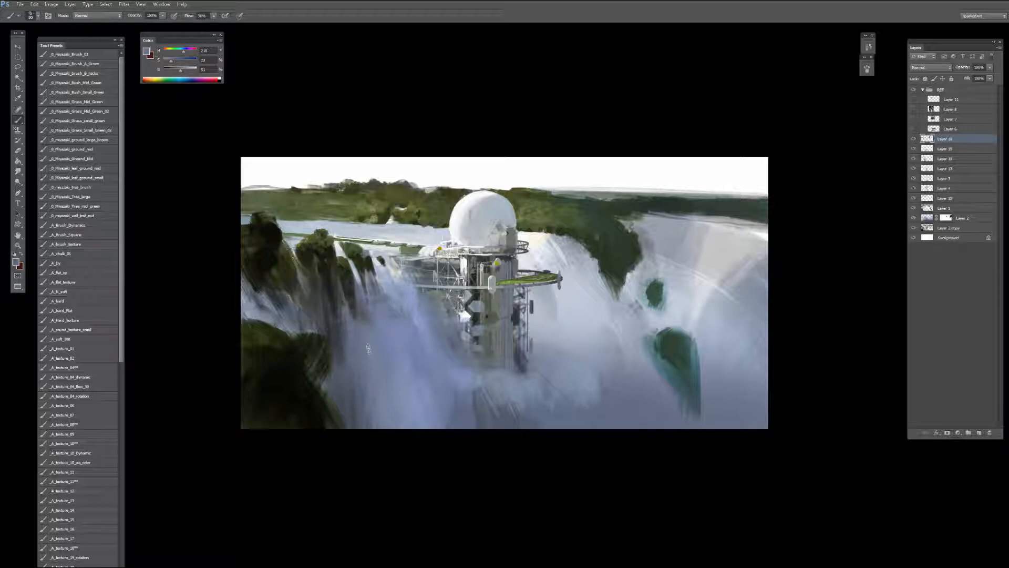
{"action": "left_click_drag", "start_coordinate": [353, 308], "coordinate": [364, 332]}
{"action": "key", "text": "["}
{"action": "key", "text": "["}
{"action": "key", "text": "]"}
{"action": "key", "text": "]"}
{"action": "key", "text": "]"}
{"action": "key", "text": "]"}
{"action": "left_click", "coordinate": [348, 344], "text": "alt"}
{"action": "key", "text": "]"}
{"action": "left_click", "coordinate": [301, 319], "text": "alt"}
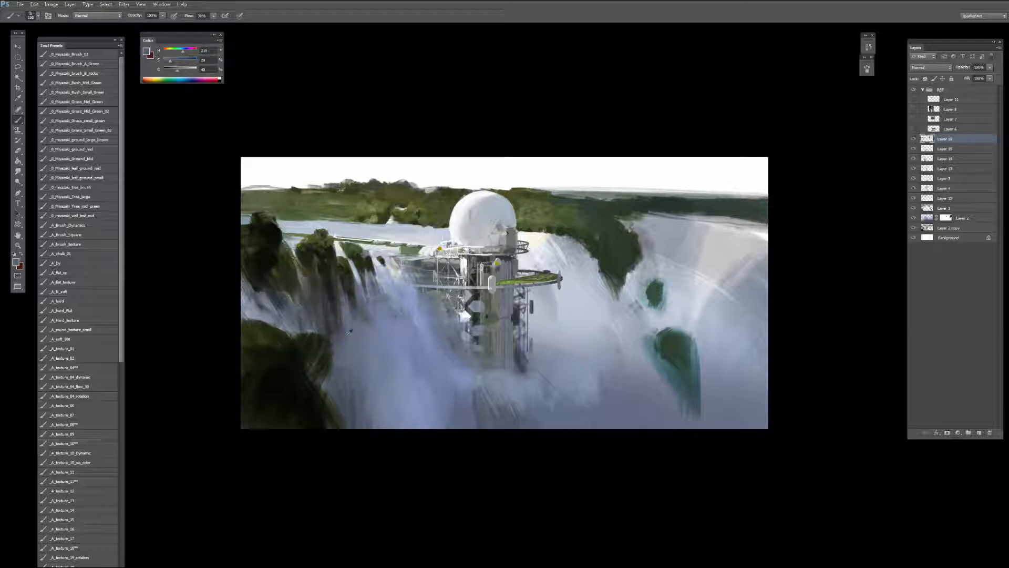
Step: Try painting large pale blue spray strokes across the waterfall below the dark rock face
{"action": "left_click", "coordinate": [378, 347], "text": "alt"}
{"action": "left_click_drag", "start_coordinate": [342, 360], "coordinate": [374, 399]}
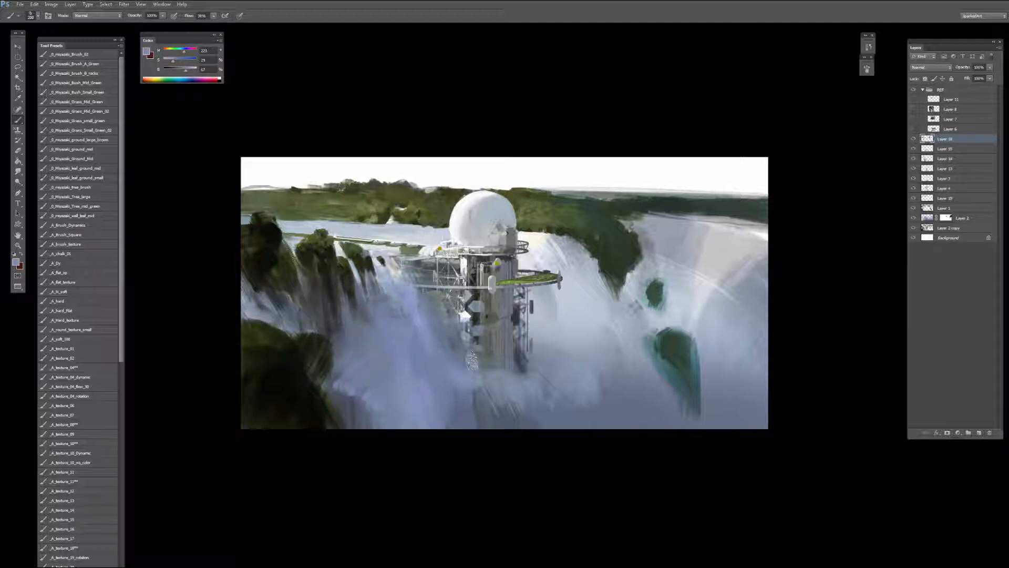
{"action": "key", "text": "]"}
{"action": "key", "text": "]"}
{"action": "key", "text": "ctrl+alt+z"}
{"action": "key", "text": "ctrl+alt+z"}
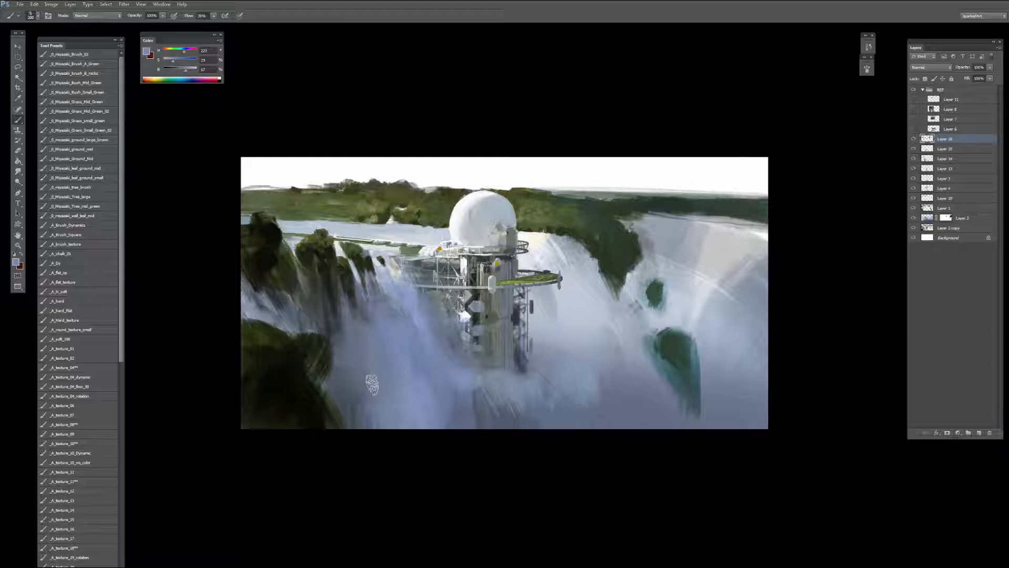
Step: Paint light blue spray over the waterfall left of the tower's base with a smaller brush
{"action": "key", "text": "["}
{"action": "key", "text": "["}
{"action": "key", "text": "["}
{"action": "key", "text": "["}
{"action": "key", "text": "["}
{"action": "left_click", "coordinate": [411, 300], "text": "alt"}
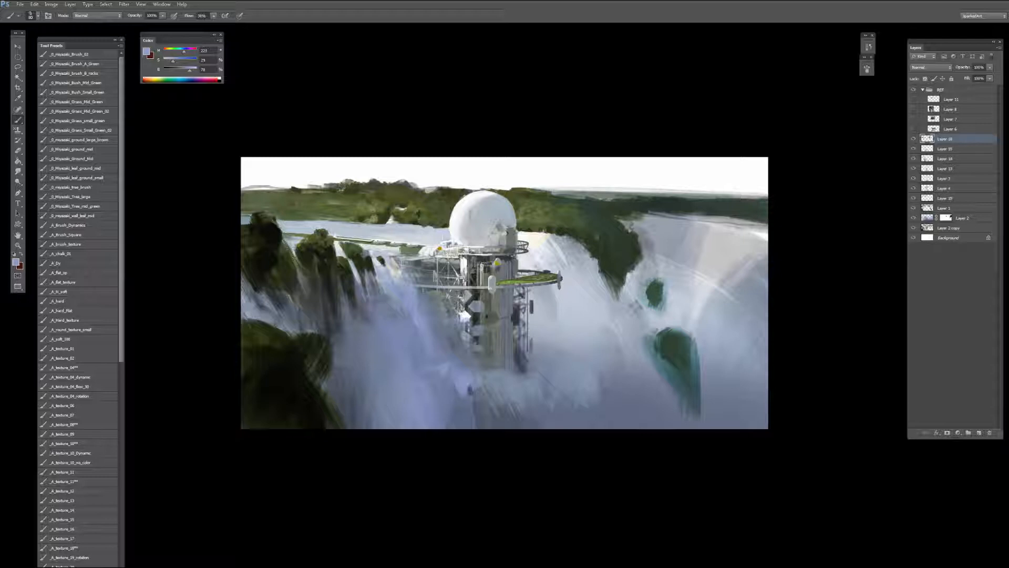
Step: Build up the mist below and left of the tower's base with blue tones sampled from the spray
{"action": "left_click", "coordinate": [475, 405], "text": "alt"}
{"action": "left_click", "coordinate": [460, 380], "text": "alt"}
{"action": "key", "text": "bracketright"}
{"action": "key", "text": "bracketright"}
{"action": "key", "text": "bracketright"}
{"action": "left_click", "coordinate": [442, 397], "text": "alt"}
{"action": "left_click", "coordinate": [463, 422], "text": "alt"}
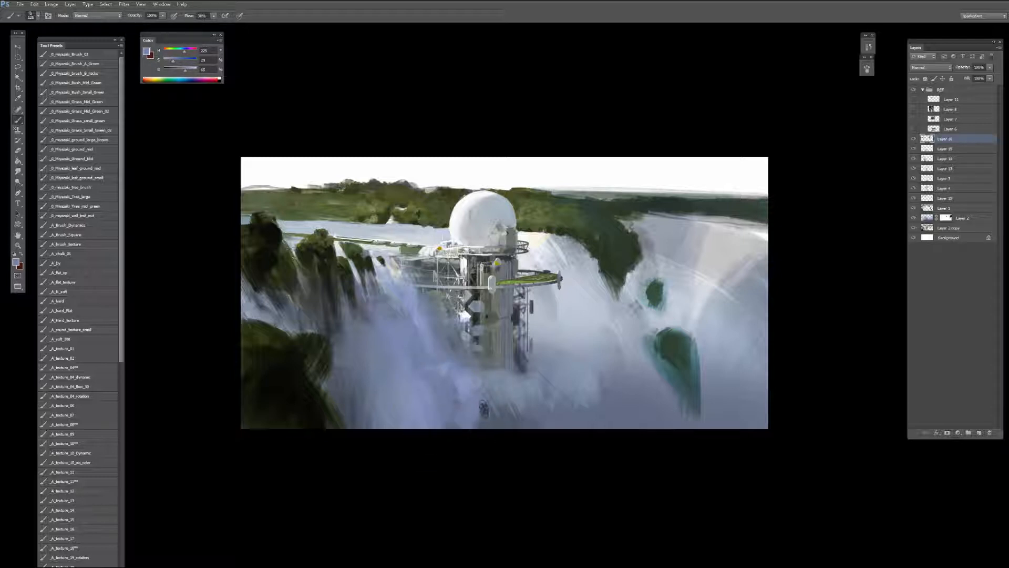
Step: Spread blue-grey mist along the lower edge of the painting beneath the tower, covering the dark streaks
{"action": "mouse_move", "coordinate": [481, 415]}
{"action": "left_mouse_down"}
{"action": "mouse_move", "coordinate": [509, 393]}
{"action": "mouse_move", "coordinate": [498, 440]}
{"action": "left_mouse_up"}
{"action": "key", "text": "bracketright"}
{"action": "key", "text": "bracketright"}
{"action": "key", "text": "bracketright"}
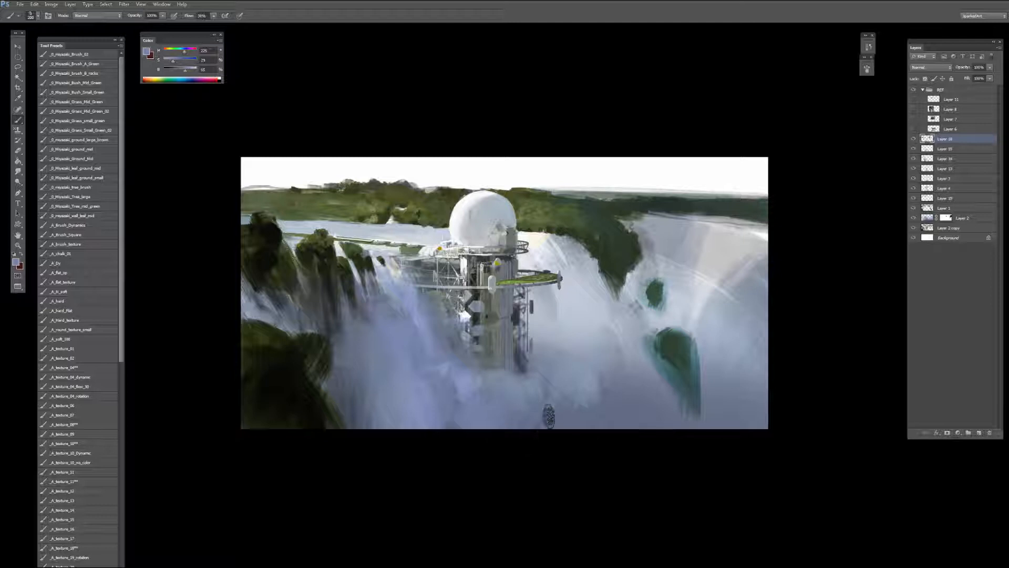
{"action": "key", "text": "bracketleft"}
{"action": "key", "text": "bracketleft"}
{"action": "key", "text": "bracketleft"}
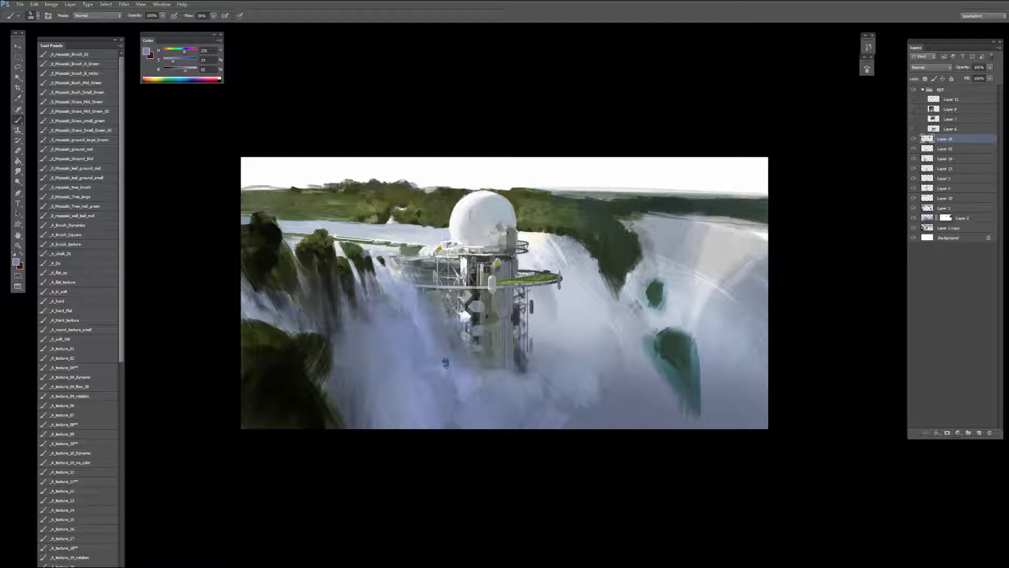
Step: Paint brighter lavender mist clouds below the tower with an enlarged brush and a sampled light blue
{"action": "left_click", "coordinate": [431, 401], "text": "alt"}
{"action": "left_click", "coordinate": [466, 379], "text": "alt"}
{"action": "key", "text": "bracketright"}
{"action": "key", "text": "bracketright"}
{"action": "key", "text": "bracketright"}
{"action": "key", "text": "bracketright"}
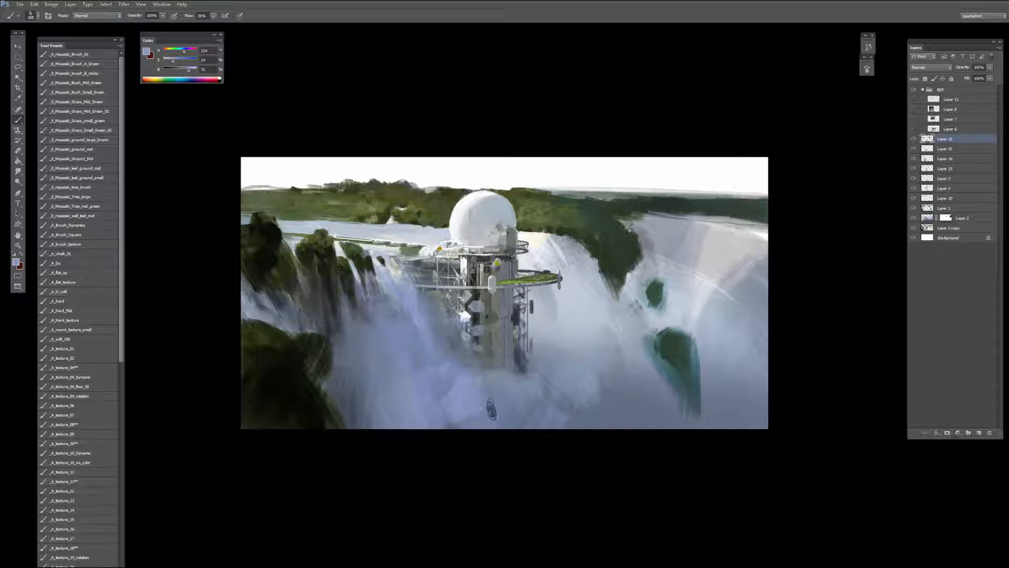
{"action": "key", "text": "bracketright"}
{"action": "key", "text": "bracketright"}
{"action": "key", "text": "bracketright"}
{"action": "key", "text": "bracketright"}
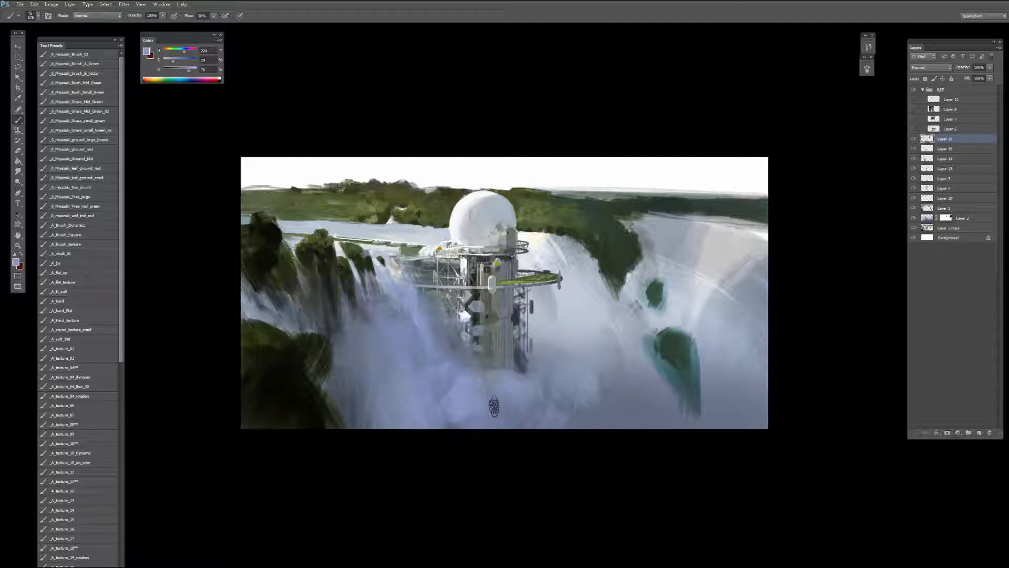
{"action": "left_click_drag", "start_coordinate": [493, 405], "coordinate": [437, 442]}
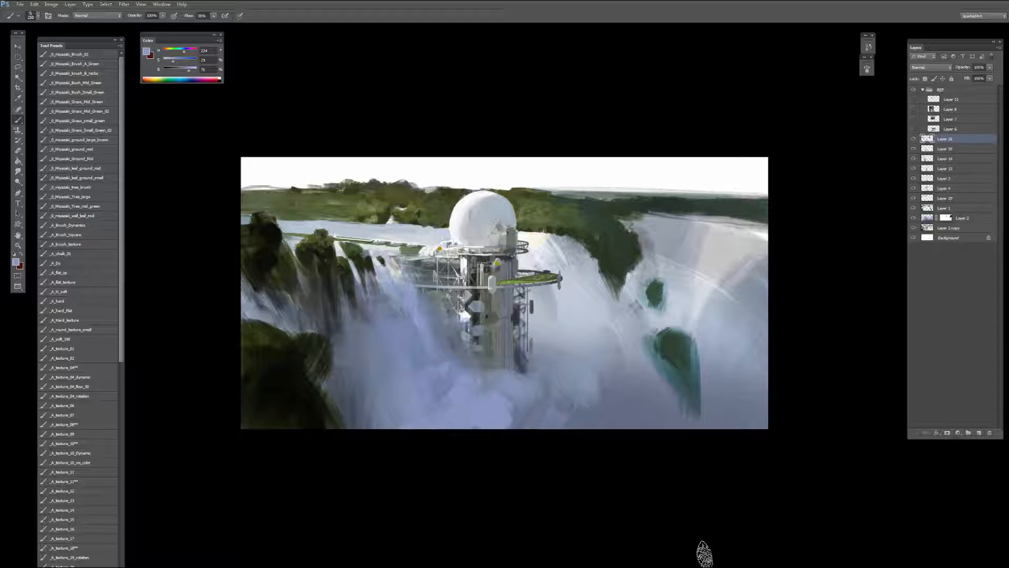
Step: Refine the mist around the foot of the tower with a reduced brush size
{"action": "key", "text": "bracketleft"}
{"action": "key", "text": "bracketleft"}
{"action": "key", "text": "bracketleft"}
{"action": "key", "text": "bracketleft"}
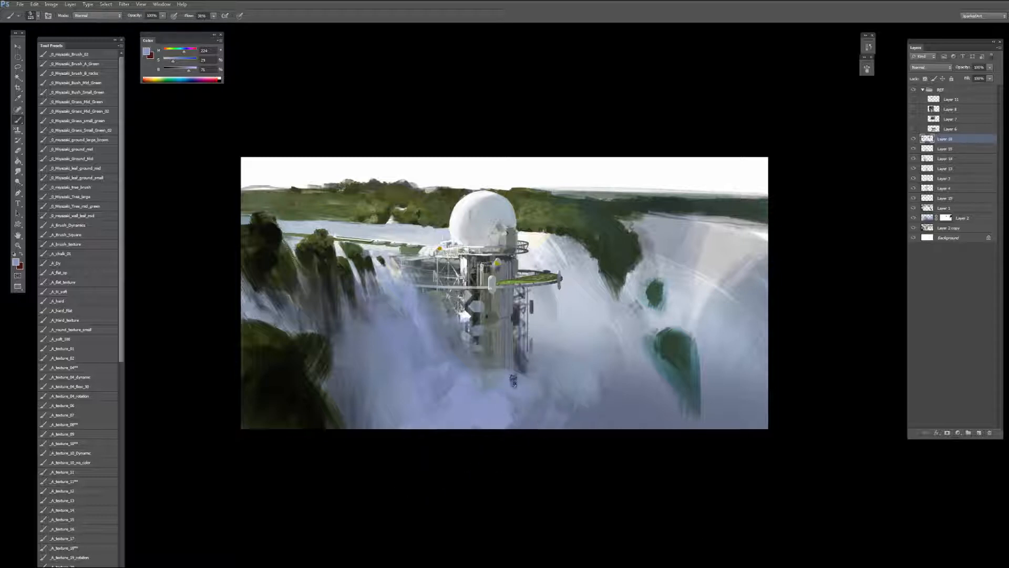
{"action": "key", "text": "bracketleft"}
{"action": "key", "text": "bracketleft"}
Step: Touch up the riverbank trees right of the dome with several greens sampled from the foliage
{"action": "left_click", "coordinate": [260, 321], "text": "alt"}
{"action": "left_click", "coordinate": [552, 223], "text": "alt"}
{"action": "left_click", "coordinate": [546, 224], "text": "alt"}
{"action": "left_click", "coordinate": [565, 230], "text": "alt"}
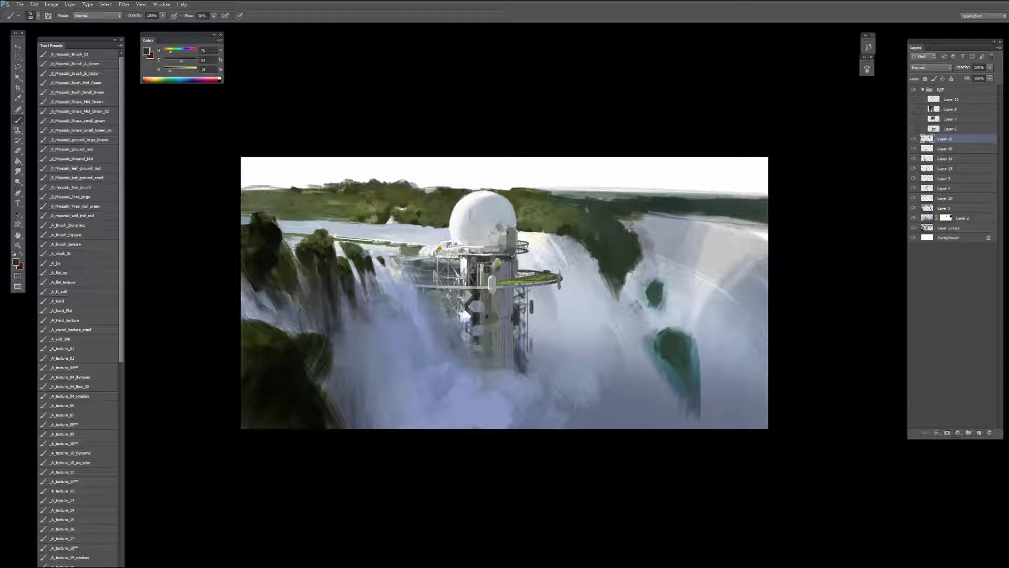
{"action": "left_click", "coordinate": [537, 224], "text": "alt"}
Step: Add dark green foliage strokes along the cliff edge above the waterfall right of the tower
{"action": "left_click", "coordinate": [255, 231], "text": "alt"}
{"action": "left_click_drag", "start_coordinate": [544, 268], "coordinate": [535, 255]}
{"action": "key", "text": "ctrl+plus"}
{"action": "left_click_drag", "start_coordinate": [612, 216], "coordinate": [599, 222]}
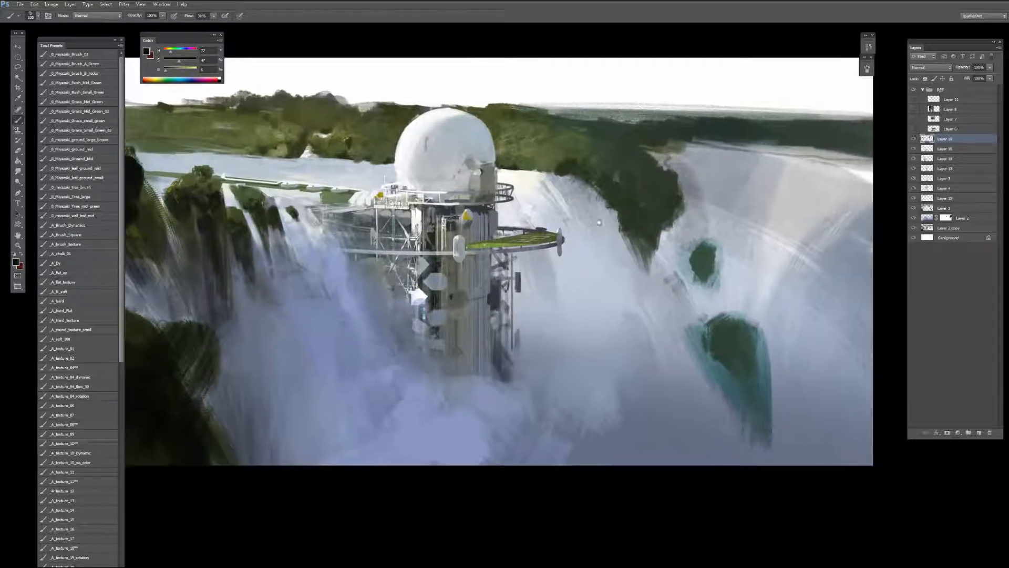
{"action": "left_click", "coordinate": [623, 221], "text": "alt"}
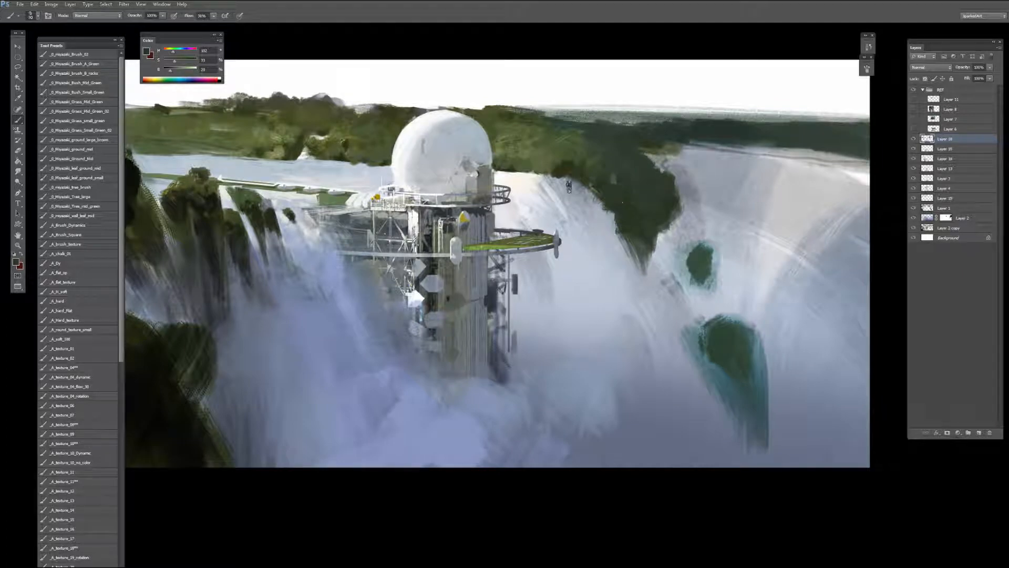
Step: Paint sampled off-white and light grey water tones over the falls right of the tower, smoothing the far waterfall
{"action": "left_click", "coordinate": [532, 176], "text": "alt"}
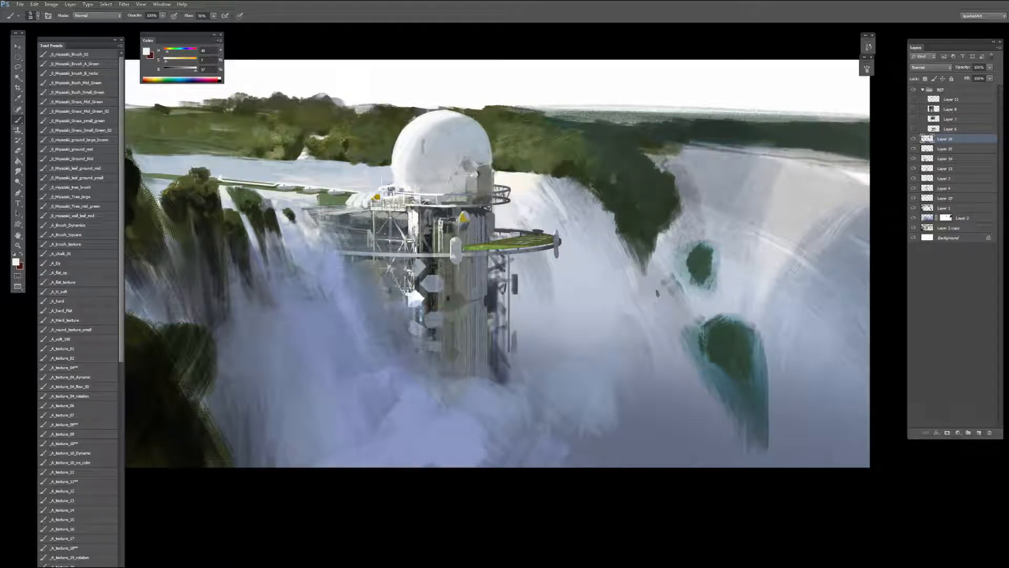
{"action": "left_click", "coordinate": [804, 194], "text": "alt"}
{"action": "left_click_drag", "start_coordinate": [830, 208], "coordinate": [772, 204]}
{"action": "left_click", "coordinate": [650, 148], "text": "alt"}
{"action": "key", "text": "bracketright"}
{"action": "key", "text": "bracketright"}
{"action": "key", "text": "bracketright"}
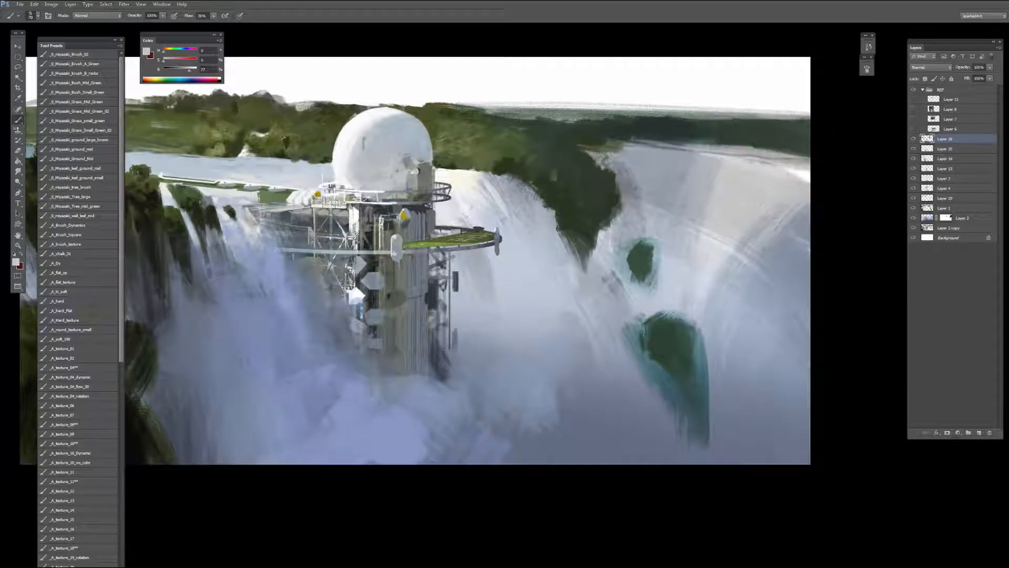
Step: Paint vertical brownish-grey streaks down the upper part of the far waterfall with a larger brush
{"action": "left_click", "coordinate": [152, 279], "text": "alt"}
{"action": "left_click", "coordinate": [737, 198]}
{"action": "key", "text": "bracketright"}
{"action": "key", "text": "bracketright"}
{"action": "key", "text": "bracketright"}
{"action": "key", "text": "bracketright"}
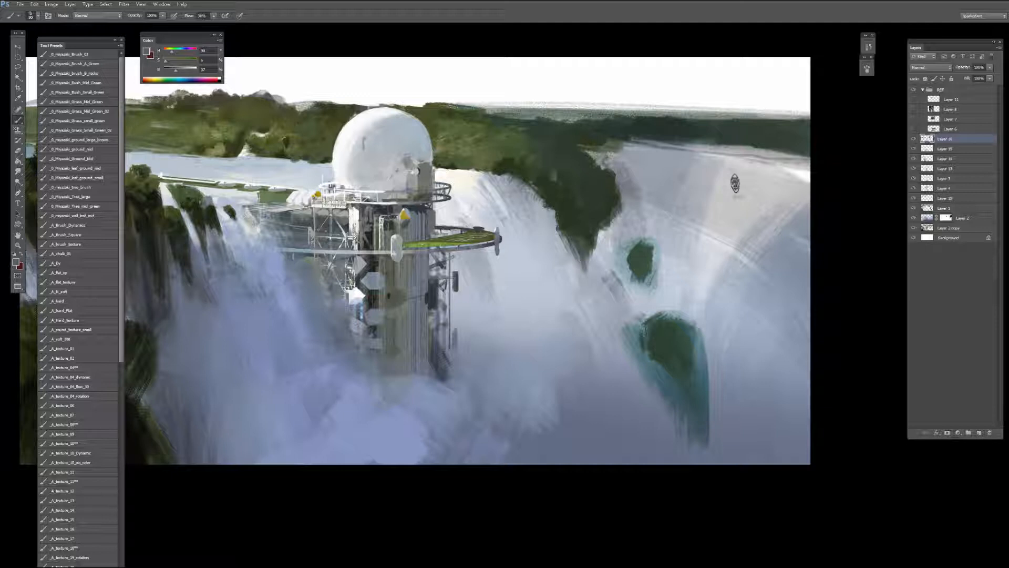
{"action": "mouse_move", "coordinate": [735, 183]}
{"action": "left_mouse_down"}
{"action": "mouse_move", "coordinate": [717, 285]}
{"action": "mouse_move", "coordinate": [719, 252]}
{"action": "left_mouse_up"}
{"action": "mouse_move", "coordinate": [735, 187]}
{"action": "left_mouse_down"}
{"action": "mouse_move", "coordinate": [738, 231]}
{"action": "mouse_move", "coordinate": [719, 294]}
{"action": "left_mouse_up"}
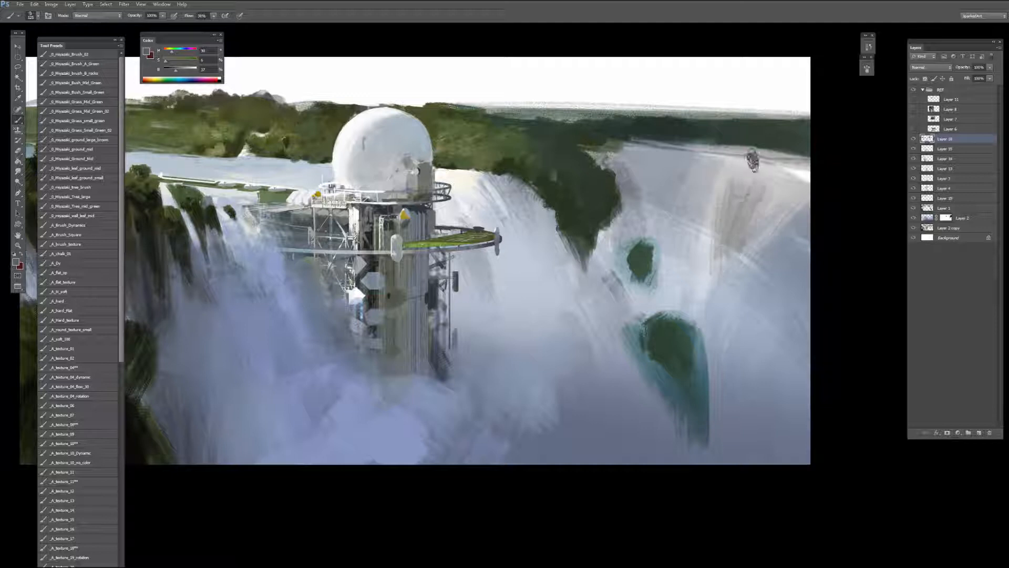
Step: Undo the brownish-grey streaks painted on the upper part of the far waterfall
{"action": "key", "text": "ctrl+alt+z"}
{"action": "key", "text": "ctrl+alt+z"}
{"action": "key", "text": "ctrl+alt+z"}
{"action": "key", "text": "ctrl+alt+z"}
Step: Retouch the upper part of the far waterfall with light greys sampled from the water, using a smaller brush
{"action": "left_click", "coordinate": [750, 187], "text": "alt"}
{"action": "key", "text": "bracketleft"}
{"action": "key", "text": "bracketleft"}
{"action": "key", "text": "bracketleft"}
{"action": "key", "text": "bracketleft"}
{"action": "key", "text": "bracketleft"}
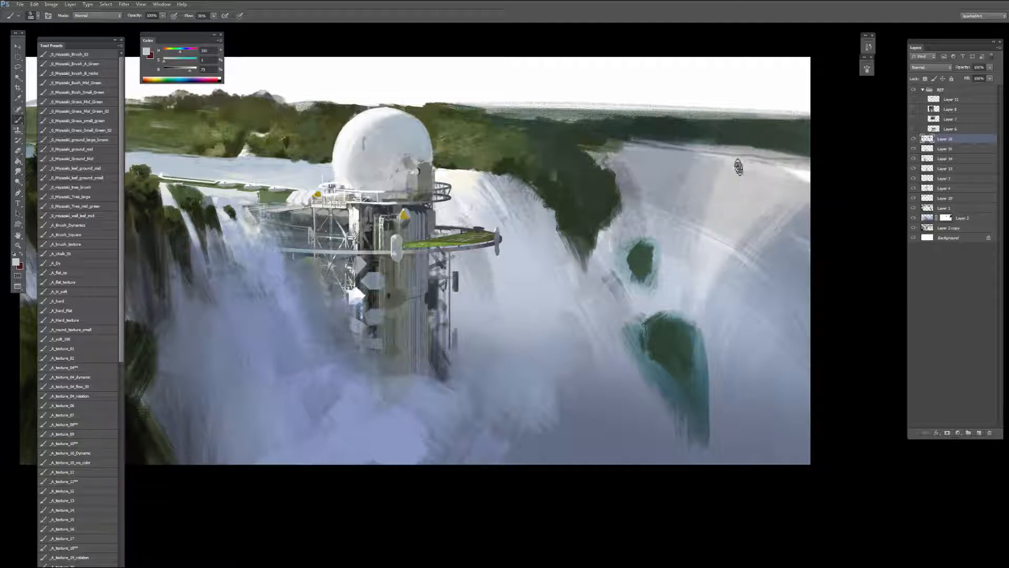
{"action": "left_click", "coordinate": [729, 191], "text": "alt"}
Step: Touch up the crest of the falls beside the dome with sampled off-white and light blue-grey tones
{"action": "left_click", "coordinate": [473, 179], "text": "alt"}
{"action": "left_click", "coordinate": [501, 196], "text": "alt"}
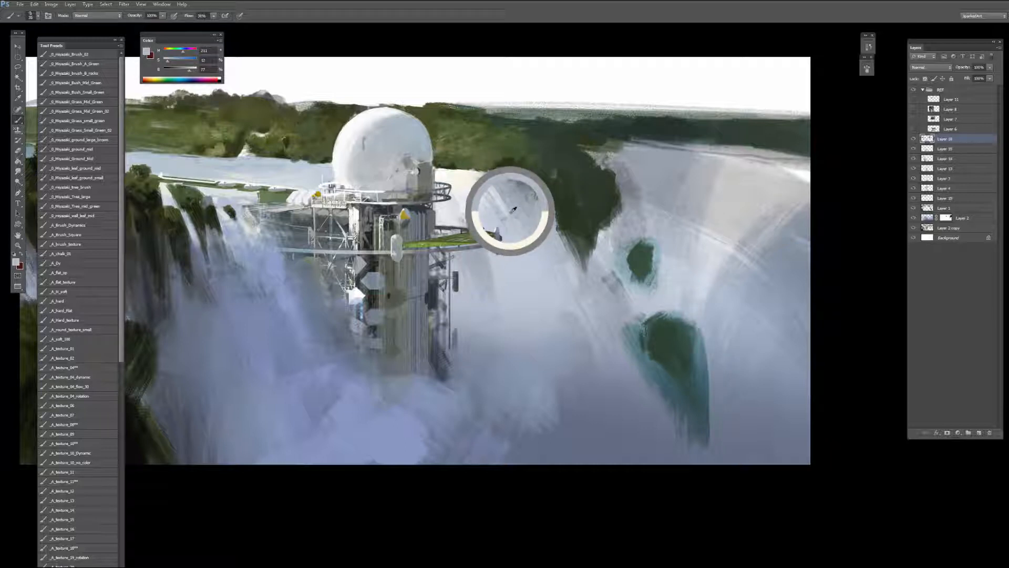
{"action": "left_click", "coordinate": [473, 180], "text": "alt"}
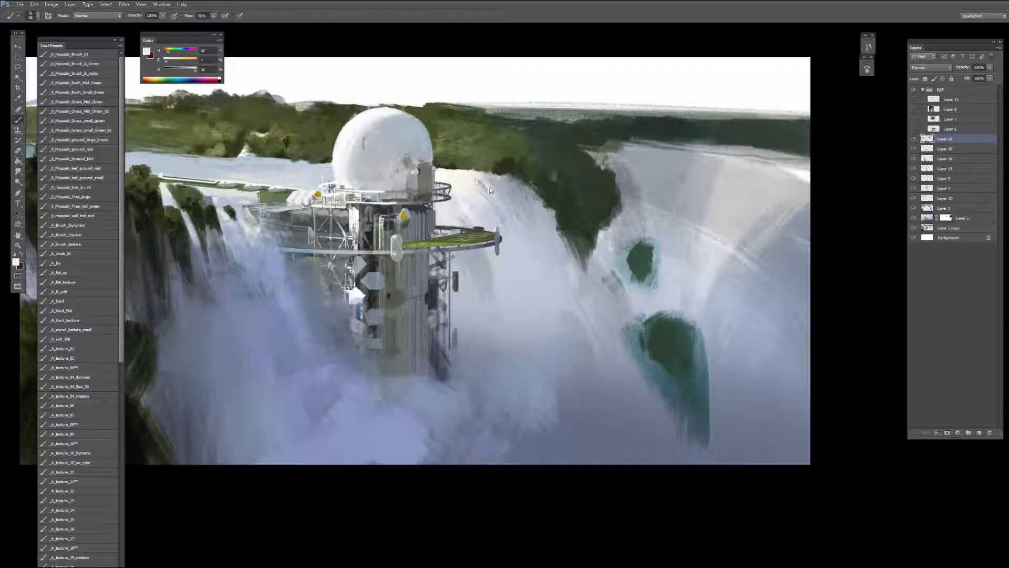
{"action": "left_click", "coordinate": [502, 191]}
Step: Paint sampled blue-grey mist strokes over the bottom of the falls right of the tower base with an enlarged brush
{"action": "left_click", "coordinate": [607, 353], "text": "alt"}
{"action": "left_click", "coordinate": [545, 415], "text": "alt"}
{"action": "key", "text": "]"}
{"action": "key", "text": "]"}
{"action": "key", "text": "]"}
{"action": "key", "text": "]"}
{"action": "key", "text": "]"}
{"action": "key", "text": "]"}
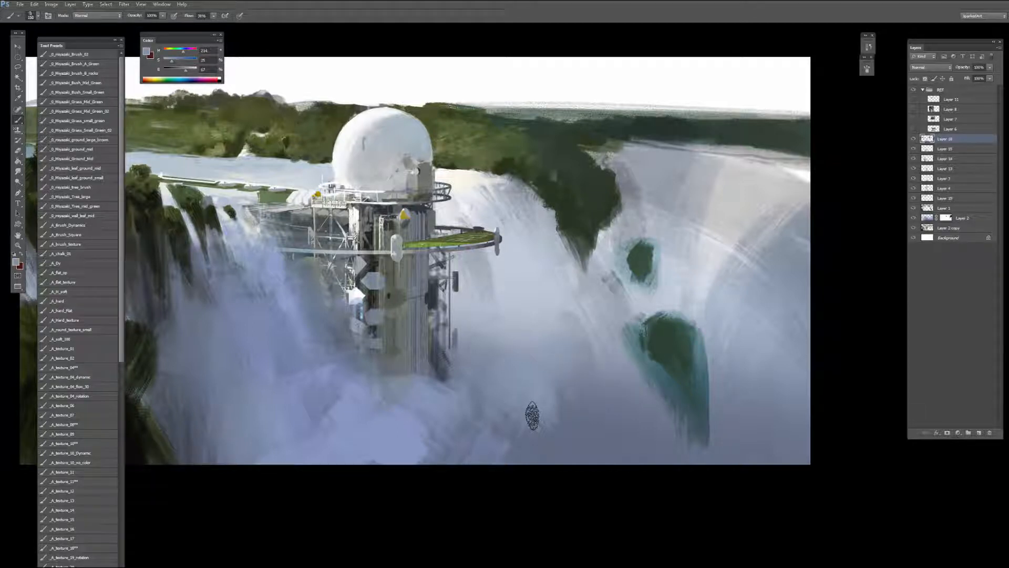
{"action": "left_click_drag", "start_coordinate": [508, 395], "coordinate": [550, 479]}
{"action": "key", "text": "ctrl+minus"}
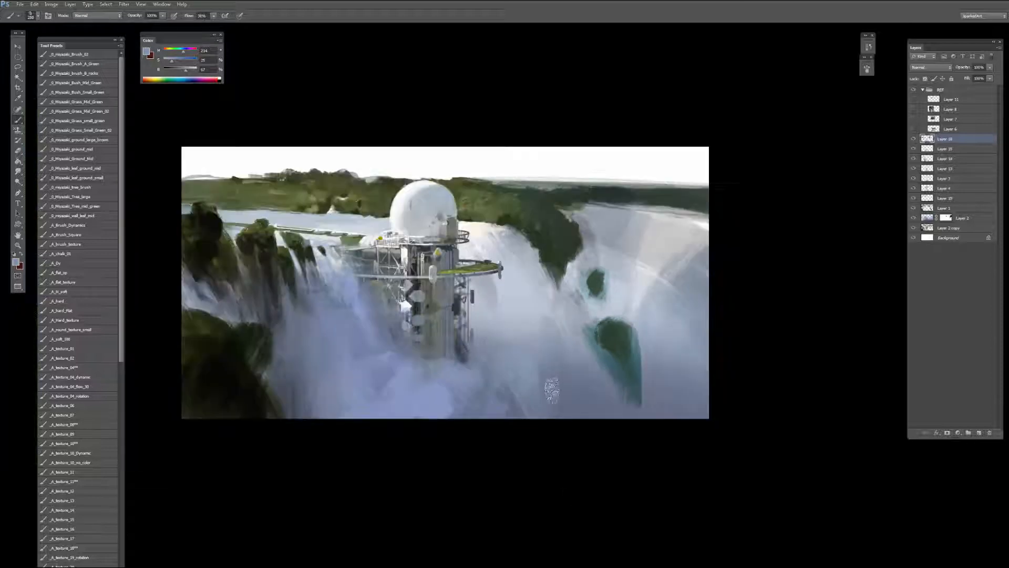
{"action": "key", "text": "]"}
{"action": "key", "text": "]"}
{"action": "key", "text": "]"}
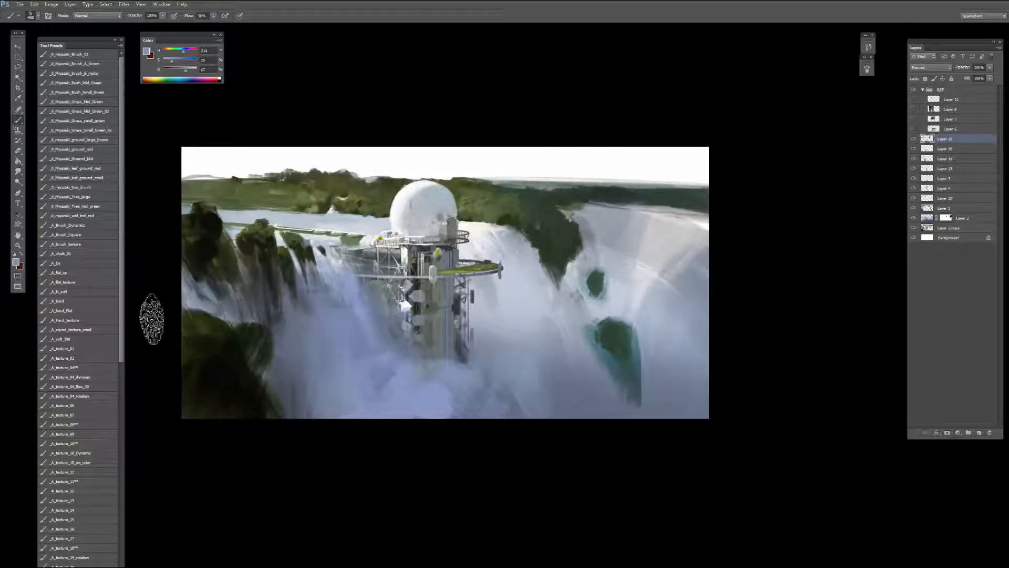
Step: Set up the Smudge tool with the 2_S_5 preset, finger painting off, and a much larger brush
{"action": "key", "text": "r"}
{"action": "key", "text": "bracketright"}
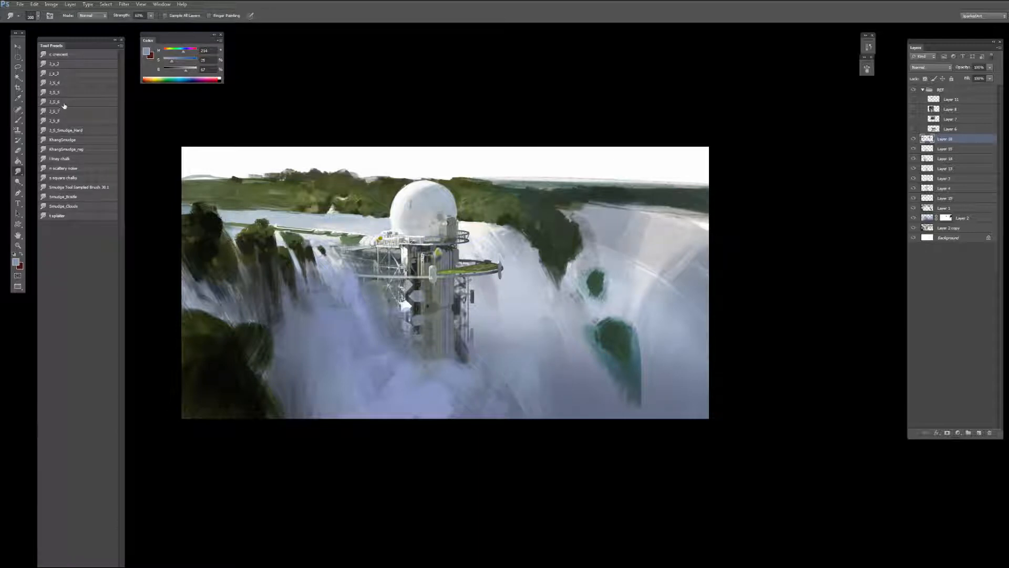
{"action": "left_click", "coordinate": [60, 92]}
{"action": "left_click", "coordinate": [209, 15]}
{"action": "left_click", "coordinate": [209, 16]}
{"action": "key", "text": "bracketright"}
{"action": "key", "text": "bracketright"}
{"action": "key", "text": "bracketright"}
{"action": "key", "text": "bracketright"}
{"action": "key", "text": "bracketright"}
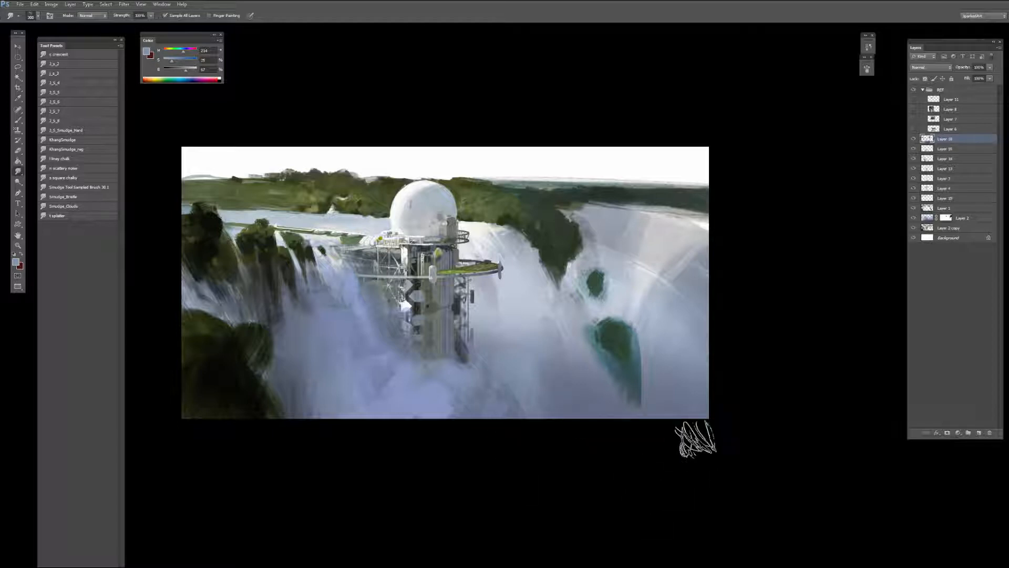
Step: Paint the mist left of the tower base with lavender-blue tones sampled from the spray
{"action": "key", "text": "b"}
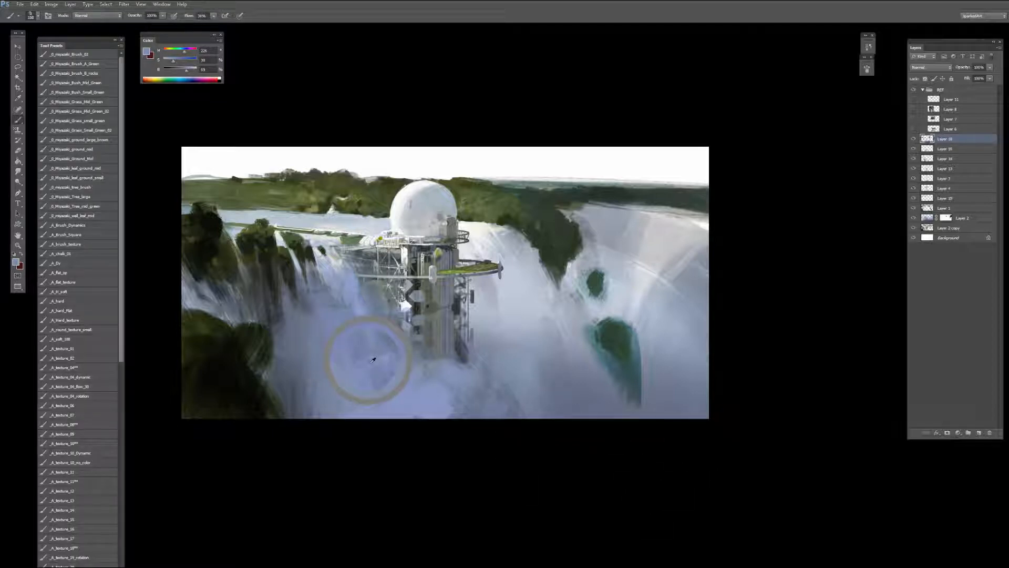
{"action": "mouse_move", "coordinate": [370, 362]}
{"action": "left_mouse_down"}
{"action": "mouse_move", "coordinate": [383, 373]}
{"action": "mouse_move", "coordinate": [366, 377]}
{"action": "left_mouse_up"}
{"action": "left_click", "coordinate": [362, 356], "text": "alt"}
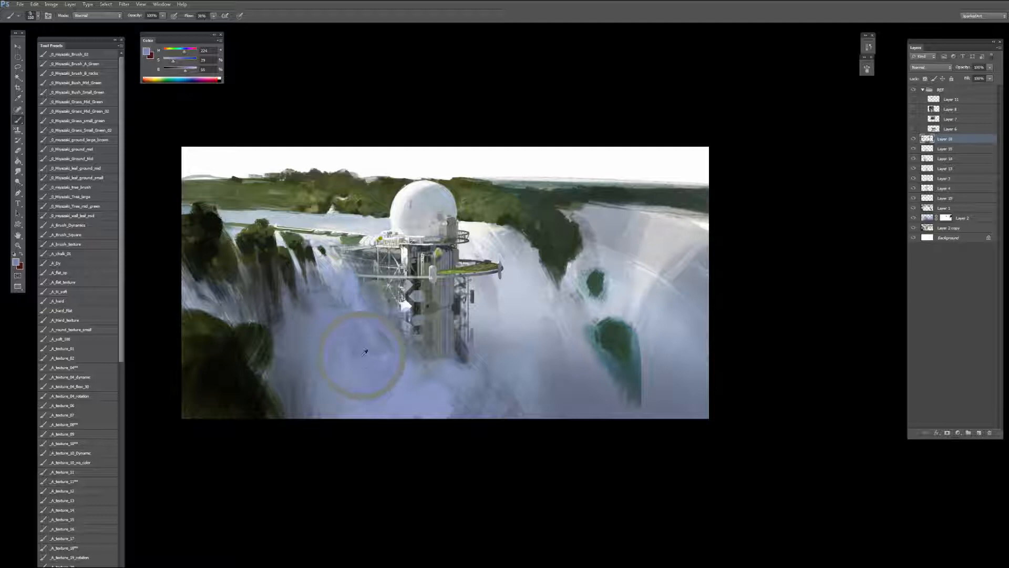
{"action": "key", "text": "bracketleft"}
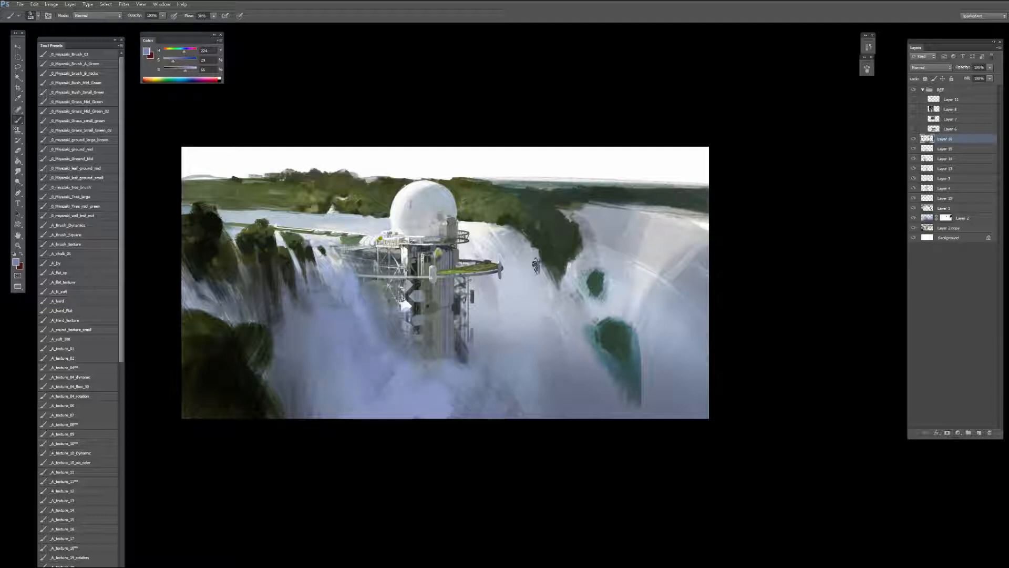
Step: Paint small light green details on the river's edge left of the dome, using sampled and adjusted greens and a fine brush
{"action": "key", "text": "ctrl+plus"}
{"action": "key", "text": "bracketleft"}
{"action": "key", "text": "bracketleft"}
{"action": "key", "text": "bracketleft"}
{"action": "key", "text": "bracketleft"}
{"action": "key", "text": "bracketleft"}
{"action": "left_click_drag", "start_coordinate": [222, 194], "coordinate": [351, 235]}
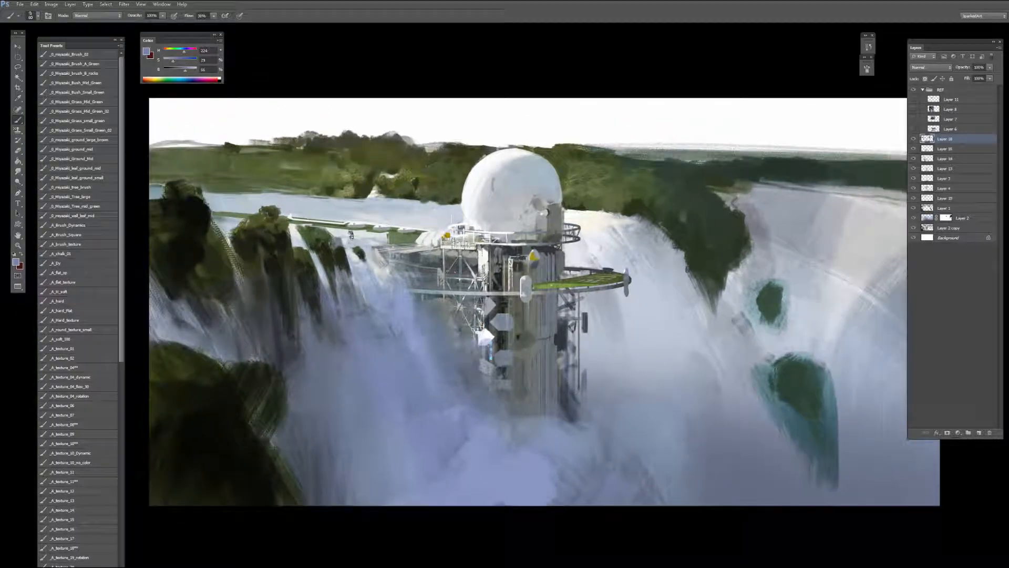
{"action": "left_click", "coordinate": [340, 257], "text": "alt"}
{"action": "key", "text": "bracketleft"}
{"action": "key", "text": "bracketleft"}
{"action": "key", "text": "bracketleft"}
{"action": "left_click", "coordinate": [397, 232], "text": "alt"}
{"action": "left_click_drag", "start_coordinate": [180, 74], "coordinate": [188, 72]}
{"action": "left_click_drag", "start_coordinate": [416, 231], "coordinate": [484, 249]}
{"action": "key", "text": "]"}
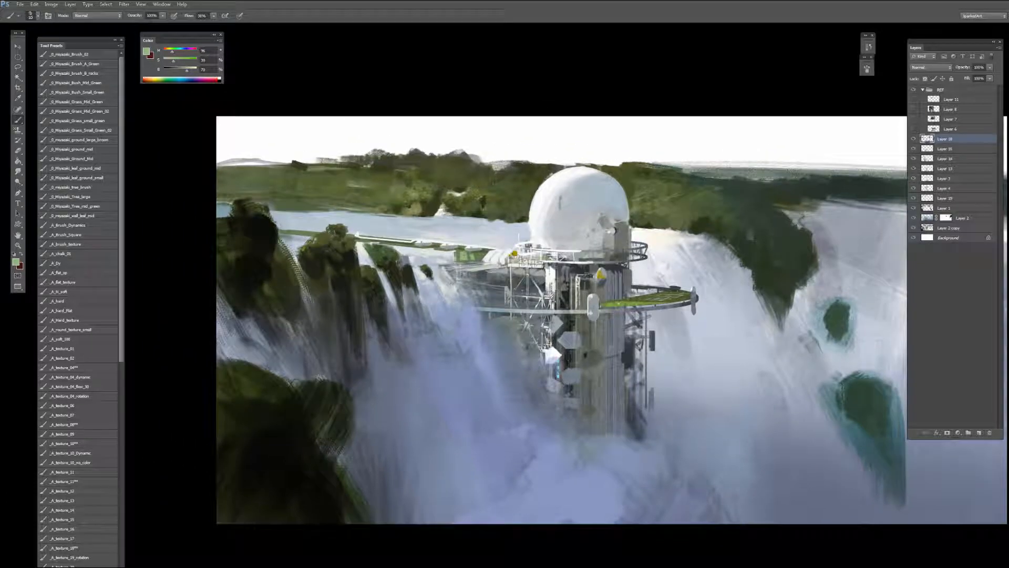
Step: Paint small off-white building shapes among the trees on the far riverbank left of the dome
{"action": "left_click", "coordinate": [452, 190], "text": "alt"}
{"action": "left_click_drag", "start_coordinate": [325, 192], "coordinate": [377, 194]}
{"action": "key", "text": "ctrl+z"}
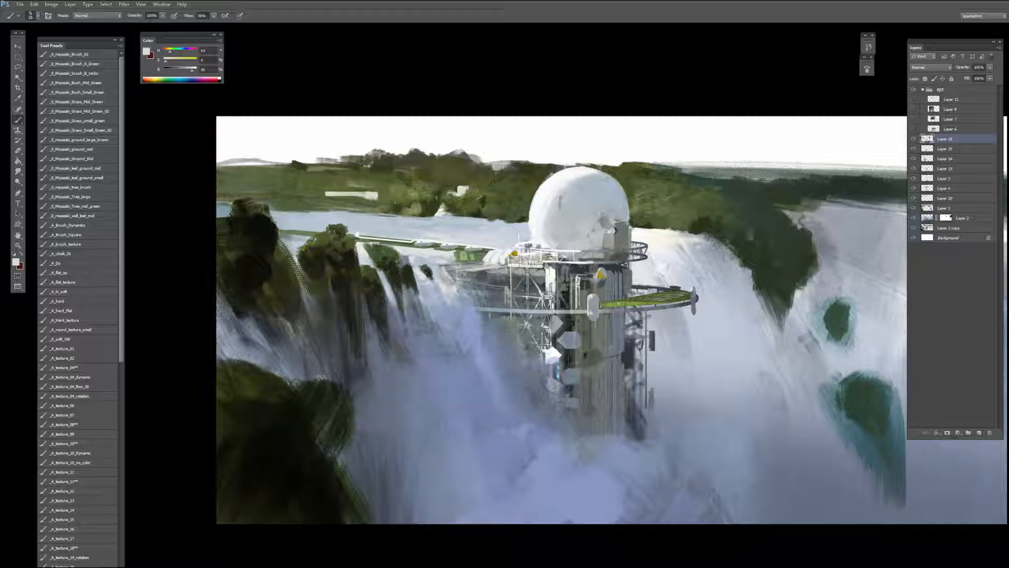
Step: Touch up the waterline above the far waterfall with off-white, dark green and light grey sampled from the painting
{"action": "left_click_drag", "start_coordinate": [708, 213], "coordinate": [616, 230]}
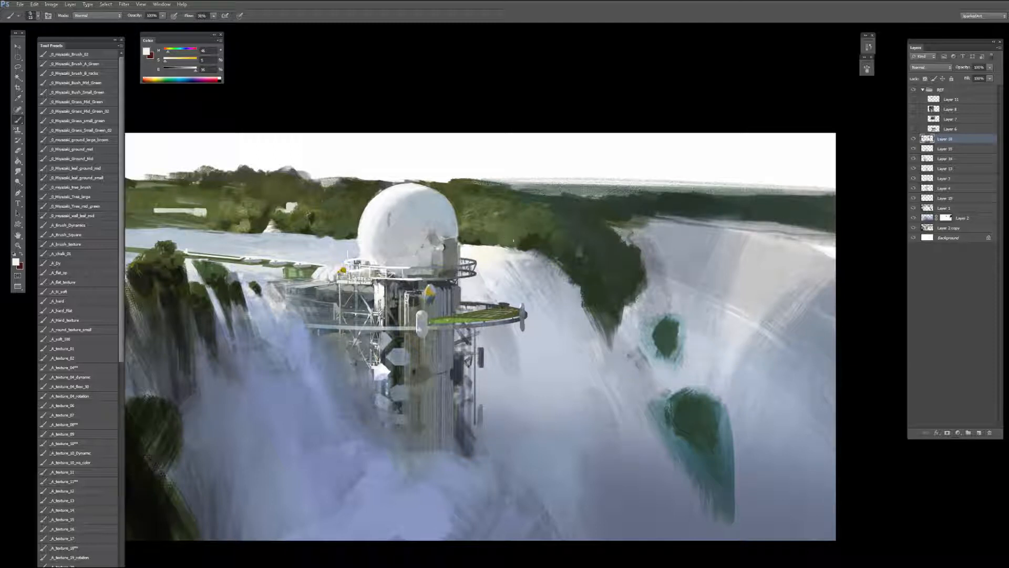
{"action": "left_click", "coordinate": [495, 245], "text": "alt"}
{"action": "left_click", "coordinate": [642, 208], "text": "alt"}
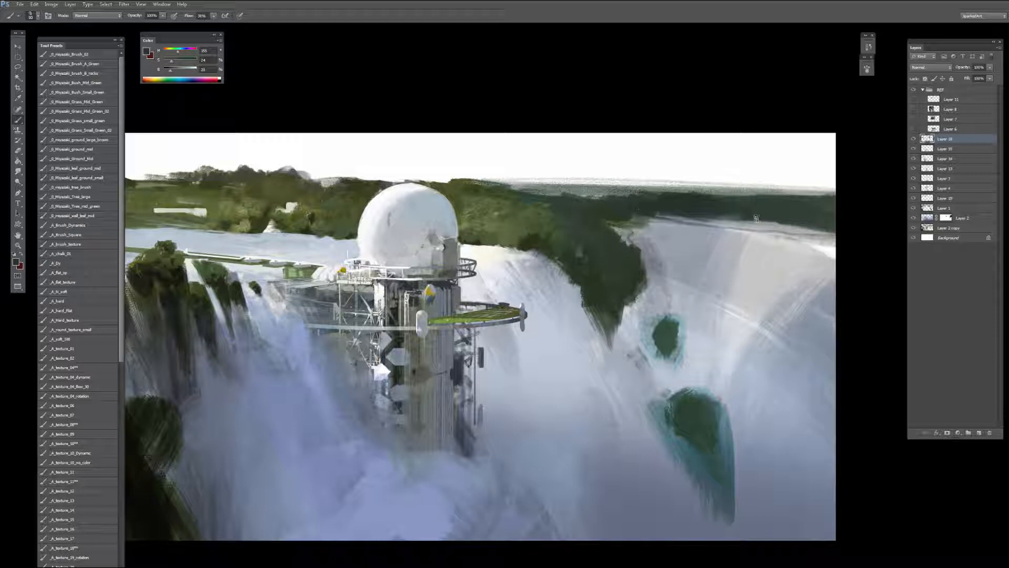
{"action": "left_click", "coordinate": [716, 340], "text": "alt"}
{"action": "key", "text": "ctrl+minus"}
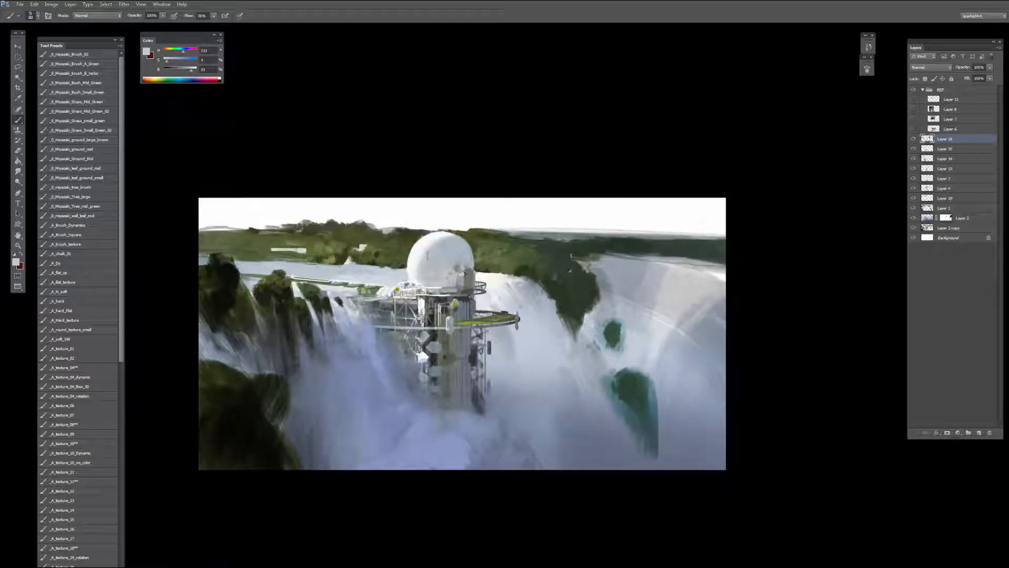
Step: Refine the cliff foliage right of the dome with sampled dark and olive greens, using a smaller brush
{"action": "left_click", "coordinate": [574, 274], "text": "alt"}
{"action": "key", "text": "bracketleft"}
{"action": "key", "text": "bracketleft"}
{"action": "key", "text": "bracketleft"}
{"action": "left_click", "coordinate": [594, 289], "text": "alt"}
{"action": "mouse_move", "coordinate": [618, 276]}
{"action": "left_mouse_down", "text": "alt"}
{"action": "mouse_move", "coordinate": [531, 298]}
{"action": "mouse_move", "coordinate": [541, 342]}
{"action": "mouse_move", "coordinate": [567, 381]}
{"action": "mouse_move", "coordinate": [577, 313]}
{"action": "mouse_move", "coordinate": [554, 318]}
{"action": "left_mouse_up", "text": "alt"}
{"action": "left_click", "coordinate": [349, 225], "text": "alt"}
{"action": "key", "text": "ctrl+plus"}
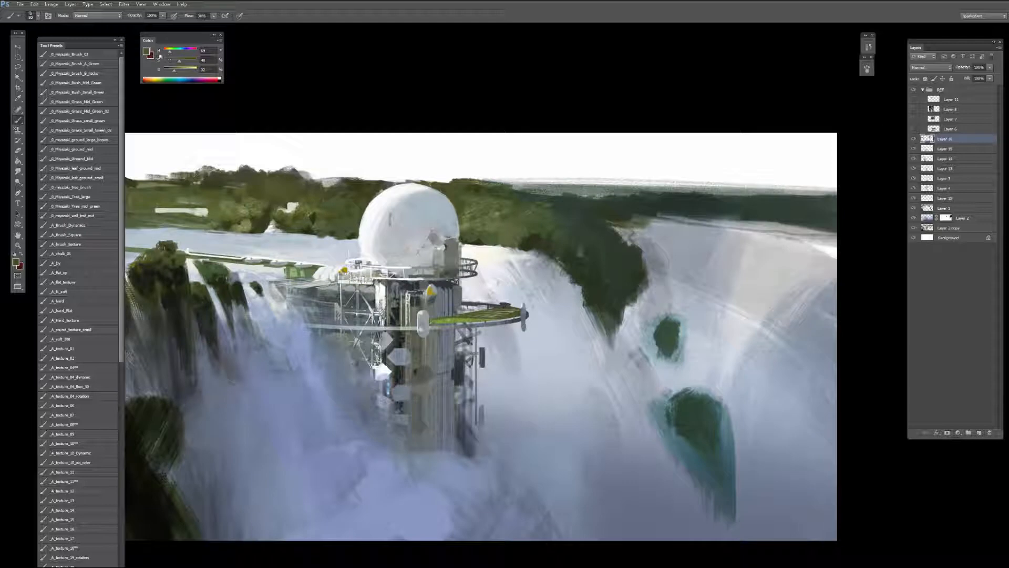
Step: Choose a textured brush tip for the Pattern Stamp tool by testing several on the mist left of the tower, undoing the test strokes
{"action": "key", "text": "s"}
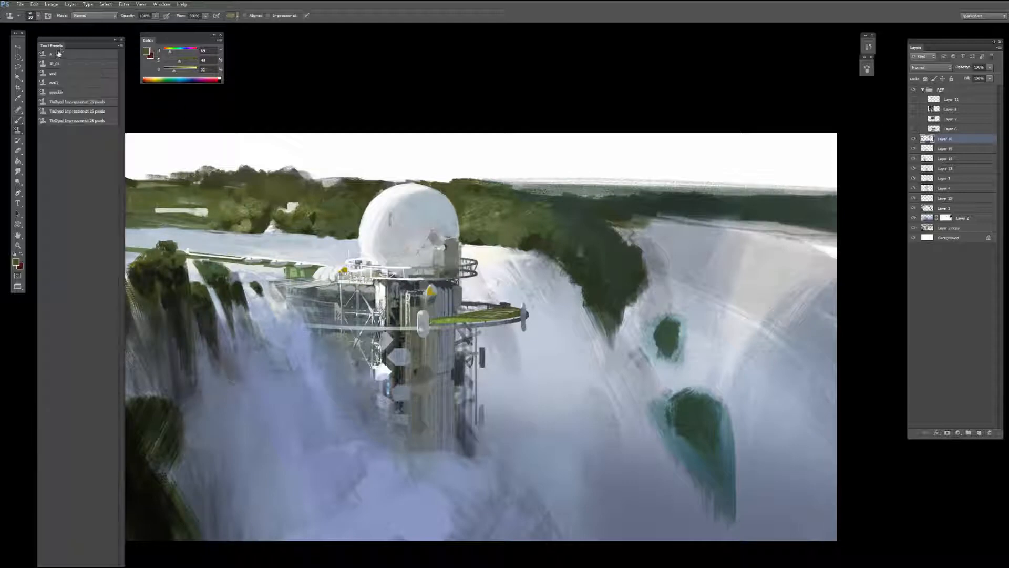
{"action": "left_click", "coordinate": [37, 15]}
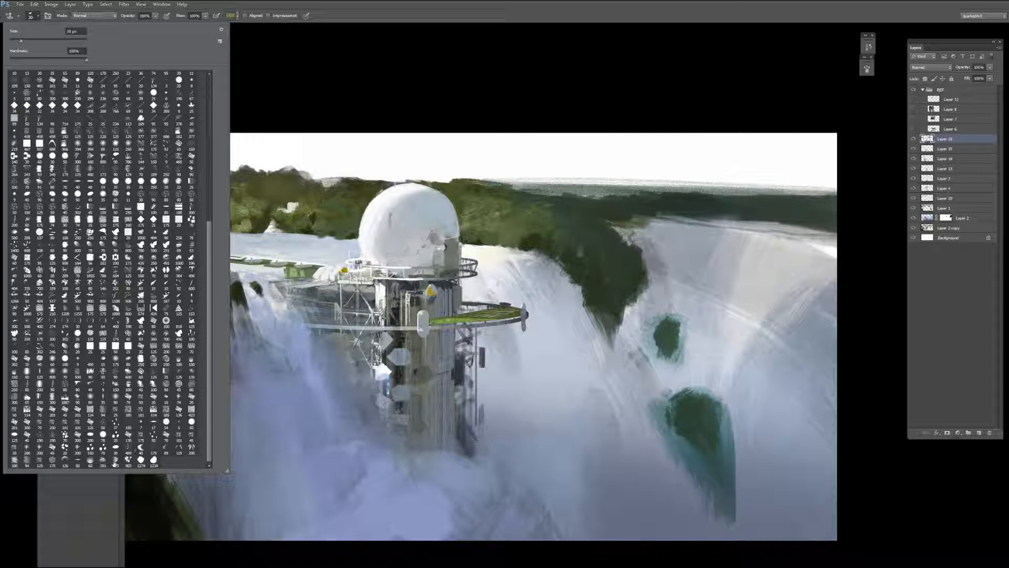
{"action": "left_click", "coordinate": [167, 410]}
{"action": "left_click_drag", "start_coordinate": [312, 394], "coordinate": [311, 368]}
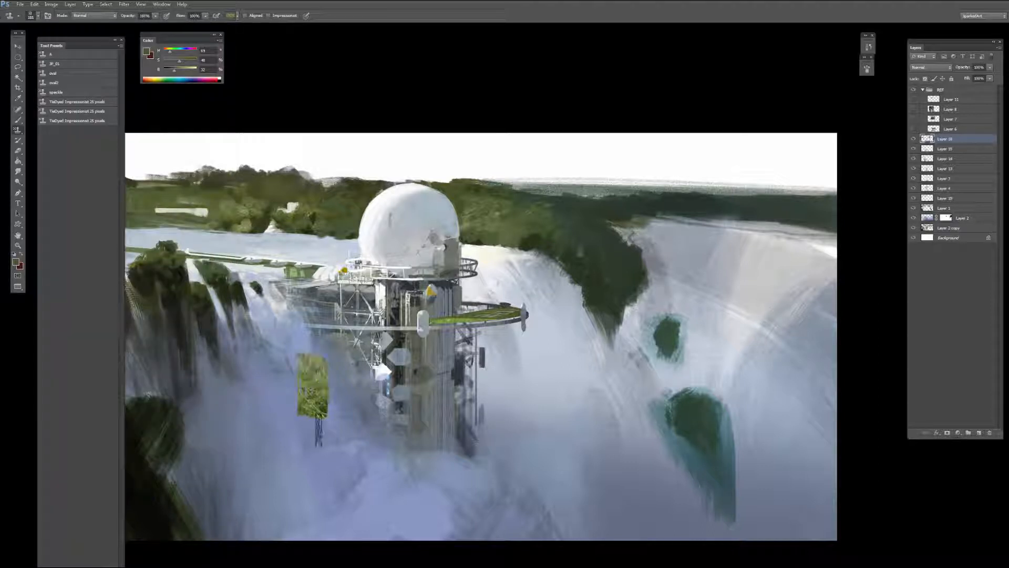
{"action": "key", "text": "ctrl+z"}
{"action": "left_click", "coordinate": [38, 15]}
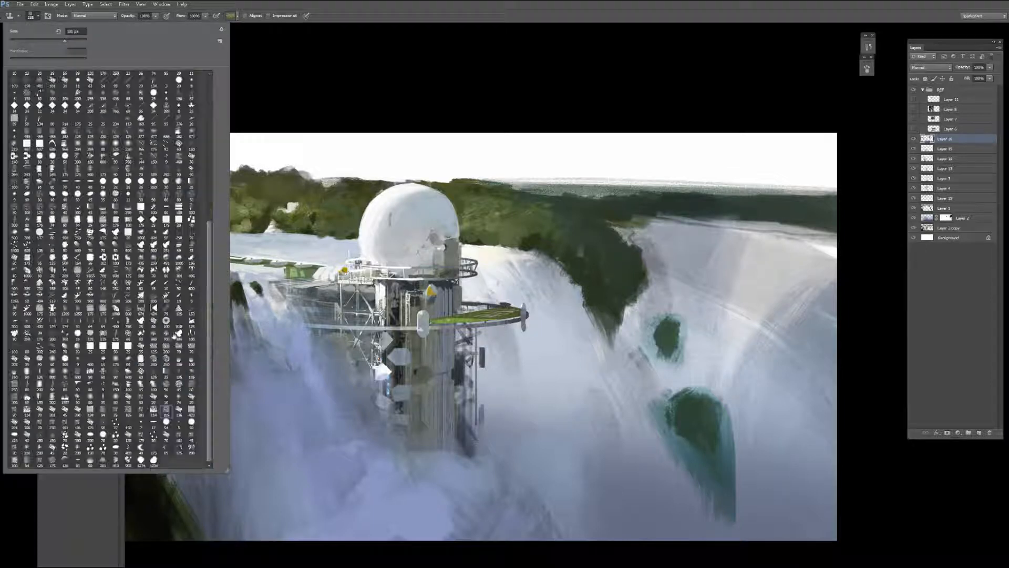
{"action": "left_click", "coordinate": [128, 310]}
{"action": "mouse_move", "coordinate": [274, 399]}
{"action": "left_mouse_down"}
{"action": "mouse_move", "coordinate": [287, 451]}
{"action": "mouse_move", "coordinate": [278, 399]}
{"action": "left_mouse_up"}
{"action": "key", "text": "ctrl+z"}
{"action": "left_click", "coordinate": [38, 17]}
{"action": "left_click", "coordinate": [187, 441]}
{"action": "left_click_drag", "start_coordinate": [288, 407], "coordinate": [294, 461]}
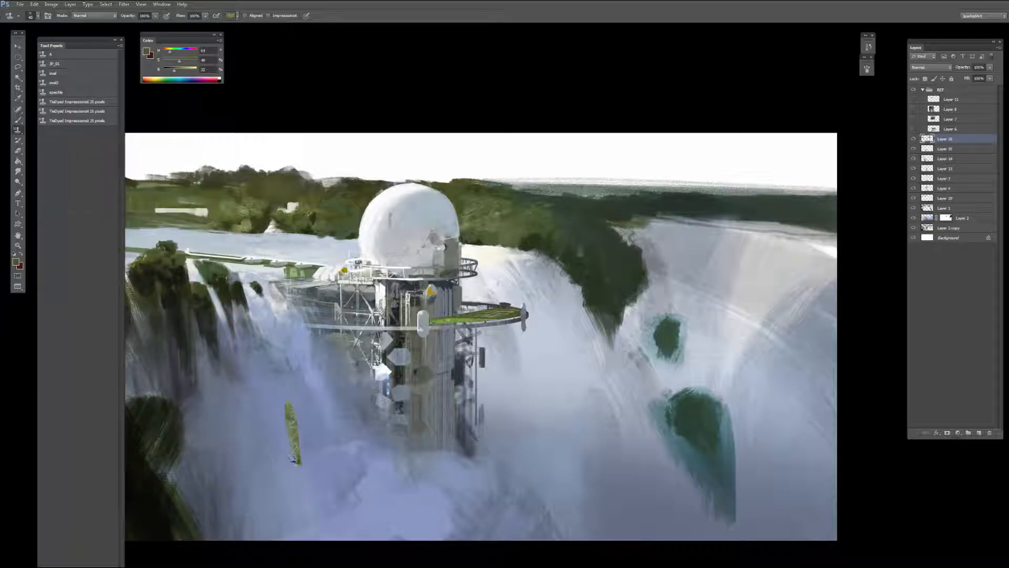
{"action": "key", "text": "ctrl+z"}
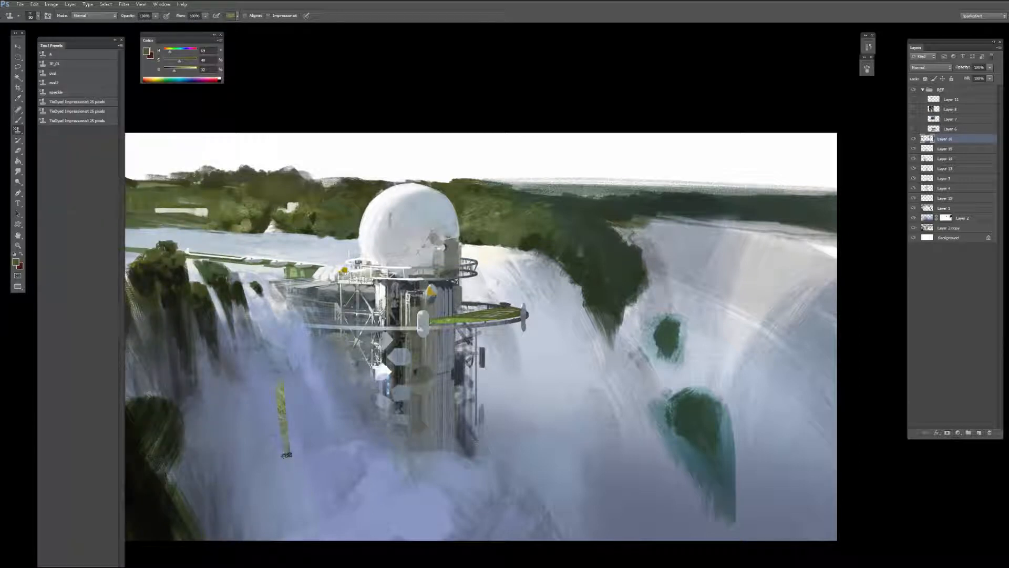
Step: Select a painterly brown pattern for the stamp and paint brownish streaks beneath the tip of the foliage cliff
{"action": "left_click", "coordinate": [237, 16]}
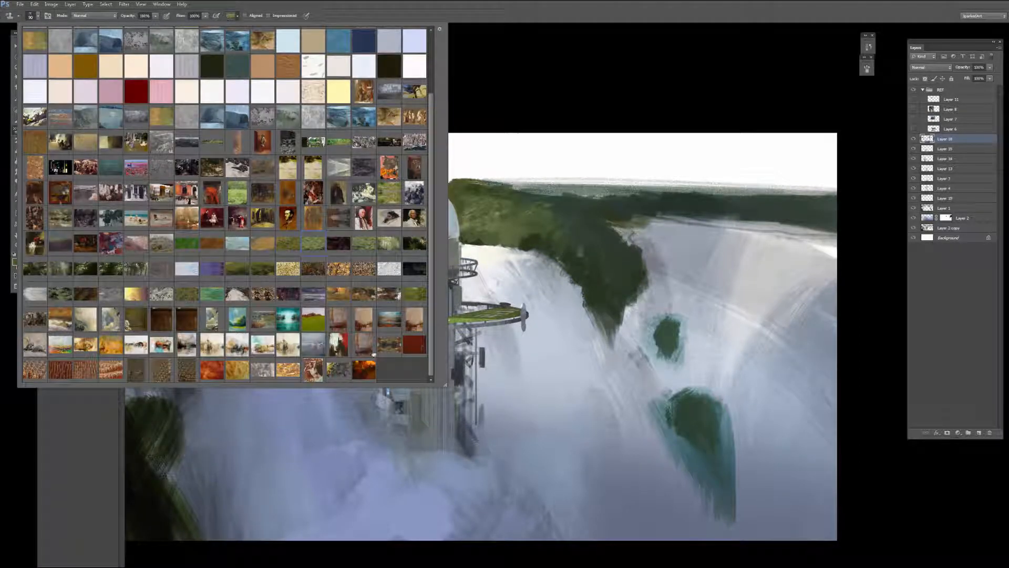
{"action": "left_click", "coordinate": [389, 344]}
{"action": "left_click", "coordinate": [358, 343]}
{"action": "left_click", "coordinate": [619, 380]}
{"action": "left_click_drag", "start_coordinate": [617, 337], "coordinate": [614, 389]}
{"action": "left_click_drag", "start_coordinate": [606, 317], "coordinate": [614, 409]}
{"action": "key", "text": "ctrl+z"}
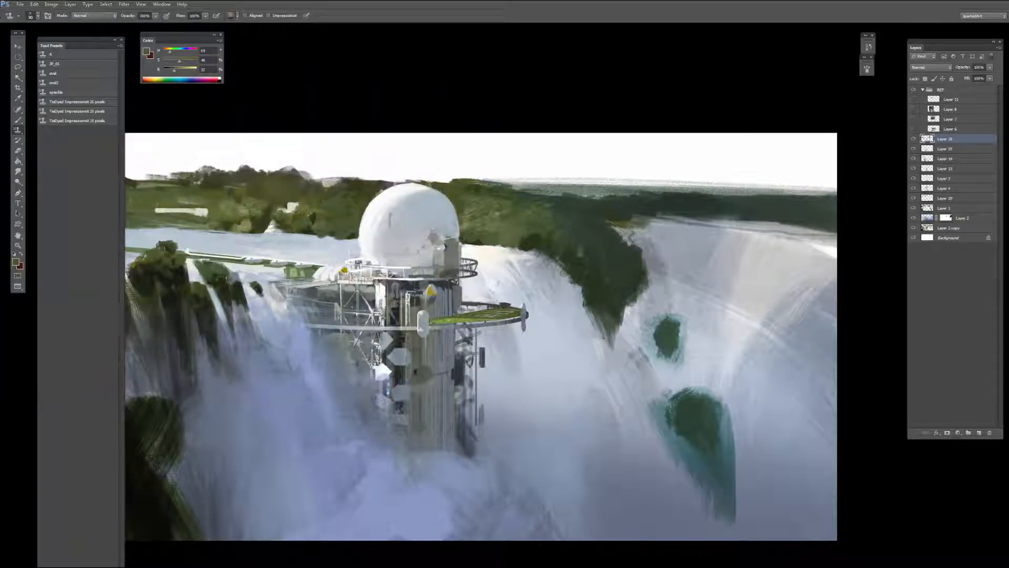
{"action": "key", "text": "bracketright"}
{"action": "key", "text": "bracketright"}
{"action": "left_click_drag", "start_coordinate": [589, 295], "coordinate": [597, 365]}
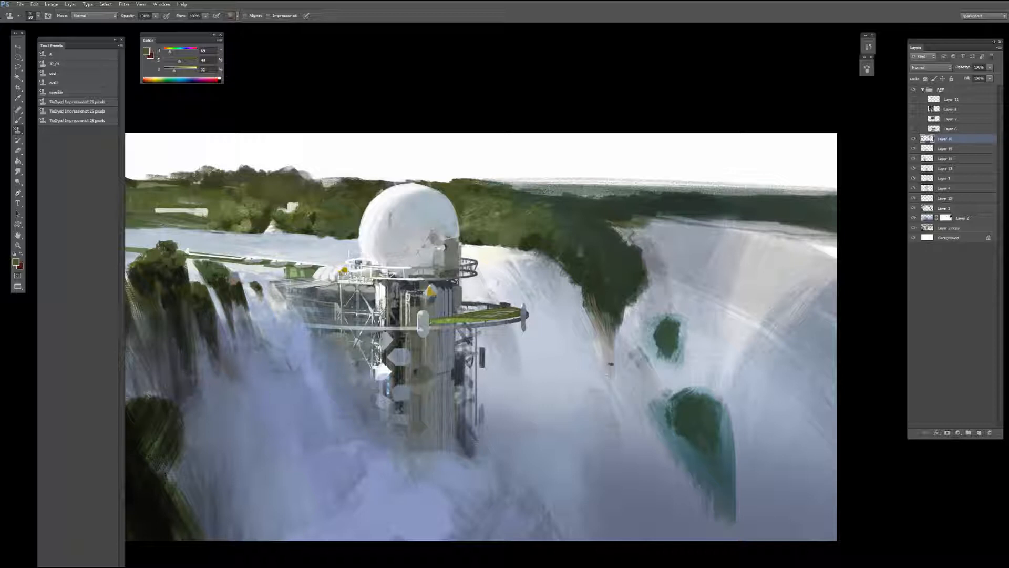
Step: Switch the Pattern Stamp to a dark reddish-brown pattern and enlarge its brush
{"action": "left_click", "coordinate": [232, 15]}
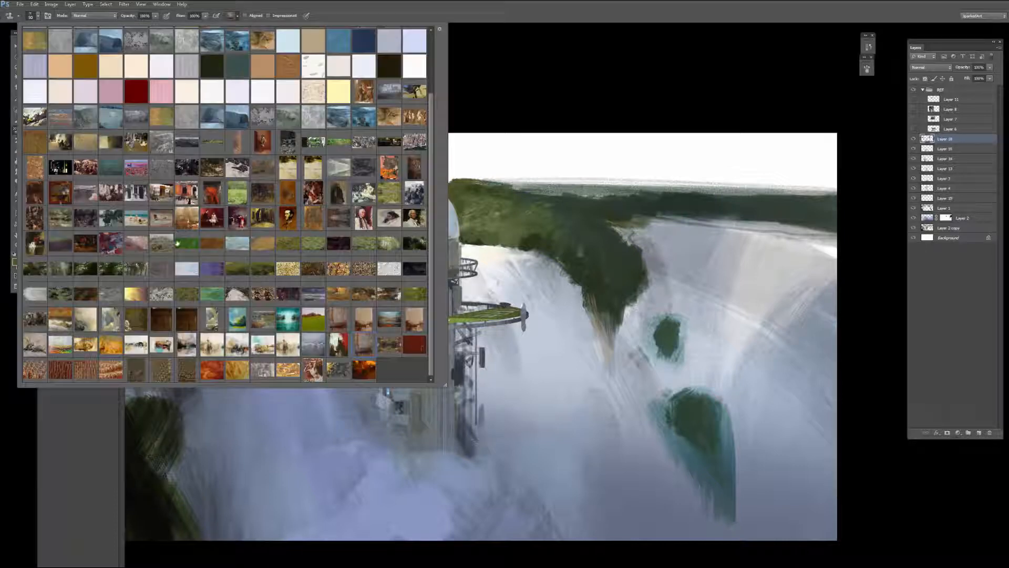
{"action": "left_click", "coordinate": [86, 319]}
{"action": "left_click", "coordinate": [644, 338]}
{"action": "key", "text": "]"}
{"action": "key", "text": "]"}
{"action": "key", "text": "]"}
{"action": "key", "text": "]"}
{"action": "key", "text": "]"}
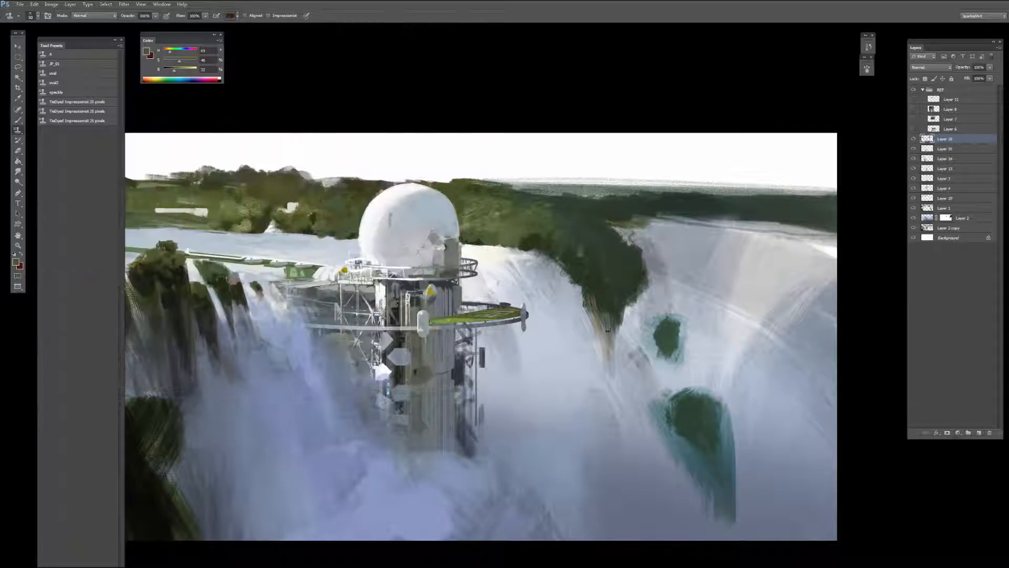
Step: Stamp vertical brown rock streaks down from the tip of the foliage cliff, undoing the trial strokes and repainting them
{"action": "mouse_move", "coordinate": [613, 330]}
{"action": "left_mouse_down"}
{"action": "mouse_move", "coordinate": [616, 385]}
{"action": "mouse_move", "coordinate": [619, 374]}
{"action": "left_mouse_up"}
{"action": "key", "text": "["}
{"action": "left_click_drag", "start_coordinate": [613, 332], "coordinate": [625, 418]}
{"action": "key", "text": "ctrl+alt+z"}
{"action": "key", "text": "ctrl+alt+z"}
{"action": "key", "text": "ctrl+alt+z"}
{"action": "mouse_move", "coordinate": [612, 328]}
{"action": "left_mouse_down"}
{"action": "mouse_move", "coordinate": [614, 389]}
{"action": "mouse_move", "coordinate": [624, 393]}
{"action": "left_mouse_up"}
{"action": "key", "text": "ctrl+alt+z"}
{"action": "key", "text": "ctrl+alt+z"}
{"action": "left_click_drag", "start_coordinate": [613, 324], "coordinate": [617, 402]}
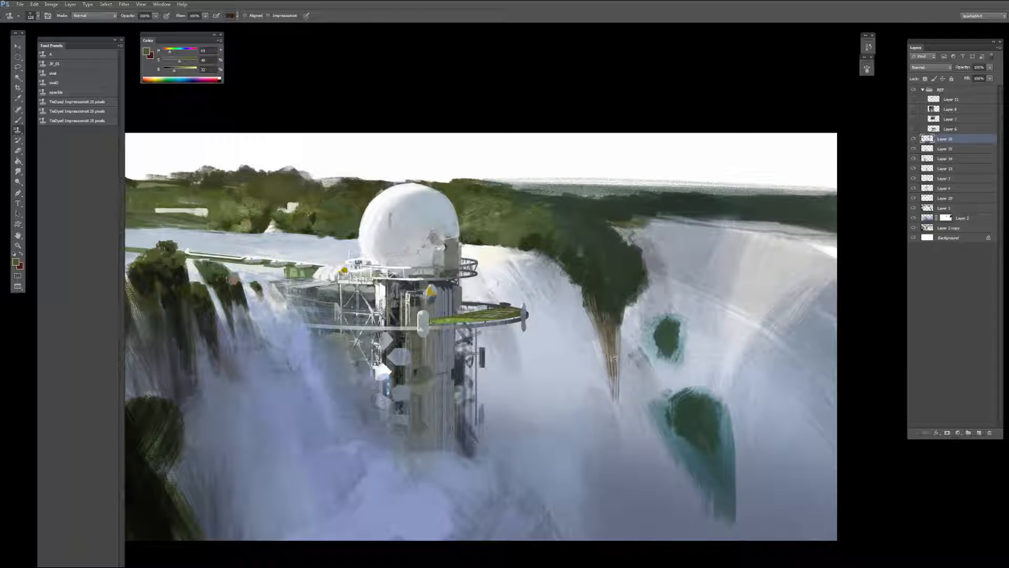
Step: Lock the layer's transparent pixels and darken the upper brown rock streaks with dark green sampled from the cliff foliage
{"action": "key", "text": "b"}
{"action": "left_click", "coordinate": [601, 297], "text": "alt"}
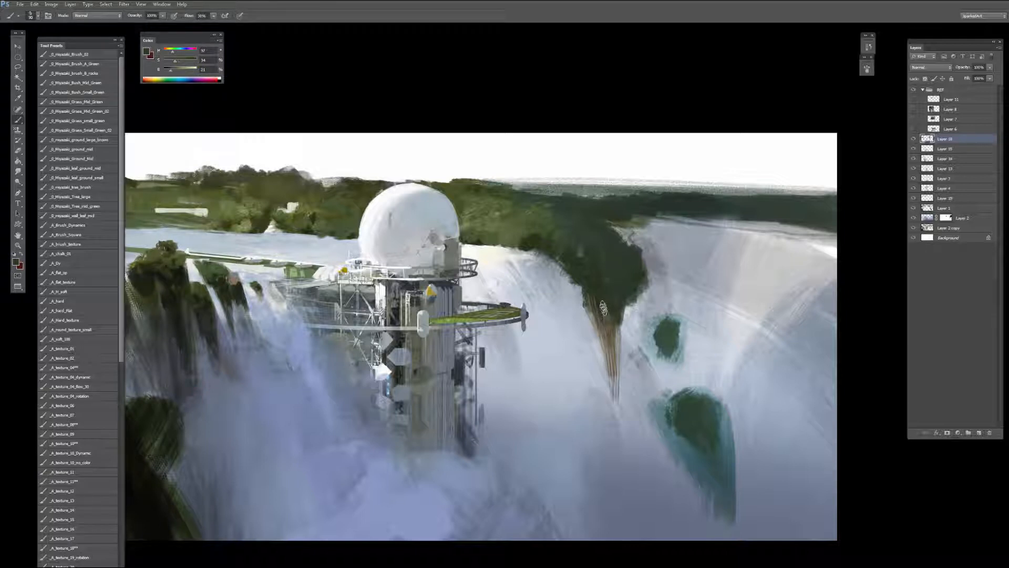
{"action": "key", "text": "slash"}
{"action": "key", "text": "bracketright"}
{"action": "key", "text": "bracketright"}
{"action": "left_click_drag", "start_coordinate": [588, 294], "coordinate": [611, 367]}
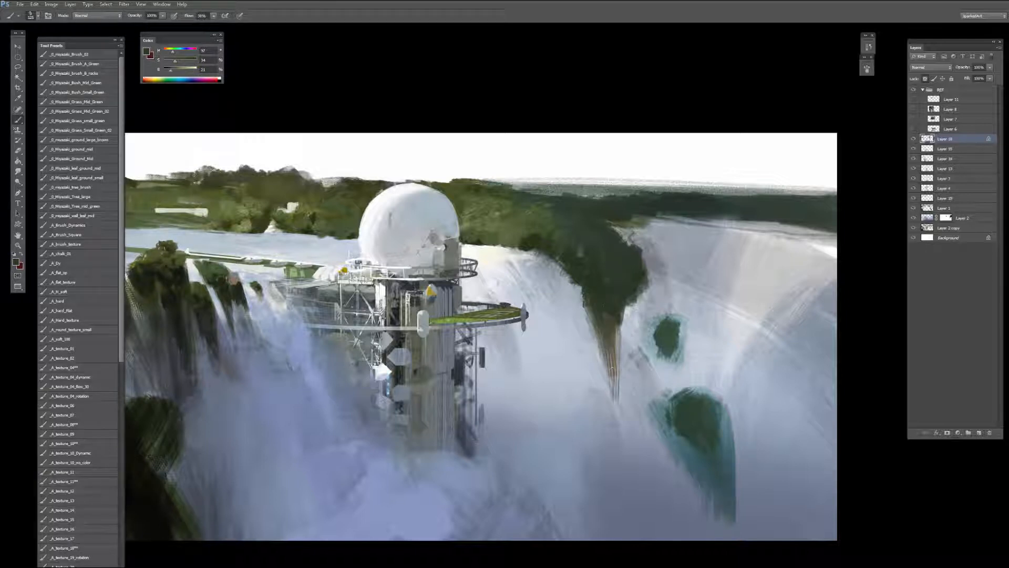
Step: Unlock the layer's transparency and paint pale blue-grey water over the lower rock streaks to shorten and soften them
{"action": "key", "text": "bracketleft"}
{"action": "key", "text": "bracketleft"}
{"action": "key", "text": "bracketleft"}
{"action": "key", "text": "bracketleft"}
{"action": "key", "text": "bracketleft"}
{"action": "left_click", "coordinate": [578, 258], "text": "alt"}
{"action": "key", "text": "bracketright"}
{"action": "key", "text": "bracketright"}
{"action": "key", "text": "bracketright"}
{"action": "key", "text": "bracketright"}
{"action": "key", "text": "slash"}
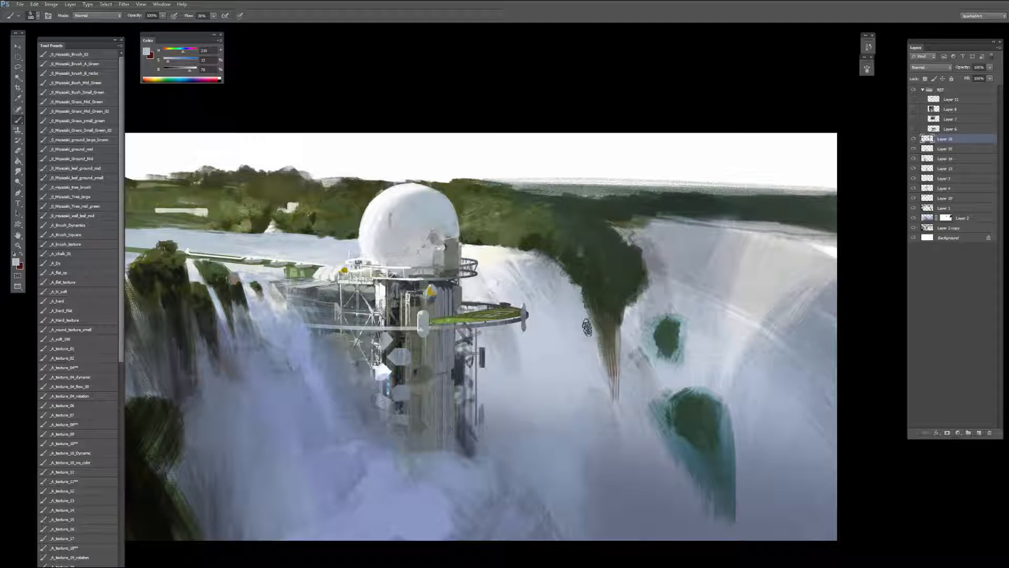
{"action": "mouse_move", "coordinate": [587, 327]}
{"action": "left_mouse_down"}
{"action": "mouse_move", "coordinate": [597, 358]}
{"action": "mouse_move", "coordinate": [610, 354]}
{"action": "mouse_move", "coordinate": [603, 378]}
{"action": "mouse_move", "coordinate": [622, 396]}
{"action": "mouse_move", "coordinate": [626, 437]}
{"action": "left_mouse_up"}
{"action": "key", "text": "bracketright"}
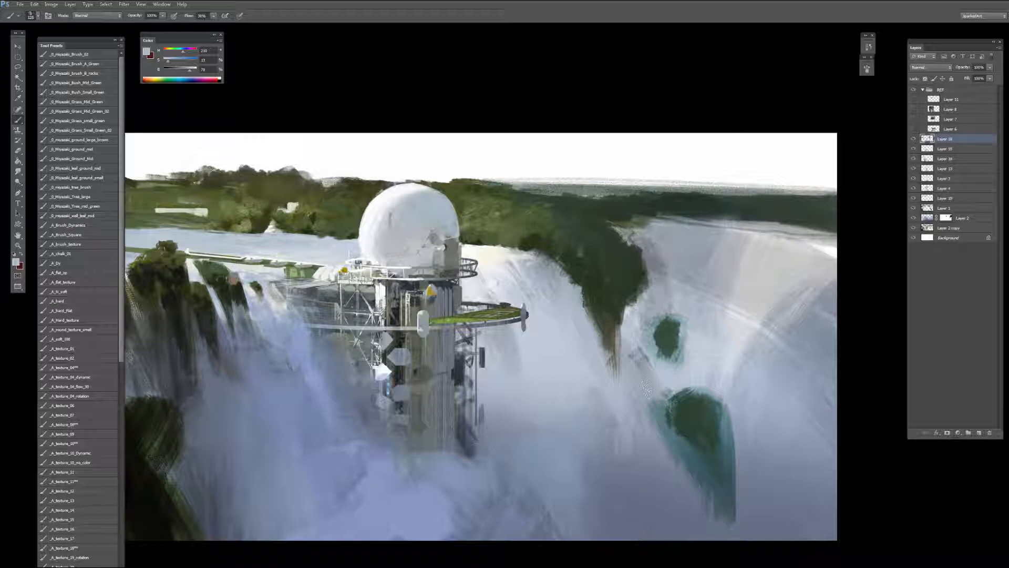
Step: Paint and smudge blue-grey mist sampled from the water below the tip of the foliage cliff
{"action": "left_click", "coordinate": [624, 473], "text": "alt"}
{"action": "key", "text": "bracketleft"}
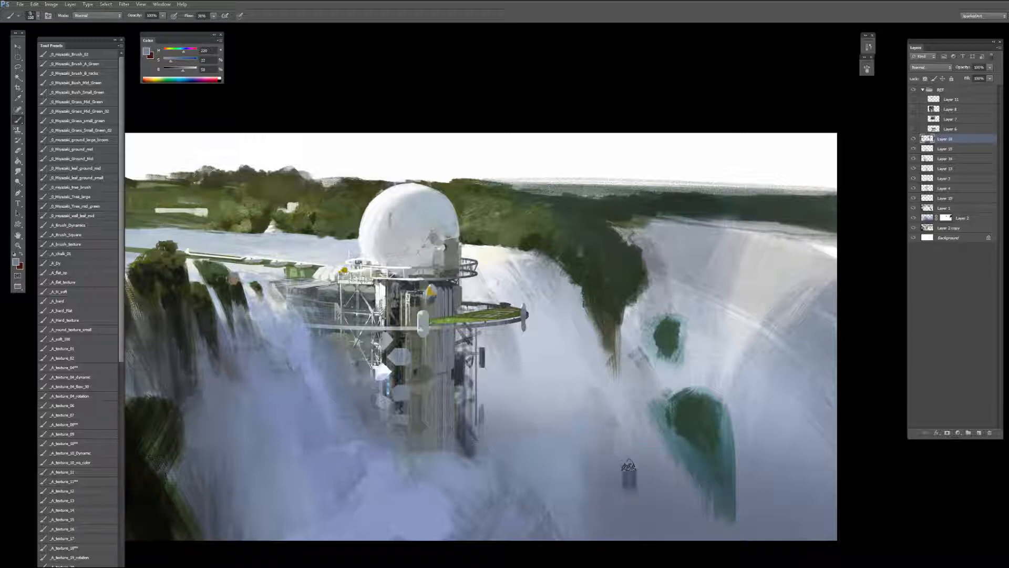
{"action": "key", "text": "r"}
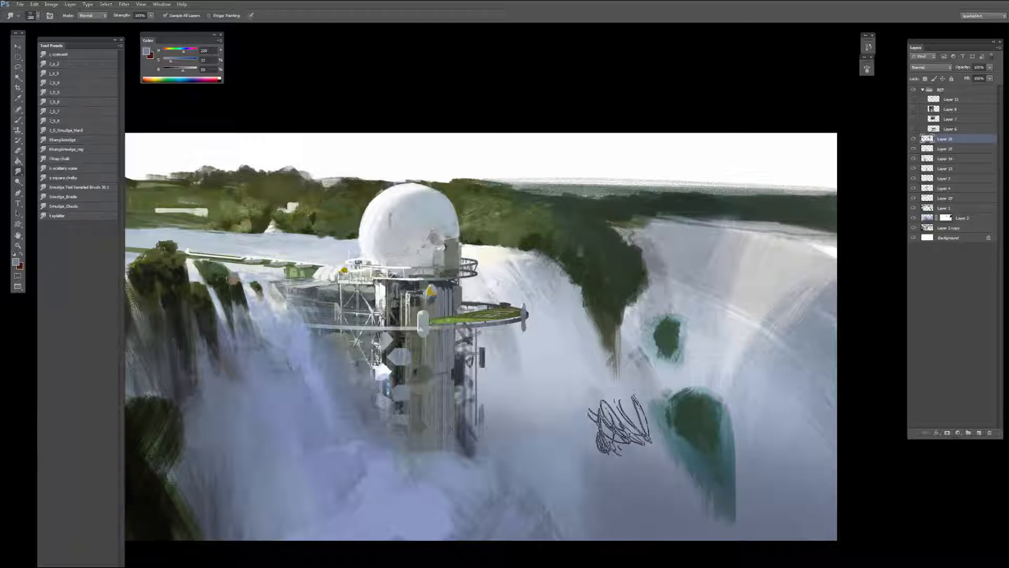
{"action": "key", "text": "bracketleft"}
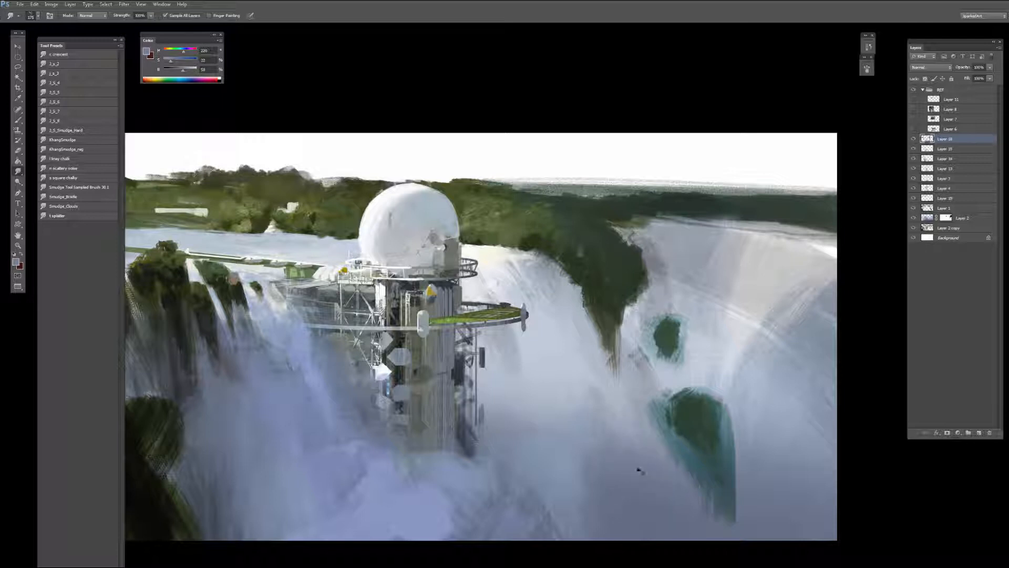
{"action": "key", "text": "b"}
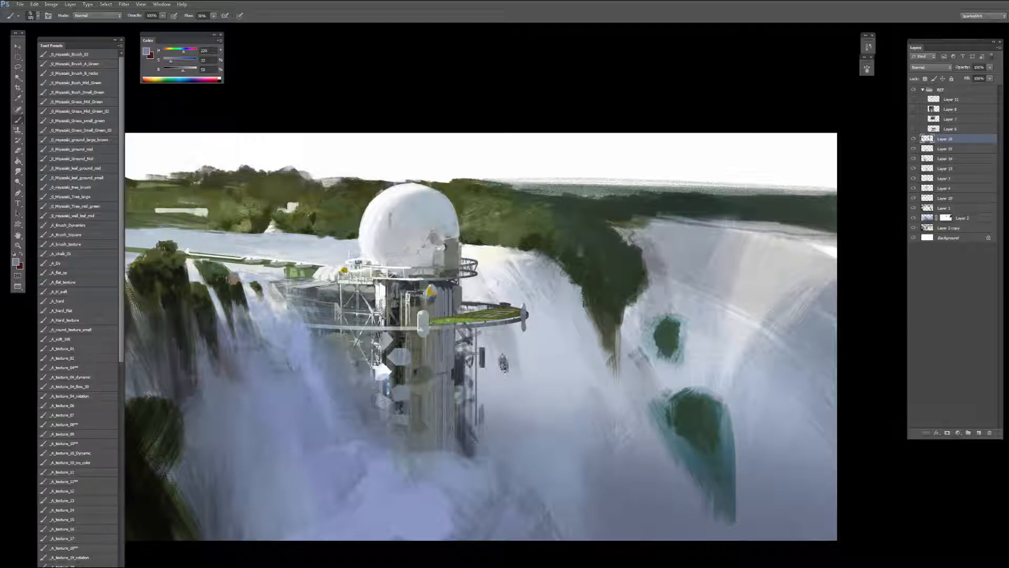
{"action": "left_click", "coordinate": [503, 363], "text": "alt"}
Step: Stamp small reddish-brown rocks with a reduced Pattern Stamp brush along the waterfall's lip beside the foliage cliff, undoing the trial marks
{"action": "key", "text": "s"}
{"action": "key", "text": "bracketleft"}
{"action": "key", "text": "bracketleft"}
{"action": "key", "text": "bracketleft"}
{"action": "key", "text": "bracketleft"}
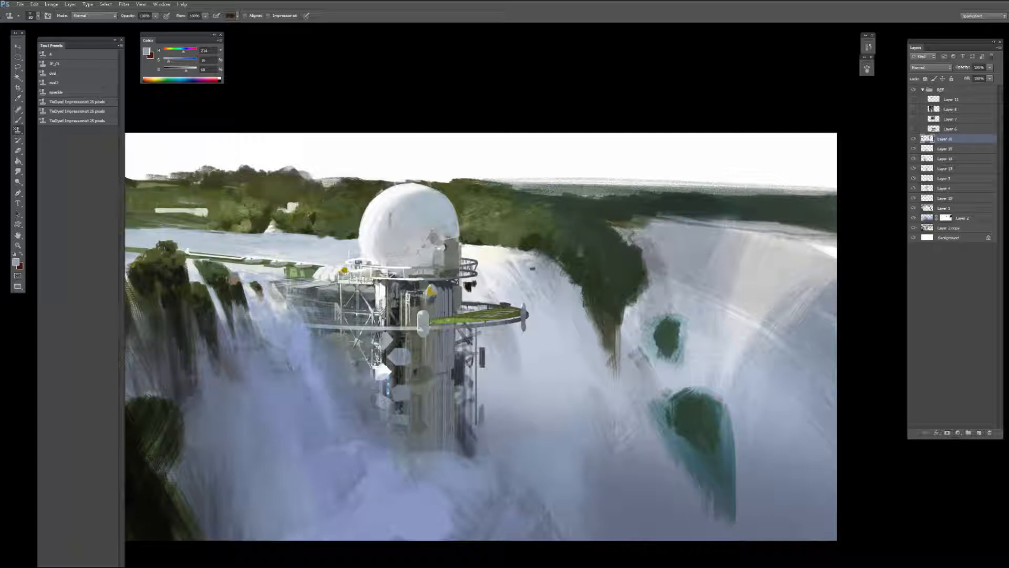
{"action": "key", "text": "ctrl+z"}
{"action": "key", "text": "ctrl+alt+z"}
{"action": "mouse_move", "coordinate": [552, 262]}
{"action": "left_mouse_down"}
{"action": "mouse_move", "coordinate": [550, 282]}
{"action": "mouse_move", "coordinate": [576, 297]}
{"action": "left_mouse_up"}
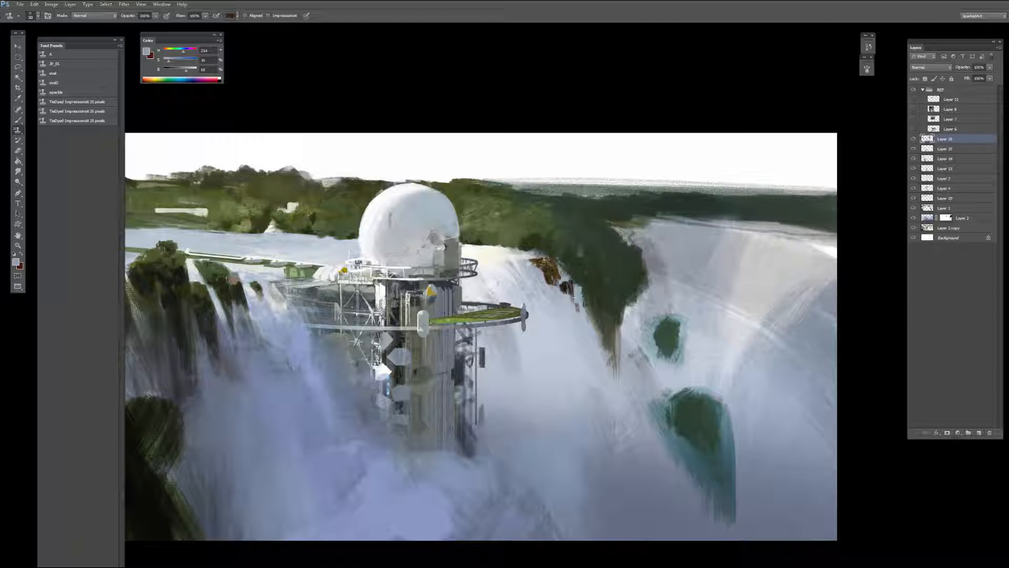
Step: Paint dark green and brown tones sampled nearby over the new rocks and trim their edges with pale water colour
{"action": "key", "text": "b"}
{"action": "left_click", "coordinate": [533, 228], "text": "alt"}
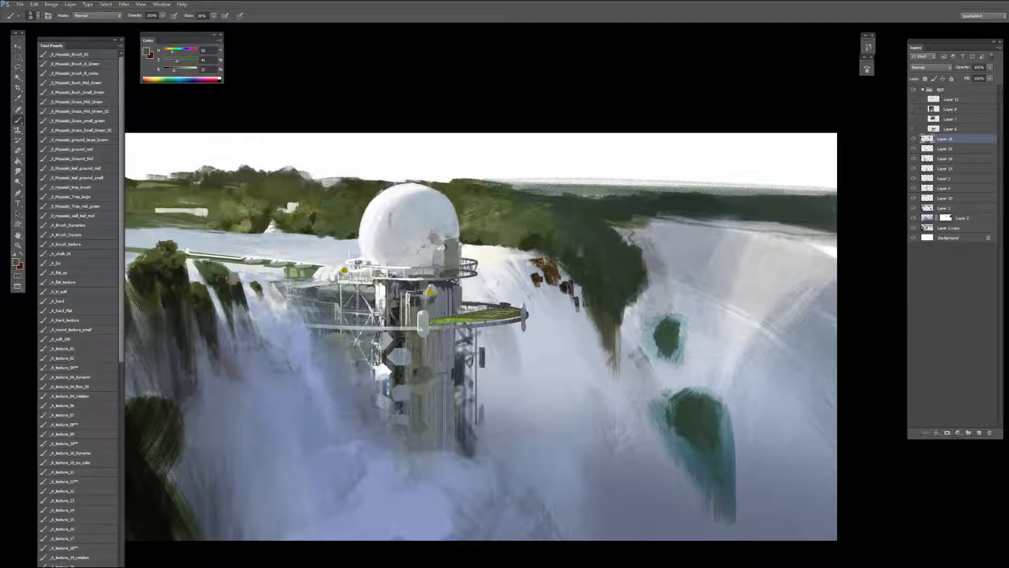
{"action": "left_click", "coordinate": [552, 271], "text": "alt"}
{"action": "left_click", "coordinate": [566, 285], "text": "alt"}
{"action": "left_click", "coordinate": [541, 259], "text": "alt"}
{"action": "left_click", "coordinate": [552, 269], "text": "alt"}
{"action": "left_click", "coordinate": [534, 283], "text": "alt"}
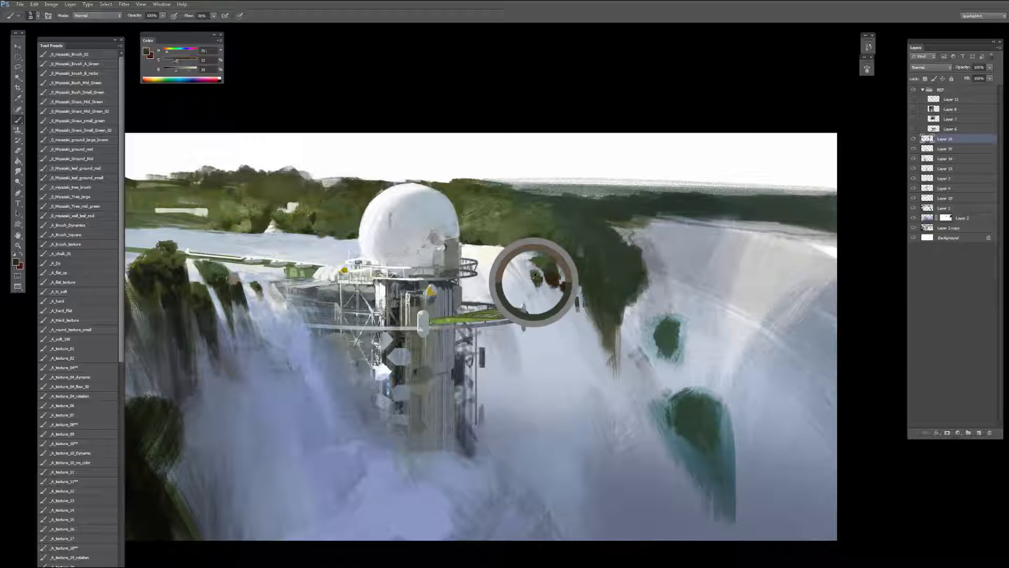
{"action": "left_click", "coordinate": [528, 263], "text": "alt"}
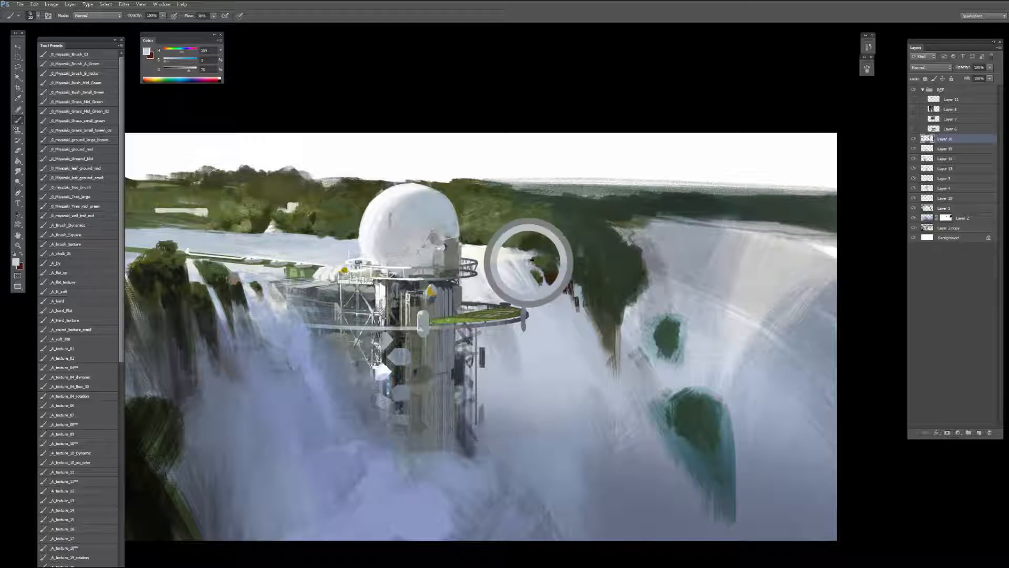
{"action": "left_click", "coordinate": [523, 258], "text": "alt"}
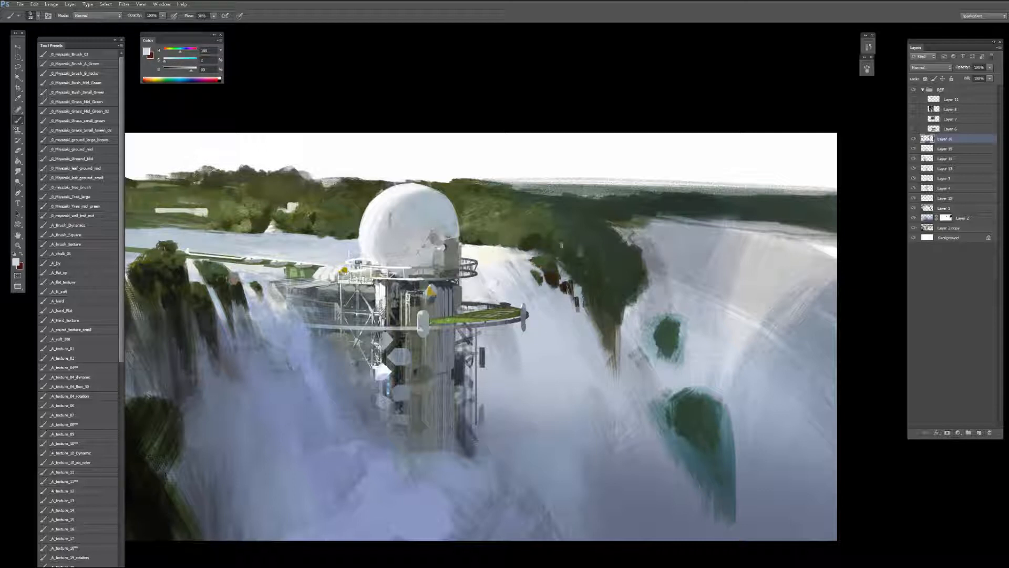
Step: Switch to another textured brush preset and rework the small rocks at the waterfall's lip with sampled greens and browns
{"action": "left_click", "coordinate": [76, 421]}
{"action": "left_click", "coordinate": [516, 233], "text": "alt"}
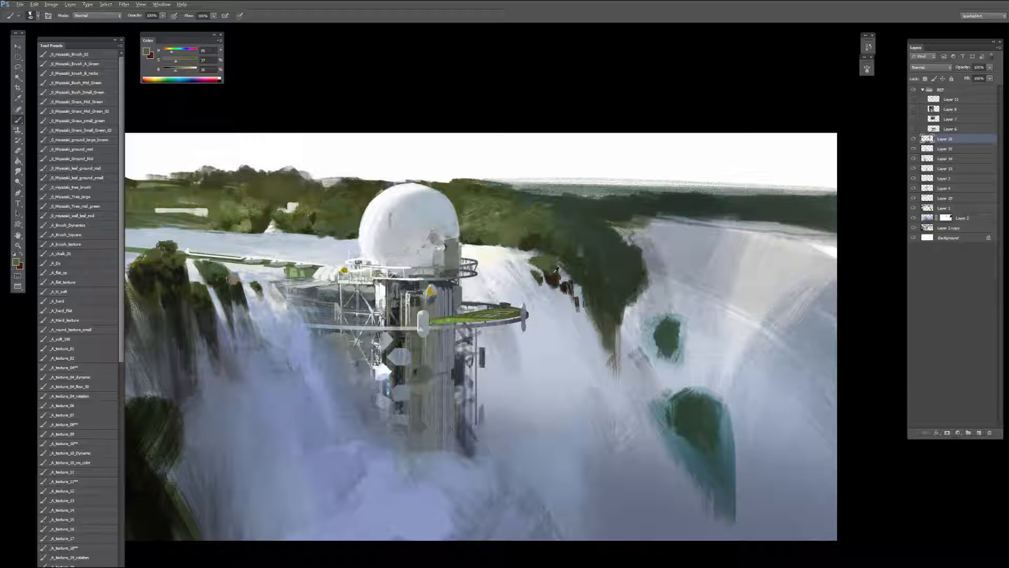
{"action": "left_click", "coordinate": [551, 273], "text": "alt"}
{"action": "left_click", "coordinate": [539, 259], "text": "alt"}
{"action": "left_click_drag", "start_coordinate": [547, 271], "coordinate": [567, 288]}
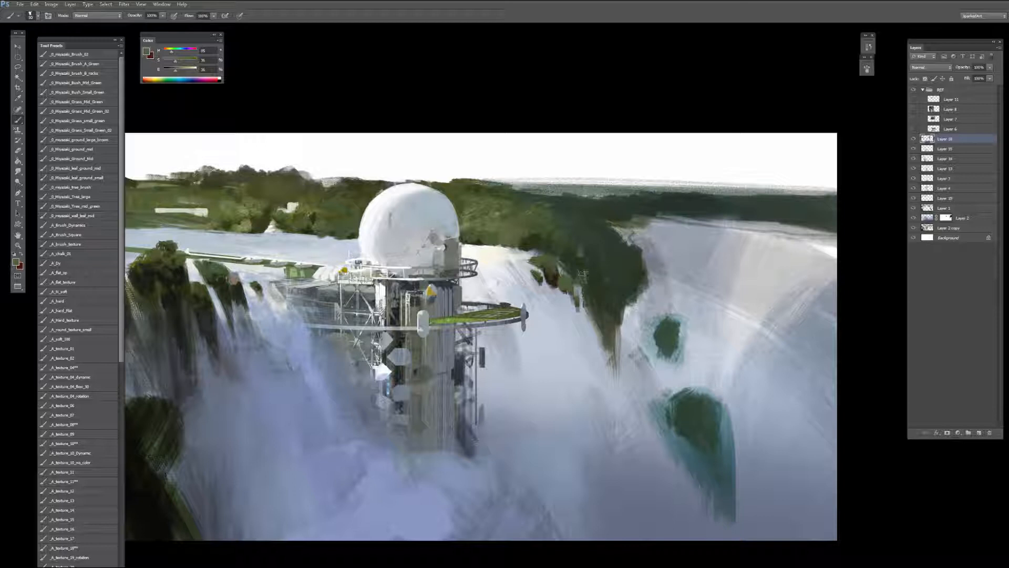
Step: Enlarge the brush and paint muted green strokes into the foliage just above the brown cliff rocks
{"action": "key", "text": "bracketright"}
{"action": "key", "text": "bracketright"}
{"action": "key", "text": "bracketright"}
{"action": "key", "text": "bracketright"}
{"action": "key", "text": "bracketright"}
{"action": "mouse_move", "coordinate": [598, 287]}
{"action": "left_mouse_down"}
{"action": "mouse_move", "coordinate": [597, 266]}
{"action": "mouse_move", "coordinate": [583, 254]}
{"action": "left_mouse_up"}
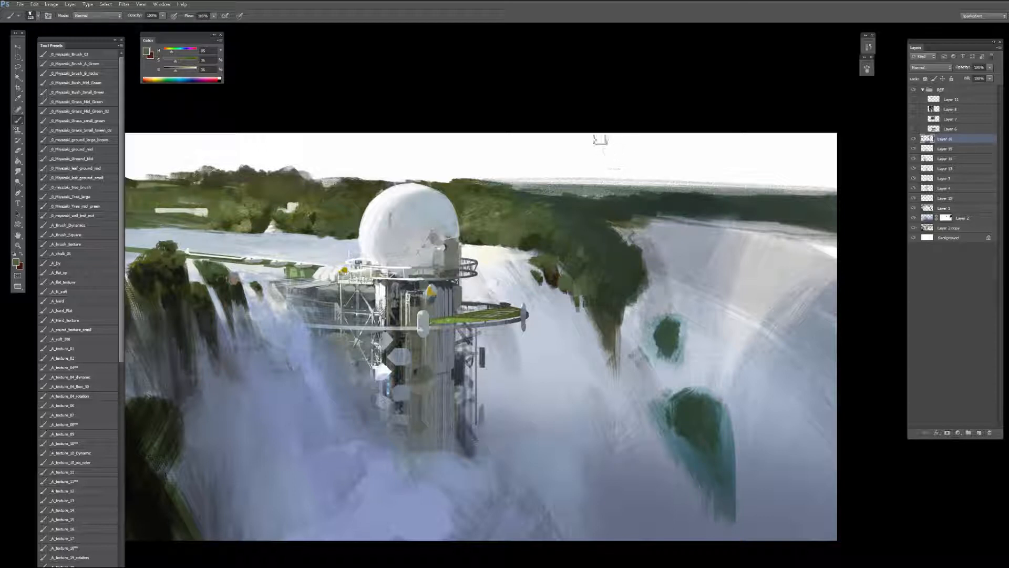
Step: Switch the Pattern Stamp to a green foliage pattern and enlarge its brush
{"action": "key", "text": "s"}
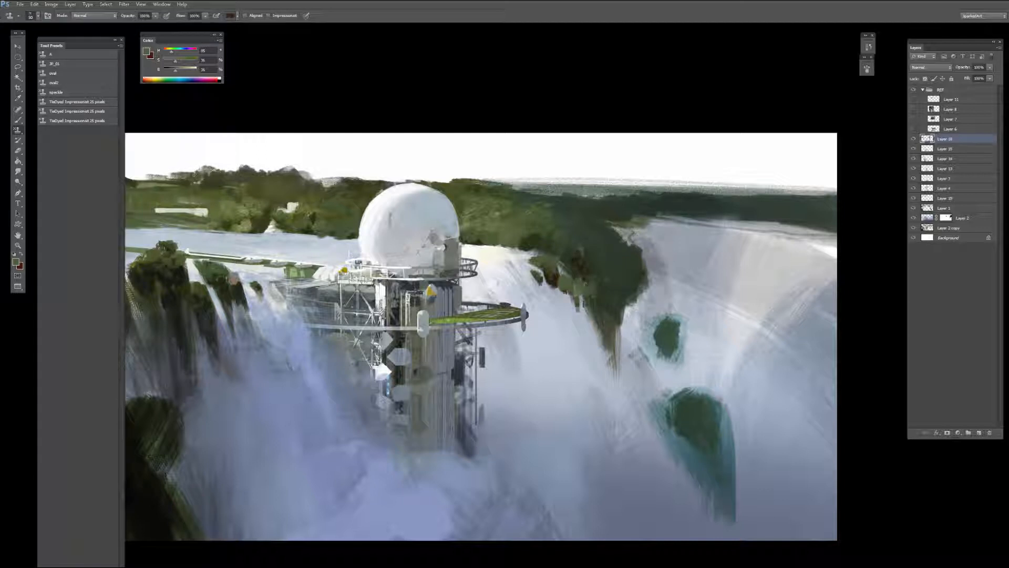
{"action": "left_click", "coordinate": [231, 16]}
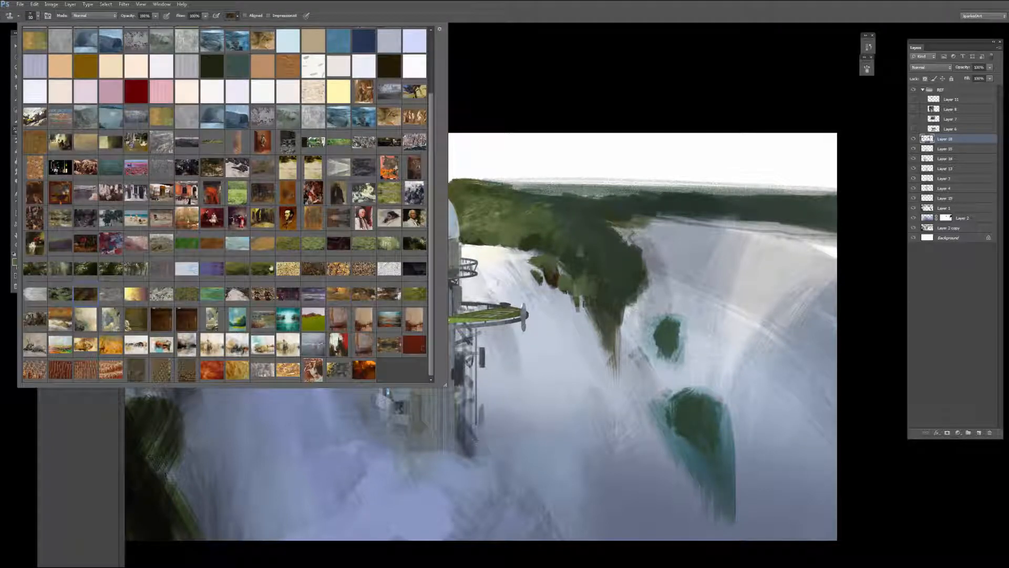
{"action": "double_click", "coordinate": [263, 269]}
{"action": "key", "text": "bracketright"}
{"action": "key", "text": "bracketright"}
{"action": "key", "text": "bracketright"}
{"action": "key", "text": "bracketright"}
{"action": "key", "text": "bracketright"}
{"action": "key", "text": "bracketright"}
{"action": "key", "text": "bracketright"}
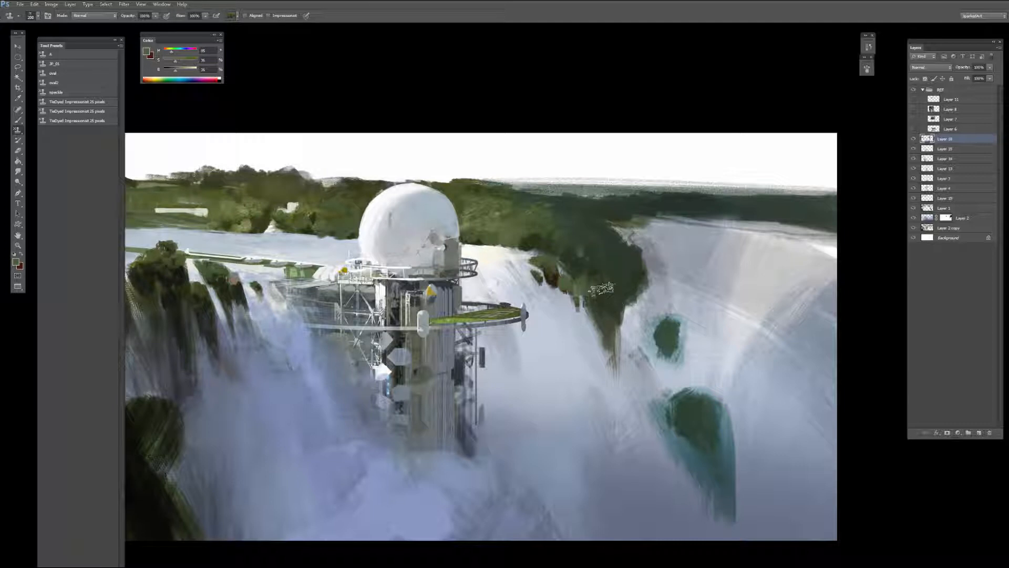
Step: Add a new layer in Lighten mode and stamp foliage texture over the dark cliff foliage
{"action": "right_click", "coordinate": [601, 267], "text": "shift"}
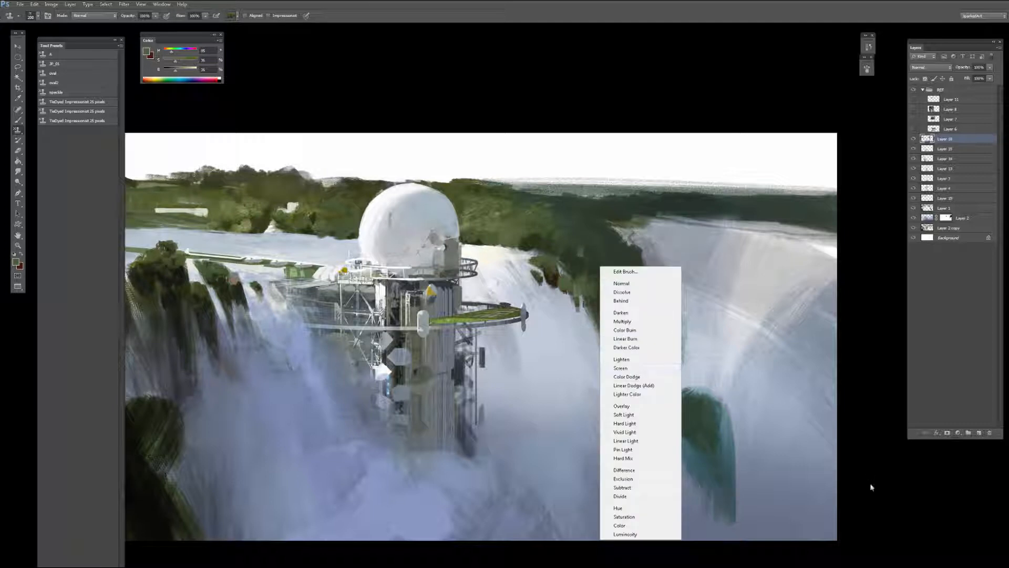
{"action": "left_click", "coordinate": [871, 488]}
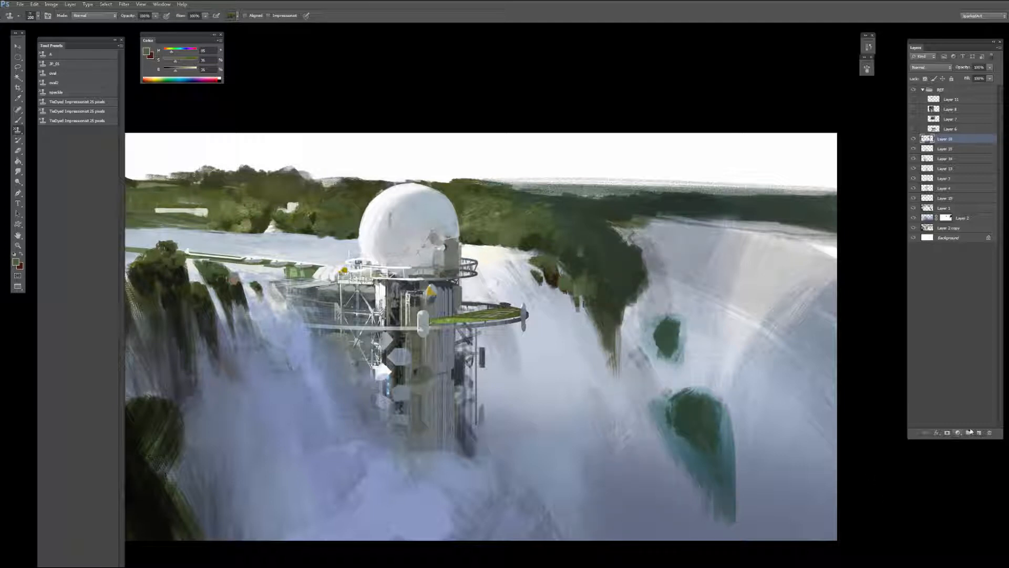
{"action": "left_click", "coordinate": [931, 68]}
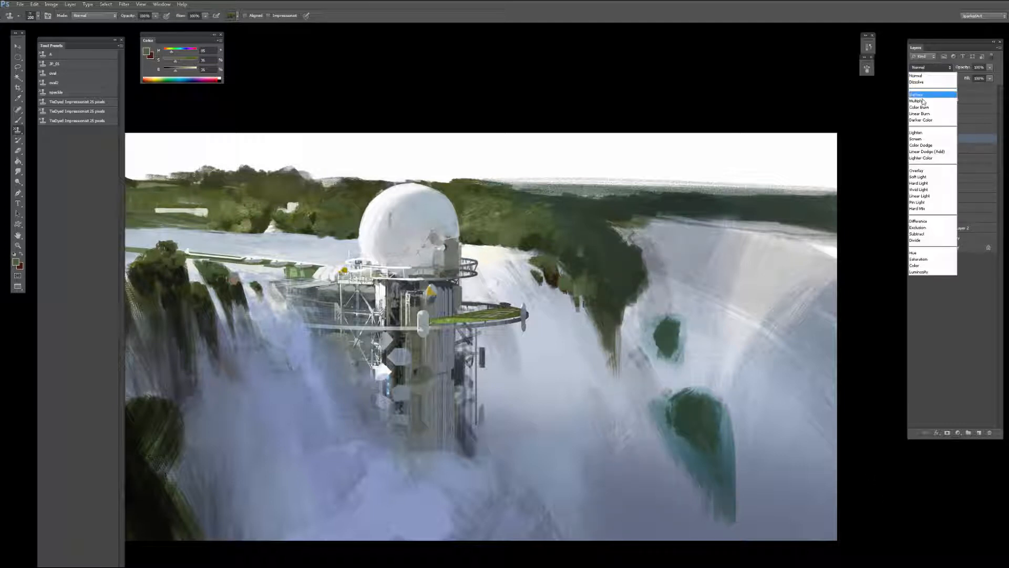
{"action": "left_click", "coordinate": [918, 132]}
{"action": "left_click_drag", "start_coordinate": [605, 296], "coordinate": [577, 264]}
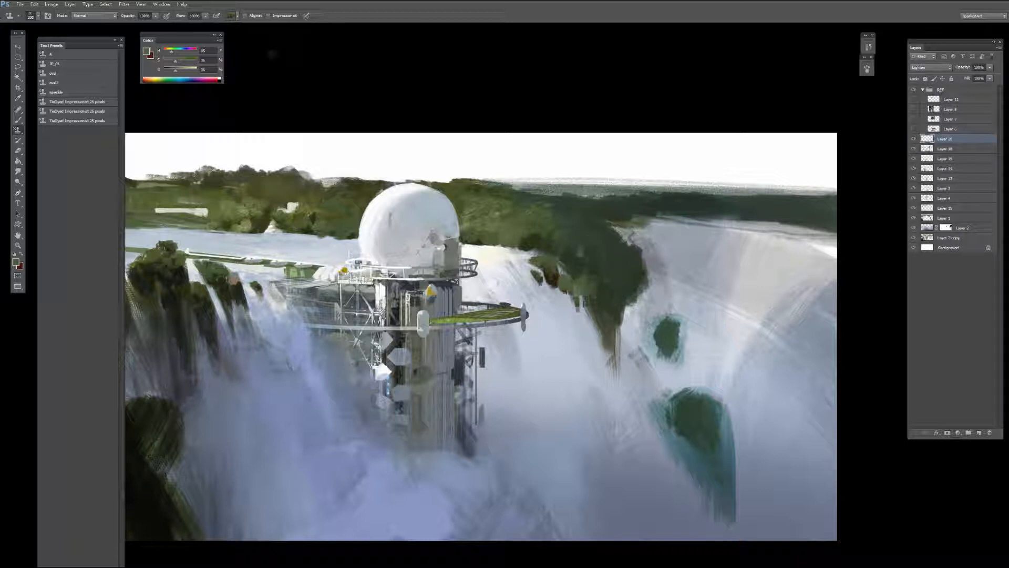
Step: Try further green patterns for the Pattern Stamp on the cliff foliage and undo the trial stroke
{"action": "left_click", "coordinate": [237, 16]}
{"action": "left_click", "coordinate": [261, 270]}
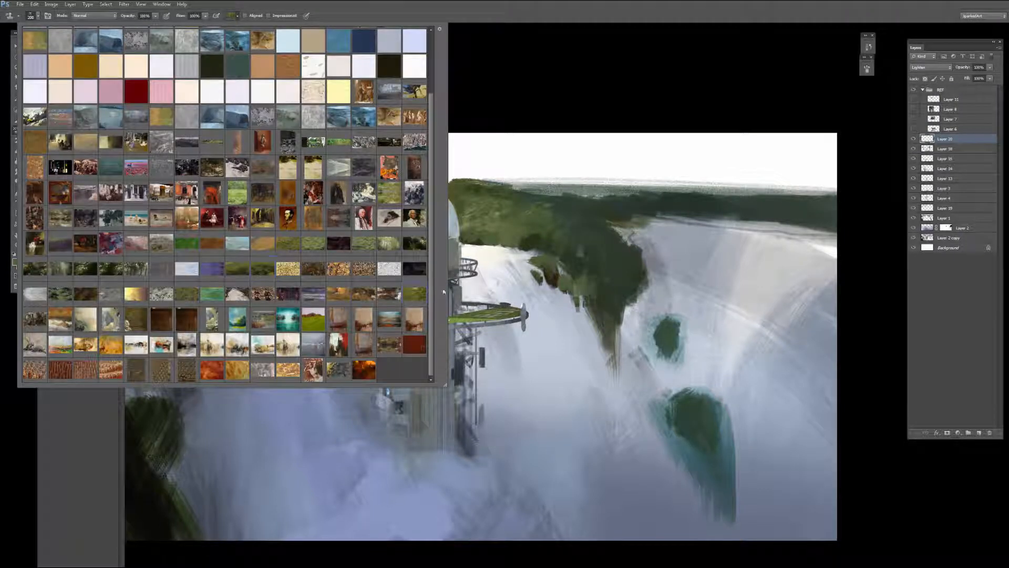
{"action": "left_click", "coordinate": [613, 240]}
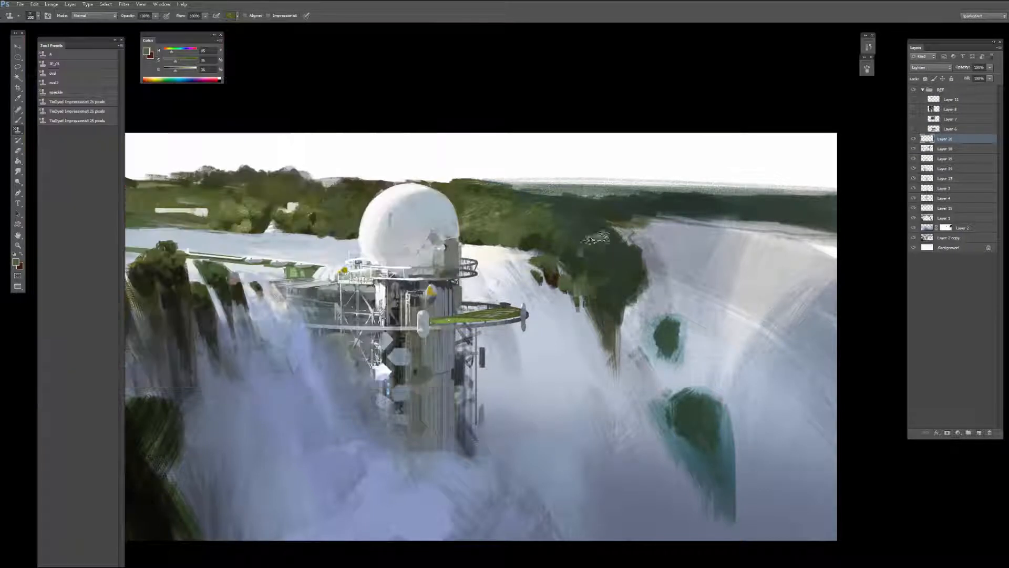
{"action": "left_click", "coordinate": [237, 16]}
{"action": "left_click", "coordinate": [314, 248]}
{"action": "left_click_drag", "start_coordinate": [594, 254], "coordinate": [568, 269]}
{"action": "key", "text": "ctrl+z"}
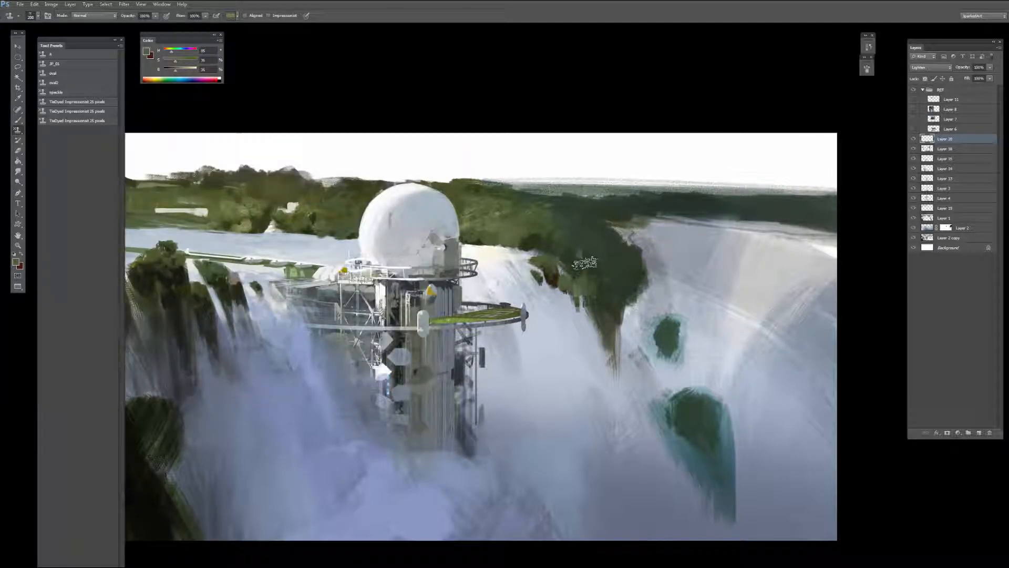
Step: Shrink the Pattern Stamp brush and add fine green texture to the cliff foliage, checking the whole painting
{"action": "key", "text": "bracketleft"}
{"action": "key", "text": "bracketleft"}
{"action": "key", "text": "bracketleft"}
{"action": "key", "text": "bracketleft"}
{"action": "key", "text": "bracketleft"}
{"action": "key", "text": "bracketleft"}
{"action": "key", "text": "bracketleft"}
{"action": "key", "text": "bracketleft"}
{"action": "key", "text": "bracketleft"}
{"action": "key", "text": "bracketleft"}
{"action": "key", "text": "bracketleft"}
{"action": "key", "text": "bracketleft"}
{"action": "key", "text": "bracketleft"}
{"action": "key", "text": "bracketleft"}
{"action": "key", "text": "ctrl+minus"}
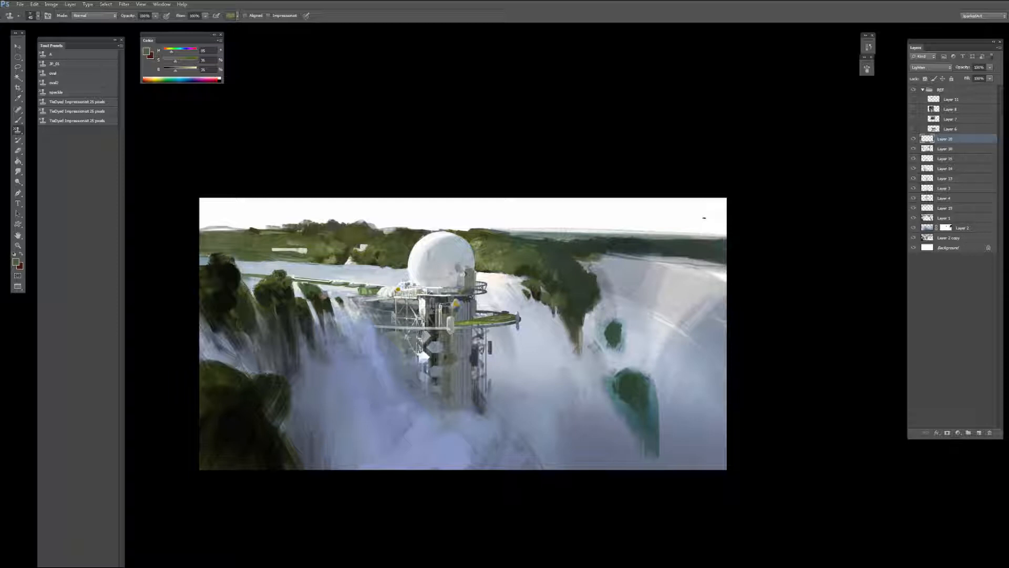
{"action": "key", "text": "ctrl+plus"}
Step: Paint a touch of green sampled from the hillside onto the trees just beside the dome
{"action": "key", "text": "b"}
{"action": "left_click", "coordinate": [474, 206], "text": "alt"}
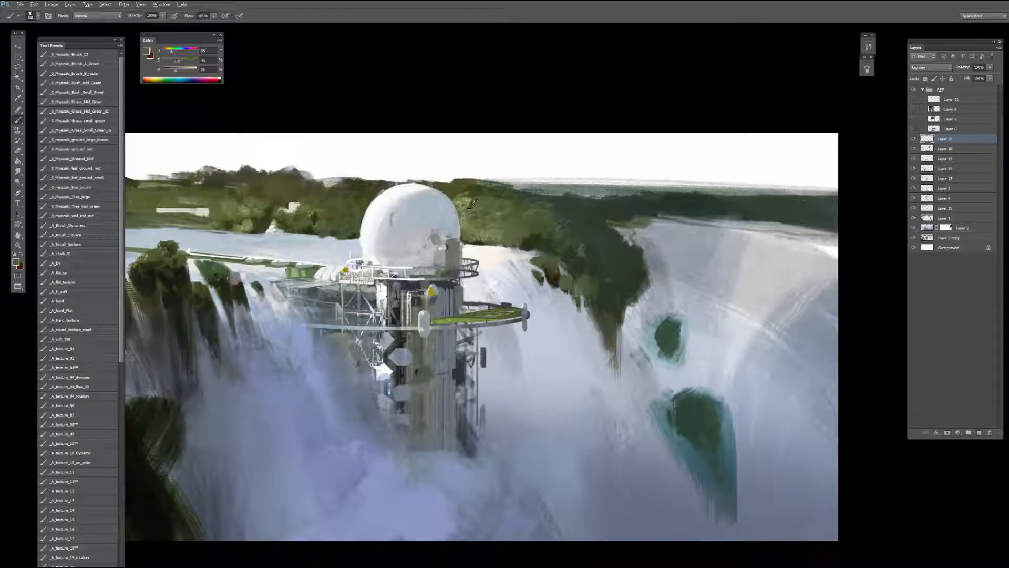
{"action": "left_click_drag", "start_coordinate": [471, 202], "coordinate": [469, 208]}
Step: Draw an elliptical selection around the white dome and transform the selection to fit its outline
{"action": "key", "text": "m"}
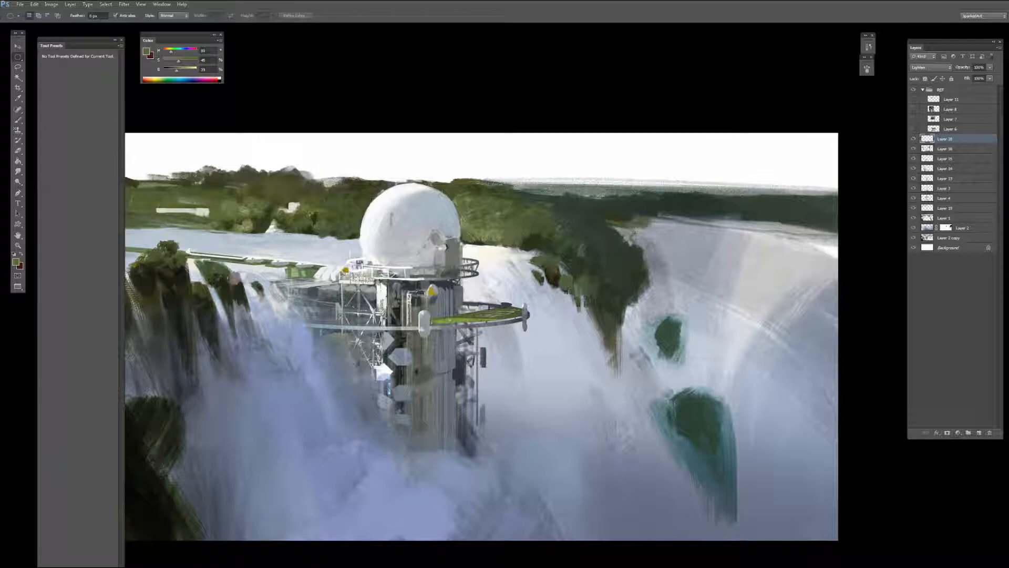
{"action": "left_click_drag", "start_coordinate": [362, 184], "coordinate": [468, 295]}
{"action": "left_click_drag", "start_coordinate": [443, 242], "coordinate": [440, 235]}
{"action": "left_click_drag", "start_coordinate": [356, 196], "coordinate": [464, 290]}
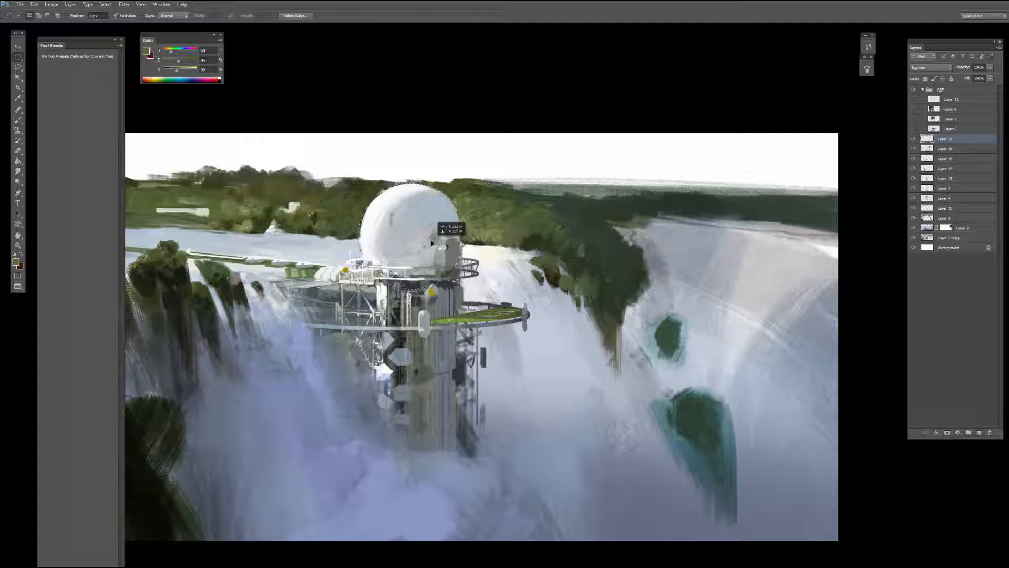
{"action": "right_click", "coordinate": [432, 236]}
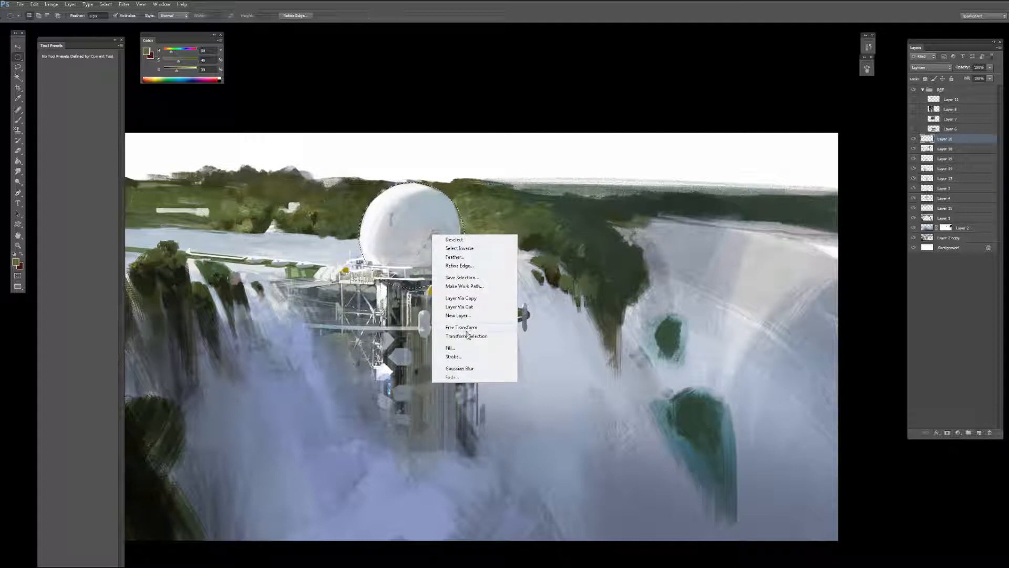
{"action": "left_click", "coordinate": [468, 335]}
{"action": "left_click_drag", "start_coordinate": [465, 182], "coordinate": [465, 182]}
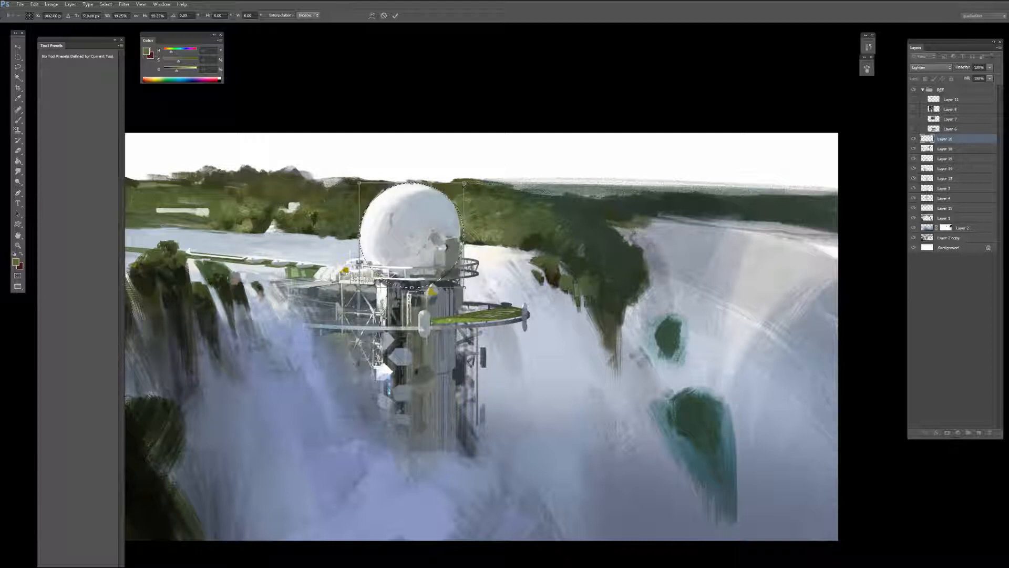
{"action": "key", "text": "Return"}
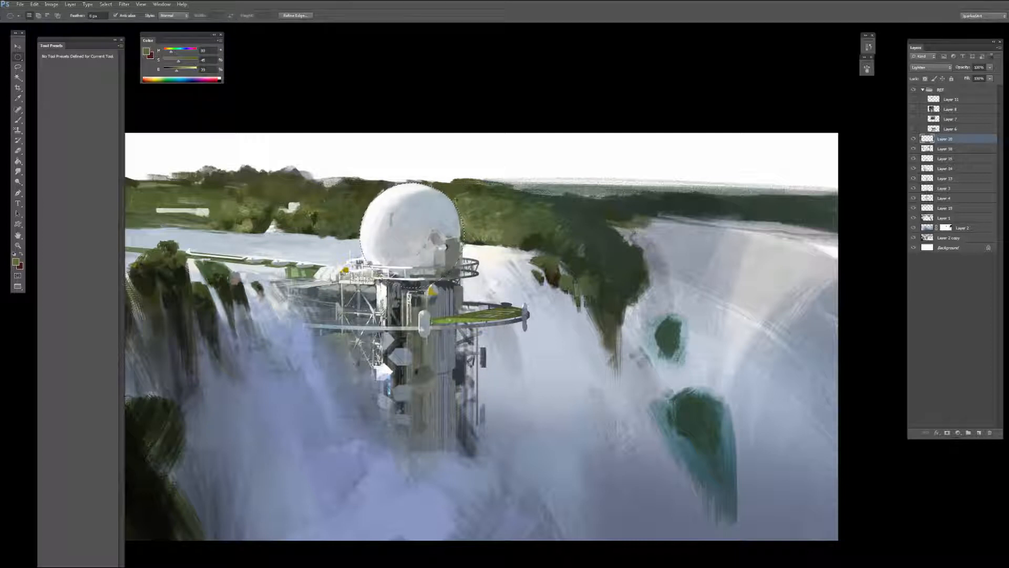
Step: Paint the dome's upper edge inside the elliptical selection with whites and greys sampled from the dome
{"action": "key", "text": "b"}
{"action": "left_click", "coordinate": [453, 211], "text": "alt"}
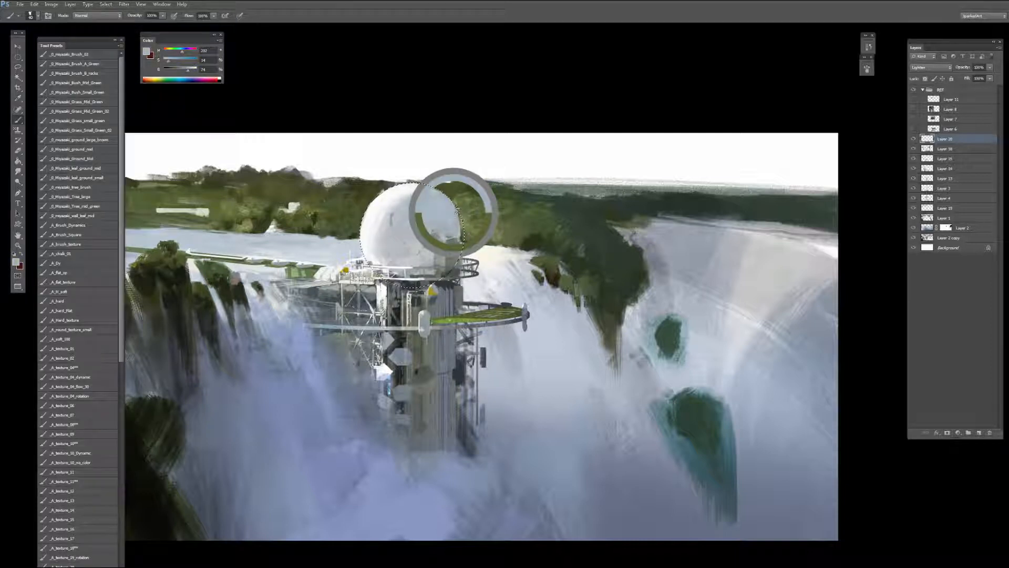
{"action": "key", "text": "["}
{"action": "left_click_drag", "start_coordinate": [460, 226], "coordinate": [453, 204]}
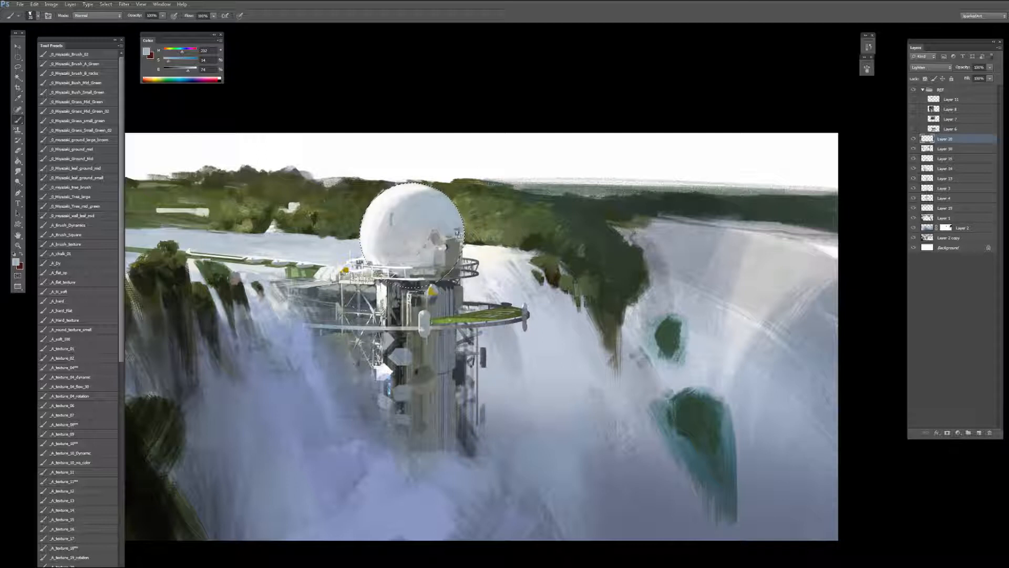
{"action": "left_click", "coordinate": [401, 189], "text": "alt"}
{"action": "key", "text": "bracketleft"}
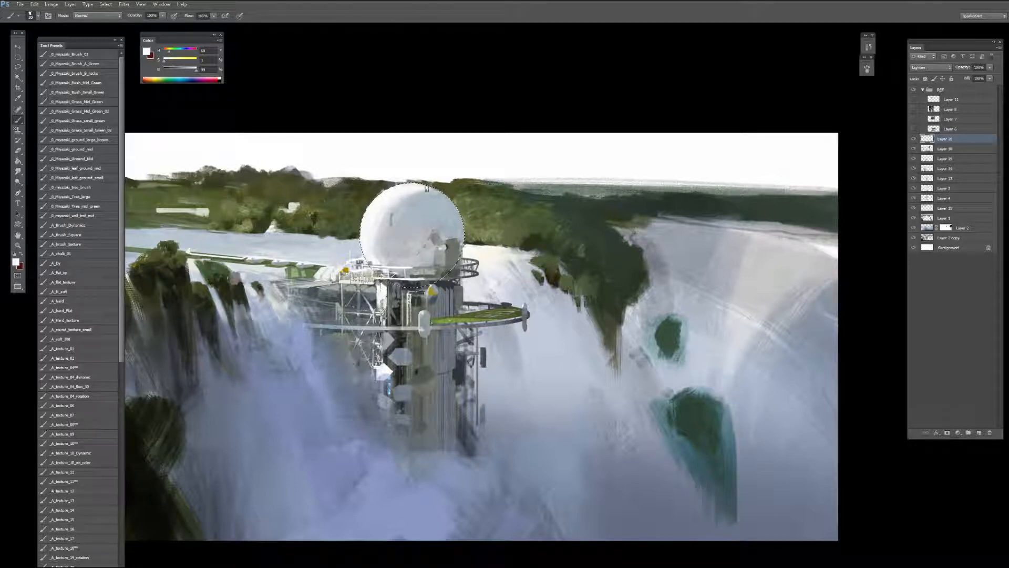
{"action": "left_click", "coordinate": [428, 192], "text": "alt"}
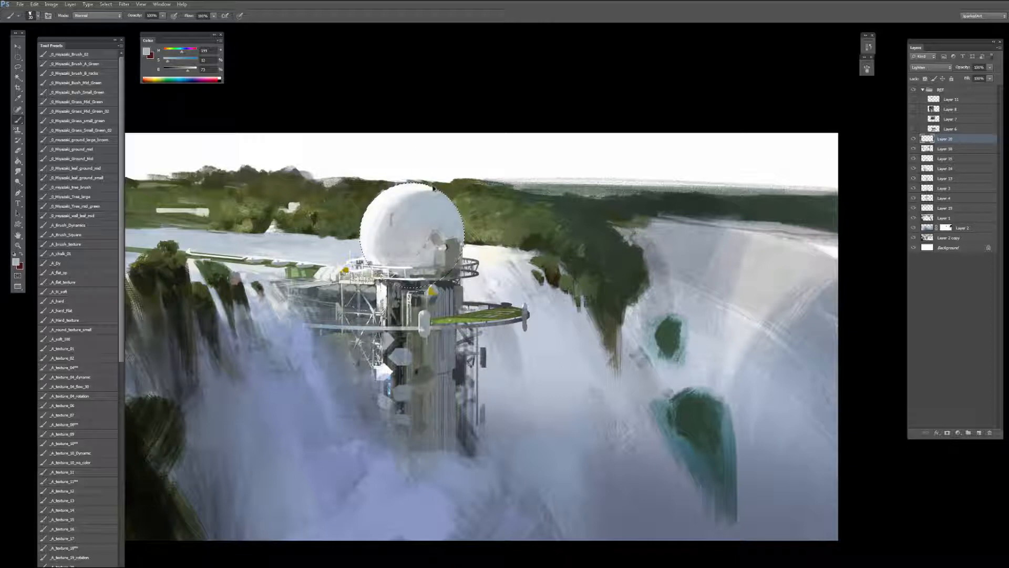
{"action": "left_click", "coordinate": [409, 185], "text": "alt"}
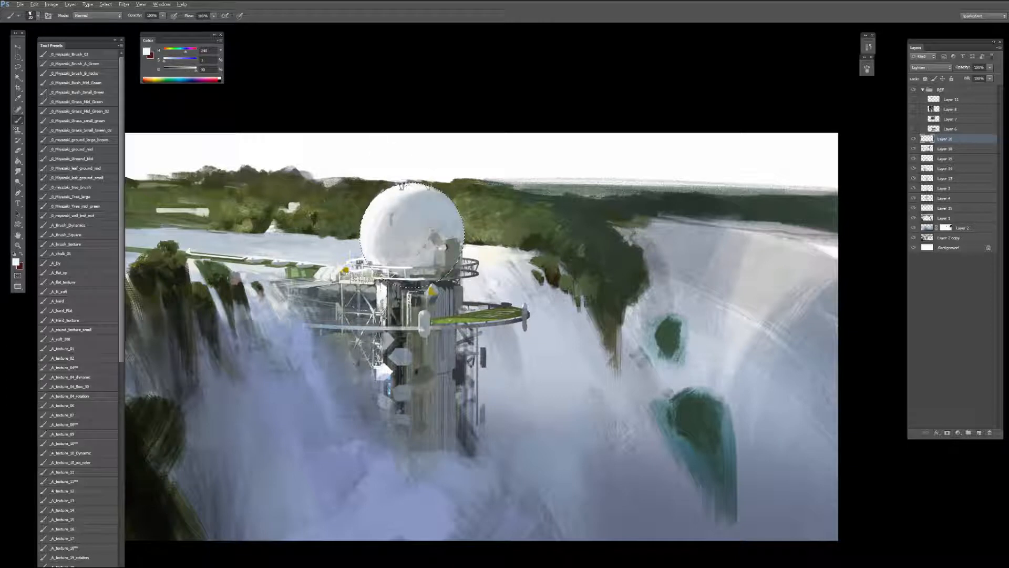
Step: Invert the selection and repaint the trees and sky around the dome's outline with sampled greens and whites
{"action": "left_click", "coordinate": [462, 182], "text": "alt"}
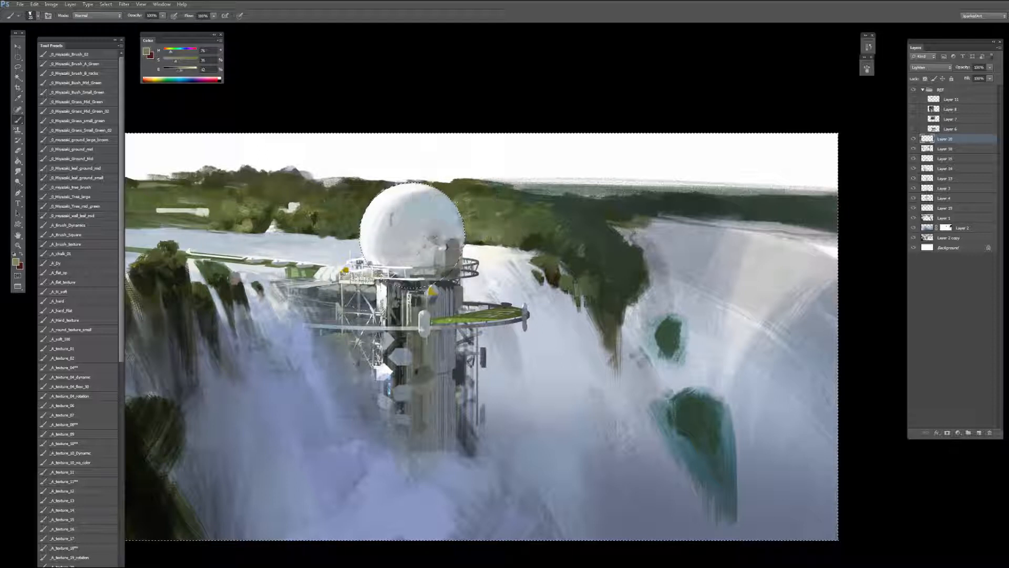
{"action": "left_click", "coordinate": [458, 197], "text": "alt"}
{"action": "left_click", "coordinate": [458, 200], "text": "alt"}
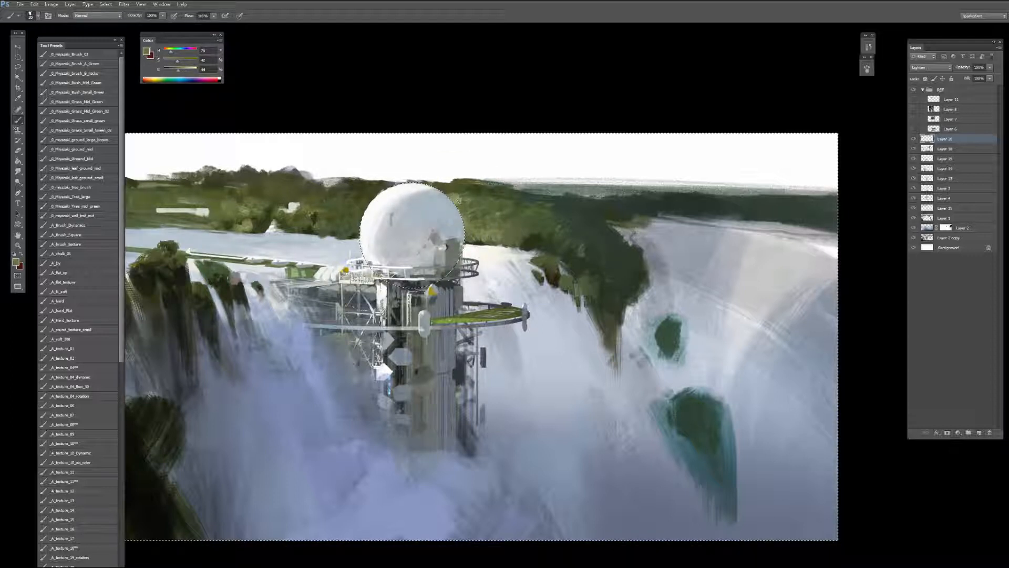
{"action": "left_click", "coordinate": [441, 172], "text": "alt"}
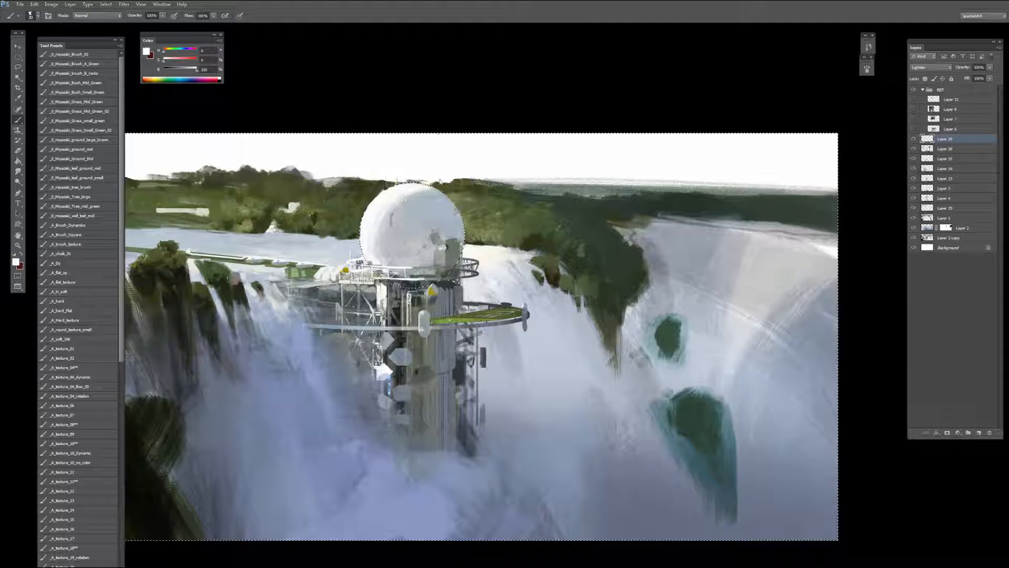
{"action": "left_click", "coordinate": [442, 170], "text": "alt"}
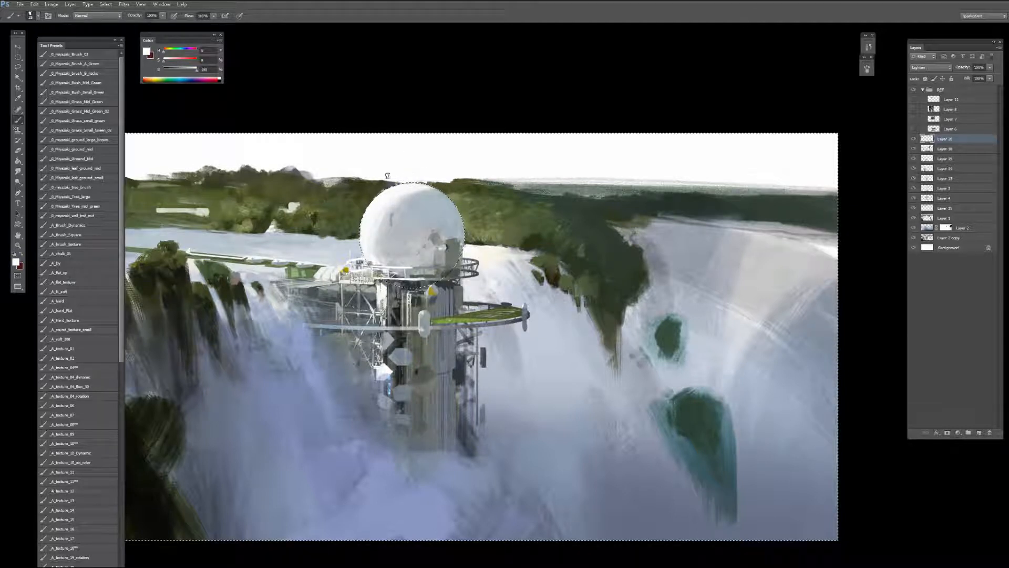
{"action": "left_click", "coordinate": [399, 166], "text": "alt"}
{"action": "left_click", "coordinate": [368, 191], "text": "alt"}
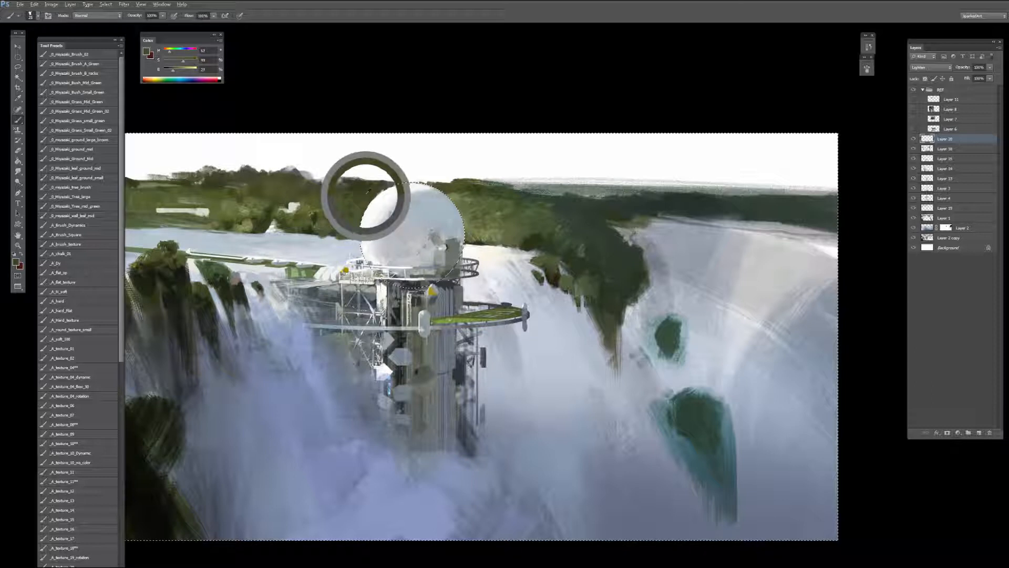
Step: Paint fine light strokes on the river beside the dome with a smaller brush, and clear the selection
{"action": "left_click", "coordinate": [349, 242], "text": "alt"}
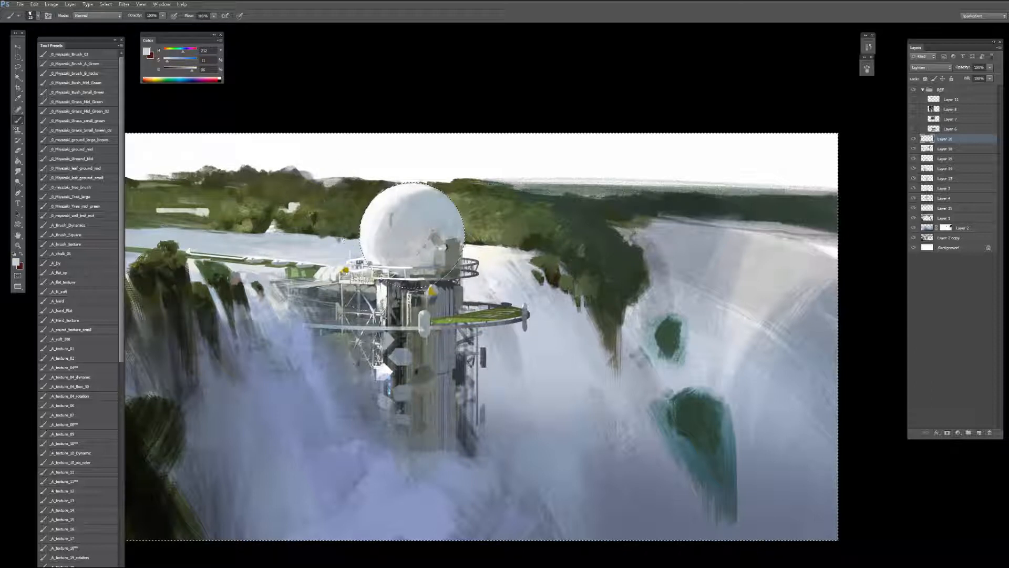
{"action": "left_click", "coordinate": [453, 260], "text": "alt"}
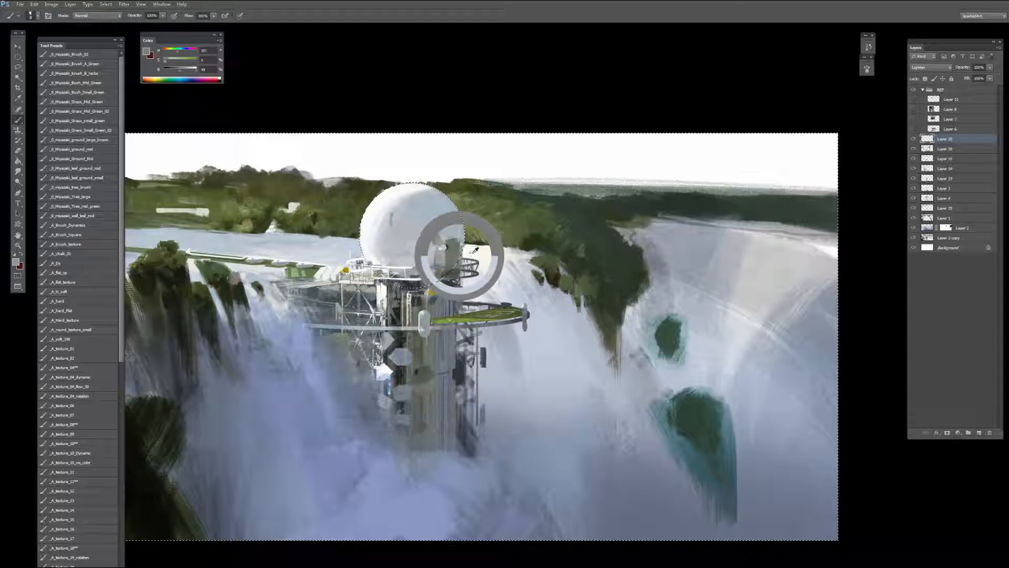
{"action": "key", "text": "["}
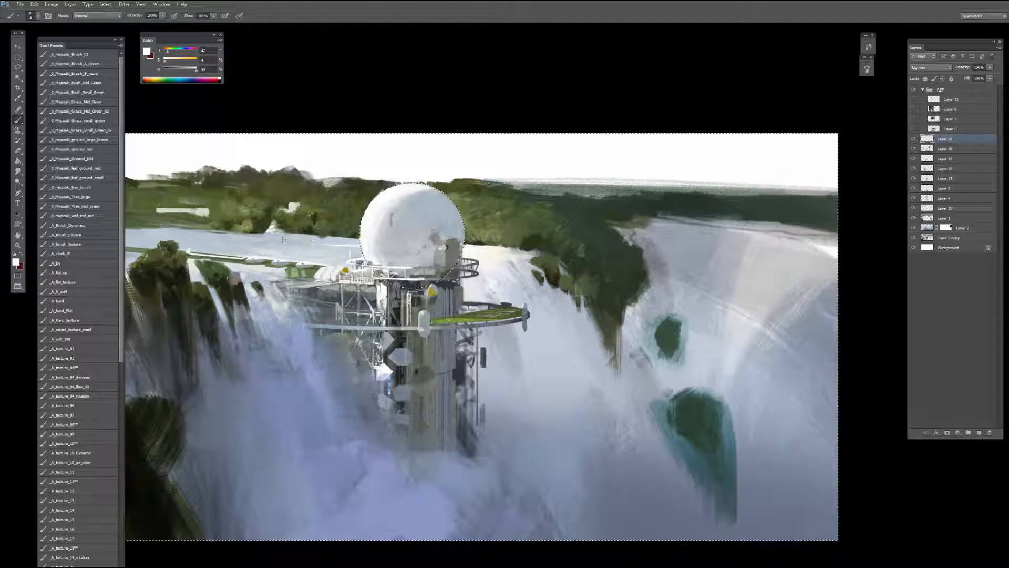
{"action": "left_click_drag", "start_coordinate": [282, 240], "coordinate": [322, 243]}
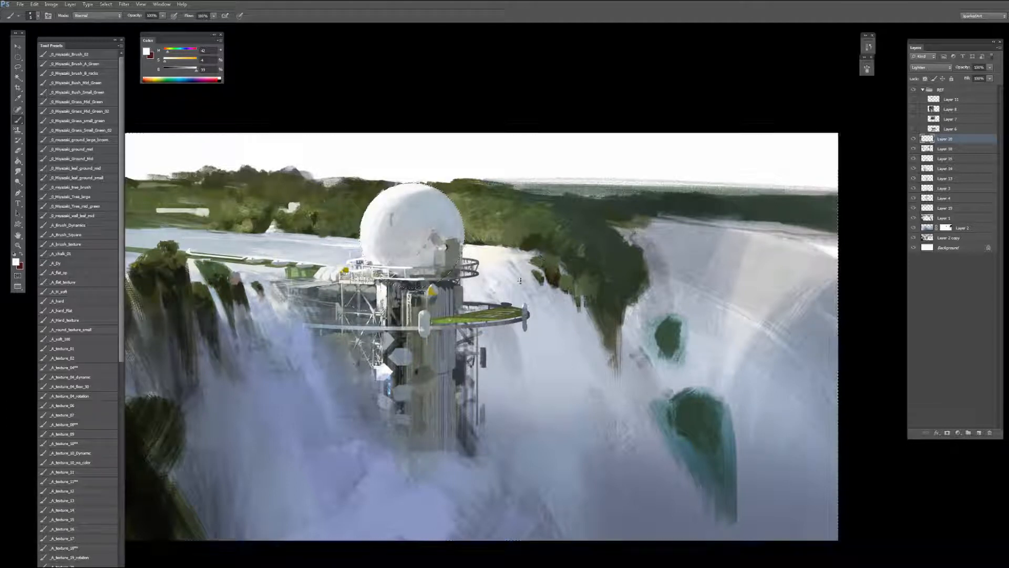
{"action": "left_click_drag", "start_coordinate": [527, 297], "coordinate": [541, 294]}
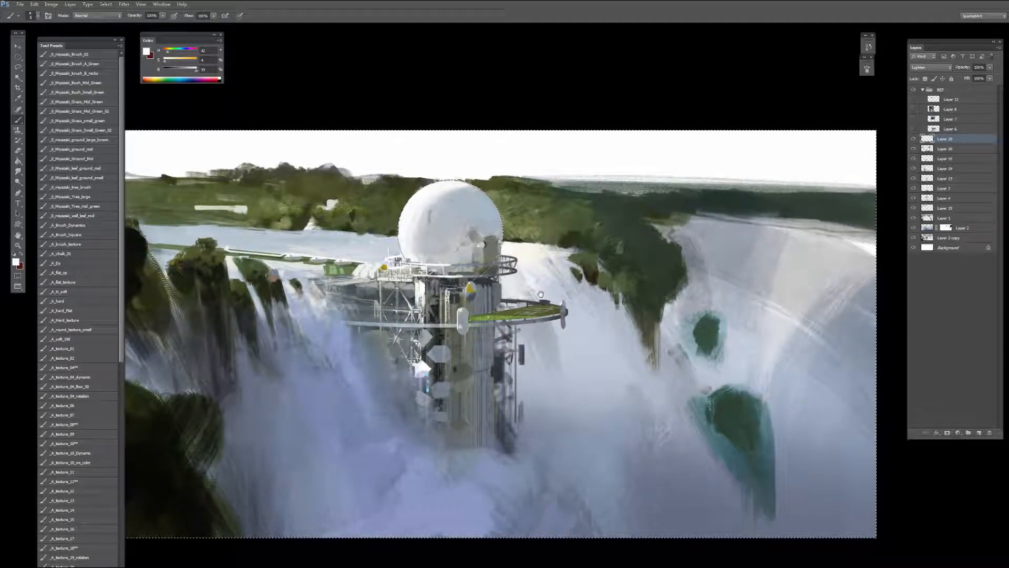
{"action": "key", "text": "ctrl+d"}
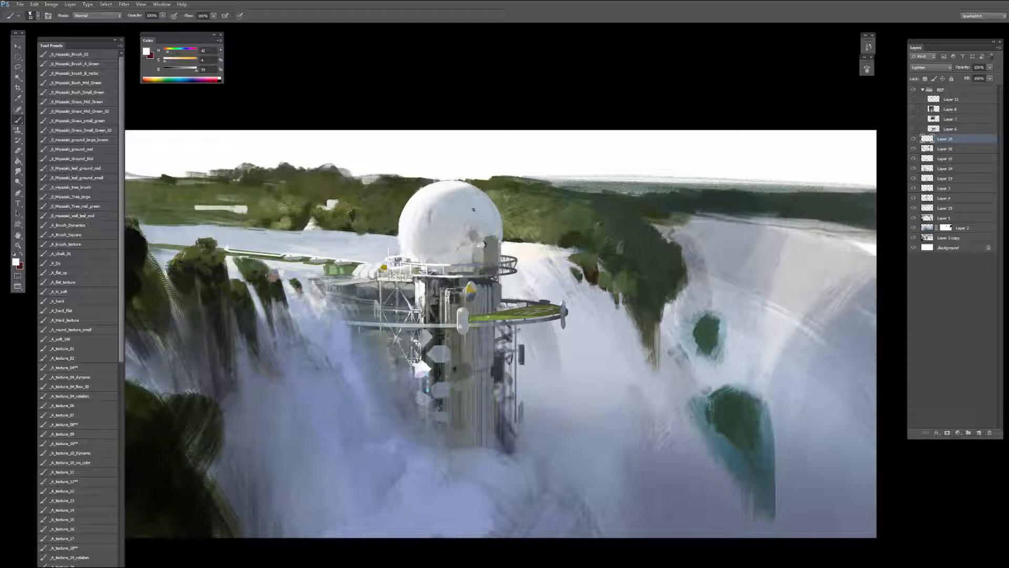
Step: Add a new layer above the painting layers and sample a grey from the dome's shaded side
{"action": "left_click", "coordinate": [473, 225], "text": "alt"}
{"action": "left_click", "coordinate": [489, 232], "text": "alt"}
{"action": "left_click", "coordinate": [979, 433]}
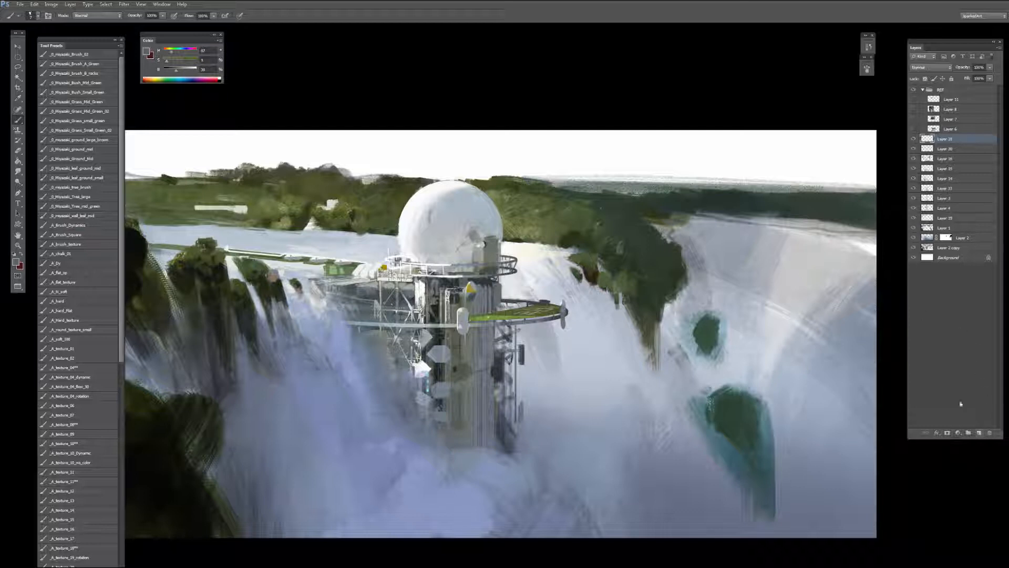
{"action": "left_click", "coordinate": [481, 227], "text": "alt"}
Step: Draw an elliptical selection on the dome and stroke it in grey, centred, Normal mode, 100% opacity, as a panel seam
{"action": "key", "text": "m"}
{"action": "mouse_move", "coordinate": [410, 203]}
{"action": "left_mouse_down"}
{"action": "mouse_move", "coordinate": [468, 255]}
{"action": "mouse_move", "coordinate": [470, 278]}
{"action": "left_mouse_up"}
{"action": "left_click_drag", "start_coordinate": [460, 243], "coordinate": [455, 232]}
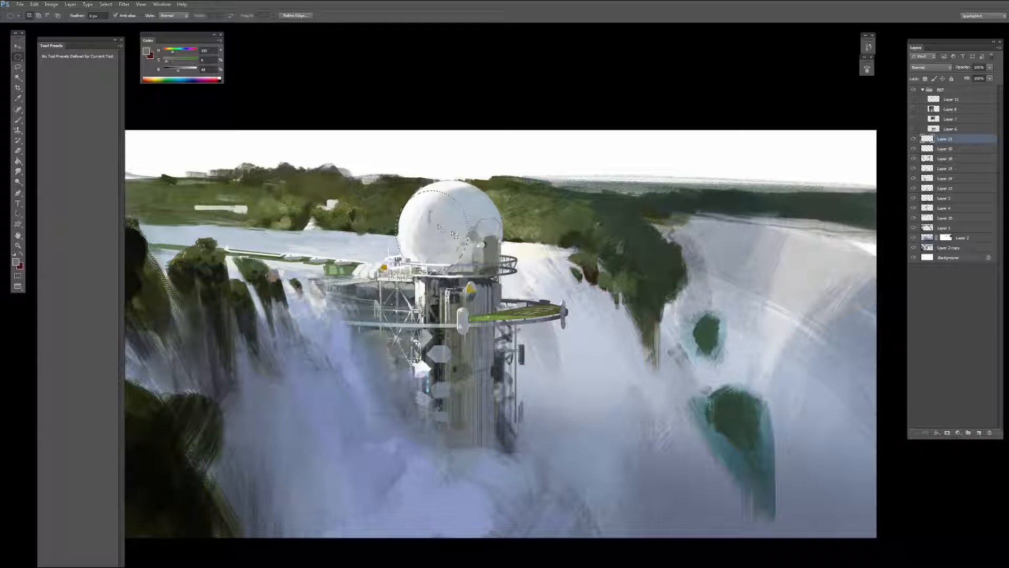
{"action": "left_click", "coordinate": [405, 208]}
{"action": "left_click_drag", "start_coordinate": [405, 207], "coordinate": [452, 263]}
{"action": "left_click_drag", "start_coordinate": [445, 241], "coordinate": [441, 232]}
{"action": "right_click", "coordinate": [442, 231]}
{"action": "left_click", "coordinate": [463, 353]}
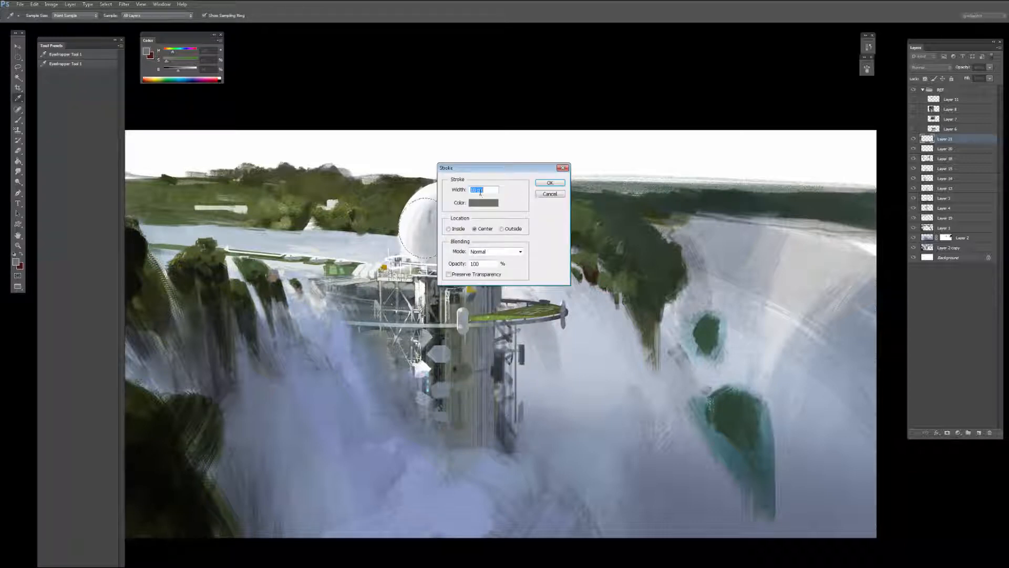
{"action": "left_click", "coordinate": [550, 183]}
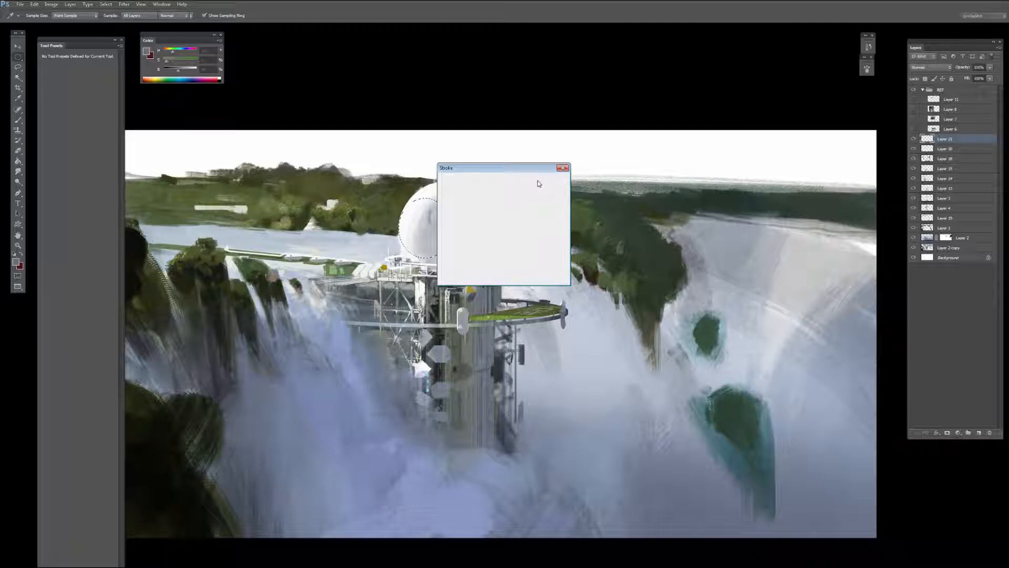
{"action": "key", "text": "ctrl+d"}
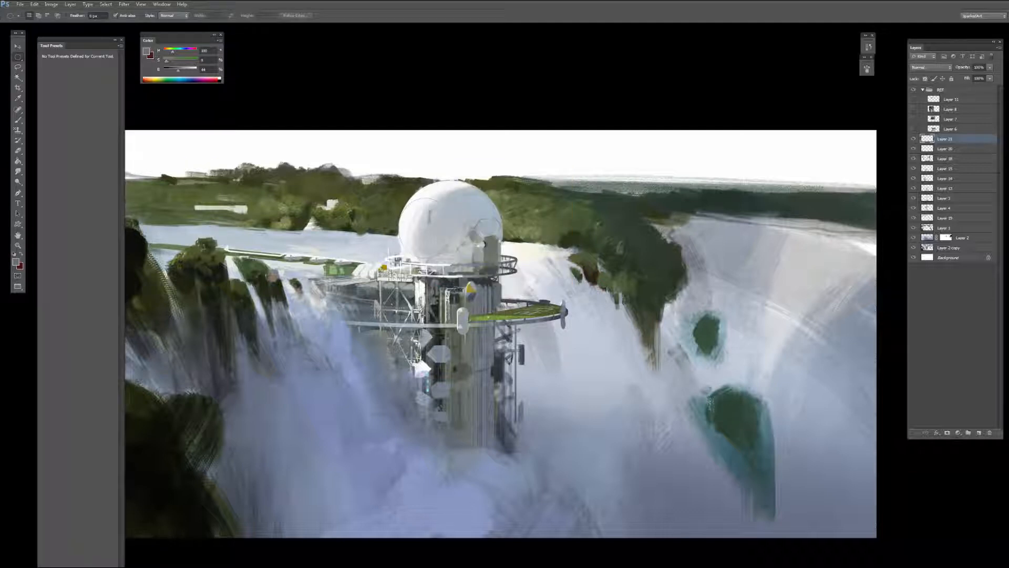
Step: Draw a larger elliptical selection over most of the dome and outline it in grey as a second seam
{"action": "left_click_drag", "start_coordinate": [398, 180], "coordinate": [481, 270]}
{"action": "right_click", "coordinate": [468, 227]}
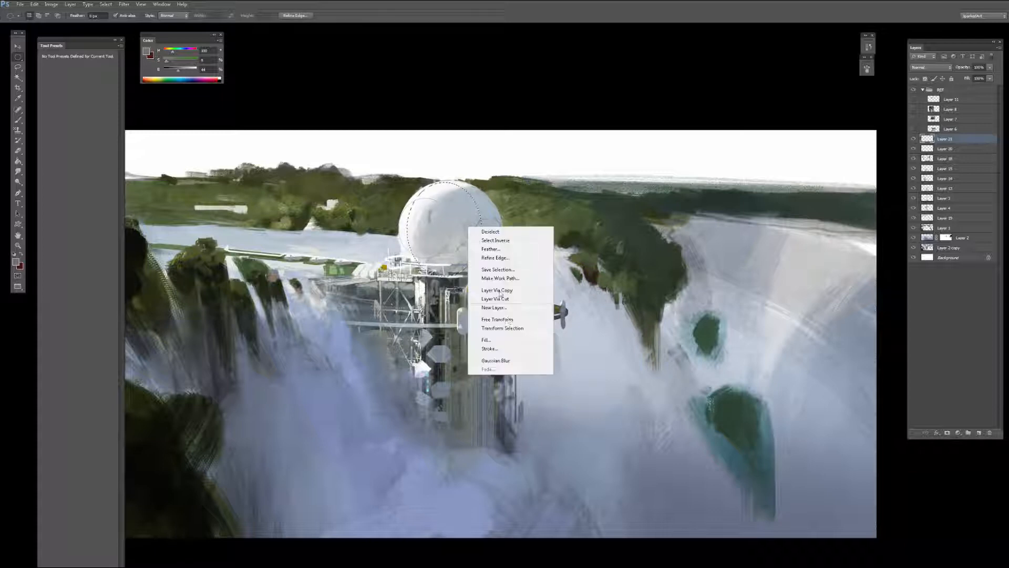
{"action": "left_click", "coordinate": [487, 340]}
{"action": "key", "text": "Return"}
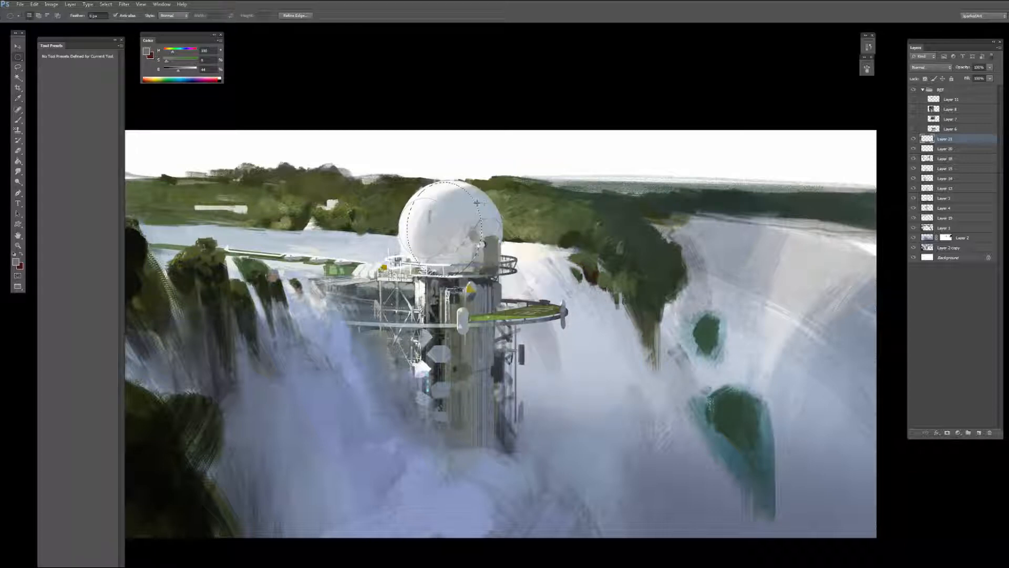
Step: Erase the surplus parts of the seam lines on the dome with a larger eraser
{"action": "key", "text": "e"}
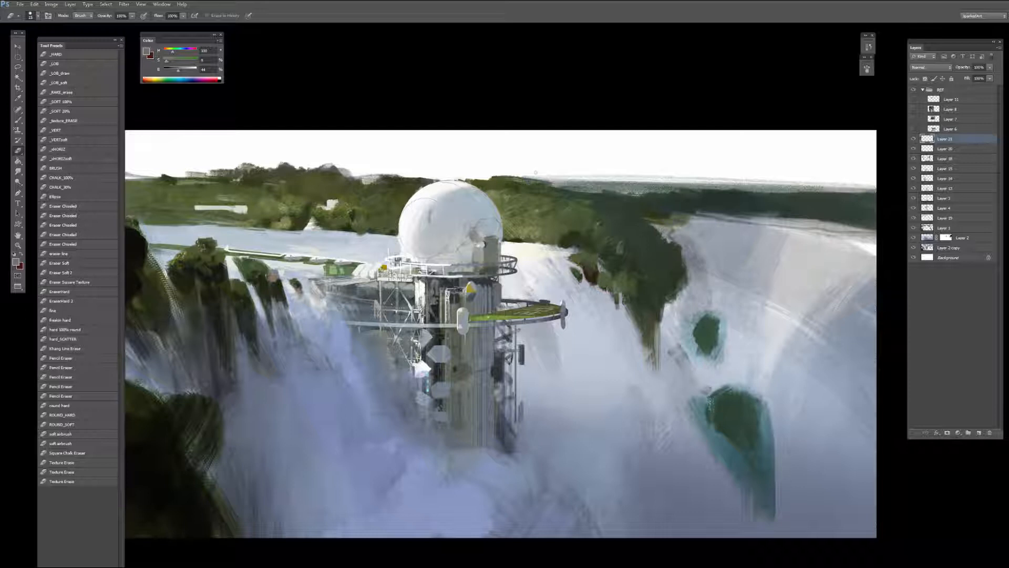
{"action": "key", "text": "bracketright"}
{"action": "key", "text": "bracketright"}
{"action": "key", "text": "bracketright"}
{"action": "key", "text": "bracketright"}
{"action": "key", "text": "bracketright"}
Step: Paint panel seams and small patches on the dome in sampled greys, trimming them with the eraser
{"action": "key", "text": "b"}
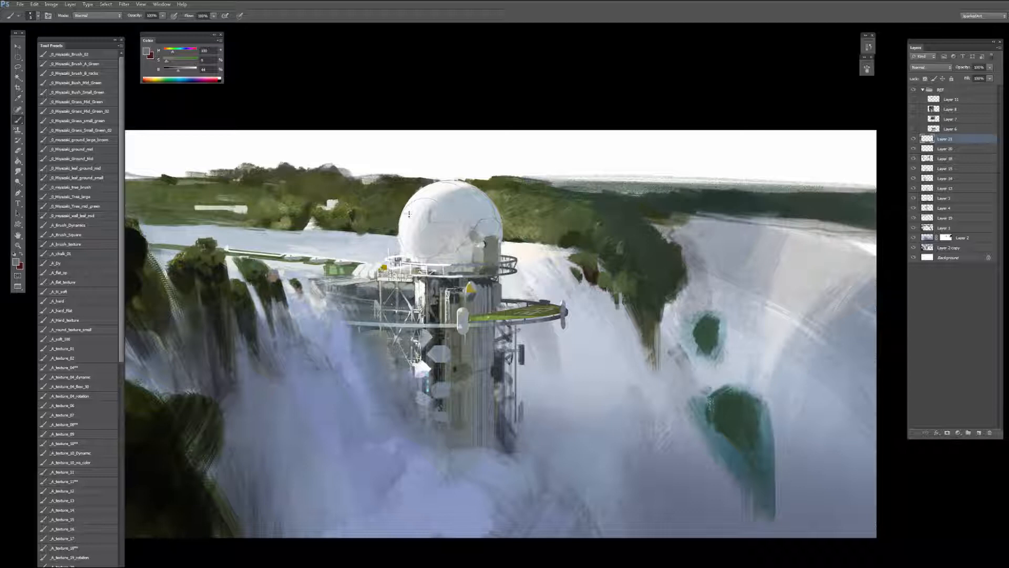
{"action": "left_click", "coordinate": [429, 210], "text": "alt"}
{"action": "left_click", "coordinate": [436, 207], "text": "alt"}
{"action": "left_click", "coordinate": [423, 270], "text": "alt"}
{"action": "key", "text": "e"}
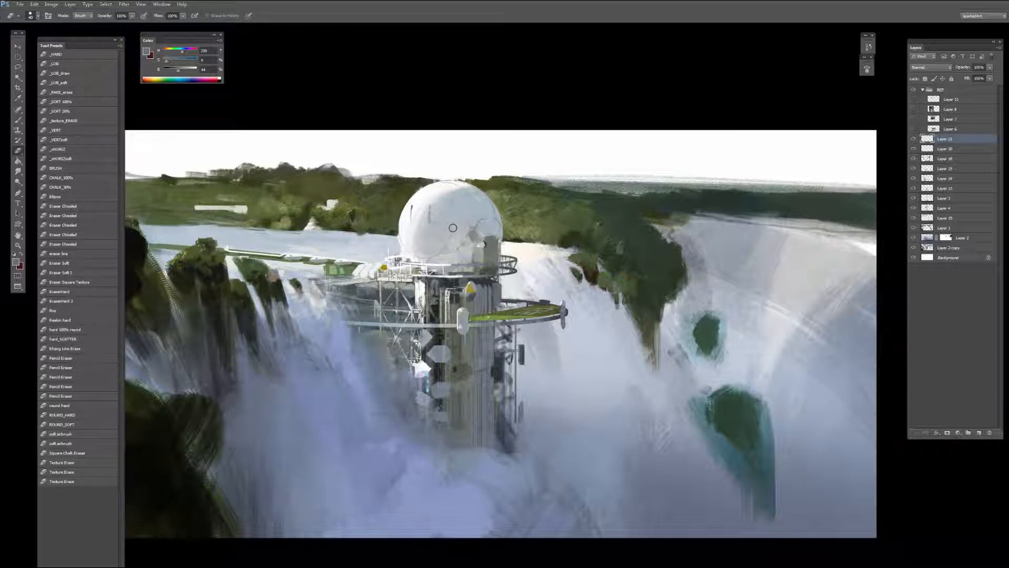
Step: Add darker panel details near the dome's base and erase the dark patch on its sunlit side
{"action": "key", "text": "b"}
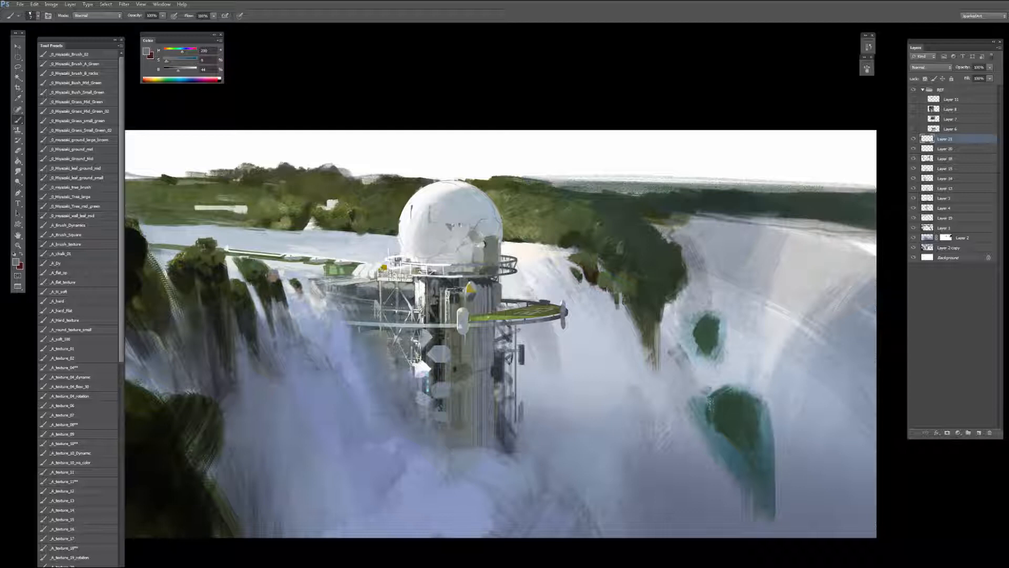
{"action": "left_click", "coordinate": [490, 256], "text": "alt"}
{"action": "key", "text": "e"}
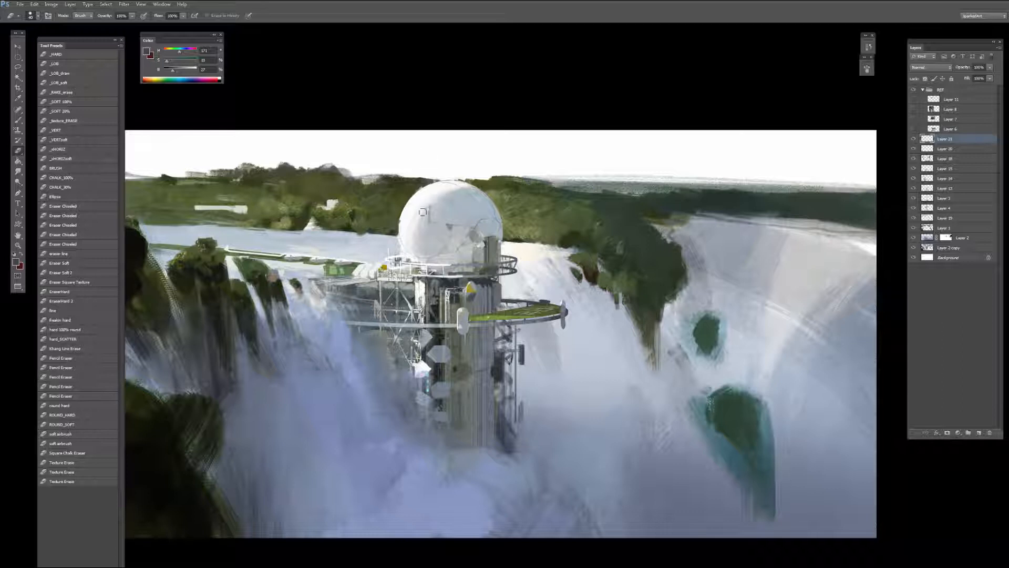
{"action": "left_click_drag", "start_coordinate": [423, 212], "coordinate": [432, 213]}
{"action": "key", "text": "b"}
Step: Shrink the brush and paint small light grey touches over the patches in the middle of the dome
{"action": "left_click", "coordinate": [431, 217], "text": "alt"}
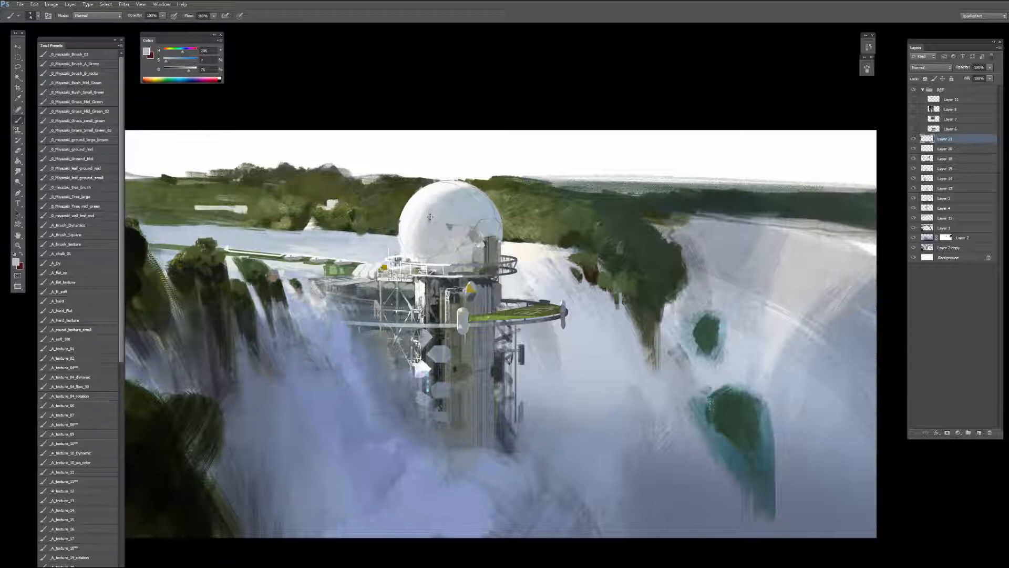
{"action": "key", "text": "bracketleft"}
{"action": "key", "text": "bracketleft"}
{"action": "key", "text": "bracketleft"}
{"action": "left_click", "coordinate": [448, 226], "text": "alt"}
{"action": "left_click_drag", "start_coordinate": [448, 225], "coordinate": [450, 229]}
Step: Paint a short stroke along the dome's lower left edge in a sampled grey
{"action": "left_click", "coordinate": [407, 257], "text": "alt"}
{"action": "left_click", "coordinate": [410, 257], "text": "alt"}
{"action": "left_click", "coordinate": [402, 245], "text": "alt"}
{"action": "left_click", "coordinate": [406, 242], "text": "alt"}
{"action": "left_click_drag", "start_coordinate": [407, 249], "coordinate": [406, 239]}
Step: Touch up the hexagonal panels on the tower shaft with sampled light and dark greys
{"action": "key", "text": "ctrl+plus"}
{"action": "left_click", "coordinate": [417, 360], "text": "alt"}
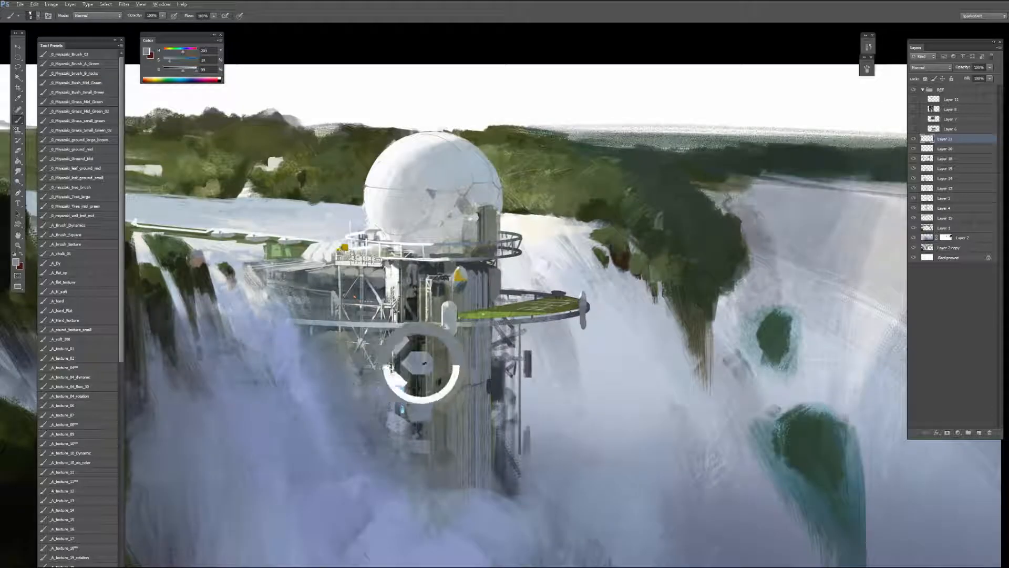
{"action": "left_click", "coordinate": [421, 344], "text": "alt"}
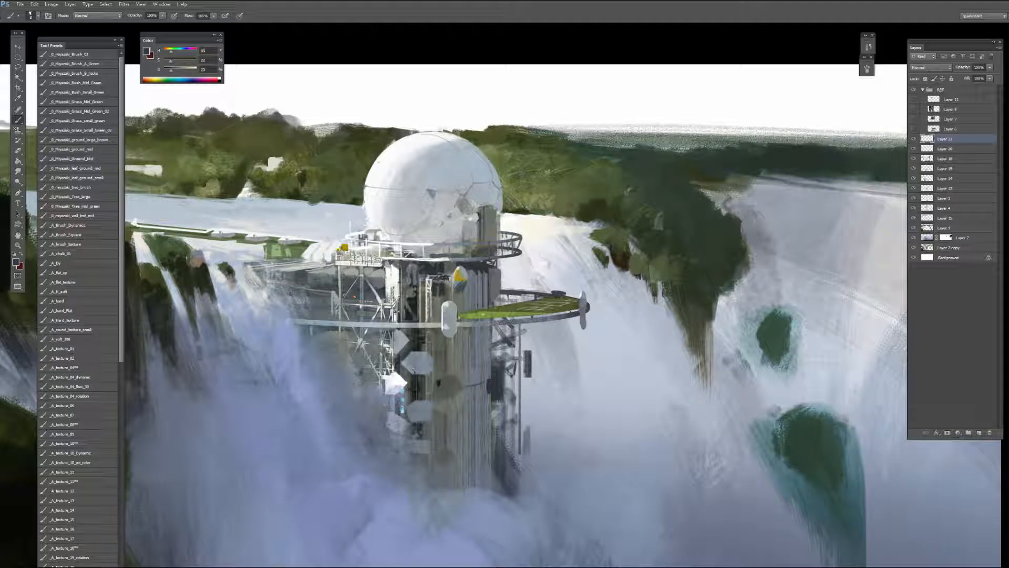
{"action": "left_click", "coordinate": [413, 370], "text": "alt"}
{"action": "key", "text": "bracketright"}
{"action": "key", "text": "bracketright"}
Step: Paint over the dark round blotch on the tower shaft with sampled greys and a larger brush, and check the whole painting
{"action": "left_click", "coordinate": [428, 364], "text": "alt"}
{"action": "left_click", "coordinate": [439, 379], "text": "alt"}
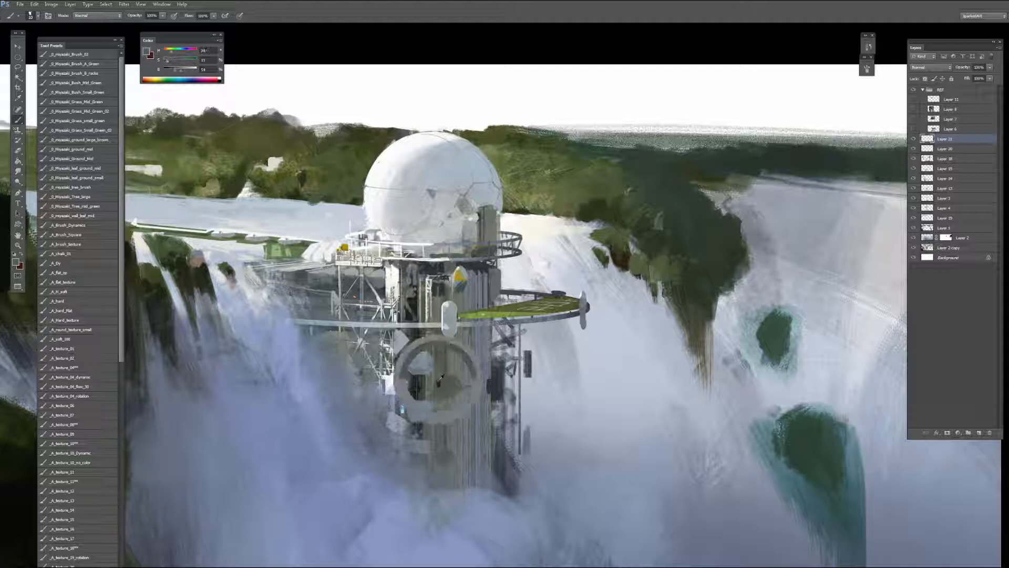
{"action": "key", "text": "bracketright"}
{"action": "left_click", "coordinate": [445, 387], "text": "alt"}
{"action": "left_click", "coordinate": [441, 385]}
{"action": "left_click", "coordinate": [443, 384], "text": "alt"}
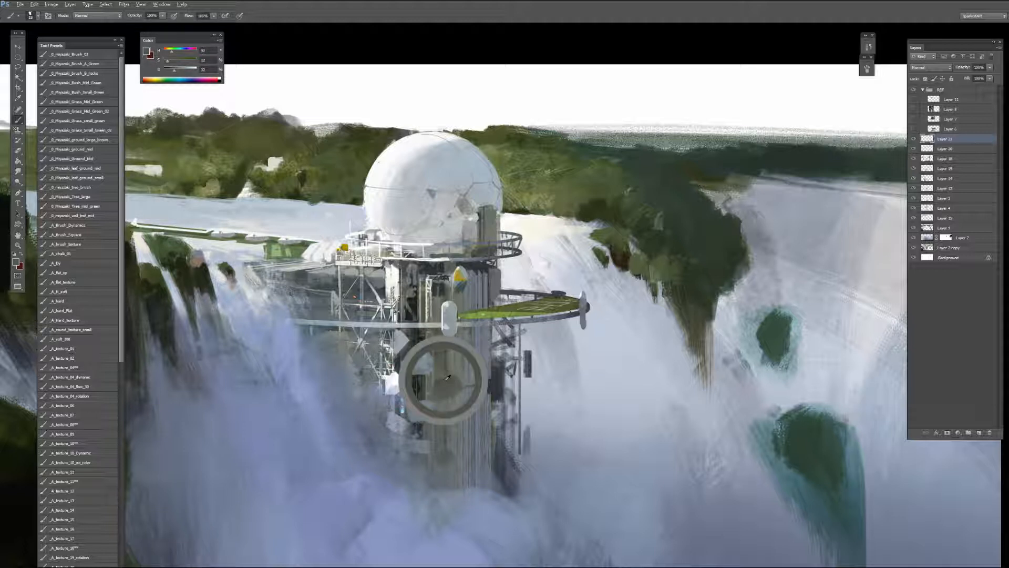
{"action": "left_click", "coordinate": [439, 381], "text": "alt"}
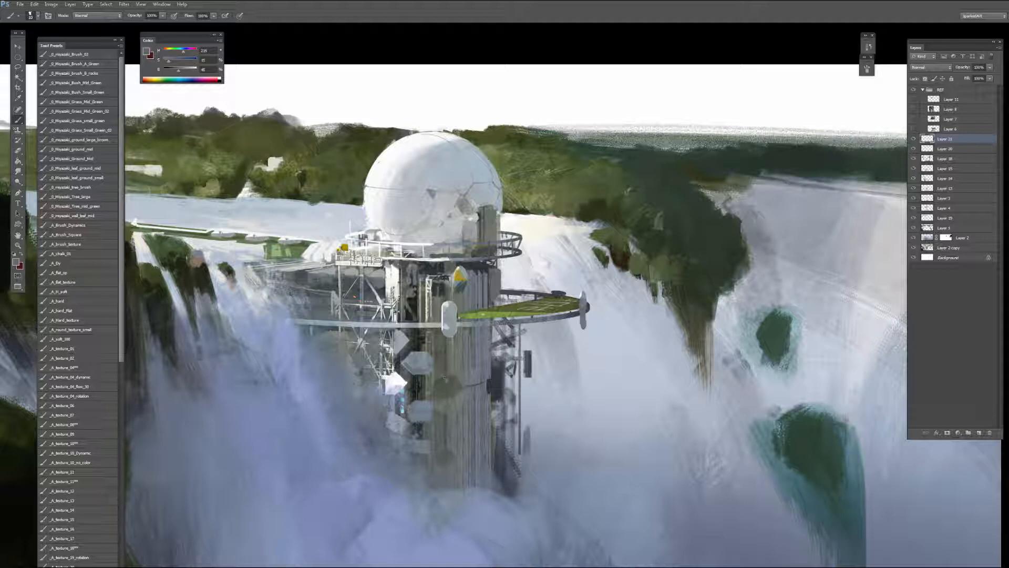
{"action": "left_click", "coordinate": [432, 383], "text": "alt"}
{"action": "key", "text": "bracketright"}
{"action": "left_click", "coordinate": [487, 380], "text": "alt"}
{"action": "key", "text": "ctrl+minus"}
{"action": "key", "text": "ctrl+minus"}
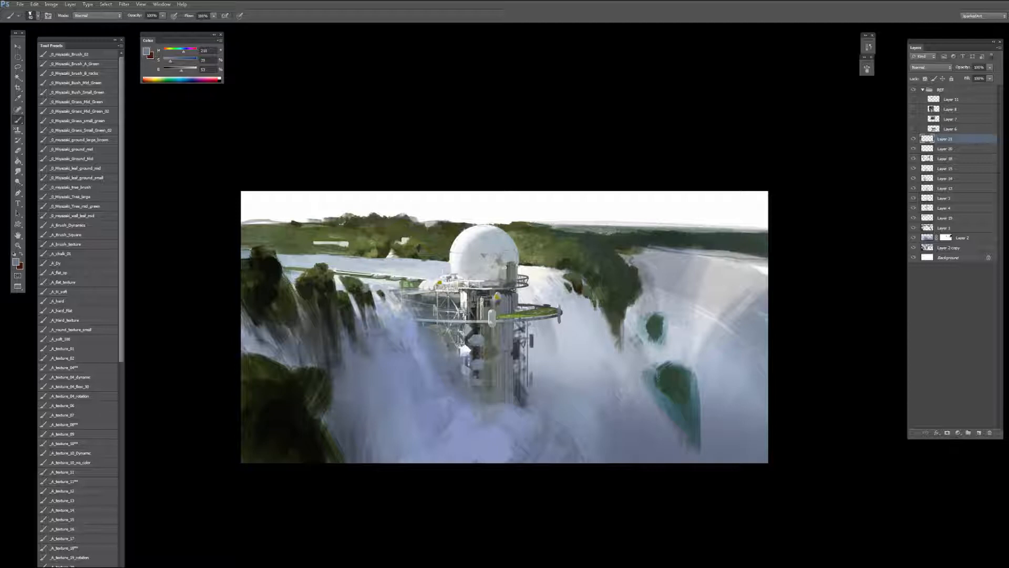
Step: Stamp all visible layers into a new layer and mix a cooler dark green from a colour sampled off the cliff foliage
{"action": "key", "text": "ctrl+shift+alt+e"}
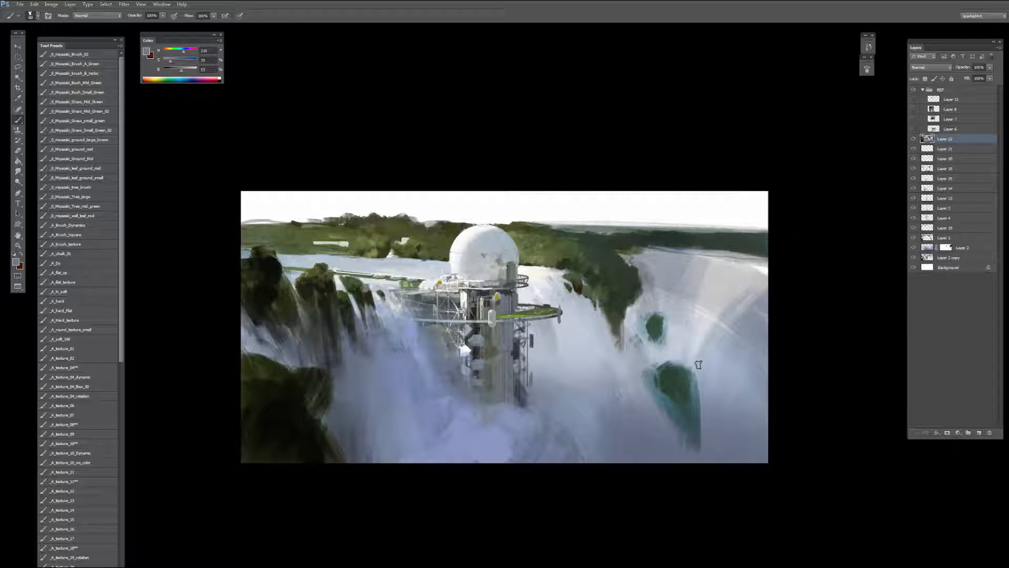
{"action": "key", "text": "s"}
{"action": "key", "text": "b"}
{"action": "left_click", "coordinate": [81, 548]}
{"action": "left_click", "coordinate": [629, 289], "text": "alt"}
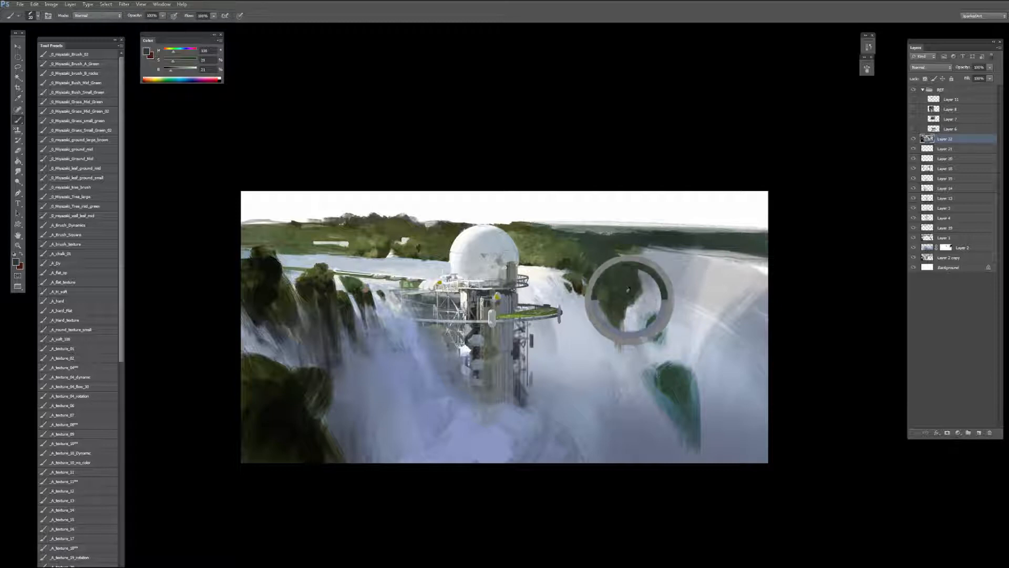
{"action": "left_click", "coordinate": [172, 73]}
{"action": "left_click_drag", "start_coordinate": [172, 64], "coordinate": [174, 64]}
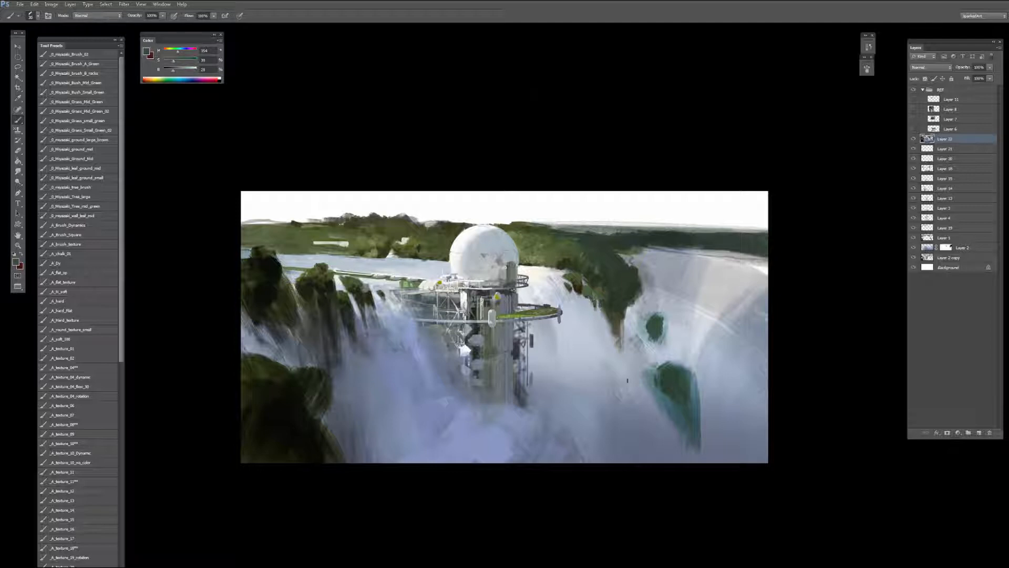
Step: Paint over the lower teal island in the waterfall mist with the muted dark green, adjusting the brush size
{"action": "key", "text": "]"}
{"action": "key", "text": "]"}
{"action": "key", "text": "]"}
{"action": "key", "text": "]"}
{"action": "key", "text": "]"}
{"action": "key", "text": "]"}
{"action": "key", "text": "]"}
{"action": "key", "text": "]"}
{"action": "key", "text": "]"}
{"action": "mouse_move", "coordinate": [673, 390]}
{"action": "left_mouse_down"}
{"action": "mouse_move", "coordinate": [688, 416]}
{"action": "mouse_move", "coordinate": [672, 377]}
{"action": "mouse_move", "coordinate": [680, 412]}
{"action": "left_mouse_up"}
{"action": "key", "text": "["}
{"action": "key", "text": "["}
{"action": "key", "text": "["}
{"action": "key", "text": "["}
{"action": "key", "text": "["}
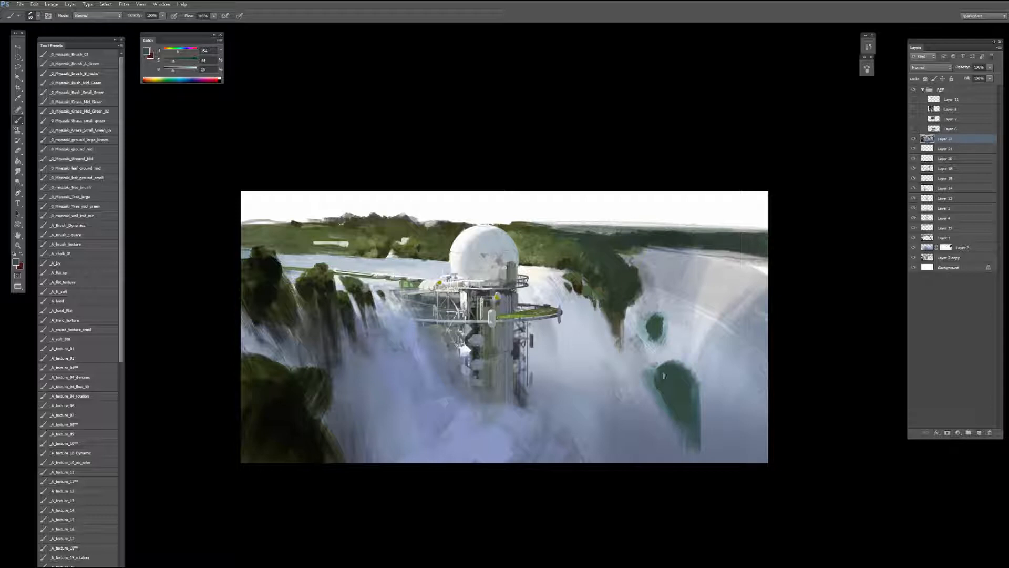
Step: Try placing a conifer custom shape on top of the lower green island, and undo it
{"action": "key", "text": "u"}
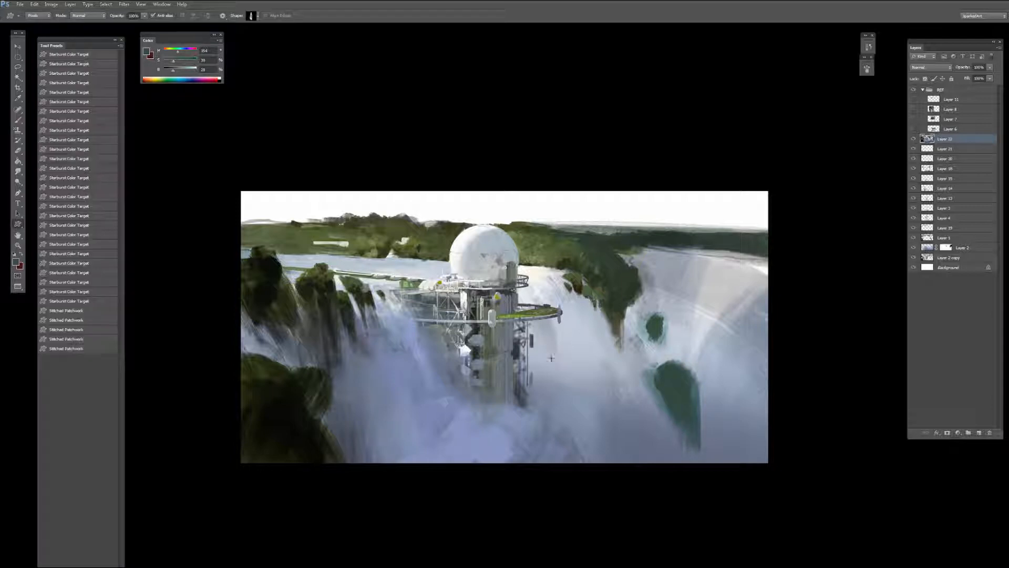
{"action": "left_click", "coordinate": [259, 16]}
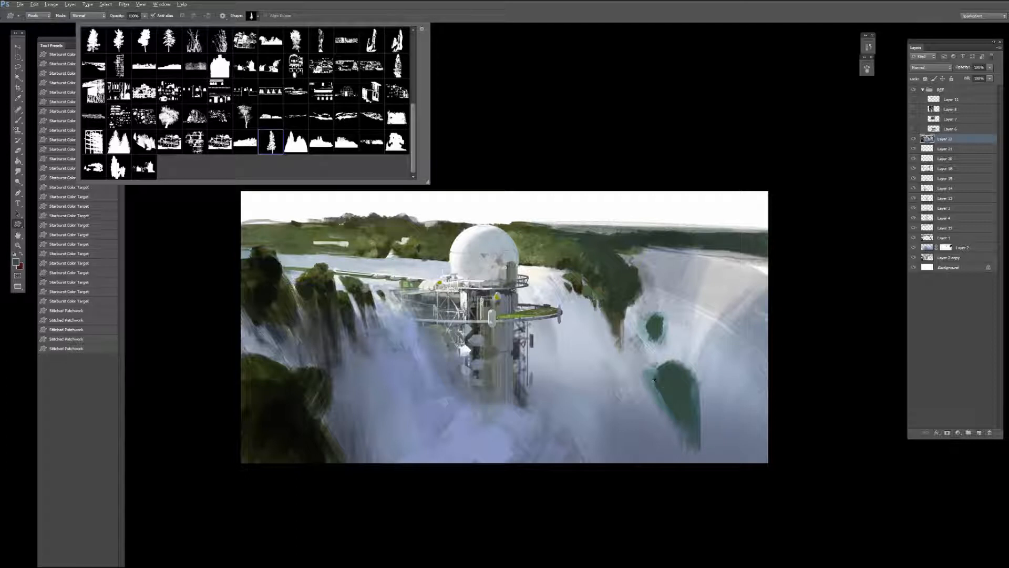
{"action": "key", "text": "Return"}
{"action": "left_click_drag", "start_coordinate": [661, 350], "coordinate": [697, 406]}
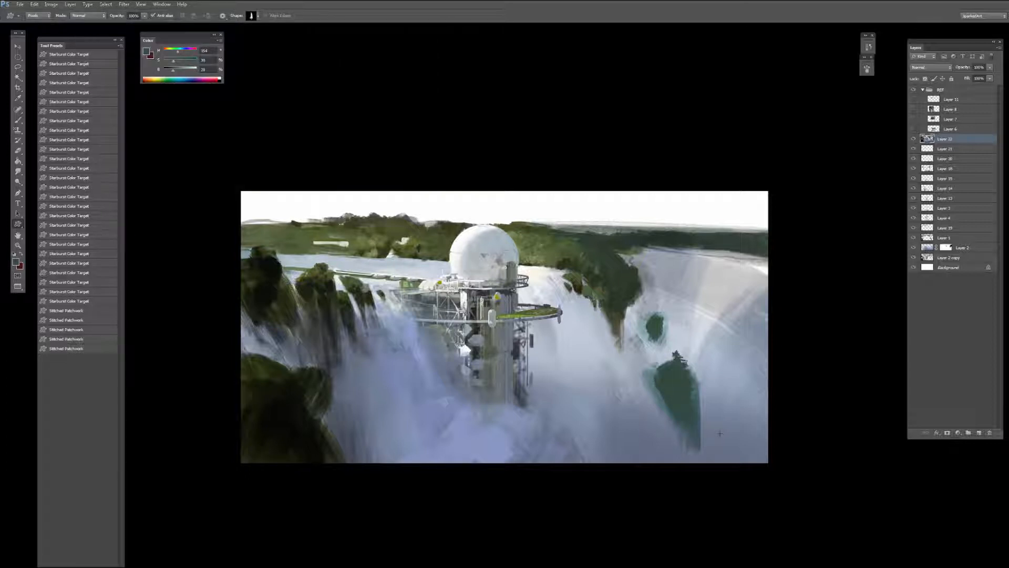
{"action": "key", "text": "ctrl+z"}
Step: Try conifer shapes in sampled greens on the dark cliffs beside the falls and the foliage near the large waterfall, undoing them
{"action": "left_click", "coordinate": [276, 390], "text": "alt"}
{"action": "left_click_drag", "start_coordinate": [252, 273], "coordinate": [313, 468]}
{"action": "left_click", "coordinate": [321, 278], "text": "alt"}
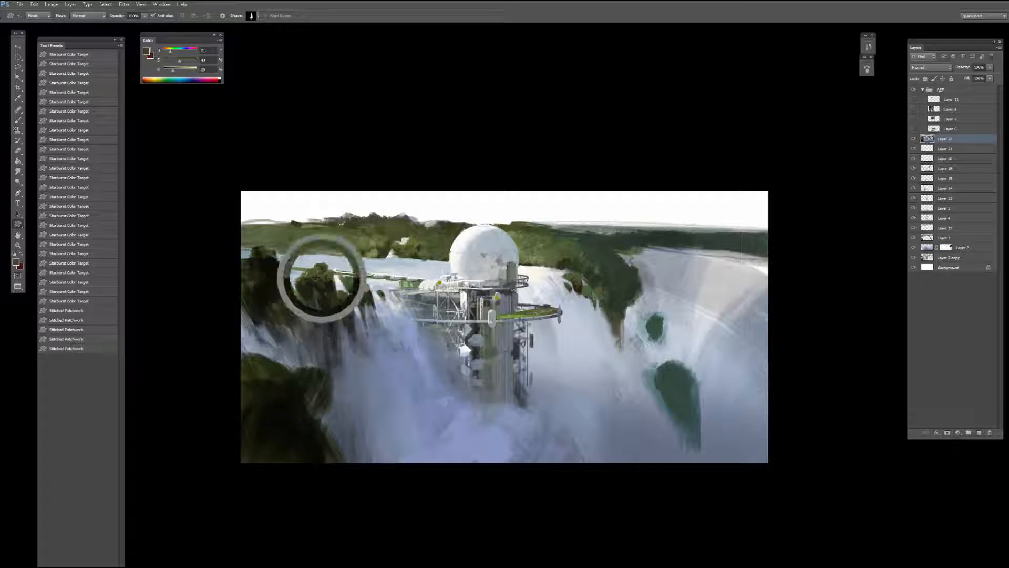
{"action": "left_click_drag", "start_coordinate": [327, 269], "coordinate": [357, 327]}
{"action": "key", "text": "ctrl+z"}
{"action": "left_click", "coordinate": [342, 293], "text": "alt"}
{"action": "left_click_drag", "start_coordinate": [327, 269], "coordinate": [367, 321]}
{"action": "key", "text": "ctrl+z"}
{"action": "left_click", "coordinate": [603, 275], "text": "alt"}
{"action": "left_click_drag", "start_coordinate": [621, 249], "coordinate": [647, 299]}
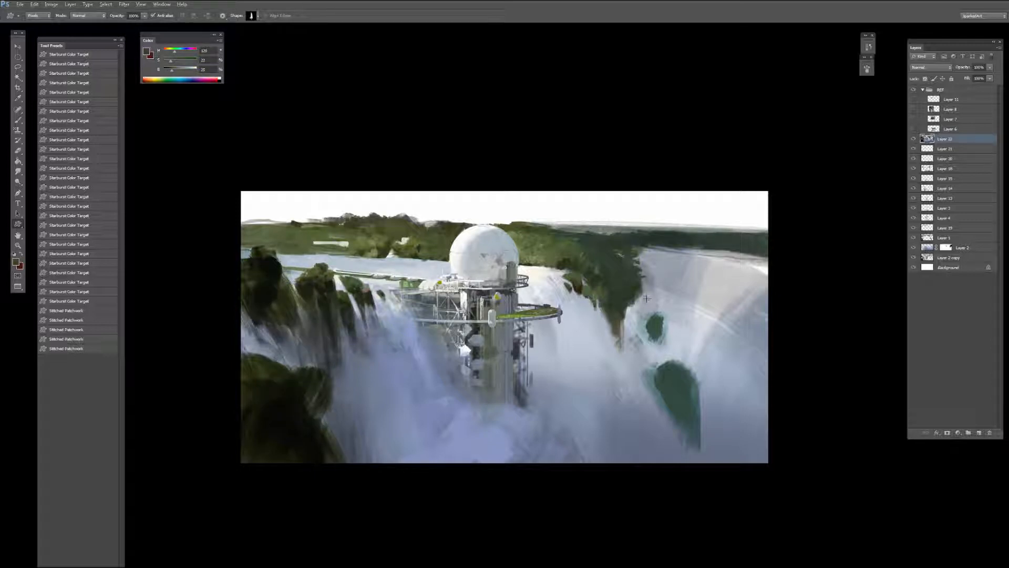
{"action": "key", "text": "ctrl+z"}
Step: Trim the teal fringe beside the lower green island with brush strokes in a blue-grey sampled from the mist
{"action": "key", "text": "b"}
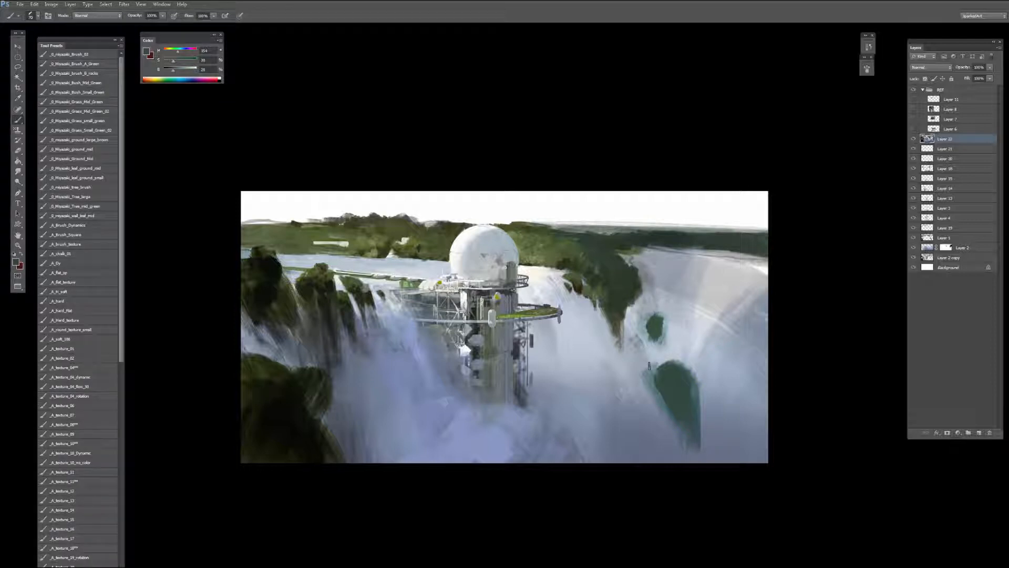
{"action": "left_click", "coordinate": [645, 368], "text": "alt"}
{"action": "left_click", "coordinate": [645, 398], "text": "alt"}
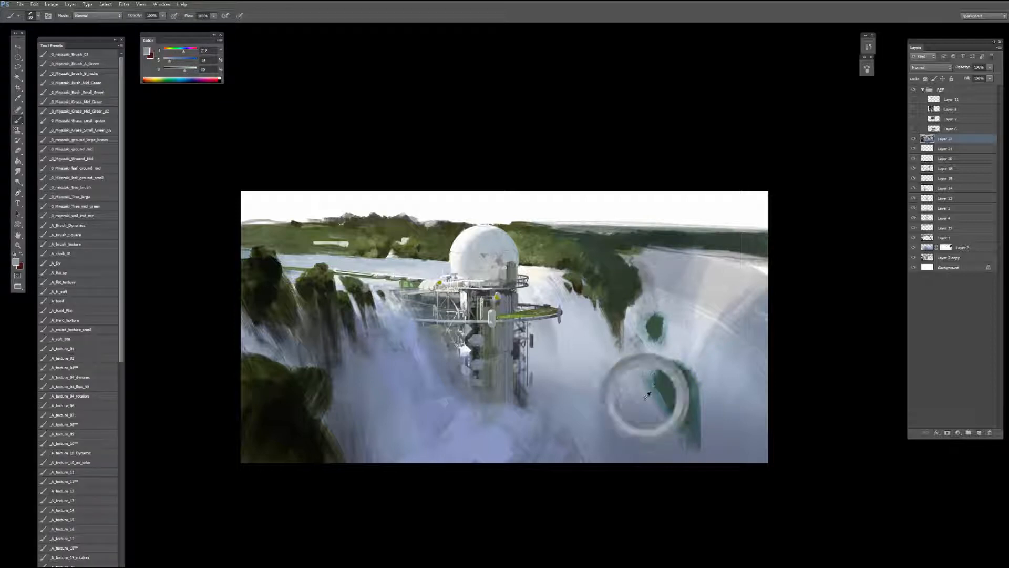
{"action": "mouse_move", "coordinate": [649, 372]}
{"action": "left_mouse_down"}
{"action": "mouse_move", "coordinate": [663, 418]}
{"action": "mouse_move", "coordinate": [658, 387]}
{"action": "left_mouse_up"}
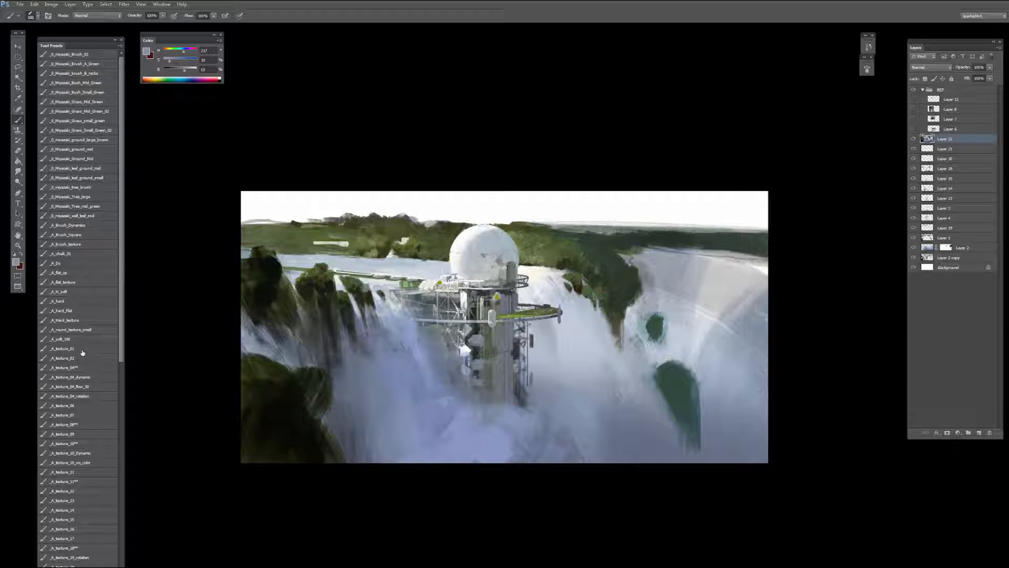
Step: Tone down the lower green island's teal tint with a soft brush in Color mode, using a sampled colour
{"action": "left_click", "coordinate": [95, 338]}
{"action": "left_click", "coordinate": [676, 430], "text": "alt"}
{"action": "left_click", "coordinate": [631, 294], "text": "alt"}
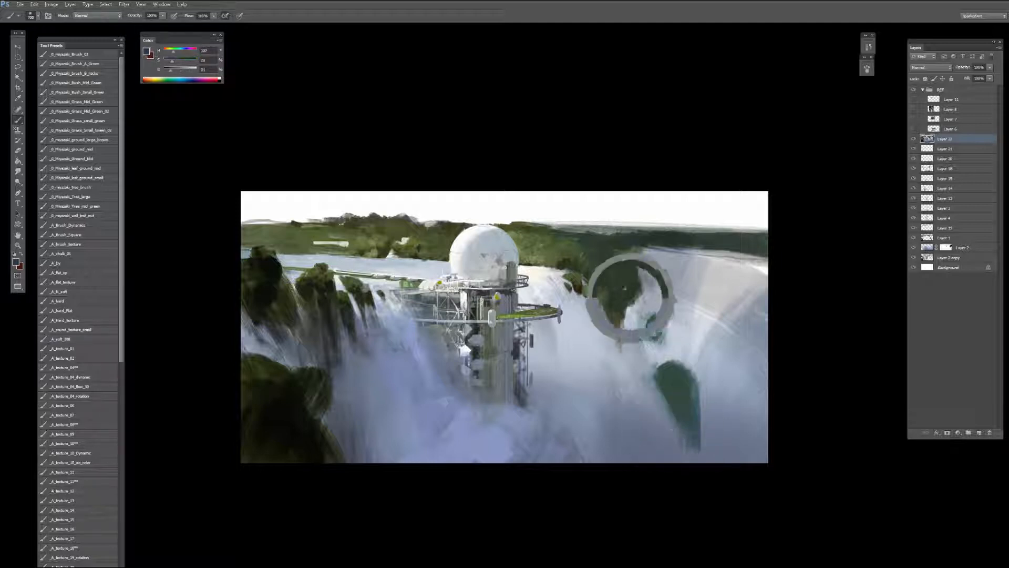
{"action": "left_click", "coordinate": [293, 289], "text": "alt"}
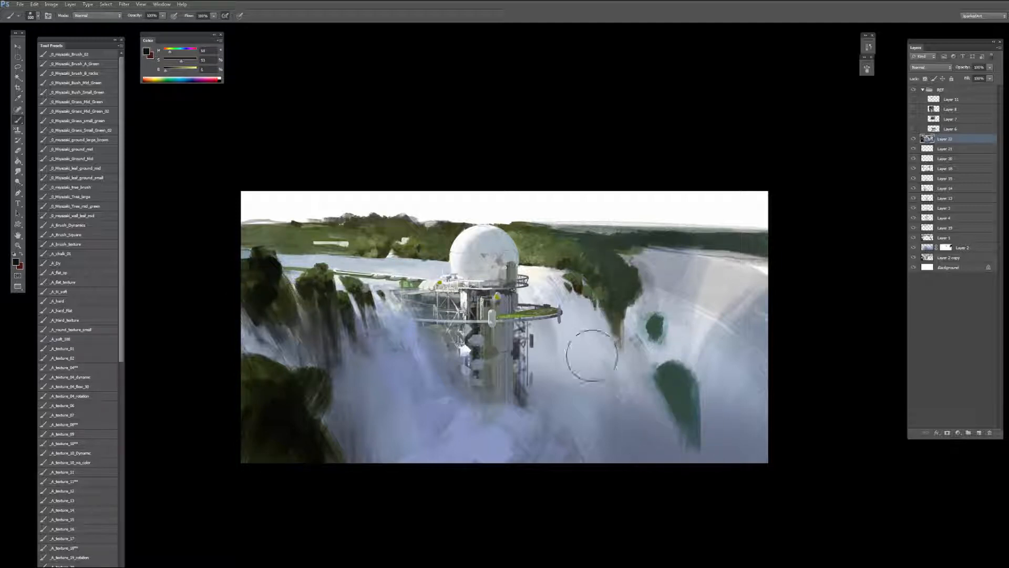
{"action": "left_click", "coordinate": [657, 339], "text": "alt"}
{"action": "right_click", "coordinate": [708, 376], "text": "shift"}
{"action": "left_click", "coordinate": [699, 341]}
{"action": "key", "text": "bracketleft"}
{"action": "key", "text": "bracketleft"}
{"action": "key", "text": "bracketleft"}
{"action": "key", "text": "bracketleft"}
{"action": "key", "text": "bracketleft"}
{"action": "mouse_move", "coordinate": [663, 375]}
{"action": "left_mouse_down"}
{"action": "mouse_move", "coordinate": [678, 398]}
{"action": "mouse_move", "coordinate": [670, 413]}
{"action": "mouse_move", "coordinate": [662, 373]}
{"action": "left_mouse_up"}
Step: Mute the teal tint of the small upper island with sampled colours, still painting in Color mode
{"action": "left_click", "coordinate": [716, 393], "text": "alt"}
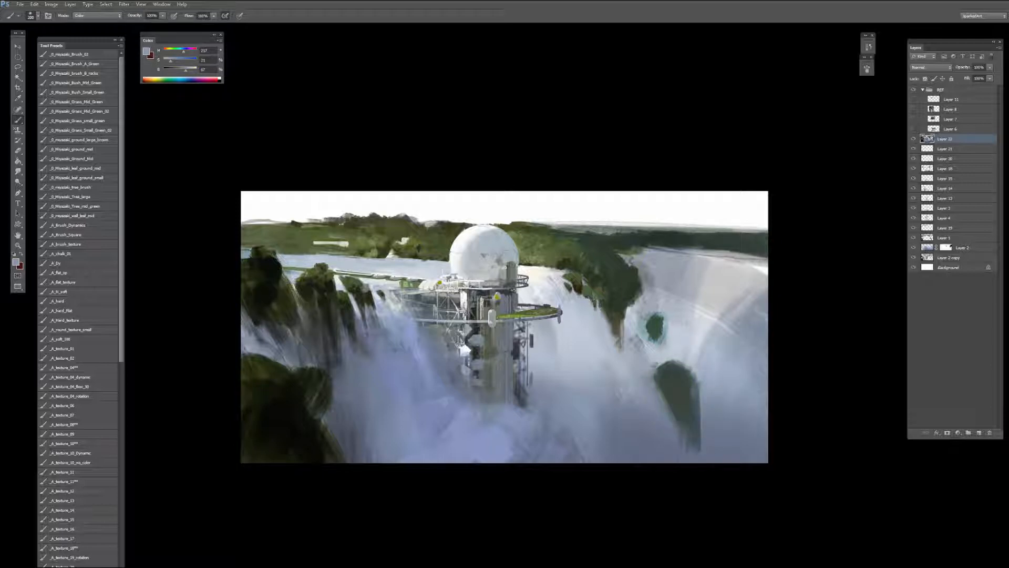
{"action": "key", "text": "bracketright"}
{"action": "left_click", "coordinate": [679, 372], "text": "alt"}
{"action": "key", "text": "bracketleft"}
{"action": "key", "text": "bracketleft"}
{"action": "left_click", "coordinate": [665, 316], "text": "alt"}
Step: Darken the foliage edge around the reddish spot beside the tower with sampled greens and a small A_texture_08 brush
{"action": "left_click", "coordinate": [74, 367]}
{"action": "left_click", "coordinate": [78, 424]}
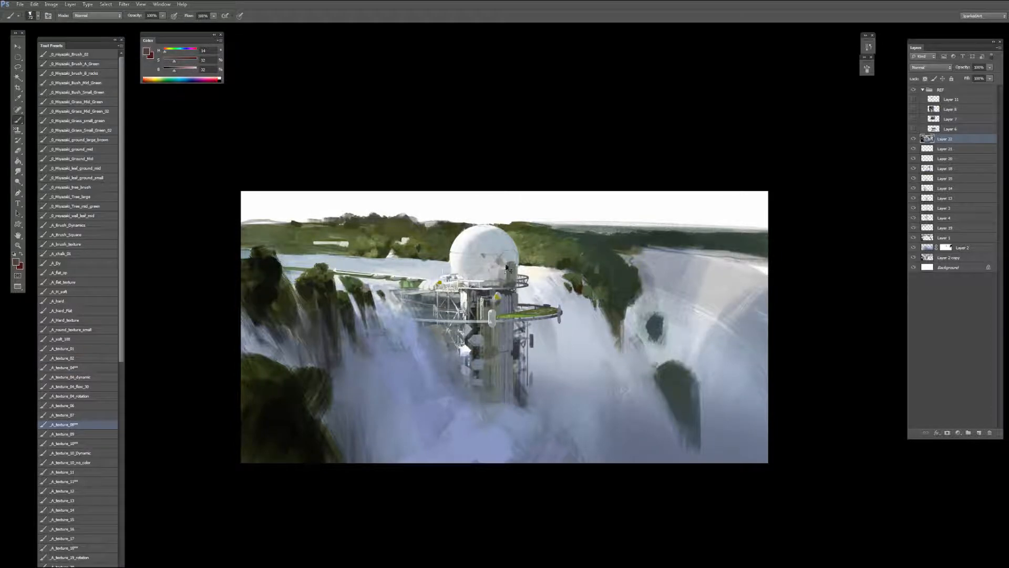
{"action": "scroll", "coordinate": [568, 326], "scroll_direction": "up", "scroll_amount": 2}
{"action": "left_click", "coordinate": [572, 225], "text": "alt"}
{"action": "key", "text": "bracketleft"}
{"action": "key", "text": "bracketleft"}
{"action": "key", "text": "bracketleft"}
{"action": "mouse_move", "coordinate": [561, 242]}
{"action": "left_mouse_down"}
{"action": "mouse_move", "coordinate": [550, 232]}
{"action": "mouse_move", "coordinate": [578, 245]}
{"action": "left_mouse_up"}
{"action": "left_click", "coordinate": [577, 240], "text": "alt"}
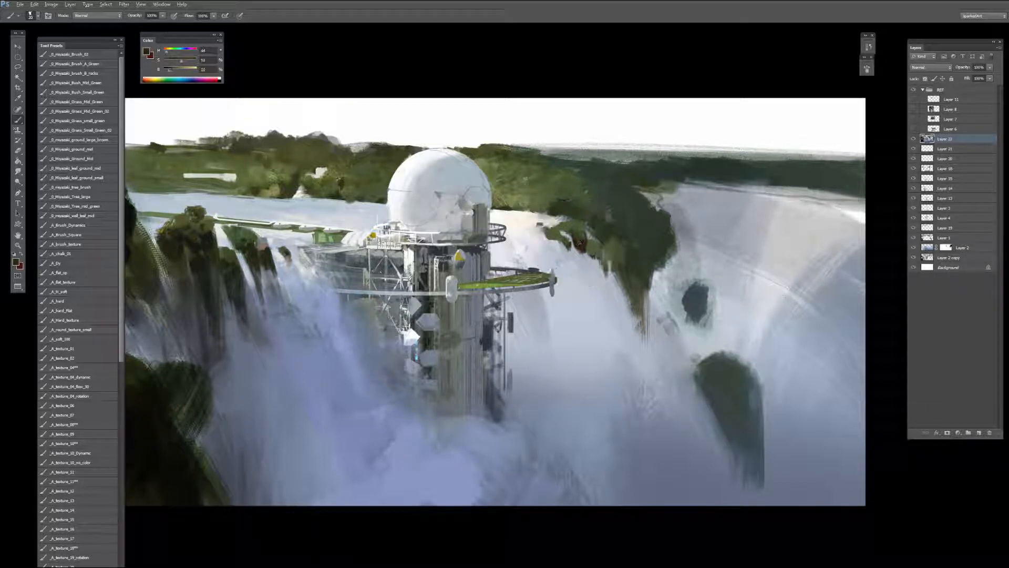
Step: Add finer sampled green touches to that foliage and rework the ragged lower edge of the cliff above the falls
{"action": "key", "text": "bracketleft"}
{"action": "key", "text": "bracketleft"}
{"action": "key", "text": "bracketleft"}
{"action": "key", "text": "bracketleft"}
{"action": "left_click", "coordinate": [556, 232], "text": "alt"}
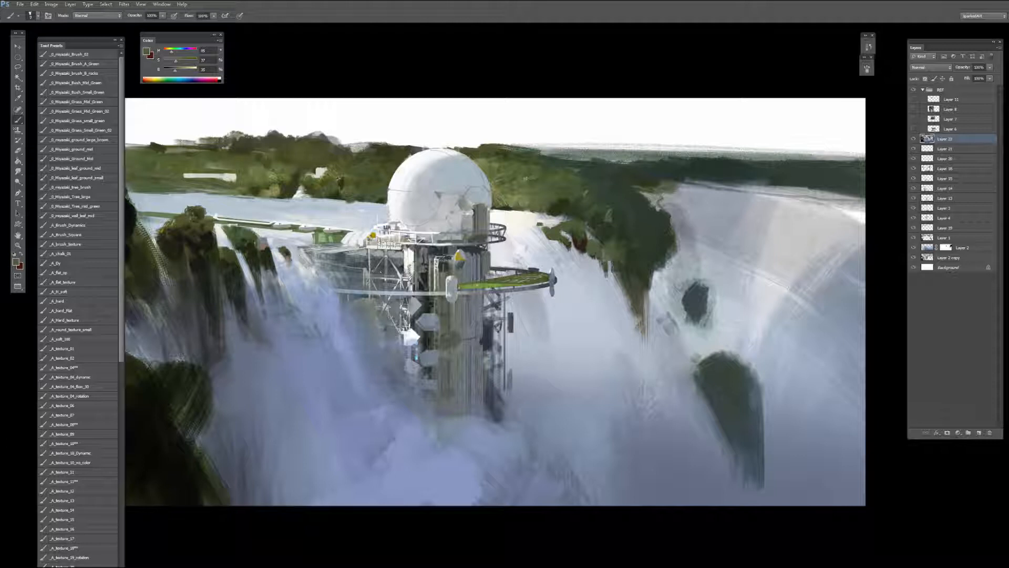
{"action": "left_click", "coordinate": [606, 265], "text": "alt"}
{"action": "left_click_drag", "start_coordinate": [610, 273], "coordinate": [625, 305]}
{"action": "left_click", "coordinate": [624, 310], "text": "alt"}
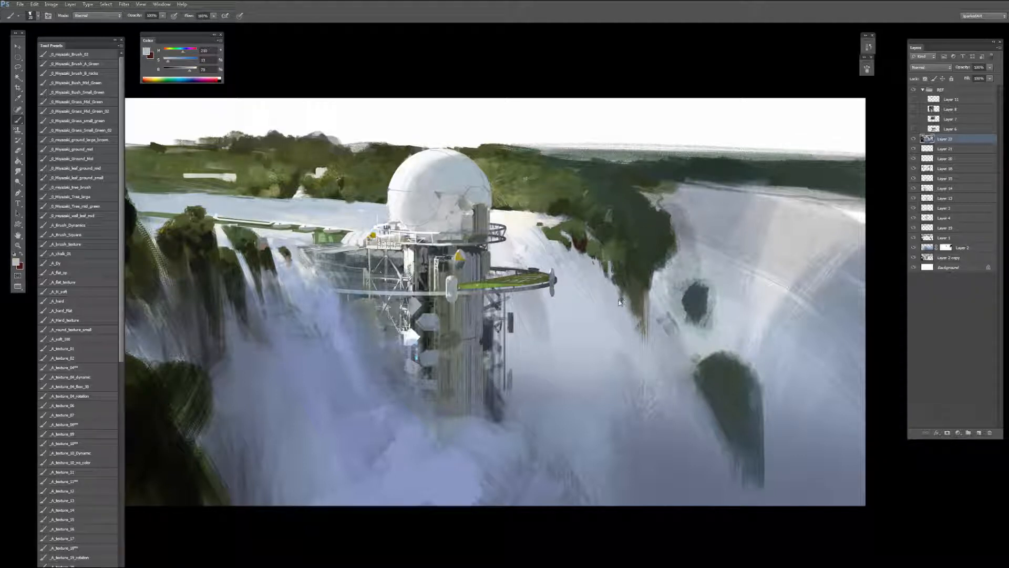
Step: Create a new layer and paint a sampled off-white streak down the waterfall just beyond the tower's round platform
{"action": "left_click", "coordinate": [529, 232], "text": "alt"}
{"action": "key", "text": "l"}
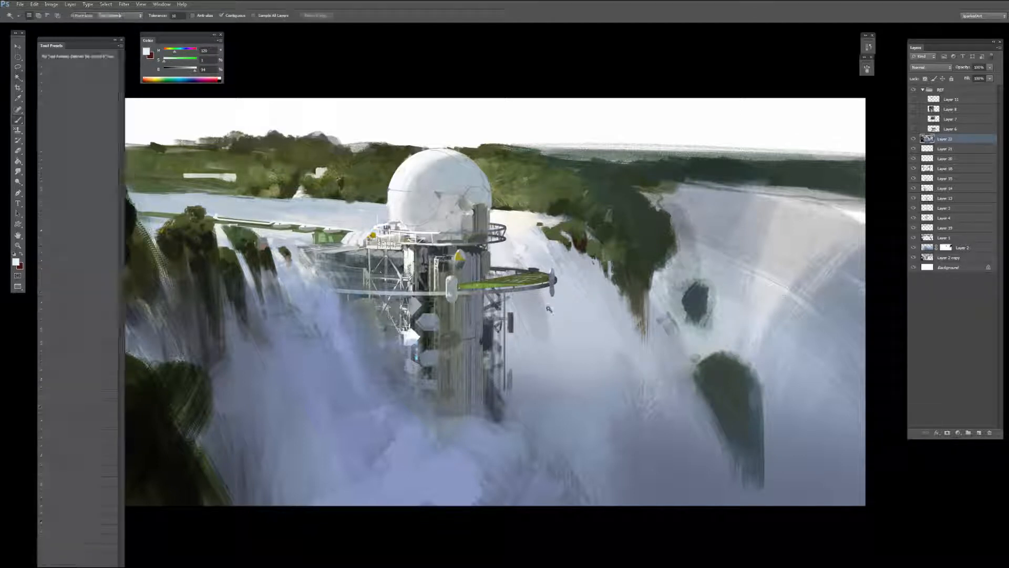
{"action": "left_click_drag", "start_coordinate": [540, 301], "coordinate": [551, 339]}
{"action": "key", "text": "b"}
{"action": "key", "text": "ctrl+shift+alt+n"}
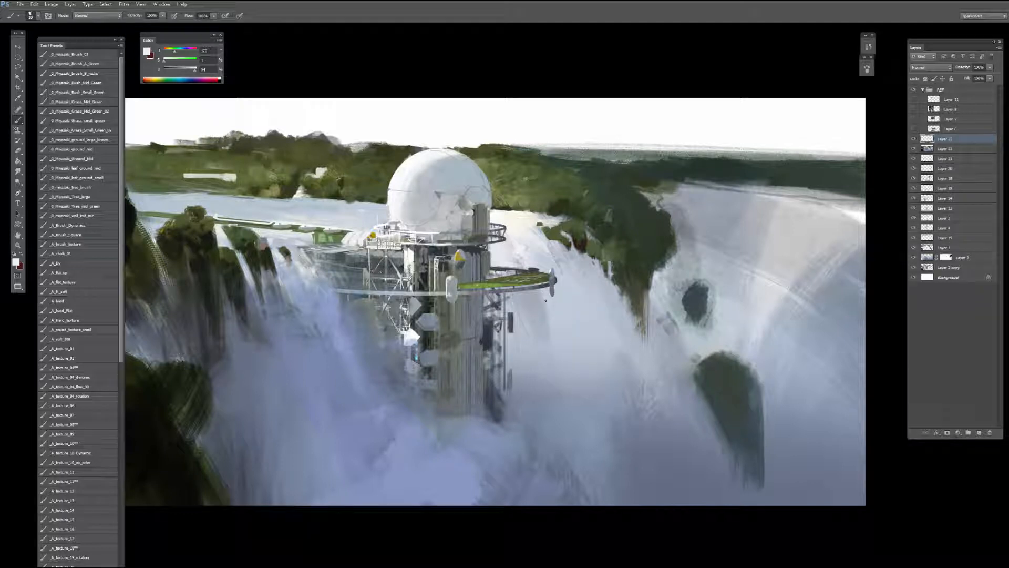
{"action": "key", "text": "slash"}
{"action": "left_click_drag", "start_coordinate": [544, 295], "coordinate": [563, 350]}
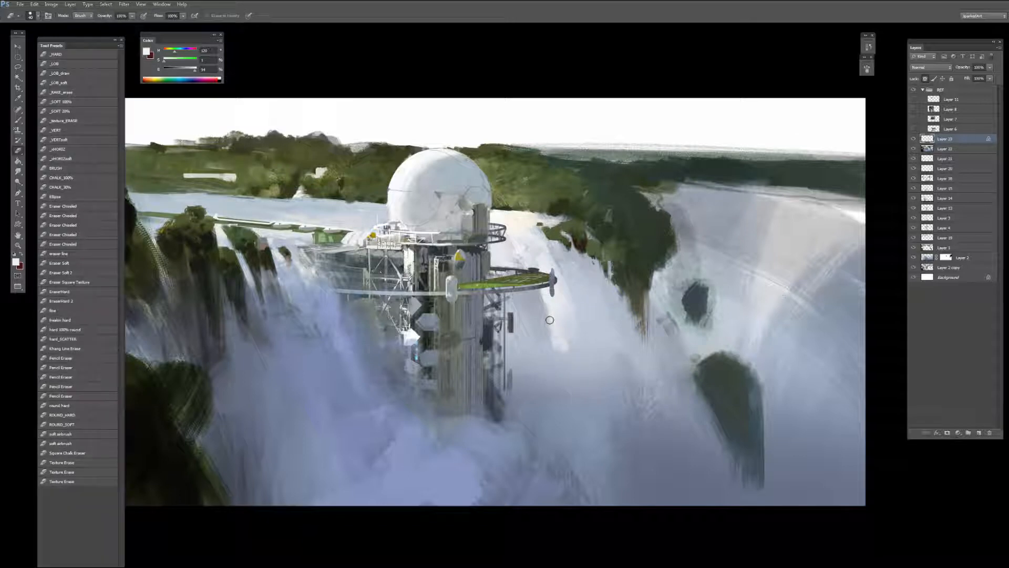
{"action": "key", "text": "slash"}
Step: Smudge the white streak down into the falling water with the smaller 2_S_7 smudge brush
{"action": "key", "text": "r"}
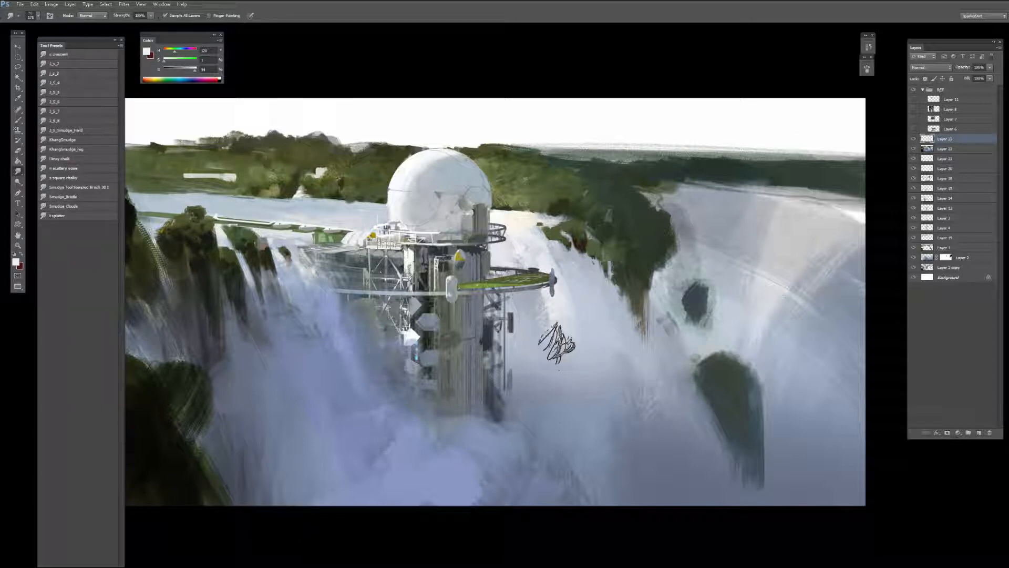
{"action": "left_click", "coordinate": [79, 112]}
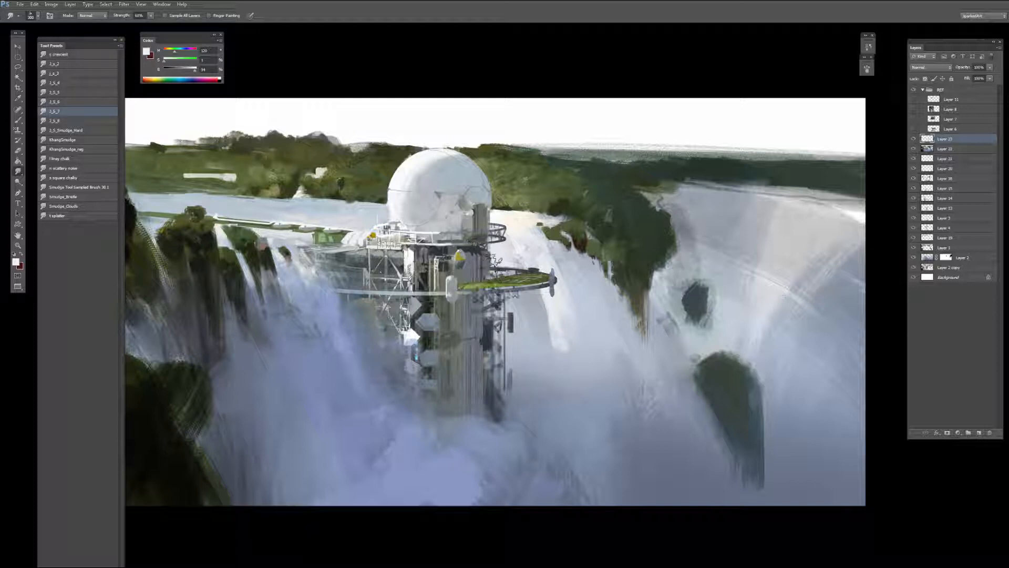
{"action": "key", "text": "bracketleft"}
{"action": "key", "text": "bracketleft"}
{"action": "key", "text": "bracketleft"}
{"action": "key", "text": "bracketleft"}
{"action": "key", "text": "bracketleft"}
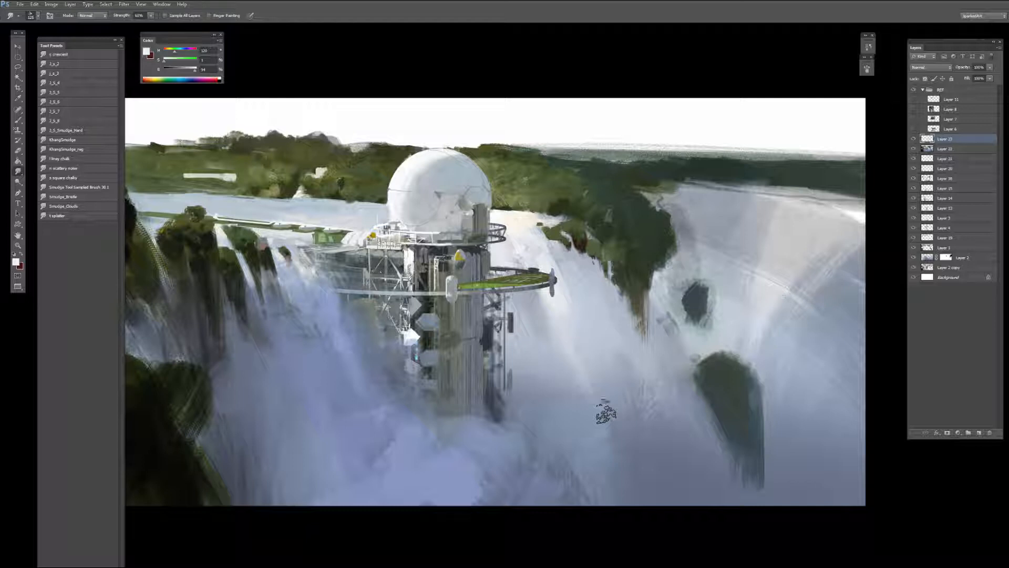
Step: Paint pale cream strokes along the small falls between the dark cliffs with a larger brush, undoing the last stroke
{"action": "key", "text": "b"}
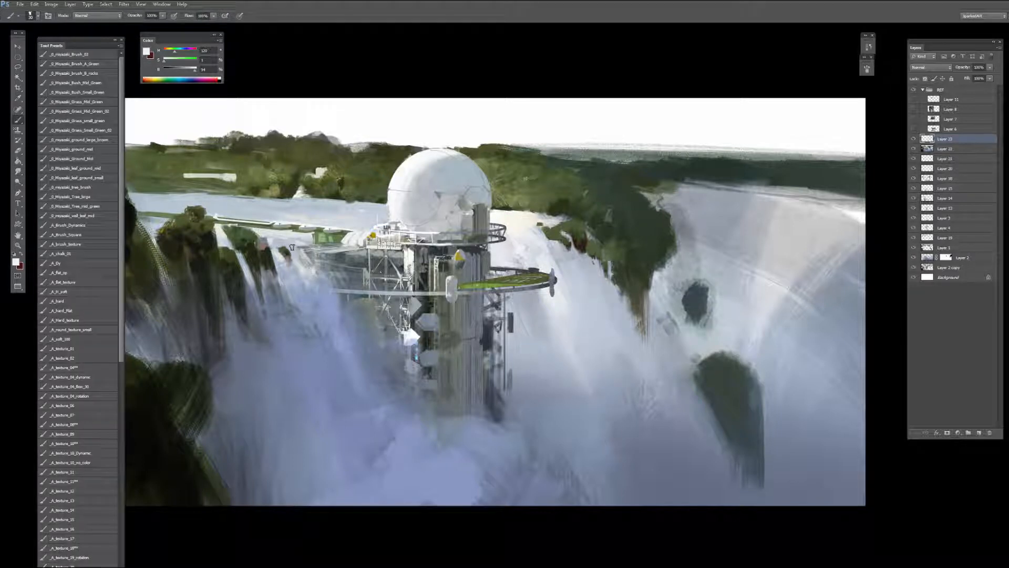
{"action": "left_click", "coordinate": [514, 218], "text": "alt"}
{"action": "left_click", "coordinate": [276, 258], "text": "alt"}
{"action": "key", "text": "bracketright"}
{"action": "key", "text": "bracketright"}
{"action": "key", "text": "bracketright"}
{"action": "key", "text": "bracketright"}
{"action": "key", "text": "bracketright"}
{"action": "key", "text": "bracketright"}
{"action": "left_click_drag", "start_coordinate": [289, 281], "coordinate": [284, 276]}
{"action": "left_click_drag", "start_coordinate": [267, 331], "coordinate": [253, 291]}
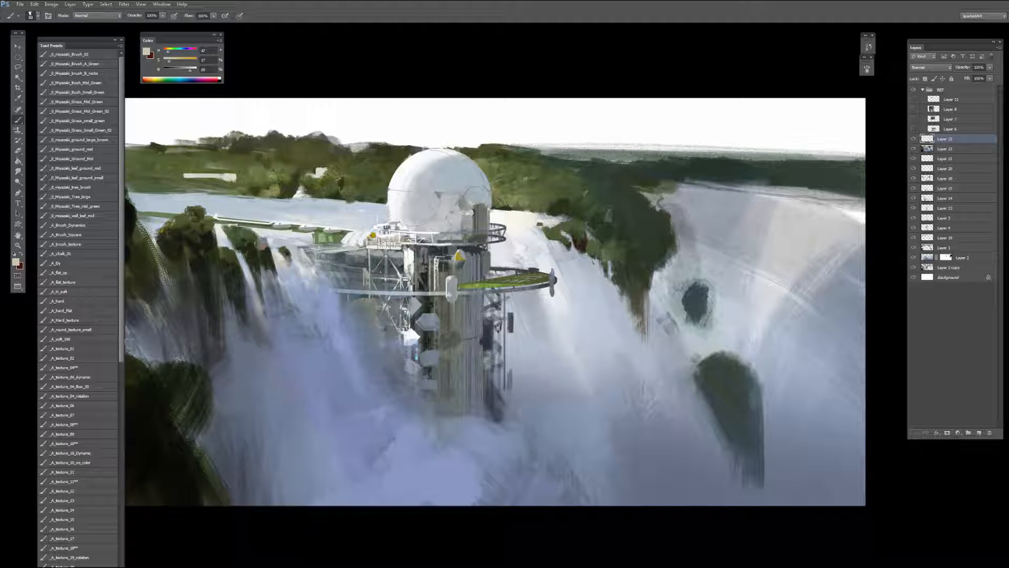
{"action": "key", "text": "ctrl+z"}
Step: Paint a warm tan streak down the falls between the dark cliffs with the A_texture_06 brush and a more saturated sampled colour
{"action": "left_click", "coordinate": [79, 406]}
{"action": "left_click", "coordinate": [247, 321], "text": "alt"}
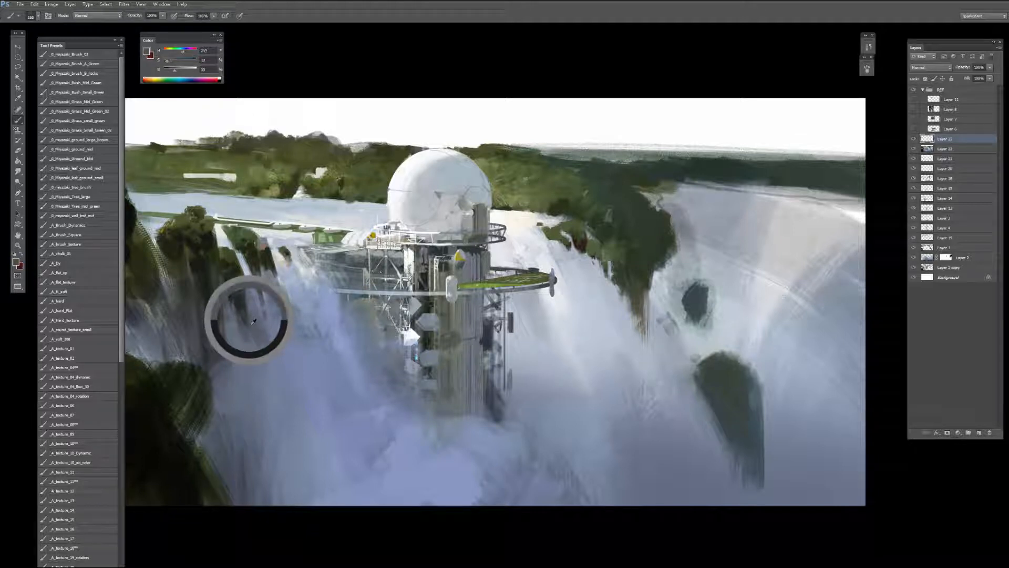
{"action": "left_click", "coordinate": [266, 243], "text": "alt"}
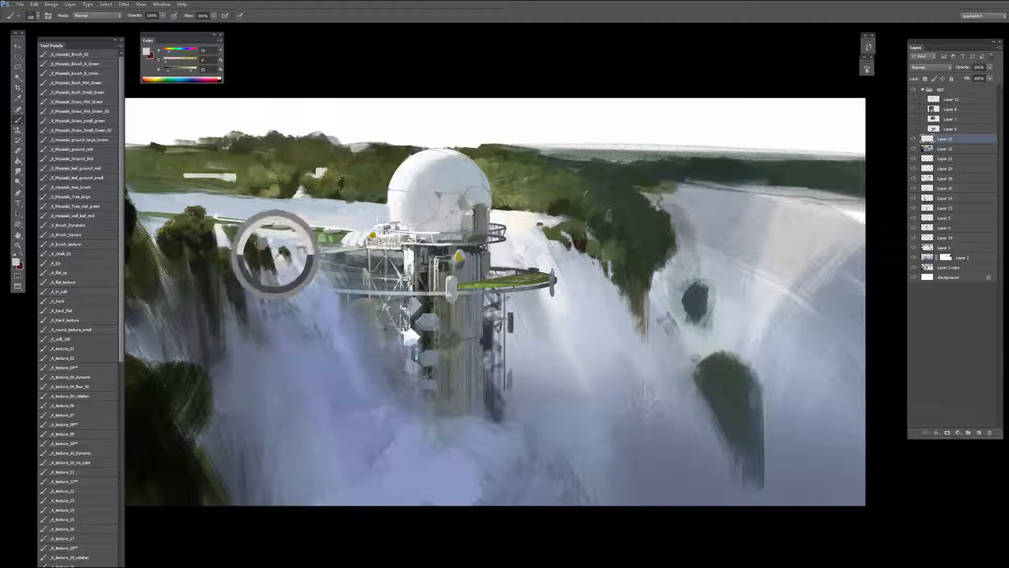
{"action": "left_click", "coordinate": [175, 60]}
{"action": "left_click_drag", "start_coordinate": [247, 315], "coordinate": [258, 333]}
{"action": "key", "text": "]"}
{"action": "key", "text": "ctrl+z"}
{"action": "mouse_move", "coordinate": [253, 277]}
{"action": "left_mouse_down"}
{"action": "mouse_move", "coordinate": [296, 401]}
{"action": "mouse_move", "coordinate": [264, 300]}
{"action": "mouse_move", "coordinate": [286, 362]}
{"action": "left_mouse_up"}
{"action": "key", "text": "["}
{"action": "key", "text": "["}
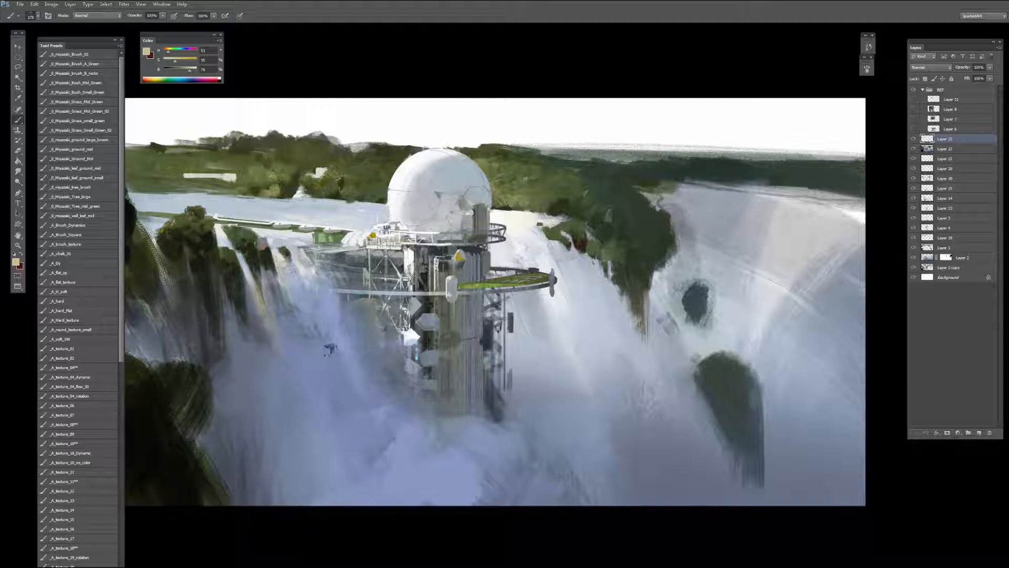
Step: Veil the lower green island with neutral grey mist using a large A_texture_01 brush
{"action": "key", "text": "ctrl+minus"}
{"action": "key", "text": "]"}
{"action": "key", "text": "]"}
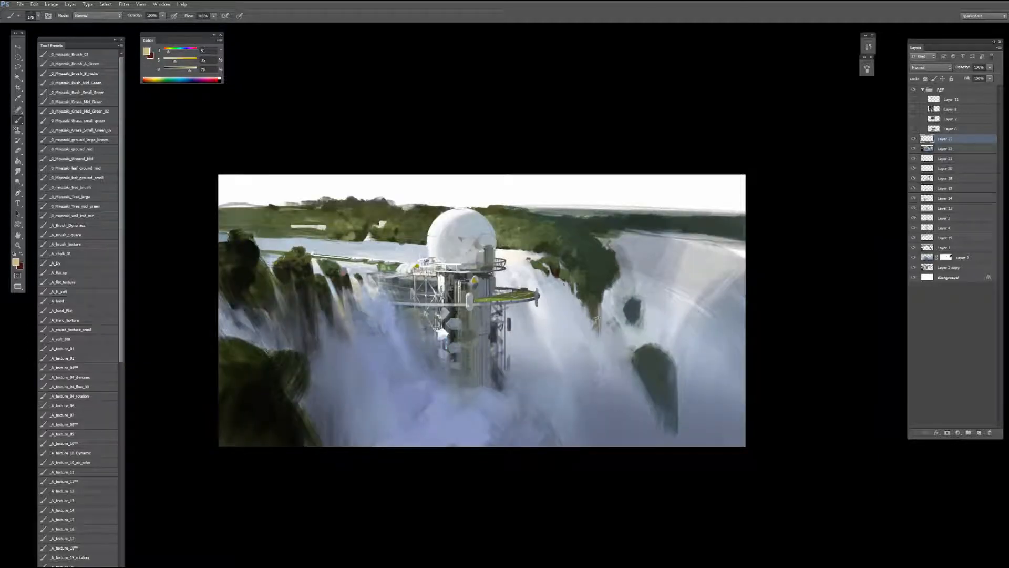
{"action": "key", "text": "]"}
{"action": "key", "text": "]"}
{"action": "key", "text": "]"}
{"action": "key", "text": "]"}
{"action": "key", "text": "]"}
{"action": "key", "text": "]"}
{"action": "left_click", "coordinate": [636, 331], "text": "alt"}
{"action": "left_click", "coordinate": [637, 329], "text": "alt"}
{"action": "left_click", "coordinate": [73, 348]}
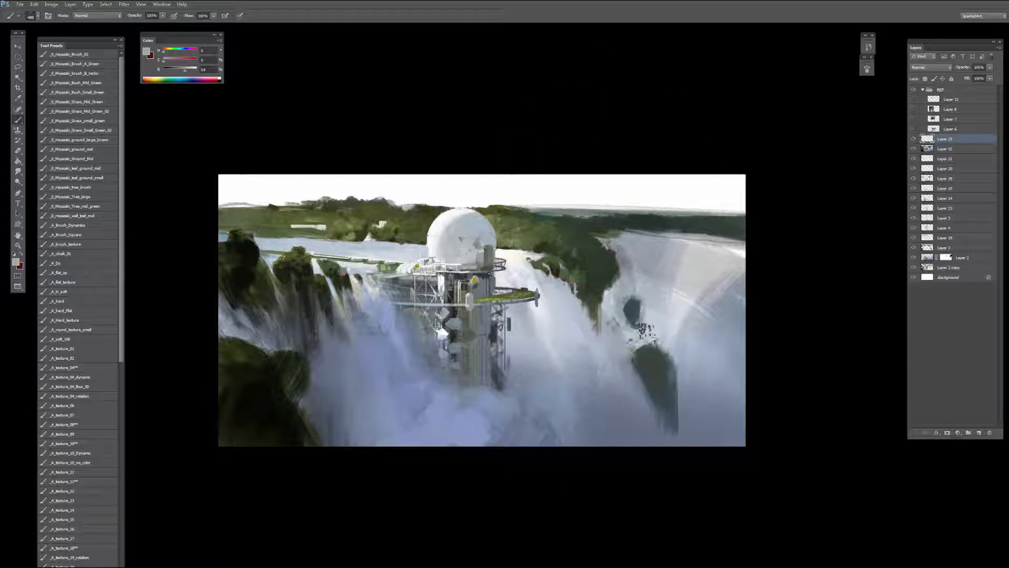
{"action": "key", "text": "]"}
{"action": "key", "text": "]"}
{"action": "key", "text": "]"}
{"action": "mouse_move", "coordinate": [639, 340]}
{"action": "left_mouse_down"}
{"action": "mouse_move", "coordinate": [626, 381]}
{"action": "mouse_move", "coordinate": [644, 367]}
{"action": "mouse_move", "coordinate": [657, 410]}
{"action": "mouse_move", "coordinate": [679, 417]}
{"action": "mouse_move", "coordinate": [704, 378]}
{"action": "mouse_move", "coordinate": [715, 383]}
{"action": "mouse_move", "coordinate": [692, 334]}
{"action": "mouse_move", "coordinate": [683, 372]}
{"action": "left_mouse_up"}
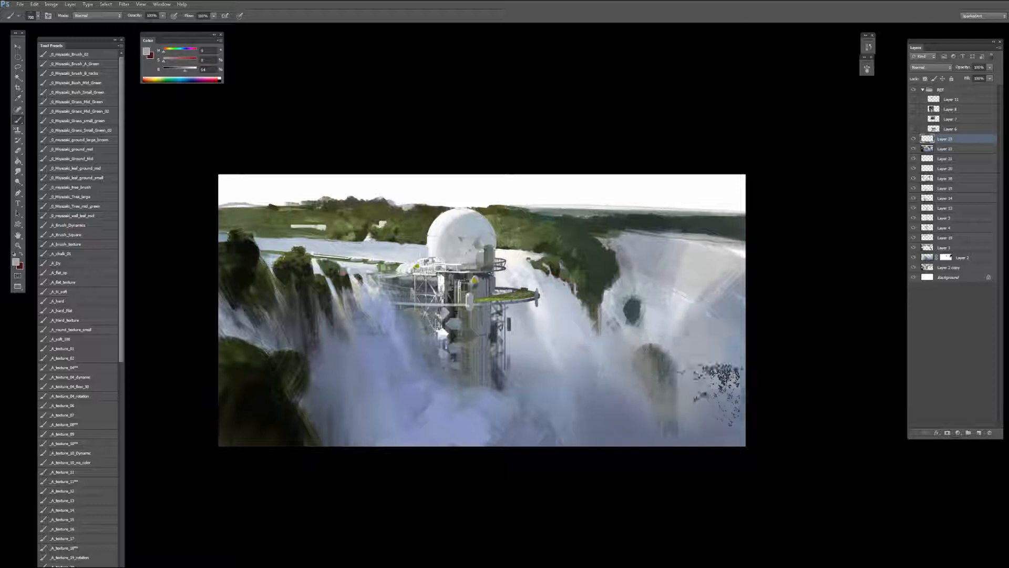
{"action": "key", "text": "["}
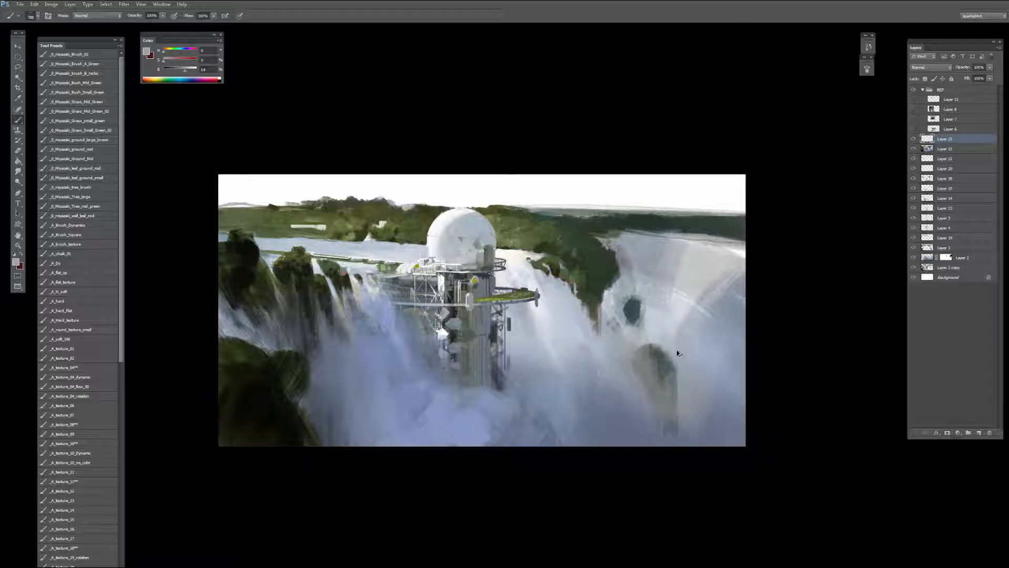
{"action": "key", "text": "["}
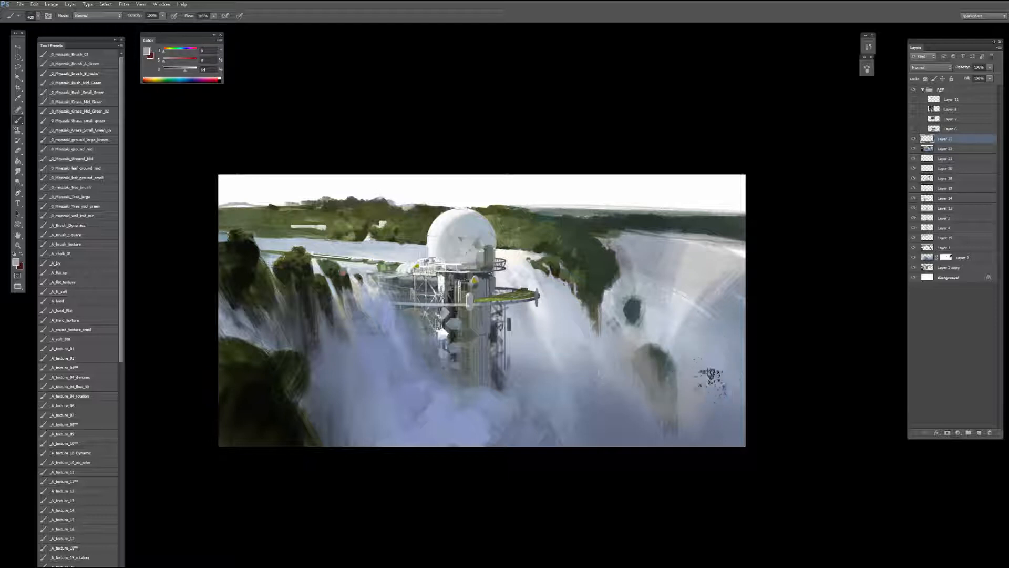
Step: Veil the lower part of the far falls with bluish-grey mist using sampled colours and a slightly smaller textured brush
{"action": "left_click", "coordinate": [664, 401], "text": "alt"}
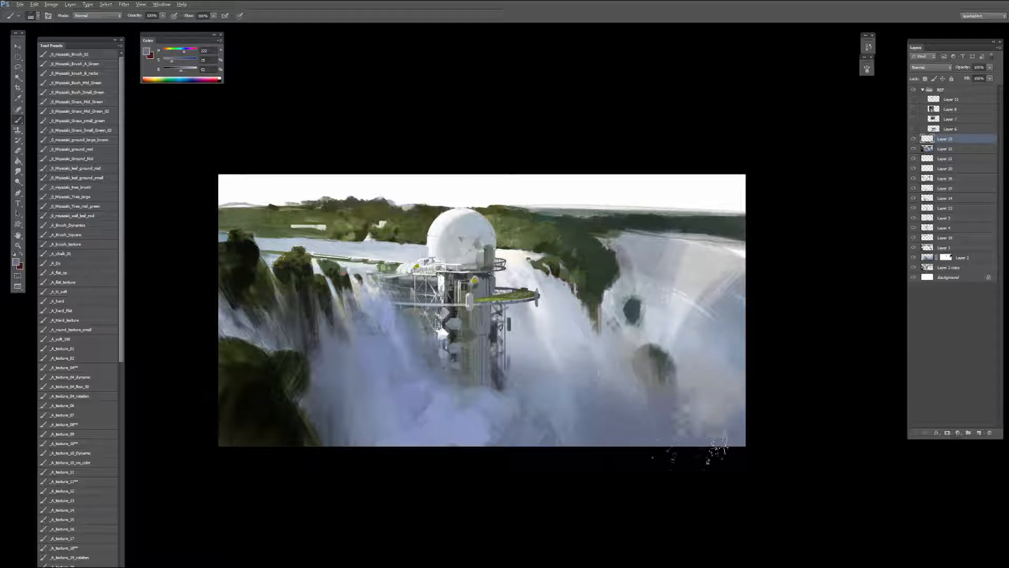
{"action": "left_click", "coordinate": [709, 408], "text": "alt"}
{"action": "key", "text": "["}
{"action": "key", "text": "["}
{"action": "left_click", "coordinate": [714, 303], "text": "alt"}
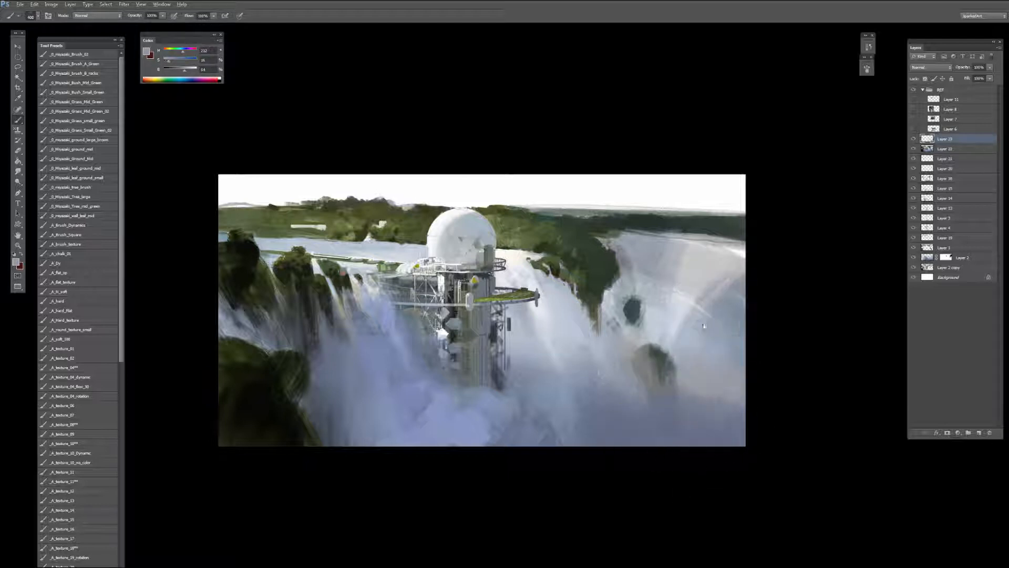
Step: Soften the pale arc in the far falls with light strokes of sampled white and blue-grey
{"action": "left_click_drag", "start_coordinate": [733, 310], "coordinate": [723, 277]}
{"action": "left_click", "coordinate": [700, 276], "text": "alt"}
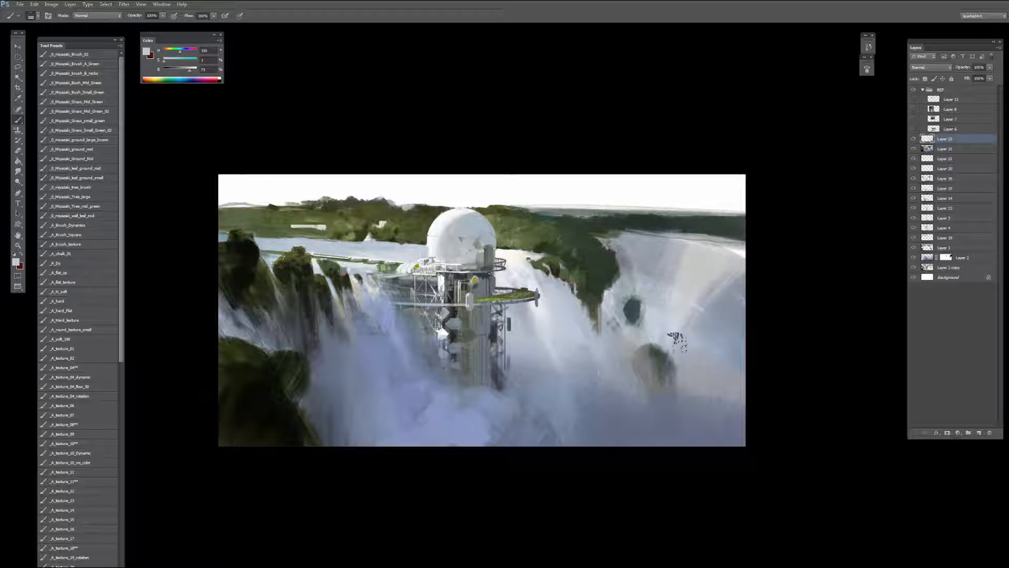
{"action": "left_click", "coordinate": [648, 268], "text": "alt"}
{"action": "key", "text": "["}
{"action": "left_click", "coordinate": [639, 257], "text": "alt"}
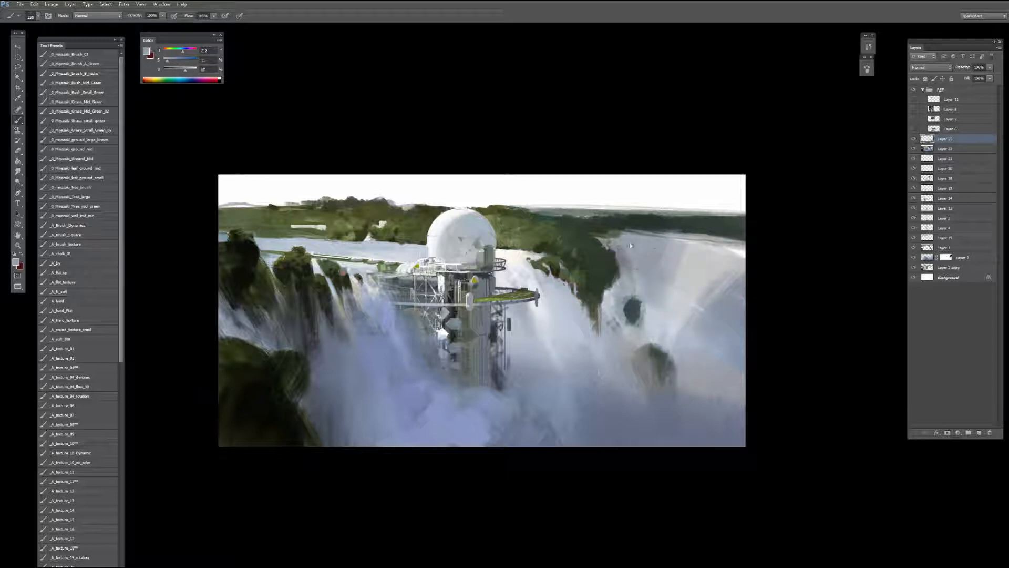
Step: Paint a thin dark green line along the lip of the far falls with a much smaller brush
{"action": "left_click", "coordinate": [620, 224], "text": "alt"}
{"action": "key", "text": "["}
{"action": "key", "text": "["}
{"action": "key", "text": "["}
{"action": "left_click_drag", "start_coordinate": [643, 232], "coordinate": [709, 237]}
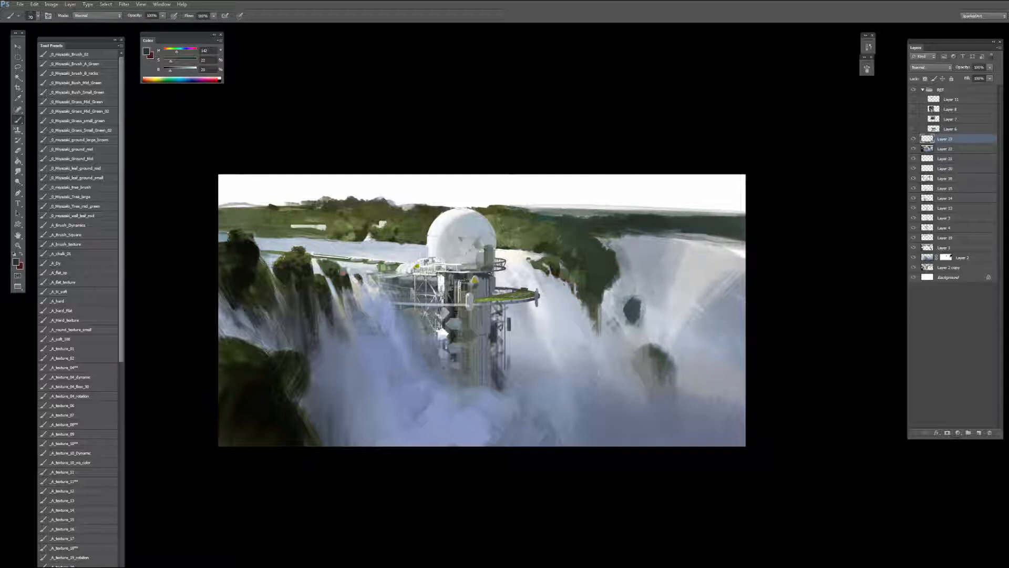
Step: Rework the distant forest band beyond the far falls with muted blue-green strokes, undoing one stroke and darkening the colour
{"action": "left_click", "coordinate": [620, 218], "text": "alt"}
{"action": "left_click_drag", "start_coordinate": [586, 213], "coordinate": [543, 214]}
{"action": "left_click_drag", "start_coordinate": [171, 71], "coordinate": [176, 61]}
{"action": "left_click", "coordinate": [174, 70]}
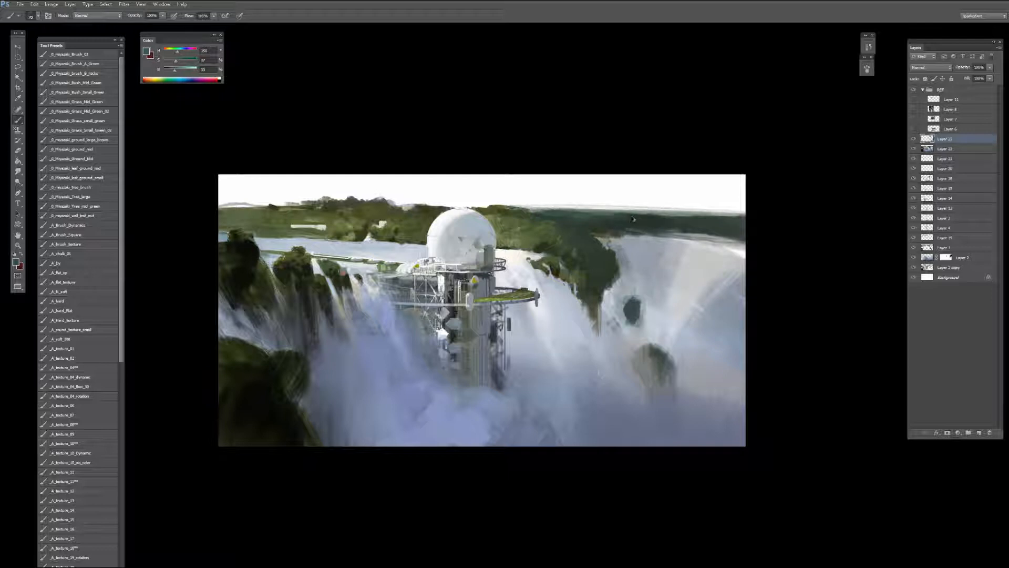
{"action": "key", "text": "ctrl+z"}
{"action": "left_click_drag", "start_coordinate": [634, 218], "coordinate": [673, 228]}
{"action": "left_click", "coordinate": [169, 70]}
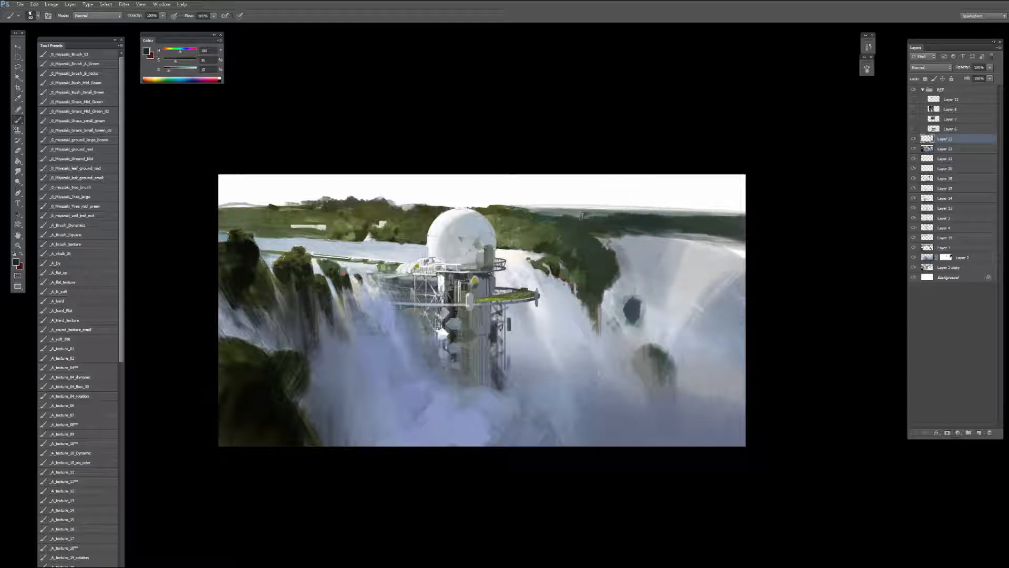
Step: Repaint the distant forest's upper edge with bluish-green strokes and sample white from the sky to clean the horizon
{"action": "left_click", "coordinate": [590, 214], "text": "alt"}
{"action": "left_click", "coordinate": [604, 226], "text": "alt"}
{"action": "mouse_move", "coordinate": [596, 216]}
{"action": "left_mouse_down"}
{"action": "mouse_move", "coordinate": [606, 217]}
{"action": "mouse_move", "coordinate": [543, 215]}
{"action": "left_mouse_up"}
{"action": "left_click_drag", "start_coordinate": [172, 69], "coordinate": [174, 70]}
{"action": "left_click_drag", "start_coordinate": [546, 213], "coordinate": [592, 218]}
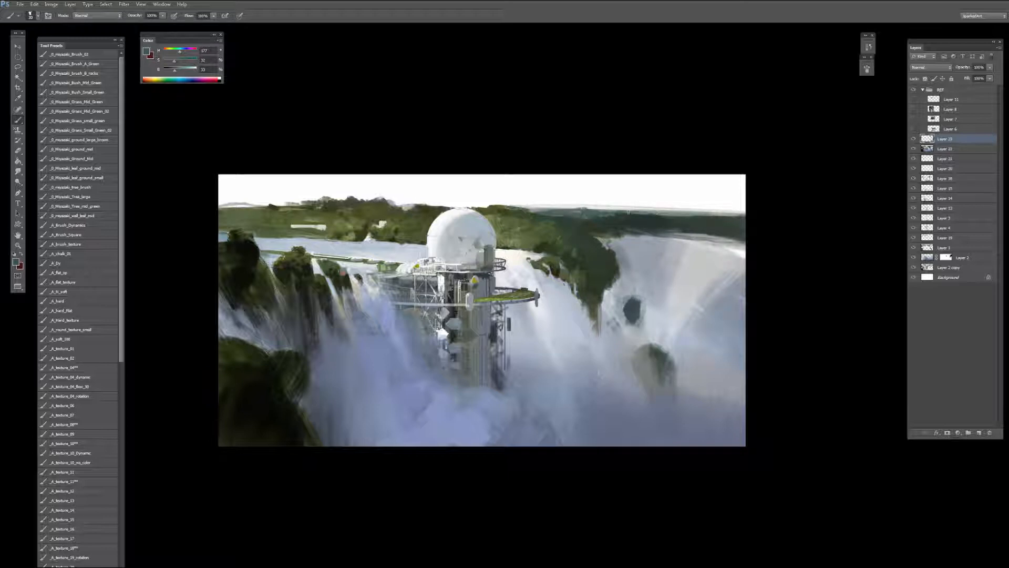
{"action": "left_click_drag", "start_coordinate": [560, 209], "coordinate": [694, 210]}
{"action": "left_click", "coordinate": [613, 203], "text": "alt"}
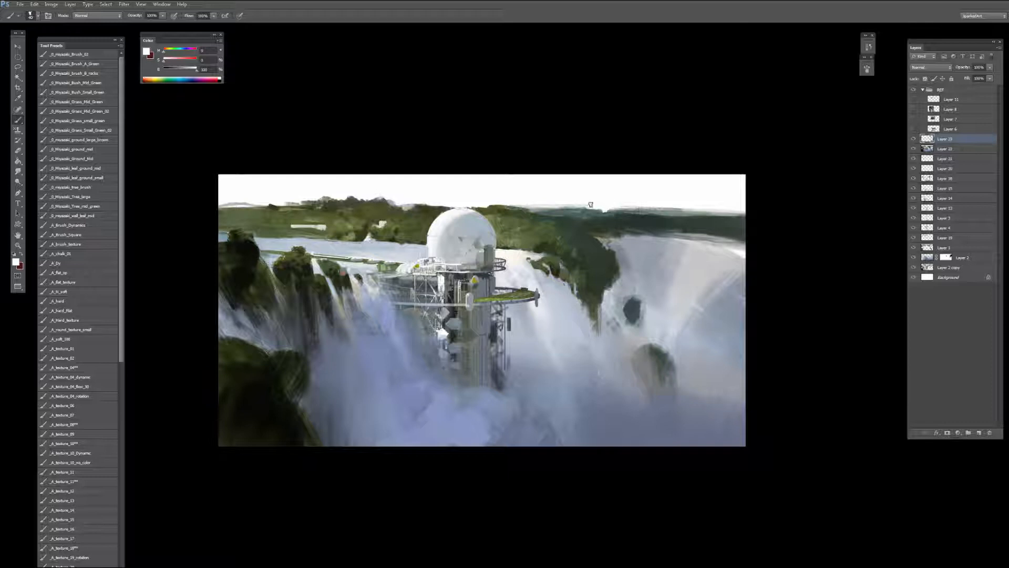
Step: Dab sampled dark green foliage onto the tip of the cliff beside the small misty island
{"action": "left_click", "coordinate": [604, 280], "text": "alt"}
{"action": "left_click", "coordinate": [599, 306], "text": "alt"}
{"action": "left_click", "coordinate": [612, 300], "text": "alt"}
{"action": "left_click", "coordinate": [654, 347], "text": "alt"}
Step: Extend the dark green foliage over the near end of the far falls' lip with a larger brush
{"action": "left_click", "coordinate": [626, 222], "text": "alt"}
{"action": "mouse_move", "coordinate": [621, 237]}
{"action": "left_mouse_down"}
{"action": "mouse_move", "coordinate": [612, 242]}
{"action": "mouse_move", "coordinate": [644, 235]}
{"action": "left_mouse_up"}
{"action": "left_click", "coordinate": [607, 235], "text": "alt"}
{"action": "key", "text": "]"}
{"action": "left_click", "coordinate": [639, 233], "text": "alt"}
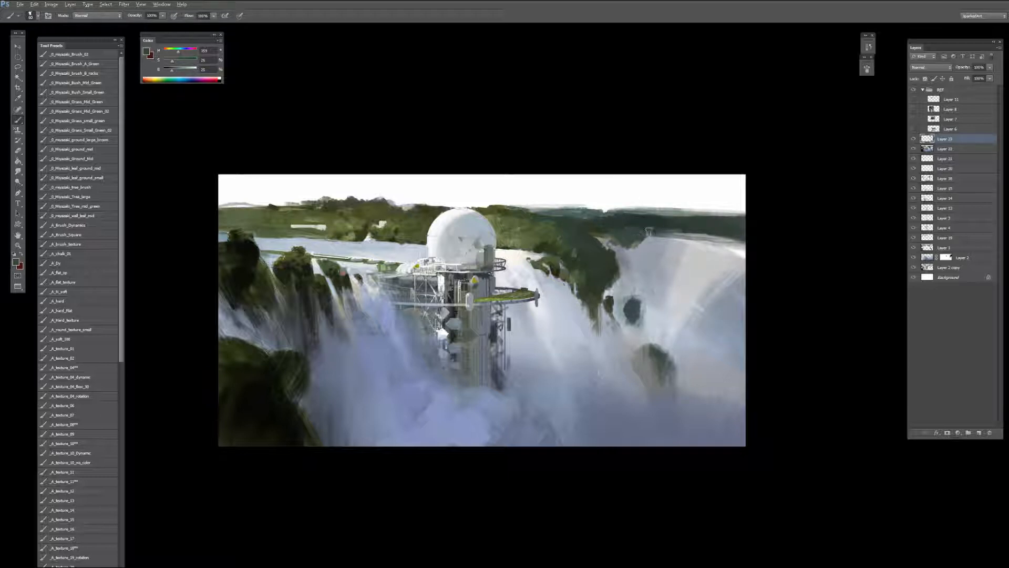
Step: Refine the boundary between the dark bank and the far falls with sampled dark greens and pale greys
{"action": "left_click", "coordinate": [709, 233], "text": "alt"}
{"action": "left_click", "coordinate": [692, 230], "text": "alt"}
{"action": "left_click", "coordinate": [718, 232], "text": "alt"}
{"action": "left_click", "coordinate": [686, 262], "text": "alt"}
{"action": "left_click", "coordinate": [694, 265], "text": "alt"}
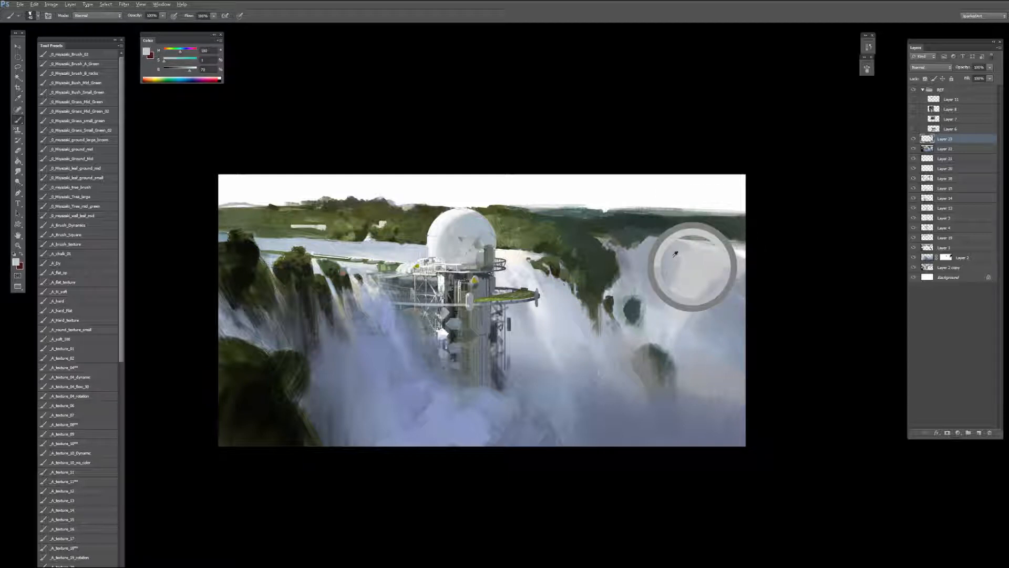
{"action": "left_click", "coordinate": [639, 231], "text": "alt"}
{"action": "left_click", "coordinate": [636, 237], "text": "alt"}
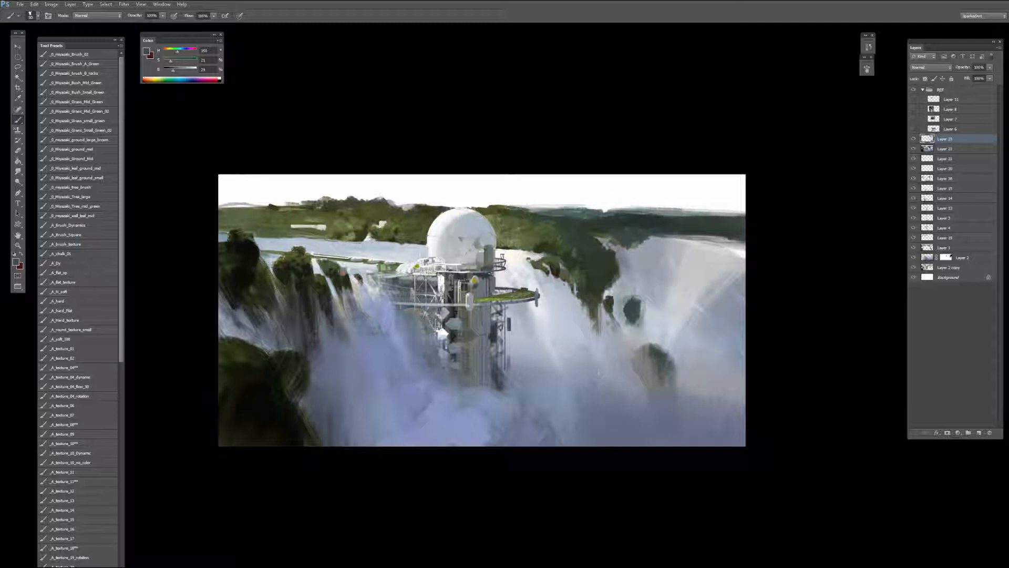
Step: Touch up the distant trees behind the river beside the dome with sampled olive greens
{"action": "left_click_drag", "start_coordinate": [450, 243], "coordinate": [497, 255]}
{"action": "left_click", "coordinate": [445, 247], "text": "alt"}
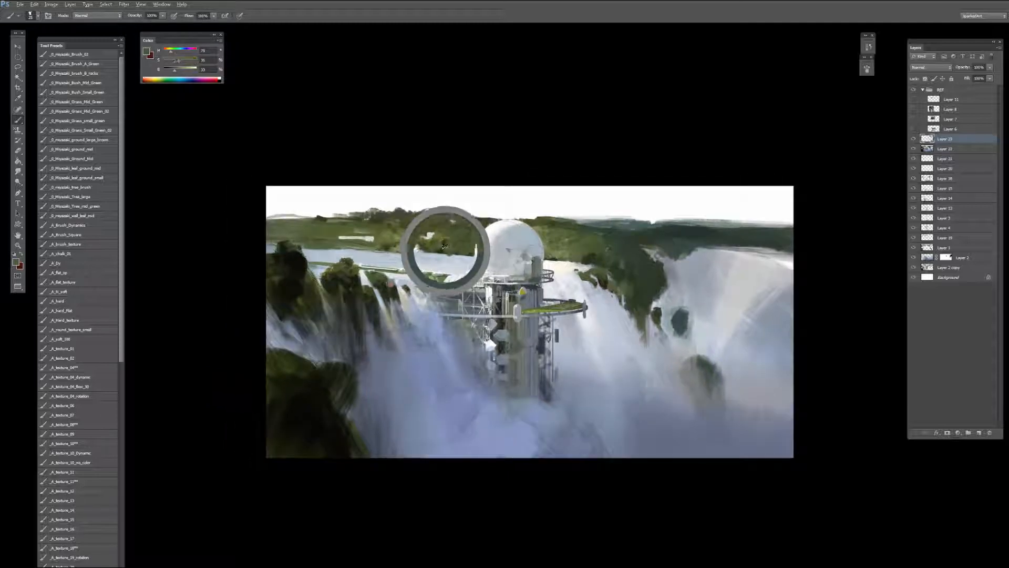
{"action": "left_click", "coordinate": [439, 245], "text": "alt"}
{"action": "left_click", "coordinate": [419, 236], "text": "alt"}
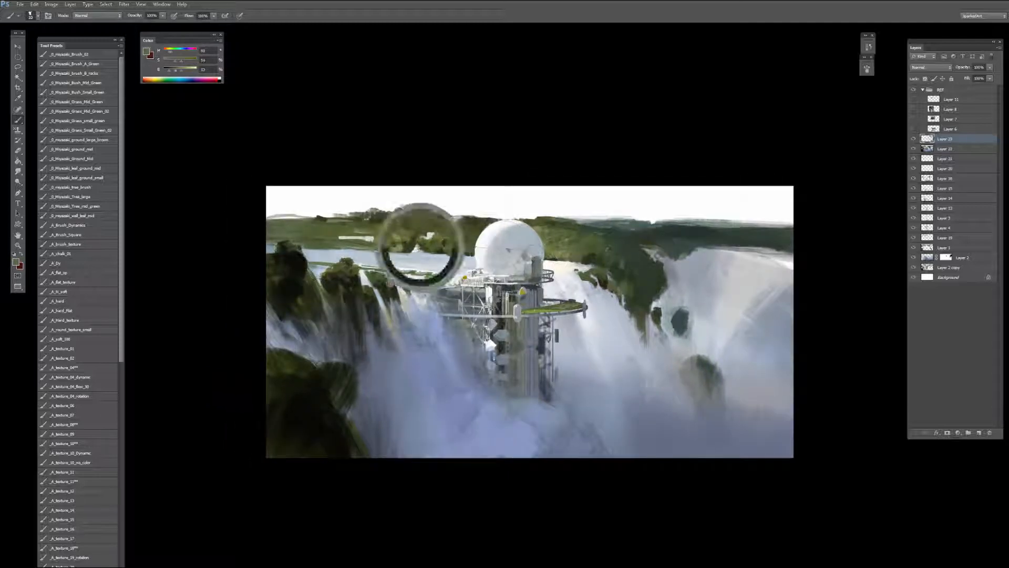
{"action": "left_click", "coordinate": [394, 246], "text": "alt"}
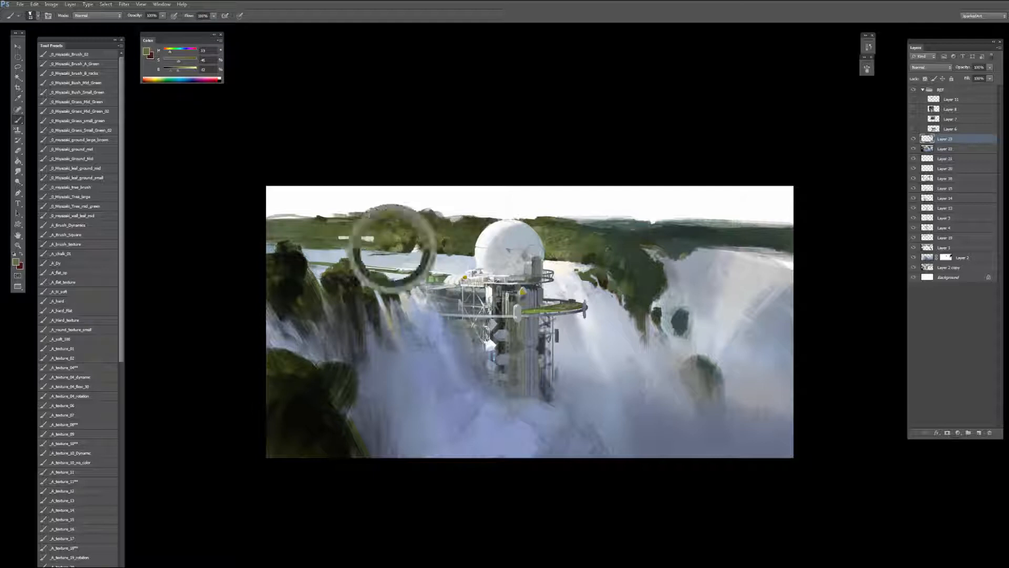
{"action": "left_click", "coordinate": [381, 248], "text": "alt"}
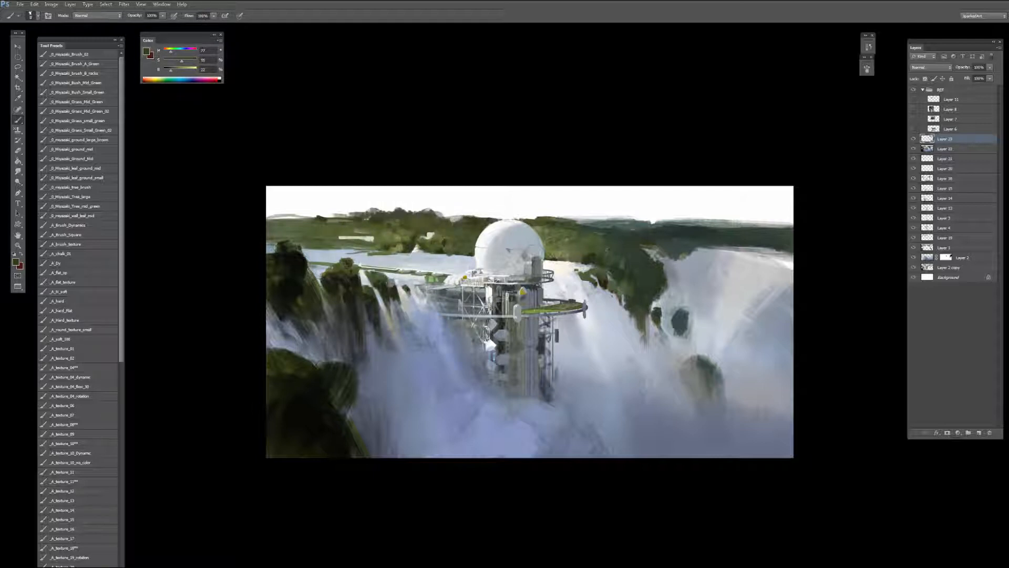
{"action": "left_click", "coordinate": [348, 246], "text": "alt"}
Step: Paint near-black foliage along the lower edge of the foreground cliff, reducing the brush size
{"action": "left_click", "coordinate": [342, 434], "text": "alt"}
{"action": "mouse_move", "coordinate": [358, 433]}
{"action": "left_mouse_down"}
{"action": "mouse_move", "coordinate": [376, 447]}
{"action": "mouse_move", "coordinate": [379, 430]}
{"action": "left_mouse_up"}
{"action": "key", "text": "bracketleft"}
{"action": "key", "text": "bracketleft"}
{"action": "key", "text": "bracketleft"}
{"action": "key", "text": "bracketleft"}
{"action": "key", "text": "bracketleft"}
{"action": "key", "text": "bracketleft"}
{"action": "key", "text": "bracketleft"}
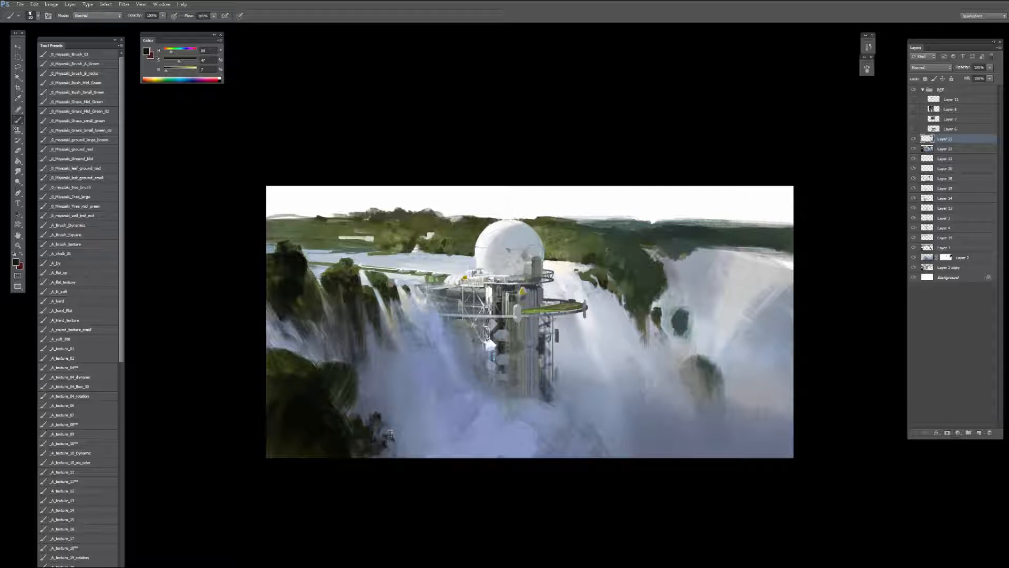
Step: Smudge the new dark foliage at the foot of the foreground cliff with a smaller smudge brush
{"action": "key", "text": "r"}
{"action": "key", "text": "bracketleft"}
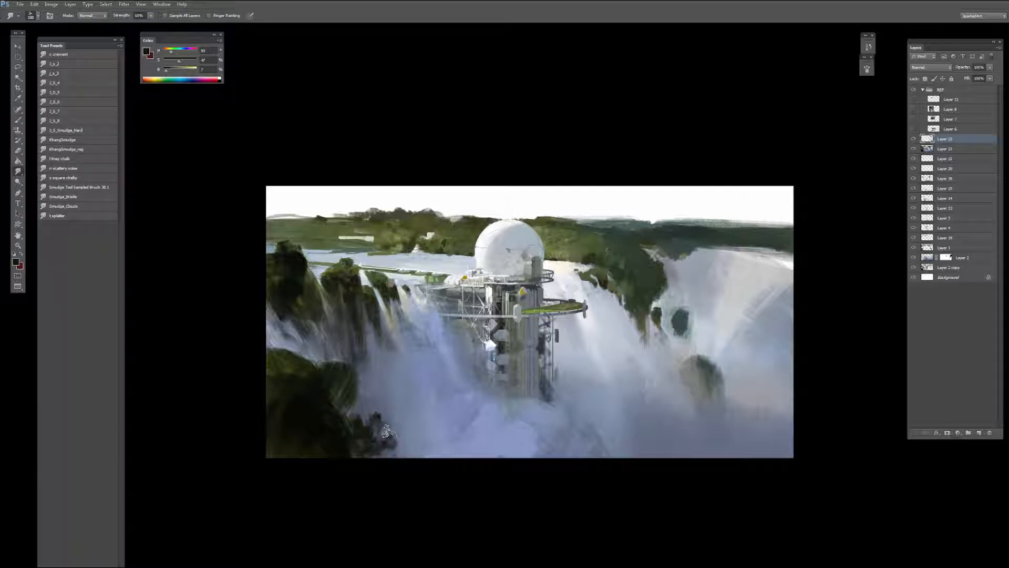
{"action": "key", "text": "b"}
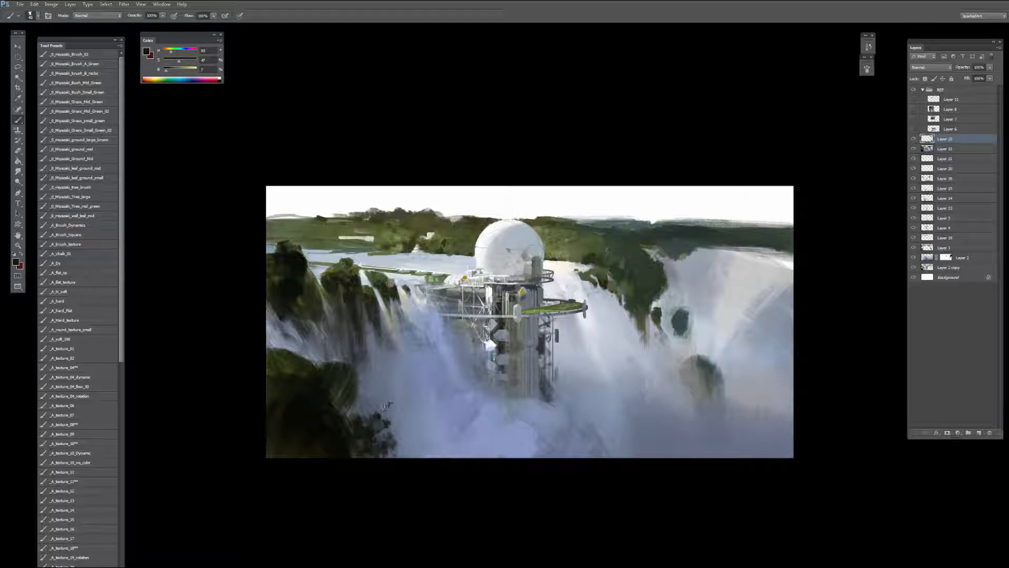
Step: Undo a trial stroke and stamp small dark leaf clusters above the foreground cliff's lower foliage with the A_texture_17 brush
{"action": "left_click_drag", "start_coordinate": [387, 403], "coordinate": [372, 409]}
{"action": "key", "text": "ctrl+z"}
{"action": "left_click", "coordinate": [77, 540]}
{"action": "left_click", "coordinate": [355, 424], "text": "alt"}
{"action": "key", "text": "bracketleft"}
{"action": "key", "text": "bracketleft"}
{"action": "key", "text": "bracketleft"}
{"action": "key", "text": "bracketleft"}
{"action": "key", "text": "bracketleft"}
{"action": "left_click", "coordinate": [376, 410]}
{"action": "left_click", "coordinate": [381, 410]}
{"action": "key", "text": "bracketright"}
{"action": "key", "text": "bracketright"}
{"action": "left_click_drag", "start_coordinate": [380, 412], "coordinate": [376, 416]}
Step: Paint dark leaf clusters along the top edge of the foreground bush in a sampled near-black green
{"action": "left_click", "coordinate": [298, 355], "text": "alt"}
{"action": "key", "text": "bracketright"}
{"action": "key", "text": "bracketright"}
{"action": "key", "text": "bracketleft"}
{"action": "key", "text": "bracketleft"}
{"action": "key", "text": "bracketleft"}
{"action": "left_click_drag", "start_coordinate": [311, 351], "coordinate": [326, 358]}
{"action": "key", "text": "bracketleft"}
{"action": "key", "text": "bracketleft"}
{"action": "key", "text": "bracketleft"}
{"action": "key", "text": "bracketleft"}
{"action": "key", "text": "bracketleft"}
{"action": "key", "text": "bracketleft"}
{"action": "key", "text": "bracketleft"}
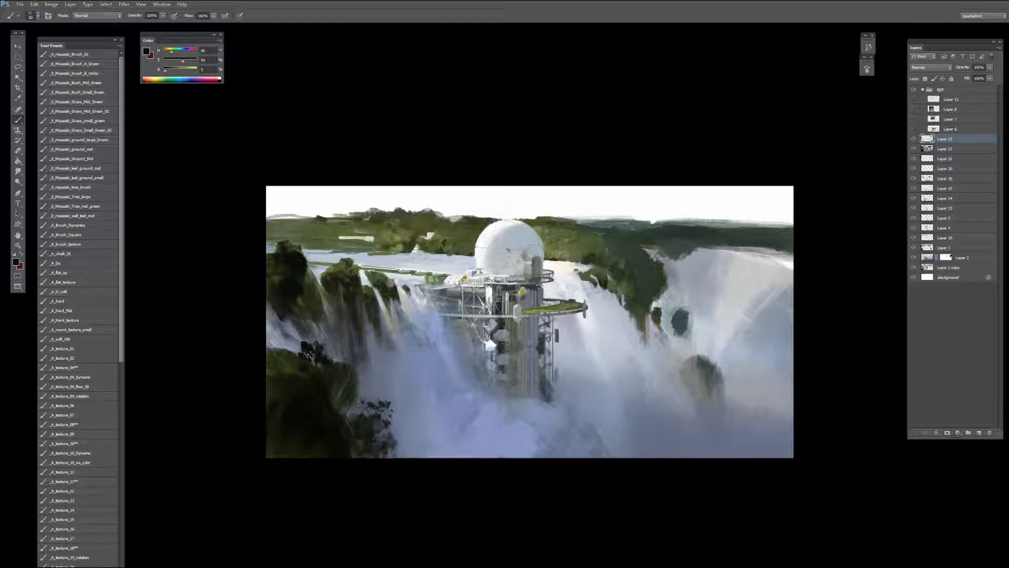
Step: Extend the dark leafy foliage up the picture's edge above the foreground bush with a larger brush
{"action": "key", "text": "bracketright"}
{"action": "key", "text": "bracketright"}
{"action": "key", "text": "bracketright"}
{"action": "key", "text": "bracketright"}
{"action": "key", "text": "bracketright"}
{"action": "key", "text": "bracketright"}
{"action": "key", "text": "bracketright"}
{"action": "key", "text": "bracketright"}
{"action": "key", "text": "bracketright"}
{"action": "key", "text": "bracketright"}
{"action": "key", "text": "bracketright"}
{"action": "key", "text": "bracketright"}
{"action": "key", "text": "bracketright"}
{"action": "key", "text": "bracketright"}
{"action": "key", "text": "bracketright"}
{"action": "key", "text": "bracketright"}
{"action": "key", "text": "bracketleft"}
{"action": "key", "text": "bracketleft"}
{"action": "key", "text": "bracketleft"}
{"action": "key", "text": "bracketleft"}
{"action": "key", "text": "bracketleft"}
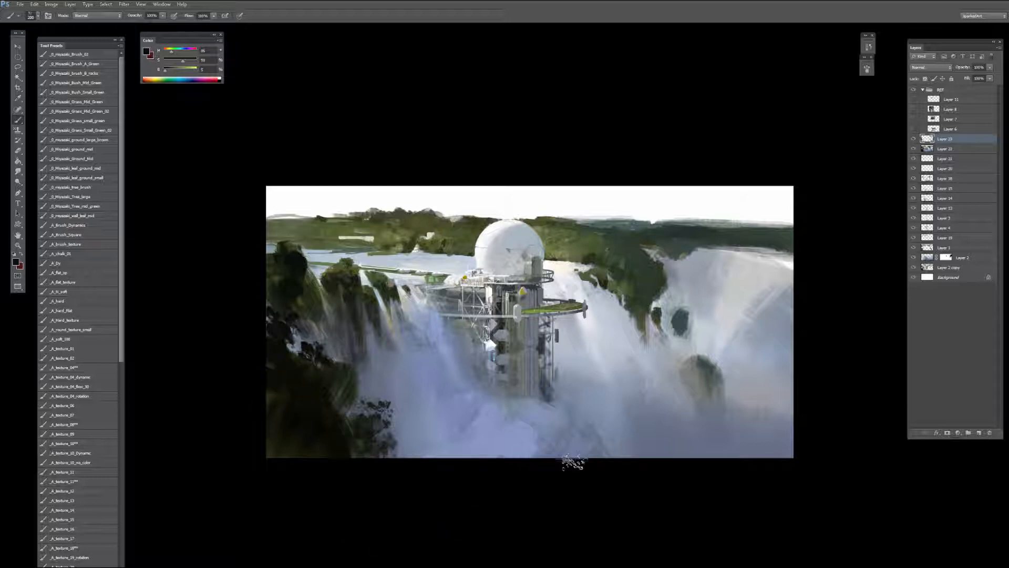
Step: Try to paint dark overhanging leaves against the white sky in the picture's upper corner with a larger brush
{"action": "key", "text": "bracketright"}
{"action": "key", "text": "bracketright"}
{"action": "mouse_move", "coordinate": [282, 197]}
{"action": "left_mouse_down"}
{"action": "mouse_move", "coordinate": [284, 185]}
{"action": "mouse_move", "coordinate": [302, 210]}
{"action": "left_mouse_up"}
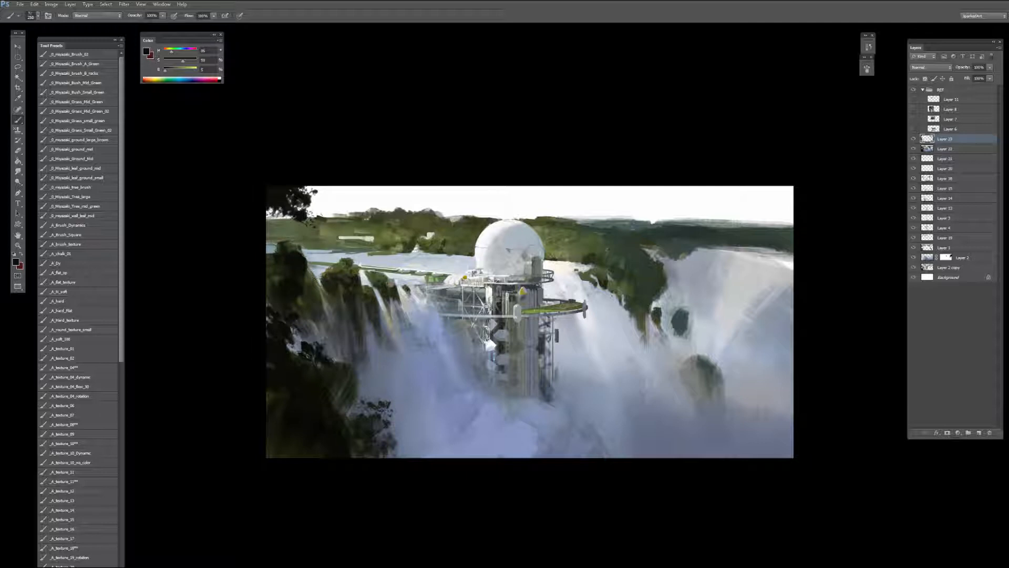
{"action": "key", "text": "ctrl+z"}
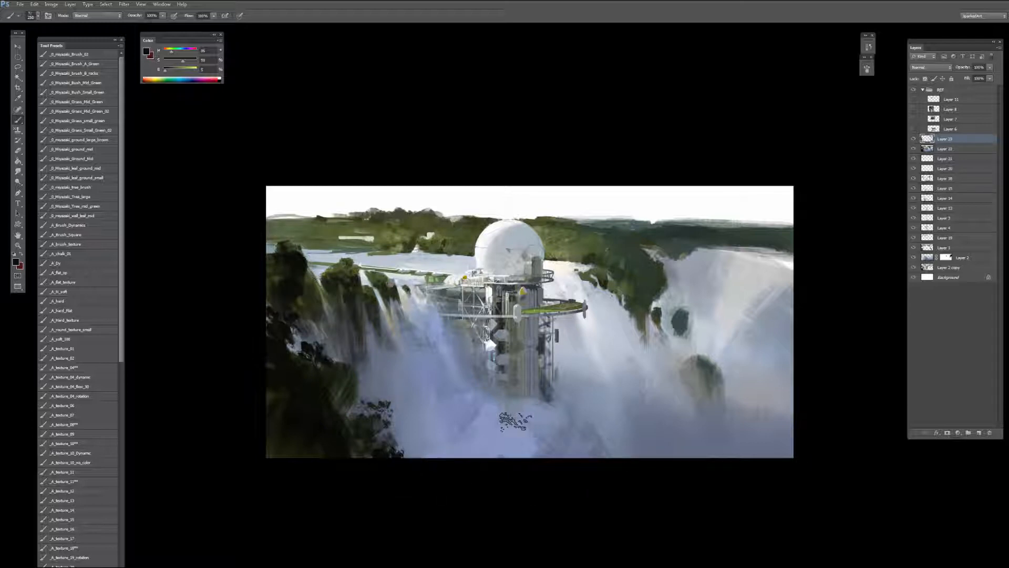
Step: Add muted green foliage strokes to the forested cliff beside the far falls with a smaller brush and sampled greens
{"action": "key", "text": "bracketright"}
{"action": "key", "text": "bracketright"}
{"action": "key", "text": "bracketleft"}
{"action": "key", "text": "bracketleft"}
{"action": "key", "text": "bracketleft"}
{"action": "key", "text": "bracketleft"}
{"action": "key", "text": "bracketleft"}
{"action": "key", "text": "bracketleft"}
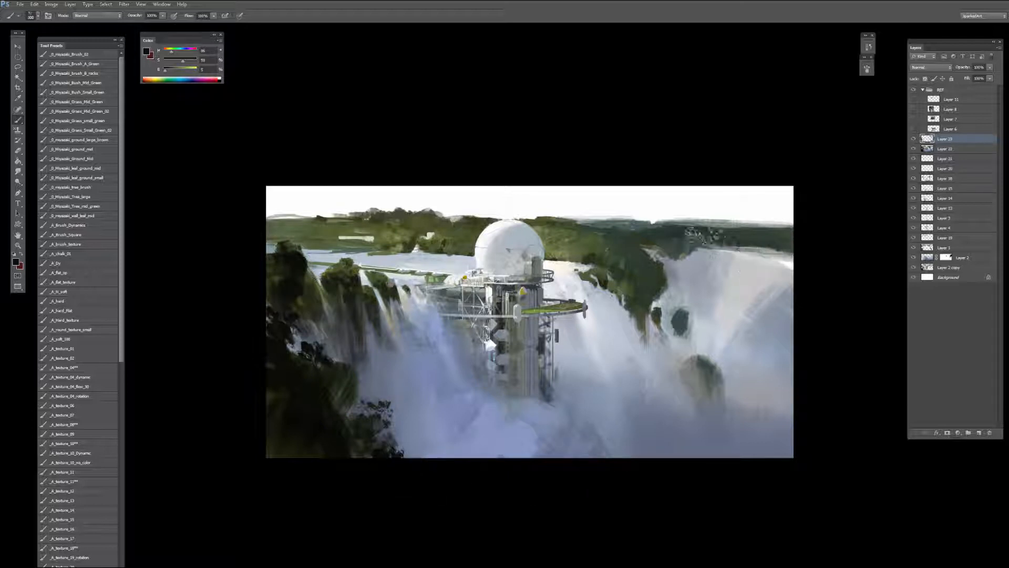
{"action": "left_click", "coordinate": [689, 255], "text": "alt"}
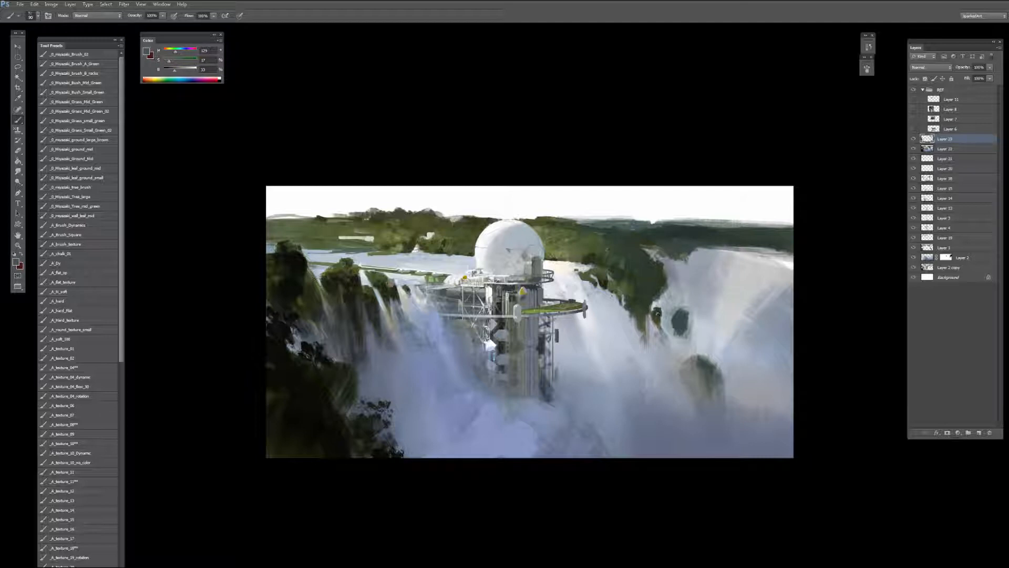
{"action": "left_click", "coordinate": [654, 306], "text": "alt"}
{"action": "left_click", "coordinate": [620, 284], "text": "alt"}
{"action": "left_click", "coordinate": [590, 231], "text": "alt"}
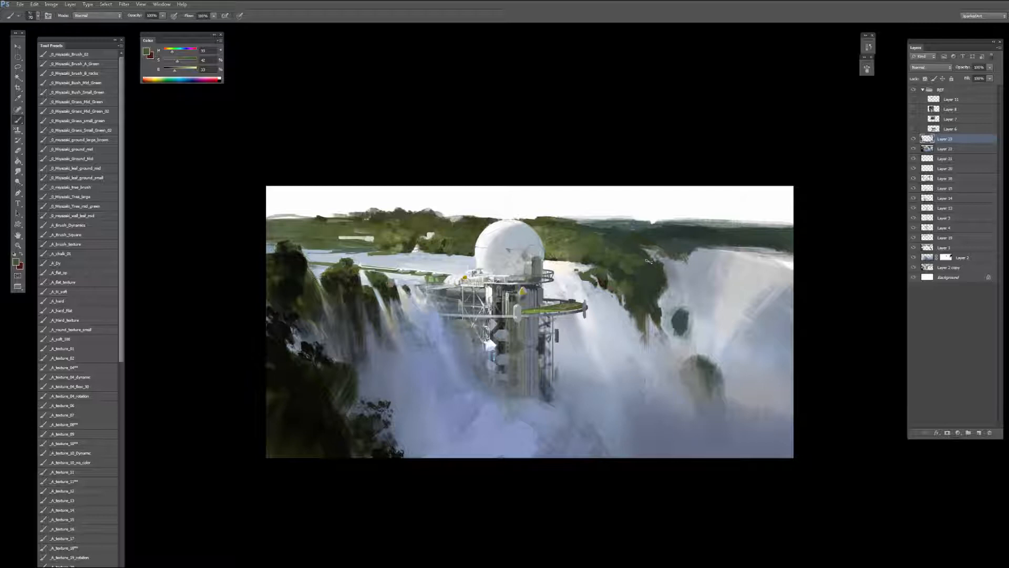
Step: Vary the foliage on the forested cliff behind the tower with dabs of sampled light and dark greens
{"action": "left_click", "coordinate": [648, 271], "text": "alt"}
{"action": "left_click", "coordinate": [631, 253], "text": "alt"}
{"action": "left_click", "coordinate": [620, 226], "text": "alt"}
{"action": "left_click", "coordinate": [622, 240], "text": "alt"}
{"action": "left_click", "coordinate": [627, 261], "text": "alt"}
{"action": "left_click", "coordinate": [652, 274], "text": "alt"}
{"action": "left_click", "coordinate": [630, 270], "text": "alt"}
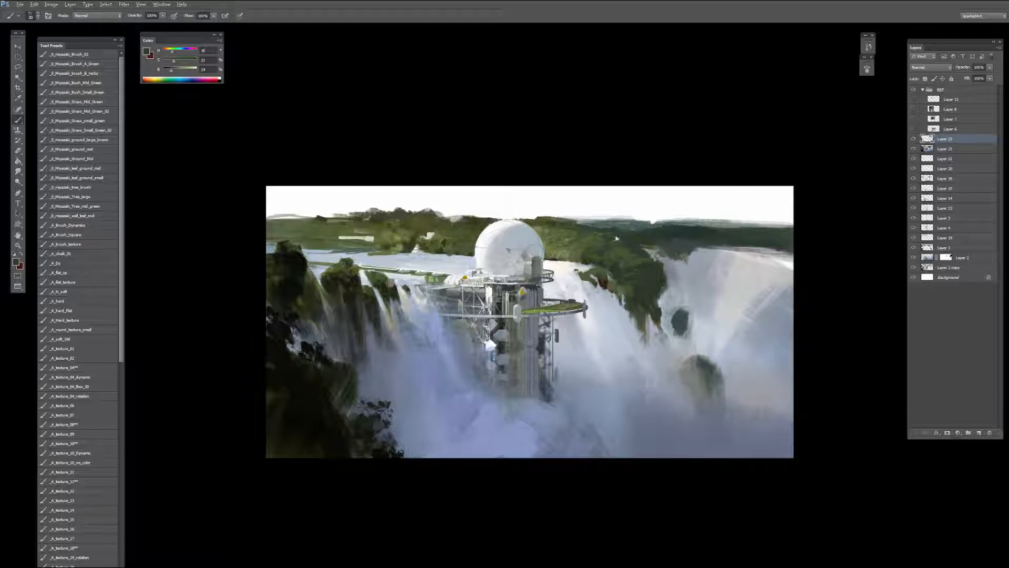
Step: Tidy the distant forest's skyline with sampled greens and the white of the sky
{"action": "left_click", "coordinate": [588, 248], "text": "alt"}
{"action": "left_click", "coordinate": [440, 213], "text": "alt"}
{"action": "left_click", "coordinate": [318, 218], "text": "alt"}
{"action": "left_click", "coordinate": [292, 208], "text": "alt"}
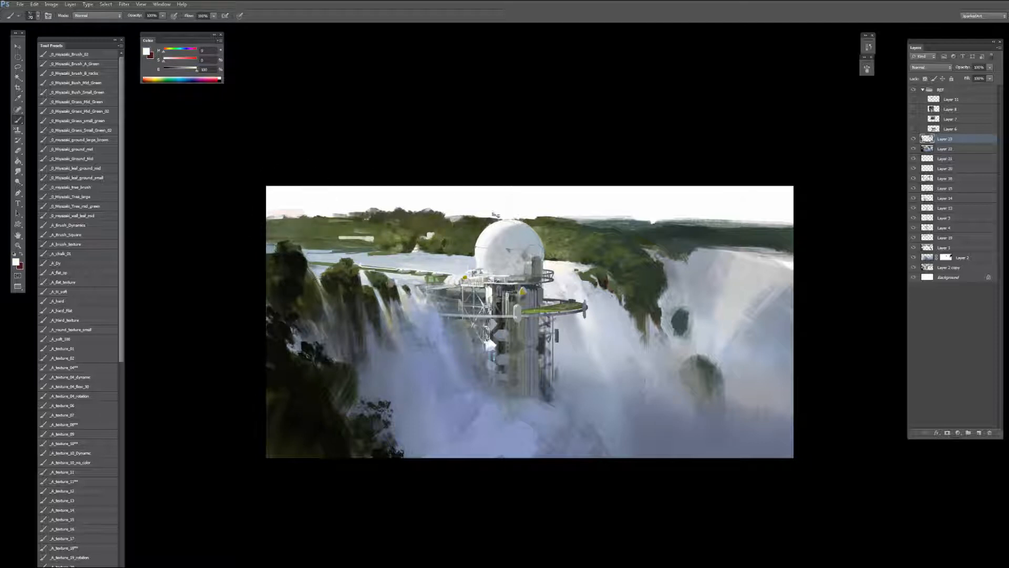
Step: Make a Magic Wand selection at the white sky and place a copy of the painting on a new layer
{"action": "key", "text": "w"}
{"action": "left_click", "coordinate": [299, 208]}
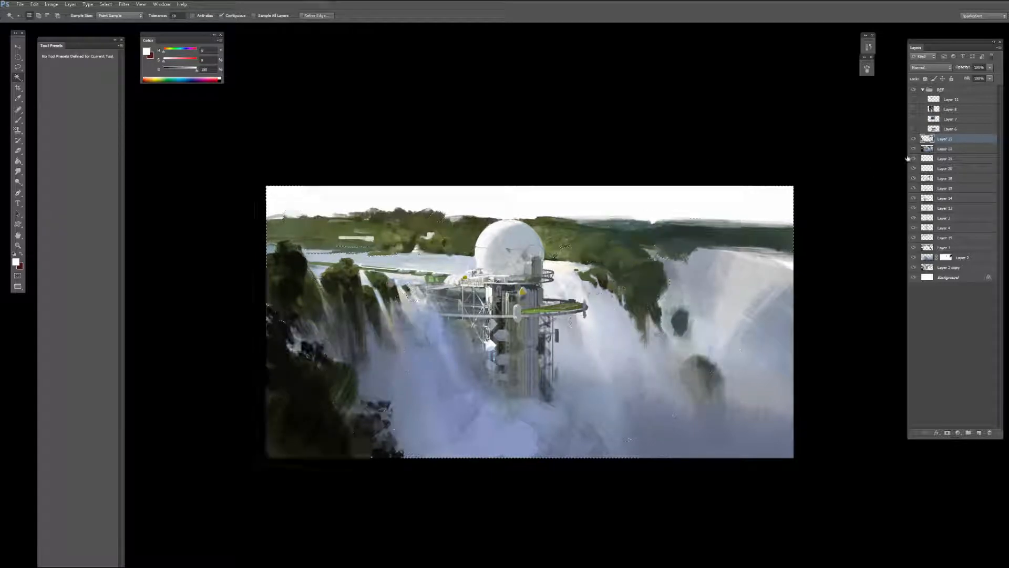
{"action": "key", "text": "ctrl+j"}
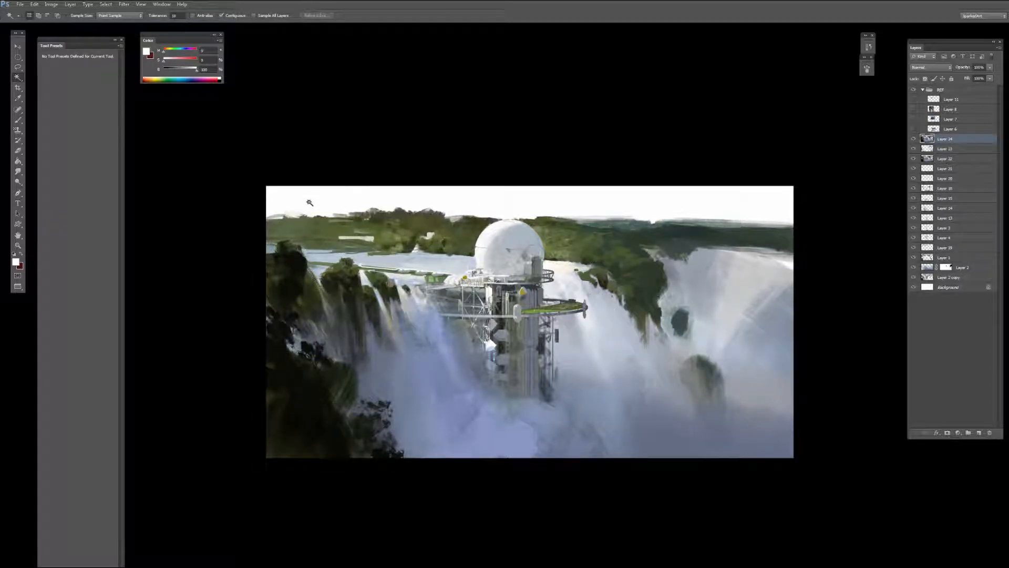
Step: Sample a pale pinkish white near the horizon and set the brush's blending mode to Darken
{"action": "key", "text": "b"}
{"action": "left_click", "coordinate": [291, 212], "text": "alt"}
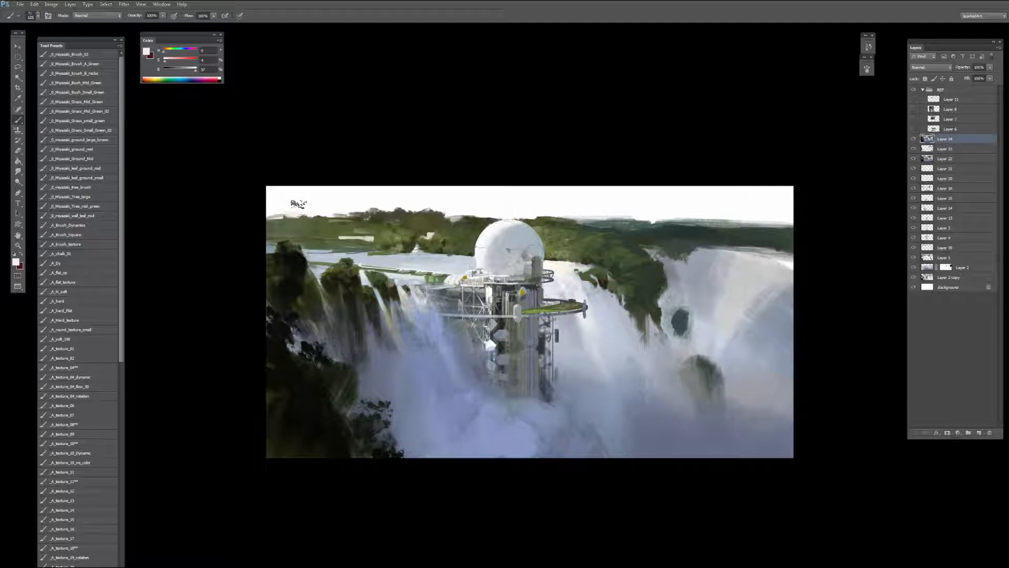
{"action": "right_click", "coordinate": [304, 207]}
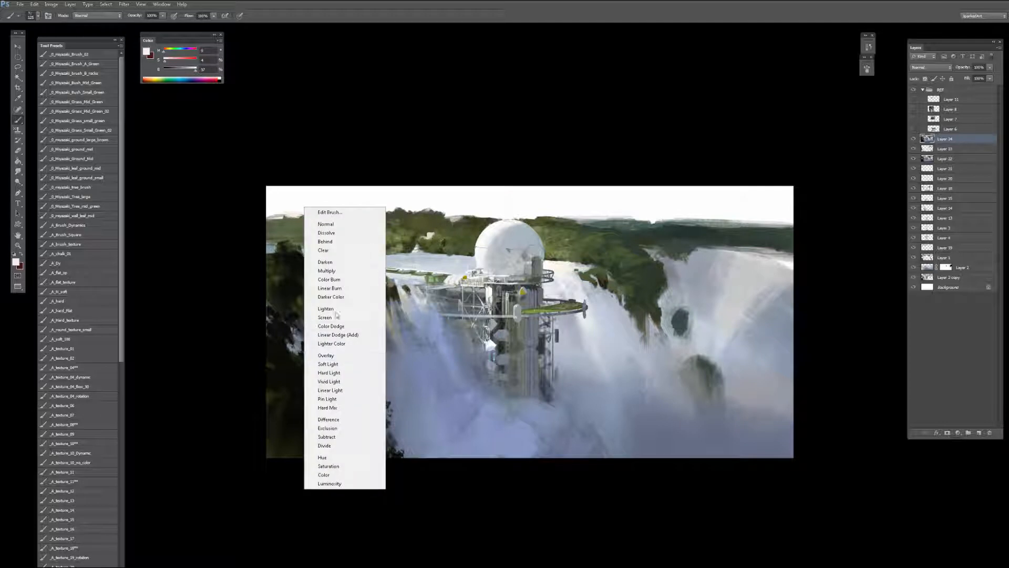
{"action": "left_click", "coordinate": [333, 266]}
Step: Try a pale pink wash across the sky with a larger Darken brush, undoing the strokes
{"action": "key", "text": "bracketright"}
{"action": "key", "text": "bracketright"}
{"action": "key", "text": "bracketright"}
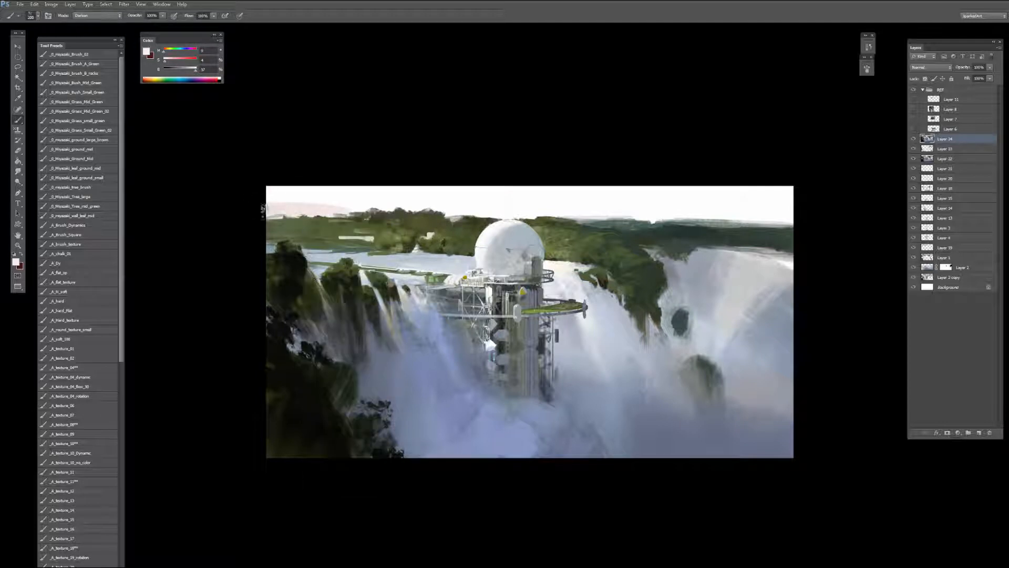
{"action": "mouse_move", "coordinate": [318, 192]}
{"action": "left_mouse_down"}
{"action": "mouse_move", "coordinate": [340, 222]}
{"action": "mouse_move", "coordinate": [344, 200]}
{"action": "mouse_move", "coordinate": [386, 224]}
{"action": "mouse_move", "coordinate": [397, 201]}
{"action": "mouse_move", "coordinate": [446, 173]}
{"action": "mouse_move", "coordinate": [484, 187]}
{"action": "left_mouse_up"}
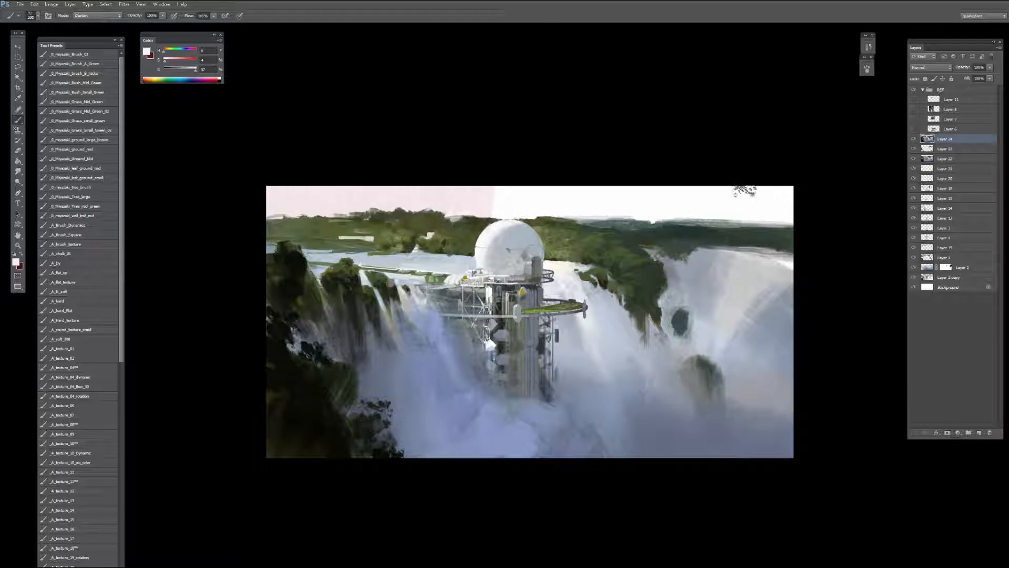
{"action": "key", "text": "ctrl+alt+z"}
{"action": "key", "text": "ctrl+alt+z"}
{"action": "key", "text": "ctrl+alt+z"}
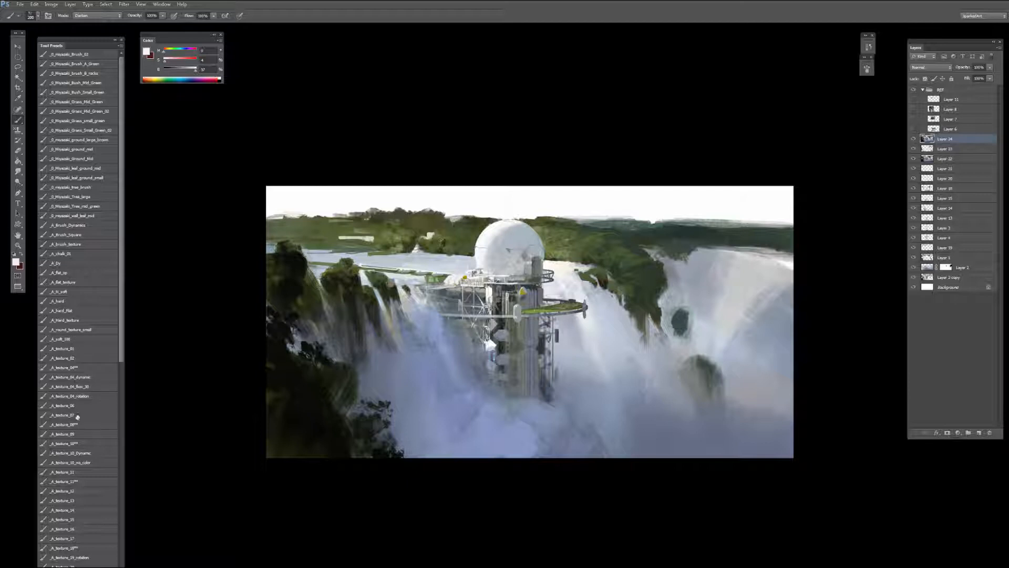
Step: Brush a pale pink sampled from the sky across the sky's left part with a large texture brush in Darken mode
{"action": "left_click", "coordinate": [79, 397]}
{"action": "left_click", "coordinate": [291, 206], "text": "alt"}
{"action": "right_click", "coordinate": [345, 212], "text": "shift"}
{"action": "left_click", "coordinate": [365, 266]}
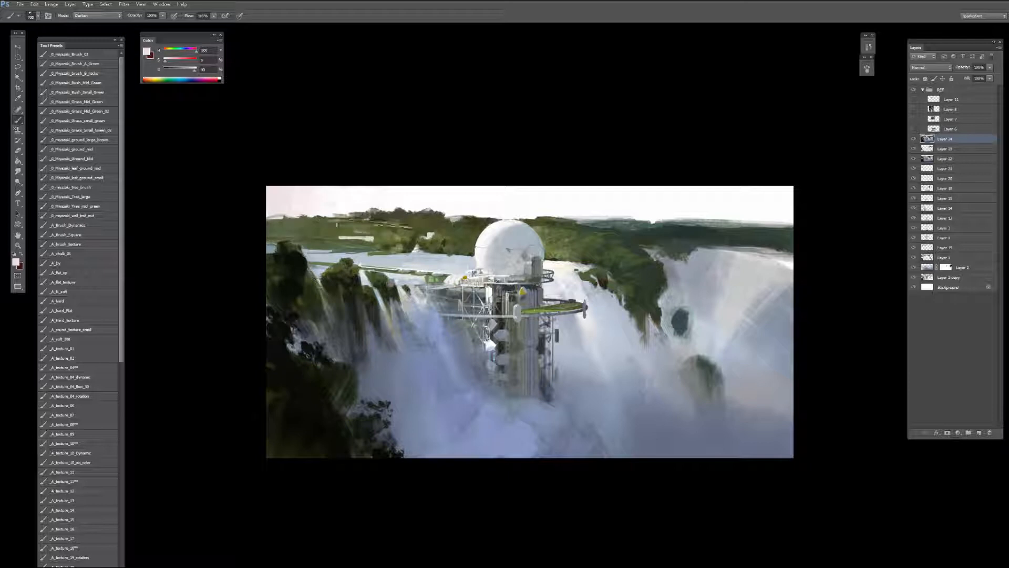
{"action": "key", "text": "]"}
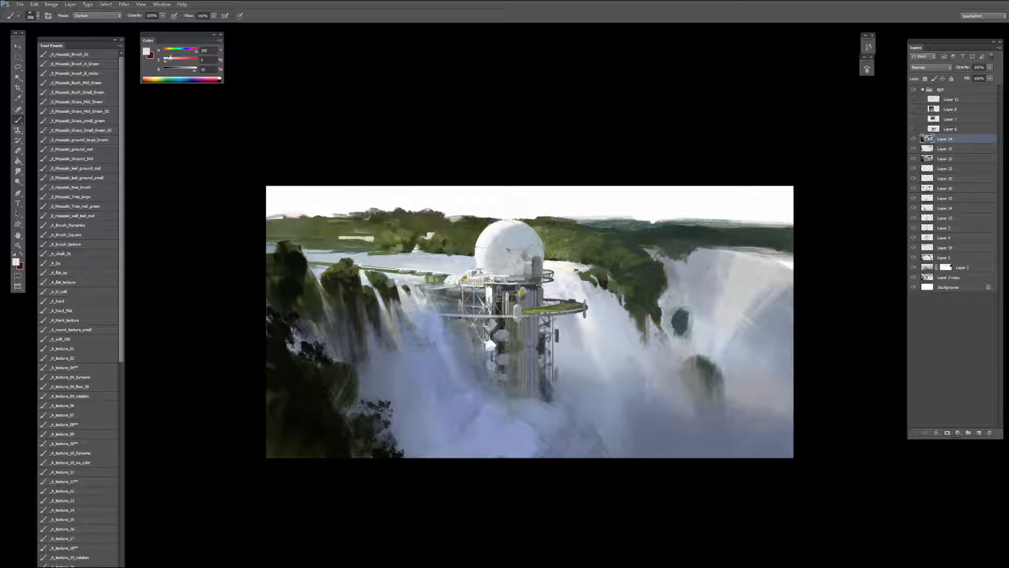
{"action": "key", "text": "]"}
{"action": "left_click_drag", "start_coordinate": [303, 202], "coordinate": [381, 198]}
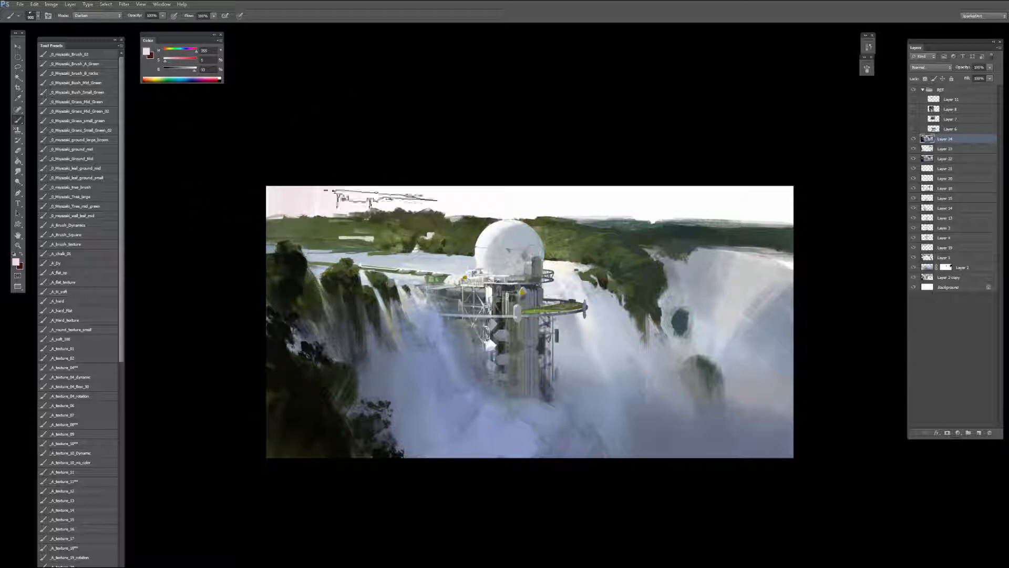
Step: Extend the pale pink sky wash toward the dome with a different, larger texture brush in Darken mode, resampling the sky's pink
{"action": "left_click", "coordinate": [76, 415]}
{"action": "left_click", "coordinate": [286, 202], "text": "alt"}
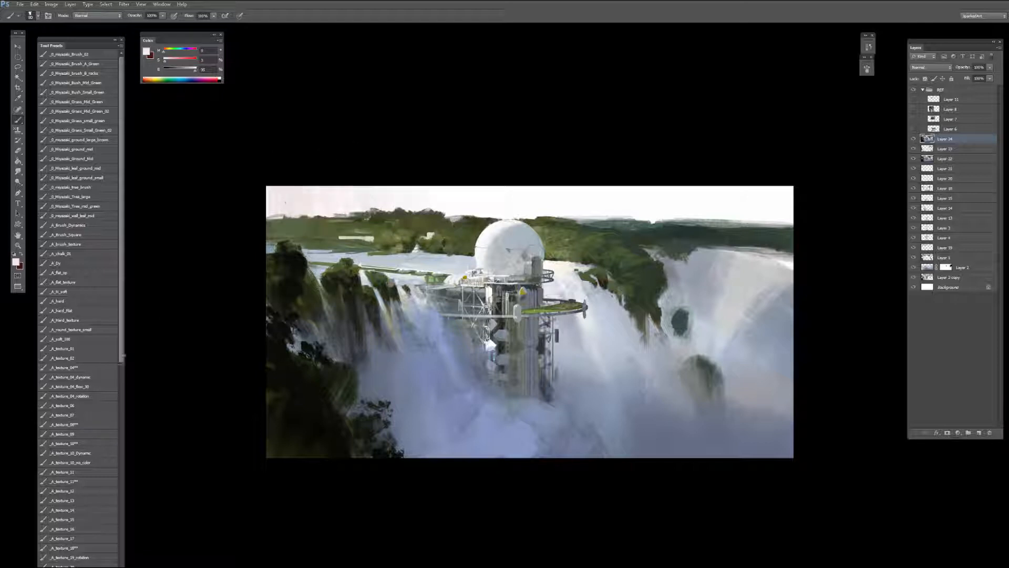
{"action": "left_click", "coordinate": [78, 409]}
{"action": "left_click", "coordinate": [300, 198], "text": "alt"}
{"action": "right_click", "coordinate": [347, 212], "text": "shift"}
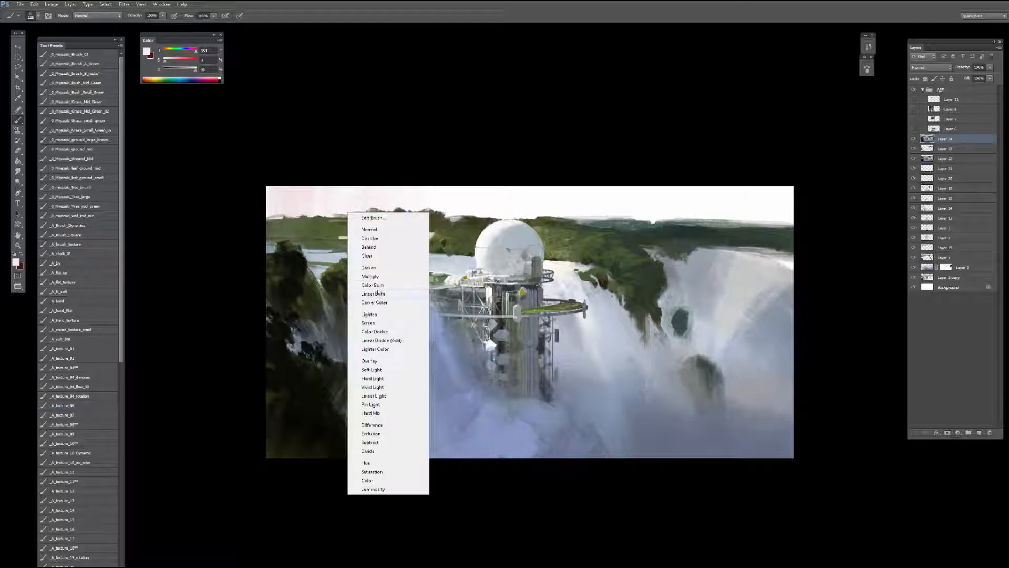
{"action": "left_click", "coordinate": [369, 267]}
{"action": "key", "text": "bracketright"}
{"action": "key", "text": "bracketright"}
{"action": "key", "text": "bracketright"}
{"action": "key", "text": "bracketright"}
{"action": "key", "text": "bracketright"}
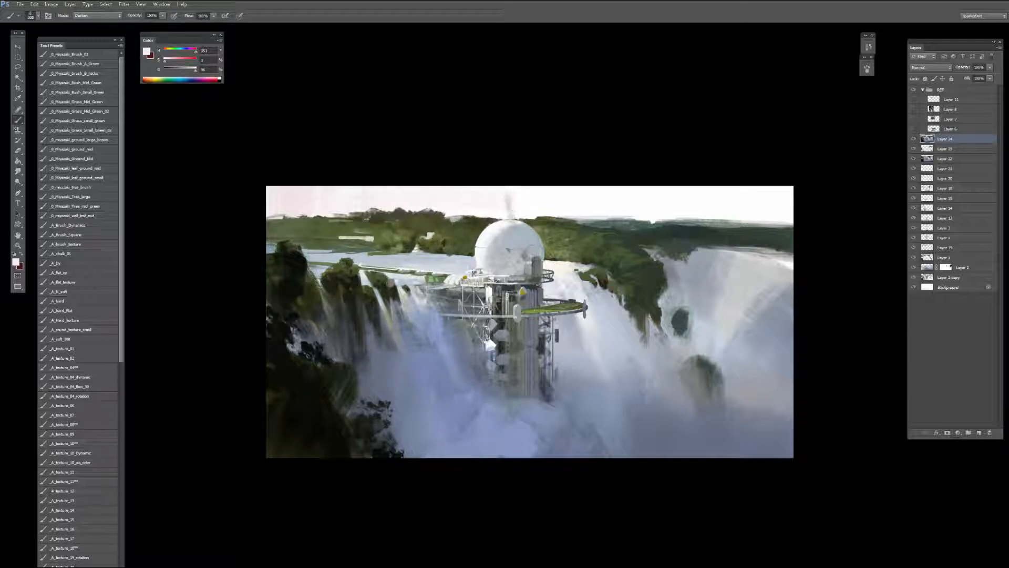
Step: Try a grey sampled near the horizon as a Darken stroke in the sky right of the dome, and undo it
{"action": "left_click", "coordinate": [618, 216], "text": "alt"}
{"action": "key", "text": "bracketleft"}
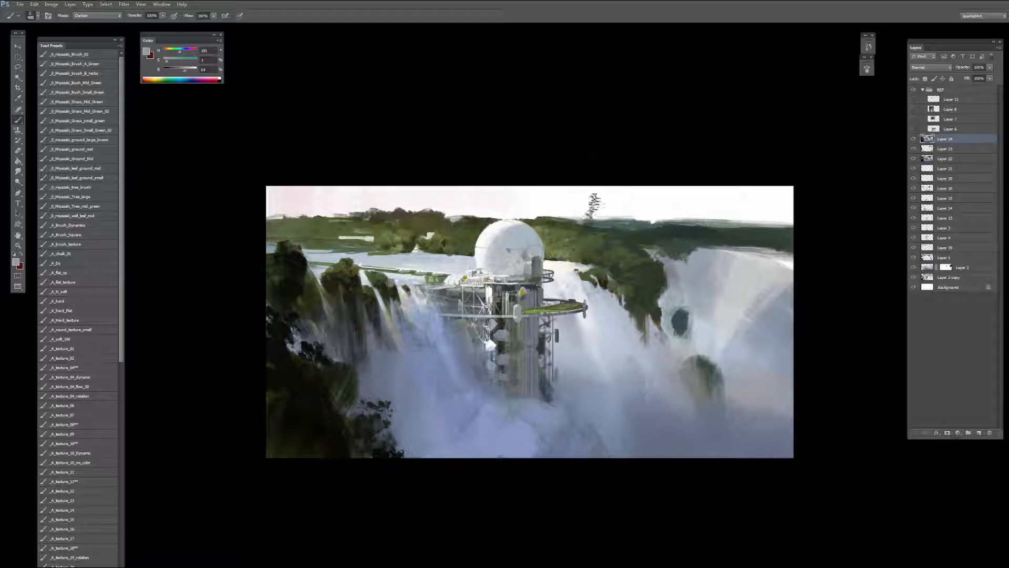
{"action": "left_click_drag", "start_coordinate": [594, 205], "coordinate": [660, 205]}
{"action": "key", "text": "ctrl+z"}
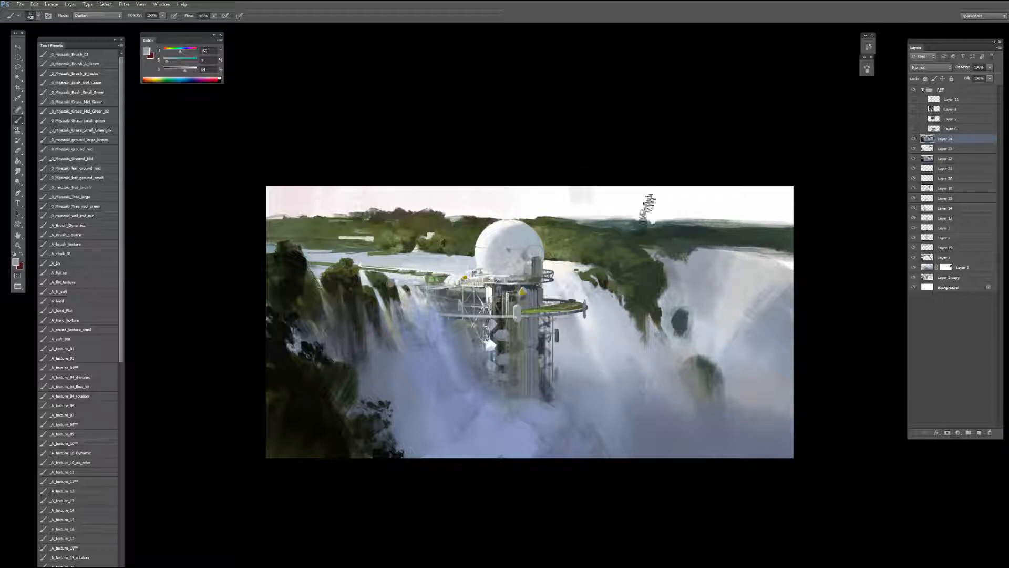
Step: Tint the sky right of the dome with a pale blue sampled from the river, and shrink the brush after the wash
{"action": "left_click", "coordinate": [610, 345], "text": "alt"}
{"action": "left_click", "coordinate": [387, 257], "text": "alt"}
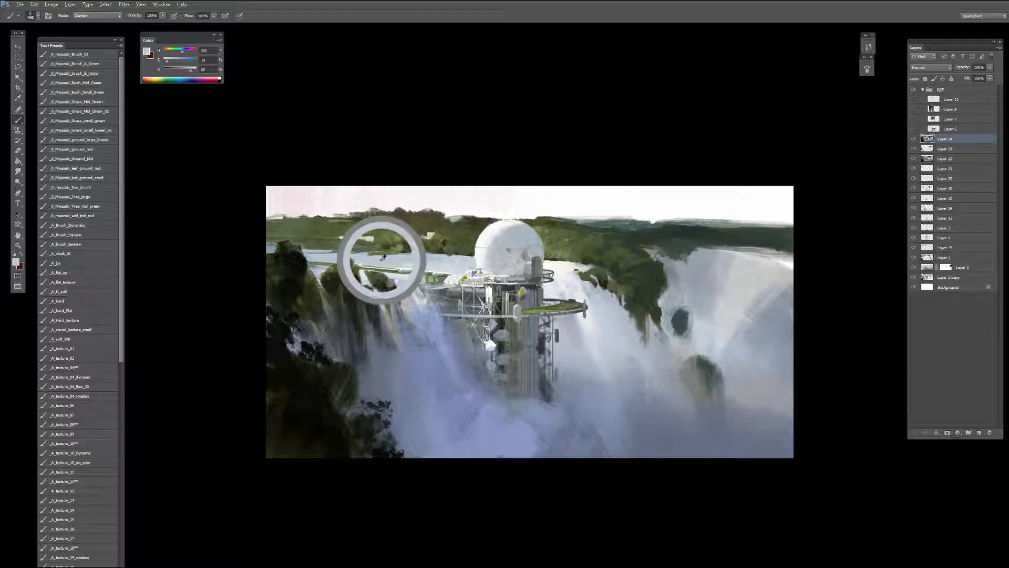
{"action": "key", "text": "bracketright"}
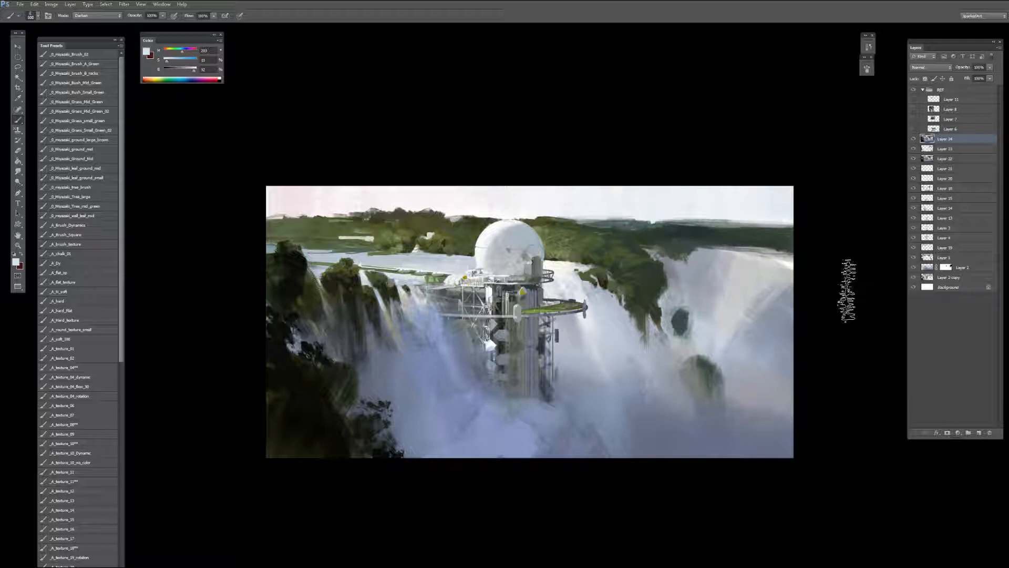
{"action": "key", "text": "bracketleft"}
{"action": "key", "text": "bracketleft"}
{"action": "key", "text": "bracketleft"}
{"action": "key", "text": "bracketleft"}
{"action": "key", "text": "bracketleft"}
{"action": "key", "text": "bracketleft"}
{"action": "key", "text": "bracketleft"}
{"action": "key", "text": "bracketleft"}
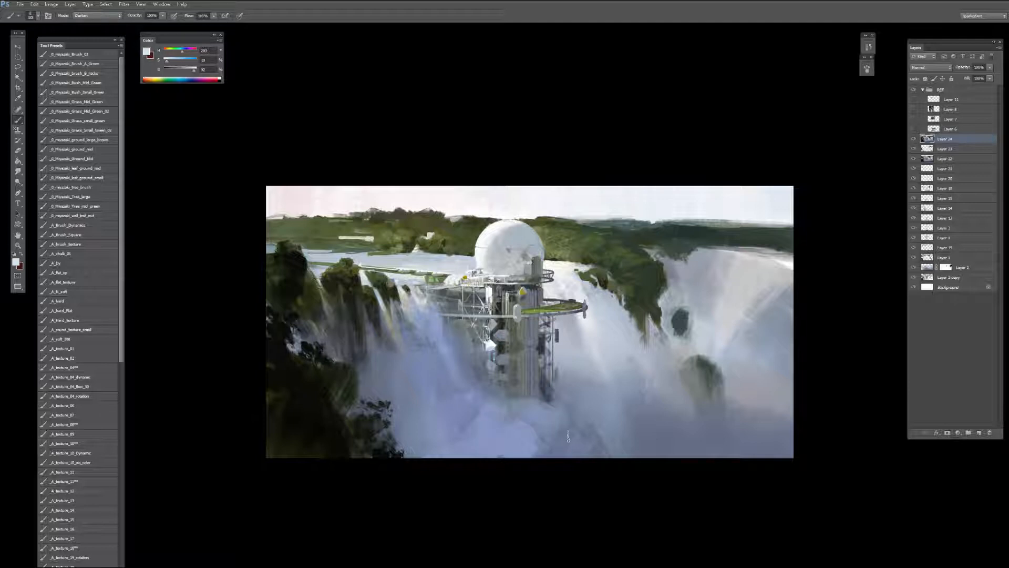
Step: Place a merged copy of the whole painting on a new layer
{"action": "key", "text": "ctrl+minus"}
{"action": "key", "text": "ctrl+minus"}
{"action": "key", "text": "ctrl+plus"}
{"action": "key", "text": "ctrl+plus"}
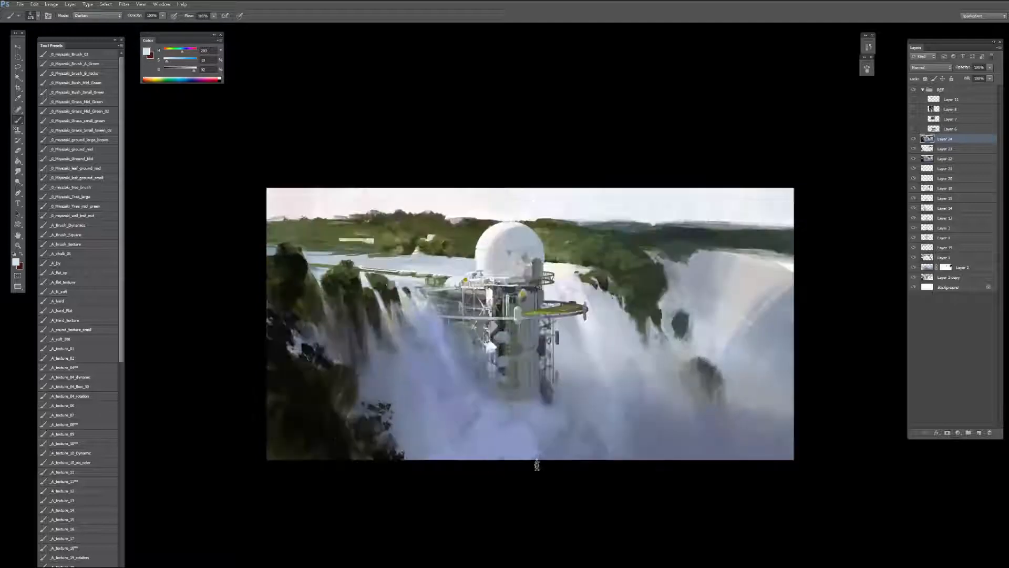
{"action": "left_click_drag", "start_coordinate": [552, 503], "coordinate": [570, 428]}
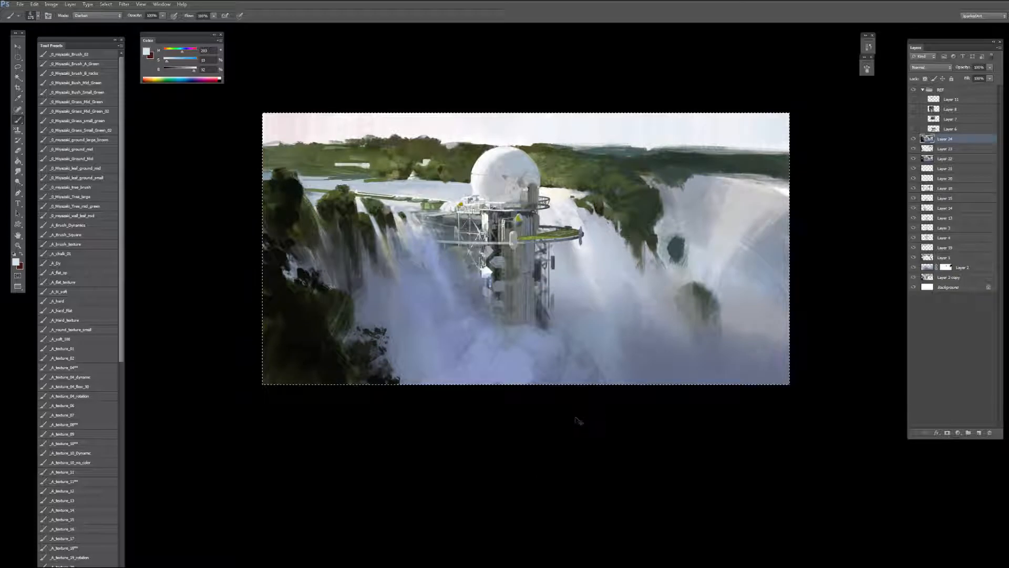
{"action": "key", "text": "ctrl+shift+alt+n"}
{"action": "key", "text": "ctrl+shift+alt+e"}
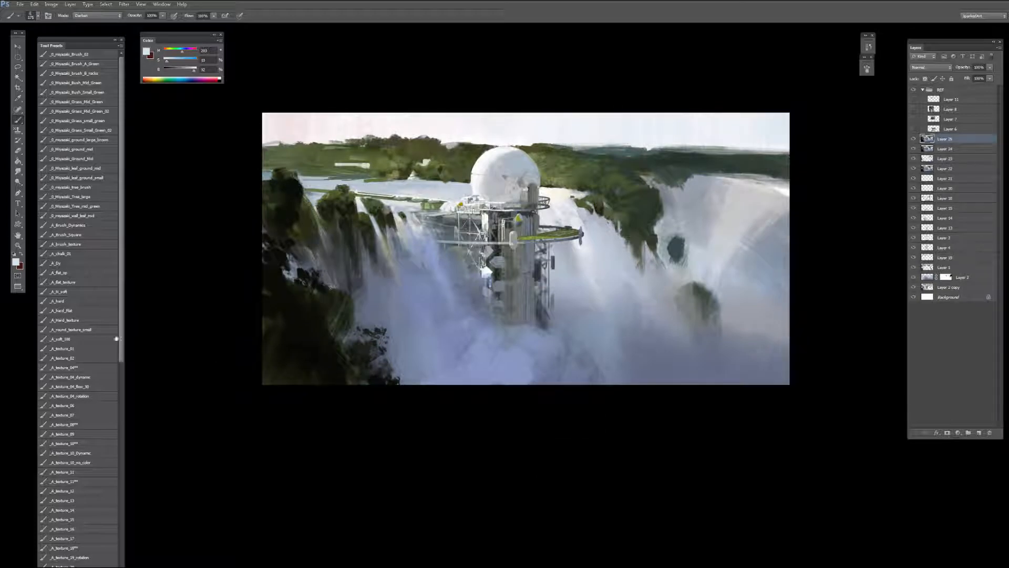
Step: Stamp a small signature in a sampled misty blue in the painting's lower-left corner, using the signature brush preset
{"action": "left_click_drag", "start_coordinate": [118, 339], "coordinate": [118, 567]}
{"action": "left_click", "coordinate": [68, 565]}
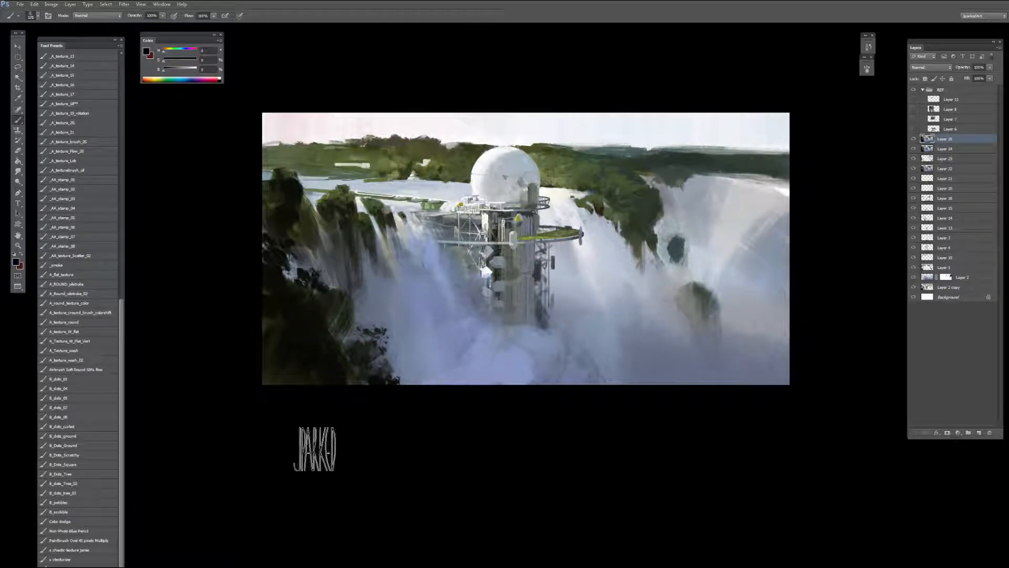
{"action": "key", "text": "bracketleft"}
{"action": "key", "text": "bracketleft"}
{"action": "key", "text": "bracketleft"}
{"action": "key", "text": "bracketleft"}
{"action": "key", "text": "bracketleft"}
{"action": "key", "text": "bracketleft"}
{"action": "key", "text": "bracketleft"}
{"action": "left_click", "coordinate": [430, 350], "text": "alt"}
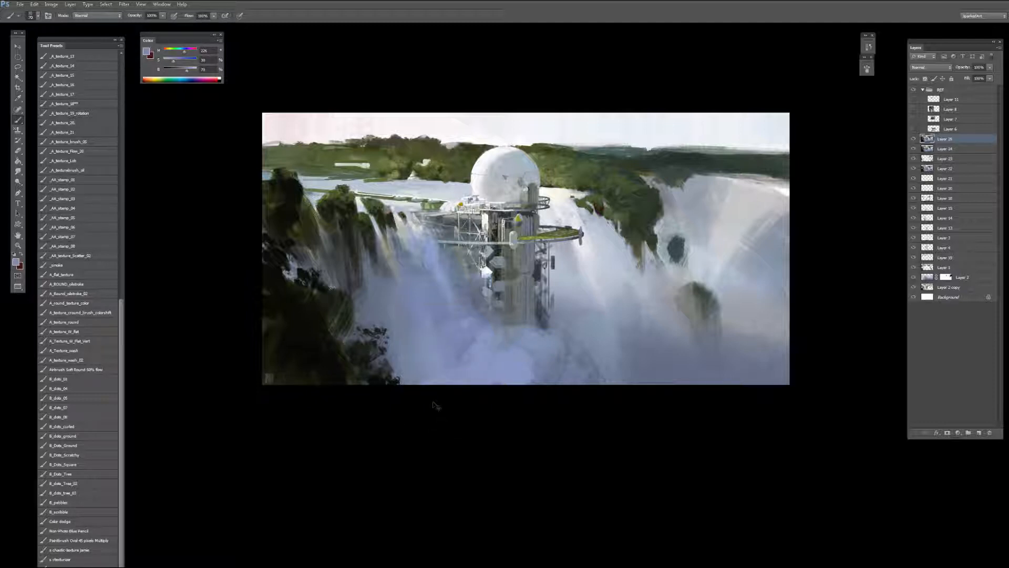
Step: Put a merged copy of the painting on a new layer and sharpen it with Unsharp Mask at a 0.5-pixel radius
{"action": "key", "text": "ctrl+shift+alt+e"}
{"action": "left_click", "coordinate": [124, 4]}
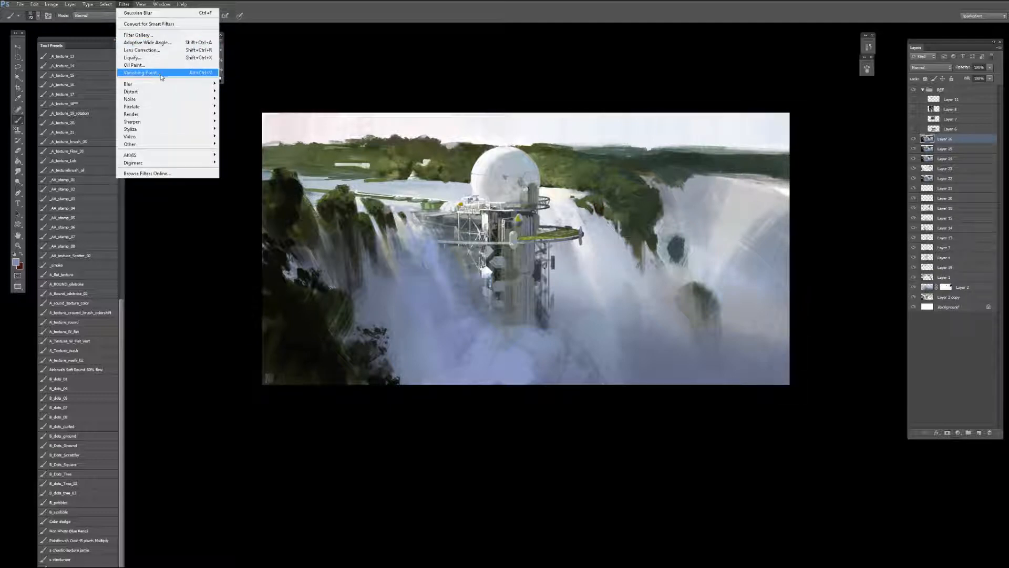
{"action": "mouse_move", "coordinate": [160, 123]}
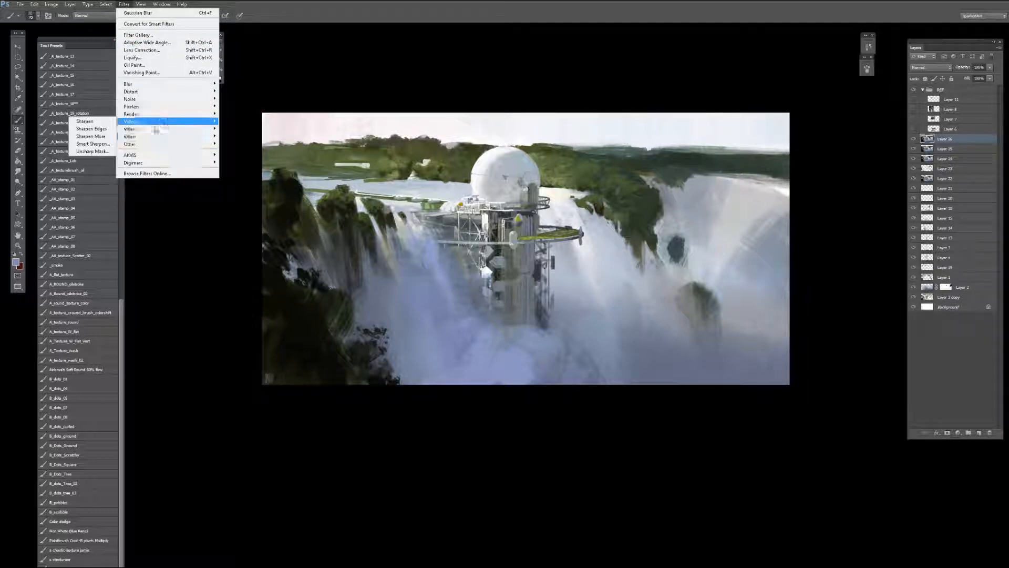
{"action": "left_click", "coordinate": [92, 151]}
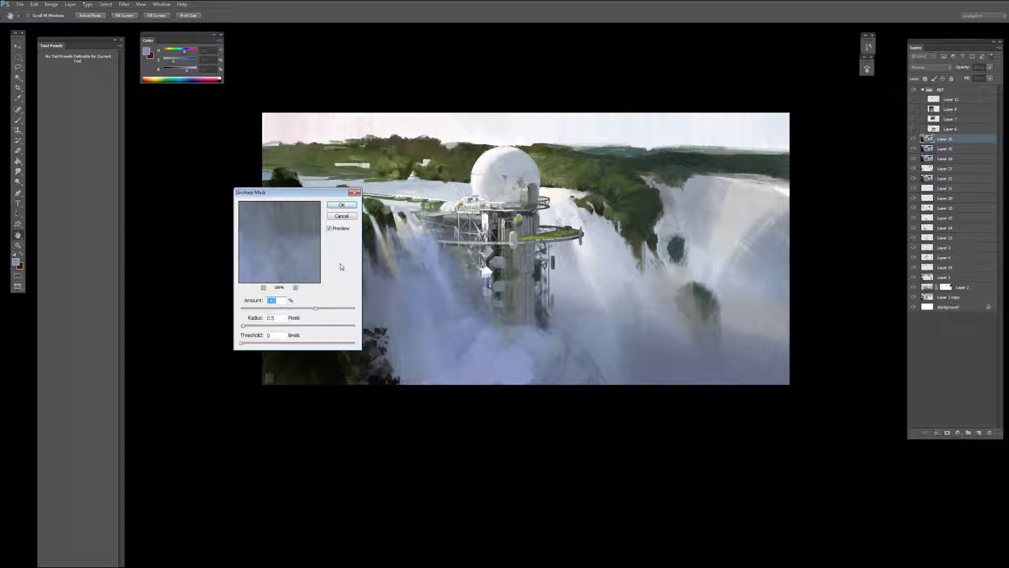
{"action": "key", "text": "ctrl+plus"}
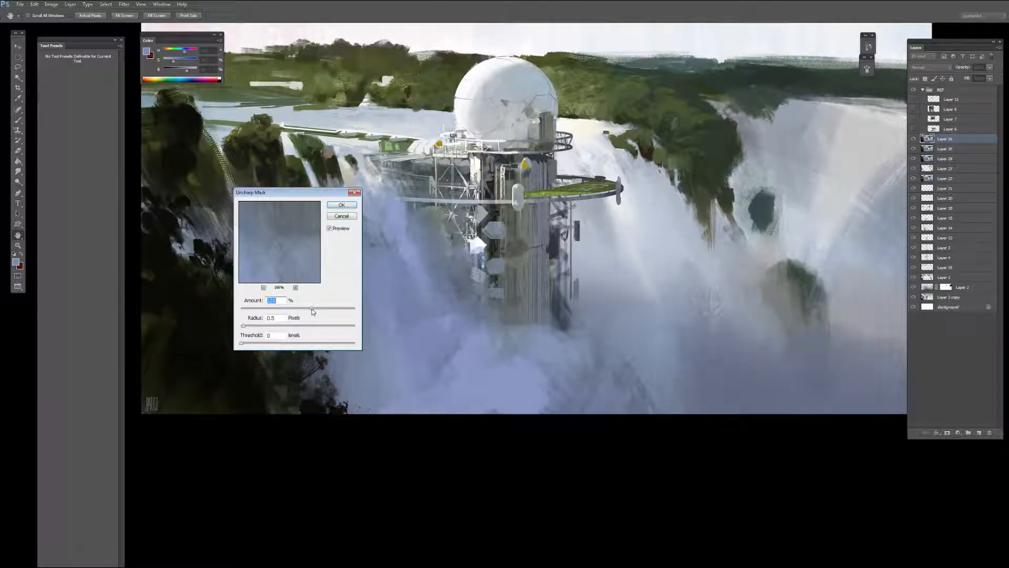
{"action": "key", "text": "Return"}
Step: Choose a texture brush with a near-white sampled from the tower and merge the sharpened layer down
{"action": "key", "text": "b"}
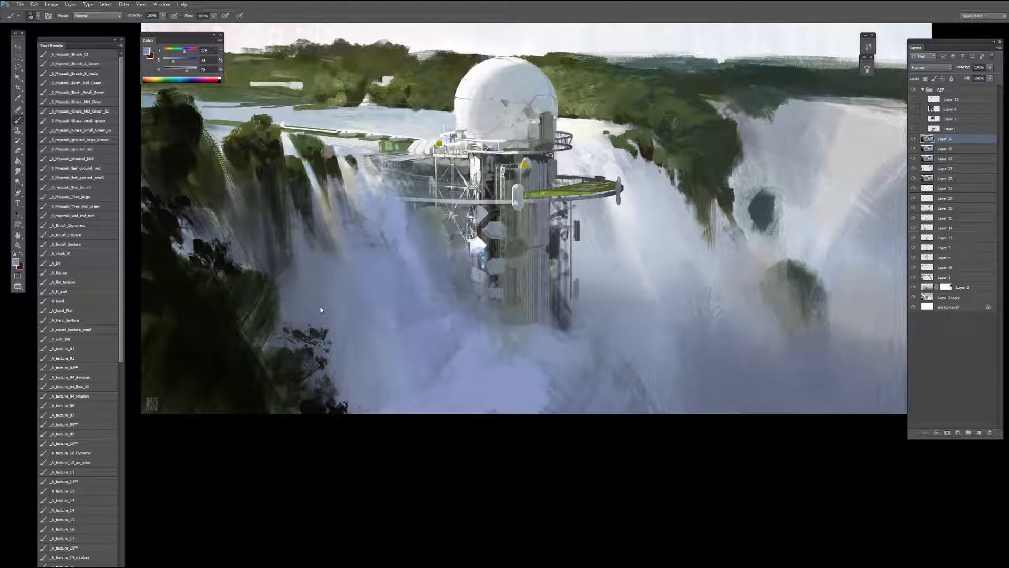
{"action": "left_click", "coordinate": [81, 424]}
{"action": "left_click", "coordinate": [479, 167], "text": "alt"}
{"action": "key", "text": "ctrl+e"}
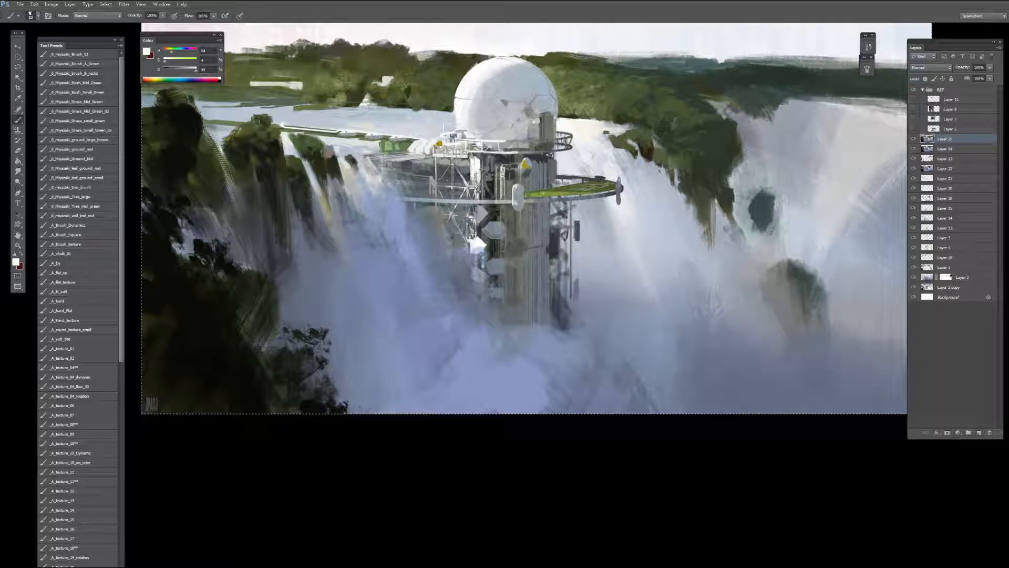
Step: Touch up the tower's left-side scaffolding and panels with small strokes of whites and greys sampled around them
{"action": "left_click", "coordinate": [479, 168], "text": "alt"}
{"action": "left_click", "coordinate": [476, 166], "text": "alt"}
{"action": "left_click", "coordinate": [469, 167], "text": "alt"}
{"action": "left_click", "coordinate": [469, 165], "text": "alt"}
{"action": "left_click", "coordinate": [466, 163], "text": "alt"}
{"action": "left_click", "coordinate": [470, 168], "text": "alt"}
{"action": "left_click", "coordinate": [466, 159], "text": "alt"}
{"action": "left_click", "coordinate": [473, 216], "text": "alt"}
{"action": "left_click", "coordinate": [479, 240], "text": "alt"}
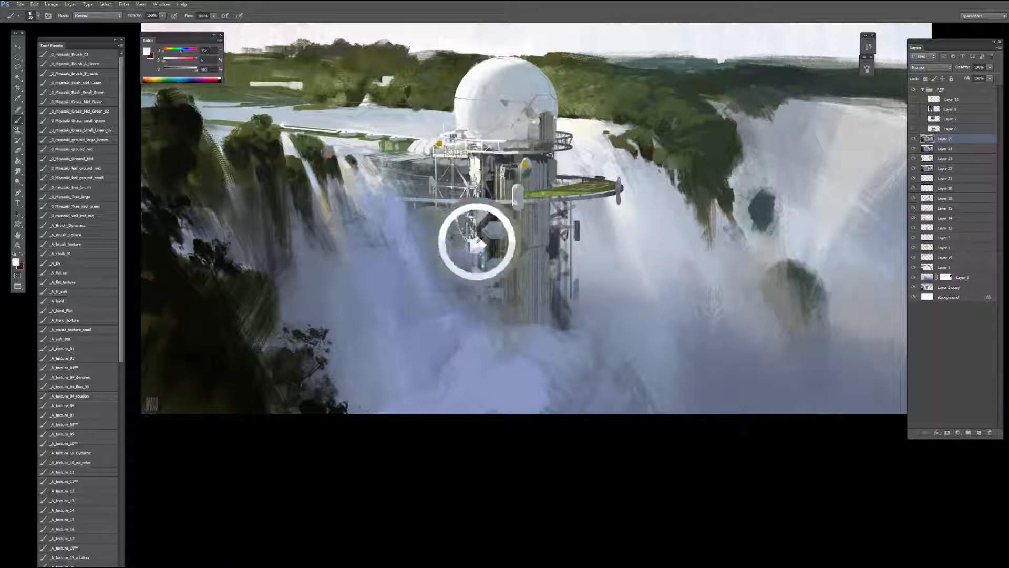
Step: Compare the painting with and without the top merged layer, checking it from a wider view
{"action": "left_click", "coordinate": [913, 140]}
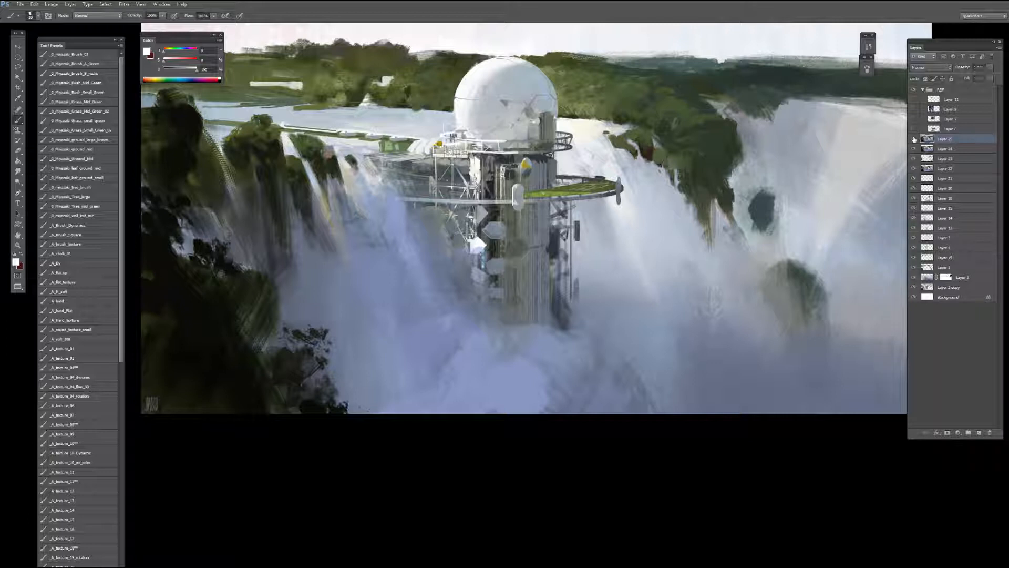
{"action": "left_click", "coordinate": [913, 139]}
{"action": "left_click", "coordinate": [913, 140]}
{"action": "left_click", "coordinate": [914, 140]}
{"action": "key", "text": "ctrl+minus"}
{"action": "key", "text": "ctrl+plus"}
Step: Refine the outer end of the tower's round green platform with a smaller brush and colours sampled around it
{"action": "key", "text": "["}
{"action": "left_click", "coordinate": [624, 180], "text": "alt"}
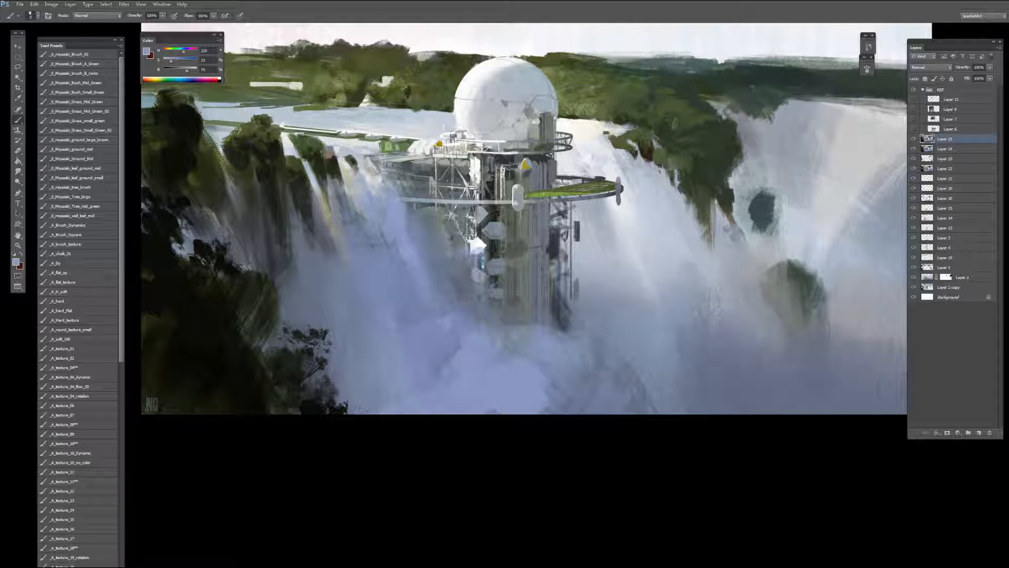
{"action": "left_click", "coordinate": [623, 185], "text": "alt"}
{"action": "left_click", "coordinate": [619, 182], "text": "alt"}
{"action": "left_click", "coordinate": [618, 200], "text": "alt"}
Step: Paint a small dark piece of equipment on the outer part of the green platform with a fine brush and sampled tones
{"action": "left_click", "coordinate": [598, 176], "text": "alt"}
{"action": "left_click", "coordinate": [600, 171], "text": "alt"}
{"action": "key", "text": "bracketleft"}
{"action": "left_click", "coordinate": [600, 173], "text": "alt"}
{"action": "left_click", "coordinate": [602, 172], "text": "alt"}
{"action": "left_click", "coordinate": [600, 172], "text": "alt"}
{"action": "key", "text": "ctrl+minus"}
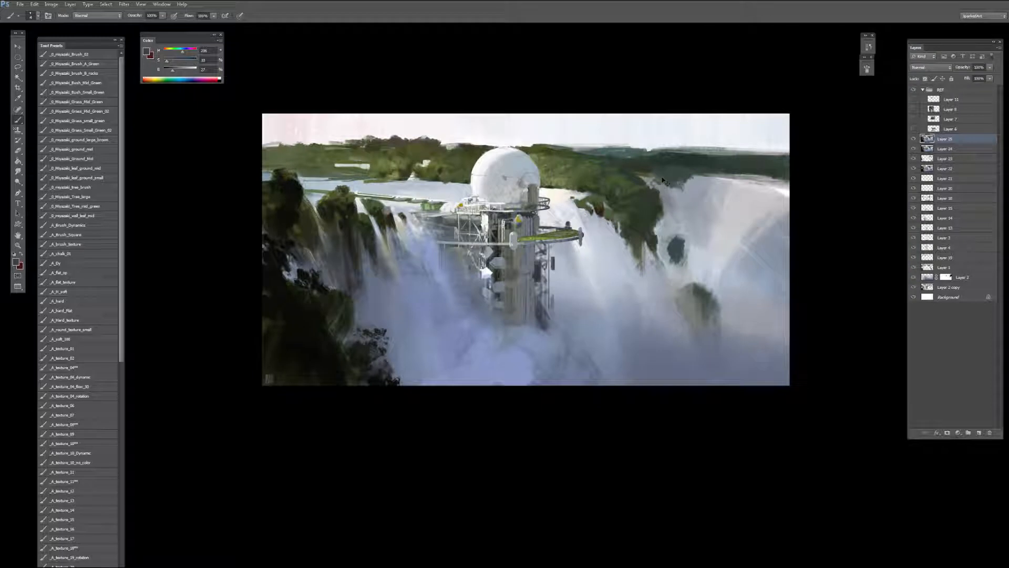
{"action": "key", "text": "ctrl+plus"}
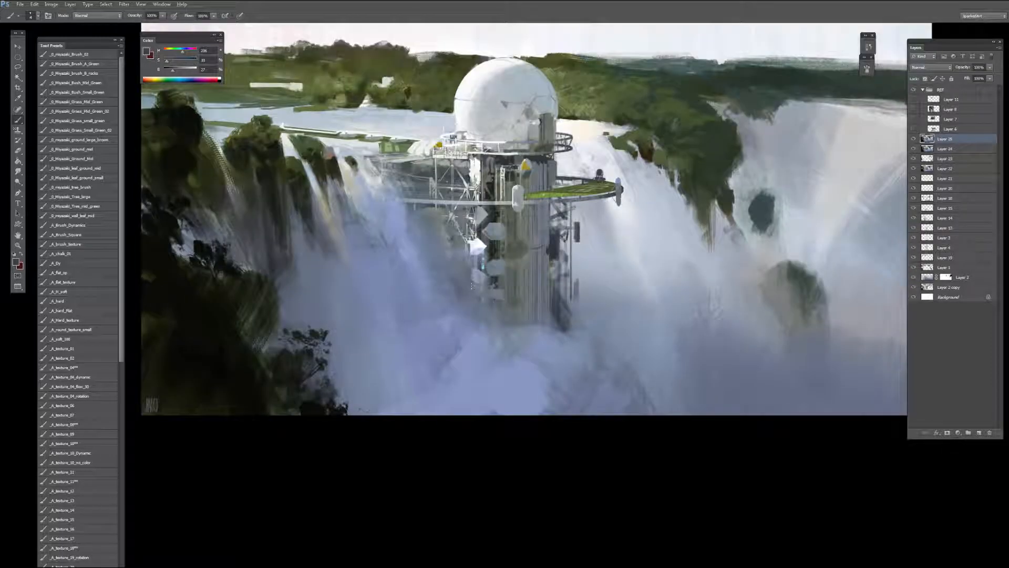
Step: Repaint the shading around the box on the dome's lower right side with sampled greys and whites
{"action": "left_click", "coordinate": [548, 140], "text": "alt"}
{"action": "left_click", "coordinate": [540, 145], "text": "alt"}
{"action": "key", "text": "]"}
{"action": "key", "text": "]"}
{"action": "left_click", "coordinate": [521, 108], "text": "alt"}
{"action": "left_click", "coordinate": [514, 122], "text": "alt"}
{"action": "left_click", "coordinate": [533, 113], "text": "alt"}
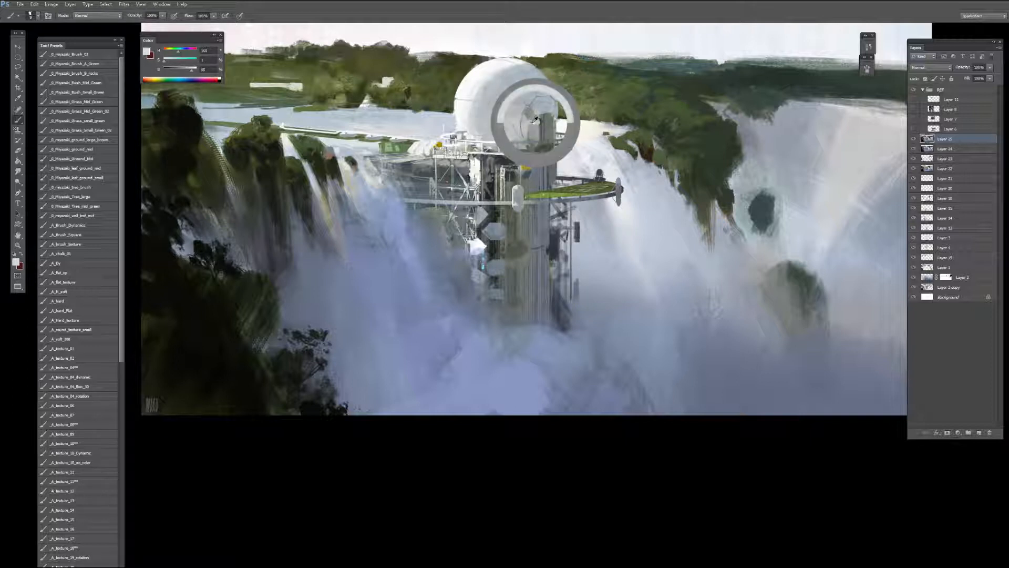
Step: Paint a yellow panel on the box beside the dome, using the yellow sampled from the tower below
{"action": "left_click", "coordinate": [526, 165], "text": "alt"}
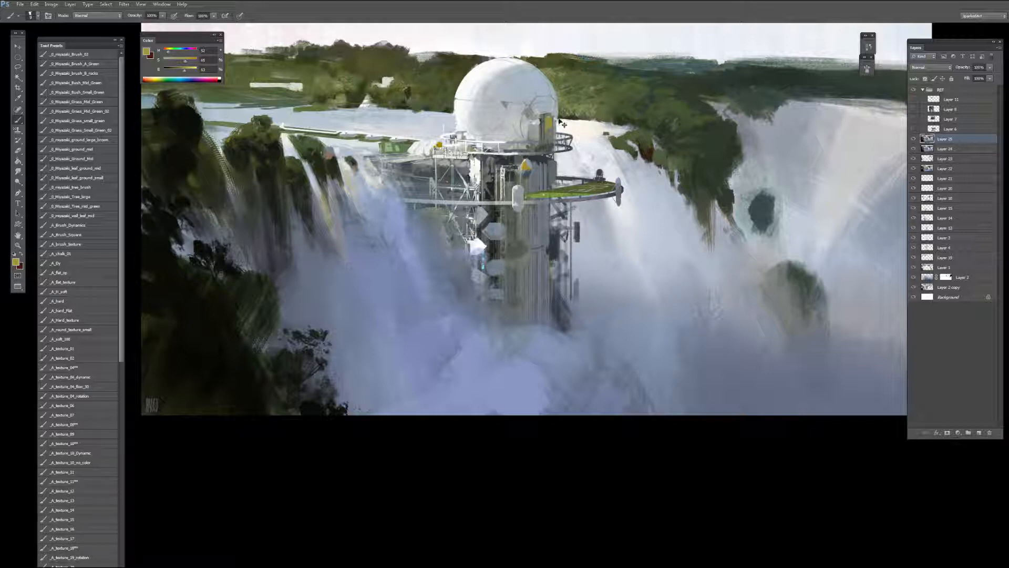
{"action": "left_click_drag", "start_coordinate": [549, 120], "coordinate": [553, 134]}
{"action": "left_click", "coordinate": [539, 123], "text": "alt"}
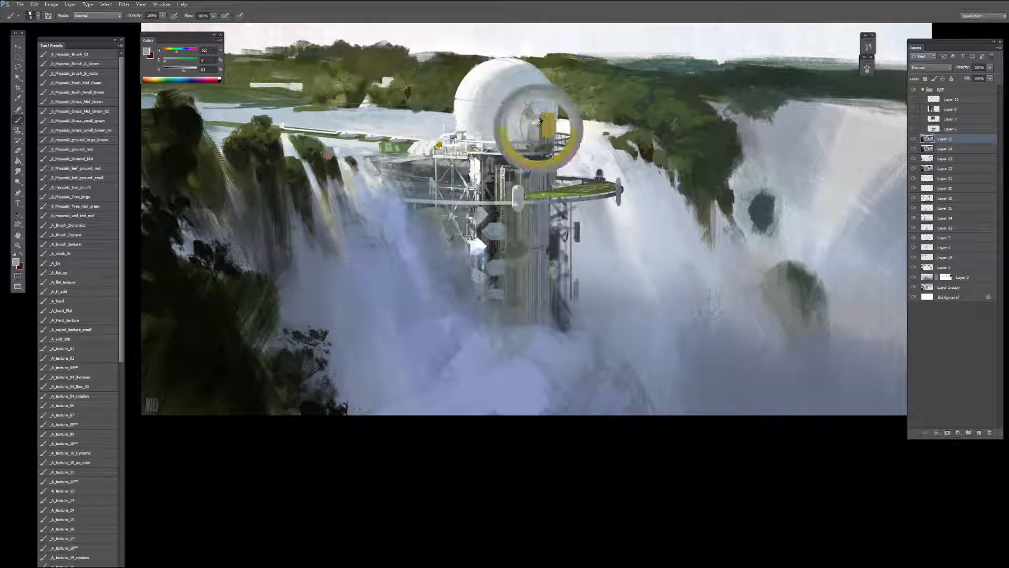
Step: Detail the dome area around the yellow panel and the railing below it with sampled whites and greys, varying the brush size
{"action": "left_click", "coordinate": [474, 105], "text": "alt"}
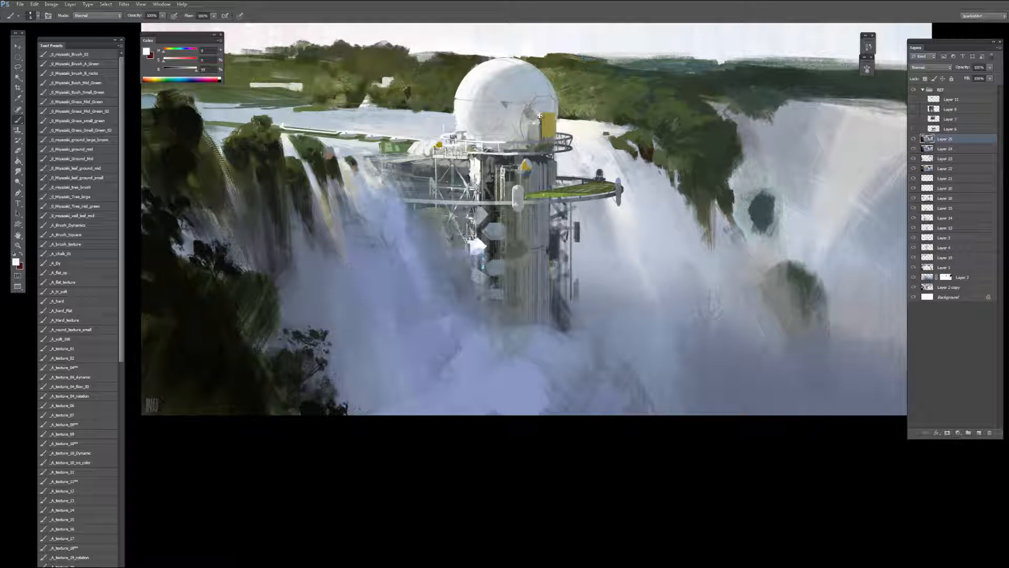
{"action": "left_click", "coordinate": [550, 115], "text": "alt"}
{"action": "left_click", "coordinate": [540, 114], "text": "alt"}
{"action": "left_click_drag", "start_coordinate": [538, 132], "coordinate": [541, 147], "text": "alt"}
{"action": "key", "text": "bracketleft"}
{"action": "left_click", "coordinate": [511, 172], "text": "alt"}
{"action": "key", "text": "bracketright"}
{"action": "left_click", "coordinate": [546, 122], "text": "alt"}
{"action": "left_click", "coordinate": [540, 116], "text": "alt"}
{"action": "left_click", "coordinate": [532, 119], "text": "alt"}
{"action": "left_click_drag", "start_coordinate": [532, 118], "coordinate": [536, 120]}
{"action": "left_click_drag", "start_coordinate": [532, 156], "coordinate": [542, 160]}
Step: Add a new layer and brush a misty blue sampled from the waterfall over the tower's lower right side
{"action": "left_click", "coordinate": [396, 218], "text": "alt"}
{"action": "left_click", "coordinate": [979, 433]}
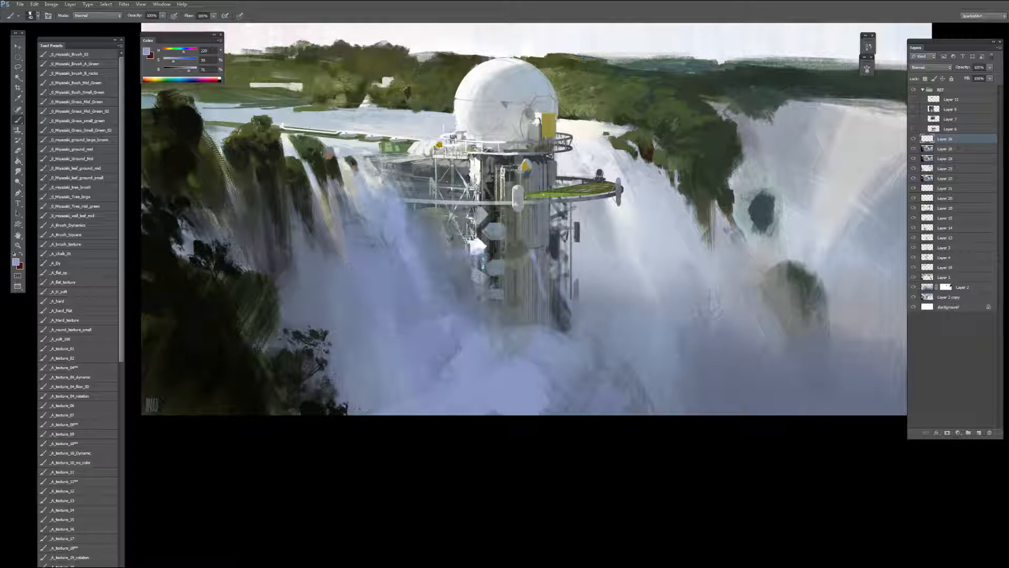
{"action": "mouse_move", "coordinate": [575, 300]}
{"action": "left_mouse_down"}
{"action": "mouse_move", "coordinate": [559, 278]}
{"action": "mouse_move", "coordinate": [574, 306]}
{"action": "mouse_move", "coordinate": [557, 331]}
{"action": "left_mouse_up"}
{"action": "key", "text": "bracketleft"}
{"action": "key", "text": "bracketleft"}
Step: Erase the excess mist over the tower's lower right side with an enlarged eraser
{"action": "key", "text": "ctrl+minus"}
{"action": "key", "text": "e"}
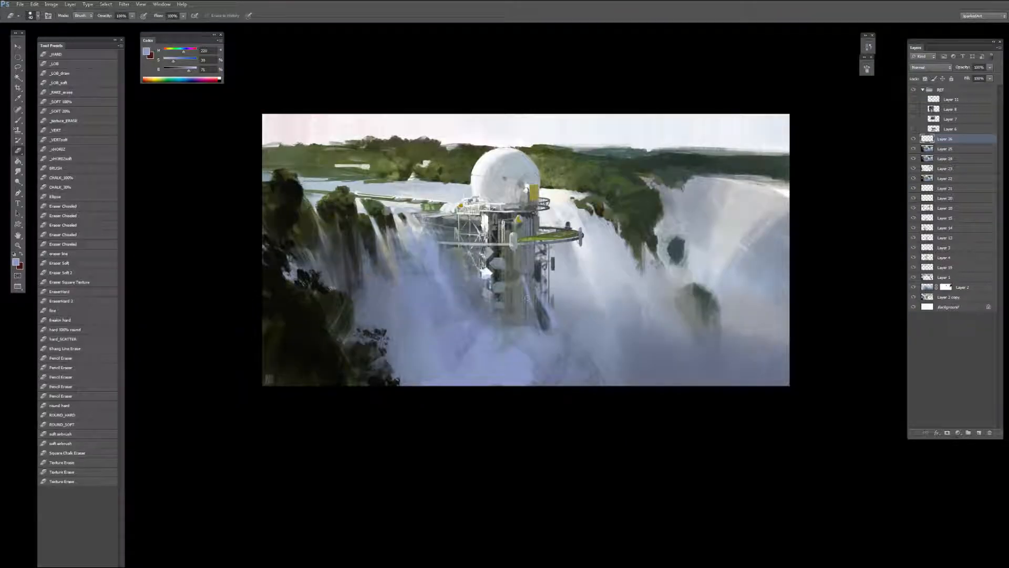
{"action": "key", "text": "bracketright"}
{"action": "key", "text": "bracketright"}
{"action": "key", "text": "bracketright"}
{"action": "mouse_move", "coordinate": [529, 293]}
{"action": "left_mouse_down"}
{"action": "mouse_move", "coordinate": [553, 320]}
{"action": "mouse_move", "coordinate": [561, 298]}
{"action": "left_mouse_up"}
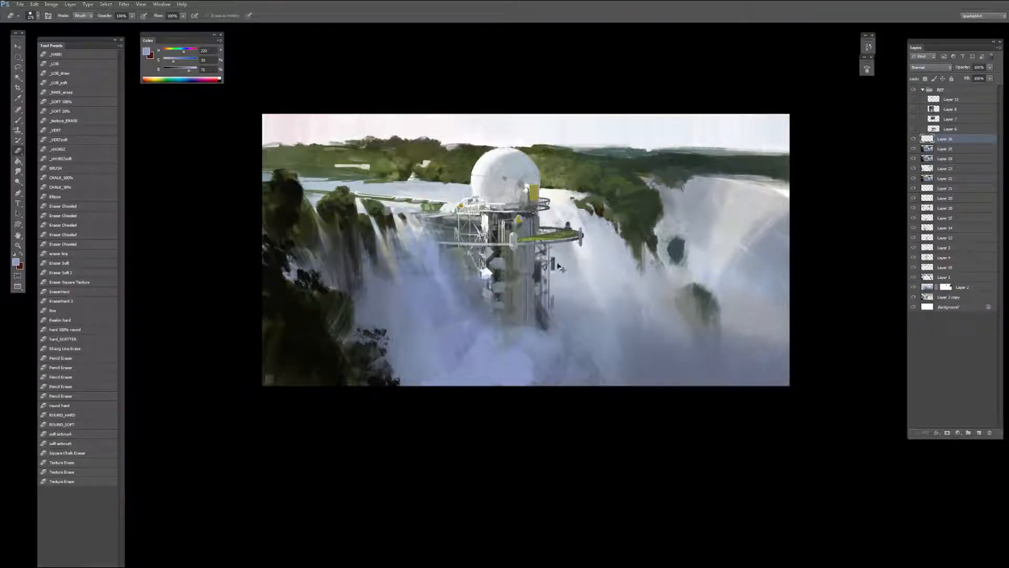
Step: Touch up the box and yellow panel beside the dome with whites and greys sampled from the dome area
{"action": "key", "text": "ctrl+plus"}
{"action": "key", "text": "b"}
{"action": "left_click", "coordinate": [536, 121], "text": "alt"}
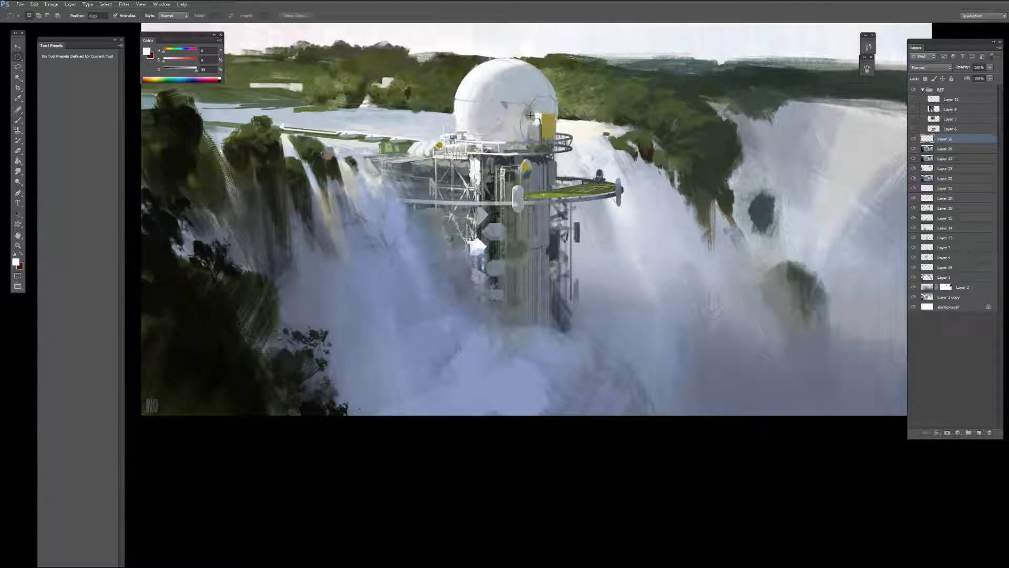
{"action": "key", "text": "m"}
{"action": "left_click_drag", "start_coordinate": [533, 119], "coordinate": [533, 120]}
{"action": "key", "text": "b"}
{"action": "left_click", "coordinate": [533, 118], "text": "alt"}
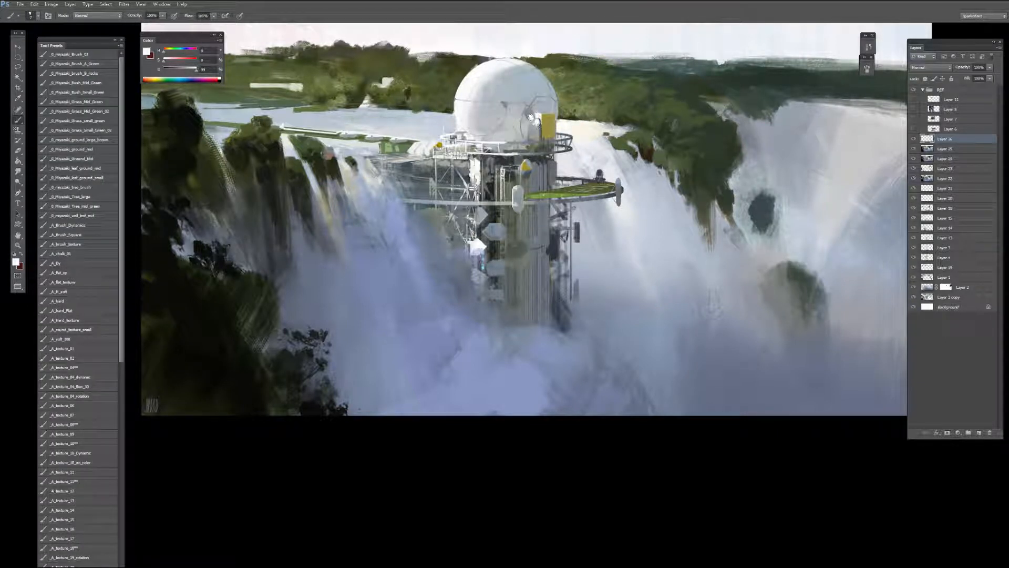
{"action": "left_click", "coordinate": [531, 117], "text": "alt"}
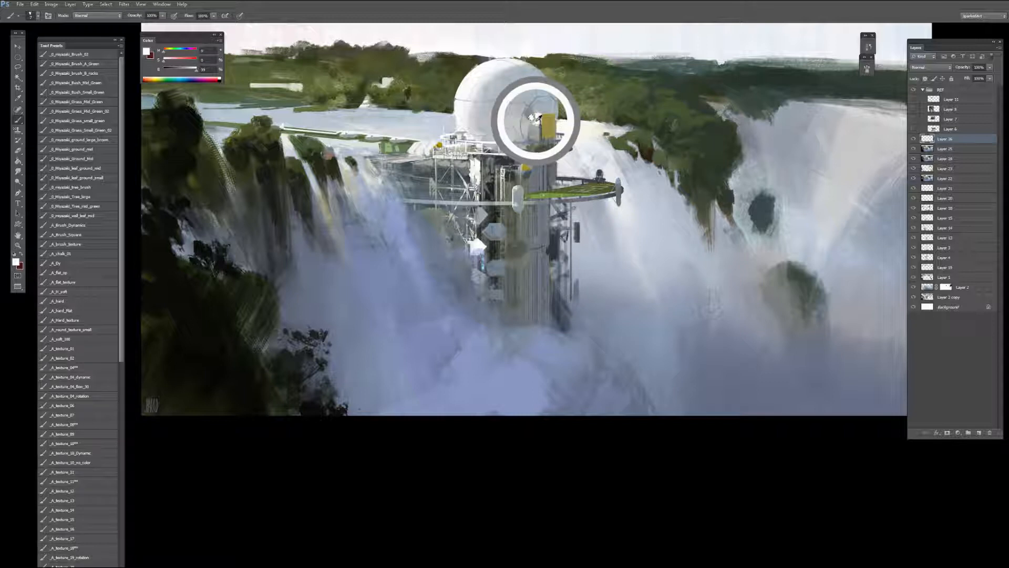
{"action": "left_click", "coordinate": [531, 116], "text": "alt"}
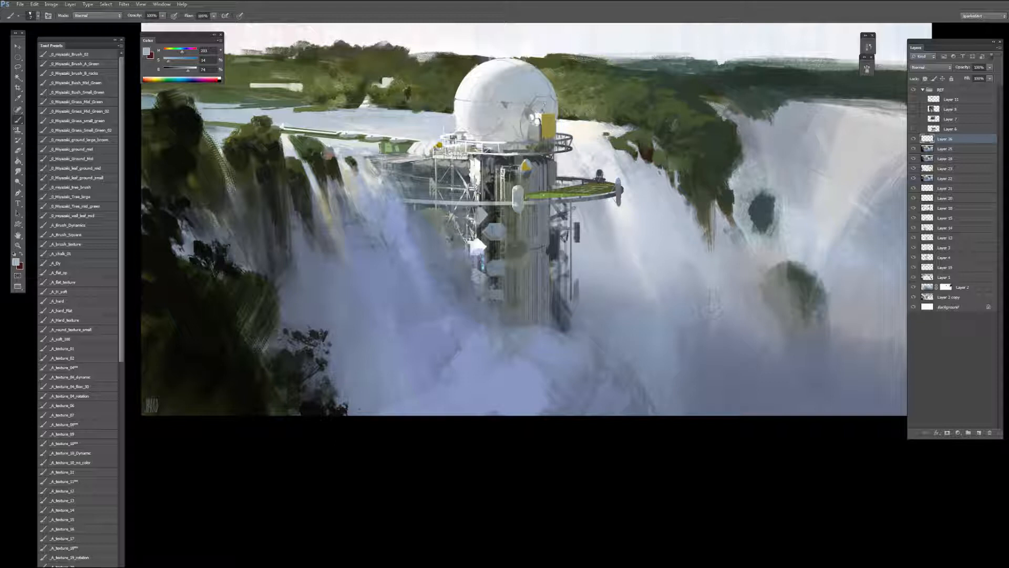
{"action": "left_click", "coordinate": [541, 109], "text": "alt"}
{"action": "left_click", "coordinate": [559, 112], "text": "alt"}
{"action": "left_click", "coordinate": [560, 113], "text": "alt"}
Step: Refine the dark accents on the tower just below the dome with a sampled dark grey, varying the brush size
{"action": "left_click", "coordinate": [526, 142], "text": "alt"}
{"action": "left_click", "coordinate": [532, 153], "text": "alt"}
{"action": "key", "text": "bracketright"}
{"action": "left_click_drag", "start_coordinate": [519, 157], "coordinate": [522, 161]}
{"action": "key", "text": "ctrl+z"}
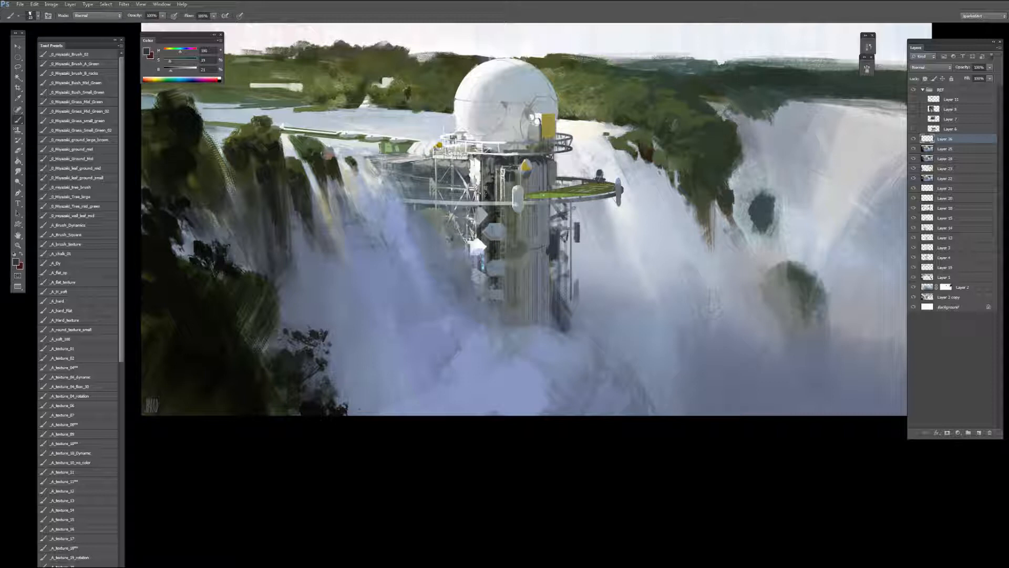
{"action": "key", "text": "bracketleft"}
{"action": "key", "text": "bracketleft"}
{"action": "key", "text": "bracketleft"}
{"action": "key", "text": "bracketleft"}
{"action": "key", "text": "bracketleft"}
{"action": "key", "text": "bracketright"}
{"action": "key", "text": "bracketright"}
{"action": "key", "text": "ctrl+minus"}
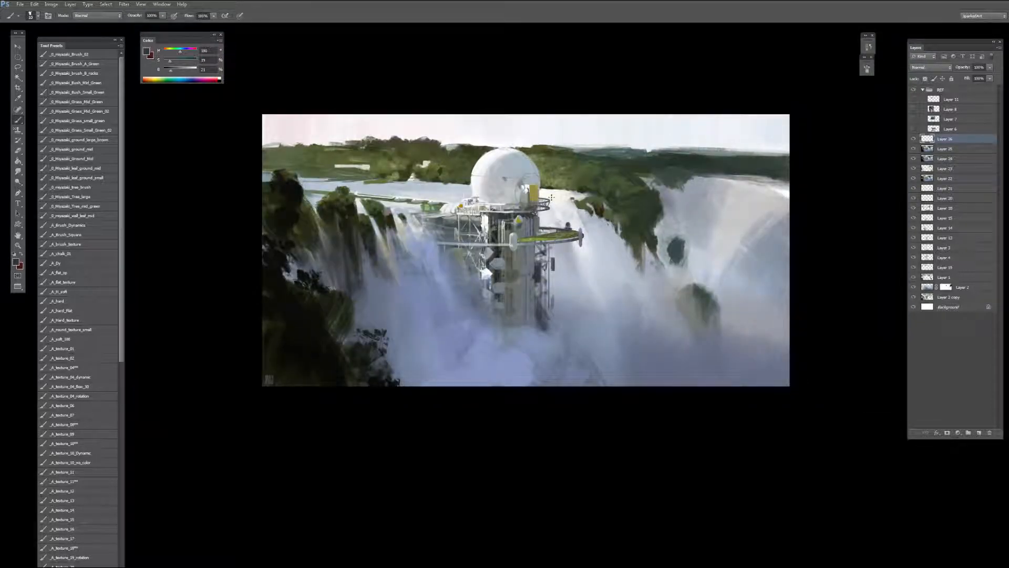
Step: Brush sampled whites, mist blues and dark greys along the tower shaft below the round platform
{"action": "key", "text": "ctrl+plus"}
{"action": "left_click", "coordinate": [482, 247], "text": "alt"}
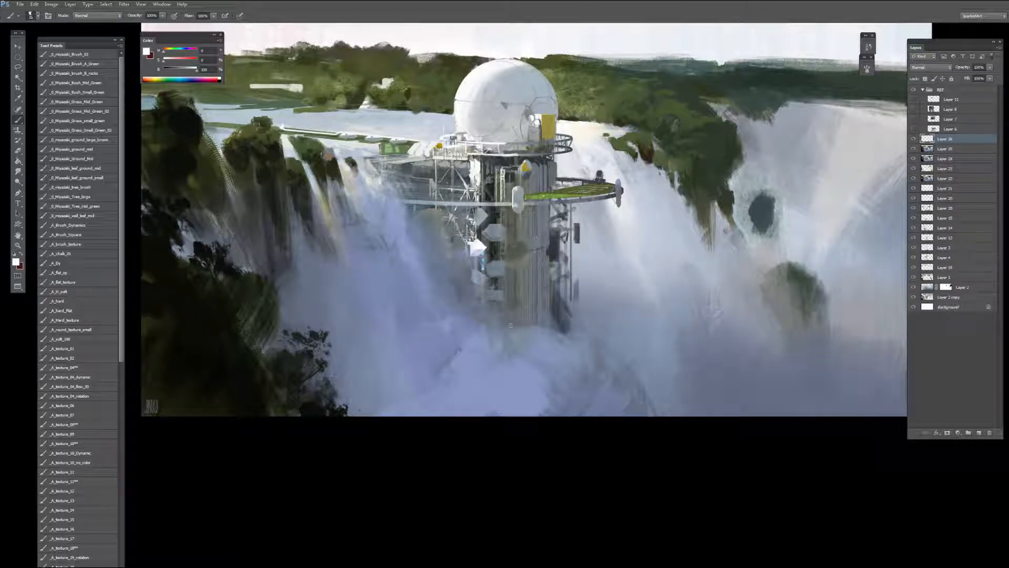
{"action": "left_click", "coordinate": [512, 387], "text": "alt"}
{"action": "left_click", "coordinate": [541, 226], "text": "alt"}
{"action": "left_click_drag", "start_coordinate": [521, 286], "coordinate": [521, 341]}
{"action": "left_click", "coordinate": [437, 253], "text": "alt"}
{"action": "key", "text": "bracketright"}
{"action": "left_click", "coordinate": [556, 236], "text": "alt"}
{"action": "mouse_move", "coordinate": [549, 237]}
{"action": "left_mouse_down"}
{"action": "mouse_move", "coordinate": [534, 349]}
{"action": "mouse_move", "coordinate": [520, 326]}
{"action": "left_mouse_up"}
{"action": "left_click", "coordinate": [550, 254], "text": "alt"}
{"action": "key", "text": "ctrl+minus"}
{"action": "key", "text": "ctrl+minus"}
{"action": "key", "text": "ctrl+minus"}
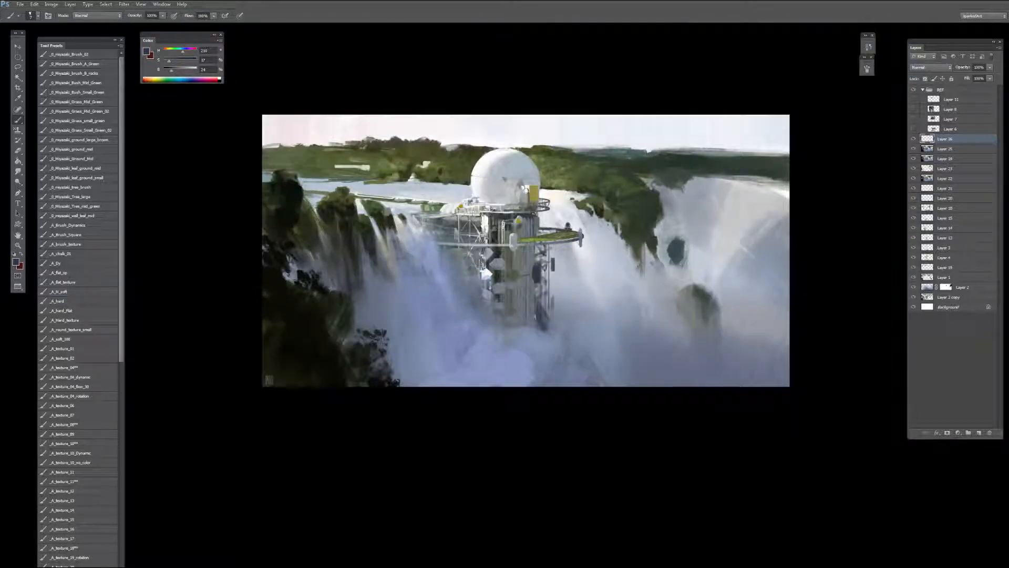
Step: Refine the base of the dome and its railing with several colours sampled from the same area
{"action": "key", "text": "ctrl+plus"}
{"action": "key", "text": "ctrl+plus"}
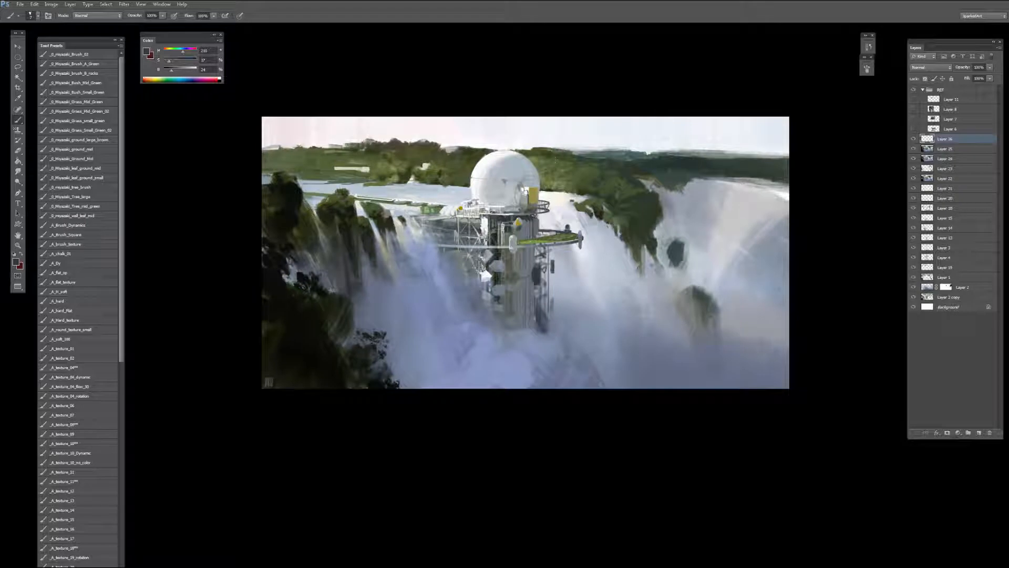
{"action": "left_click", "coordinate": [505, 143], "text": "alt"}
{"action": "left_click", "coordinate": [507, 149], "text": "alt"}
{"action": "left_click", "coordinate": [503, 150], "text": "alt"}
{"action": "left_click", "coordinate": [512, 148], "text": "alt"}
{"action": "left_click", "coordinate": [519, 146], "text": "alt"}
{"action": "left_click", "coordinate": [528, 147], "text": "alt"}
{"action": "key", "text": "ctrl+minus"}
{"action": "key", "text": "ctrl+minus"}
{"action": "key", "text": "ctrl+plus"}
{"action": "key", "text": "ctrl+plus"}
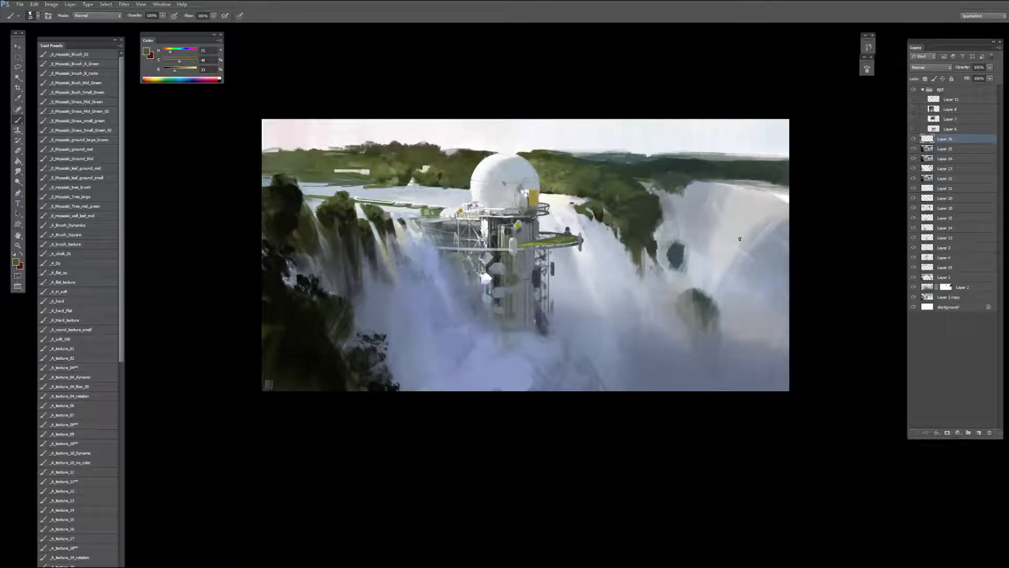
Step: Merge the newest detail layer with the two painting layers beneath it
{"action": "left_click", "coordinate": [950, 150], "text": "shift"}
{"action": "key", "text": "ctrl+e"}
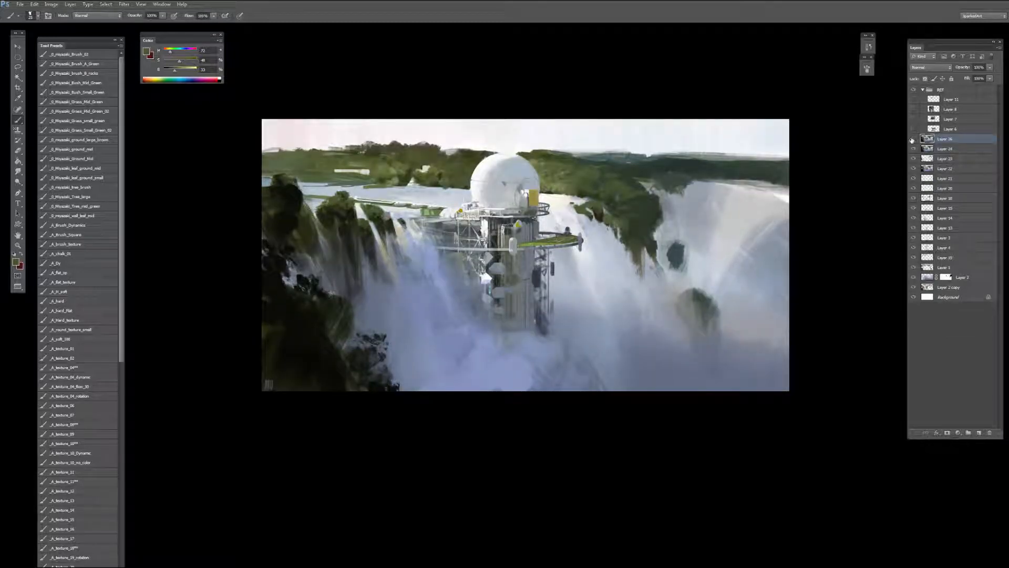
{"action": "left_click", "coordinate": [932, 148], "text": "shift"}
{"action": "key", "text": "ctrl+e"}
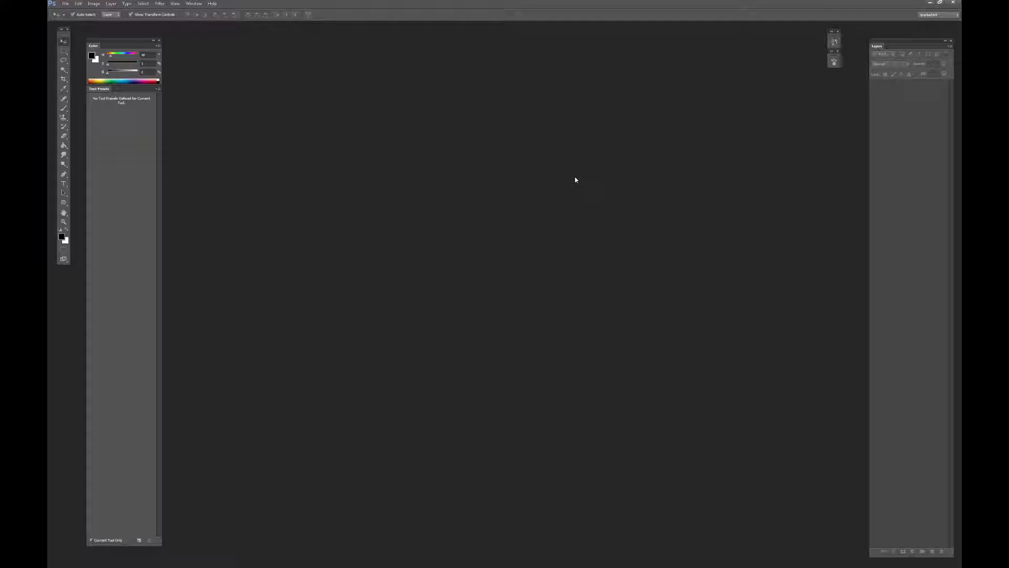
Step: Create a new white 971 x 1218 pixel document at 72 pixels/inch and activate the Pattern Stamp tool
{"action": "key", "text": "ctrl+n"}
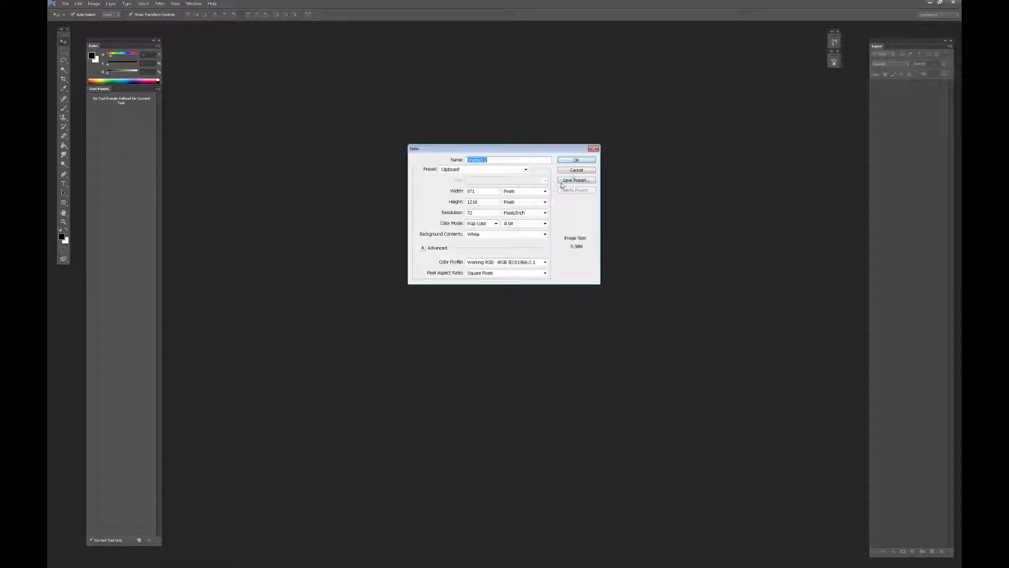
{"action": "left_click", "coordinate": [582, 161]}
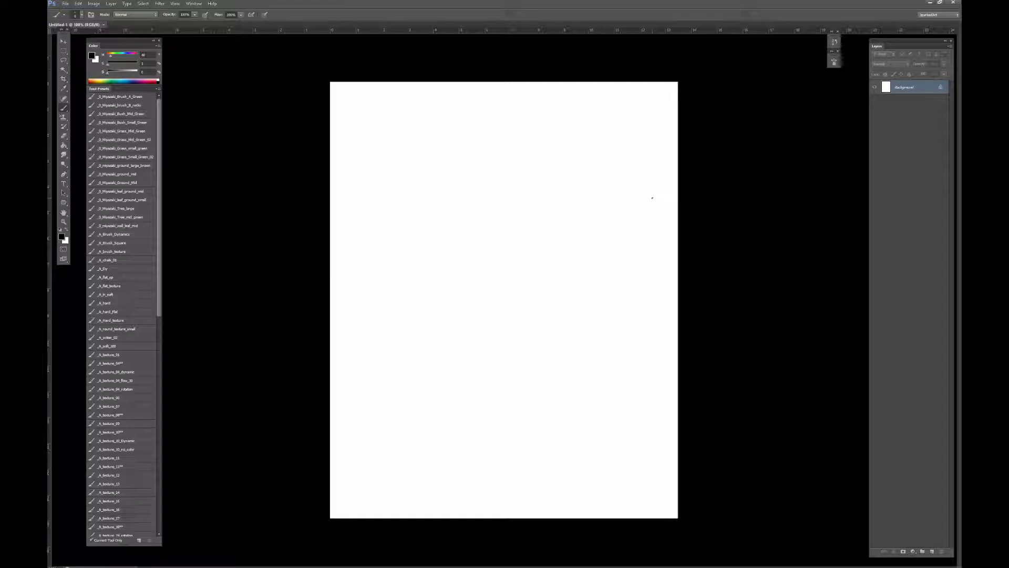
{"action": "left_click", "coordinate": [63, 117]}
{"action": "left_click", "coordinate": [64, 119]}
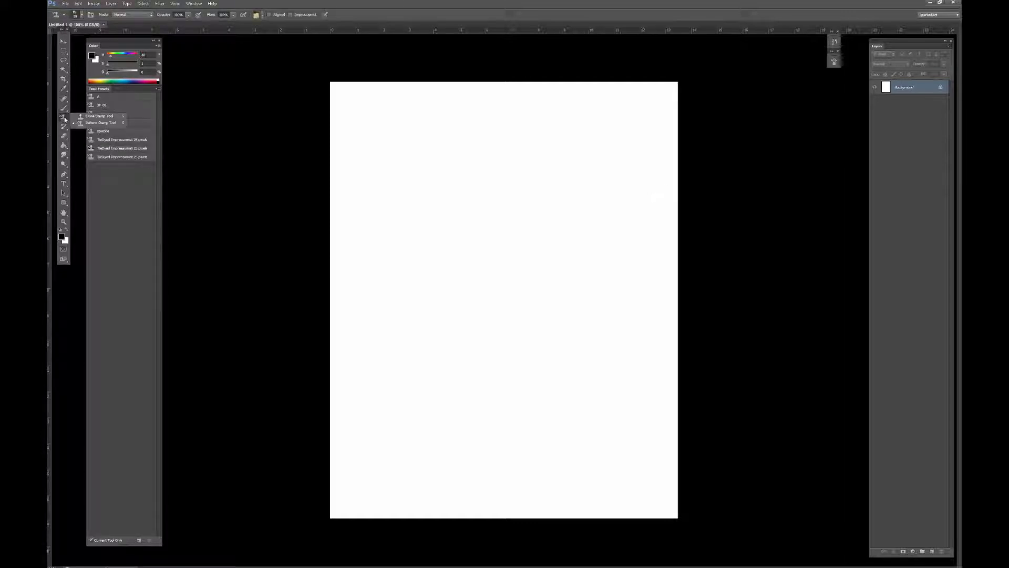
{"action": "left_click", "coordinate": [98, 116]}
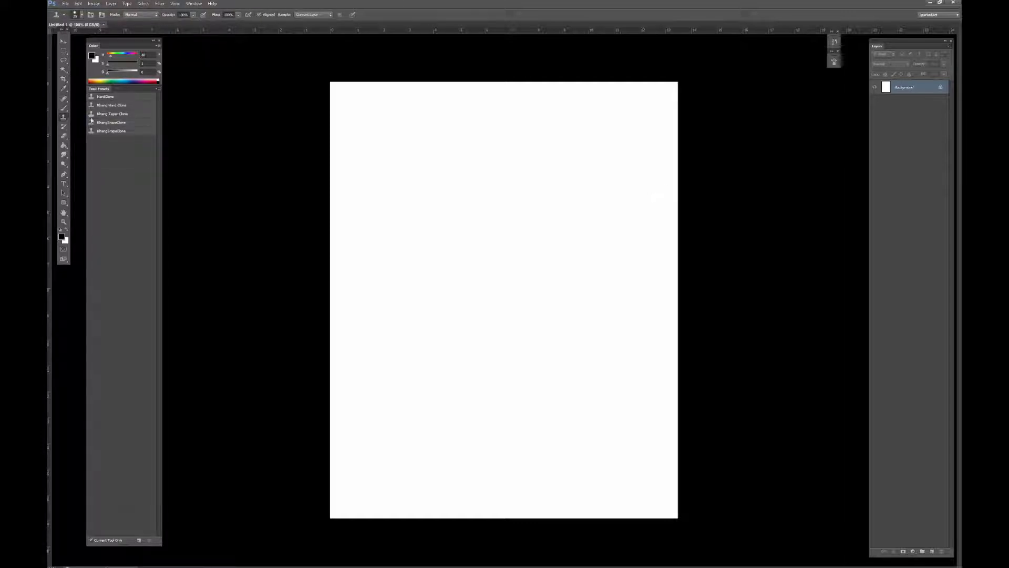
{"action": "left_click", "coordinate": [64, 118]}
{"action": "left_click", "coordinate": [116, 123]}
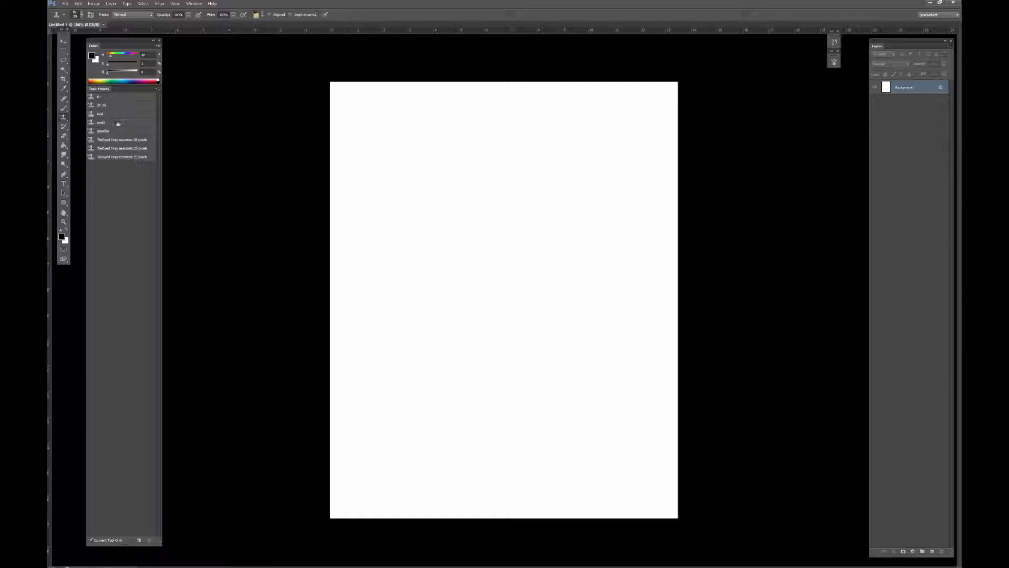
Step: Choose the blue cloudy pattern and a ragged-edged brush tip, and try a stroke across the canvas
{"action": "left_click", "coordinate": [263, 16]}
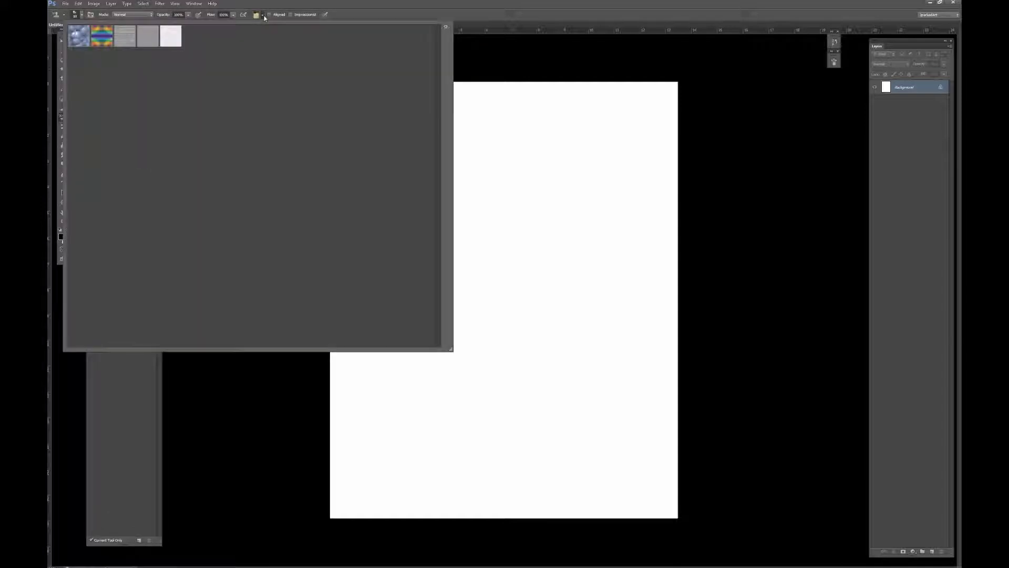
{"action": "left_click", "coordinate": [96, 46]}
{"action": "left_click", "coordinate": [253, 386]}
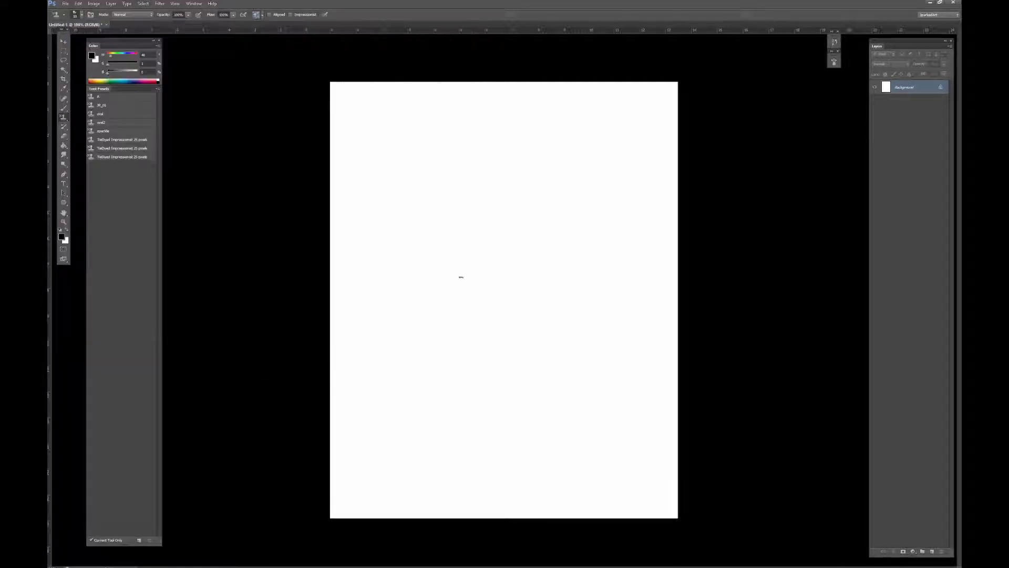
{"action": "left_click", "coordinate": [82, 14]}
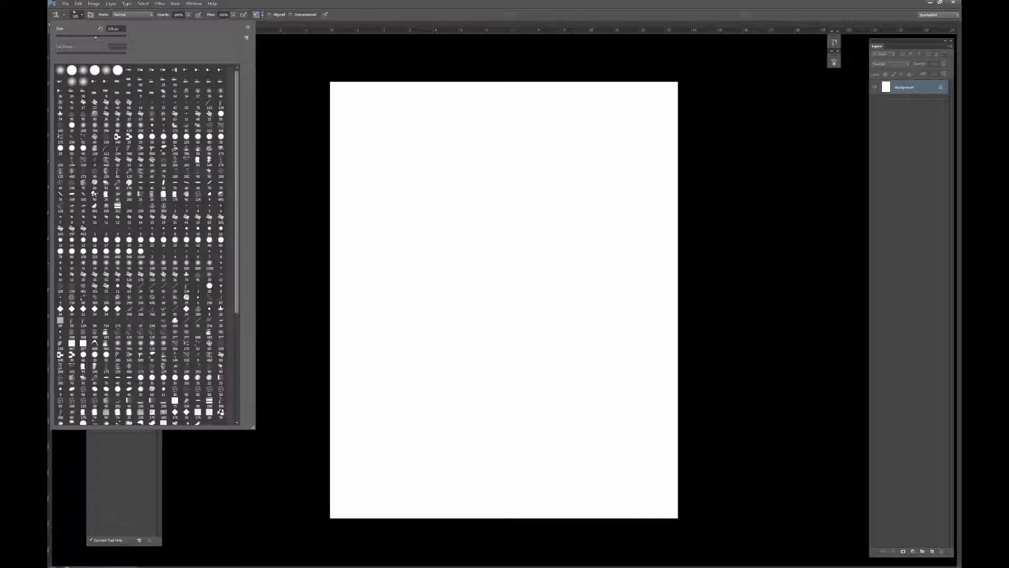
{"action": "left_click", "coordinate": [167, 196]}
{"action": "left_click", "coordinate": [284, 191]}
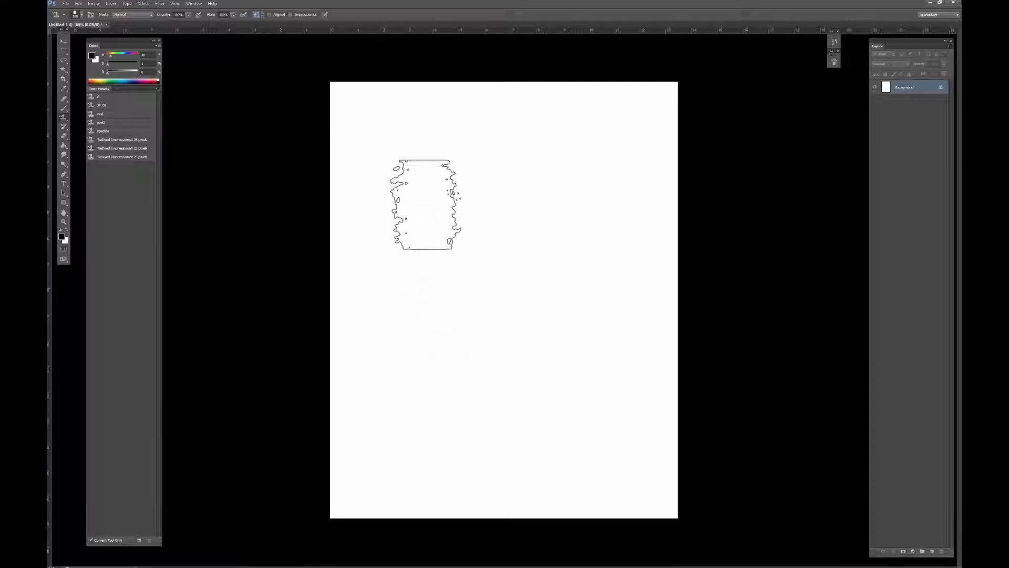
{"action": "mouse_move", "coordinate": [428, 198]}
{"action": "left_mouse_down"}
{"action": "mouse_move", "coordinate": [520, 197]}
{"action": "mouse_move", "coordinate": [489, 211]}
{"action": "mouse_move", "coordinate": [472, 281]}
{"action": "mouse_move", "coordinate": [452, 293]}
{"action": "mouse_move", "coordinate": [522, 328]}
{"action": "left_mouse_up"}
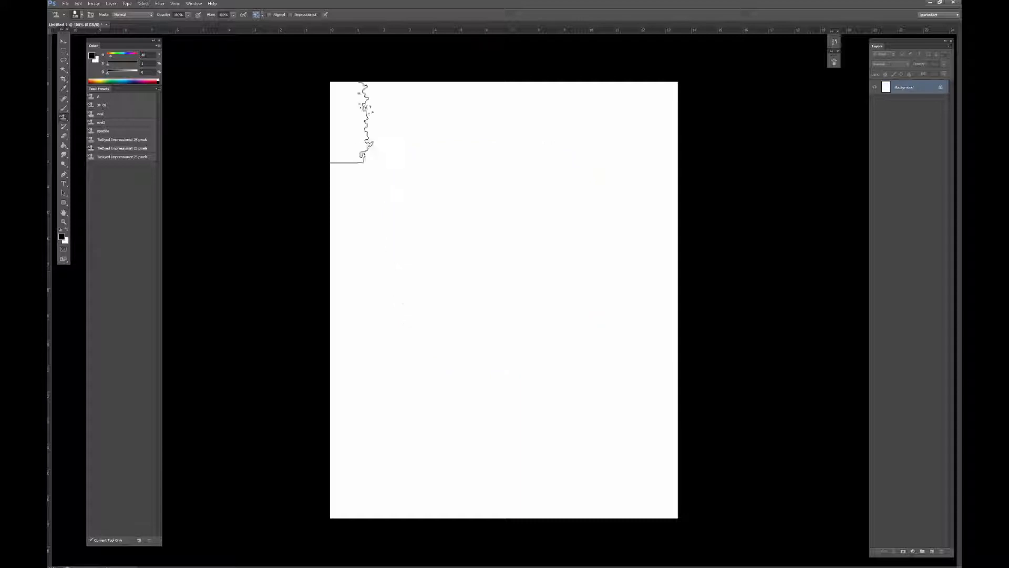
{"action": "key", "text": "ctrl+z"}
Step: Switch the stamp to the rainbow-striped pattern and try two strokes on the blank canvas
{"action": "left_click", "coordinate": [262, 15]}
{"action": "left_click", "coordinate": [102, 36]}
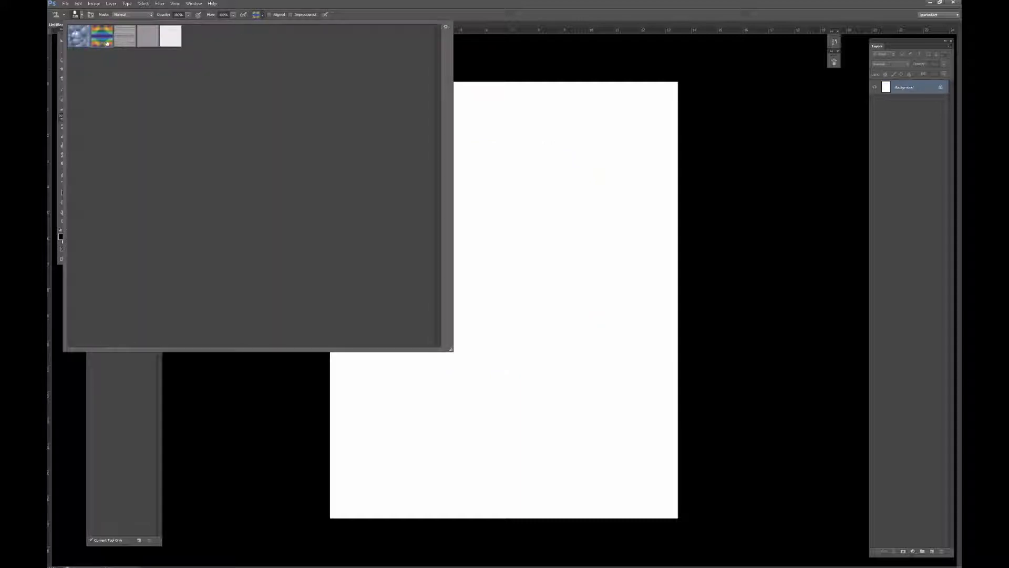
{"action": "mouse_move", "coordinate": [525, 239]}
{"action": "left_mouse_down"}
{"action": "mouse_move", "coordinate": [466, 186]}
{"action": "mouse_move", "coordinate": [418, 337]}
{"action": "left_mouse_up"}
{"action": "key", "text": "ctrl+z"}
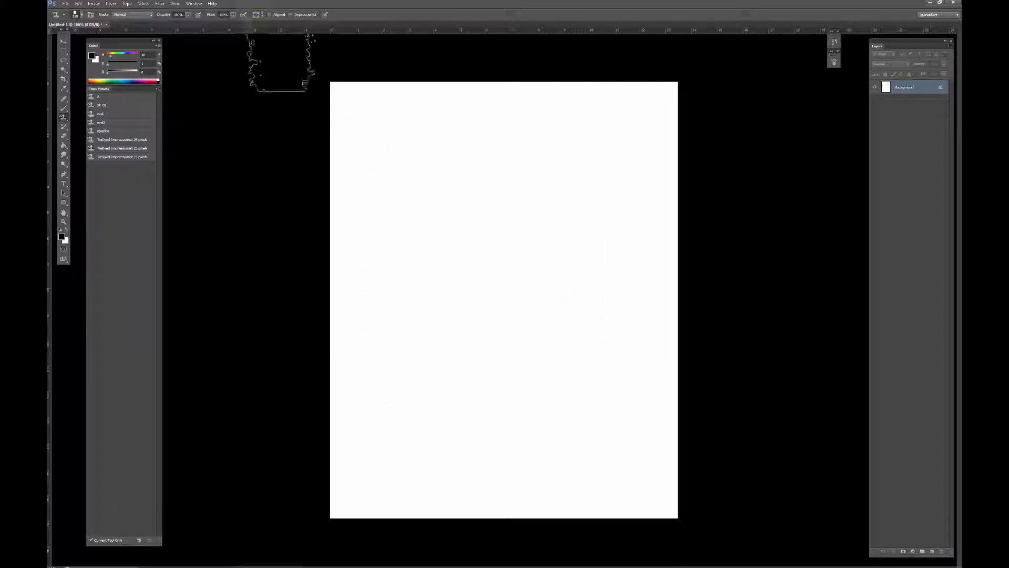
{"action": "mouse_move", "coordinate": [435, 206]}
{"action": "left_mouse_down"}
{"action": "mouse_move", "coordinate": [432, 325]}
{"action": "mouse_move", "coordinate": [421, 334]}
{"action": "left_mouse_up"}
{"action": "key", "text": "ctrl+z"}
Step: Try several rainbow pattern strokes across the canvas with the Aligned option turned on
{"action": "left_click", "coordinate": [269, 14]}
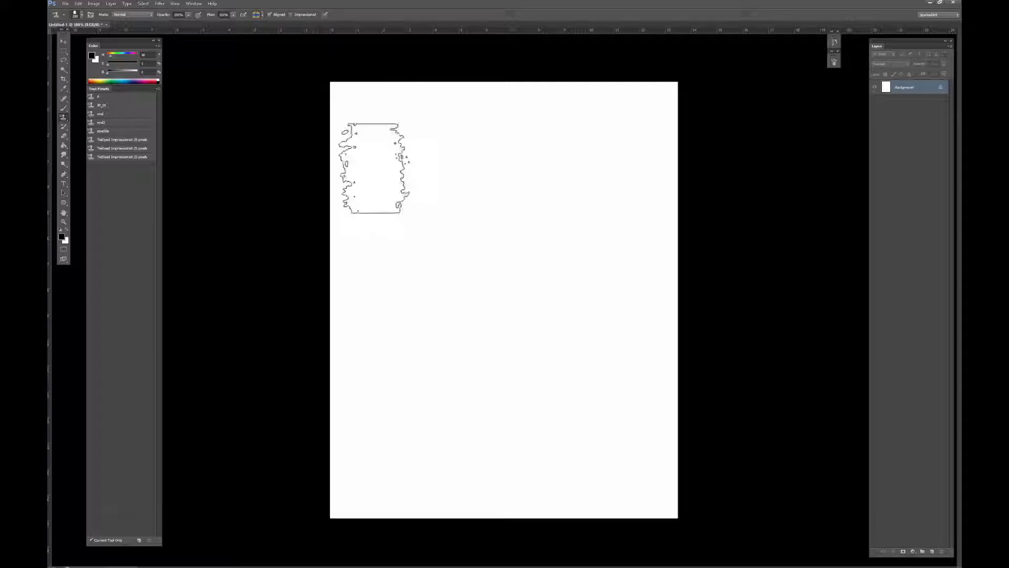
{"action": "mouse_move", "coordinate": [369, 169]}
{"action": "left_mouse_down"}
{"action": "mouse_move", "coordinate": [363, 356]}
{"action": "mouse_move", "coordinate": [513, 318]}
{"action": "mouse_move", "coordinate": [631, 338]}
{"action": "mouse_move", "coordinate": [338, 451]}
{"action": "mouse_move", "coordinate": [558, 473]}
{"action": "mouse_move", "coordinate": [651, 447]}
{"action": "left_mouse_up"}
{"action": "mouse_move", "coordinate": [554, 357]}
{"action": "left_mouse_down"}
{"action": "mouse_move", "coordinate": [651, 474]}
{"action": "mouse_move", "coordinate": [473, 121]}
{"action": "mouse_move", "coordinate": [347, 100]}
{"action": "mouse_move", "coordinate": [658, 92]}
{"action": "left_mouse_up"}
{"action": "mouse_move", "coordinate": [652, 152]}
{"action": "left_mouse_down"}
{"action": "mouse_move", "coordinate": [473, 462]}
{"action": "mouse_move", "coordinate": [621, 142]}
{"action": "mouse_move", "coordinate": [500, 126]}
{"action": "left_mouse_up"}
{"action": "key", "text": "ctrl+z"}
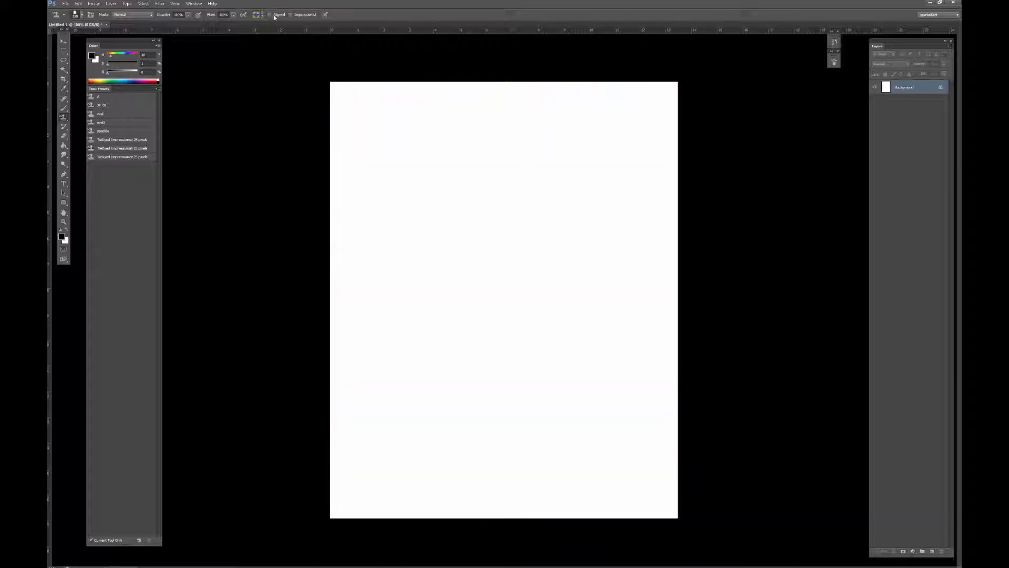
Step: Turn on the Impressionist option and try a rainbow pattern stroke across the canvas, undoing the stroke
{"action": "left_click", "coordinate": [291, 15]}
{"action": "mouse_move", "coordinate": [399, 200]}
{"action": "left_mouse_down"}
{"action": "mouse_move", "coordinate": [441, 258]}
{"action": "mouse_move", "coordinate": [426, 371]}
{"action": "mouse_move", "coordinate": [431, 410]}
{"action": "mouse_move", "coordinate": [475, 181]}
{"action": "mouse_move", "coordinate": [420, 227]}
{"action": "mouse_move", "coordinate": [372, 205]}
{"action": "mouse_move", "coordinate": [393, 236]}
{"action": "mouse_move", "coordinate": [470, 273]}
{"action": "mouse_move", "coordinate": [518, 273]}
{"action": "mouse_move", "coordinate": [533, 186]}
{"action": "mouse_move", "coordinate": [596, 225]}
{"action": "mouse_move", "coordinate": [567, 191]}
{"action": "mouse_move", "coordinate": [504, 187]}
{"action": "mouse_move", "coordinate": [563, 402]}
{"action": "left_mouse_up"}
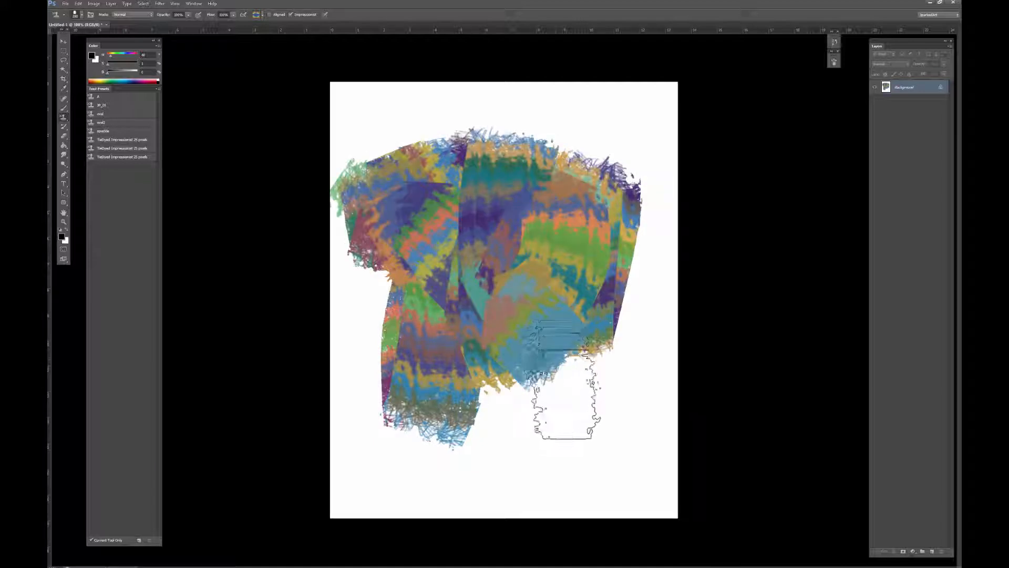
{"action": "key", "text": "ctrl+z"}
{"action": "left_click", "coordinate": [263, 18]}
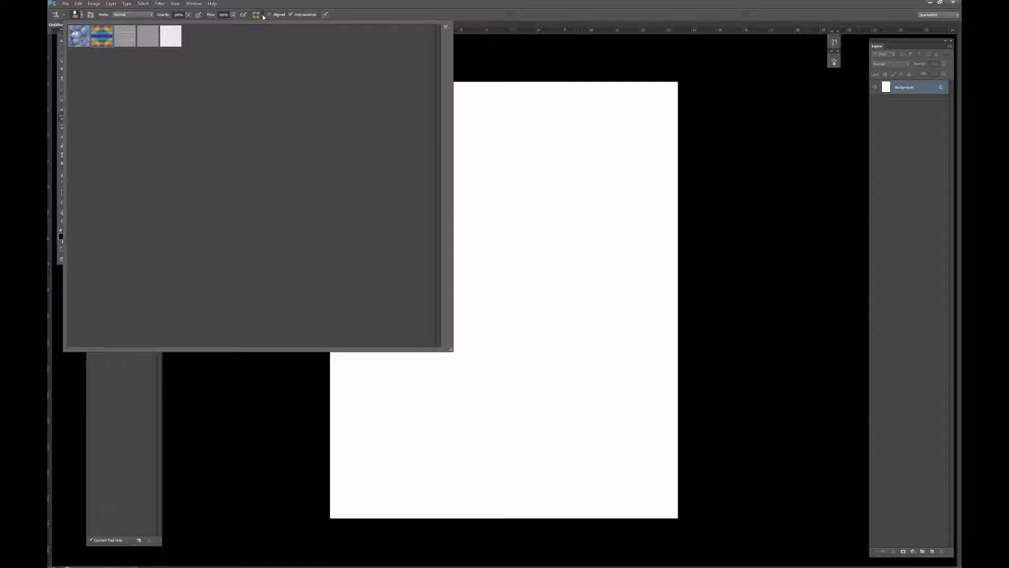
{"action": "left_click", "coordinate": [263, 18]}
{"action": "left_click", "coordinate": [263, 17]}
{"action": "left_click", "coordinate": [263, 18]}
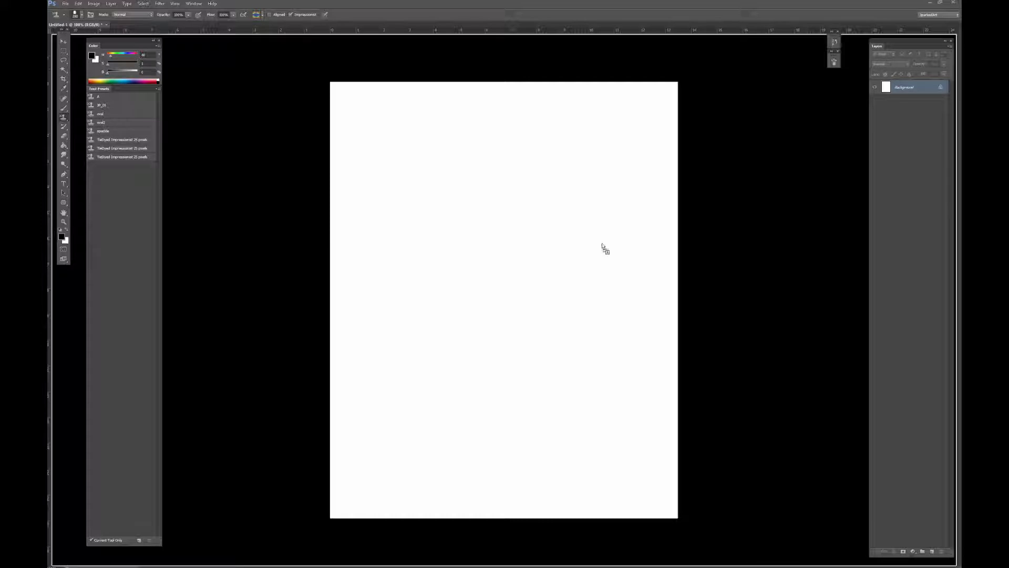
Step: Place the blue-grey painterly image at canvas width and crop away the white strips above and below it
{"action": "left_click_drag", "start_coordinate": [604, 247], "coordinate": [697, 155]}
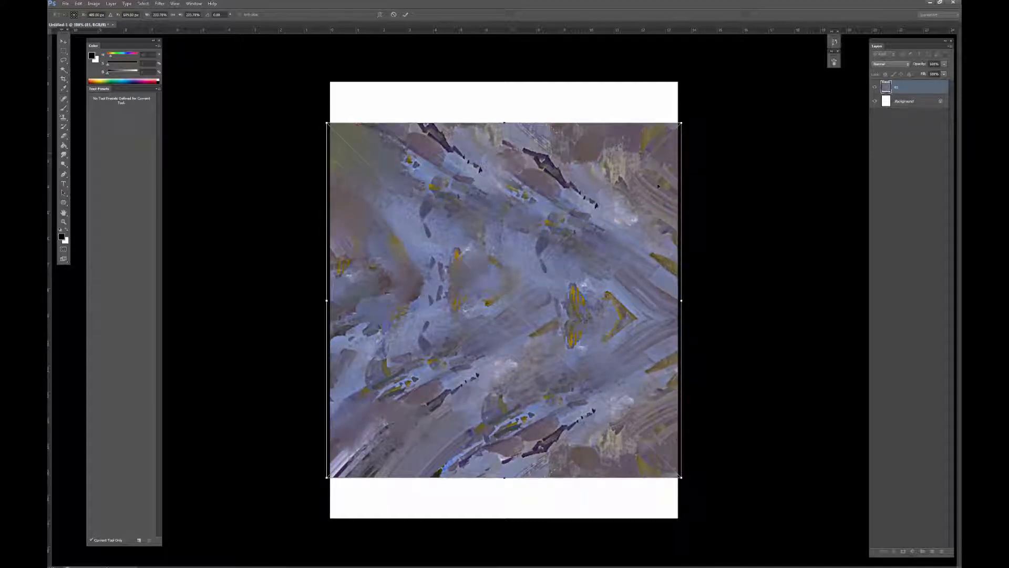
{"action": "key", "text": "Return"}
{"action": "key", "text": "c"}
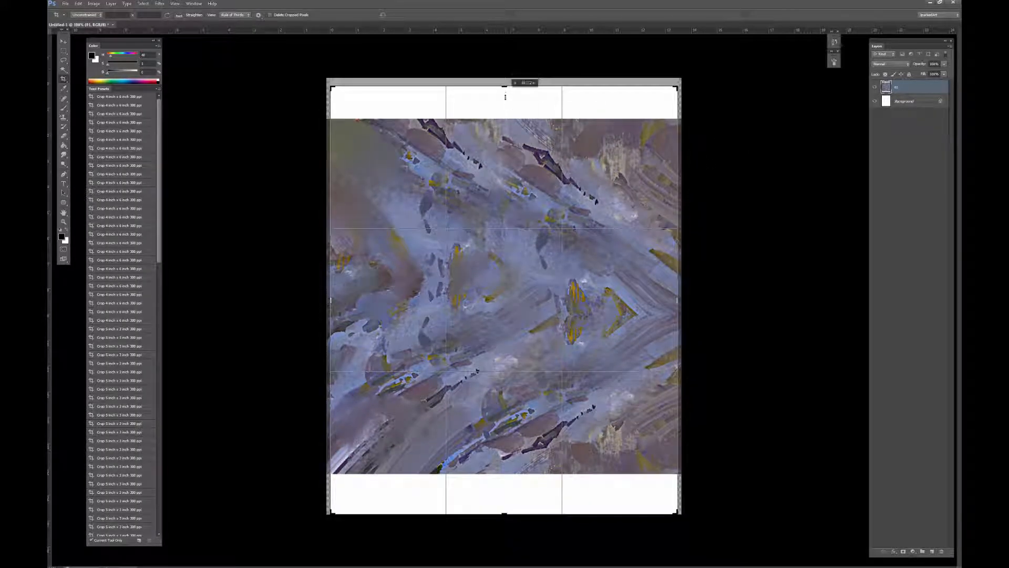
{"action": "left_click_drag", "start_coordinate": [506, 96], "coordinate": [505, 63]}
{"action": "left_click_drag", "start_coordinate": [506, 496], "coordinate": [505, 512]}
{"action": "key", "text": "Return"}
{"action": "key", "text": "v"}
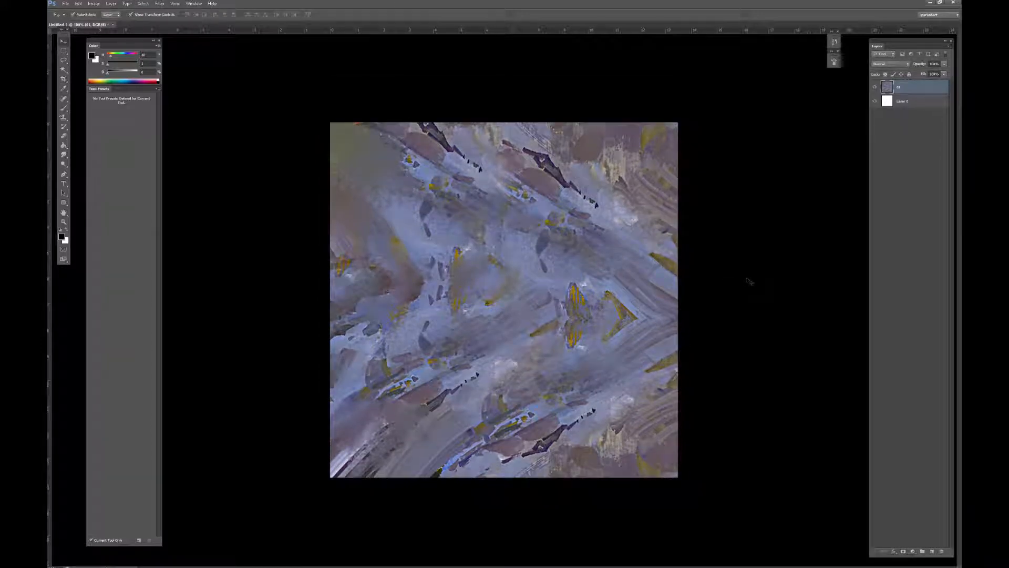
{"action": "left_click", "coordinate": [747, 279]}
{"action": "left_click", "coordinate": [590, 283]}
{"action": "left_click", "coordinate": [748, 255]}
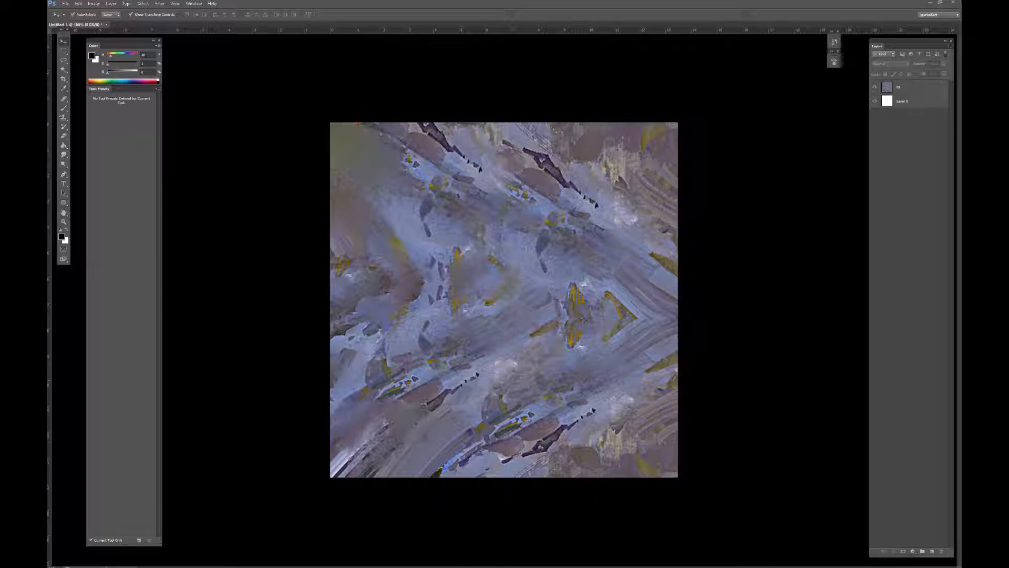
Step: Place the brown woodland painting above the blue-grey image and stretch it to cover the whole canvas
{"action": "left_click_drag", "start_coordinate": [597, 329], "coordinate": [684, 161]}
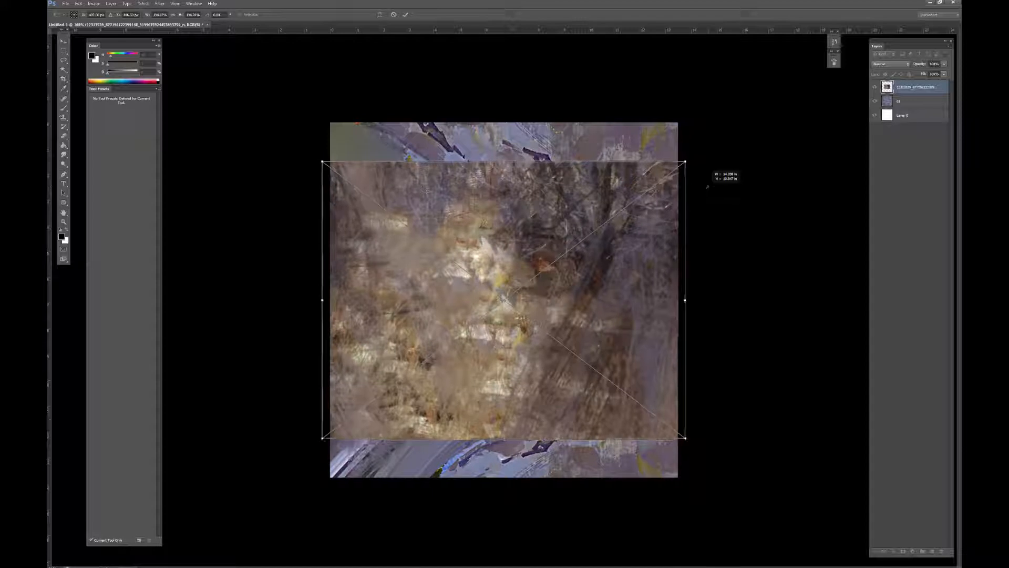
{"action": "left_click_drag", "start_coordinate": [503, 161], "coordinate": [504, 122]}
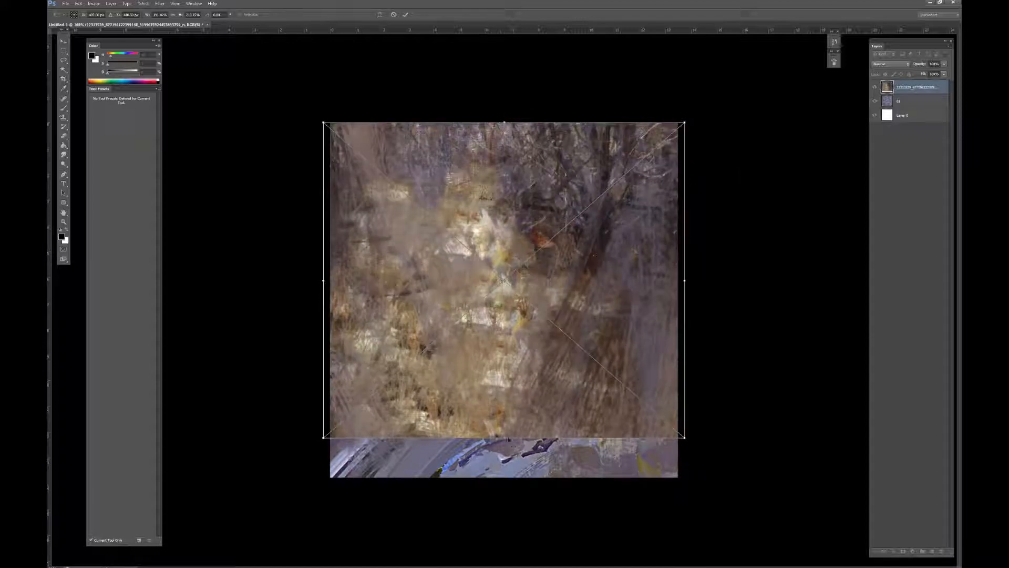
{"action": "left_click_drag", "start_coordinate": [503, 437], "coordinate": [507, 477]}
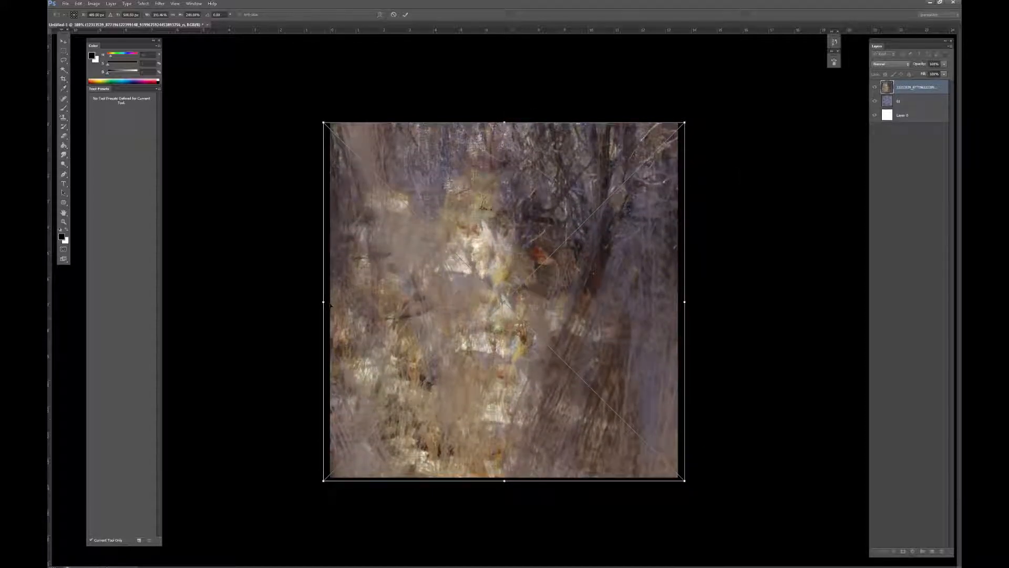
{"action": "left_click_drag", "start_coordinate": [323, 301], "coordinate": [330, 301]}
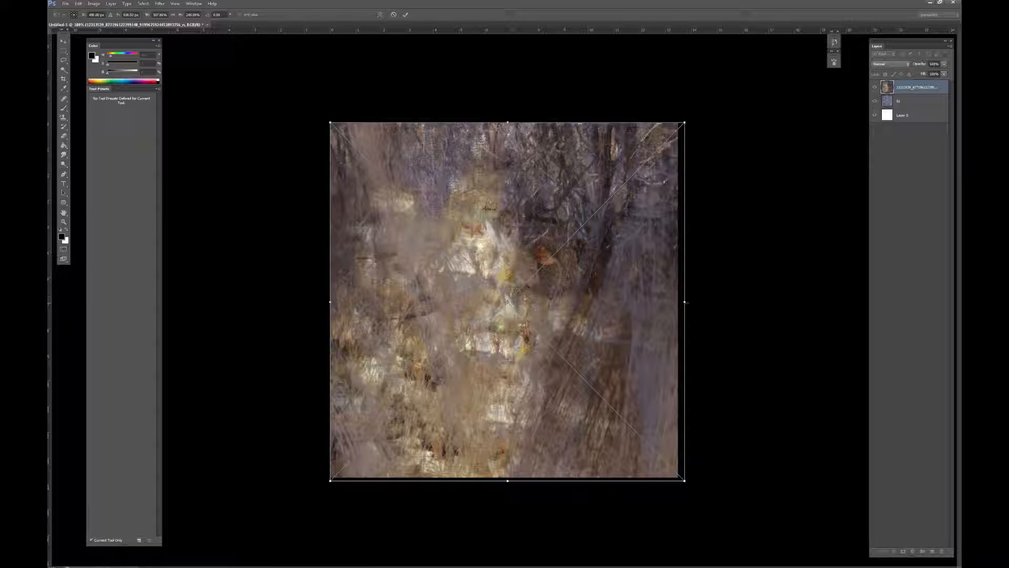
{"action": "left_click_drag", "start_coordinate": [685, 302], "coordinate": [678, 302]}
{"action": "left_click_drag", "start_coordinate": [504, 482], "coordinate": [505, 476]}
{"action": "key", "text": "Return"}
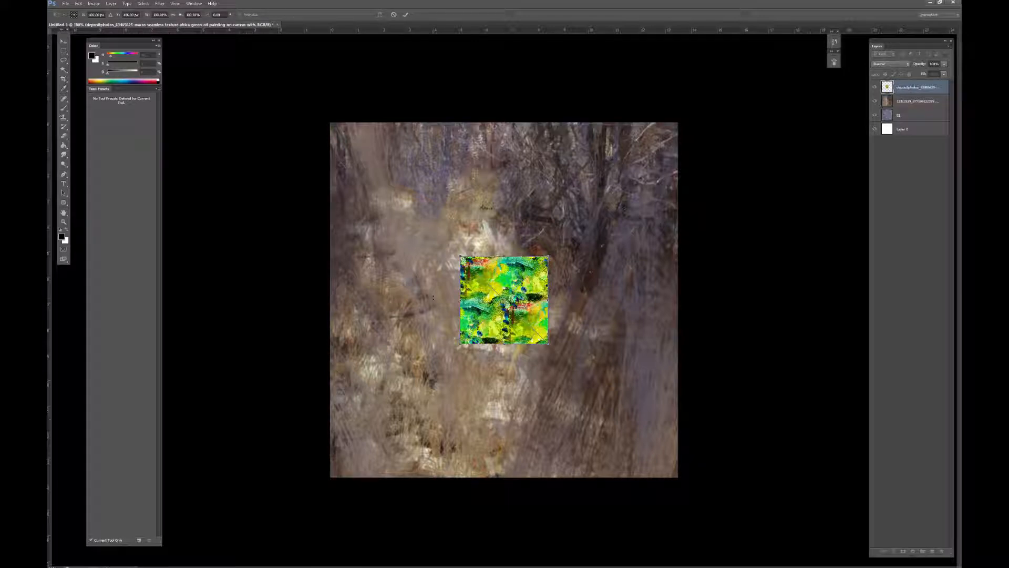
Step: Scale the placed green and yellow oil-paint texture to fill the whole canvas and commit the placement
{"action": "left_click_drag", "start_coordinate": [548, 257], "coordinate": [701, 141]}
{"action": "left_click_drag", "start_coordinate": [457, 347], "coordinate": [330, 477]}
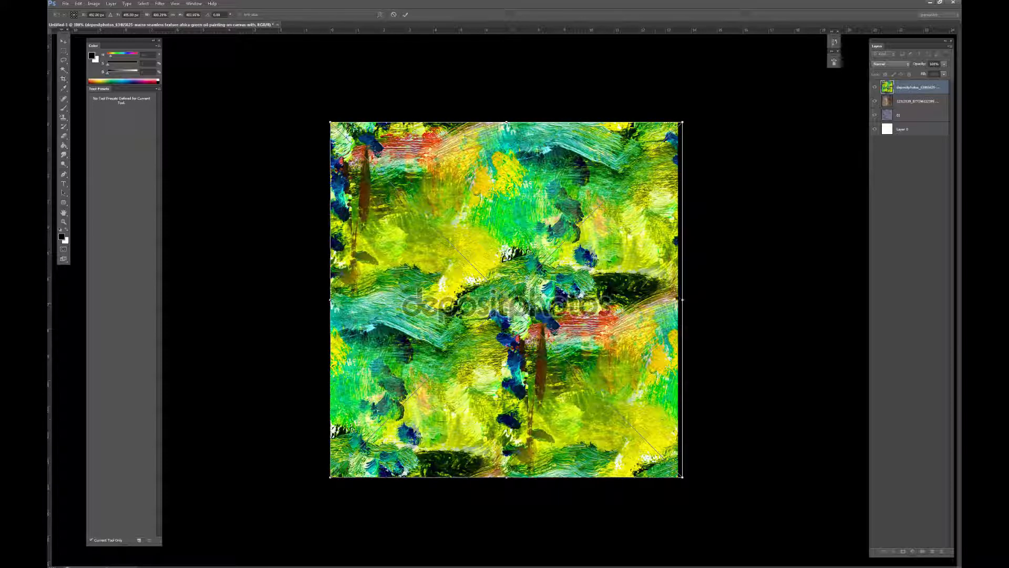
{"action": "left_click_drag", "start_coordinate": [683, 299], "coordinate": [678, 299]}
{"action": "key", "text": "Return"}
Step: With an enlarged Clone Stamp brush, sample the yellow-green area and clone a horizontal stroke across the watermark on the green texture
{"action": "key", "text": "s"}
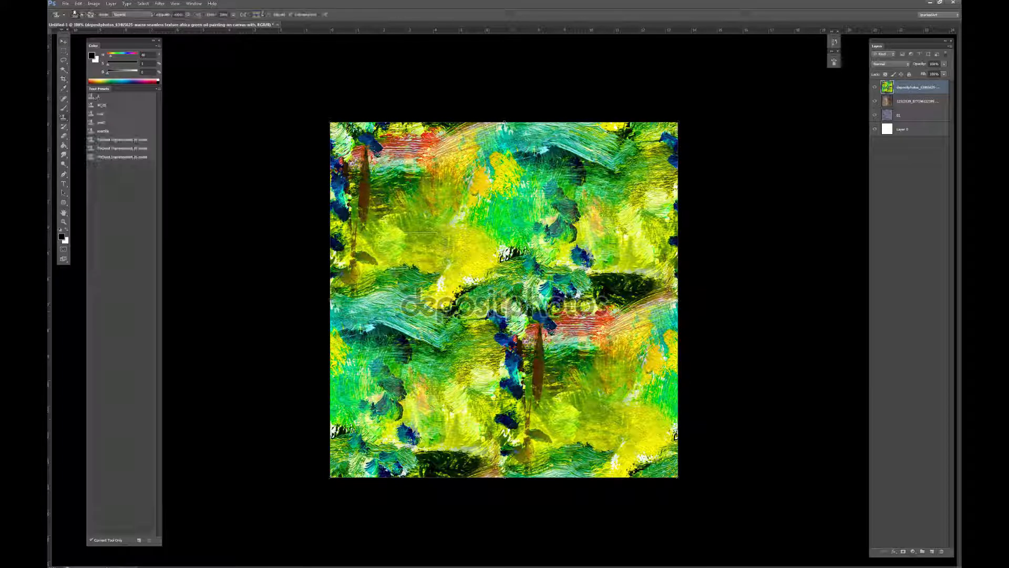
{"action": "key", "text": "bracketright"}
{"action": "key", "text": "bracketright"}
{"action": "key", "text": "bracketright"}
{"action": "key", "text": "bracketright"}
{"action": "key", "text": "bracketright"}
{"action": "key", "text": "bracketright"}
{"action": "key", "text": "bracketright"}
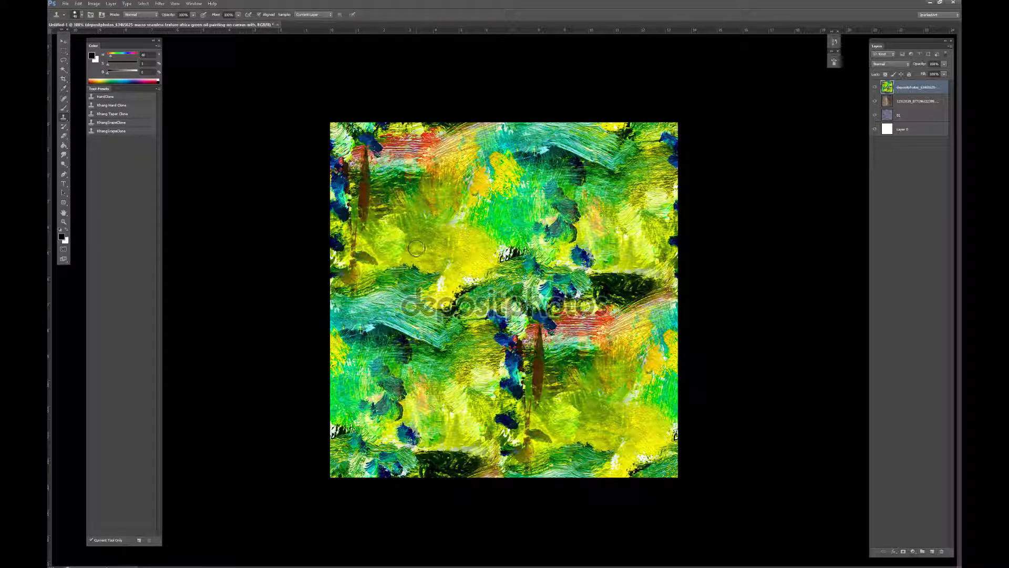
{"action": "left_click", "coordinate": [415, 245], "text": "alt"}
{"action": "left_click_drag", "start_coordinate": [418, 308], "coordinate": [590, 308]}
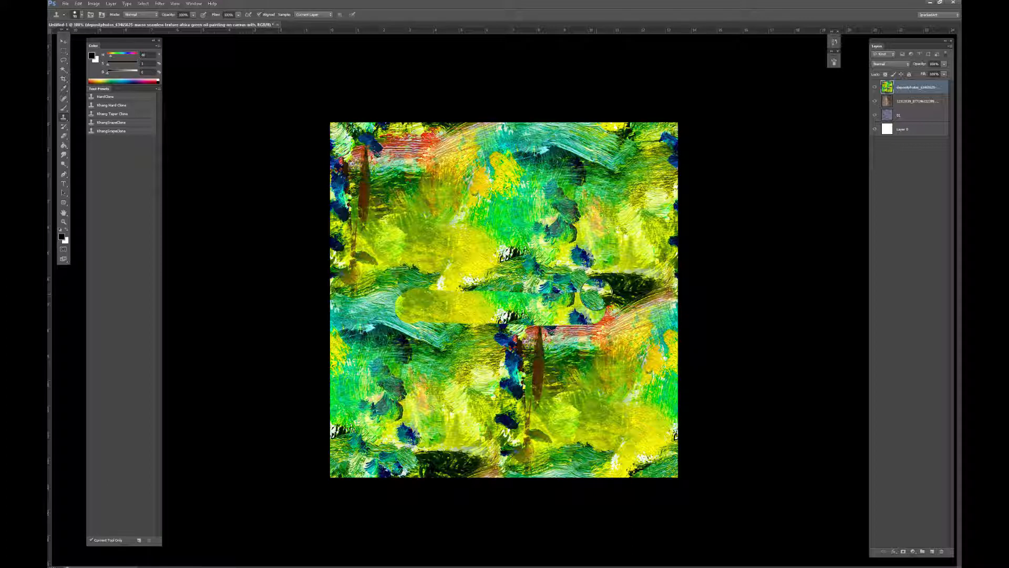
{"action": "key", "text": "r"}
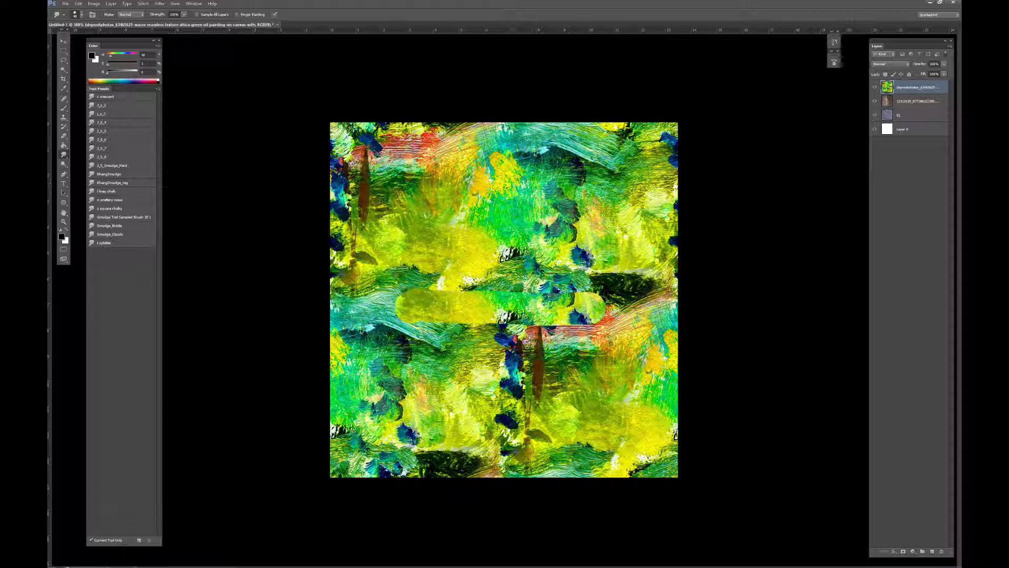
{"action": "key", "text": "s"}
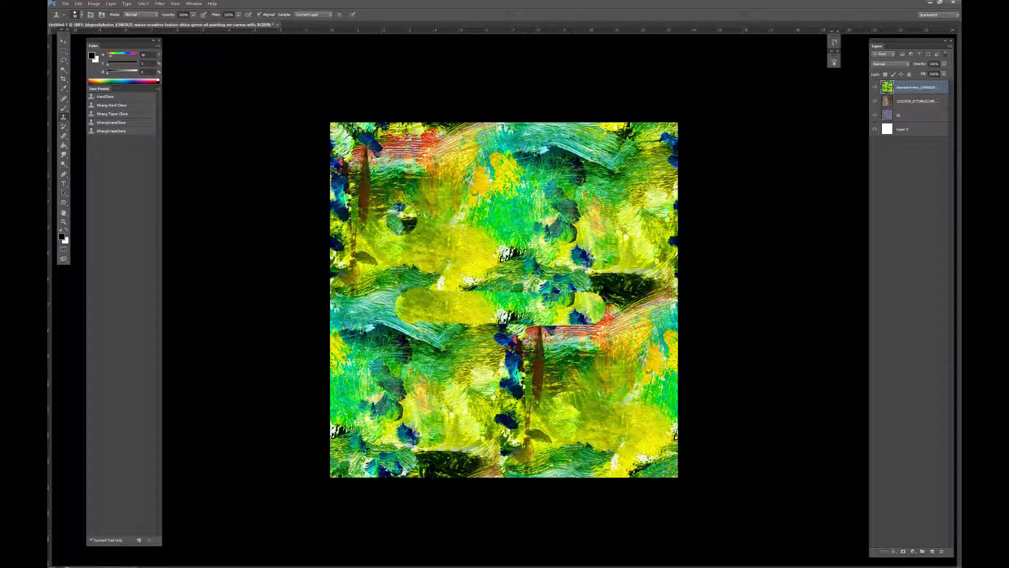
Step: Define the green texture as a pattern named "green"
{"action": "left_click", "coordinate": [78, 4]}
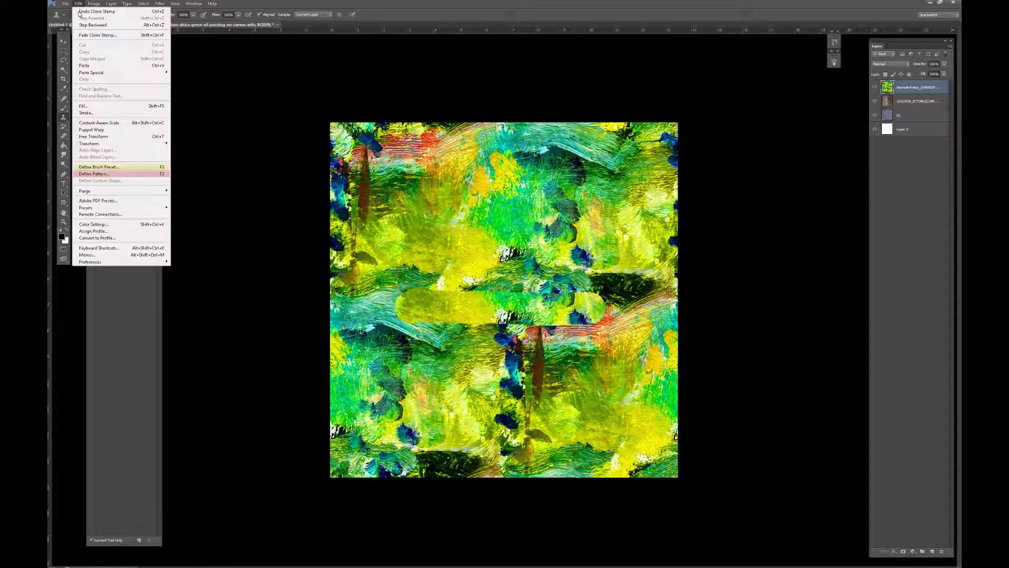
{"action": "left_click", "coordinate": [105, 174]}
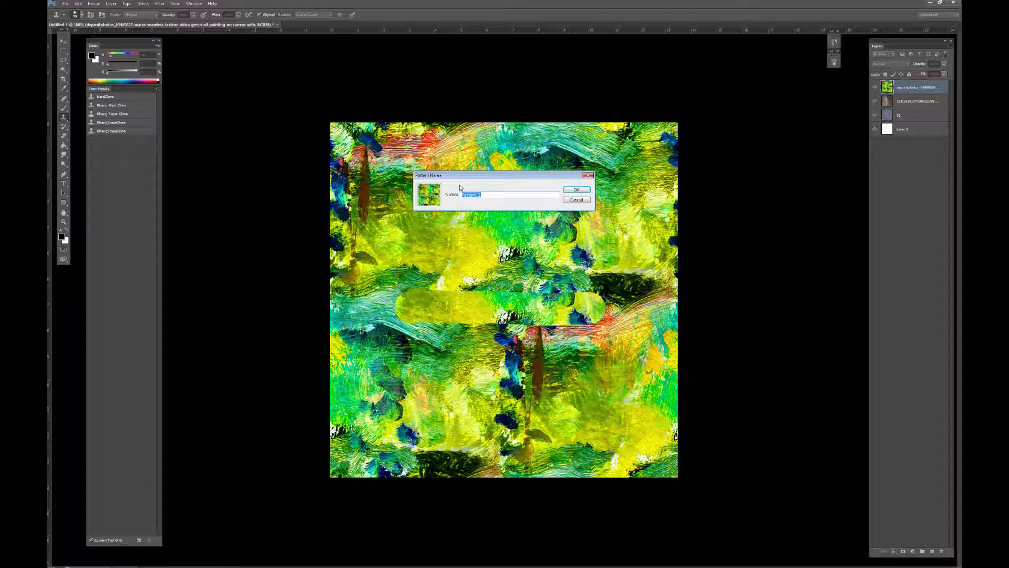
{"action": "type", "text": "green"}
{"action": "key", "text": "Return"}
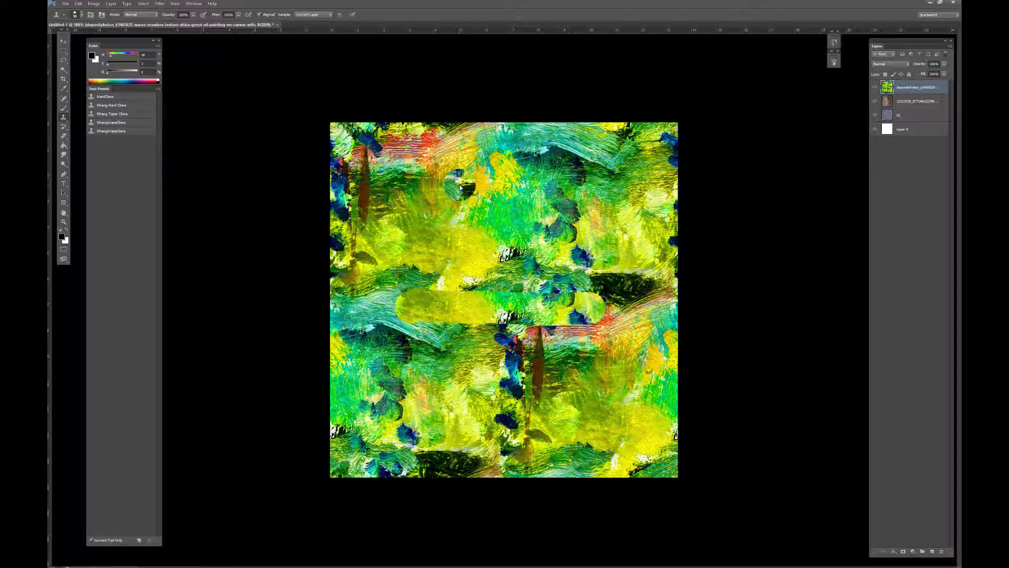
Step: Hide the green texture layer and define the brown woodland image as a pattern named "brown"
{"action": "left_click", "coordinate": [874, 87]}
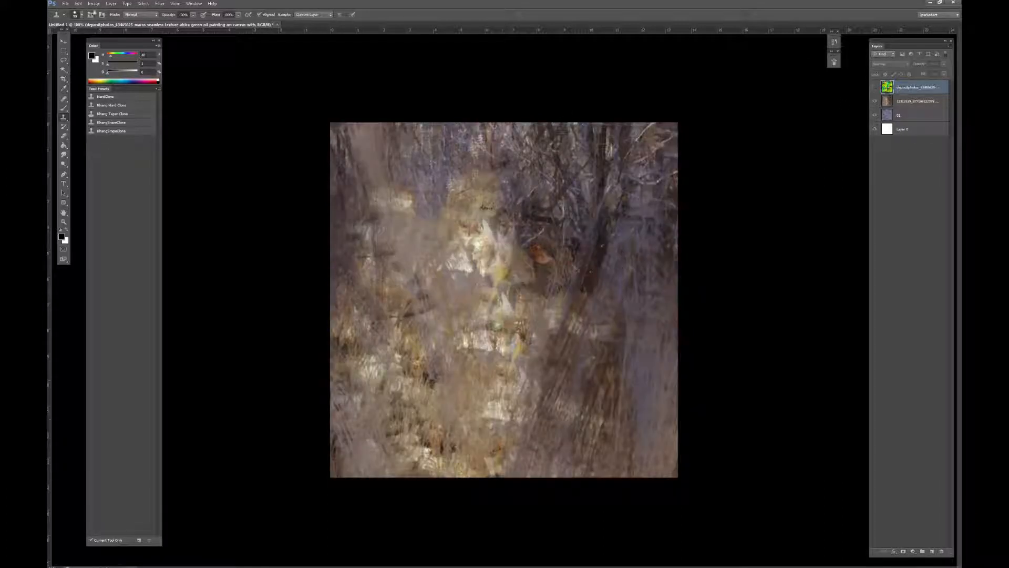
{"action": "left_click", "coordinate": [77, 3]}
{"action": "left_click", "coordinate": [89, 176]}
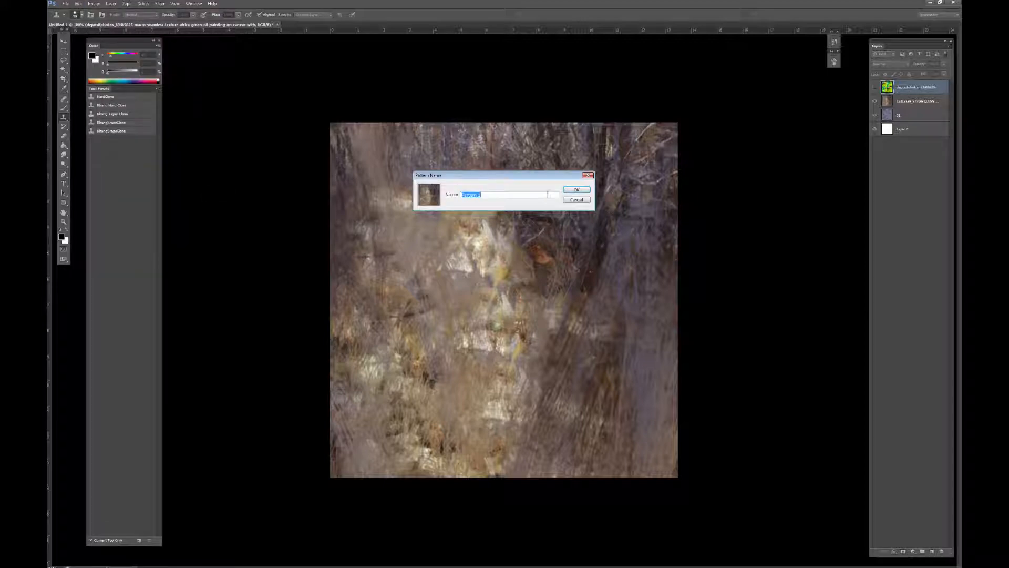
{"action": "type", "text": "brown"}
{"action": "key", "text": "Return"}
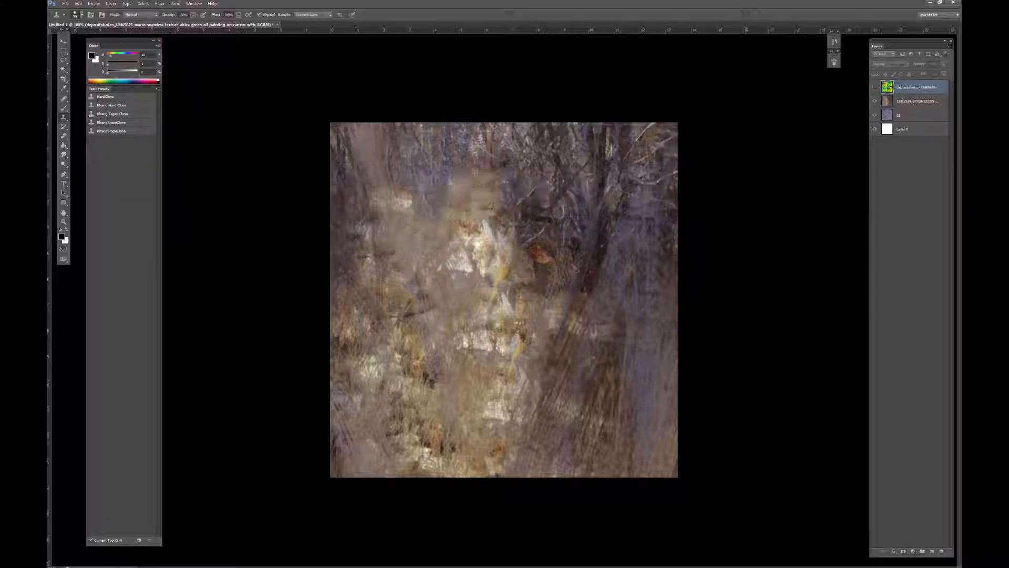
Step: Hide the brown layer, select the blue-grey texture layer and define it as a pattern named "bl"
{"action": "left_click", "coordinate": [874, 101]}
{"action": "left_click", "coordinate": [904, 114]}
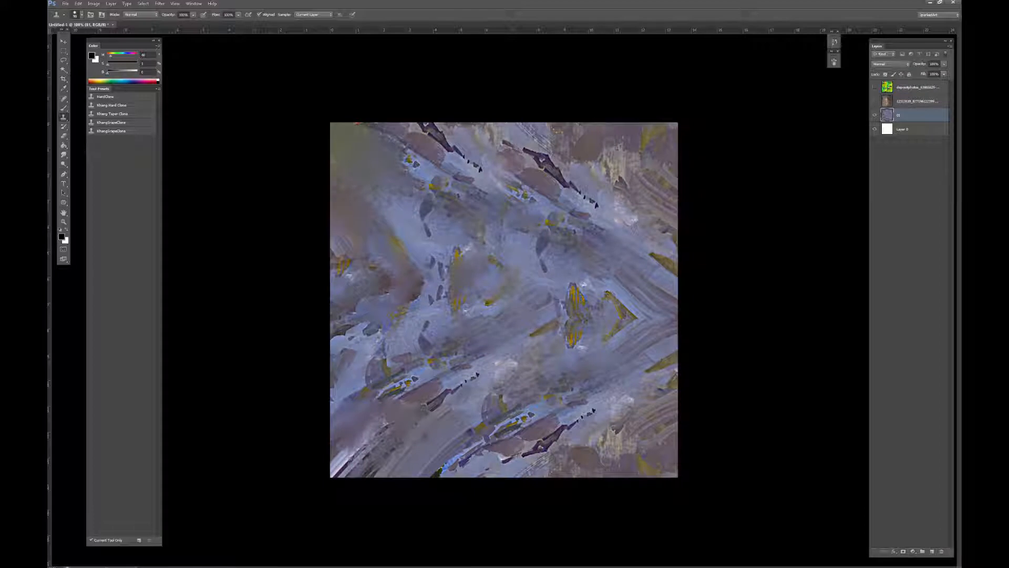
{"action": "left_click", "coordinate": [78, 3]}
{"action": "left_click", "coordinate": [87, 173]}
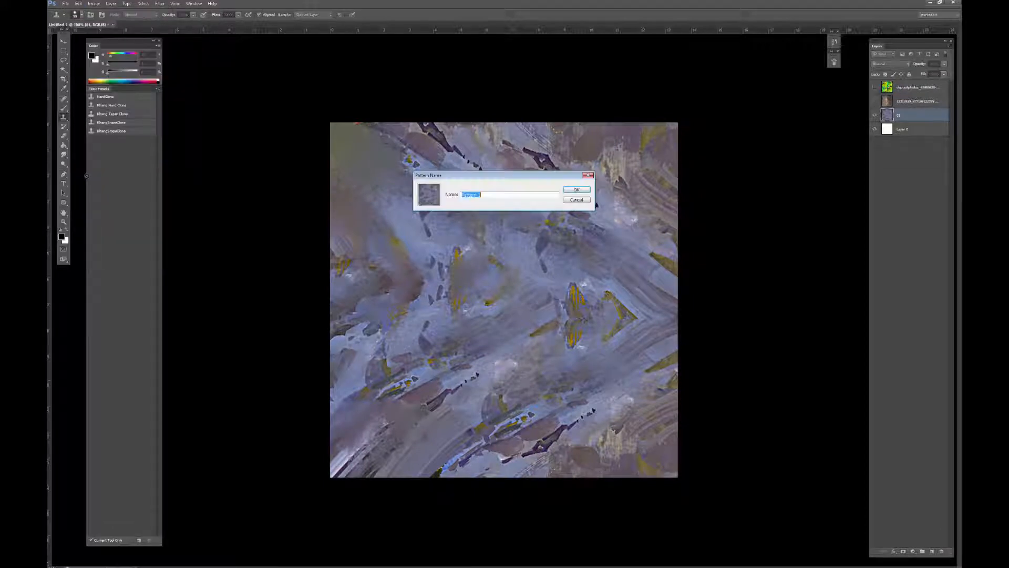
{"action": "type", "text": "bl"}
{"action": "key", "text": "Return"}
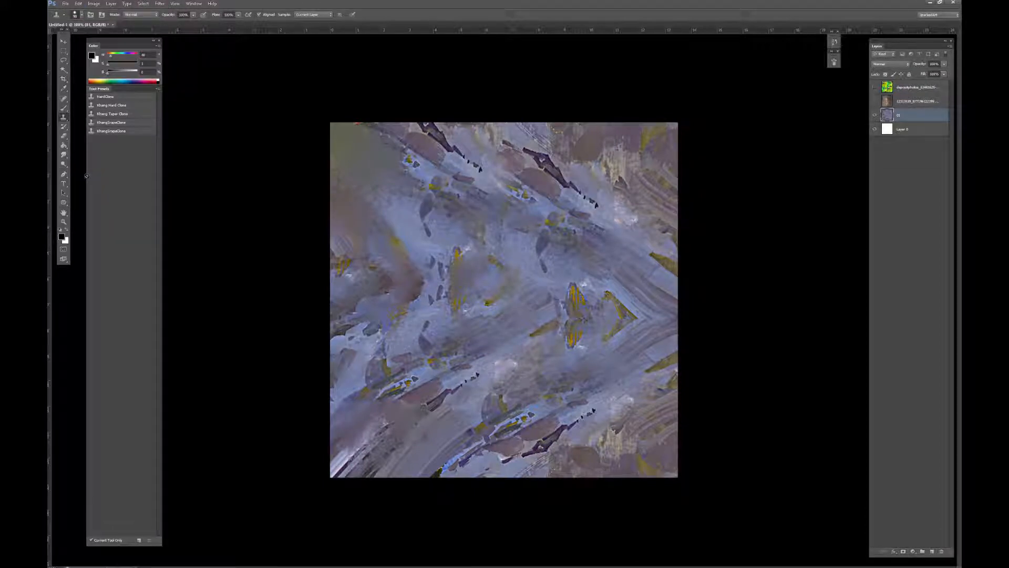
Step: Hide the blue-grey layer, select the white base layer and load the green texture pattern into the Pattern Stamp tool
{"action": "left_click", "coordinate": [875, 114]}
{"action": "left_click", "coordinate": [904, 129]}
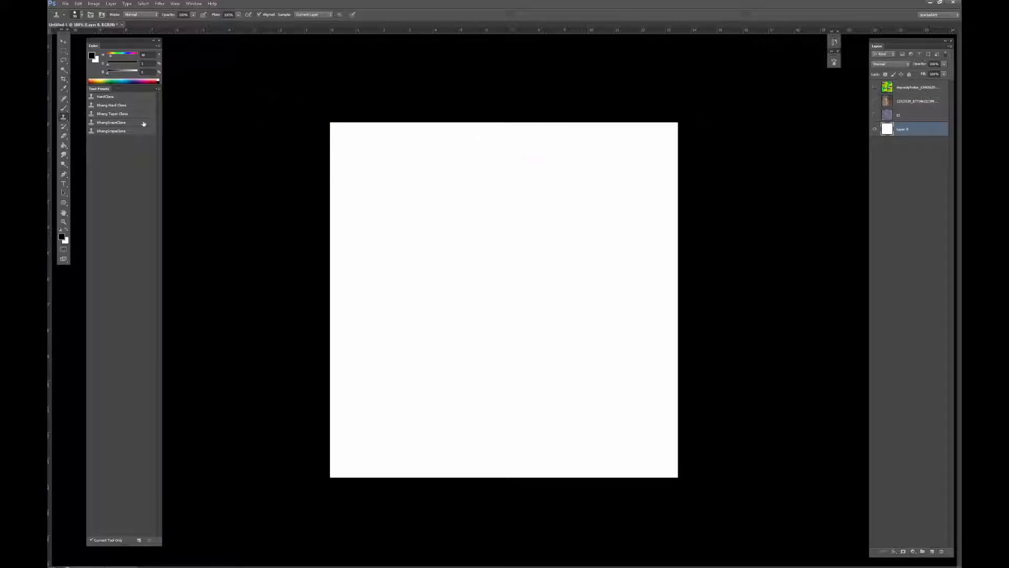
{"action": "left_click_drag", "start_coordinate": [65, 117], "coordinate": [93, 121]}
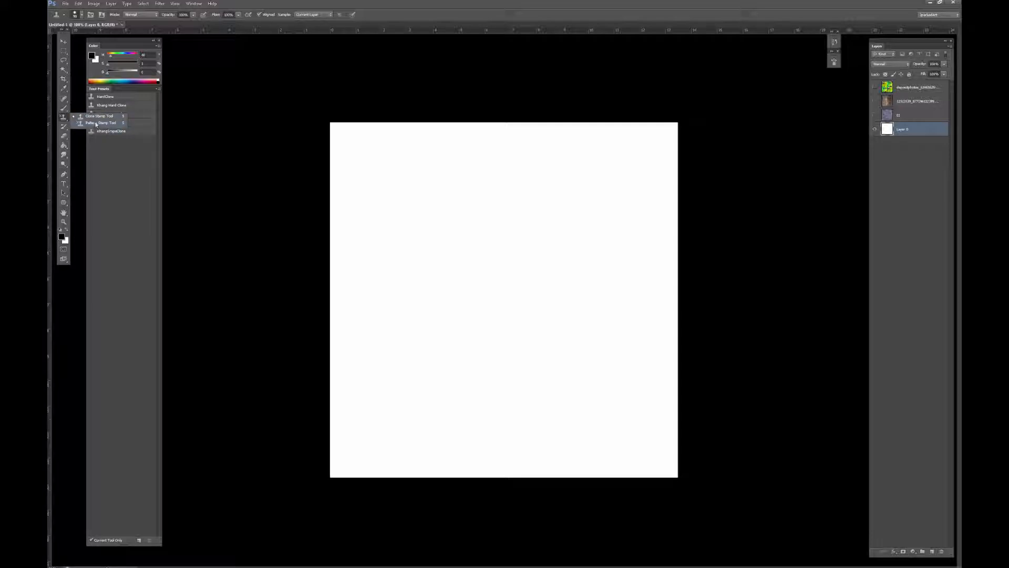
{"action": "left_click", "coordinate": [97, 125]}
{"action": "left_click", "coordinate": [263, 16]}
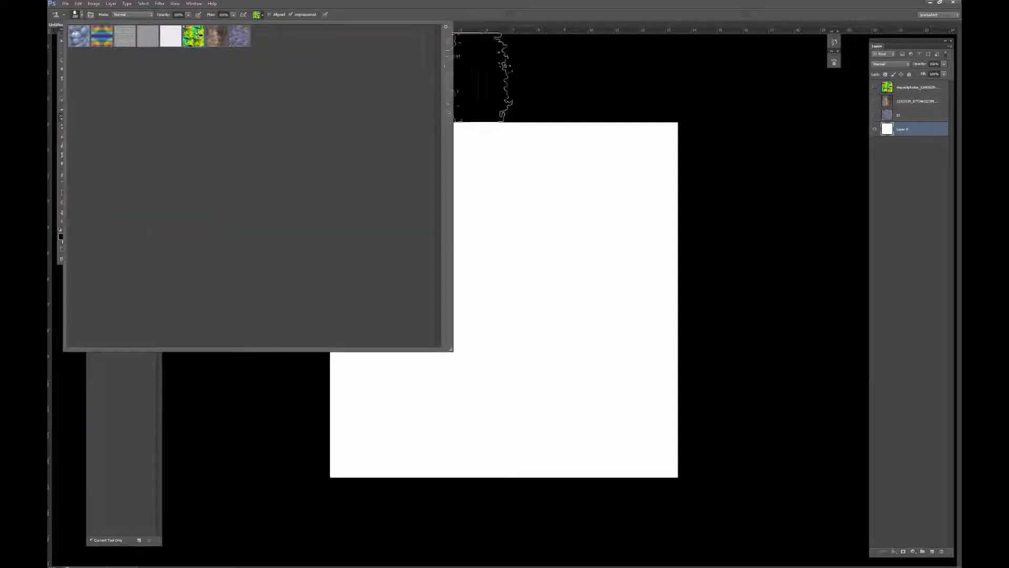
{"action": "left_click", "coordinate": [254, 425]}
Step: Try green pattern strokes with a smaller brush, with Impressionist on and off, clearing the canvas after each stroke
{"action": "key", "text": "bracketleft"}
{"action": "key", "text": "bracketleft"}
{"action": "key", "text": "bracketleft"}
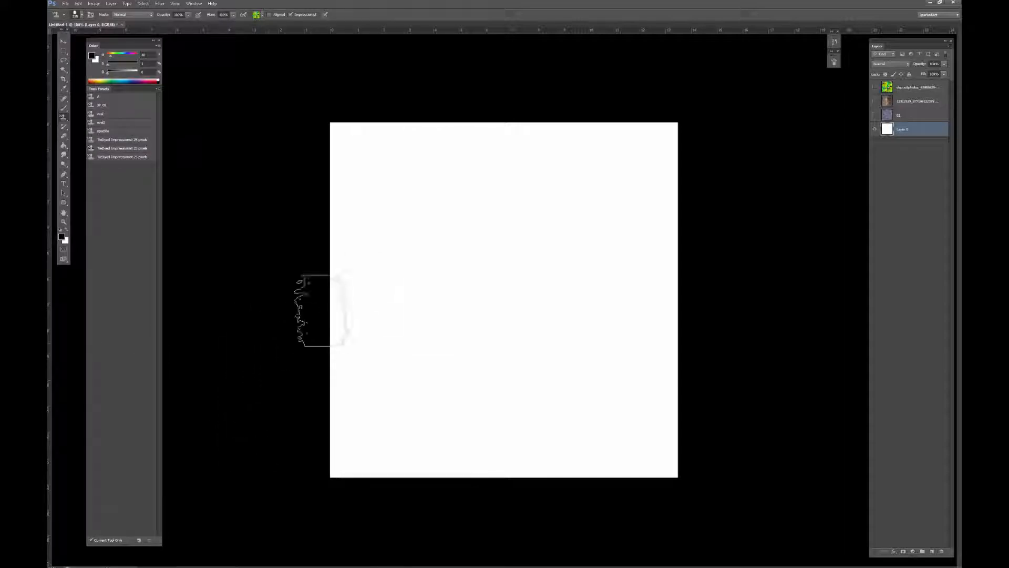
{"action": "mouse_move", "coordinate": [420, 237]}
{"action": "left_mouse_down"}
{"action": "mouse_move", "coordinate": [504, 243]}
{"action": "mouse_move", "coordinate": [543, 275]}
{"action": "mouse_move", "coordinate": [563, 386]}
{"action": "left_mouse_up"}
{"action": "key", "text": "ctrl+BackSpace"}
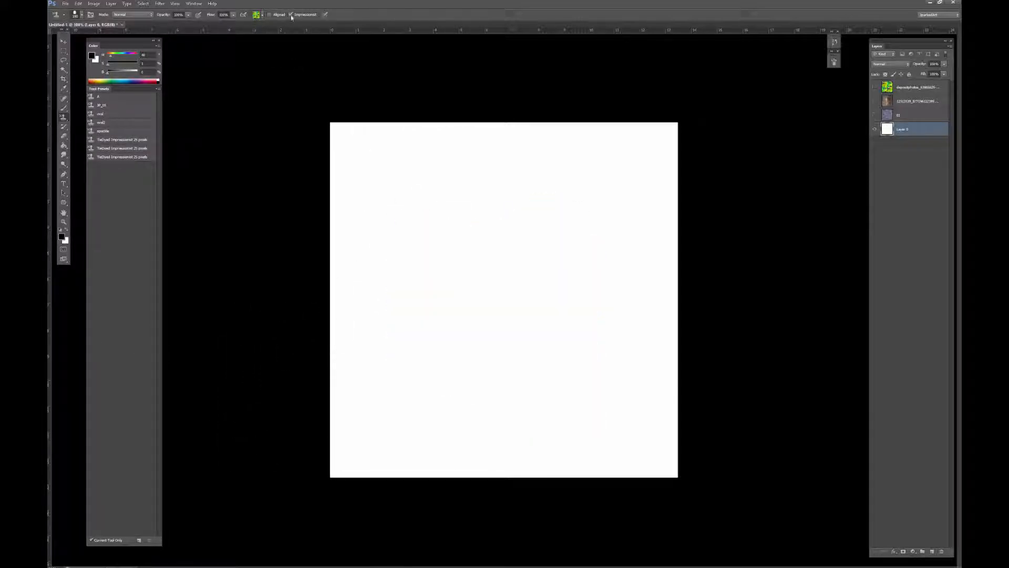
{"action": "mouse_move", "coordinate": [421, 316]}
{"action": "left_mouse_down"}
{"action": "mouse_move", "coordinate": [399, 383]}
{"action": "mouse_move", "coordinate": [468, 373]}
{"action": "mouse_move", "coordinate": [547, 295]}
{"action": "mouse_move", "coordinate": [397, 288]}
{"action": "mouse_move", "coordinate": [357, 226]}
{"action": "mouse_move", "coordinate": [431, 173]}
{"action": "mouse_move", "coordinate": [581, 147]}
{"action": "mouse_move", "coordinate": [626, 263]}
{"action": "mouse_move", "coordinate": [615, 384]}
{"action": "mouse_move", "coordinate": [378, 394]}
{"action": "mouse_move", "coordinate": [428, 433]}
{"action": "mouse_move", "coordinate": [525, 447]}
{"action": "mouse_move", "coordinate": [399, 420]}
{"action": "mouse_move", "coordinate": [638, 439]}
{"action": "mouse_move", "coordinate": [670, 227]}
{"action": "mouse_move", "coordinate": [649, 147]}
{"action": "left_mouse_up"}
{"action": "key", "text": "ctrl+z"}
Step: Switch the stamp to the brown woodland pattern, try several strokes and undo them, and reduce the brush size
{"action": "left_click", "coordinate": [261, 16]}
{"action": "left_click", "coordinate": [497, 91]}
{"action": "mouse_move", "coordinate": [319, 410]}
{"action": "left_mouse_down"}
{"action": "mouse_move", "coordinate": [421, 155]}
{"action": "mouse_move", "coordinate": [389, 181]}
{"action": "mouse_move", "coordinate": [390, 392]}
{"action": "mouse_move", "coordinate": [541, 399]}
{"action": "mouse_move", "coordinate": [473, 452]}
{"action": "mouse_move", "coordinate": [410, 462]}
{"action": "mouse_move", "coordinate": [672, 327]}
{"action": "left_mouse_up"}
{"action": "key", "text": "ctrl+z"}
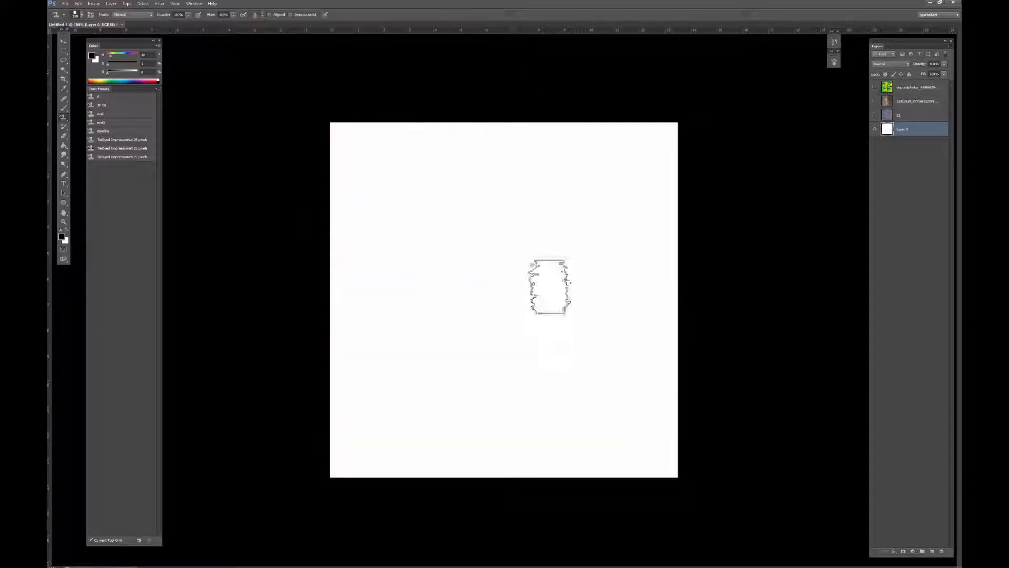
{"action": "mouse_move", "coordinate": [530, 333]}
{"action": "left_mouse_down"}
{"action": "mouse_move", "coordinate": [429, 357]}
{"action": "mouse_move", "coordinate": [475, 321]}
{"action": "mouse_move", "coordinate": [646, 324]}
{"action": "left_mouse_up"}
{"action": "mouse_move", "coordinate": [408, 467]}
{"action": "left_mouse_down"}
{"action": "mouse_move", "coordinate": [667, 372]}
{"action": "mouse_move", "coordinate": [352, 450]}
{"action": "mouse_move", "coordinate": [705, 349]}
{"action": "left_mouse_up"}
{"action": "key", "text": "ctrl+alt+z"}
{"action": "key", "text": "ctrl+alt+z"}
{"action": "key", "text": "["}
{"action": "key", "text": "["}
{"action": "key", "text": "["}
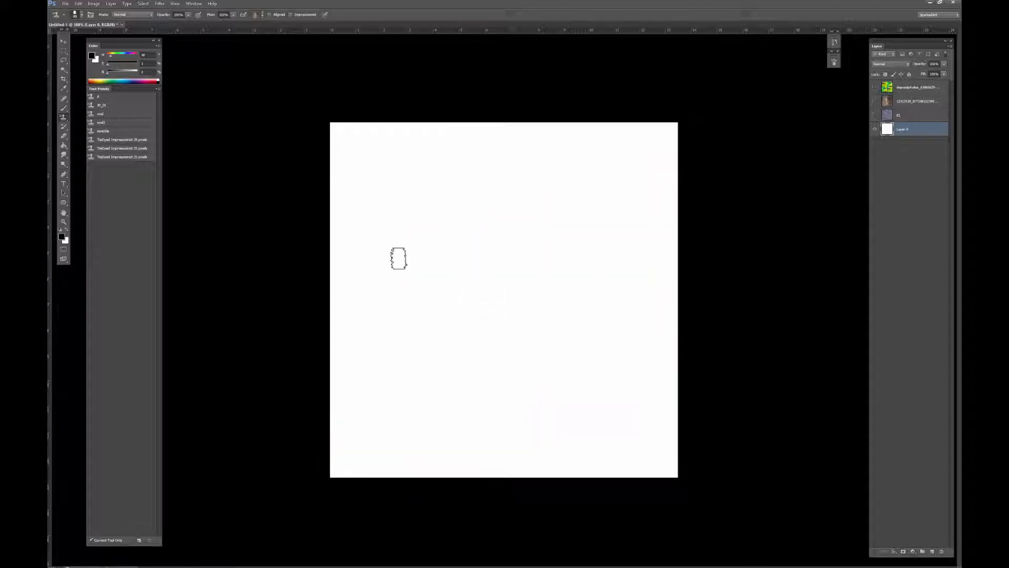
Step: Paint a dark grey cloaked figure silhouette on the white canvas and cover it with the brown pattern
{"action": "key", "text": "b"}
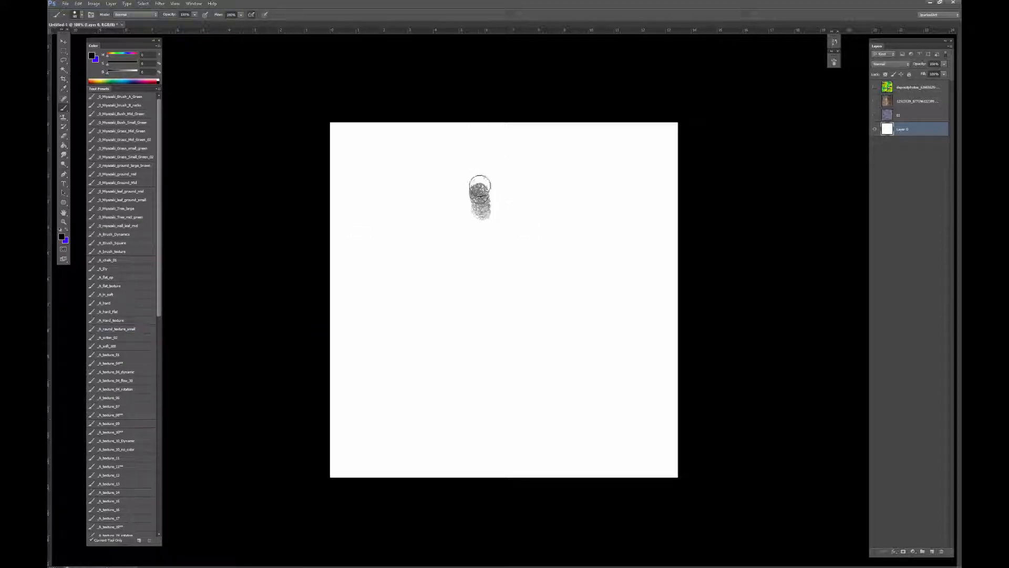
{"action": "mouse_move", "coordinate": [480, 185]}
{"action": "left_mouse_down"}
{"action": "mouse_move", "coordinate": [488, 210]}
{"action": "mouse_move", "coordinate": [475, 213]}
{"action": "left_mouse_up"}
{"action": "left_click", "coordinate": [482, 202], "text": "alt"}
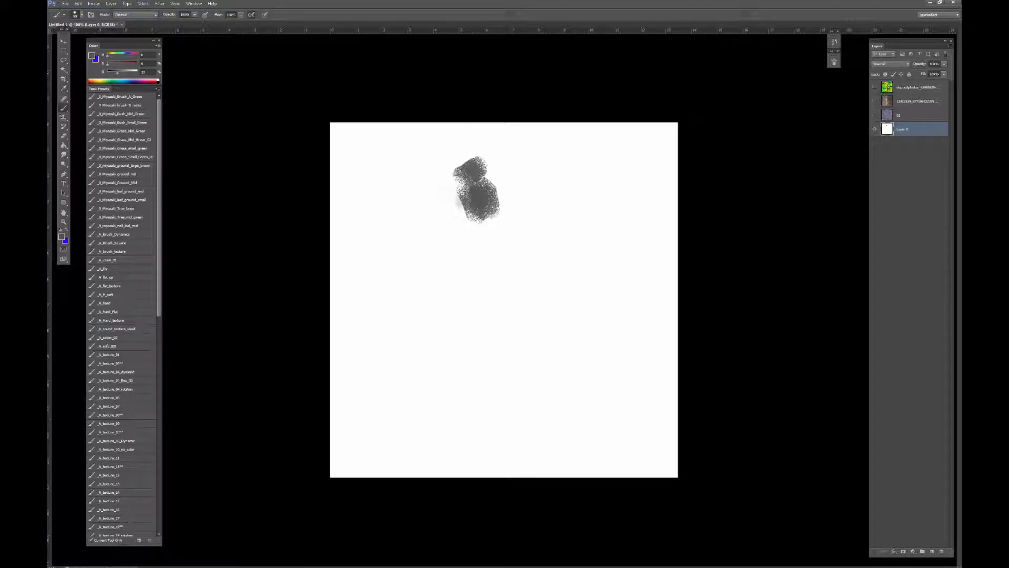
{"action": "mouse_move", "coordinate": [465, 271]}
{"action": "left_mouse_down"}
{"action": "mouse_move", "coordinate": [512, 267]}
{"action": "mouse_move", "coordinate": [479, 269]}
{"action": "mouse_move", "coordinate": [408, 377]}
{"action": "mouse_move", "coordinate": [413, 421]}
{"action": "mouse_move", "coordinate": [510, 385]}
{"action": "mouse_move", "coordinate": [487, 254]}
{"action": "mouse_move", "coordinate": [487, 265]}
{"action": "mouse_move", "coordinate": [452, 283]}
{"action": "mouse_move", "coordinate": [413, 387]}
{"action": "mouse_move", "coordinate": [386, 408]}
{"action": "mouse_move", "coordinate": [423, 410]}
{"action": "mouse_move", "coordinate": [416, 383]}
{"action": "mouse_move", "coordinate": [429, 342]}
{"action": "mouse_move", "coordinate": [459, 327]}
{"action": "mouse_move", "coordinate": [522, 406]}
{"action": "mouse_move", "coordinate": [529, 364]}
{"action": "mouse_move", "coordinate": [478, 198]}
{"action": "left_mouse_up"}
{"action": "key", "text": "y"}
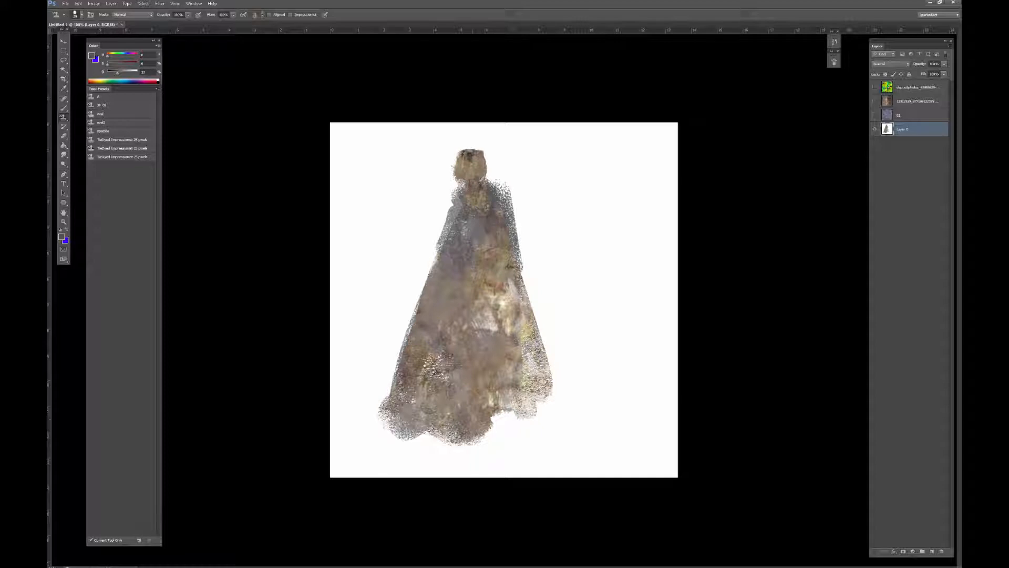
Step: Choose the A_hard_flat brush preset and sample colours from the figure's neck and shoulders to refine that area
{"action": "key", "text": "b"}
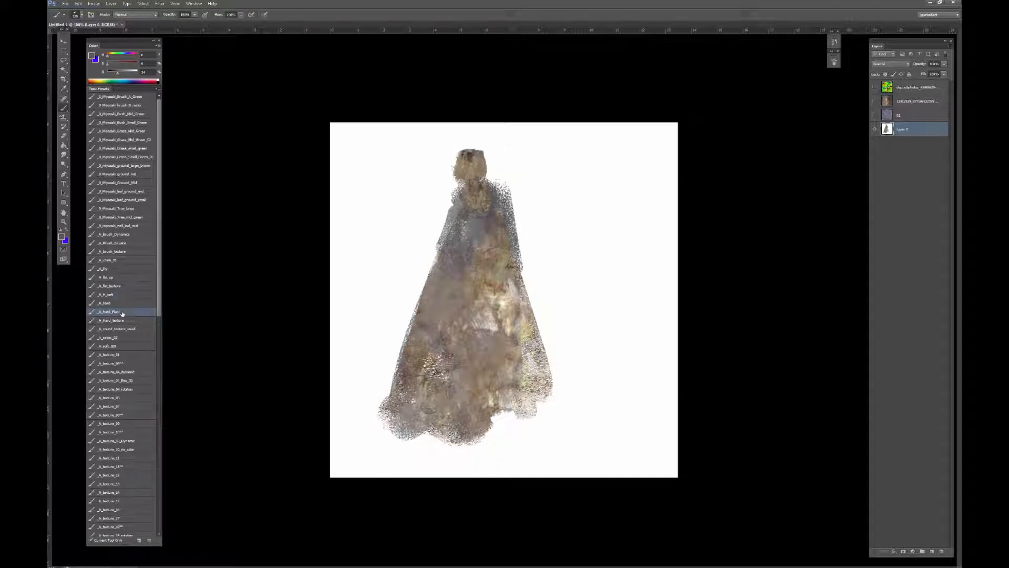
{"action": "left_click", "coordinate": [481, 186], "text": "alt"}
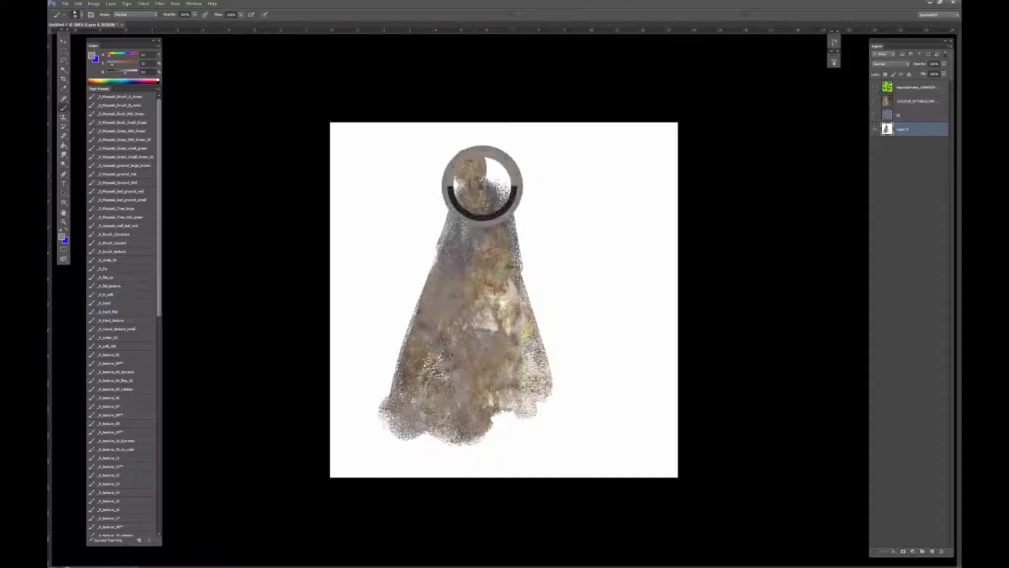
{"action": "left_click", "coordinate": [497, 218], "text": "alt"}
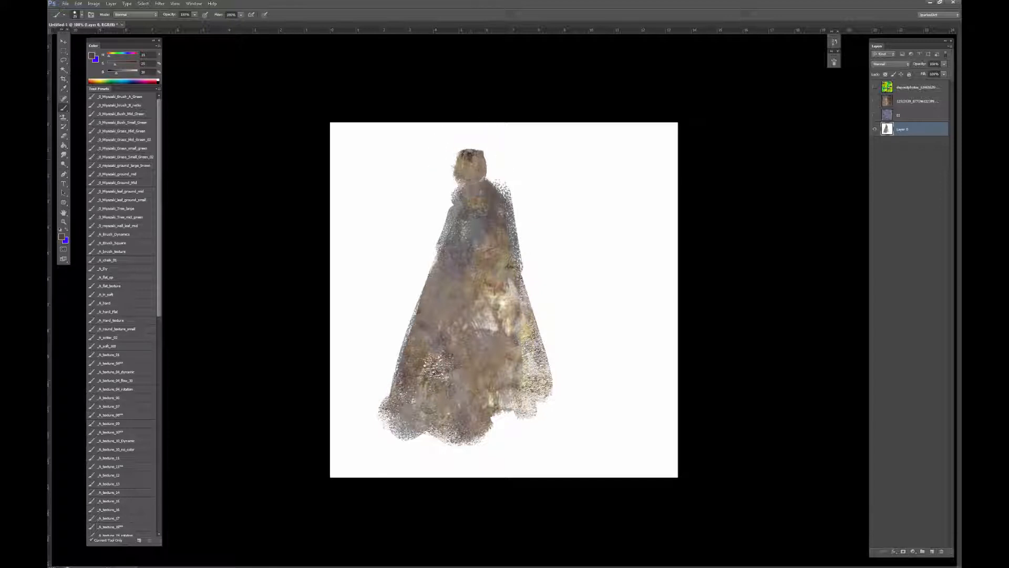